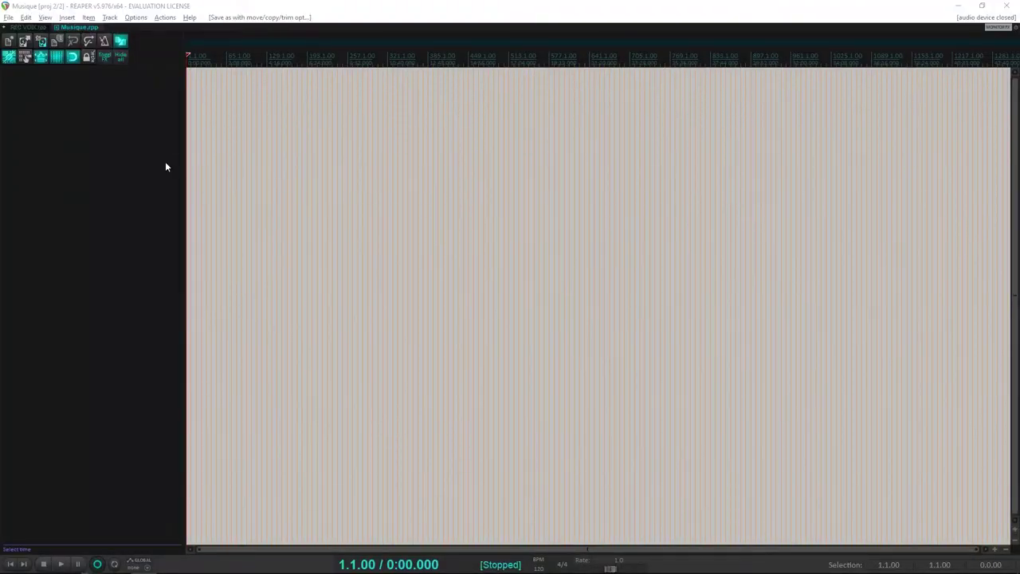
Copy the last four Gameplay Szitch clips from the REC VOIX project and paste them into the Musique project
scroll(304, 133, down, 2)
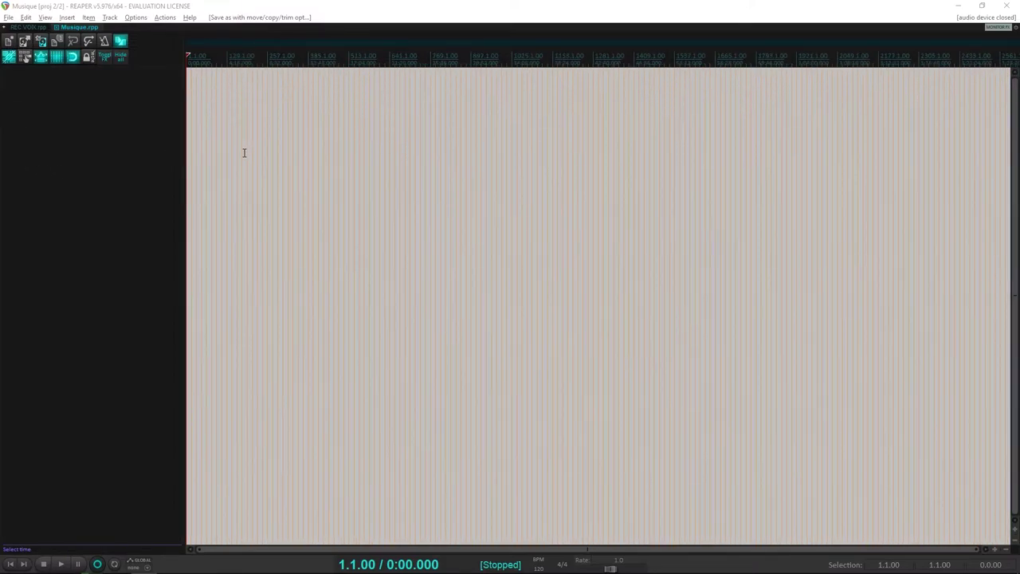
scroll(243, 152, down, 2)
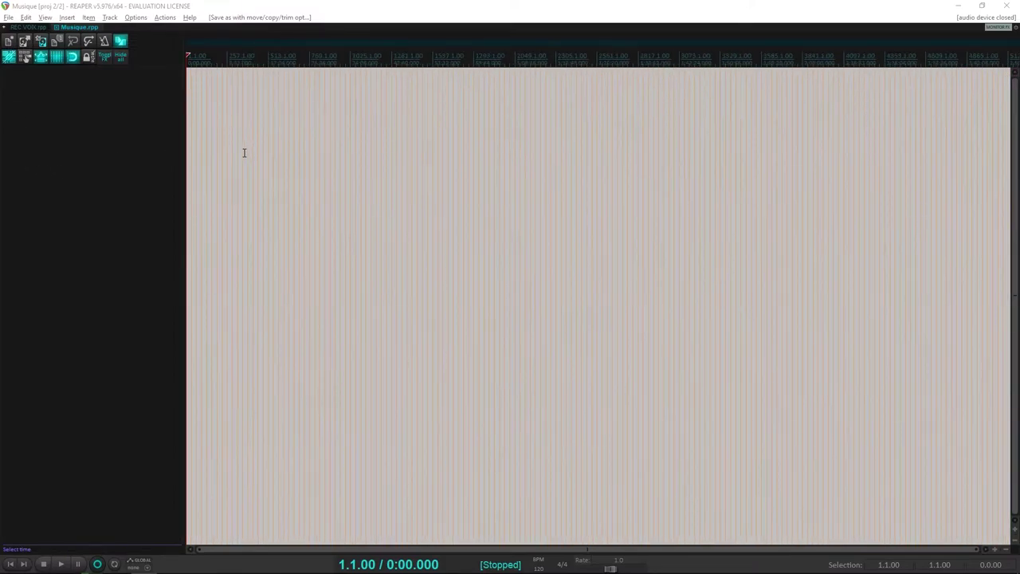
click(35, 28)
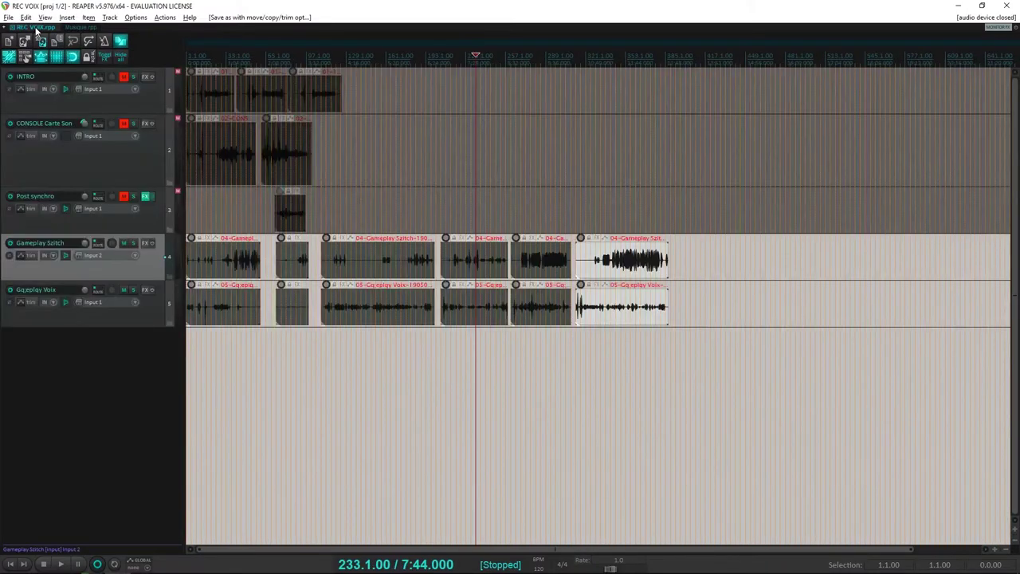
scroll(491, 256, down, 1)
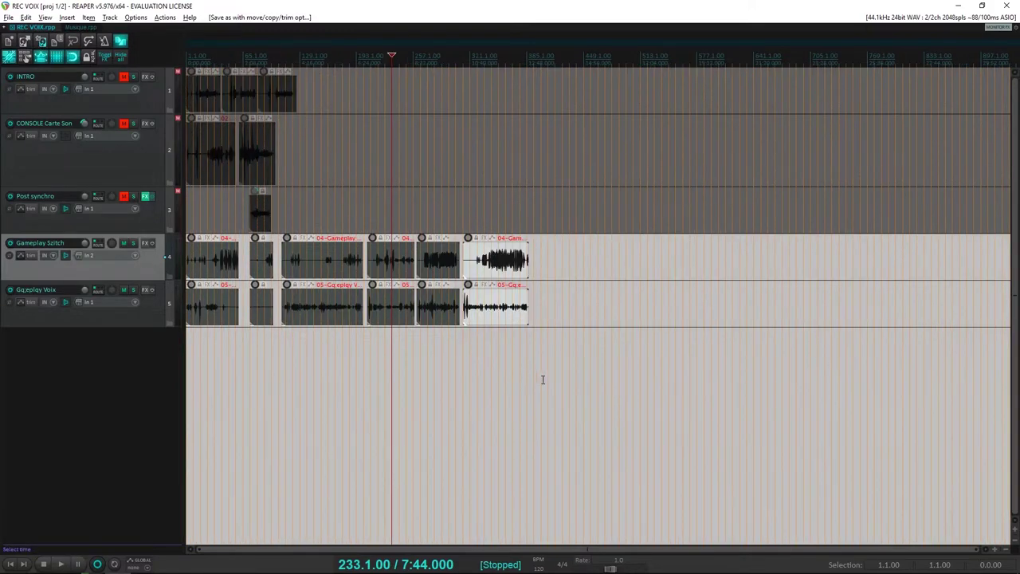
click(507, 364)
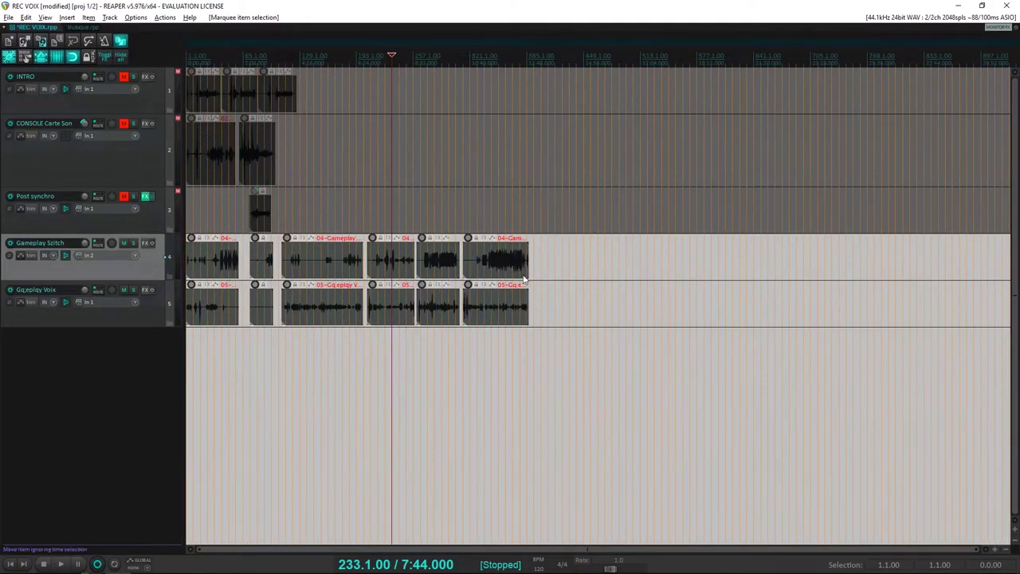
drag(461, 273, 371, 279)
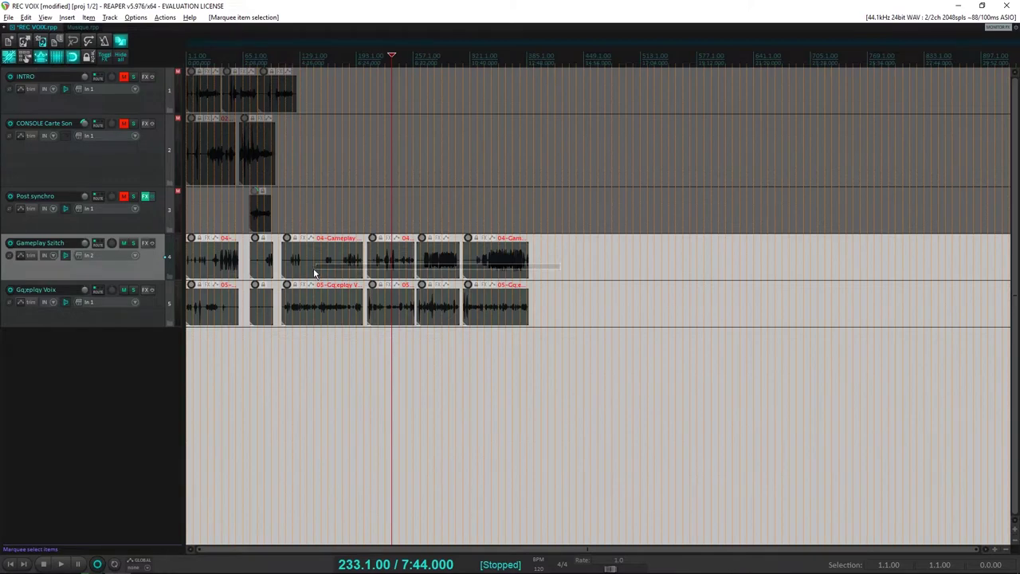
drag(297, 269, 296, 269)
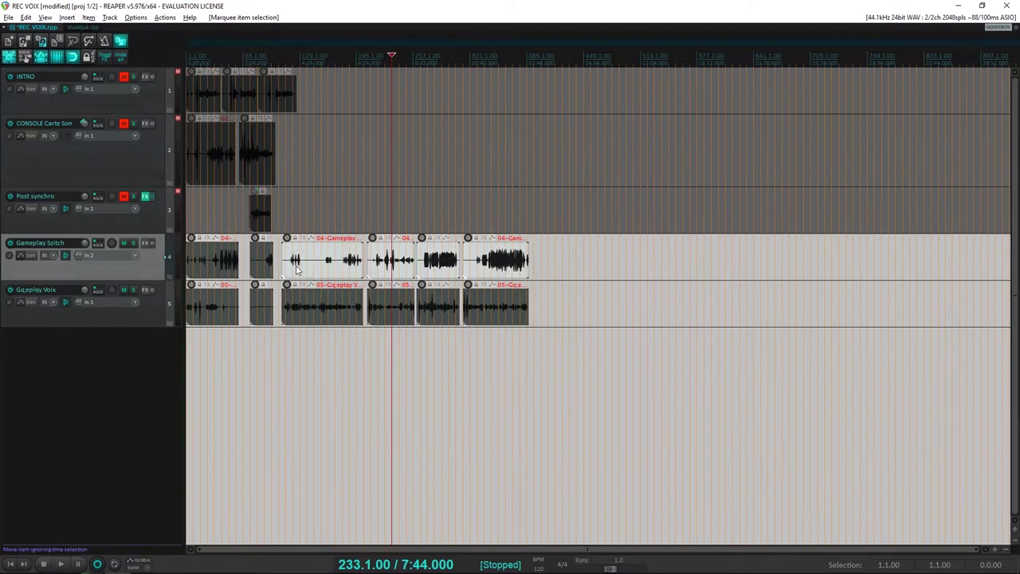
click(86, 28)
key(ctrl+v)
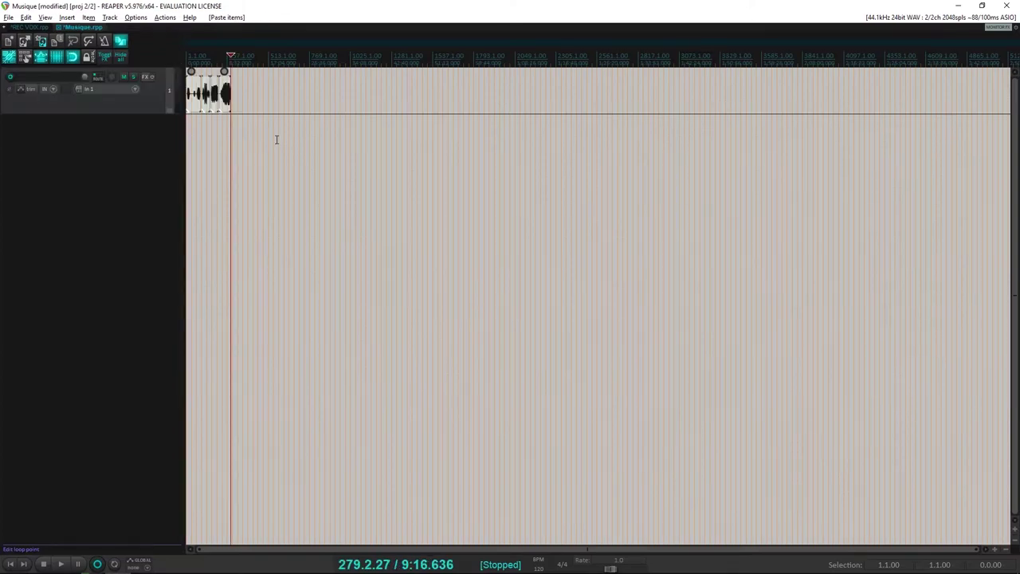
Add three empty tracks below the track holding the pasted clips
scroll(244, 122, up, 6)
click(246, 121)
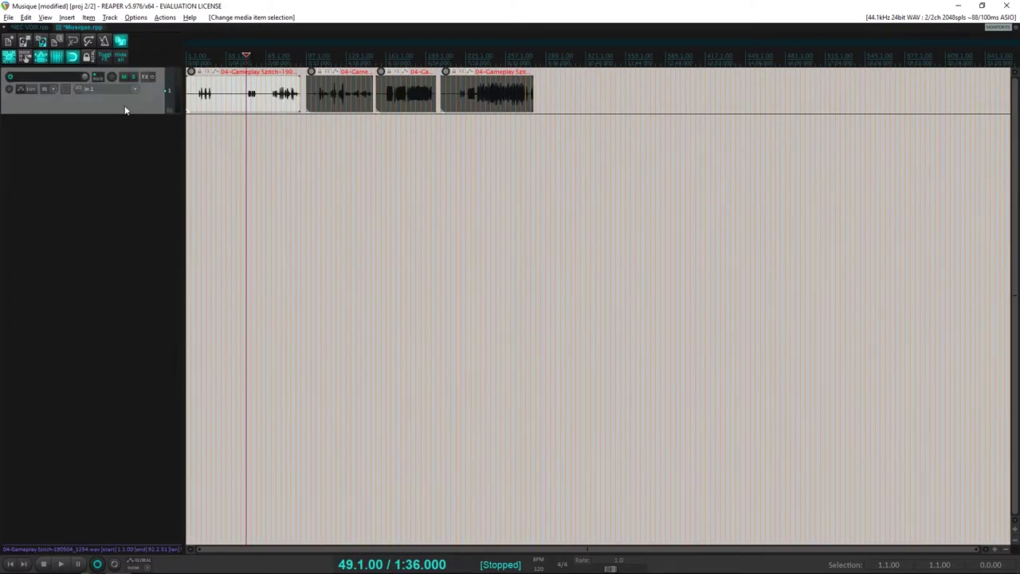
double_click(125, 106)
key(ctrl+t)
key(ctrl+t)
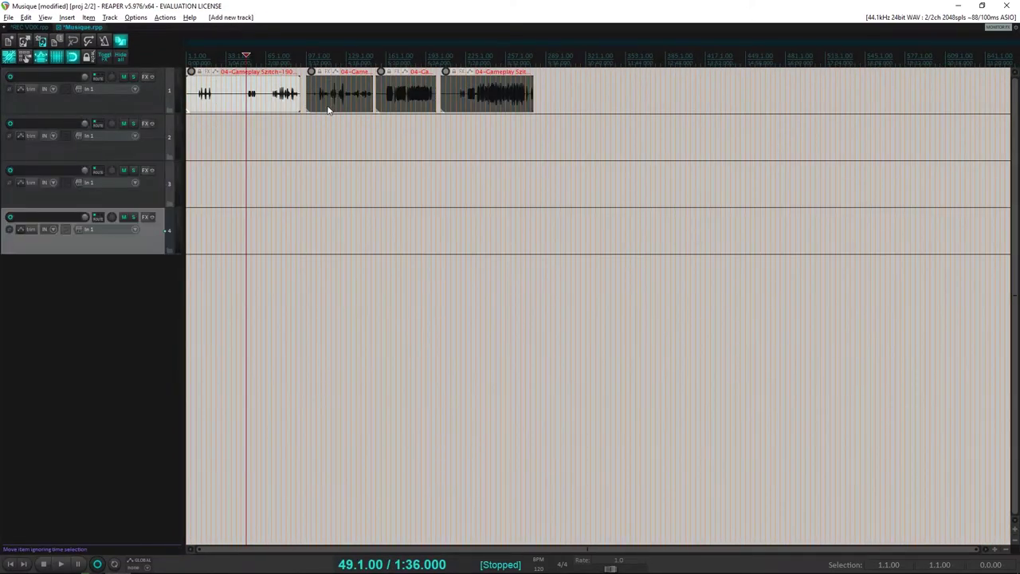
Move the second pasted clip to the start of track 2 and solo that track
click(340, 102)
drag(341, 97, 195, 140)
click(133, 125)
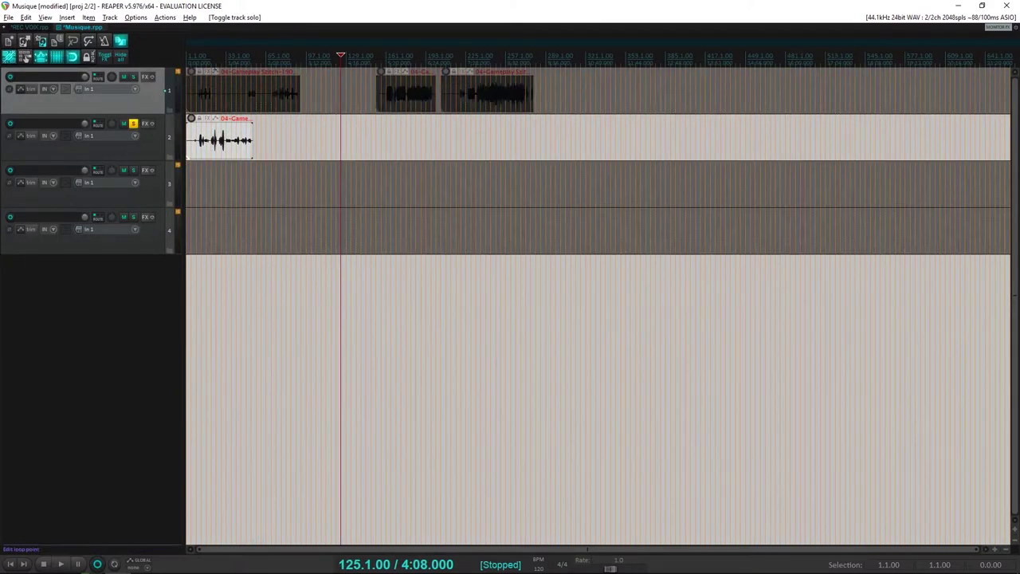
Play a passage of track 2's clip from about 0:42, and turn the track's solo off
click(211, 66)
scroll(213, 66, up, 5)
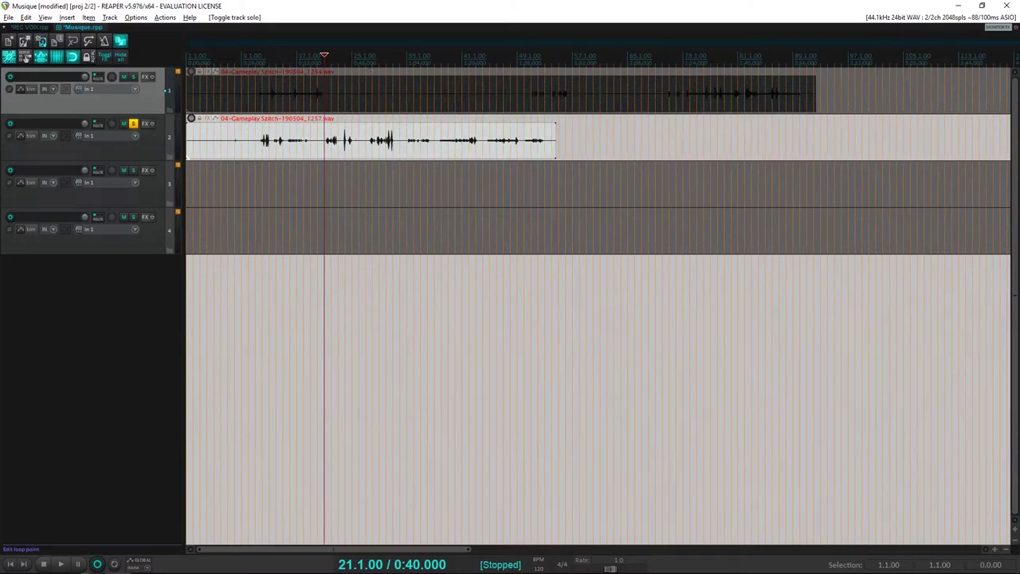
key(Right)
key(Right)
key(Left)
key(space)
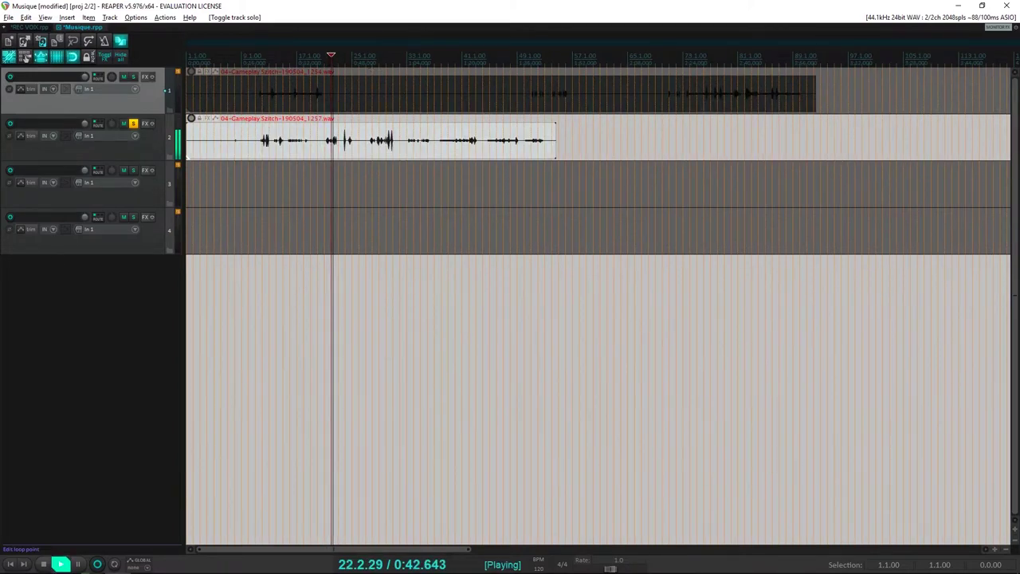
key(space)
scroll(360, 112, down, 3)
click(133, 125)
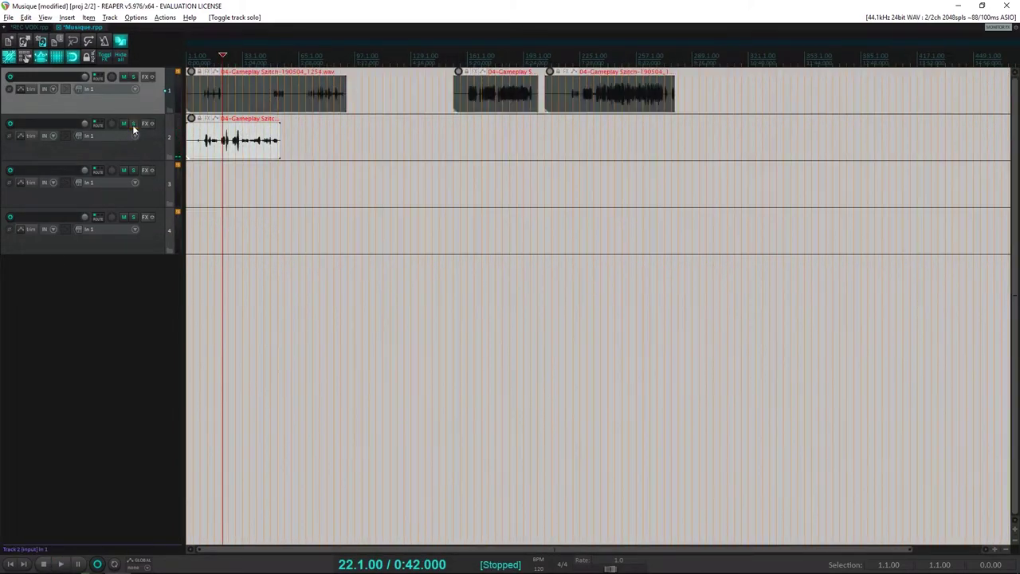
Move the third pasted clip to the start of track 3 and audition it at about 1:04 with the track temporarily soloed
drag(502, 92, 161, 181)
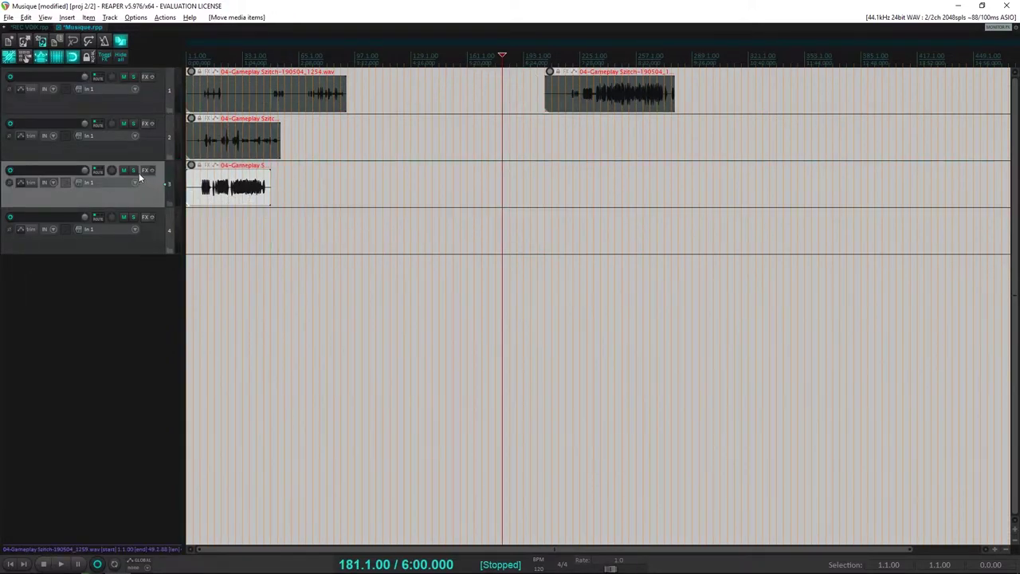
click(133, 171)
click(244, 182)
key(space)
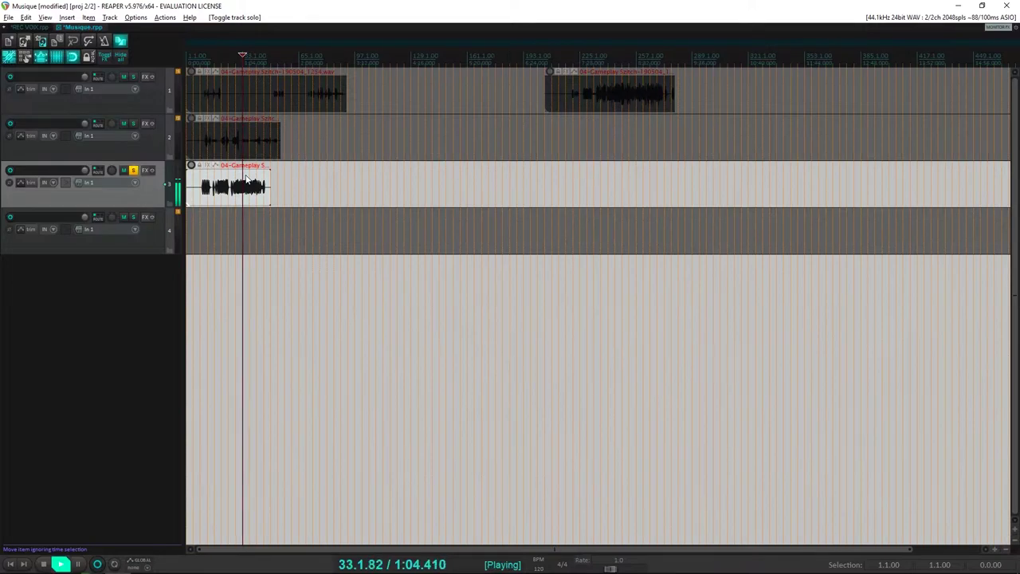
key(space)
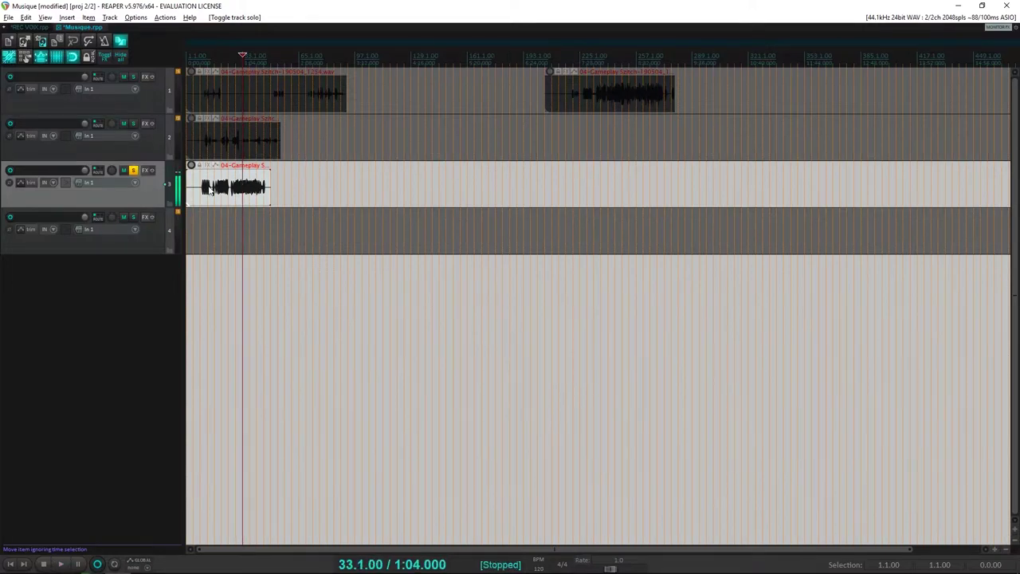
click(135, 172)
Move the last pasted clip to the start of track 4, solo the track and audition the clip from about 1:06
scroll(453, 139, down, 3)
drag(406, 92, 199, 232)
click(133, 217)
scroll(161, 265, up, 5)
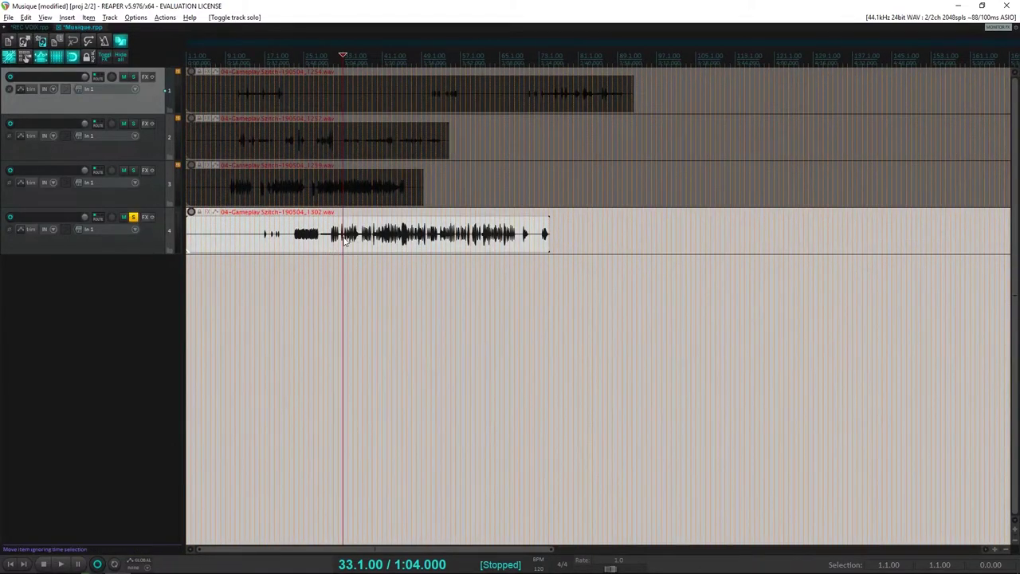
click(345, 242)
key(space)
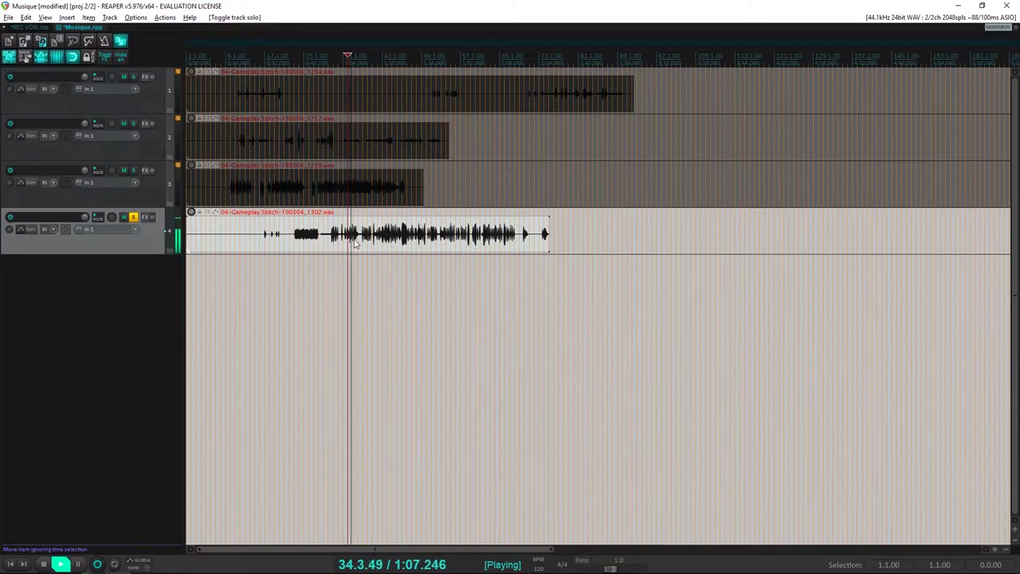
key(space)
scroll(459, 231, down, 5)
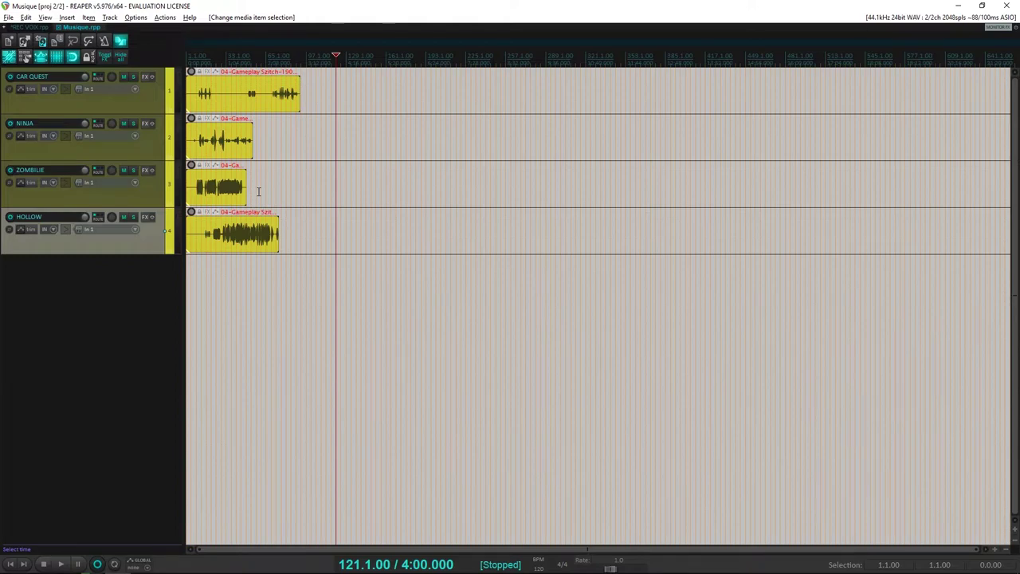
scroll(258, 192, down, 4)
scroll(258, 191, up, 6)
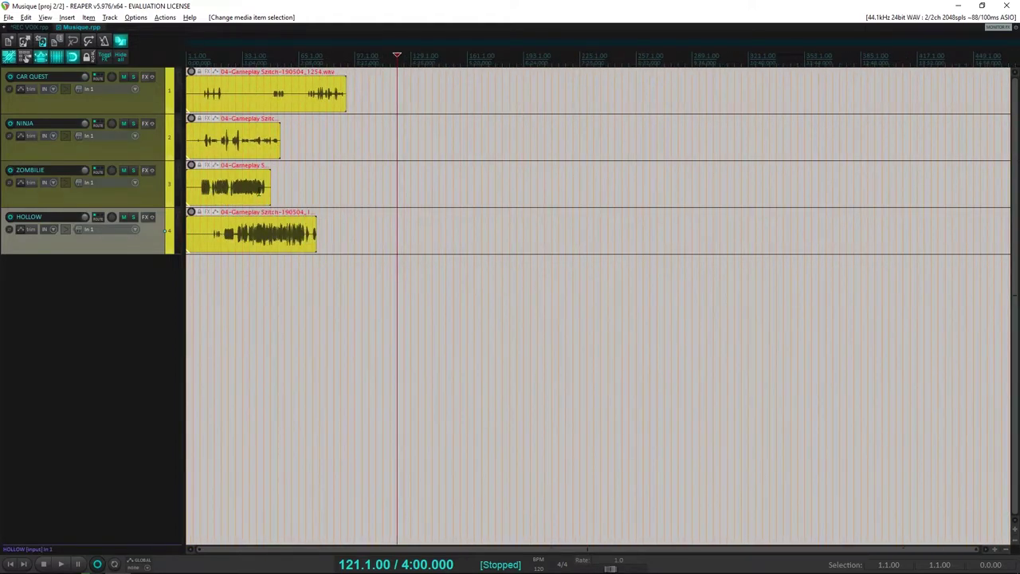
scroll(258, 192, down, 3)
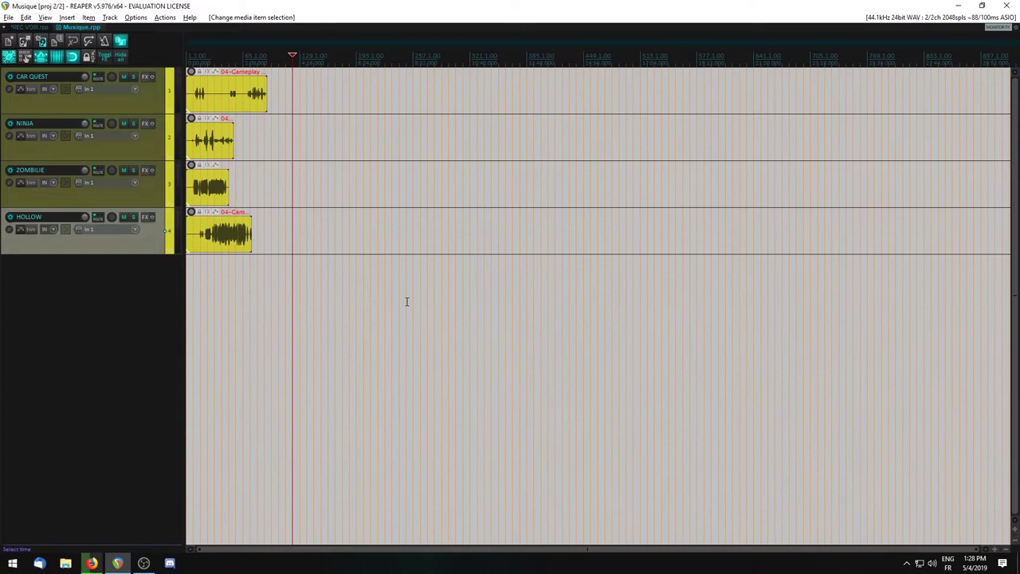
scroll(295, 236, up, 5)
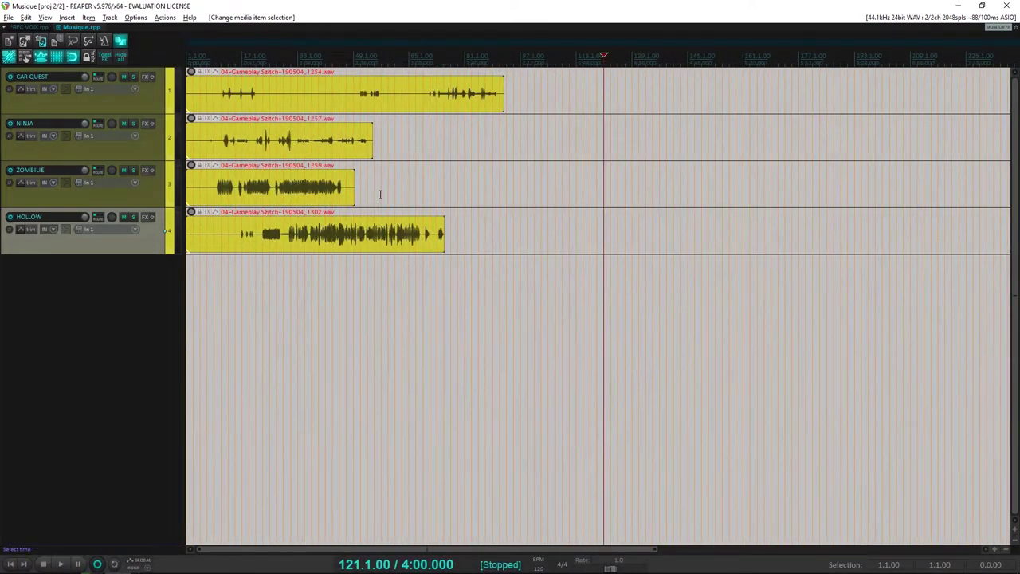
Enlarge the CAR QUEST track vertically, and switch its solo on and back off
mouse_move(153, 112)
mouse_down()
mouse_move(153, 147)
mouse_move(157, 94)
mouse_up()
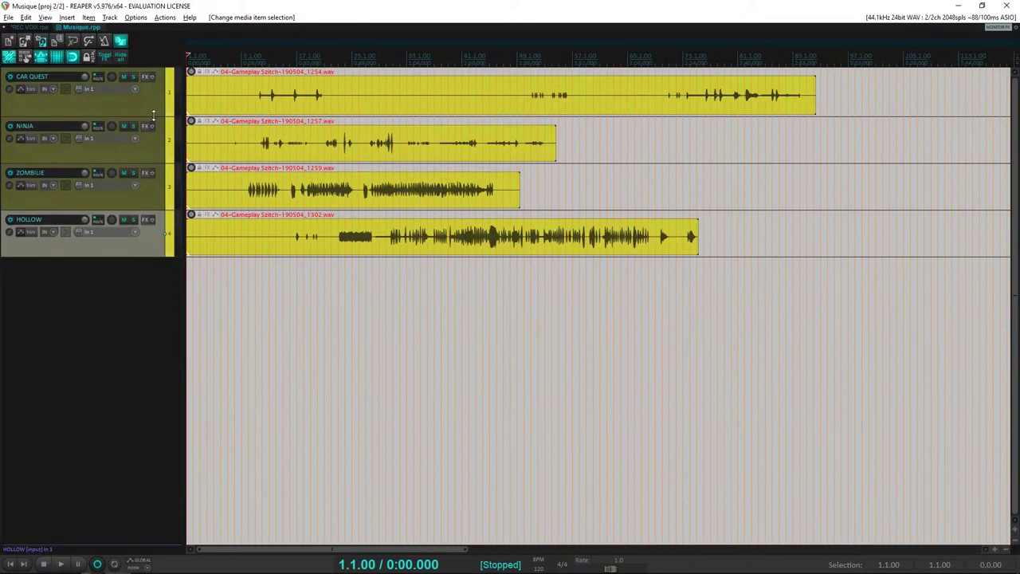
drag(153, 112, 194, 186)
drag(194, 185, 193, 192)
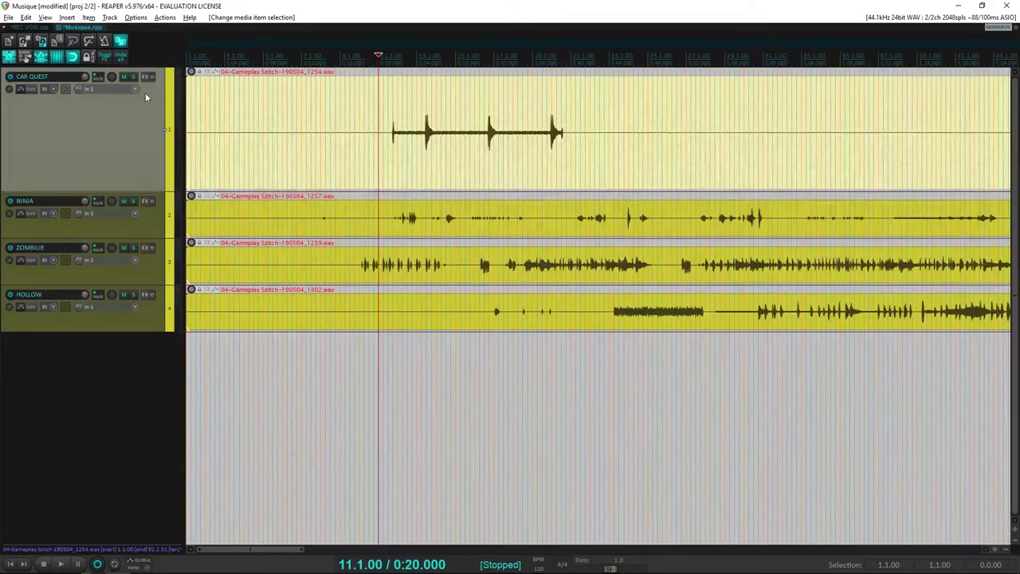
click(133, 77)
scroll(369, 188, down, 4)
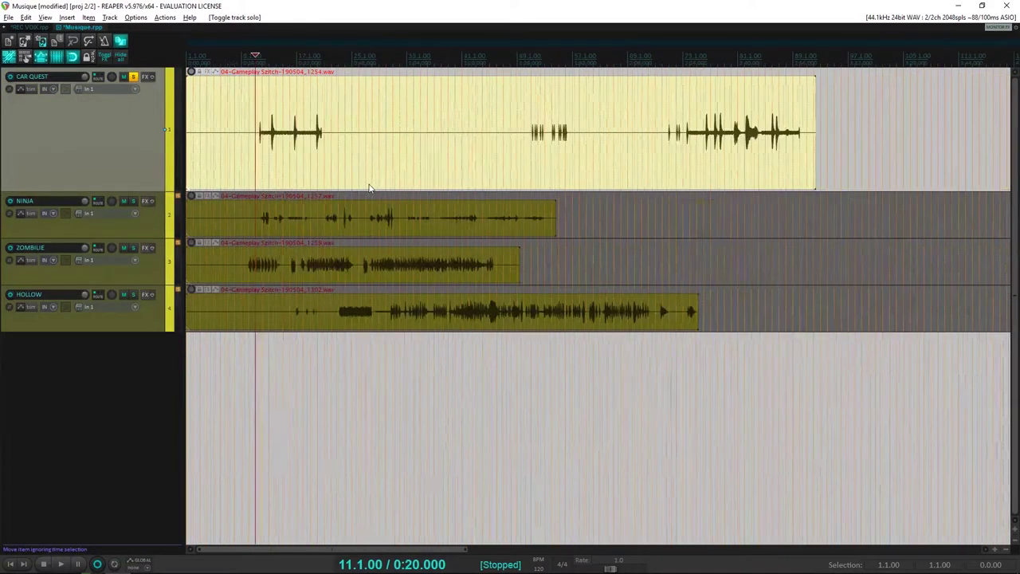
click(133, 76)
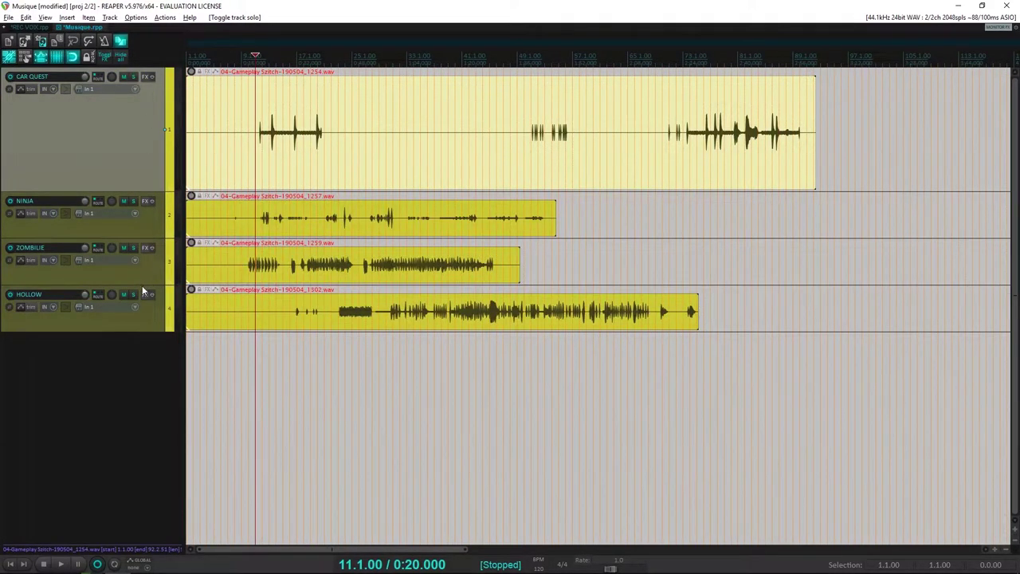
Solo the HOLLOW track, enlarge it vertically and select its clip at the first sound, about 0:32
click(133, 294)
drag(148, 331, 160, 419)
click(292, 356)
click(295, 356)
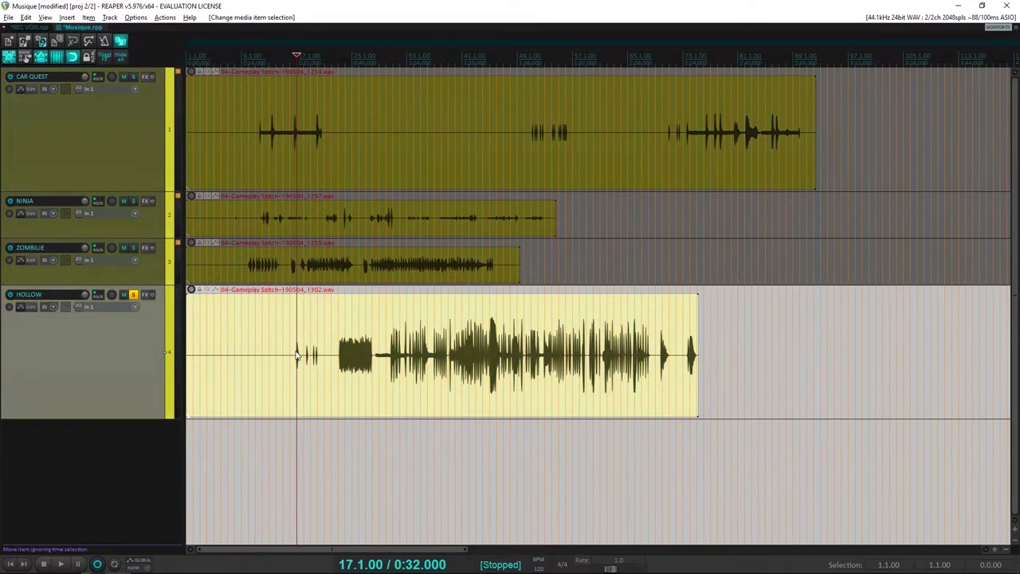
Listen to the short isolated sounds near the start of the HOLLOW clip, around 0:32 and 0:35
scroll(374, 356, up, 4)
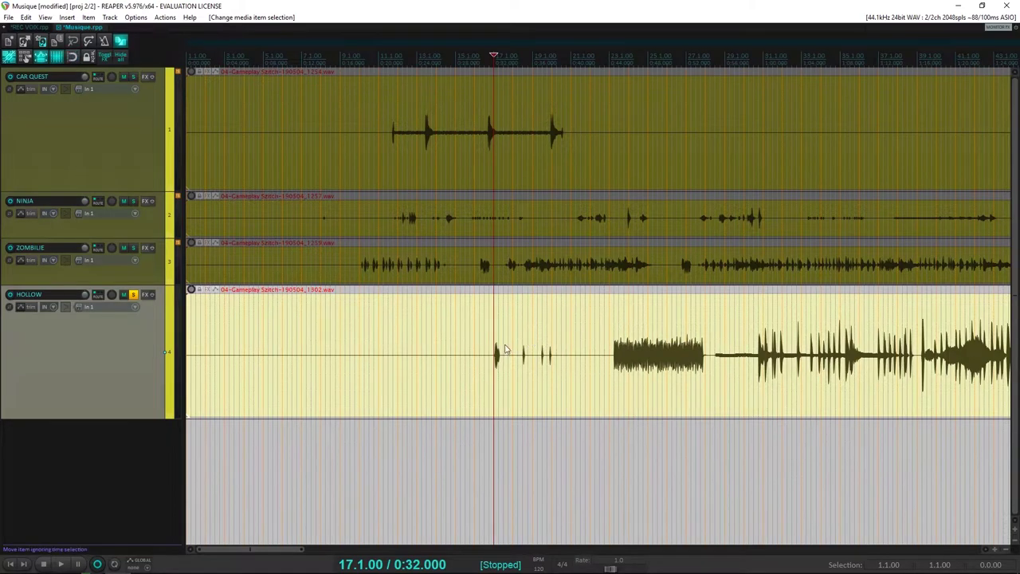
scroll(504, 349, up, 2)
key(space)
key(space)
click(713, 353)
key(space)
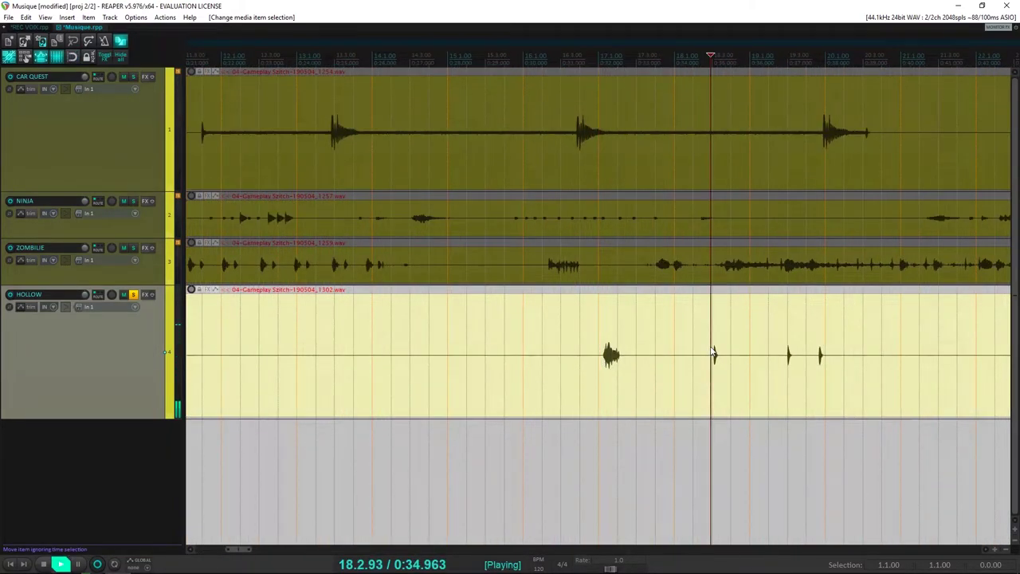
scroll(705, 351, down, 2)
key(space)
Listen to the HOLLOW clip's dense noise burst from about 0:44 and the series of hits starting just before 1:00
click(773, 350)
key(space)
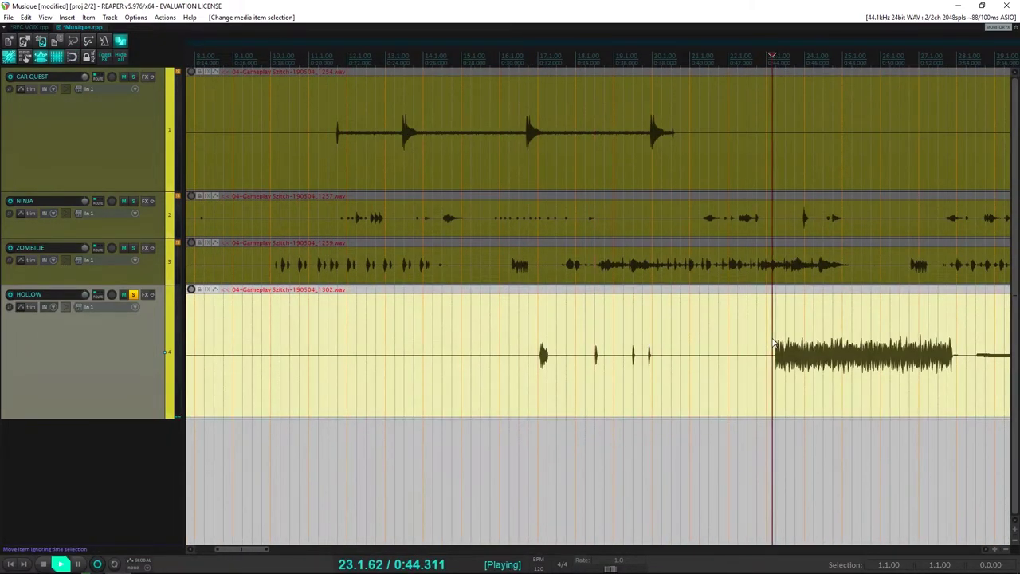
key(space)
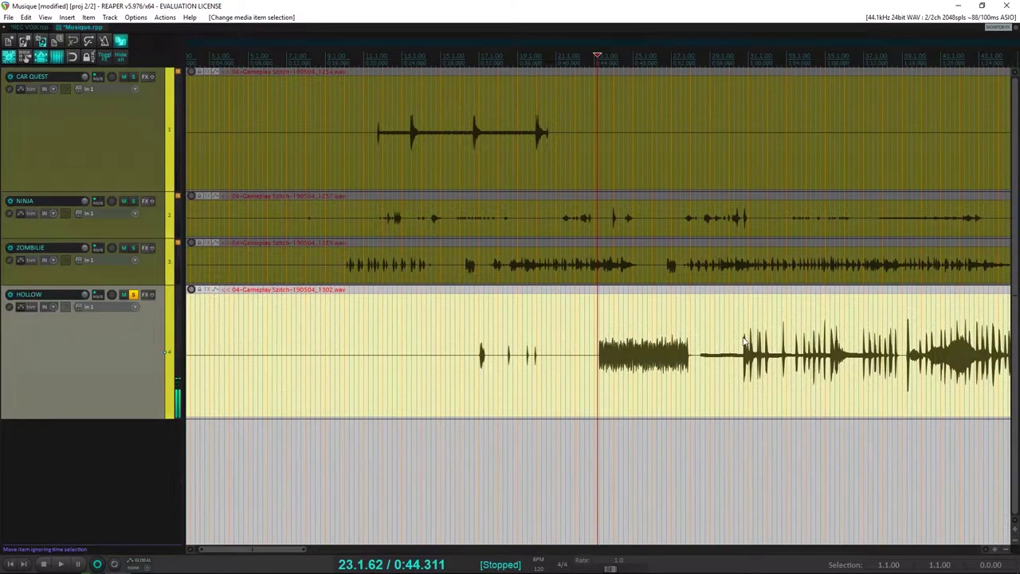
click(744, 341)
key(space)
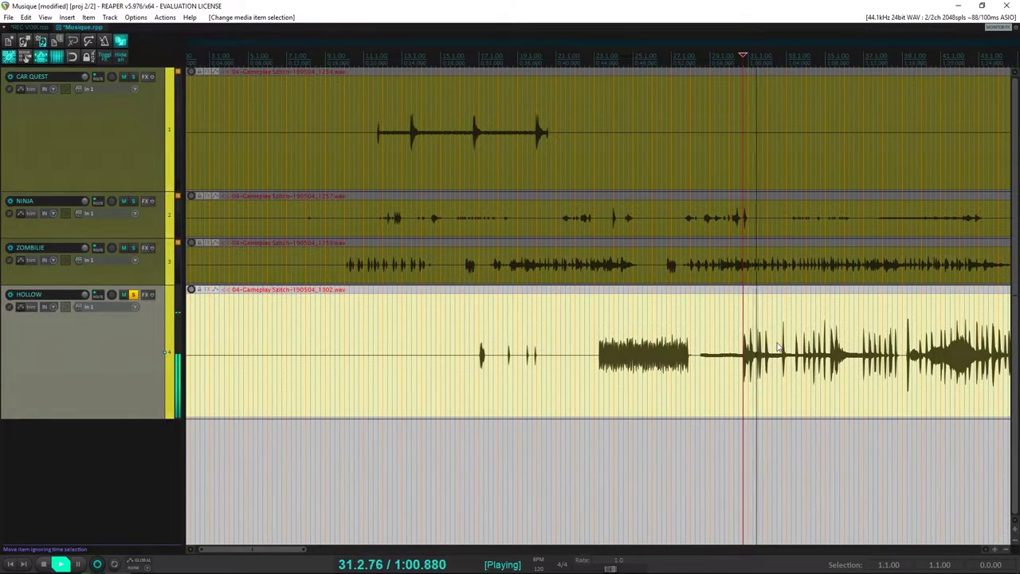
key(space)
Listen to the hit that opens the series in the HOLLOW clip, just before 1:00
click(747, 355)
scroll(747, 356, up, 8)
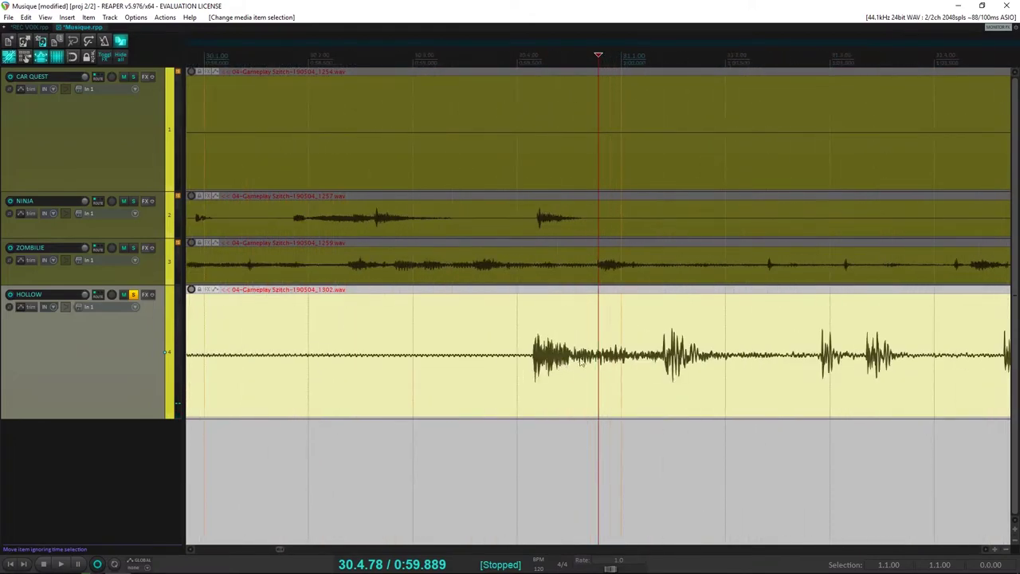
key(space)
key(space)
key(space)
key(space)
Listen to the second hit of the series in the HOLLOW clip, at about 1:00.2
click(656, 346)
scroll(658, 345, up, 3)
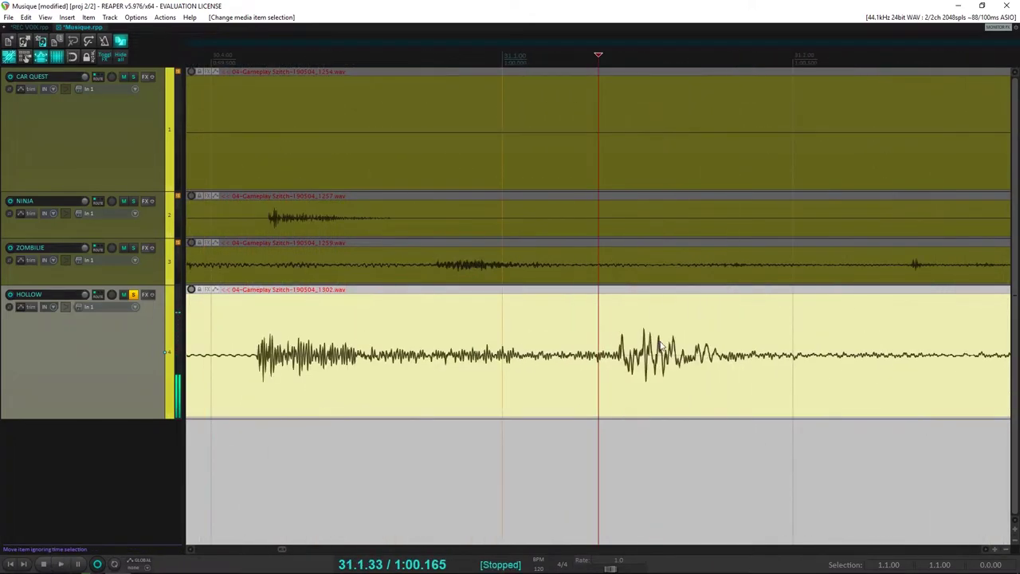
scroll(652, 349, up, 3)
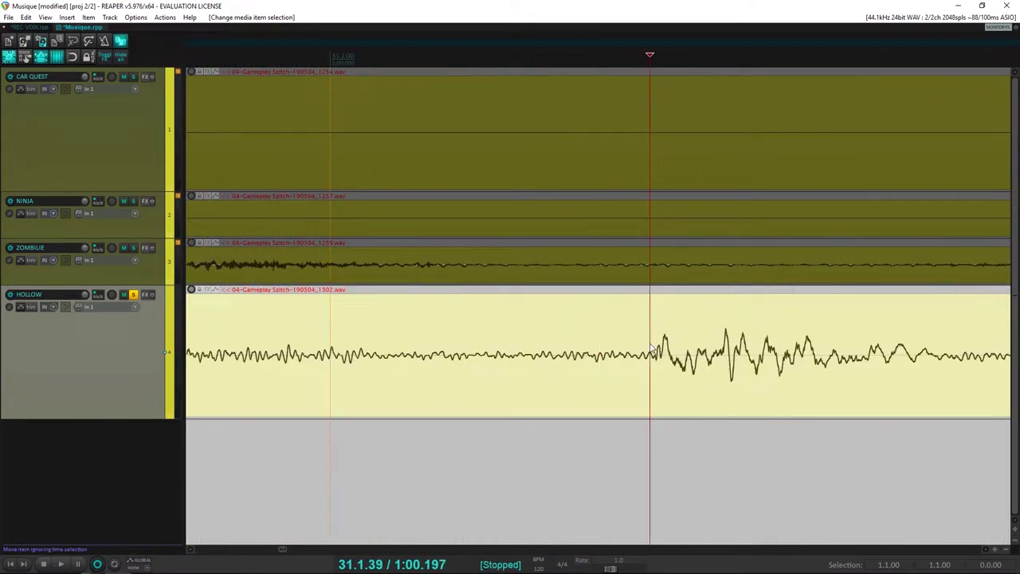
key(space)
key(space)
key(space)
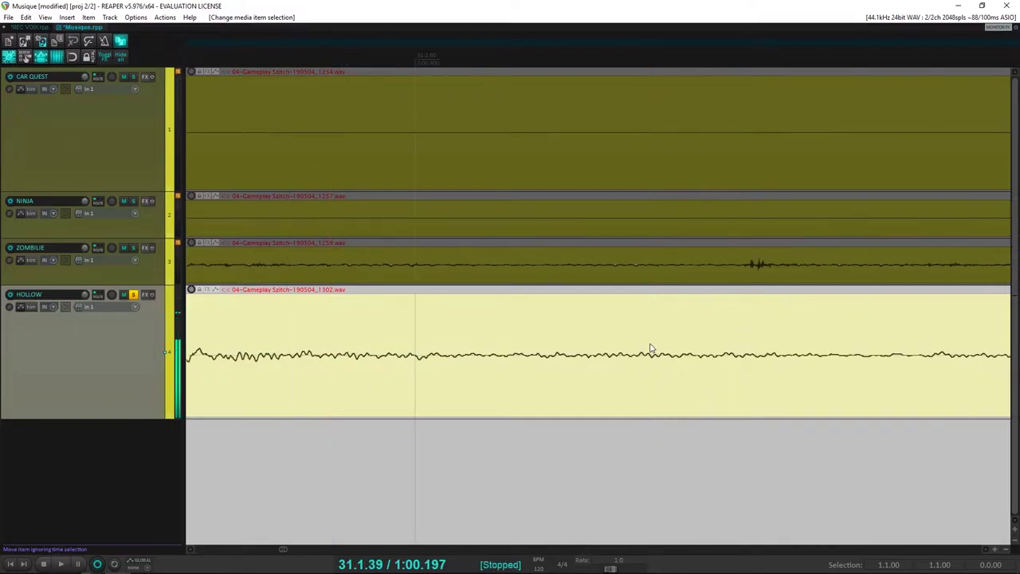
key(space)
scroll(651, 346, down, 6)
key(space)
scroll(630, 352, down, 3)
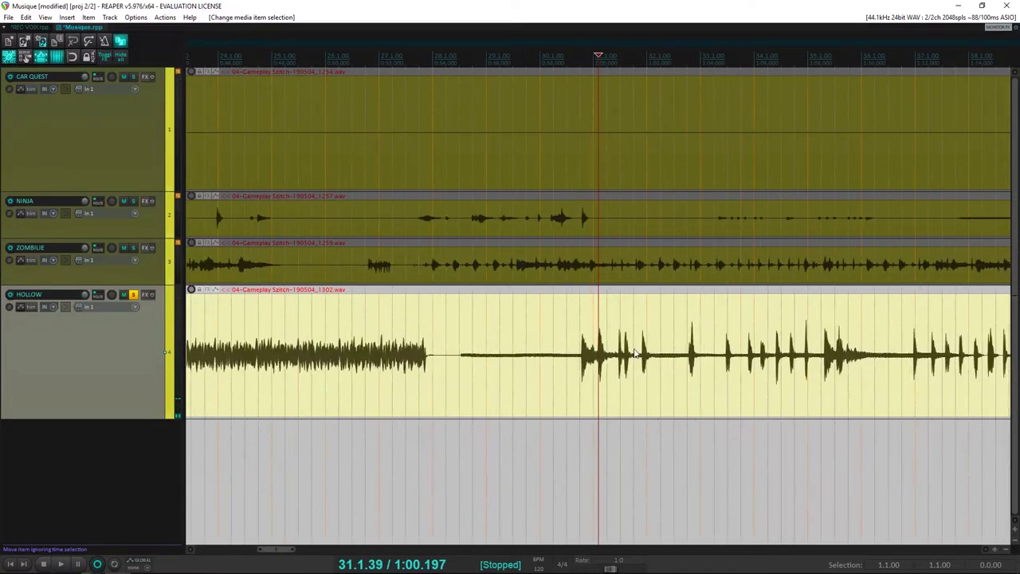
Listen repeatedly to the isolated hit at about 1:03.6 in the HOLLOW clip
click(688, 351)
scroll(692, 353, down, 6)
key(space)
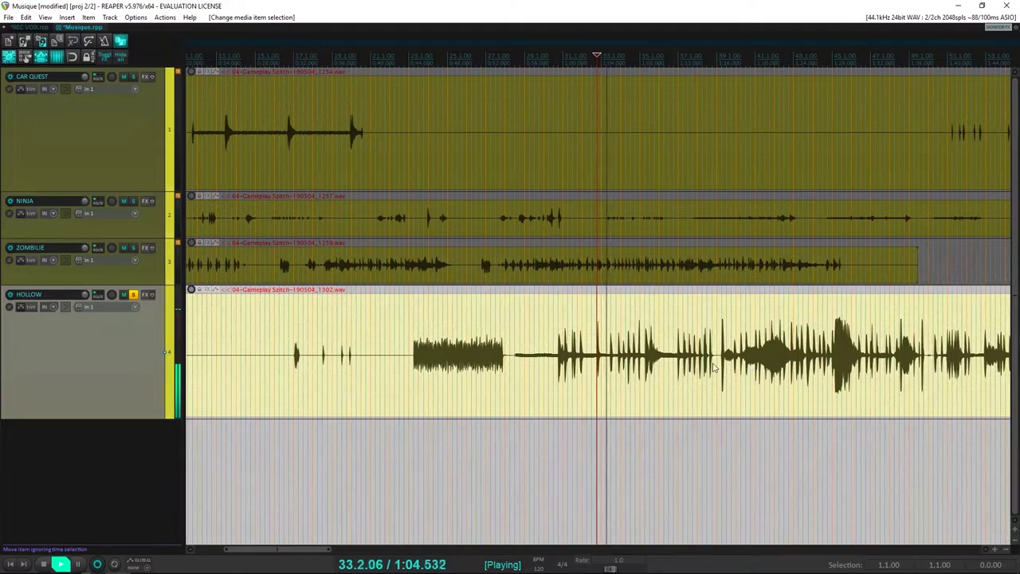
key(space)
key(space)
scroll(637, 368, up, 6)
key(space)
key(space)
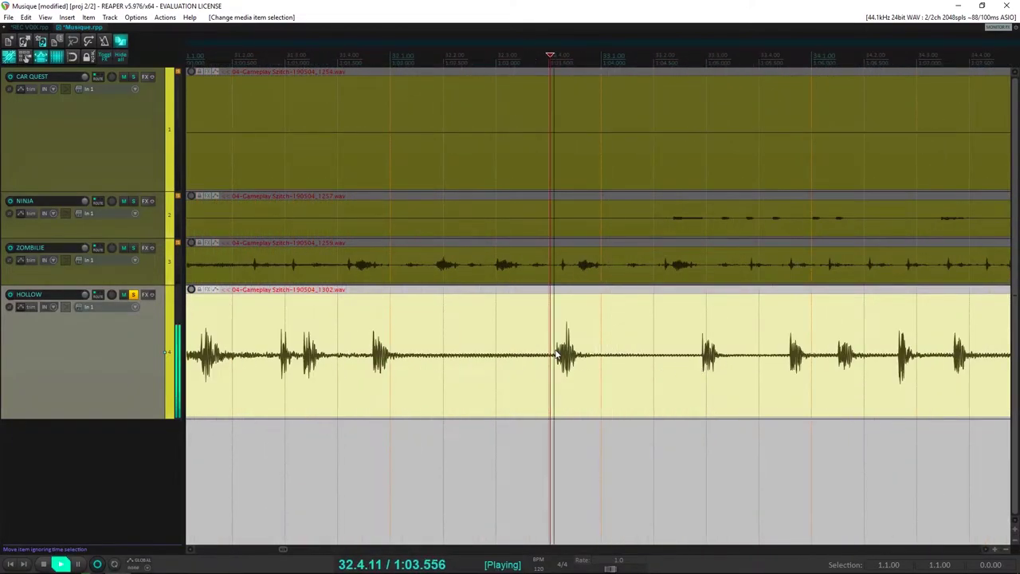
key(space)
click(565, 350)
key(space)
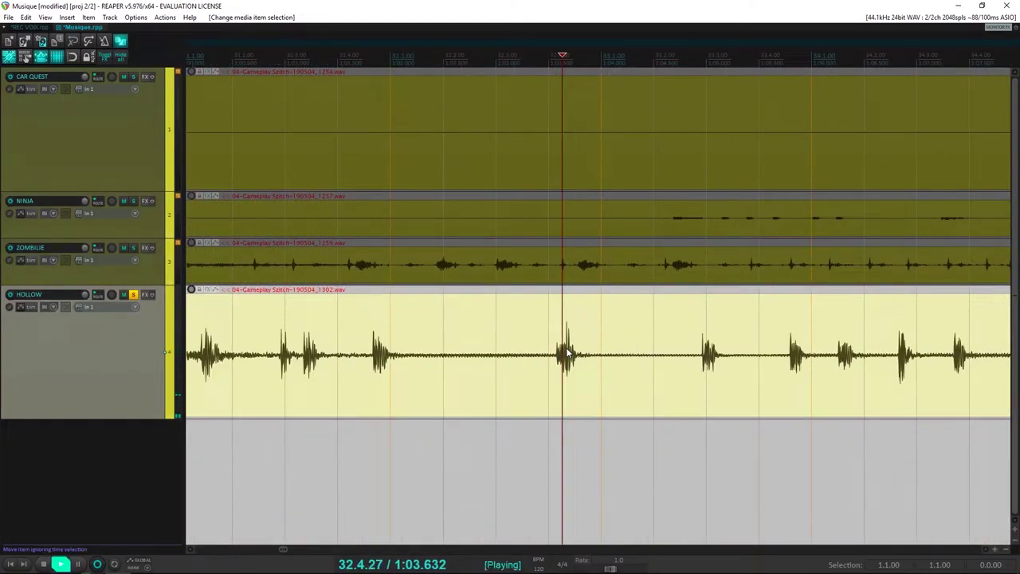
key(space)
key(space)
key(space)
Listen to the HOLLOW hit just before 1:05, starting playback ever closer to its onset
click(699, 356)
key(space)
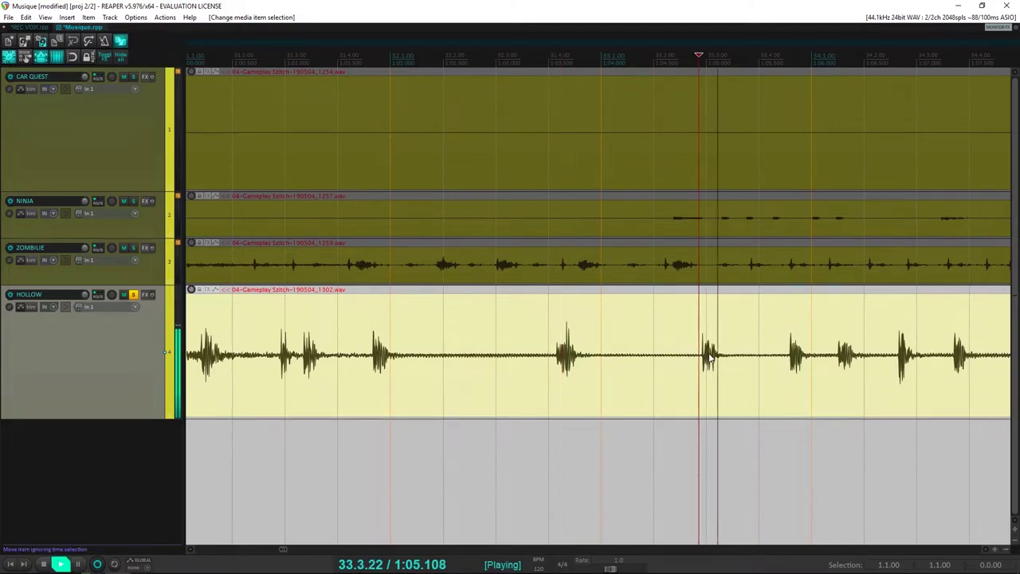
key(space)
key(space)
scroll(789, 357, up, 5)
key(space)
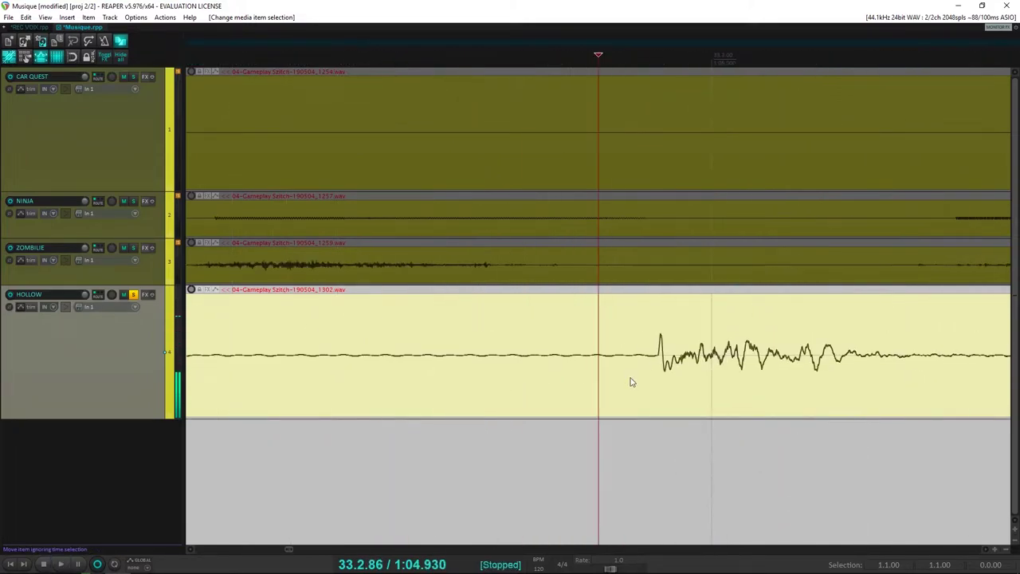
click(650, 358)
scroll(651, 358, up, 6)
key(space)
key(space)
scroll(651, 358, down, 4)
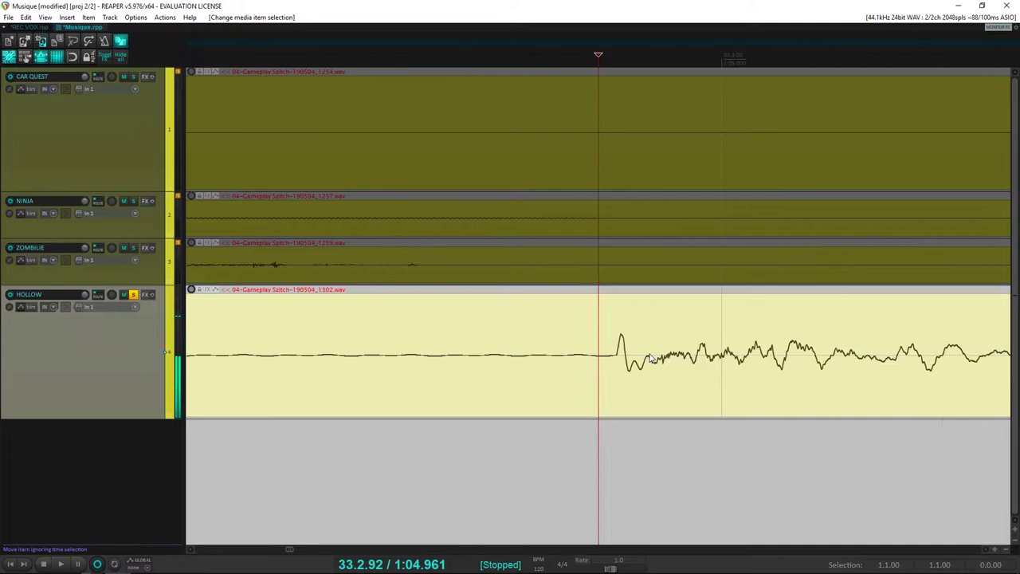
Split the HOLLOW clip right before the hit's onset, at 1:04.966
key(space)
scroll(649, 358, up, 3)
key(space)
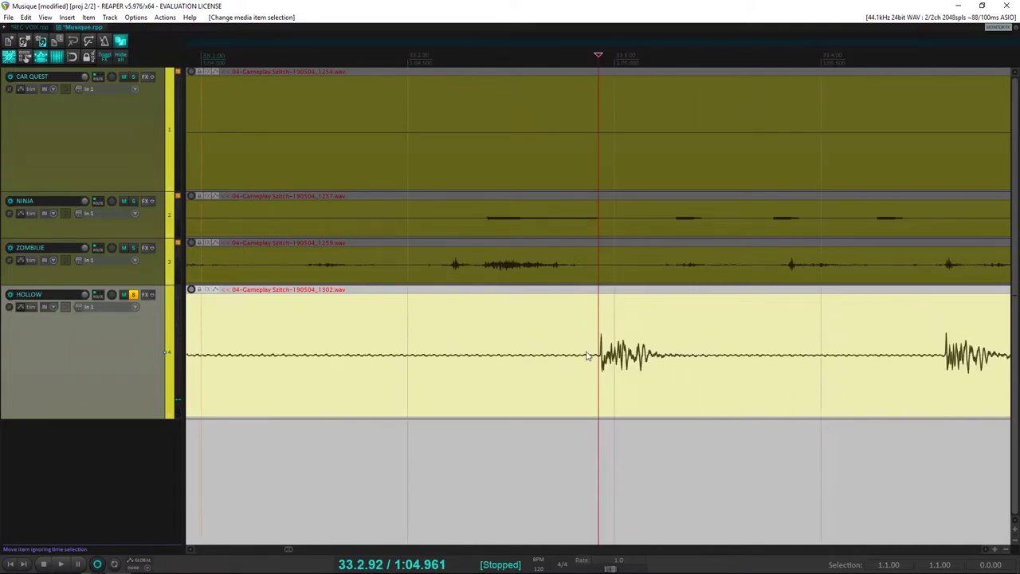
key(space)
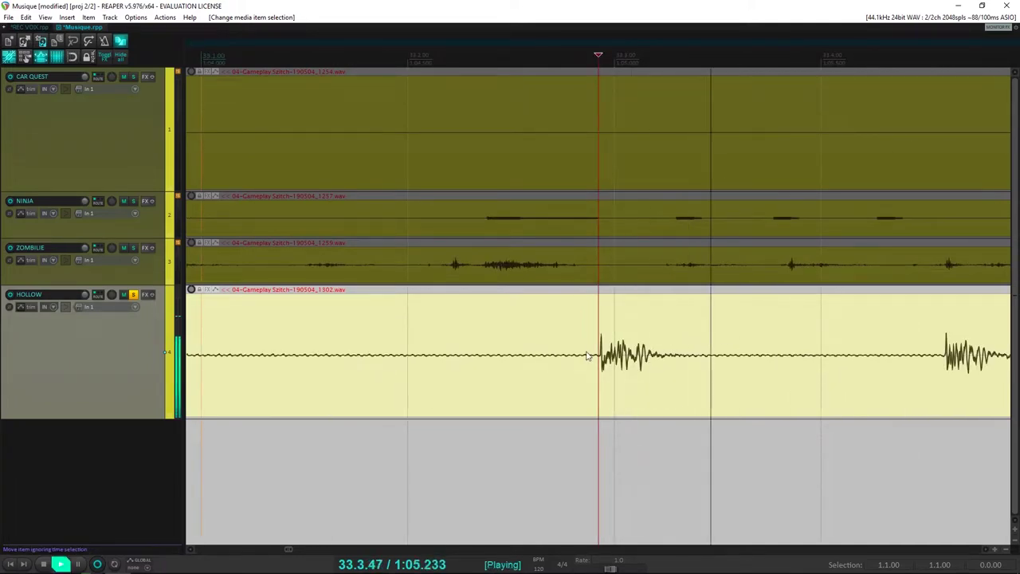
key(space)
scroll(587, 356, up, 5)
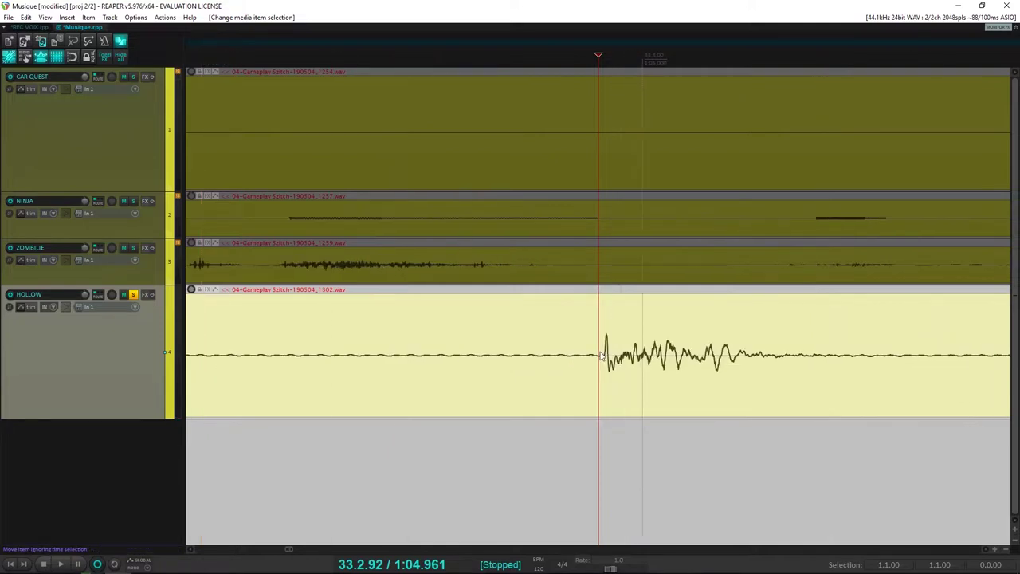
click(680, 360)
scroll(689, 367, up, 2)
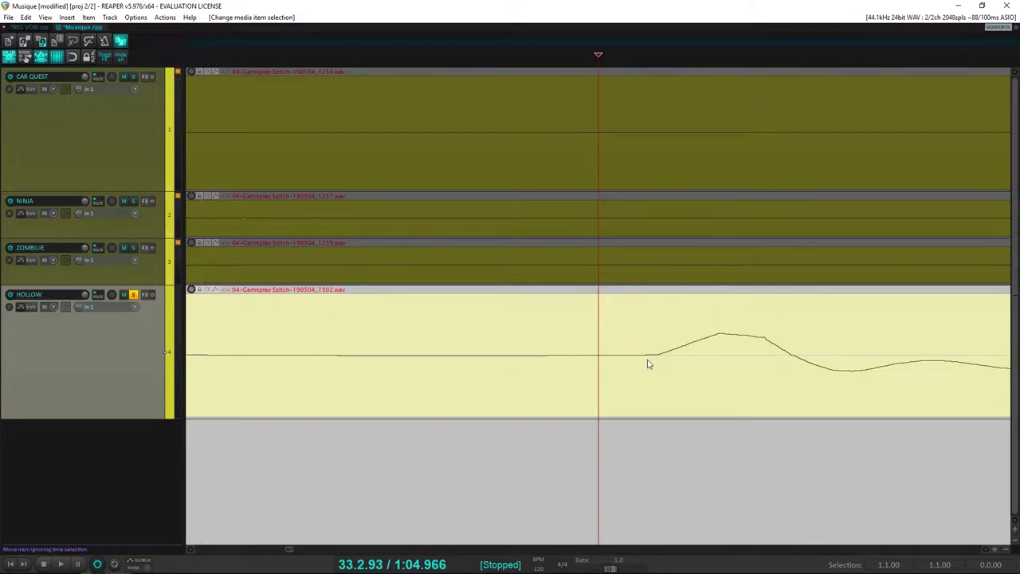
key(s)
Play from the new split and remove the fade-in at the start of the piece that follows it
key(space)
key(space)
scroll(640, 363, down, 2)
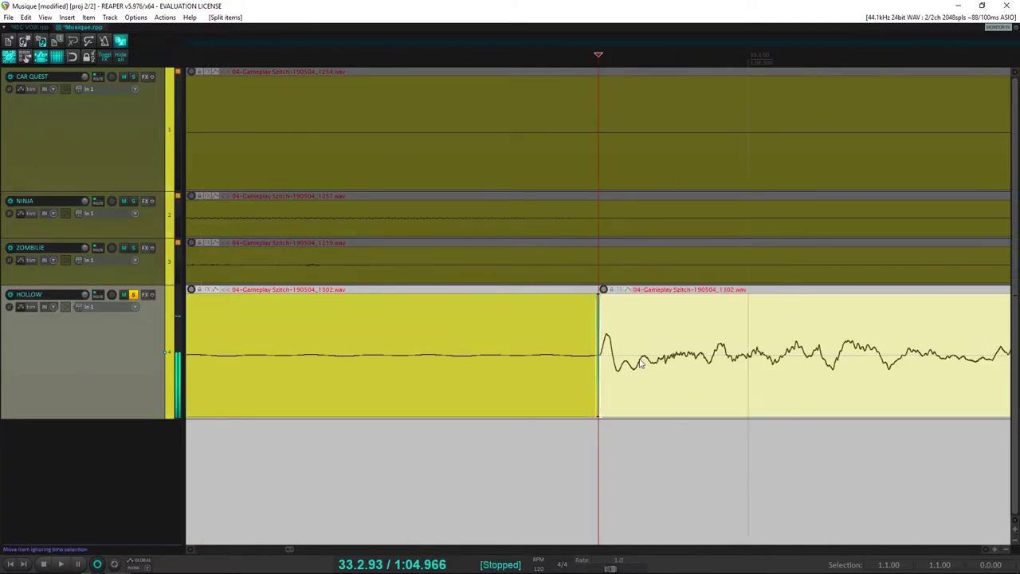
scroll(640, 362, up, 6)
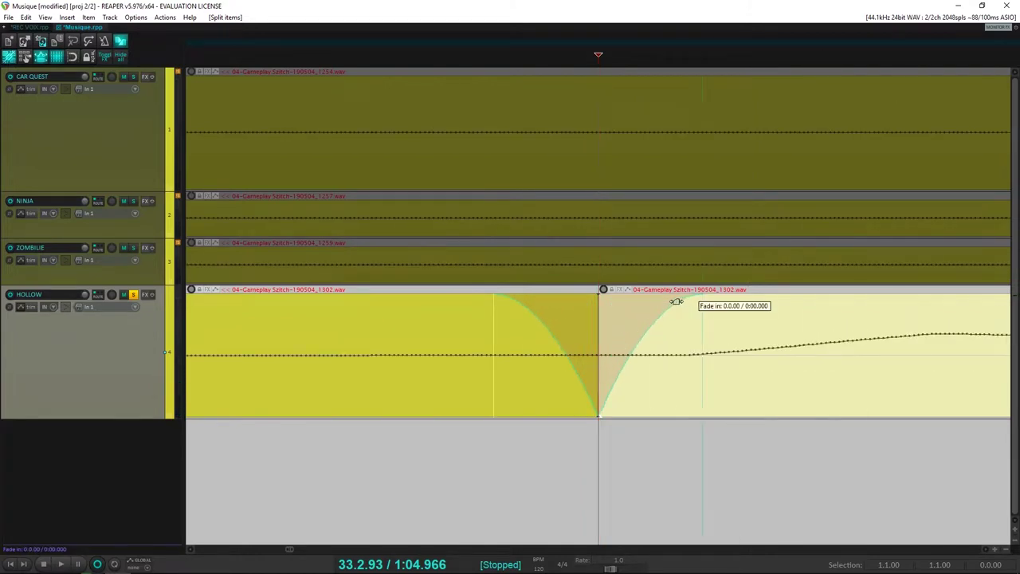
drag(675, 301, 600, 303)
Split the HOLLOW clip again after the hit's tail, just before the next hit at about 1:05.8
scroll(731, 356, down, 4)
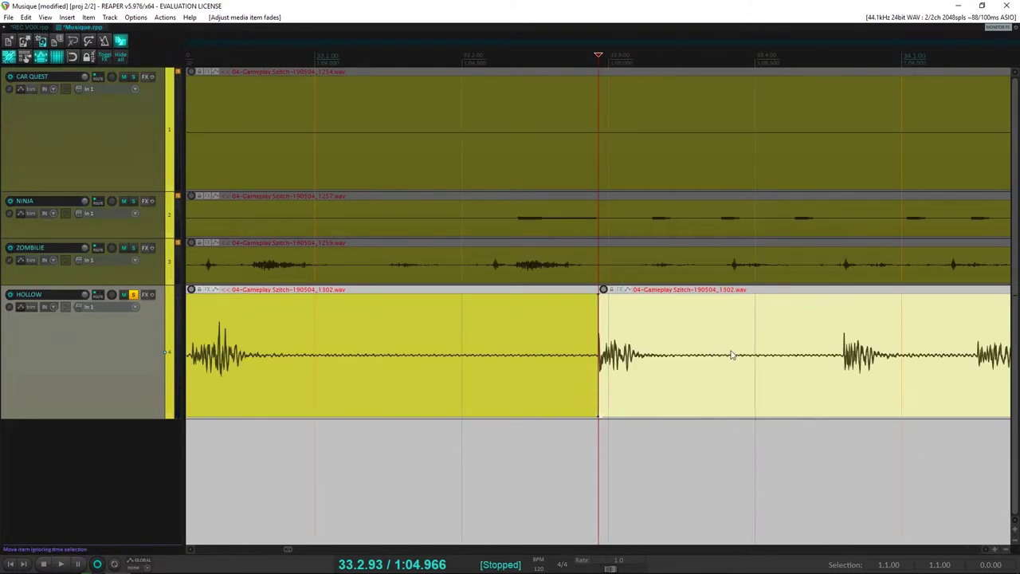
key(space)
key(space)
click(825, 360)
key(s)
Move the isolated hit to the project start on a new track below HOLLOW, and solo that track
click(745, 364)
scroll(629, 381, down, 6)
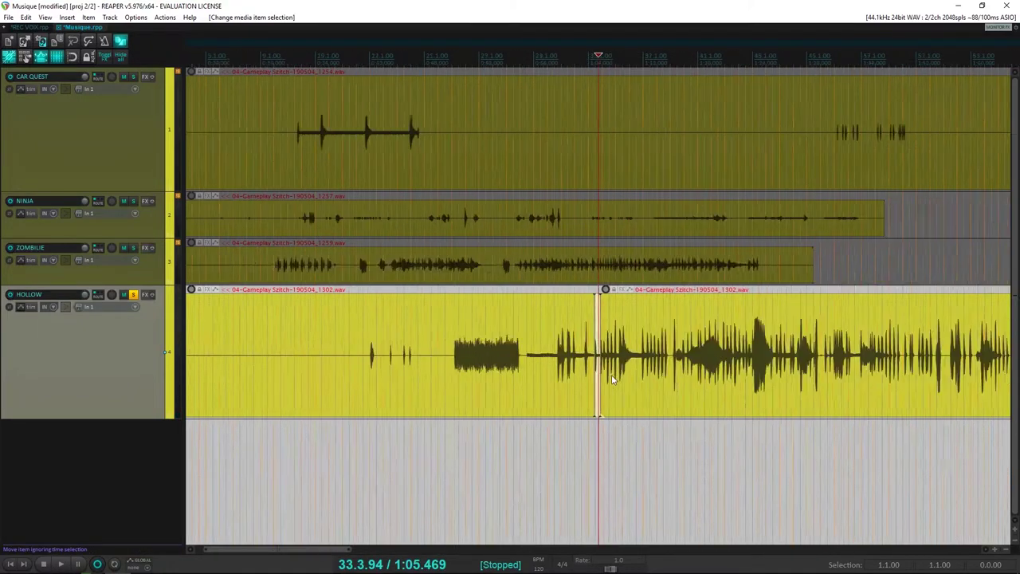
scroll(613, 381, up, 6)
drag(611, 391, 160, 449)
scroll(526, 457, down, 5)
click(134, 429)
scroll(233, 440, down, 2)
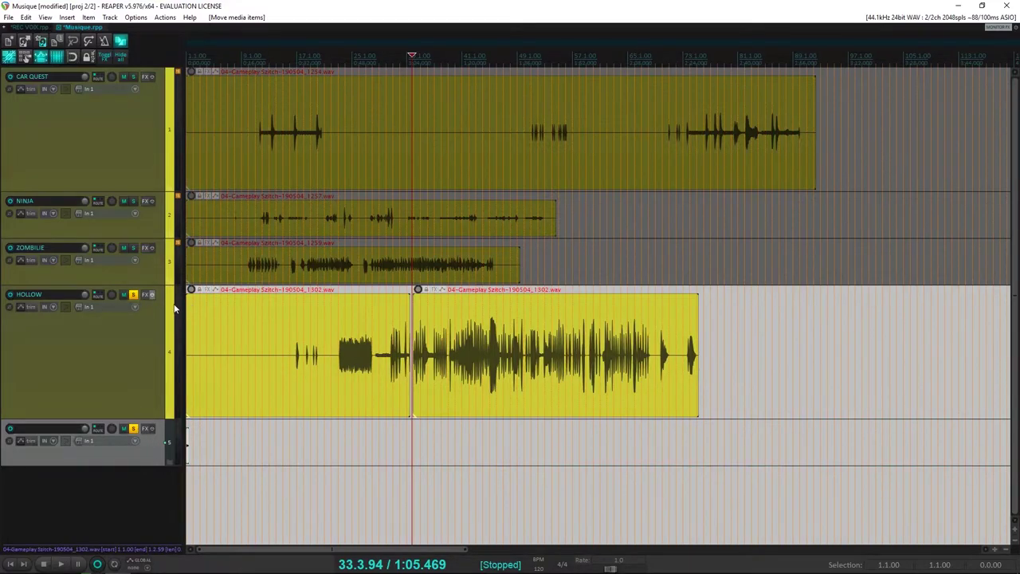
Select the remaining HOLLOW piece after the gap and listen to its first hit, at about 1:05.8
scroll(619, 354, up, 3)
click(601, 348)
scroll(718, 372, up, 6)
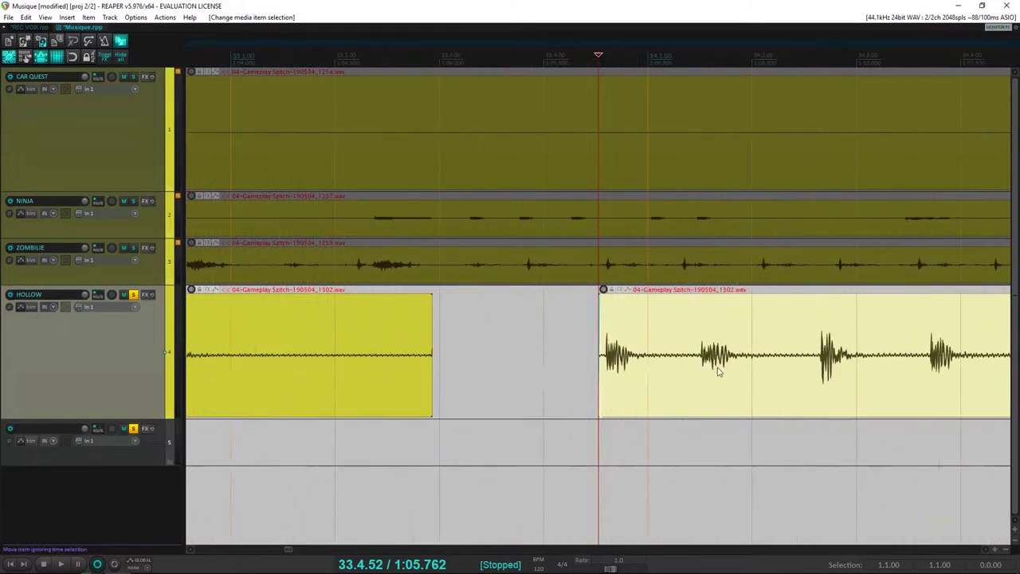
scroll(718, 371, up, 2)
key(space)
key(space)
key(space)
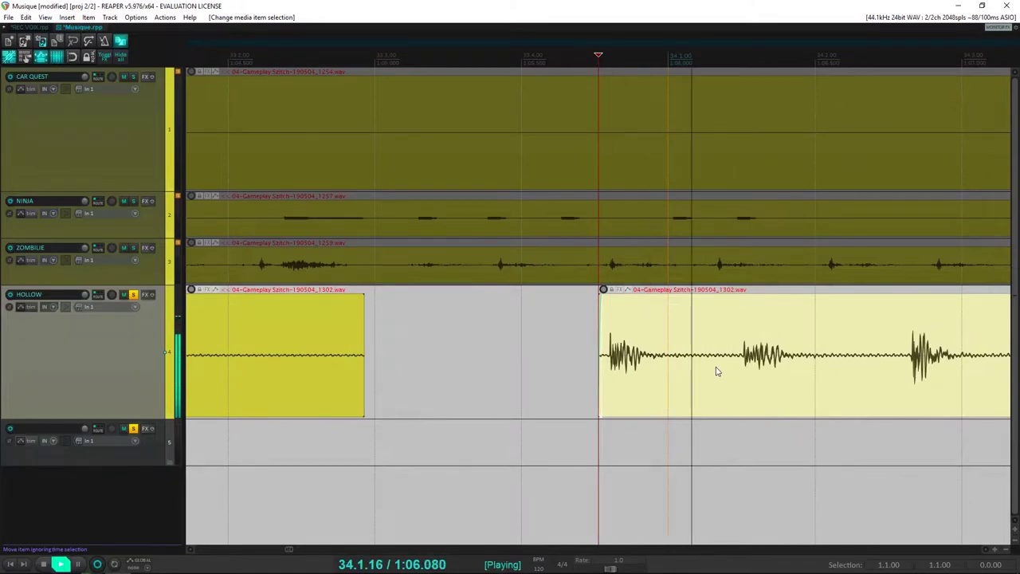
key(space)
Listen to the second hit of the remaining HOLLOW piece, at about 1:06.3, from several start positions
click(743, 360)
key(space)
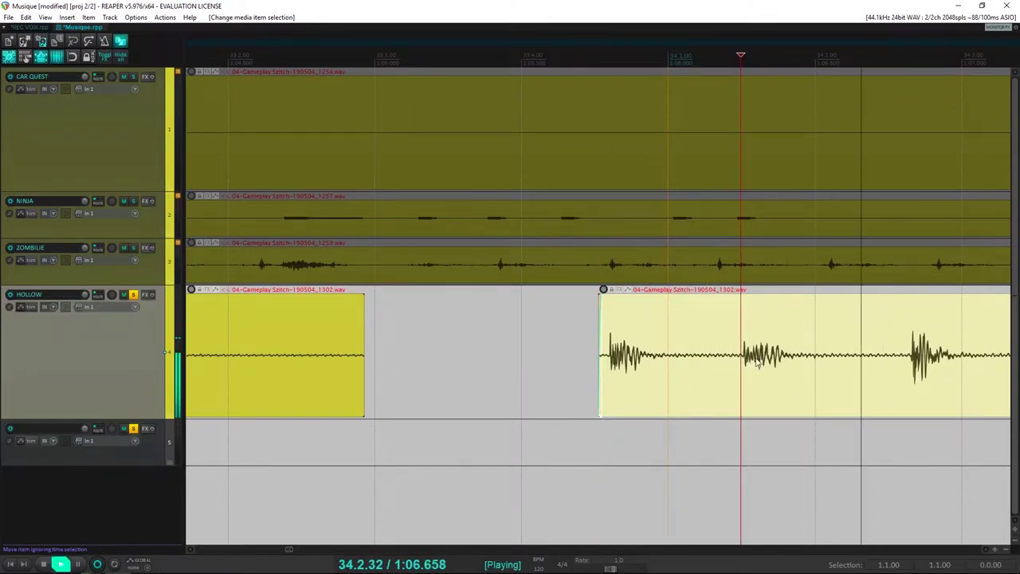
key(space)
key(space)
key(space)
scroll(743, 362, up, 5)
click(666, 366)
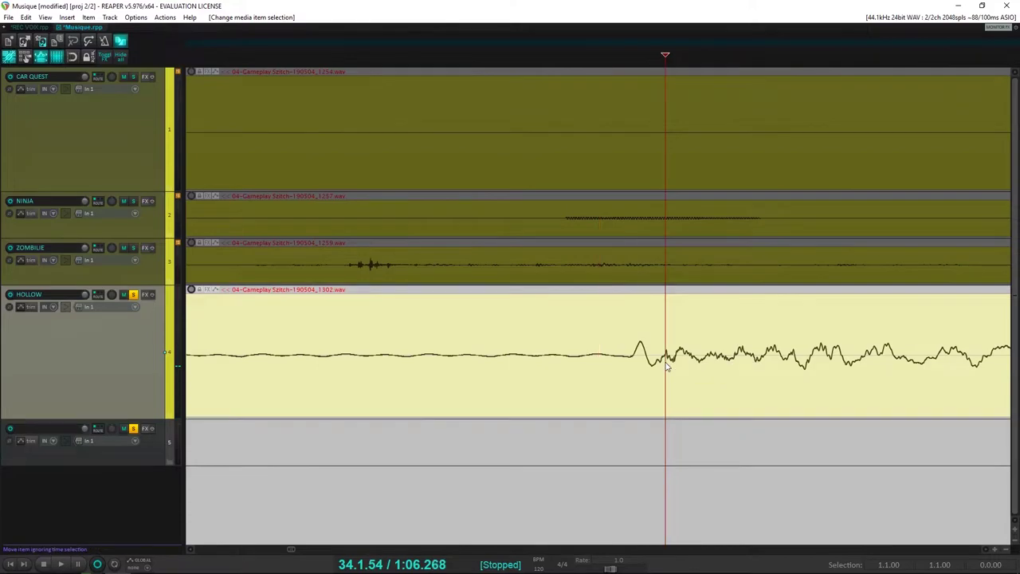
key(space)
key(space)
scroll(667, 369, down, 4)
key(space)
key(space)
click(581, 362)
key(space)
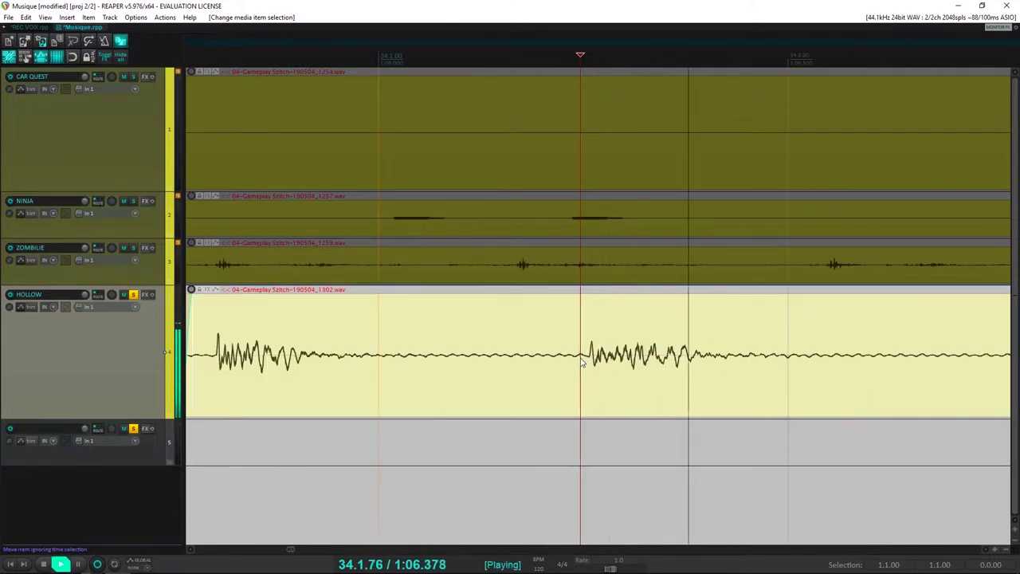
key(space)
key(space)
Replay the HOLLOW hit at about 1:06.3 to find a clean start position right before its onset
scroll(581, 362, down, 4)
key(space)
click(584, 362)
key(space)
scroll(674, 378, up, 5)
key(space)
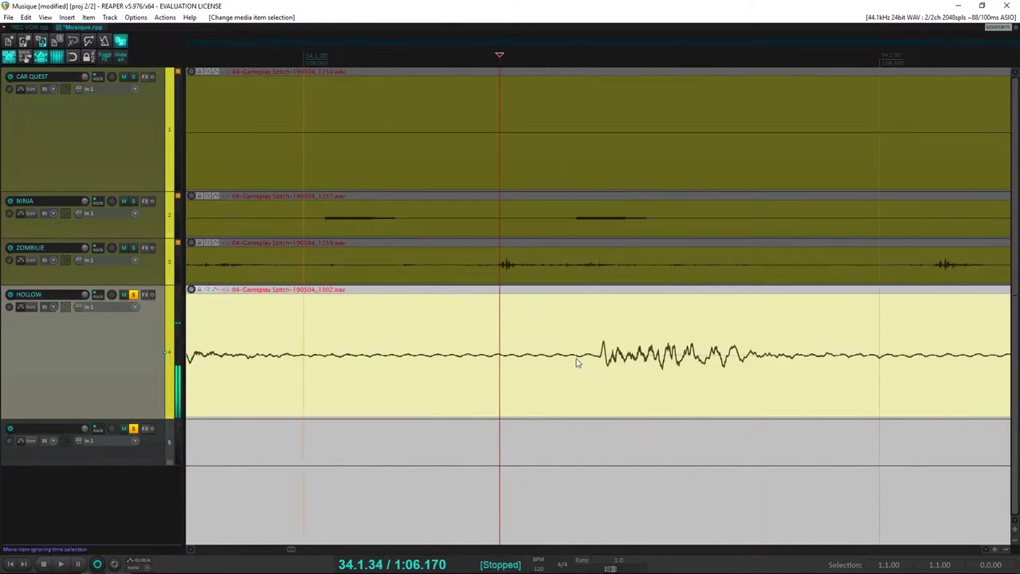
click(588, 358)
key(space)
key(space)
key(space)
key(space)
key(space)
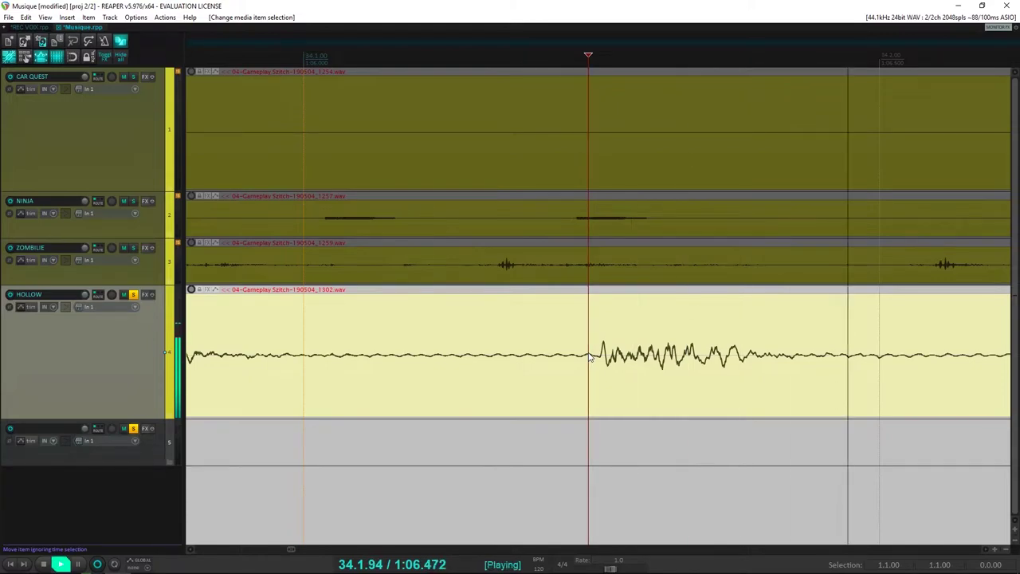
Split the HOLLOW piece right before its second hit, at 1:06.247, and play from the split
key(space)
scroll(590, 358, down, 3)
scroll(590, 358, up, 5)
scroll(590, 357, down, 3)
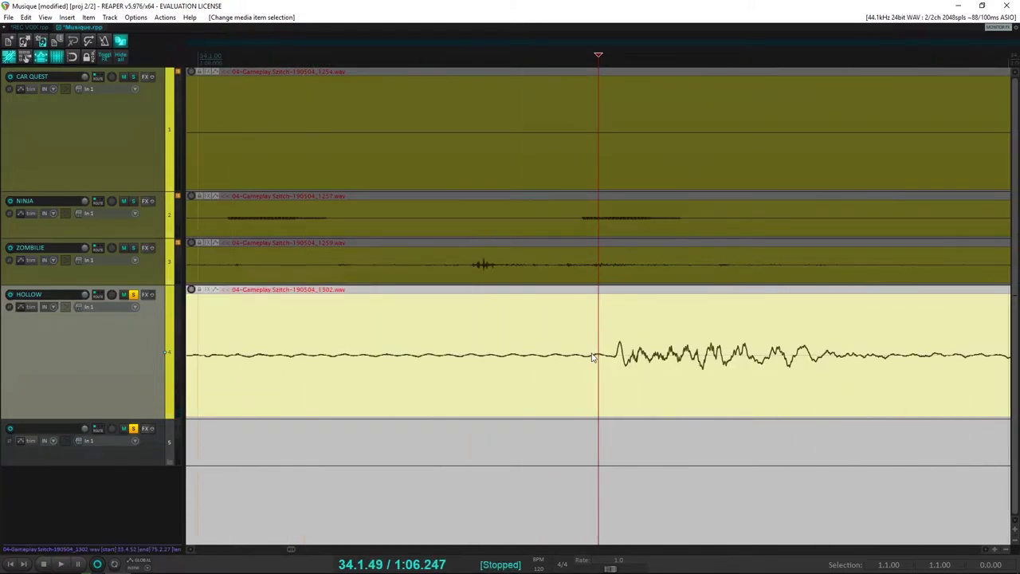
scroll(594, 358, up, 5)
key(space)
key(space)
scroll(667, 372, down, 6)
key(s)
key(space)
scroll(661, 373, down, 2)
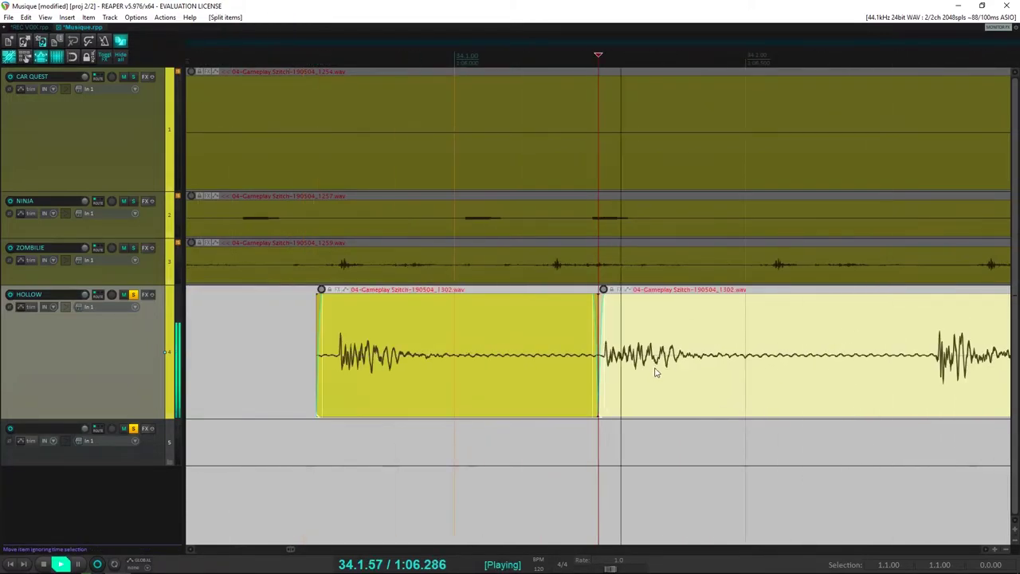
Split the HOLLOW piece just before the following hit, at 1:06.817, and play from there
key(space)
scroll(657, 371, down, 1)
key(space)
click(750, 364)
key(space)
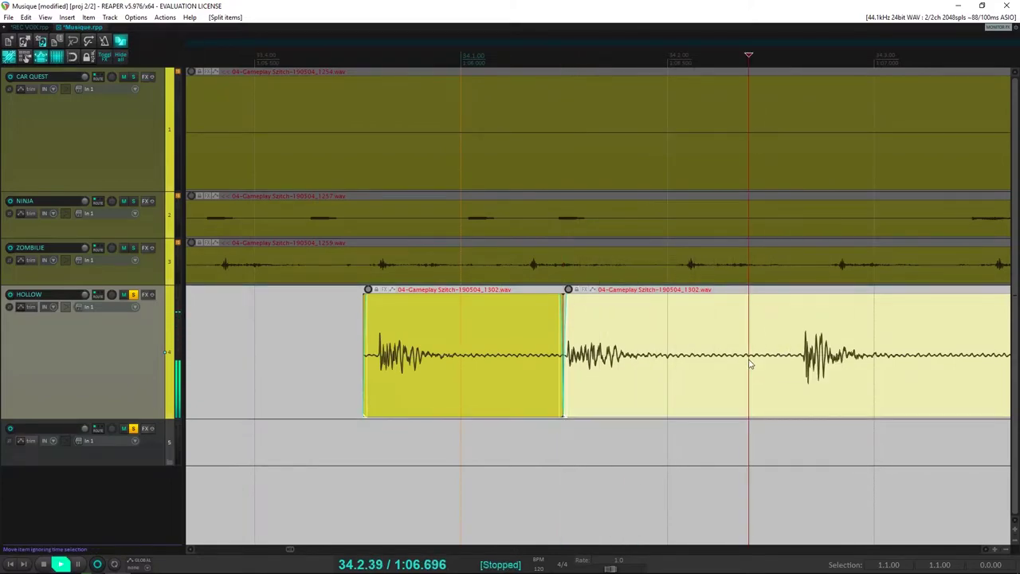
click(799, 358)
key(s)
scroll(686, 373, down, 3)
key(space)
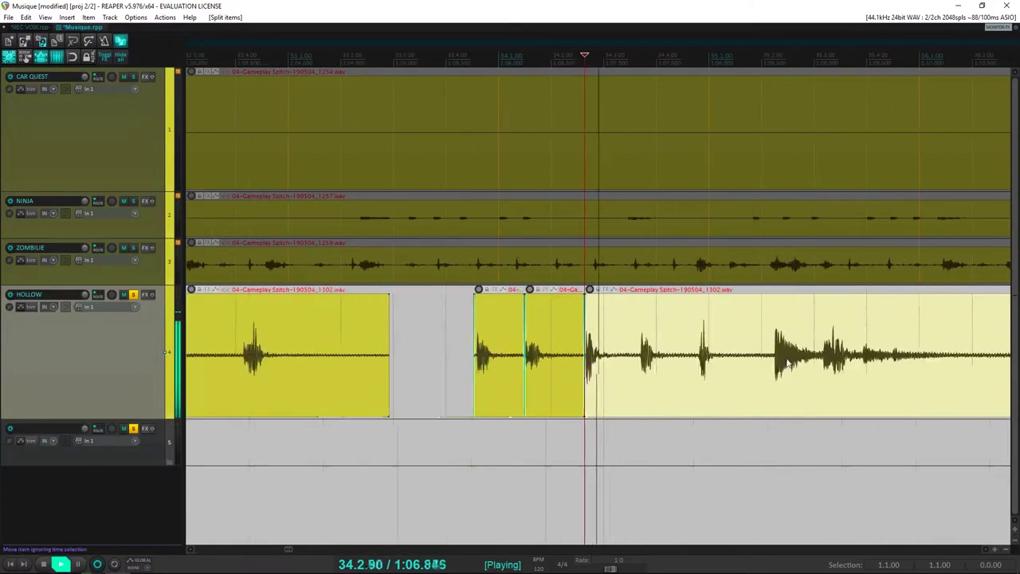
key(space)
Move the isolated hit between 1:06.247 and 1:06.817 to the track below HOLLOW, shortly after the first extracted hit
click(550, 359)
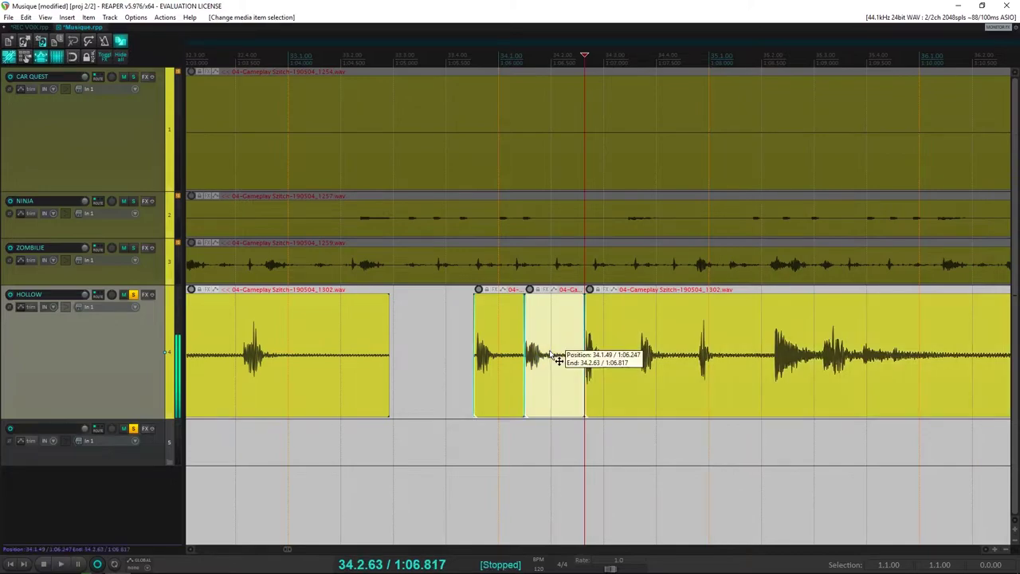
scroll(558, 404, down, 5)
drag(602, 386, 201, 465)
scroll(470, 453, down, 4)
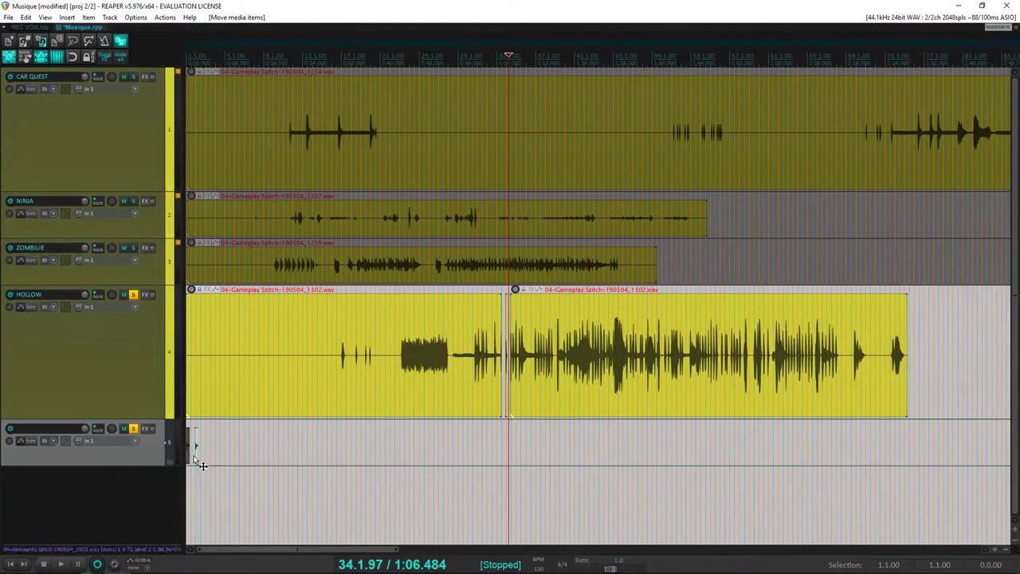
Select the long remaining HOLLOW piece and listen to its hits from about 1:06.8, 1:08 and 1:12
click(511, 341)
scroll(511, 341, up, 6)
key(space)
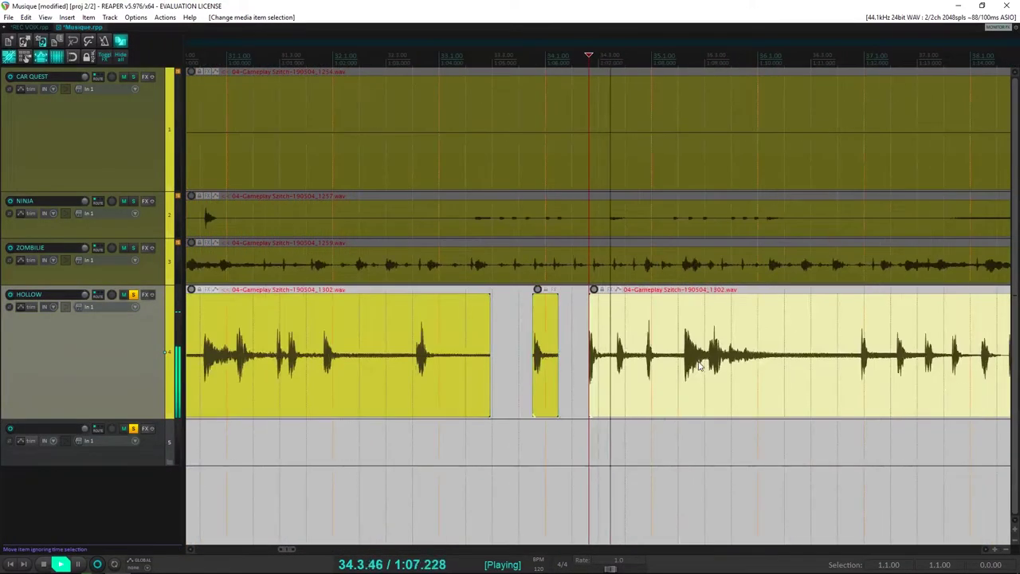
click(699, 364)
click(854, 365)
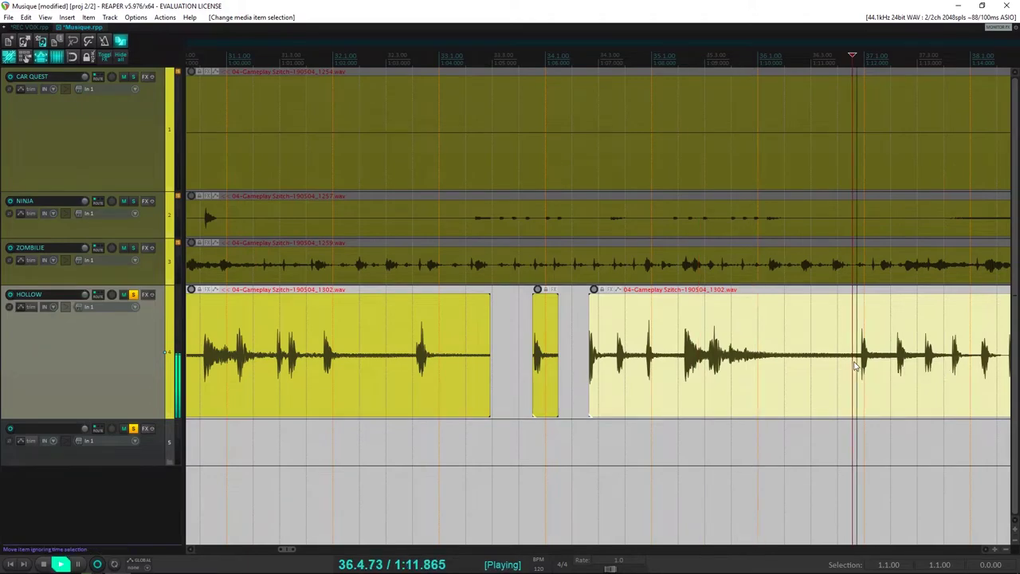
Place the edit cursor right before the HOLLOW hit near 1:15.3, at its zero-level onset, and play from there
scroll(725, 381, down, 3)
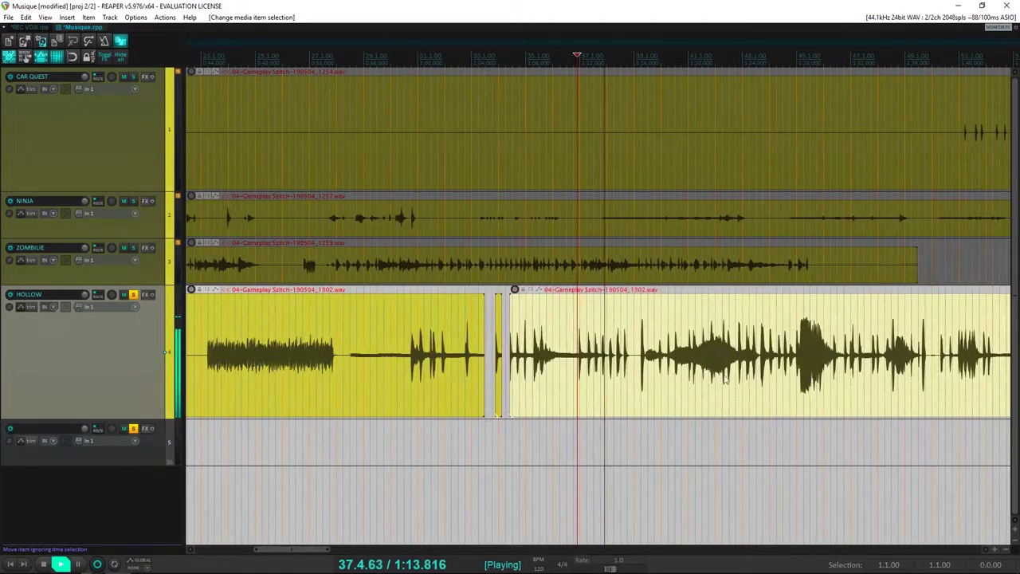
click(662, 365)
key(space)
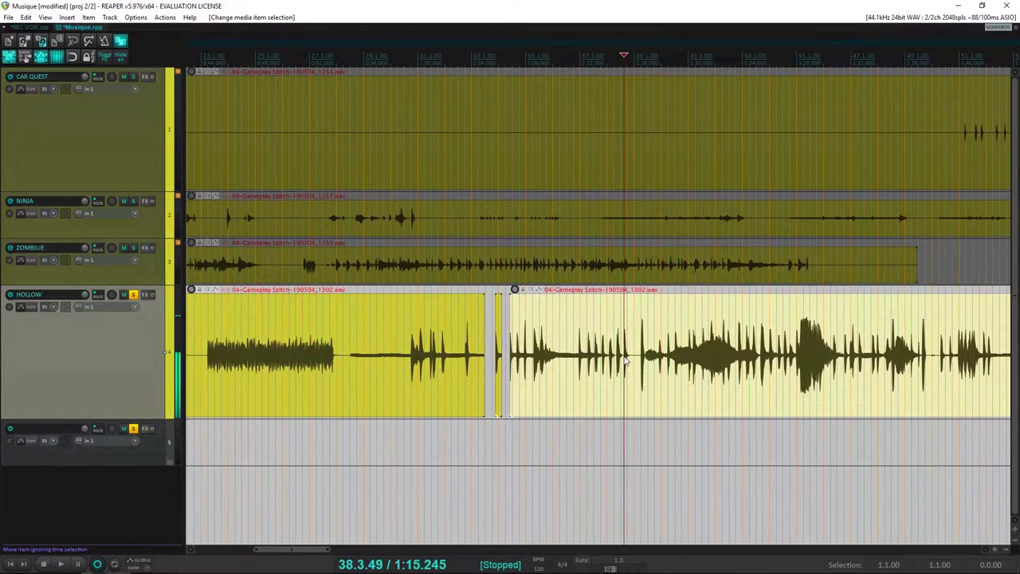
scroll(630, 366, up, 5)
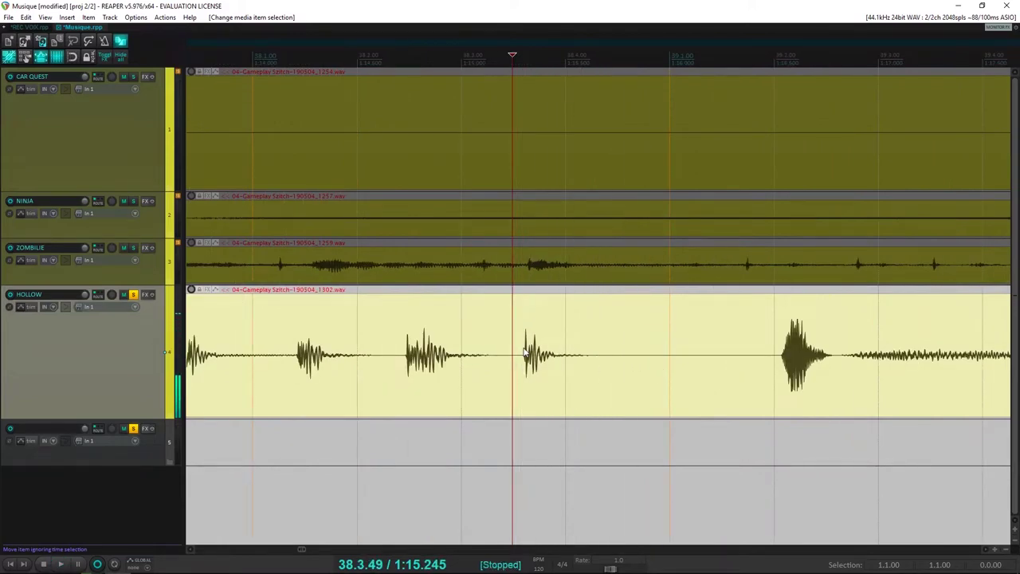
scroll(644, 383, up, 5)
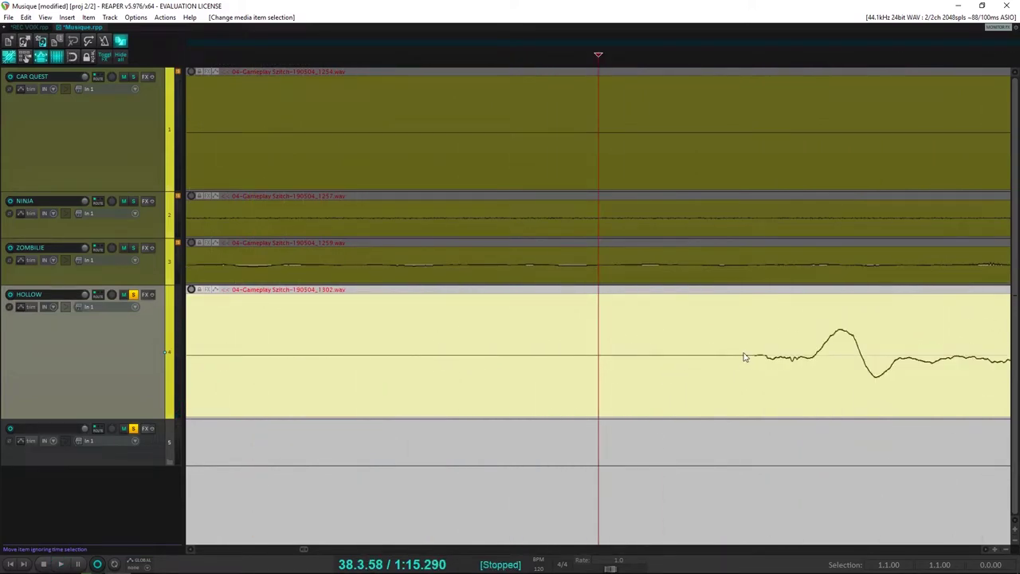
scroll(748, 365, down, 3)
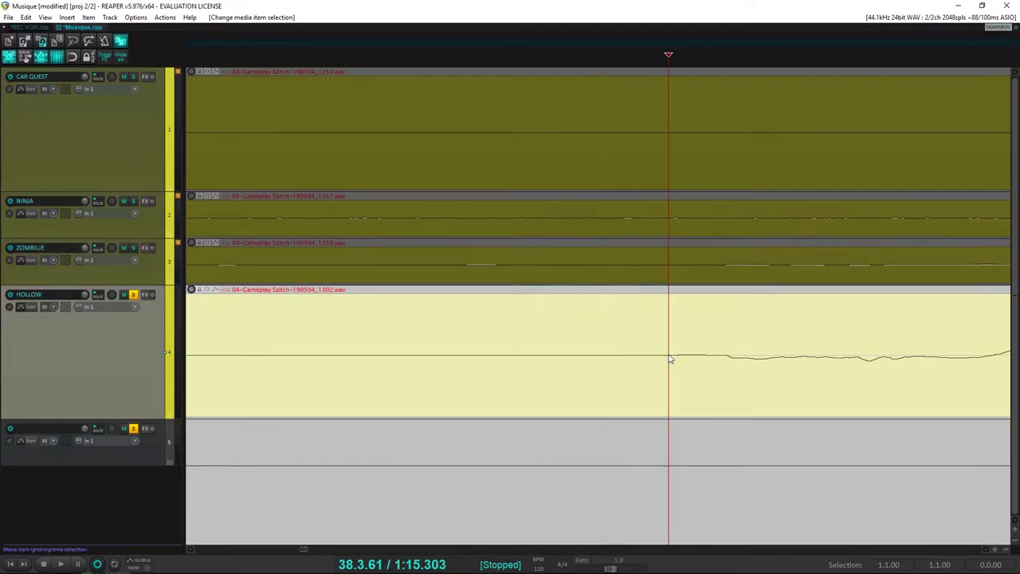
key(s)
scroll(669, 358, up, 3)
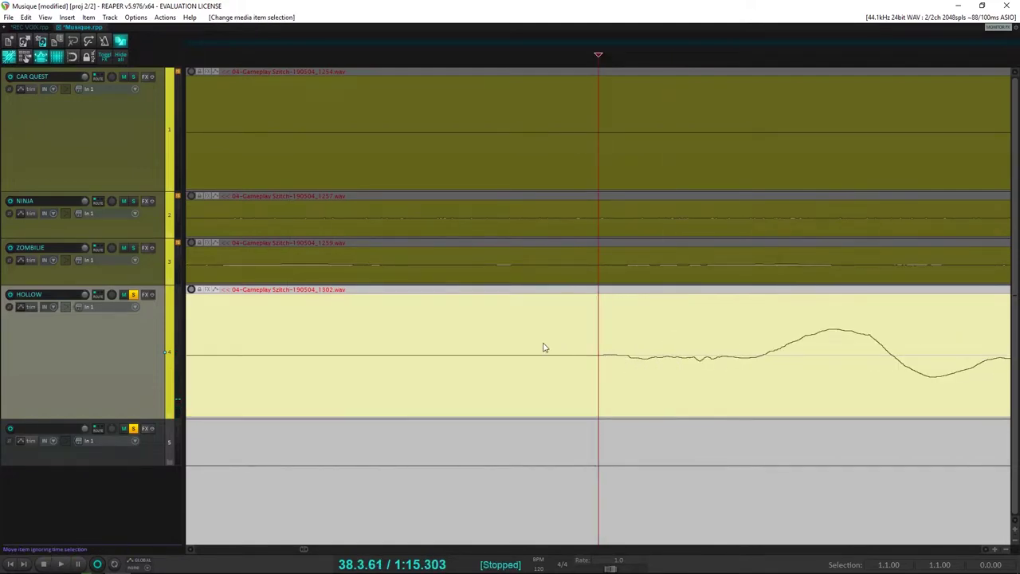
drag(544, 348, 537, 351)
key(space)
key(space)
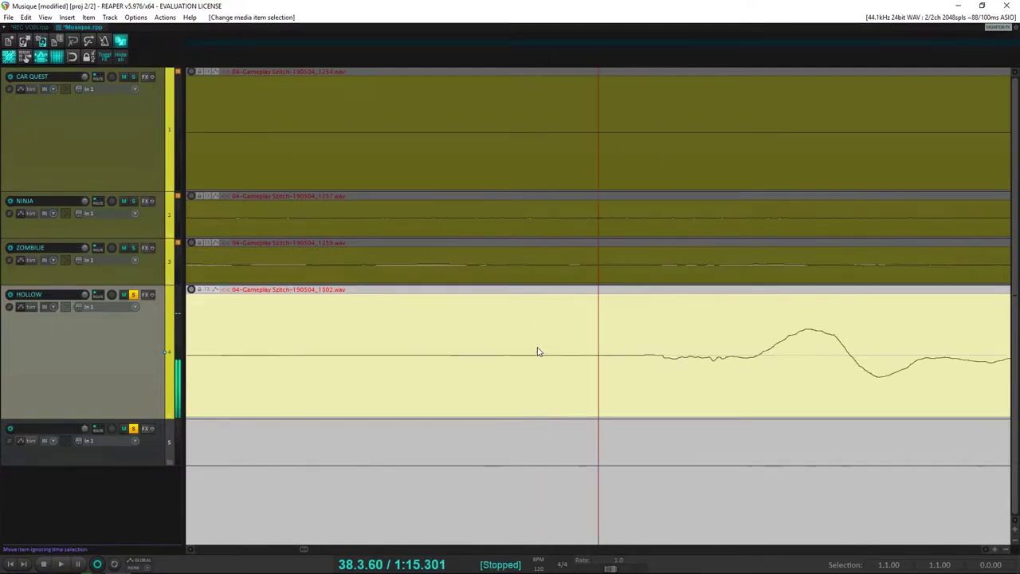
Split the HOLLOW piece right before the hit, at 1:15.301, and shorten the new piece's fade-in
key(s)
key(space)
drag(606, 296, 604, 296)
scroll(621, 324, down, 5)
key(space)
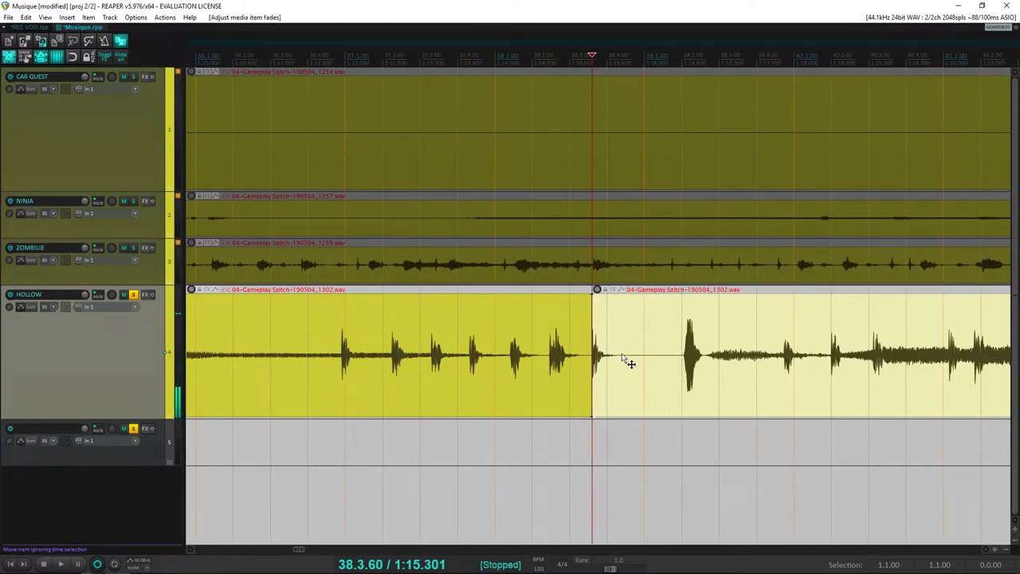
Split the new piece after the hit's decay, at 1:15.720, and play the preceding piece from about 1:14.5
click(623, 356)
key(s)
click(533, 356)
key(space)
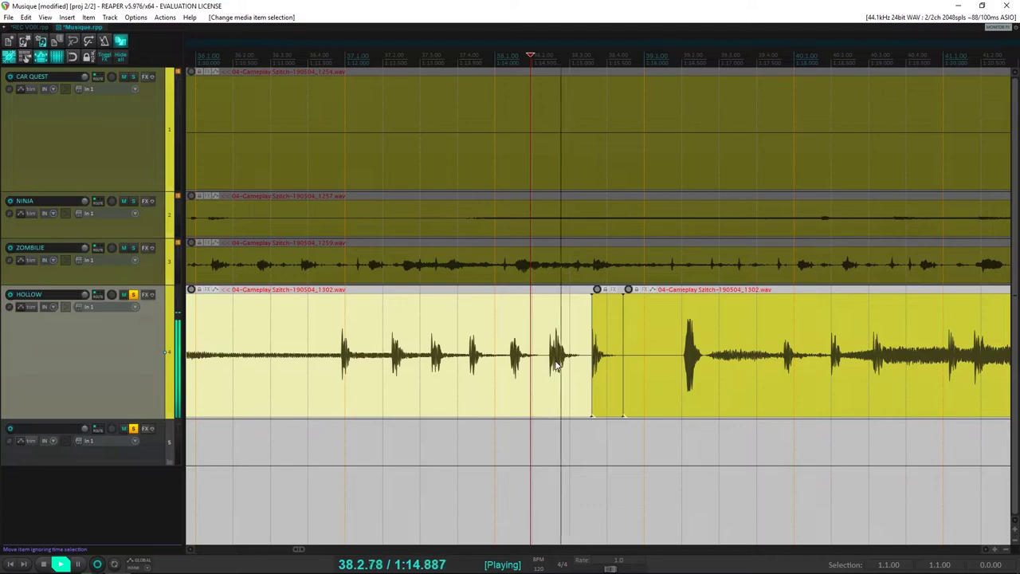
Move the isolated hit between 1:15.301 and 1:15.720 to the track below HOLLOW, after the hits already extracted there
click(618, 356)
key(space)
scroll(633, 420, down, 4)
scroll(632, 421, up, 3)
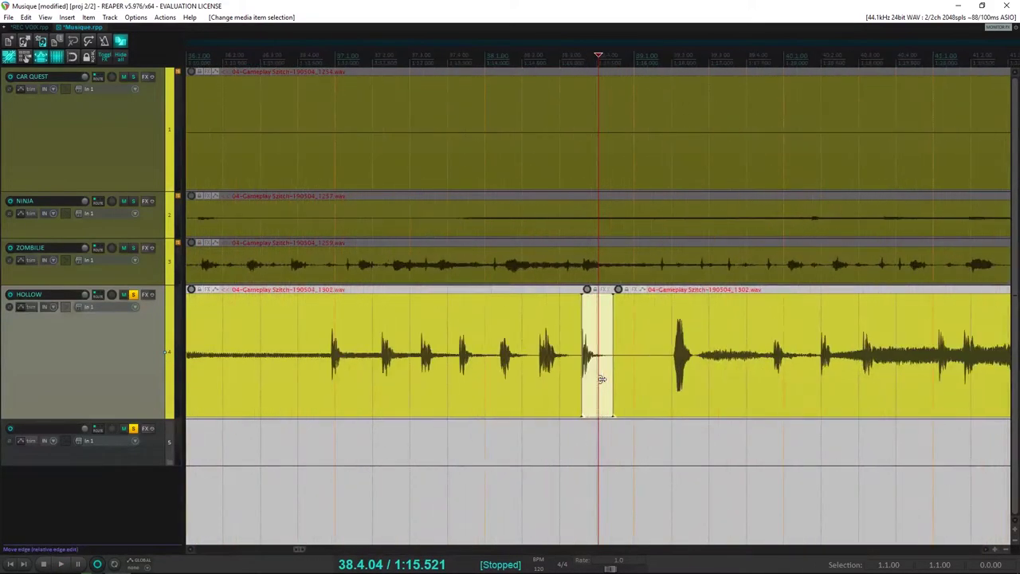
drag(598, 388, 462, 446)
scroll(537, 438, down, 4)
drag(564, 452, 192, 471)
scroll(371, 467, down, 3)
Select the long last HOLLOW piece and audition it from 1:25.5, 1:37.2 and 1:53.2
scroll(400, 384, up, 6)
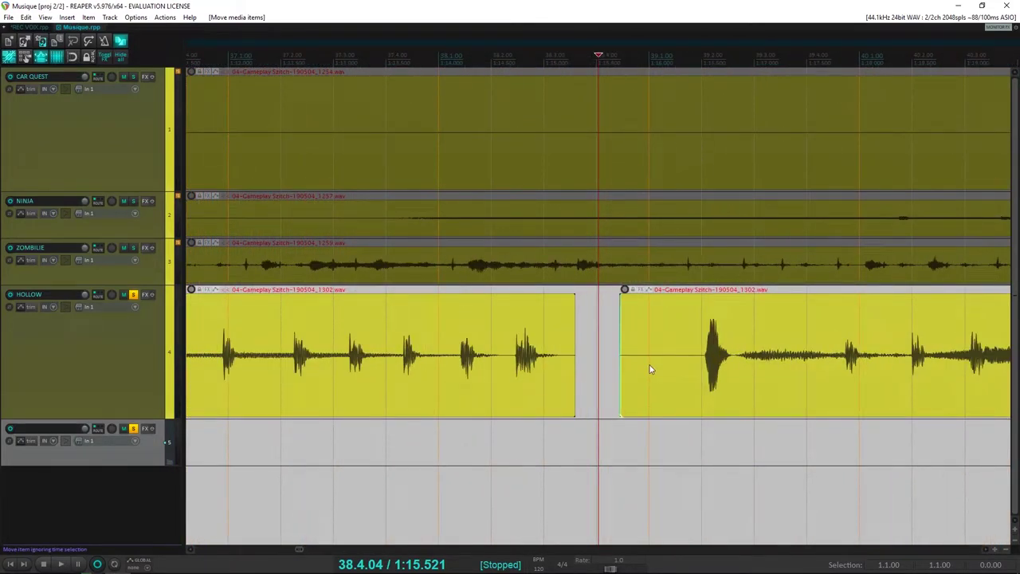
scroll(598, 372, down, 6)
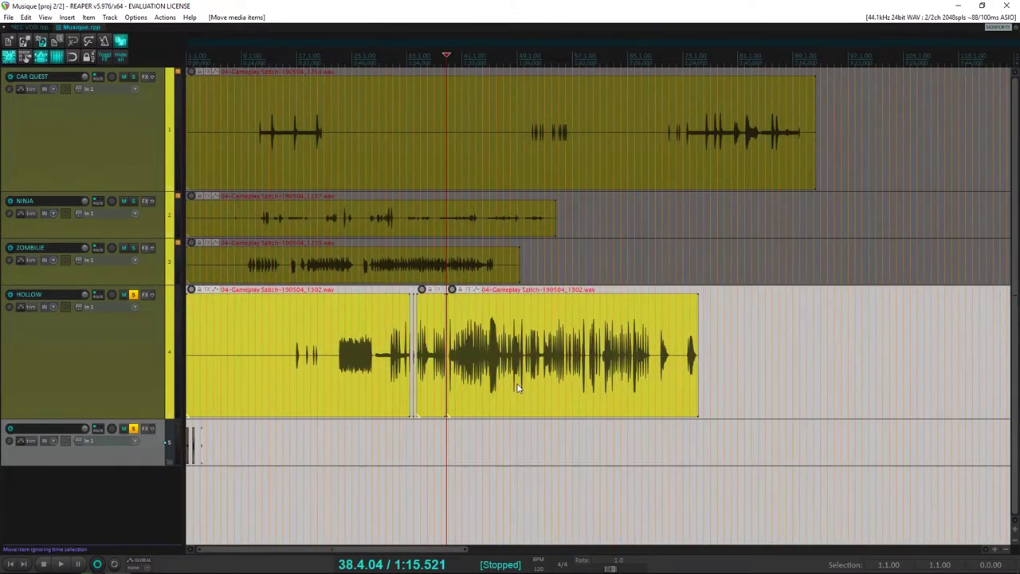
click(692, 367)
scroll(692, 367, up, 5)
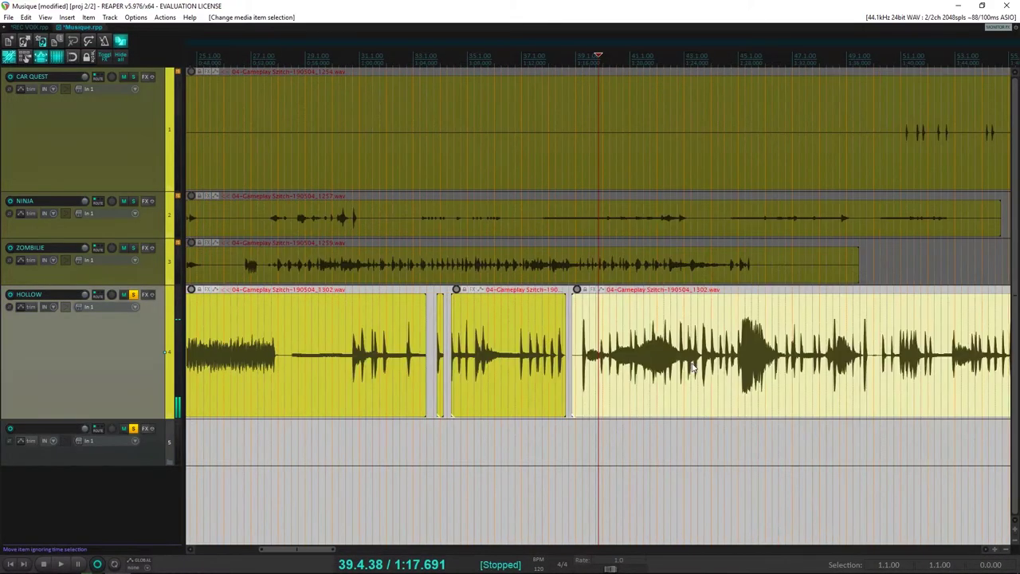
scroll(705, 367, up, 2)
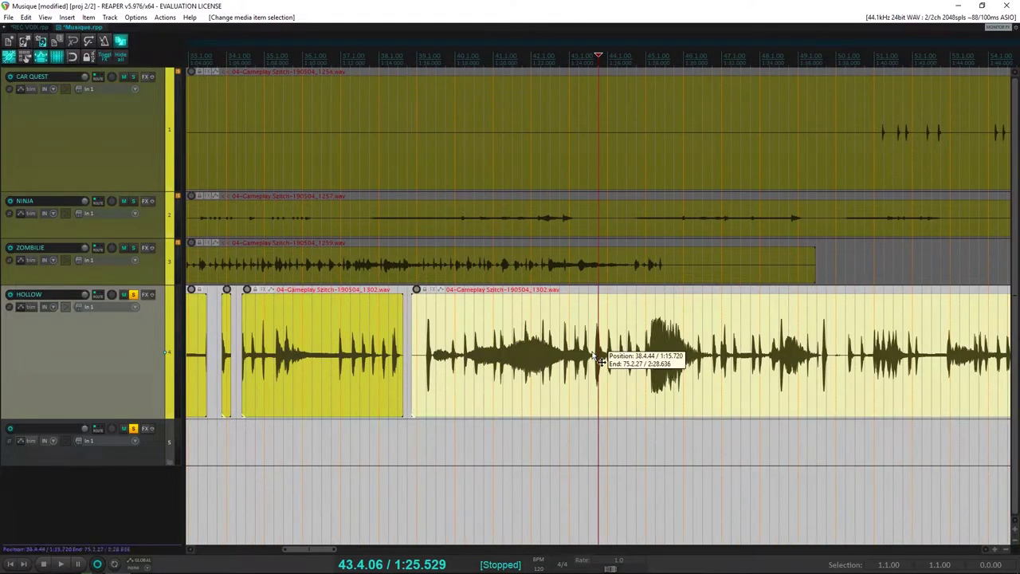
key(space)
key(space)
scroll(754, 368, down, 3)
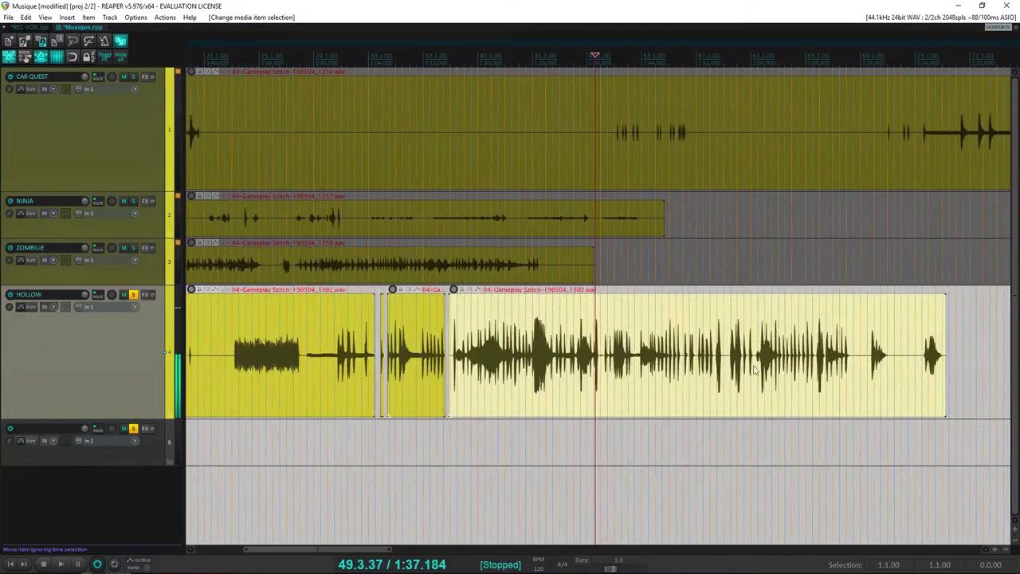
click(704, 362)
key(space)
scroll(705, 364, up, 2)
key(space)
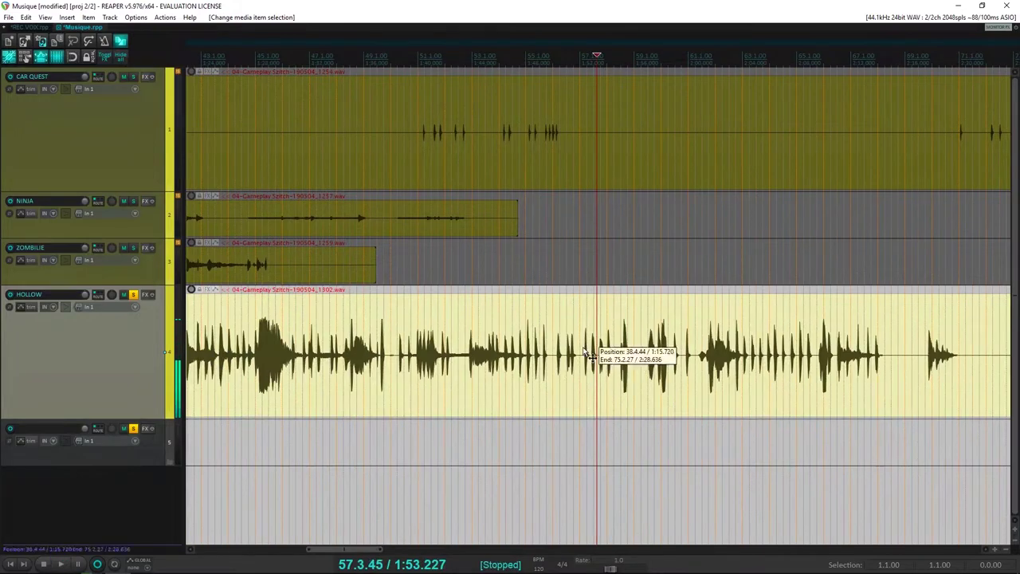
Audition further spots of the long HOLLOW piece, at about 1:52, 2:05, 2:10 and 2:18
click(584, 353)
key(space)
key(space)
click(757, 364)
key(space)
key(space)
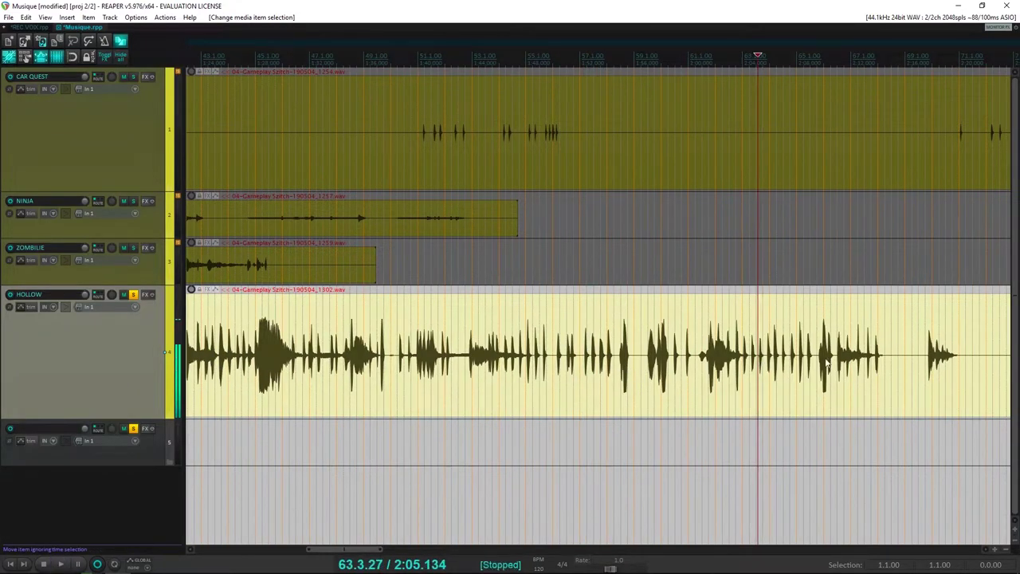
click(826, 358)
key(space)
key(space)
click(931, 355)
key(space)
scroll(695, 403, up, 2)
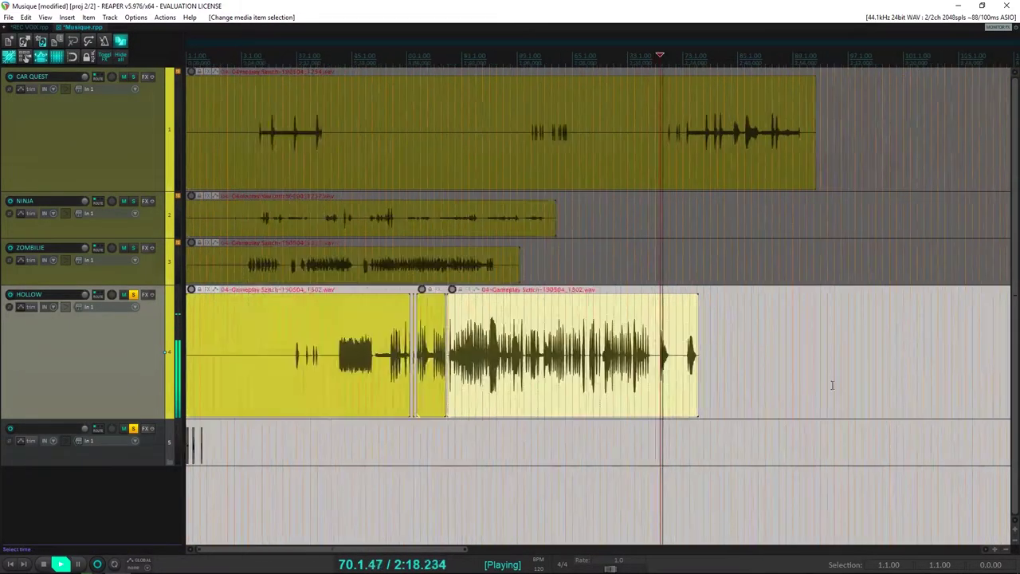
key(space)
Place the edit cursor at the onset of the decaying HOLLOW sound near 2:17.77 and listen until it fades out
scroll(690, 404, up, 3)
click(652, 361)
scroll(652, 362, up, 6)
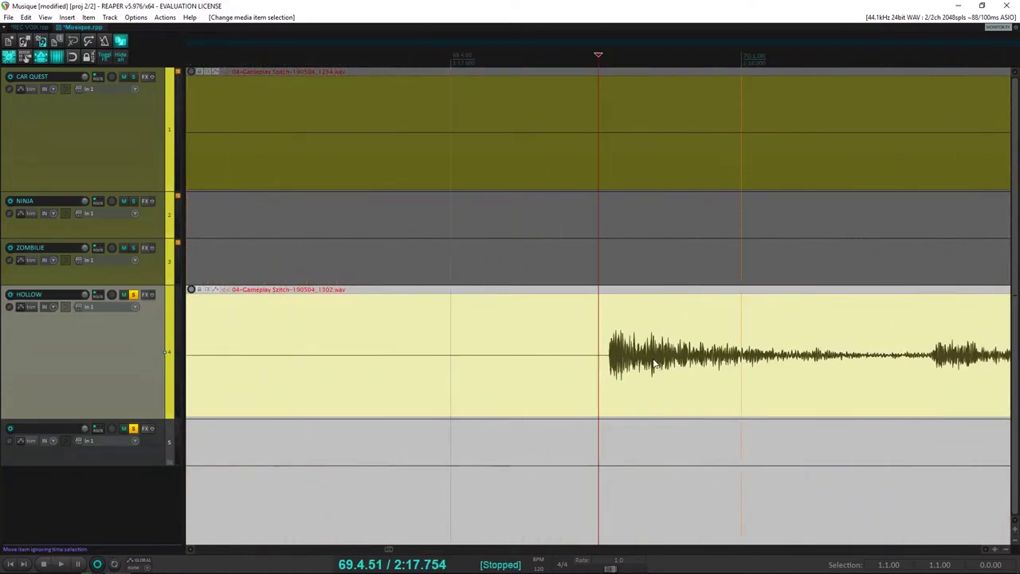
click(638, 360)
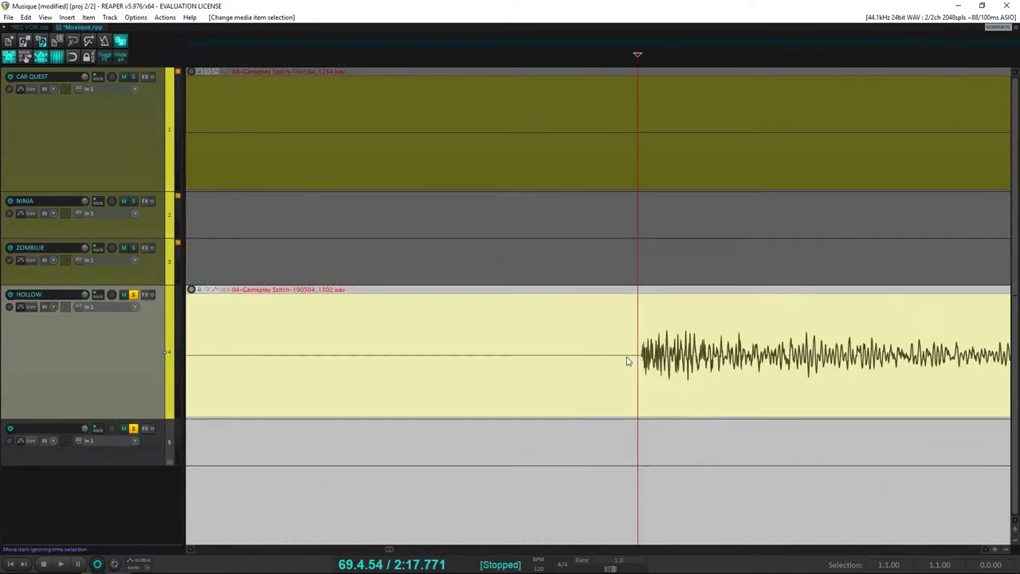
scroll(627, 361, down, 3)
key(space)
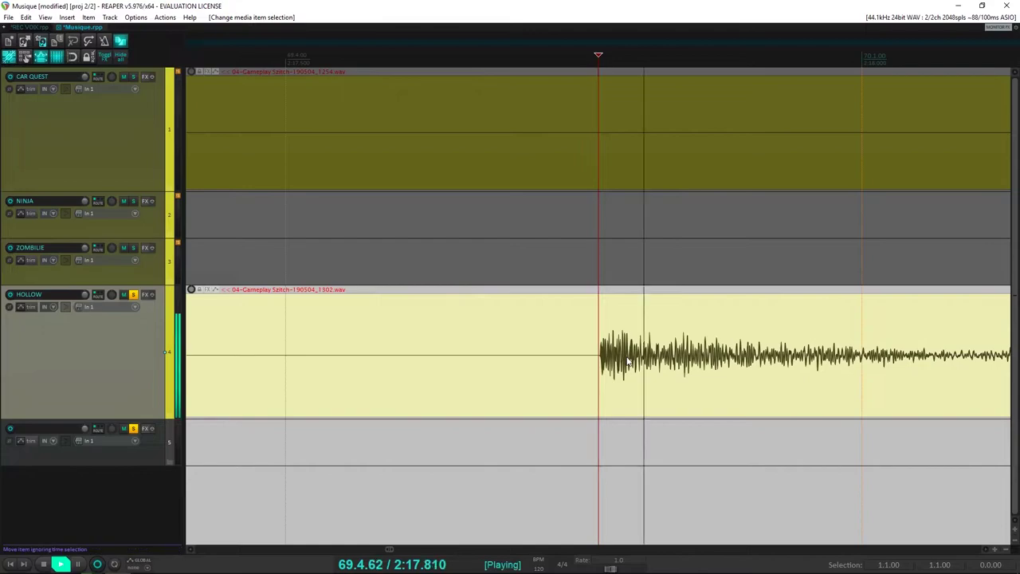
scroll(626, 361, down, 3)
scroll(625, 361, down, 1)
scroll(626, 361, down, 2)
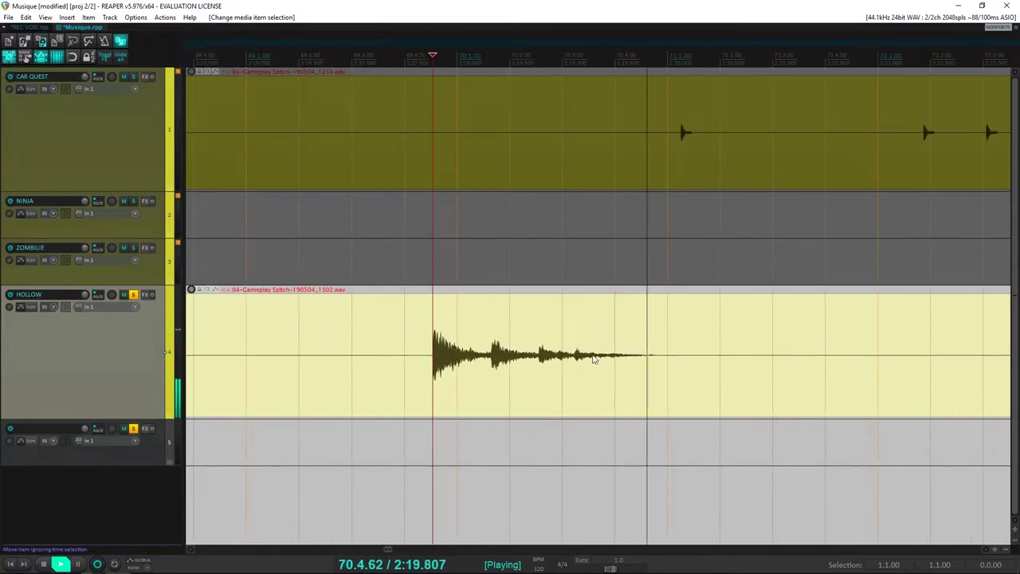
key(space)
Split the HOLLOW piece right before the decaying sound, at 2:17.772, and shorten the new piece's fade-in
scroll(544, 394, up, 5)
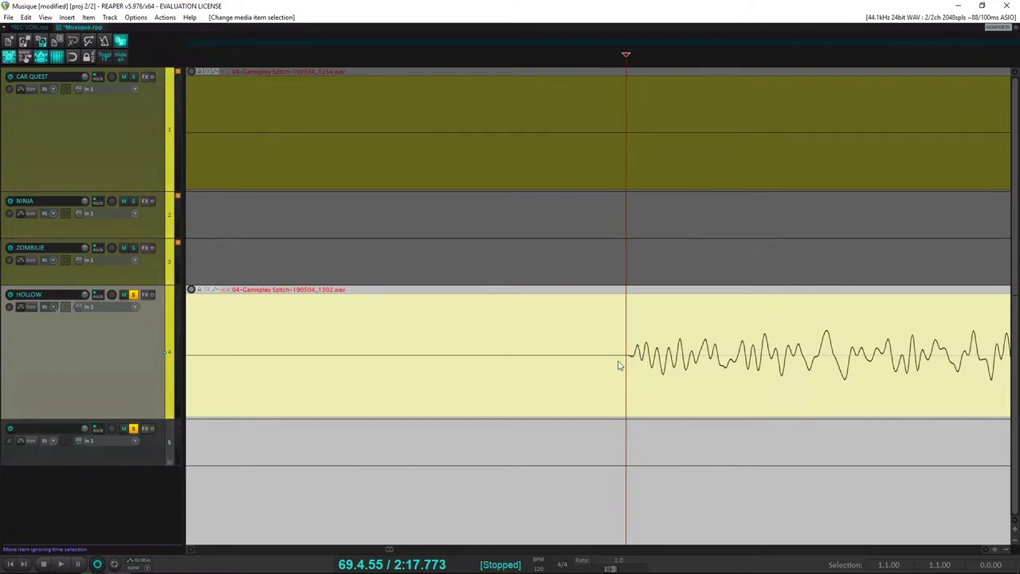
key(s)
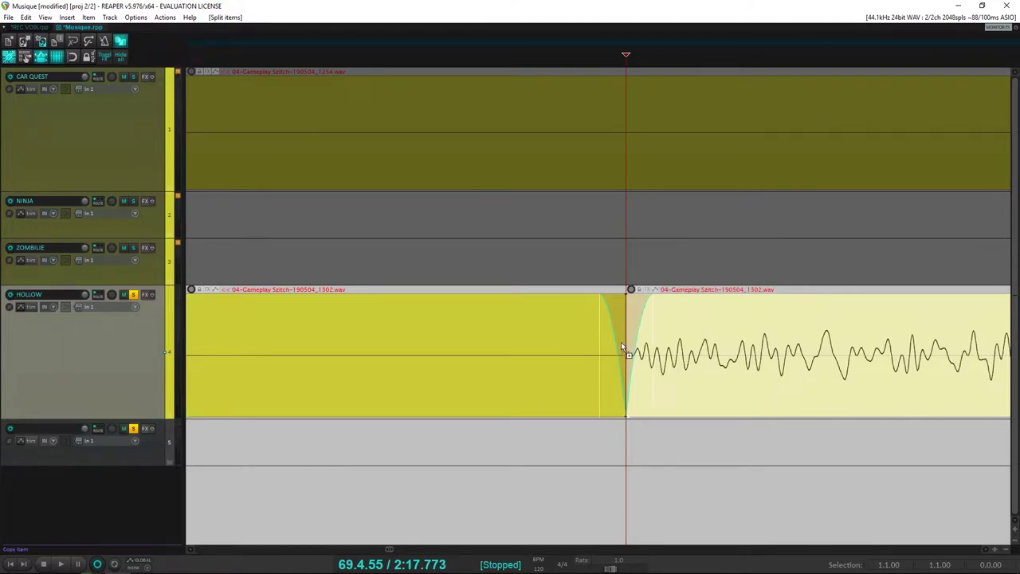
key(ctrl+z)
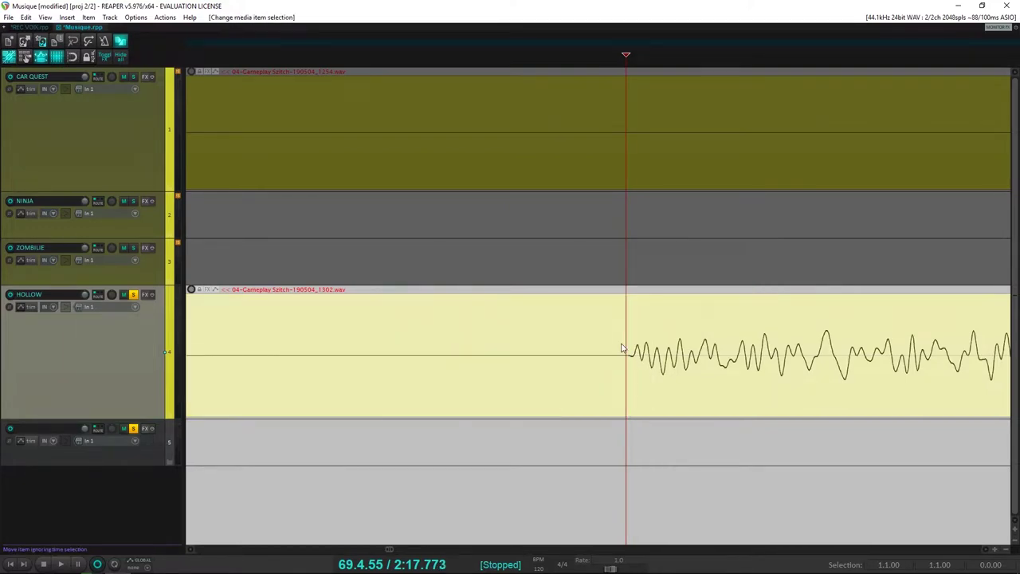
click(621, 344)
key(s)
drag(639, 307, 616, 311)
scroll(630, 344, down, 3)
key(space)
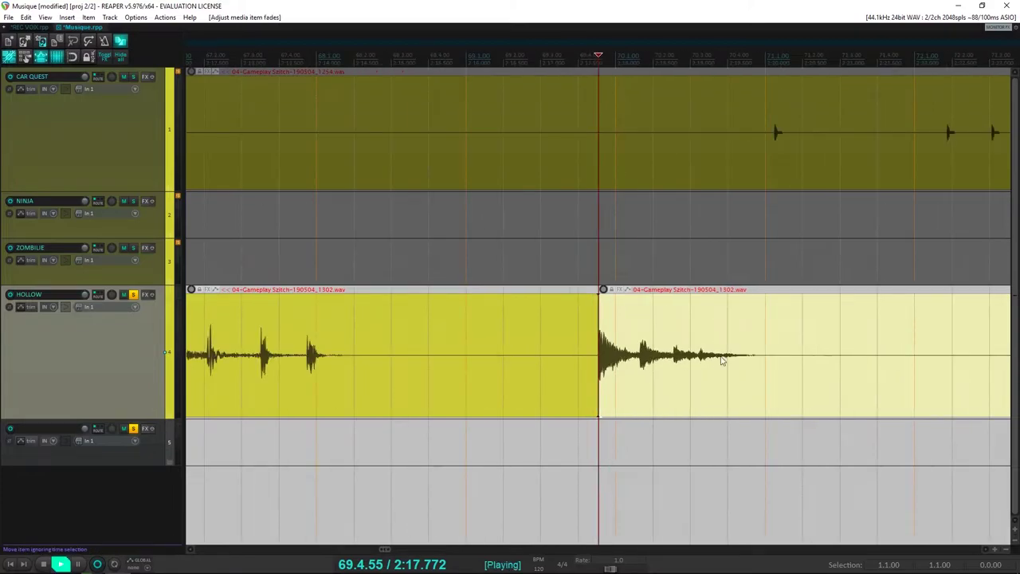
Split the new piece after the sound's decay, at about 2:20.2, and play the last HOLLOW sound from 2:25.142
scroll(721, 361, down, 2)
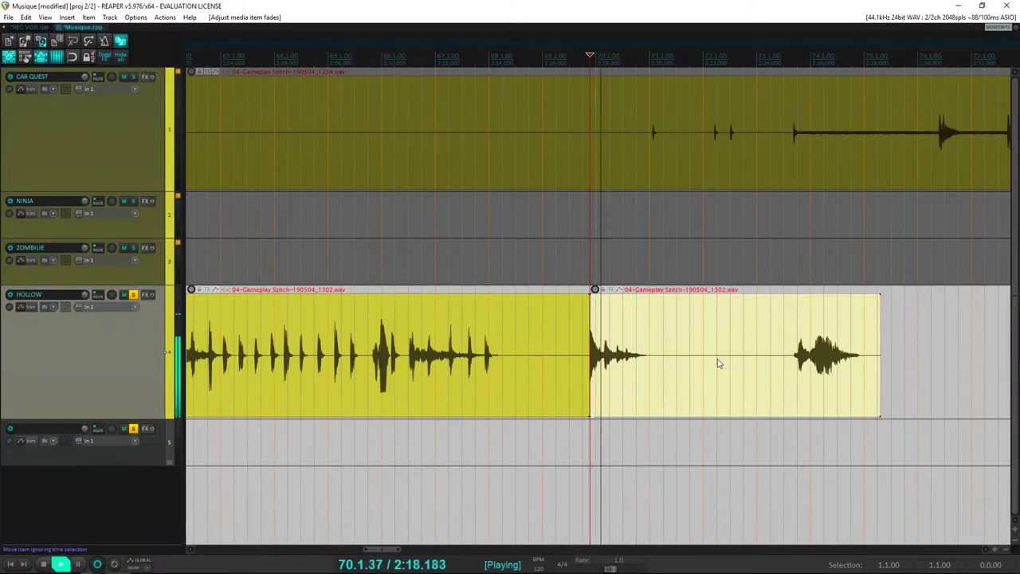
click(658, 365)
key(s)
key(space)
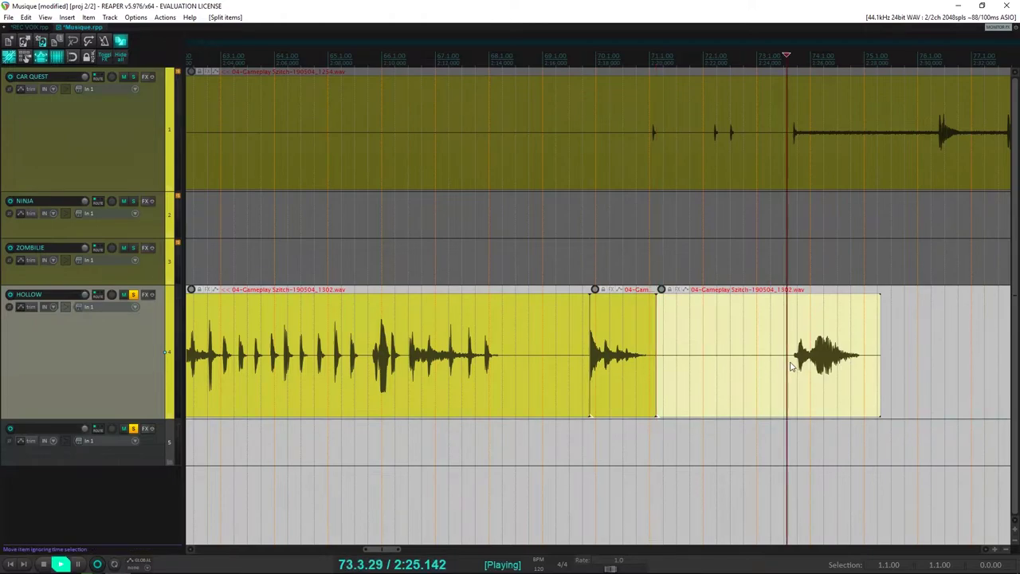
Move the isolated decaying sound to the track below HOLLOW, shortly after the last extracted hit
click(637, 370)
key(space)
scroll(617, 393, down, 4)
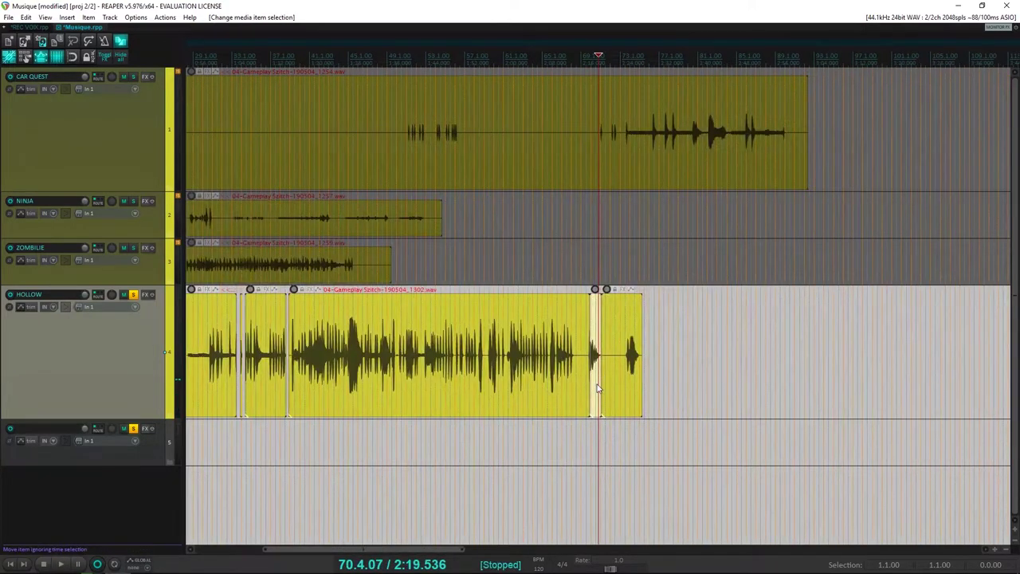
drag(598, 388, 193, 441)
scroll(316, 455, down, 3)
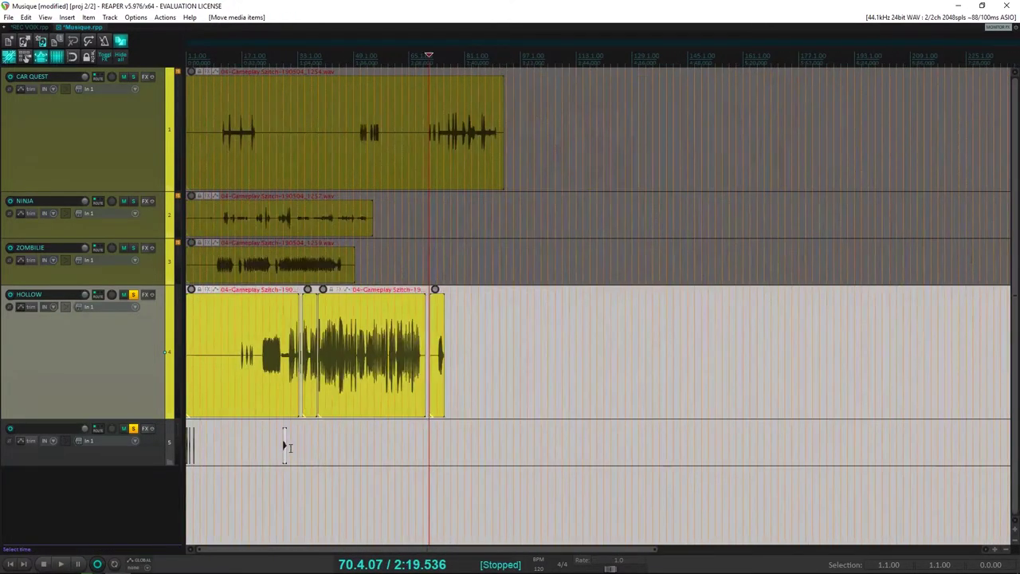
drag(285, 446, 202, 451)
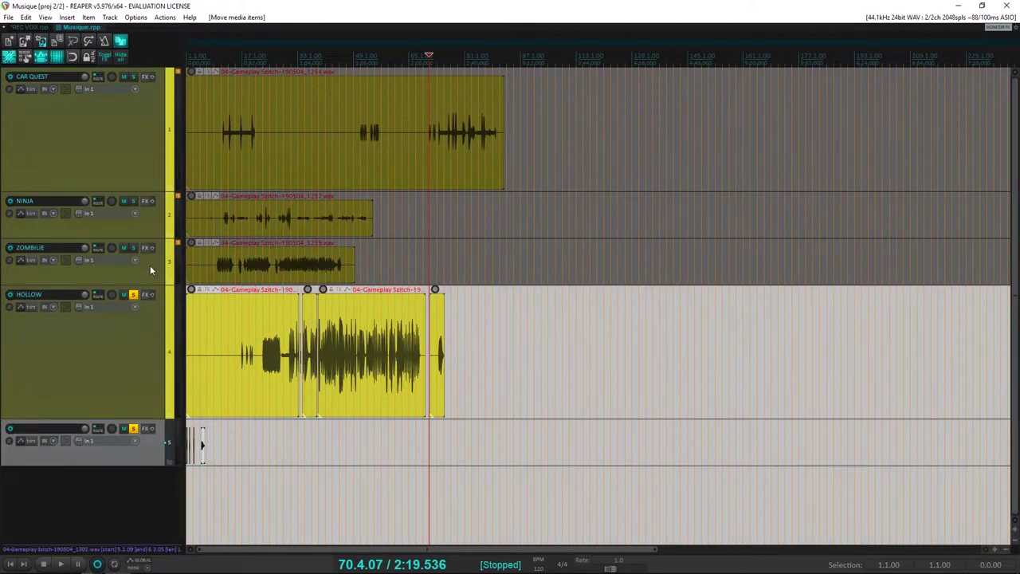
Solo ZOMBILIE instead of HOLLOW and the track of extracted hits, and play its clip from its first group of sounds
click(132, 295)
click(133, 248)
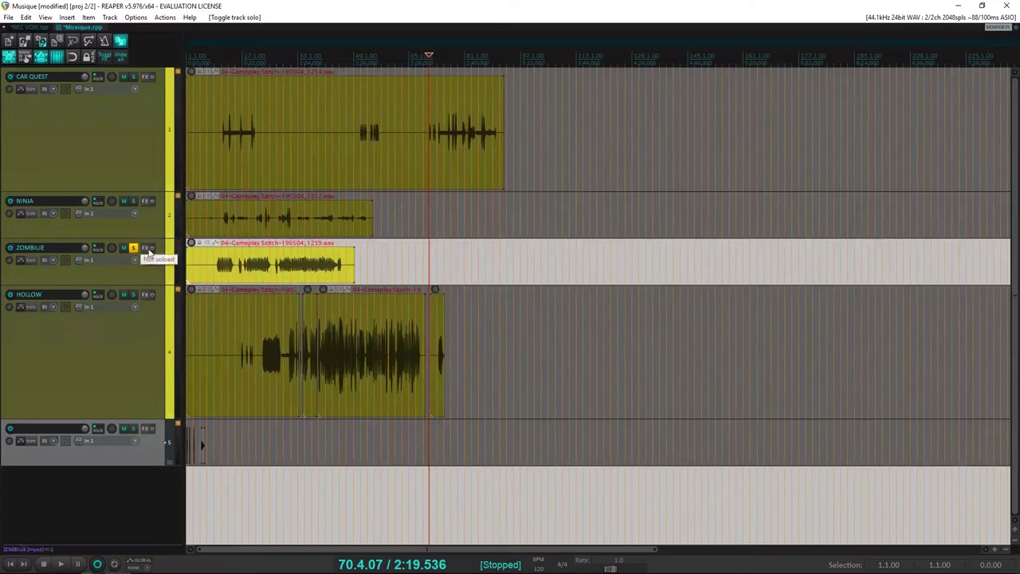
click(225, 266)
key(space)
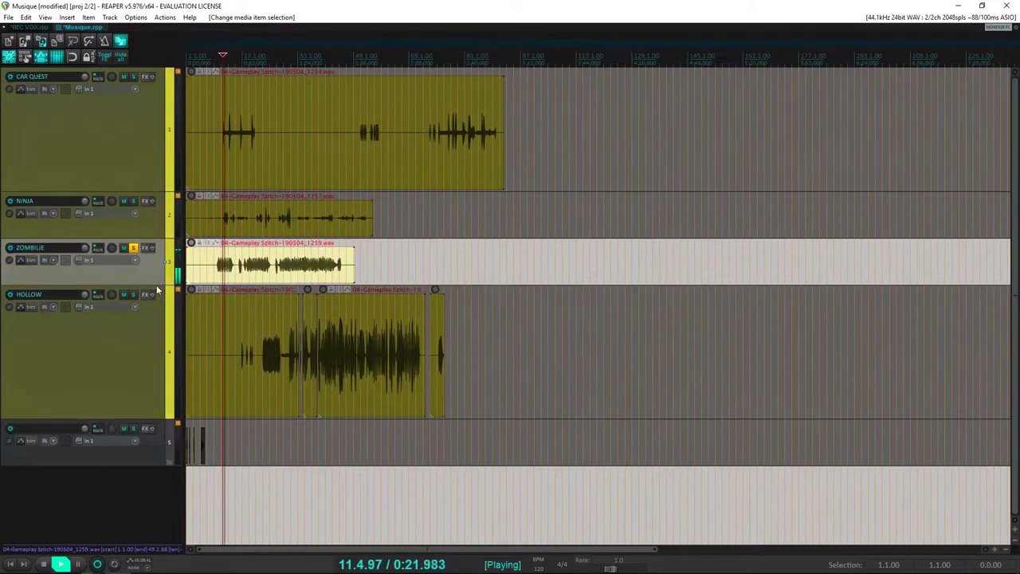
Make the ZOMBILIE track taller and audition its sounds at about 0:31 and 0:27
drag(160, 284, 159, 325)
scroll(410, 300, up, 5)
key(space)
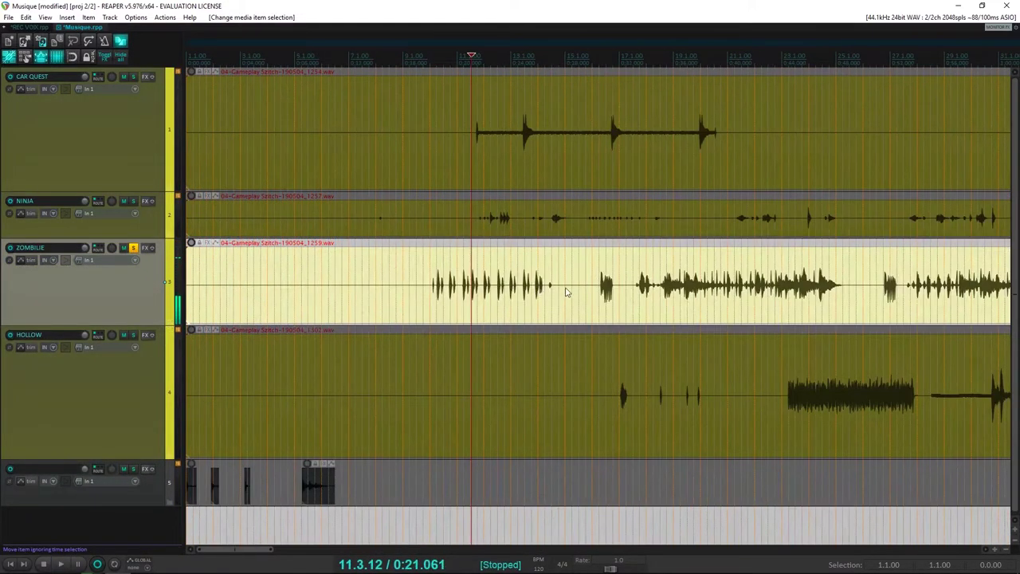
click(606, 291)
key(space)
click(549, 287)
key(space)
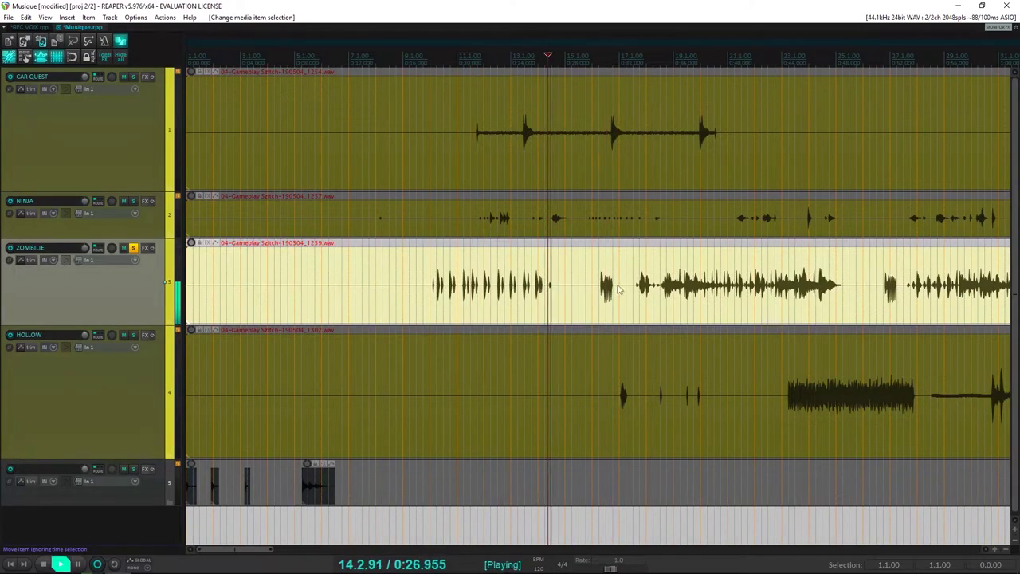
Audition the ZOMBILIE sounds just before 0:34
key(space)
click(643, 291)
key(space)
scroll(656, 292, up, 6)
key(space)
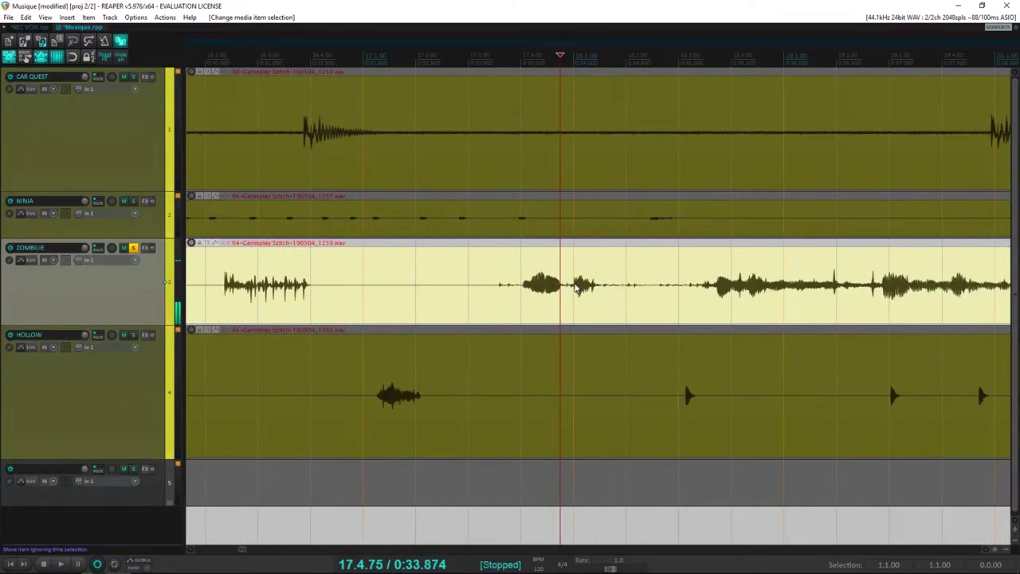
Locate by ear the onset of the short ZOMBILIE sound at about 0:34
click(575, 288)
key(space)
scroll(577, 288, up, 8)
key(space)
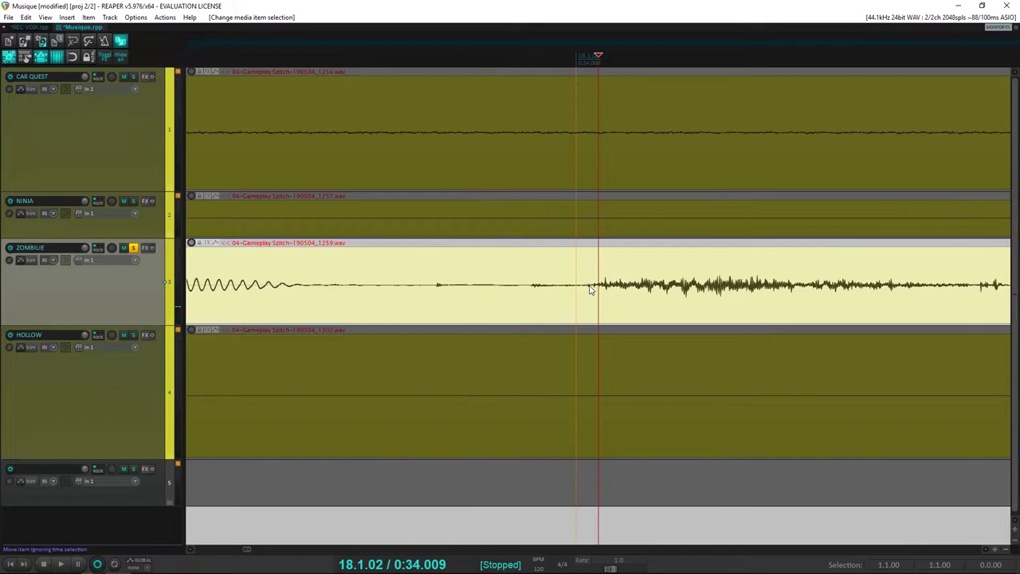
key(space)
key(space)
scroll(595, 292, down, 4)
key(space)
key(space)
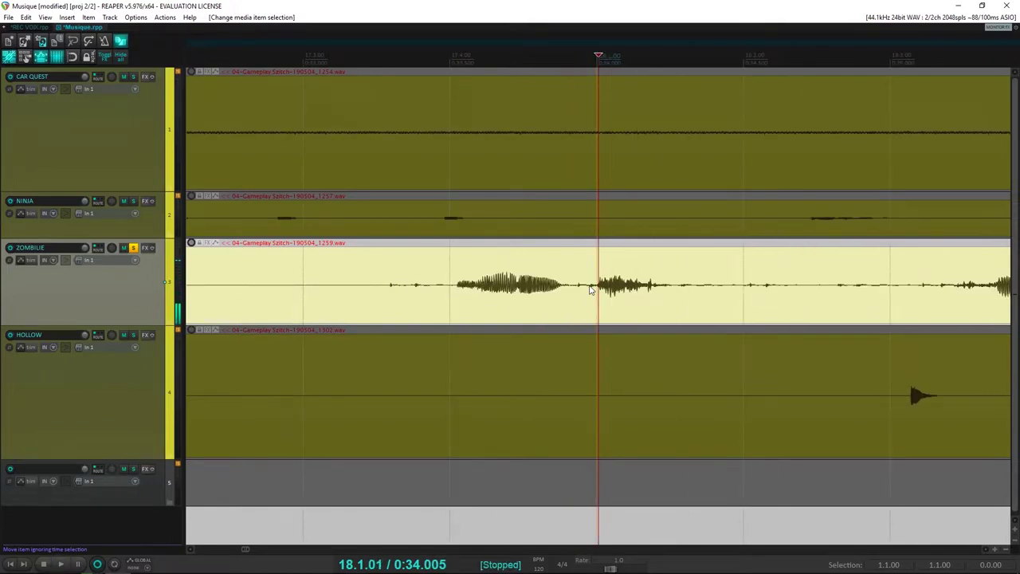
Split the ZOMBILIE clip at the short sound's onset at 0:34.006 and play the new piece
scroll(591, 290, up, 5)
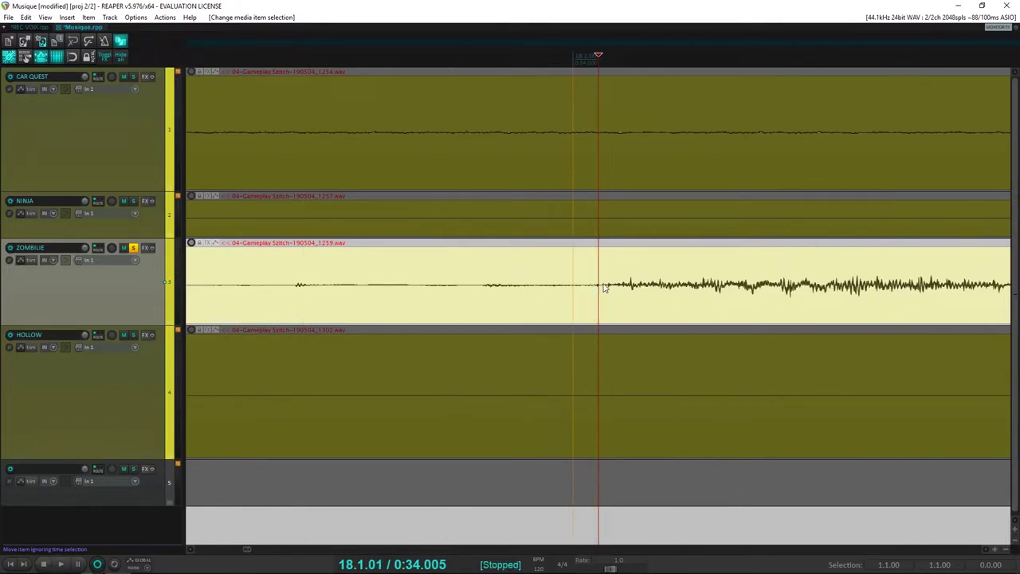
click(604, 285)
scroll(604, 287, down, 4)
scroll(603, 287, up, 7)
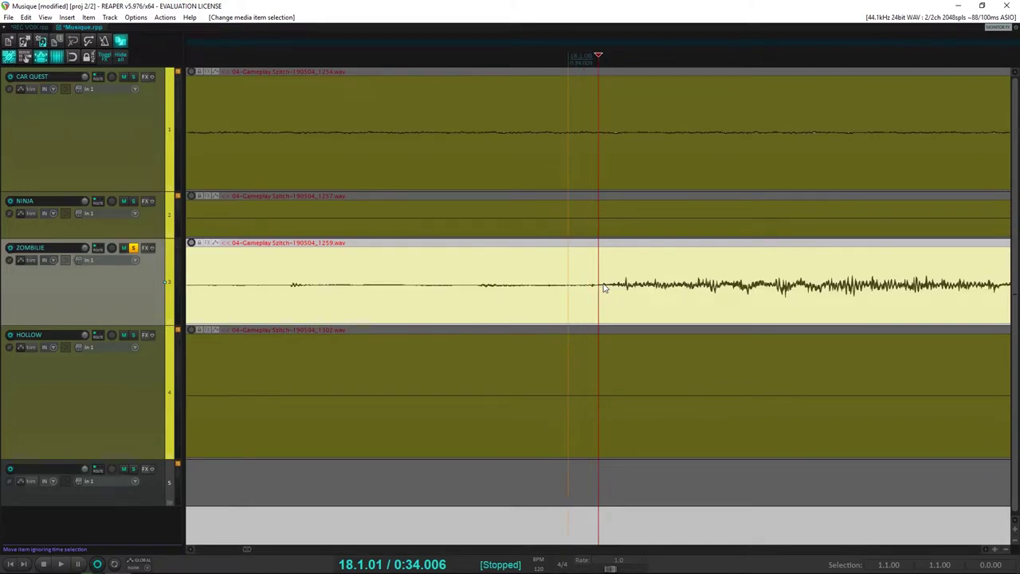
key(space)
key(space)
scroll(603, 287, down, 2)
key(space)
key(space)
key(s)
scroll(603, 288, down, 4)
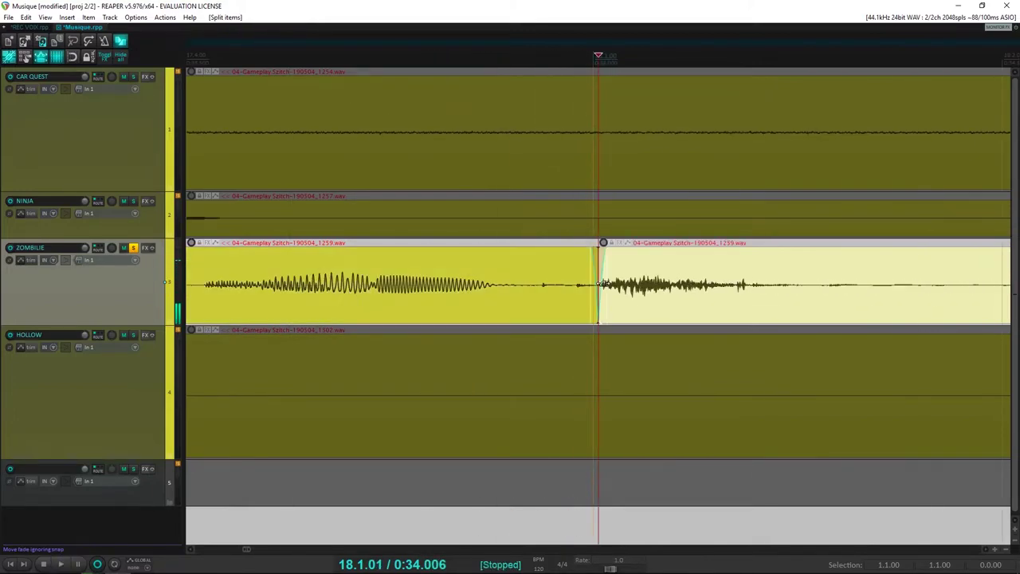
key(space)
key(space)
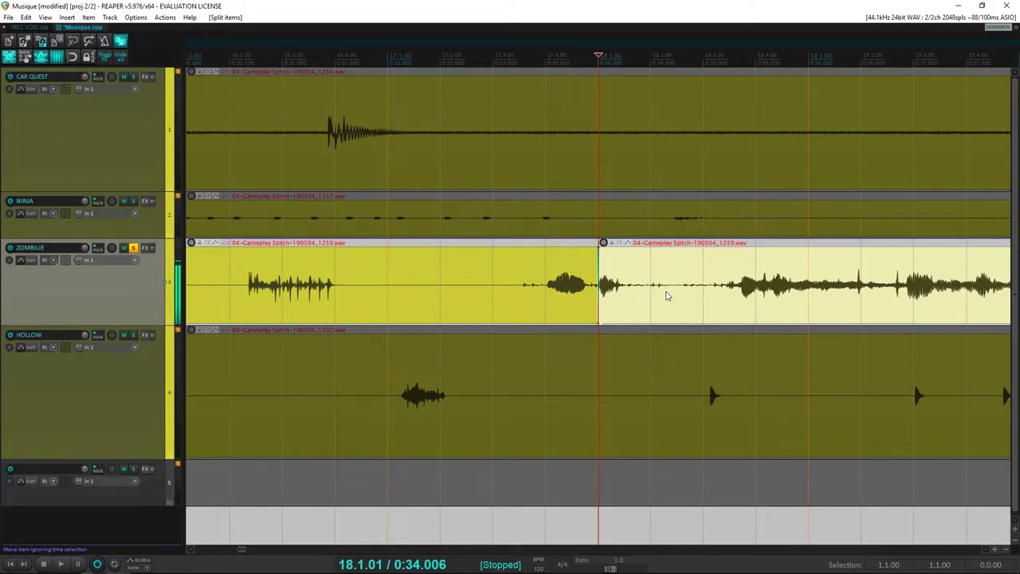
Split the ZOMBILIE piece after the short sound at 0:34.433 and move the isolated sound to the track below HOLLOW, following the last extracted hit
click(643, 292)
scroll(641, 294, up, 8)
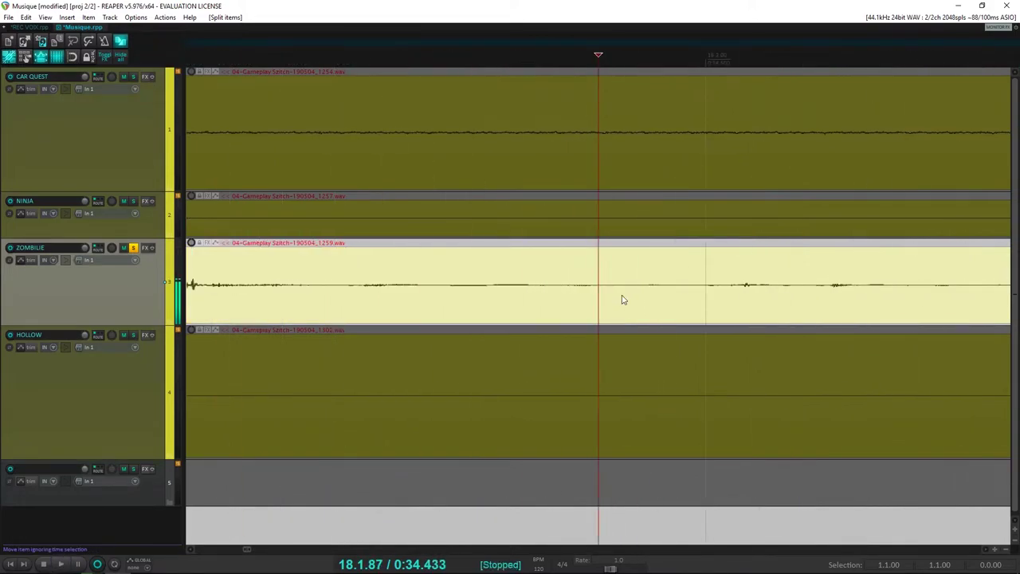
key(s)
scroll(624, 298, down, 4)
click(595, 303)
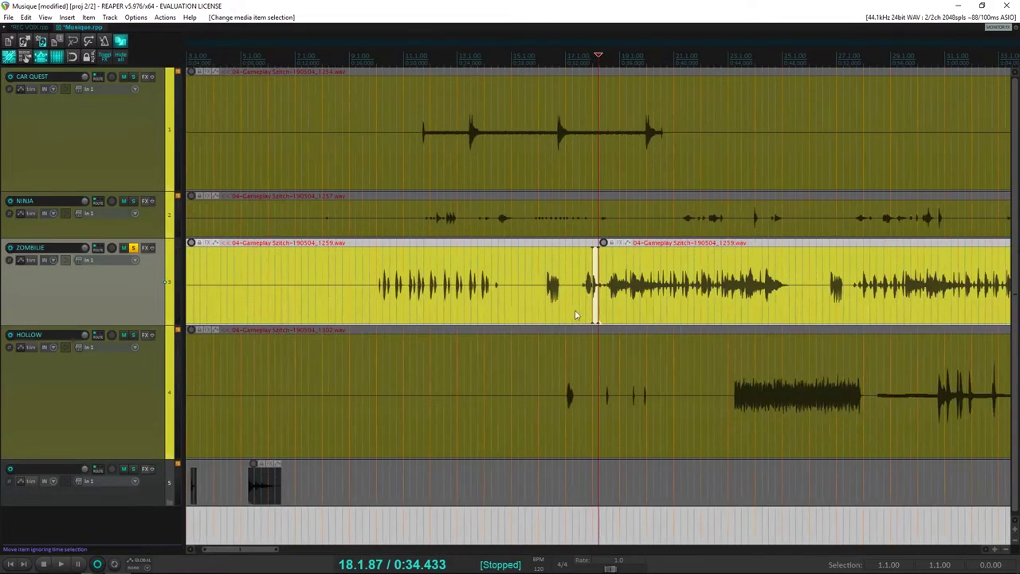
drag(596, 302, 304, 484)
scroll(304, 482, down, 5)
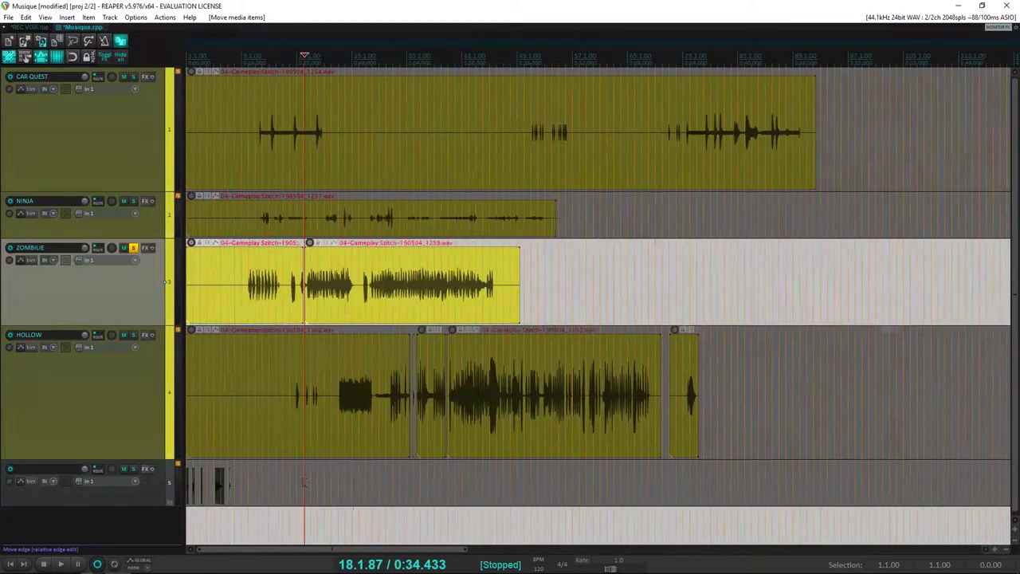
Audition the ZOMBILIE clip after the gap from about 0:38.2 and 0:46.2
click(318, 297)
scroll(319, 297, up, 4)
key(space)
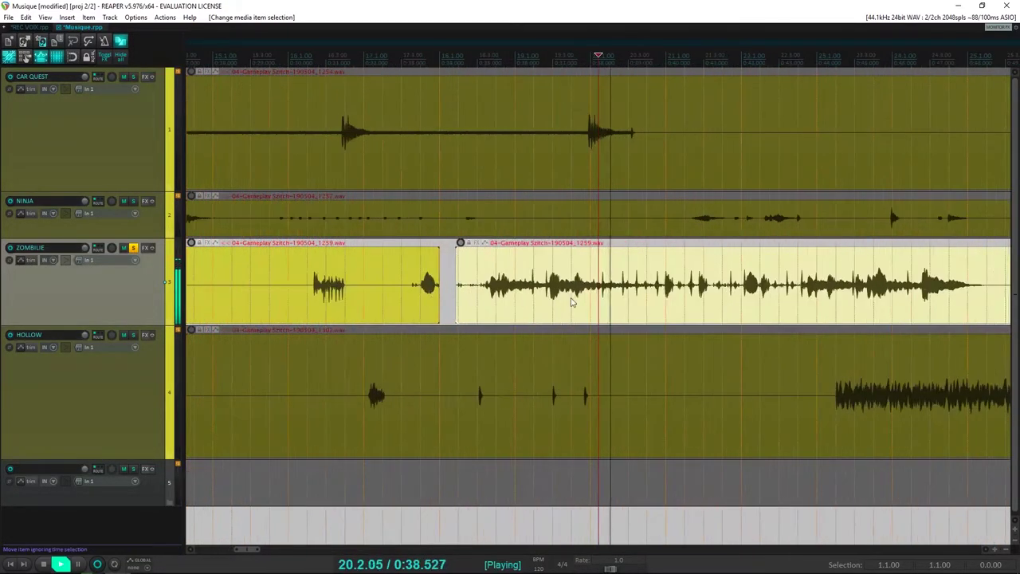
key(space)
click(666, 292)
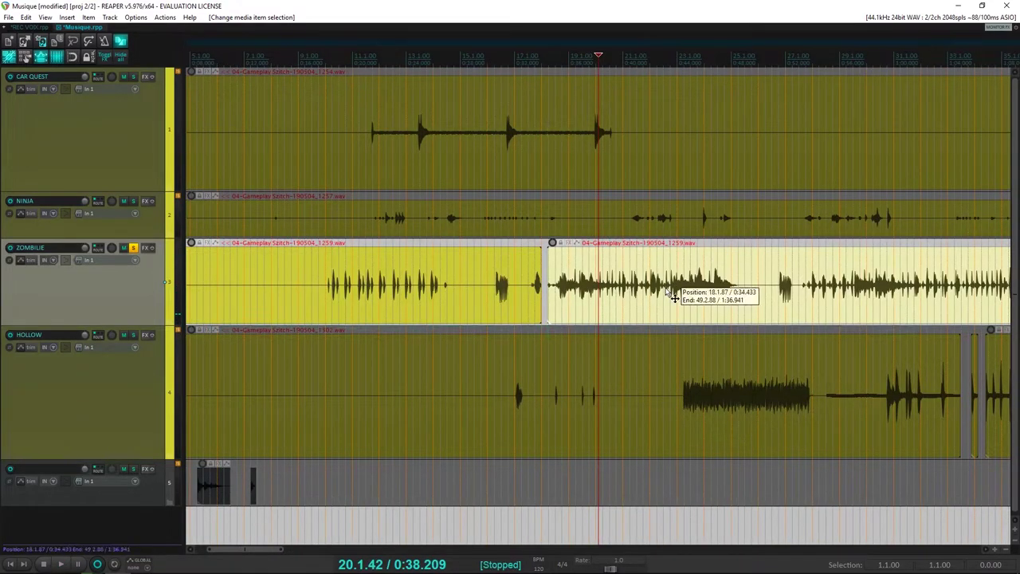
scroll(666, 291, up, 9)
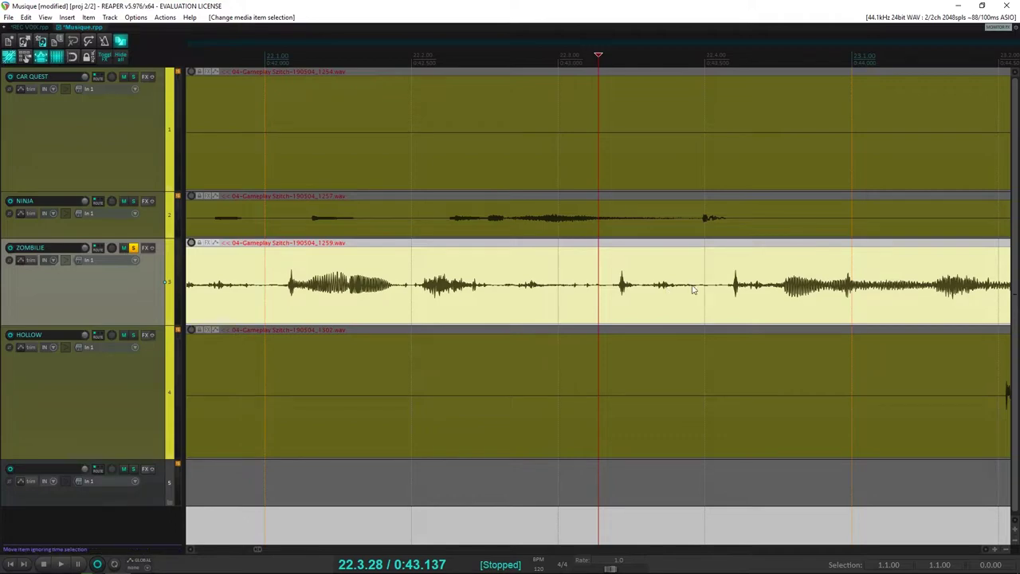
scroll(693, 290, down, 3)
scroll(691, 294, up, 3)
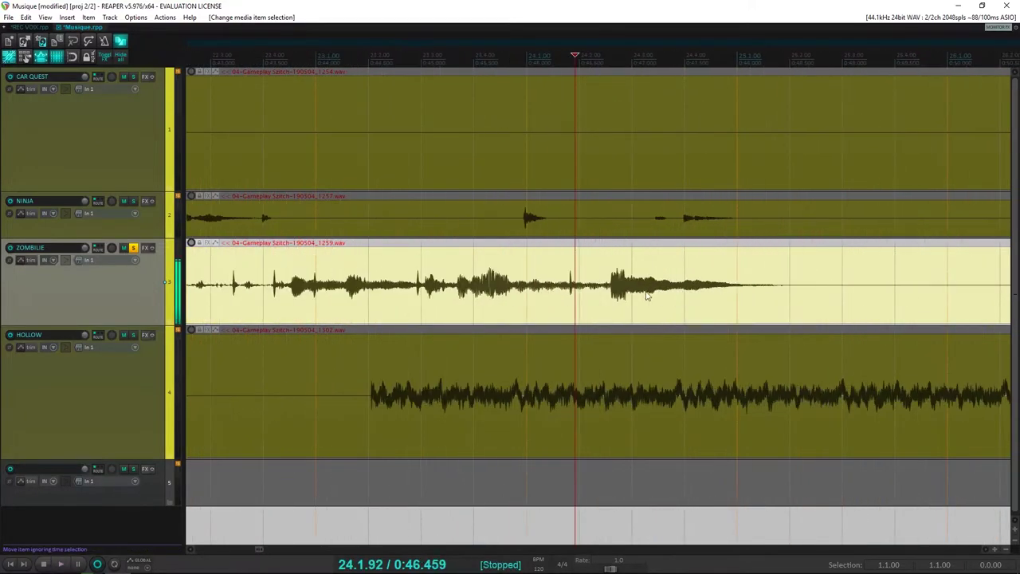
click(549, 292)
key(space)
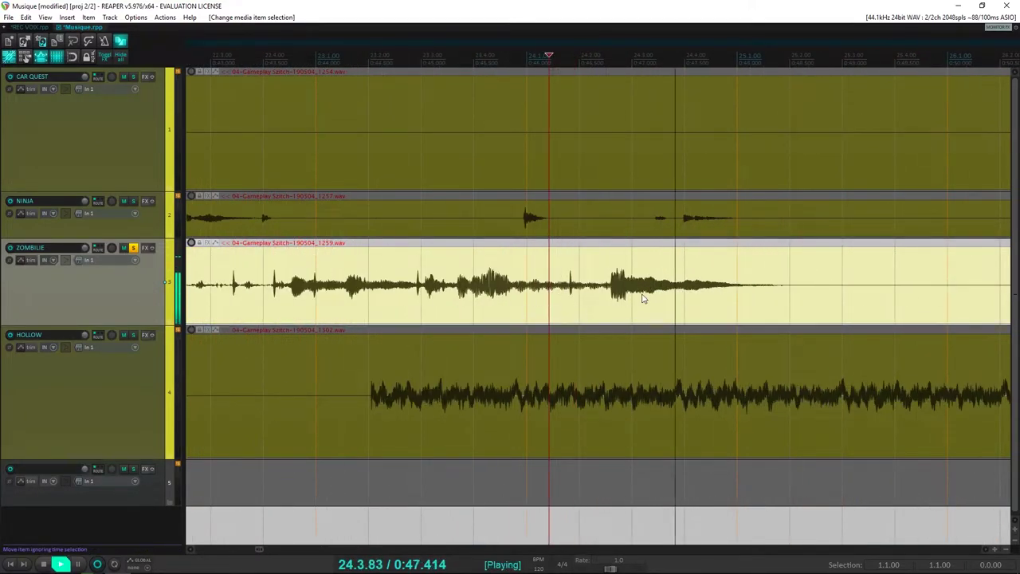
Locate by ear and in the waveform the onset of the decaying ZOMBILIE sound at about 0:46.8
click(611, 287)
key(space)
key(space)
scroll(610, 290, up, 7)
key(space)
key(space)
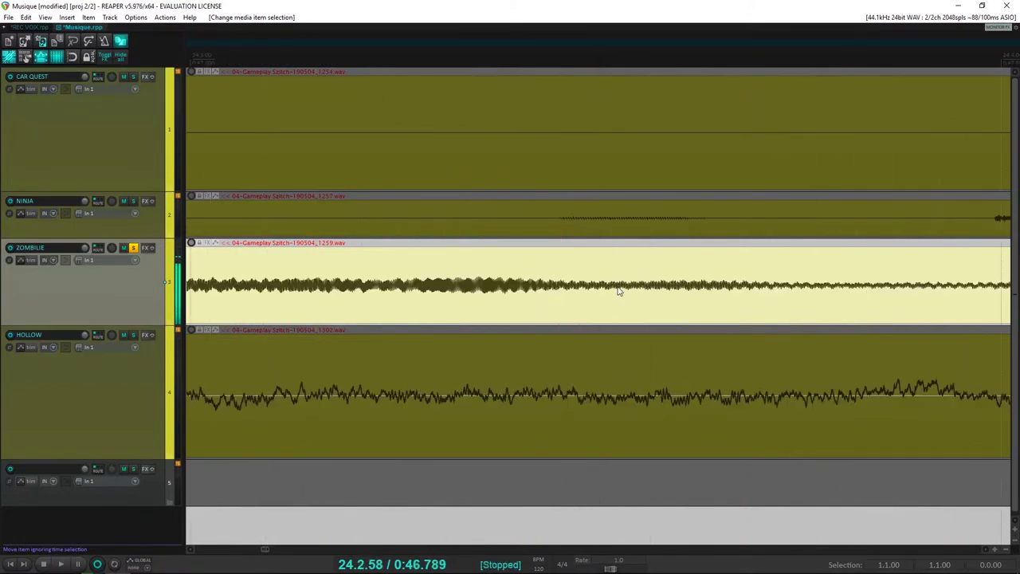
scroll(610, 293, down, 3)
click(605, 291)
scroll(624, 289, up, 2)
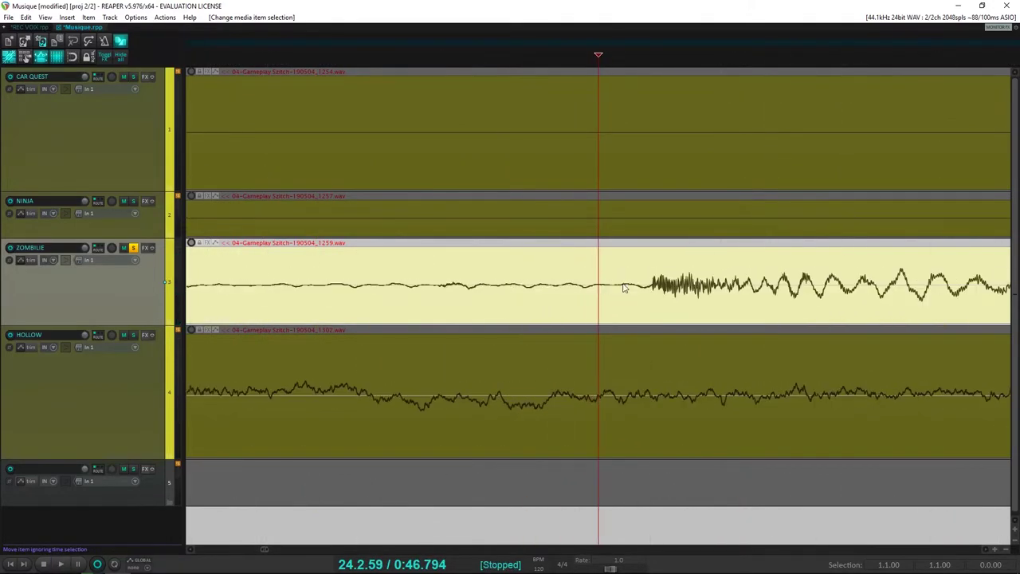
click(649, 283)
key(space)
key(space)
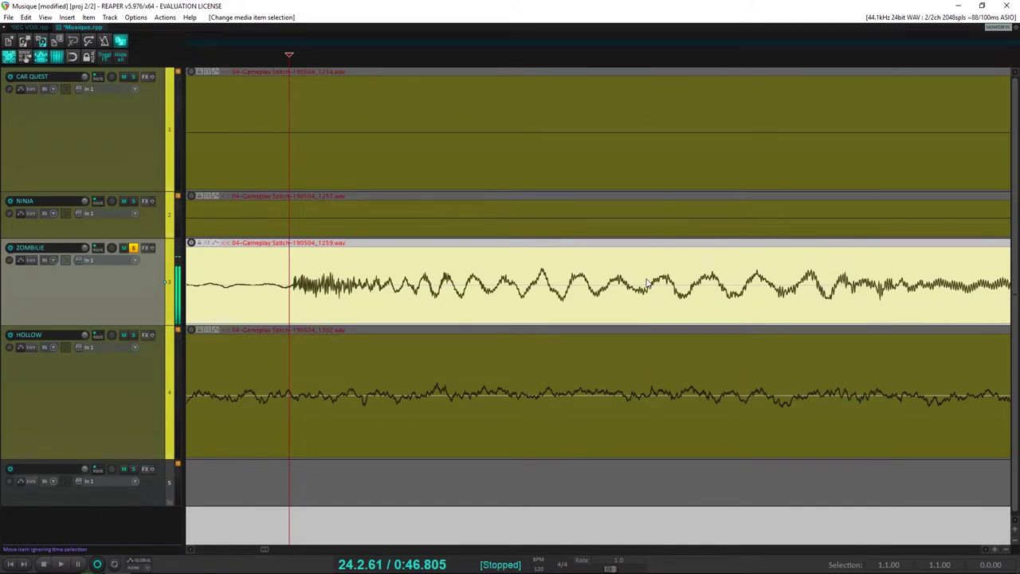
Split the ZOMBILIE clip just before the decaying sound at 0:46.806 and remove the new piece's fade-in
scroll(647, 285, up, 5)
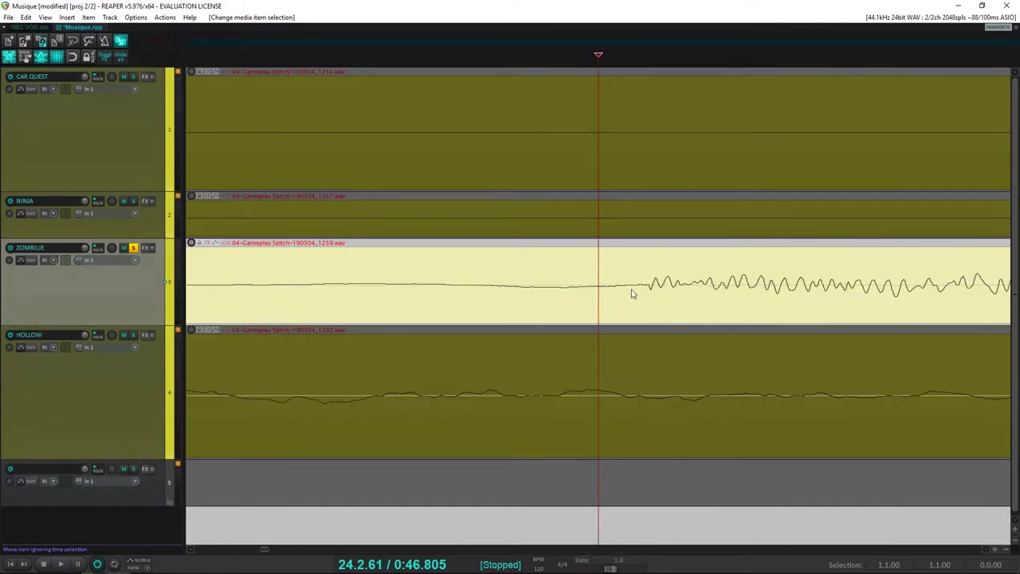
key(s)
key(space)
key(space)
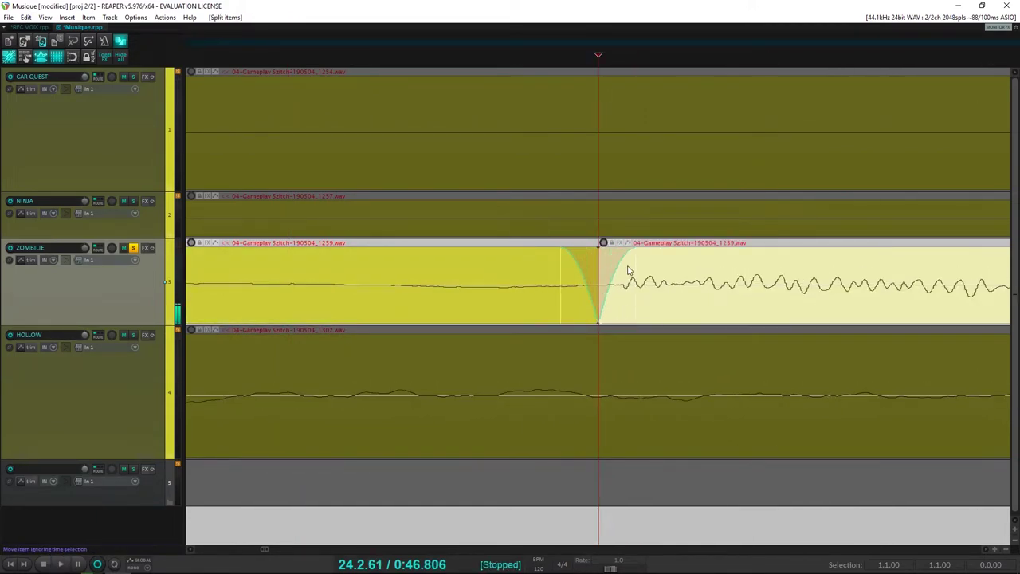
drag(626, 266, 600, 267)
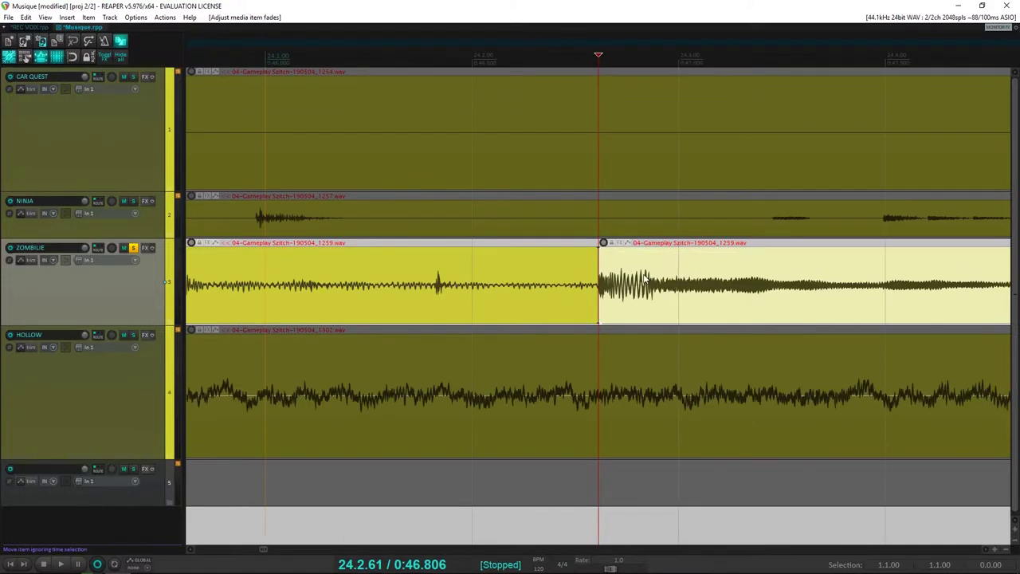
Split the new ZOMBILIE piece after its decay at about 0:48.5 and move the isolated sound to the track below HOLLOW
key(space)
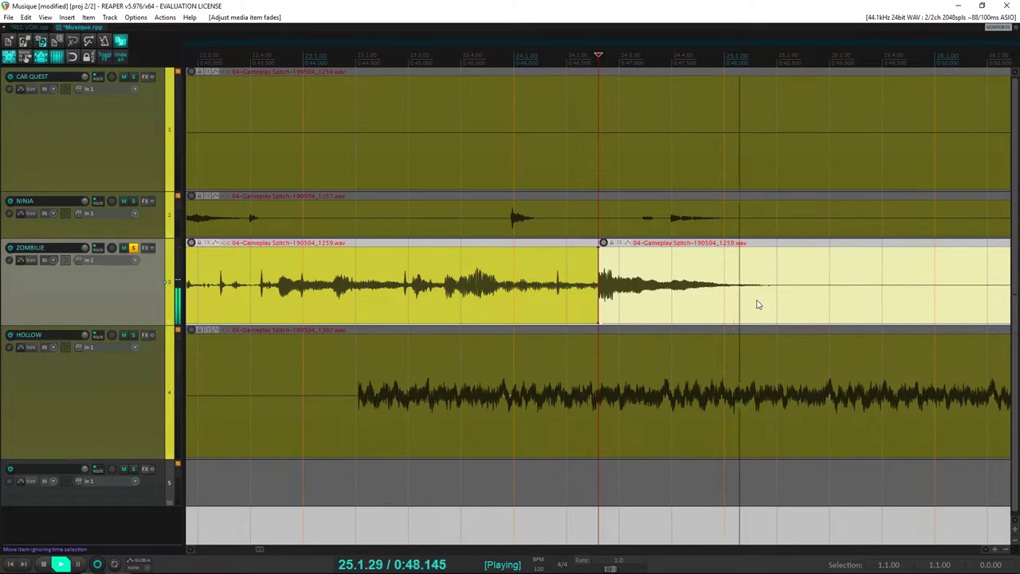
click(776, 301)
key(s)
click(708, 297)
scroll(683, 335, down, 6)
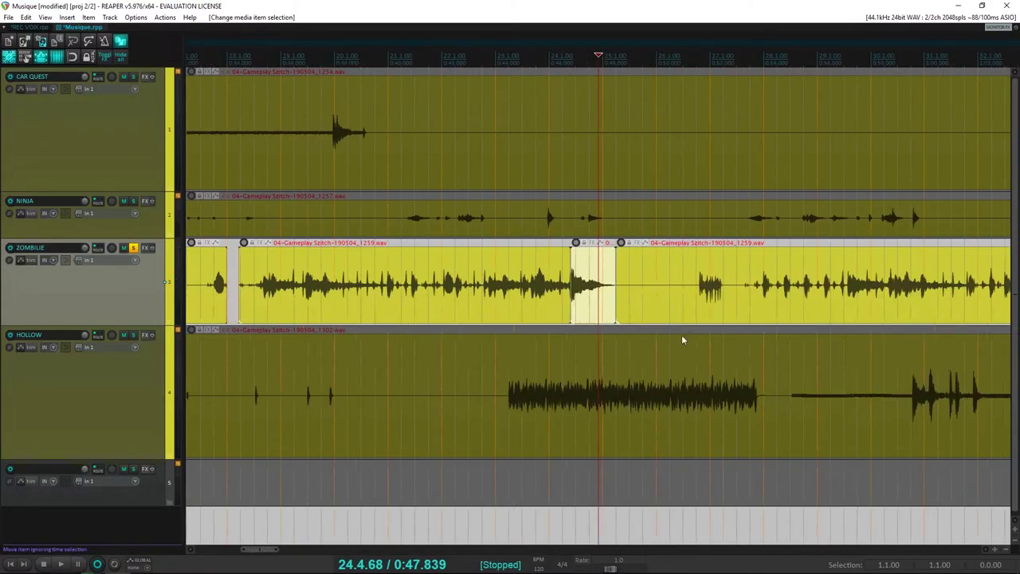
drag(596, 316, 275, 488)
Audition the last ZOMBILIE clip from its first sounds at about 0:51.5 and from 0:53.785
click(635, 285)
key(space)
scroll(635, 285, up, 3)
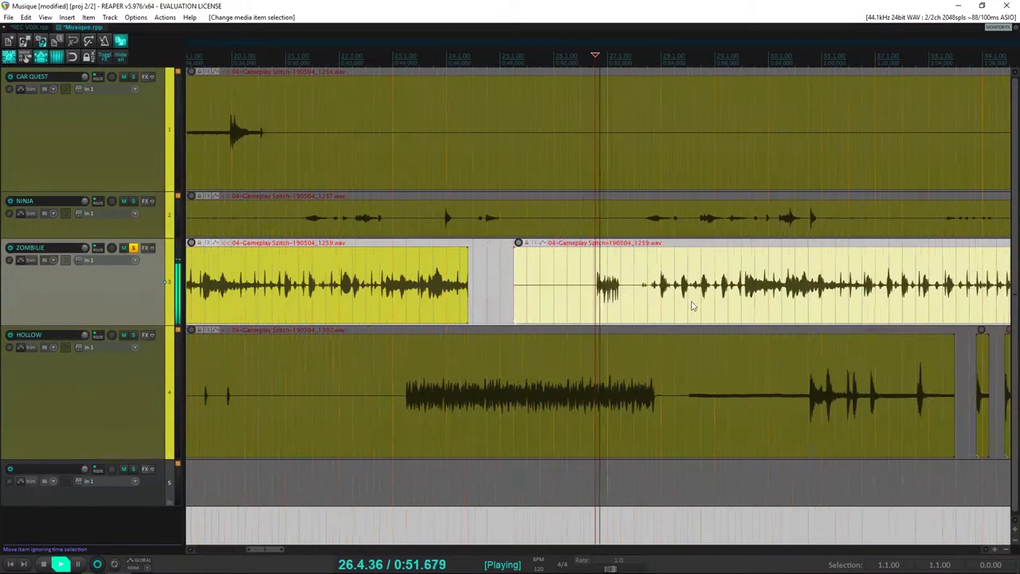
key(space)
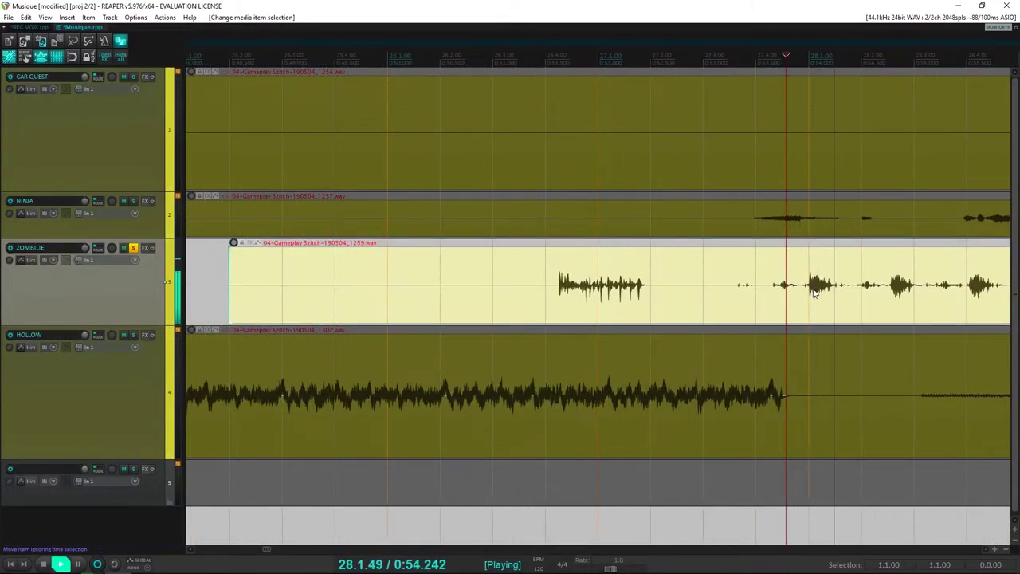
scroll(805, 289, down, 4)
key(space)
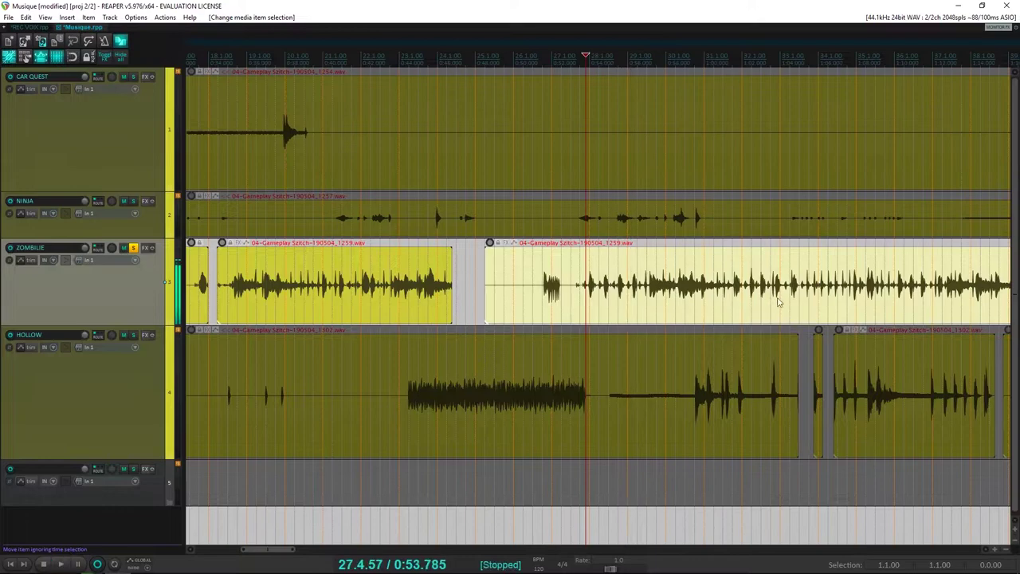
Audition the middle of the last ZOMBILIE clip and its final sounds at about 1:28
click(779, 303)
key(space)
scroll(787, 303, down, 3)
key(space)
click(735, 289)
key(space)
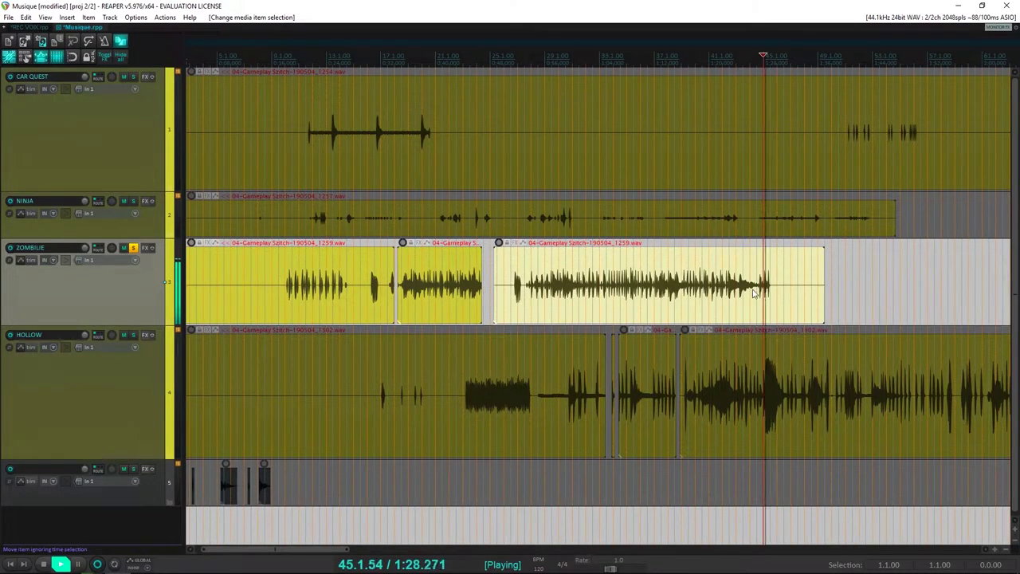
Solo NINJA instead of ZOMBILIE and play its clip from the first group of sounds at about 0:24
click(132, 249)
click(133, 201)
scroll(247, 212, down, 1)
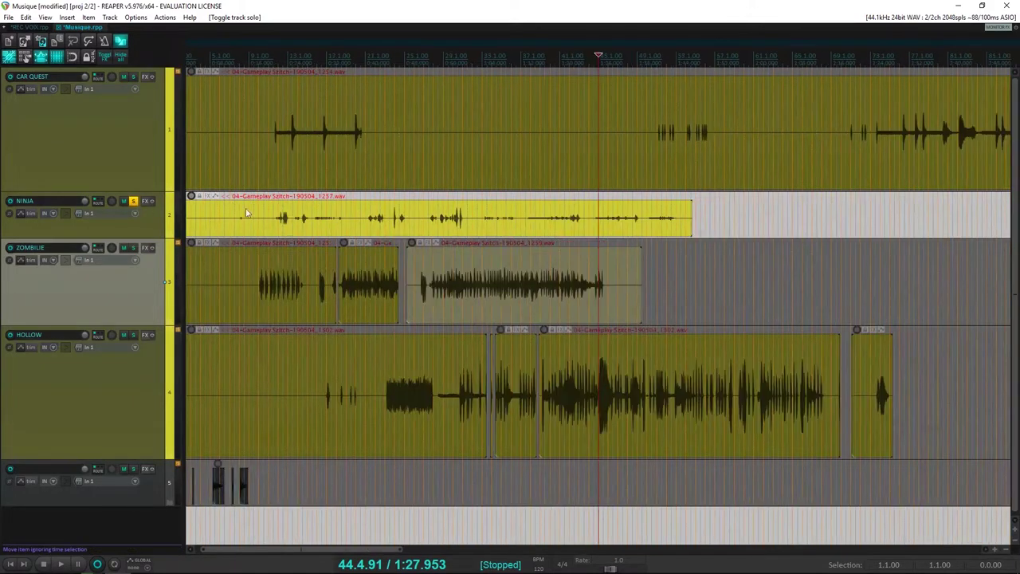
click(286, 221)
key(space)
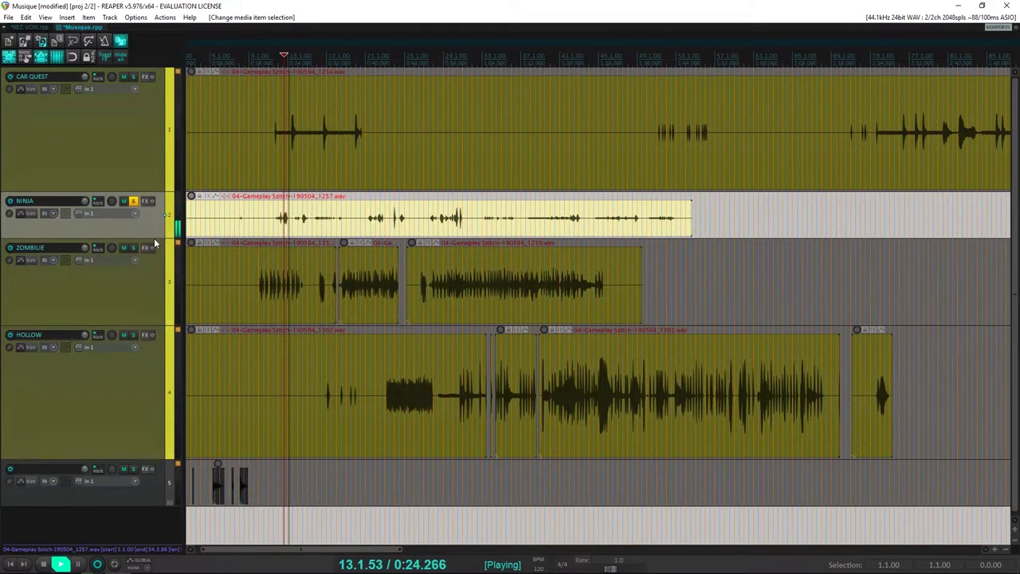
Make the NINJA track taller and audition its earliest isolated sound at 0:14.287
drag(151, 238, 150, 283)
key(space)
scroll(287, 260, up, 6)
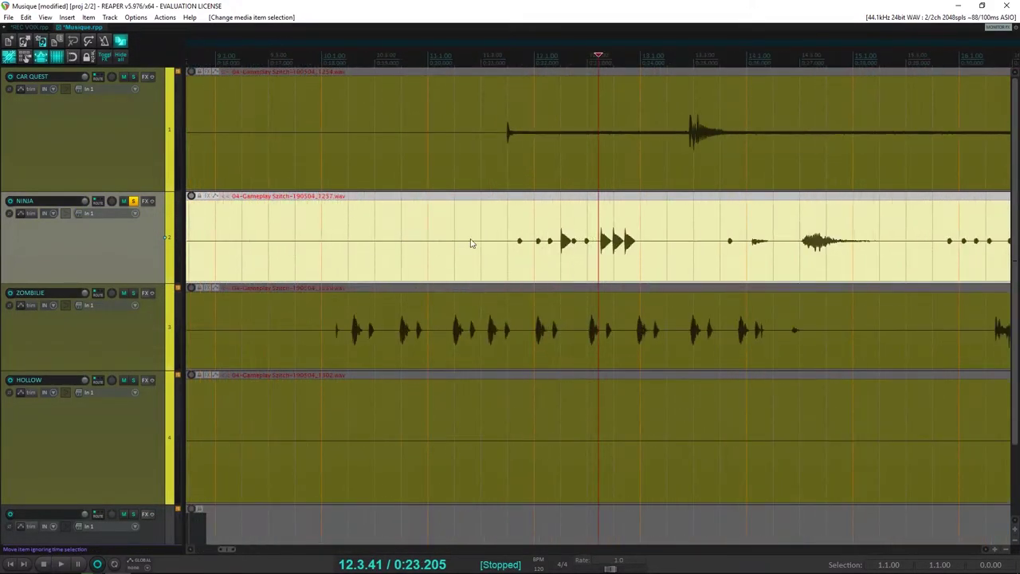
click(514, 242)
scroll(499, 253, down, 4)
scroll(405, 242, up, 3)
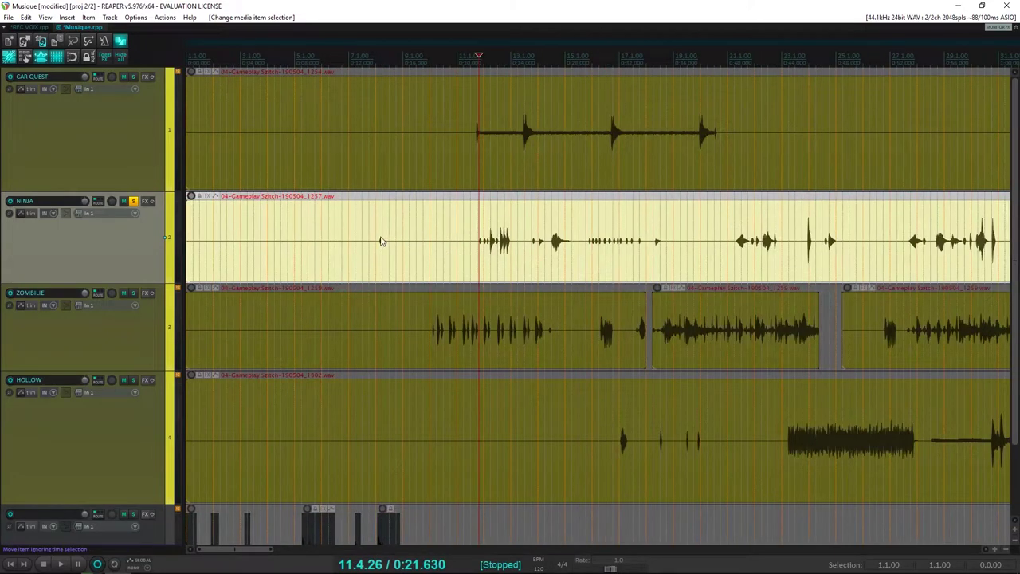
click(380, 241)
key(space)
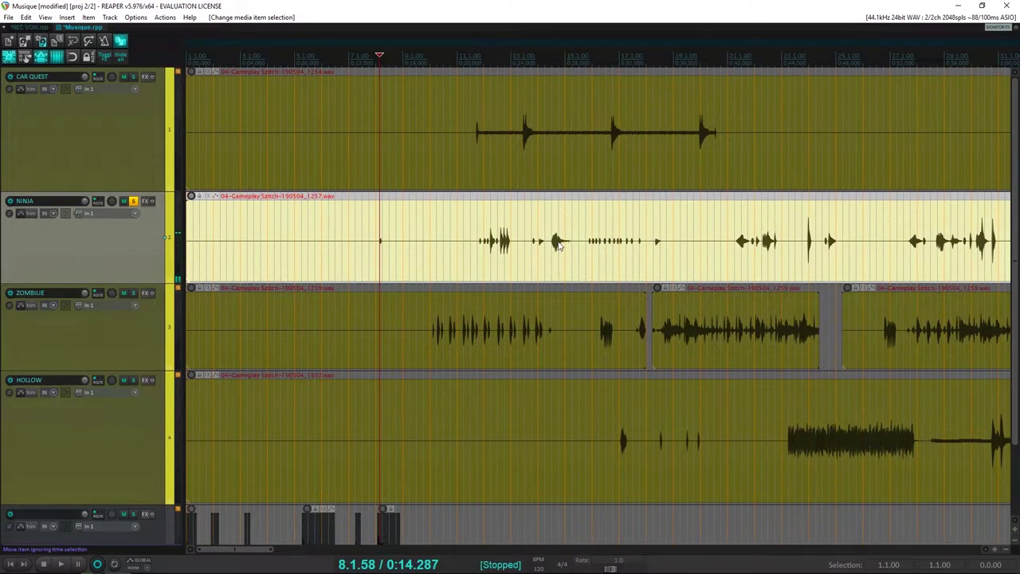
Examine the NINJA sound at about 0:27.1 and audition the last of the three decaying hits from about 0:23.7
scroll(556, 246, up, 5)
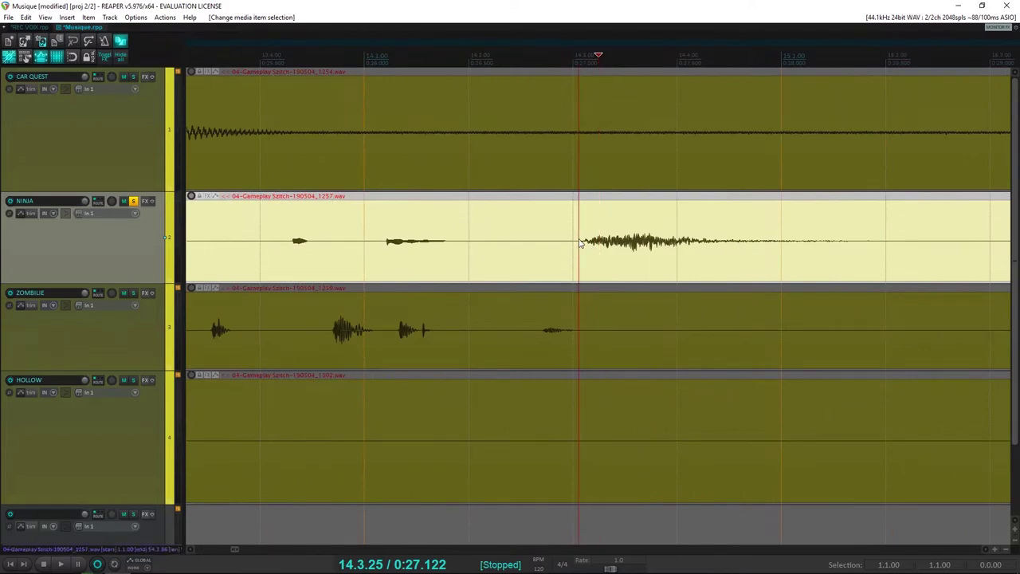
scroll(583, 244, down, 3)
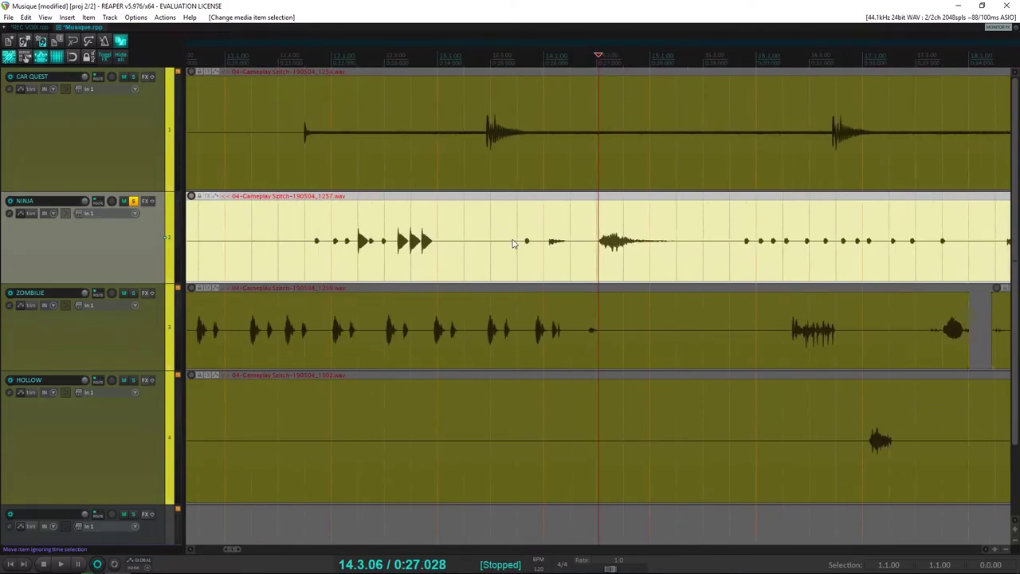
click(414, 243)
key(space)
click(421, 248)
scroll(423, 249, up, 3)
scroll(422, 249, up, 5)
key(space)
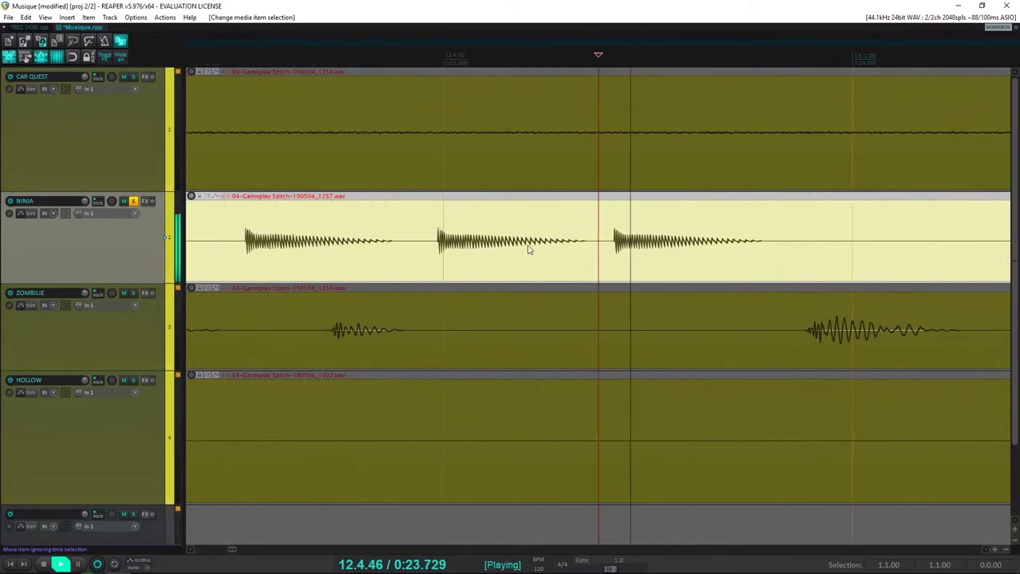
Split the NINJA clip just before the third decaying hit at 0:23.709 and shorten the new piece's fade-in
scroll(587, 246, up, 3)
key(space)
key(space)
key(space)
scroll(644, 255, down, 2)
scroll(639, 256, up, 3)
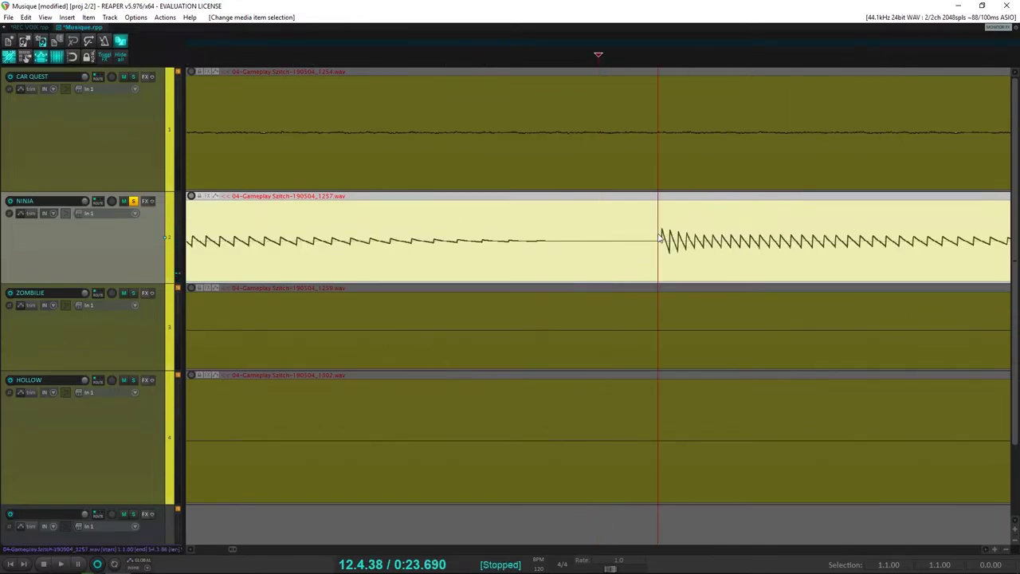
scroll(661, 250, up, 6)
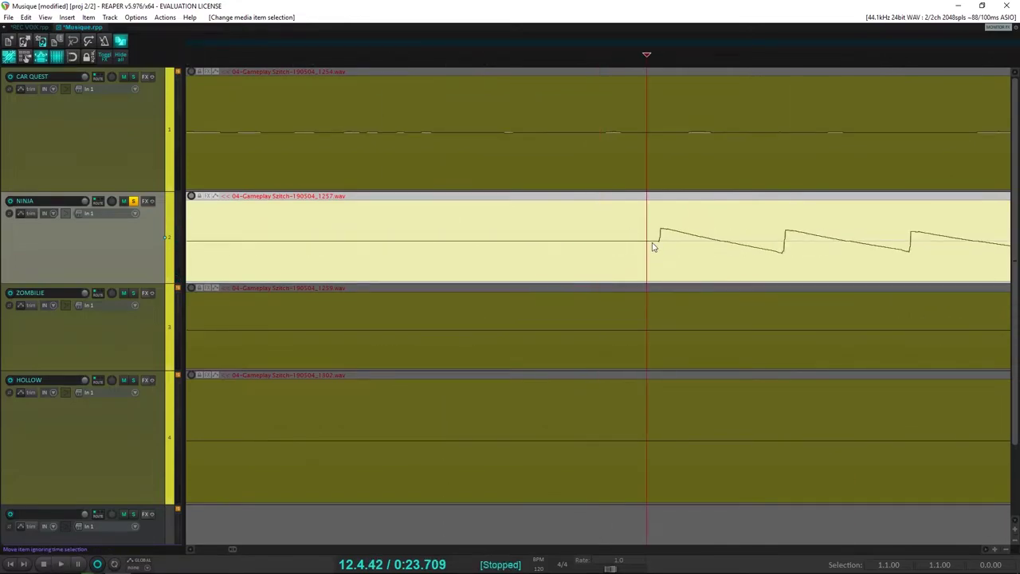
key(s)
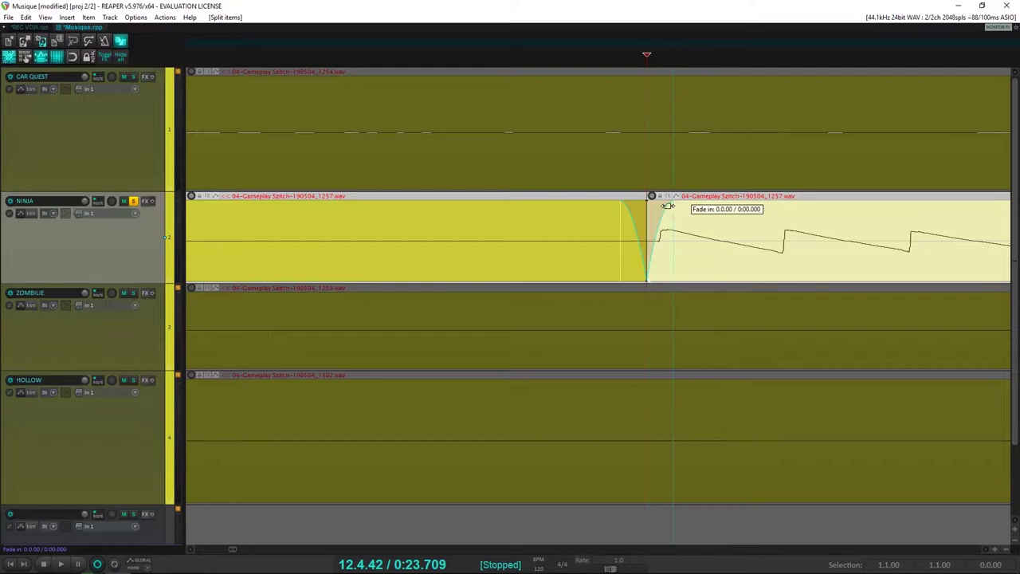
drag(668, 206, 656, 201)
Split the NINJA clip again after the third decaying hit and move the isolated hit to the bottom track after the collected hits
scroll(662, 232, down, 5)
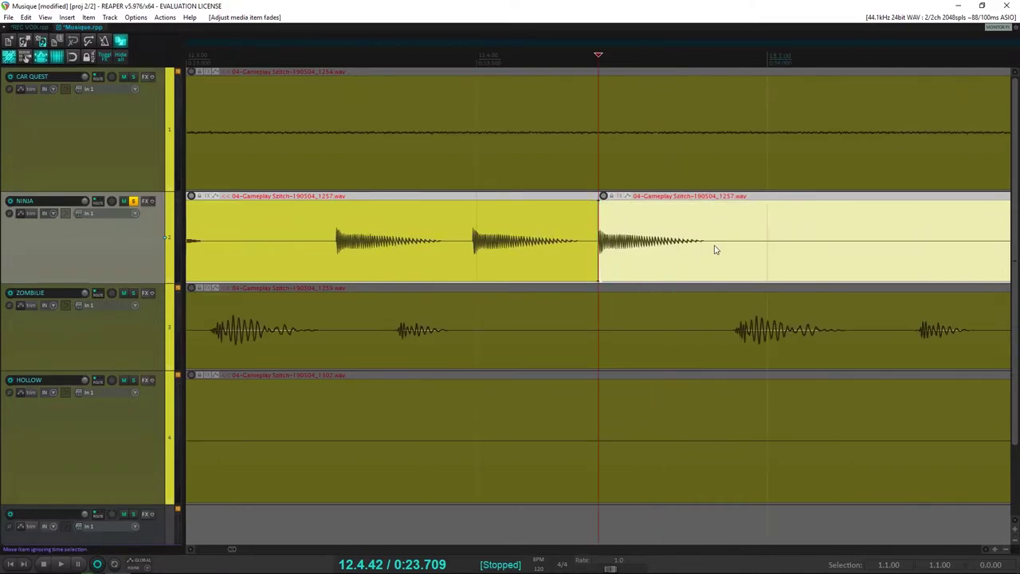
click(647, 234)
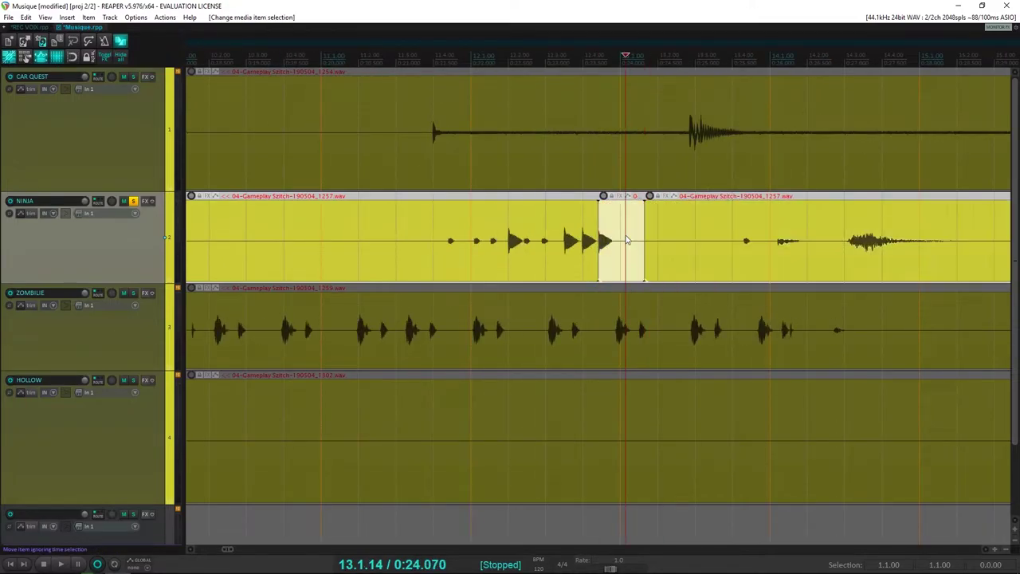
scroll(601, 262, down, 5)
scroll(516, 263, down, 3)
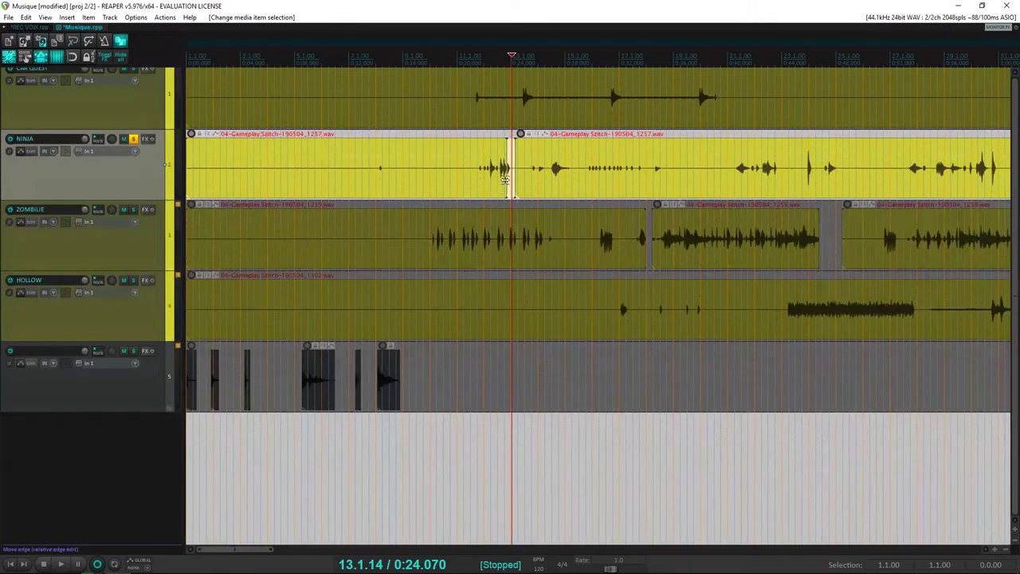
drag(514, 182, 429, 397)
Toggle NINJA's solo off and back on, and audition its sounds between about 0:58.6 and 0:59.6
click(133, 141)
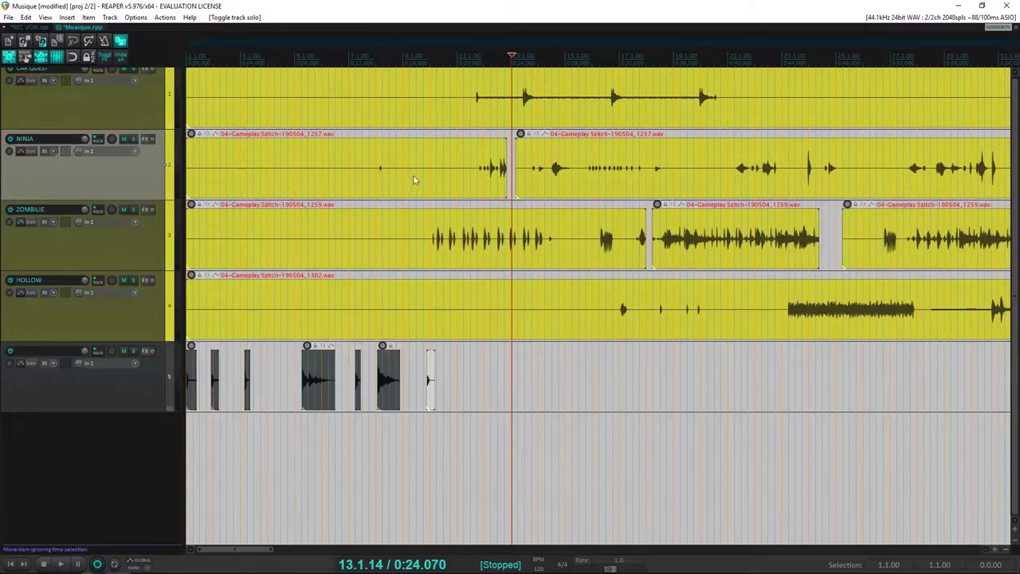
click(552, 165)
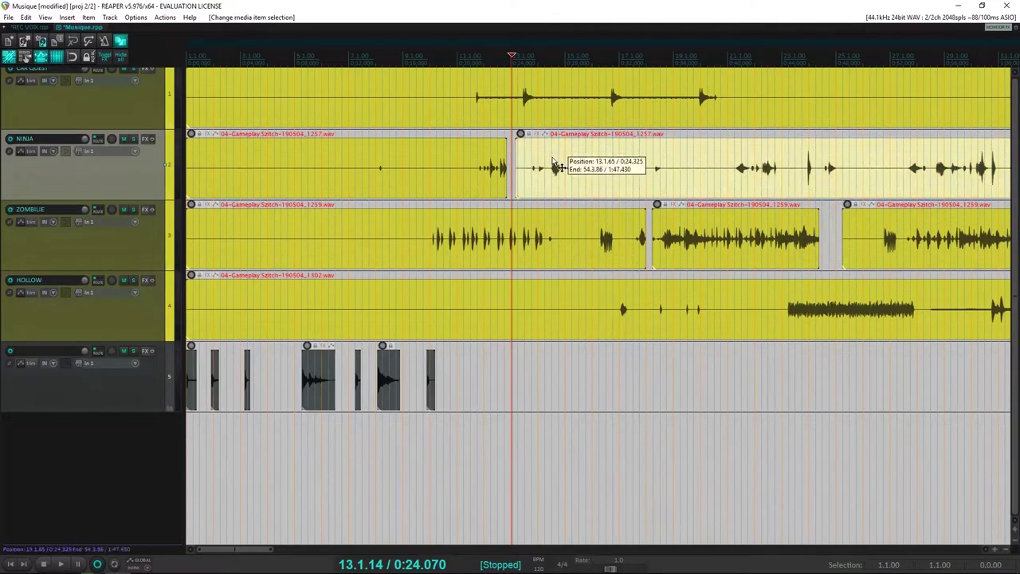
click(134, 140)
scroll(451, 223, down, 4)
scroll(367, 172, up, 8)
click(738, 172)
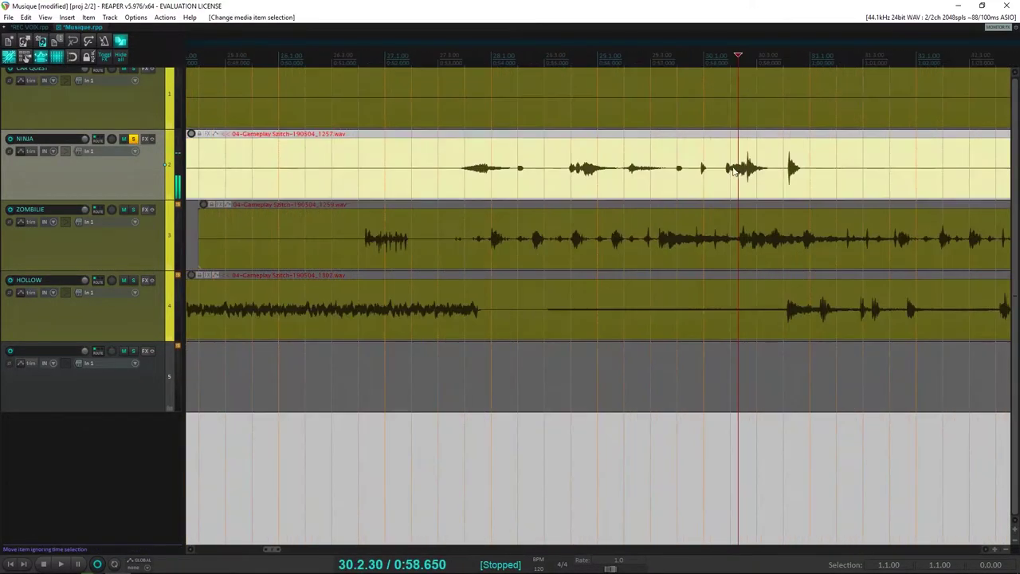
key(space)
key(space)
drag(757, 174, 788, 174)
scroll(756, 175, up, 5)
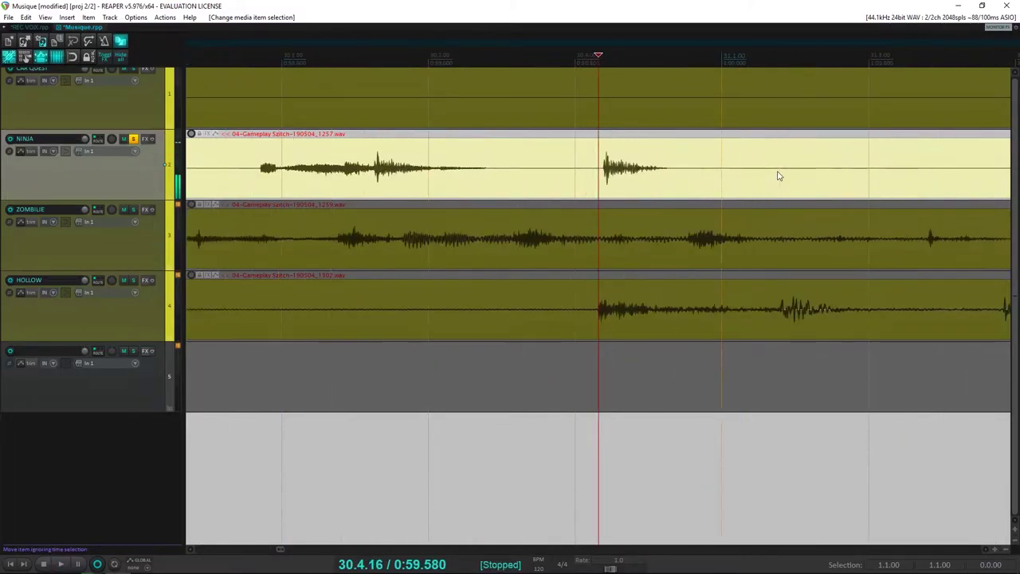
click(279, 190)
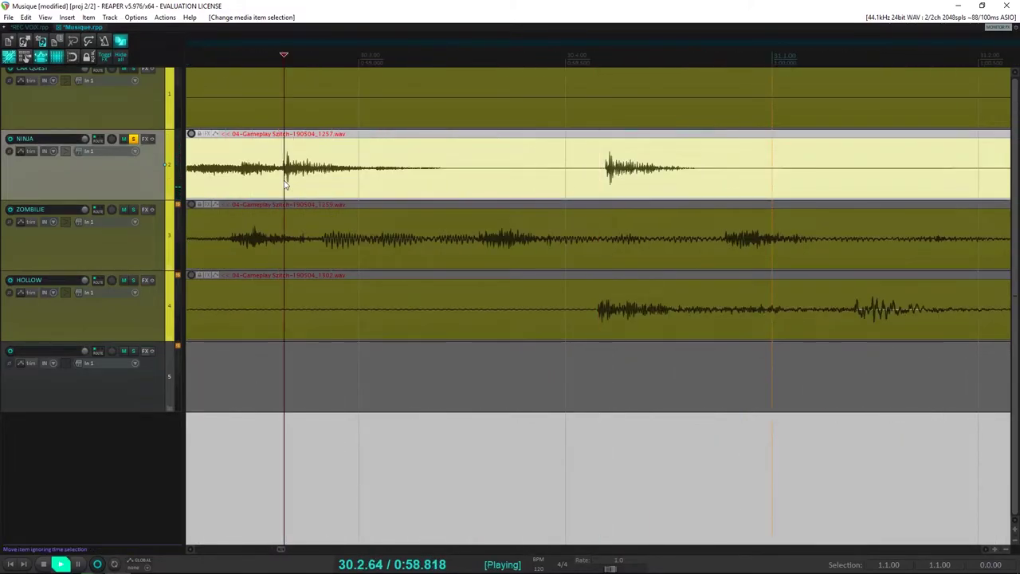
scroll(307, 176, down, 4)
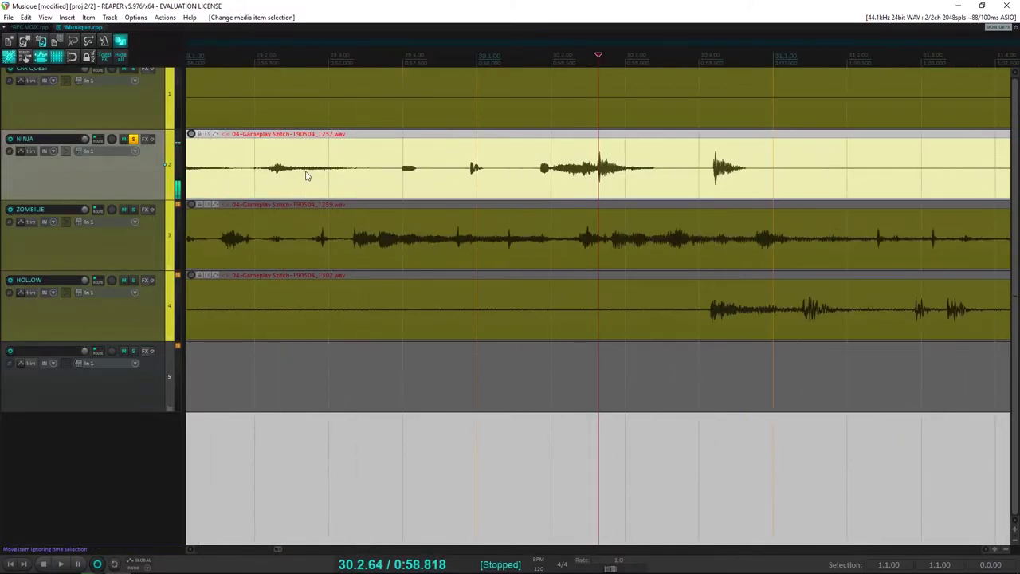
Split the NINJA clip just before the hit at about 0:59.6 and shorten the new piece's fade-in
click(717, 168)
scroll(715, 171, up, 8)
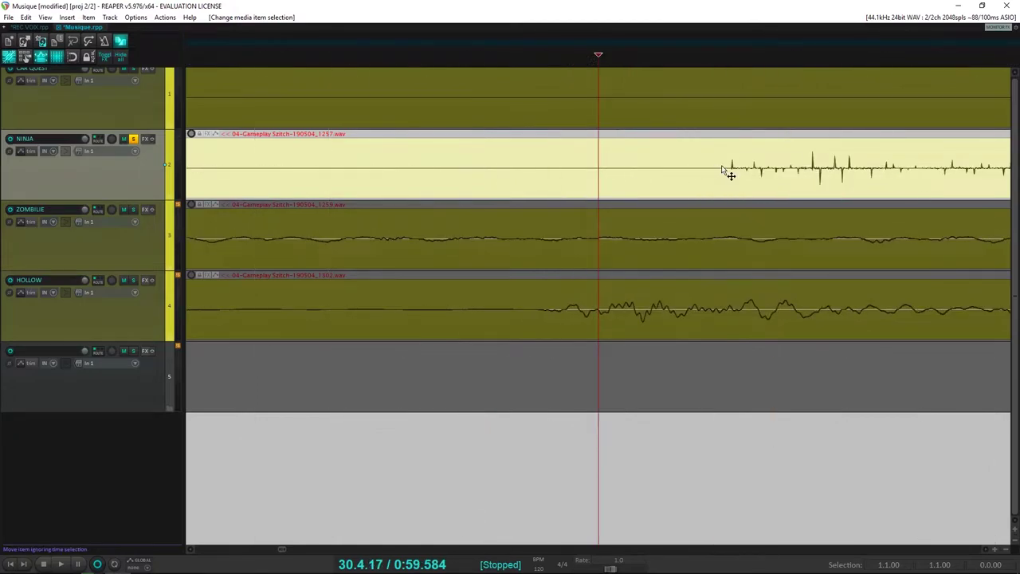
click(723, 169)
key(s)
key(space)
key(space)
scroll(719, 169, down, 4)
scroll(714, 169, up, 4)
key(space)
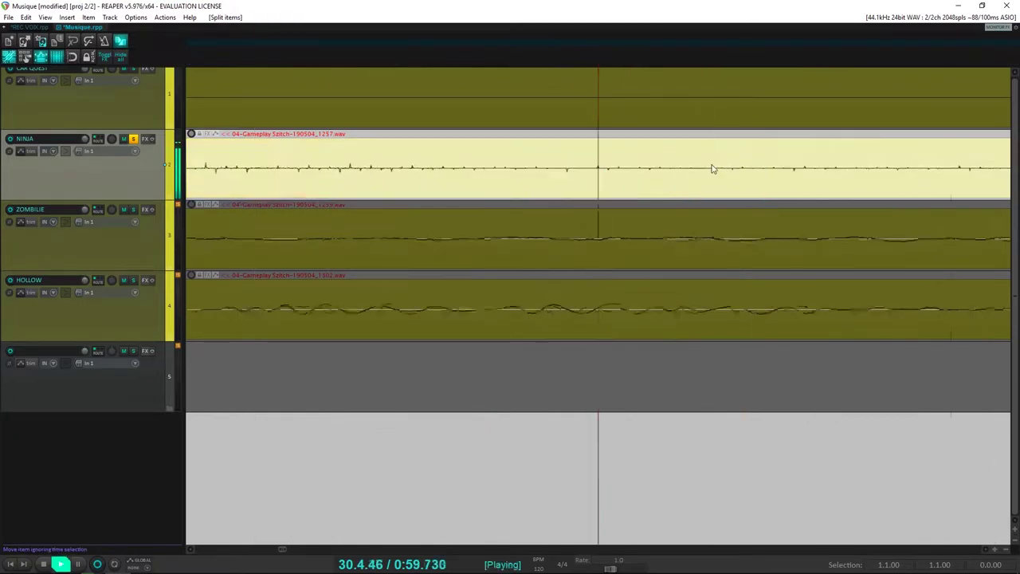
key(space)
scroll(677, 171, up, 5)
drag(615, 146, 602, 146)
Audition the transition across the NINJA split into the hit, starting from about 0:59.5
key(space)
key(space)
scroll(558, 160, down, 5)
click(515, 166)
click(516, 169)
key(space)
key(space)
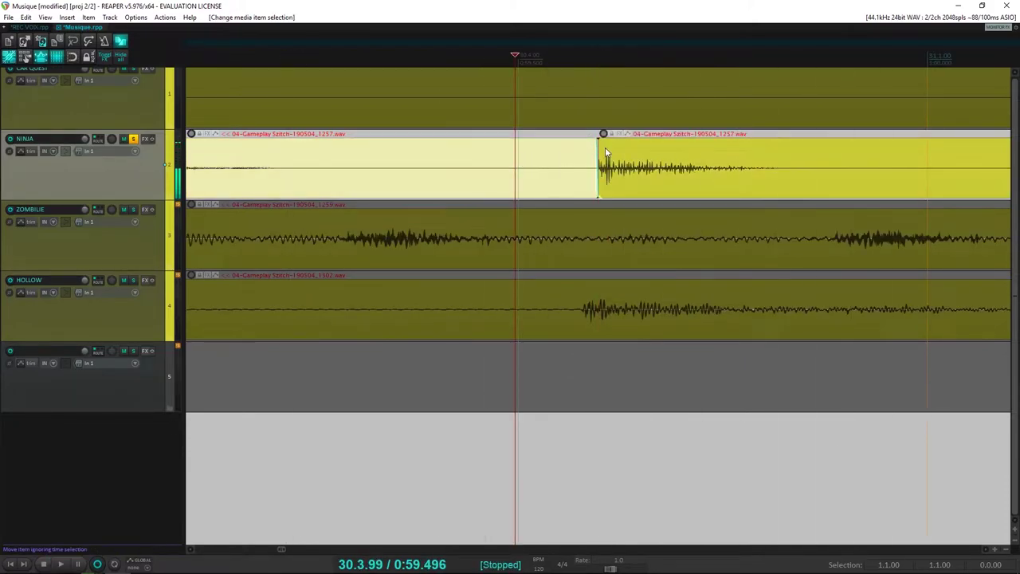
scroll(715, 164, up, 6)
scroll(870, 179, down, 2)
click(908, 174)
scroll(888, 174, up, 6)
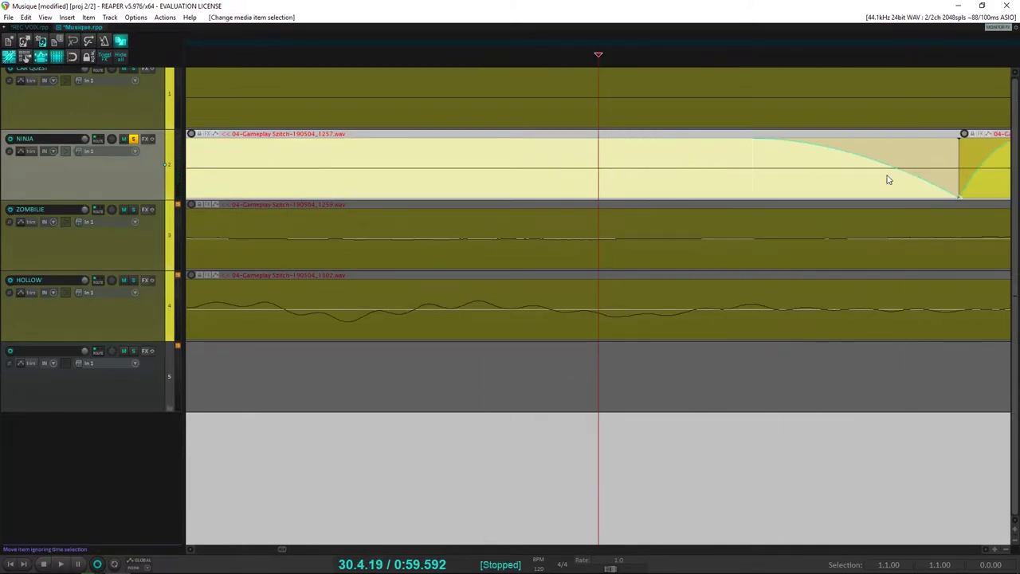
key(space)
key(space)
scroll(852, 172, down, 4)
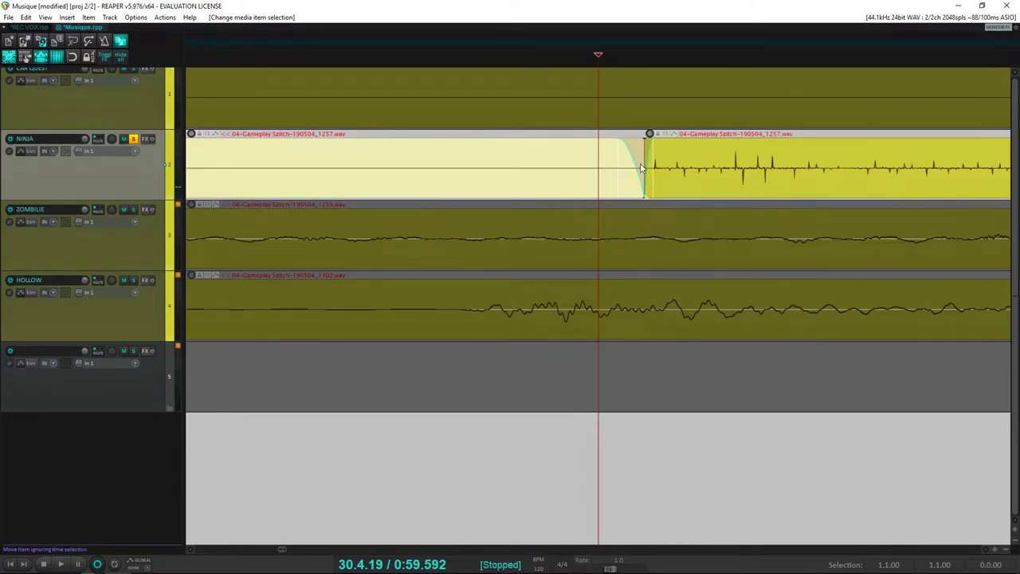
Trim back the end of the NINJA piece before the hit to leave a gap, and audition the hit's start
drag(643, 164, 417, 162)
key(space)
key(space)
scroll(551, 152, down, 3)
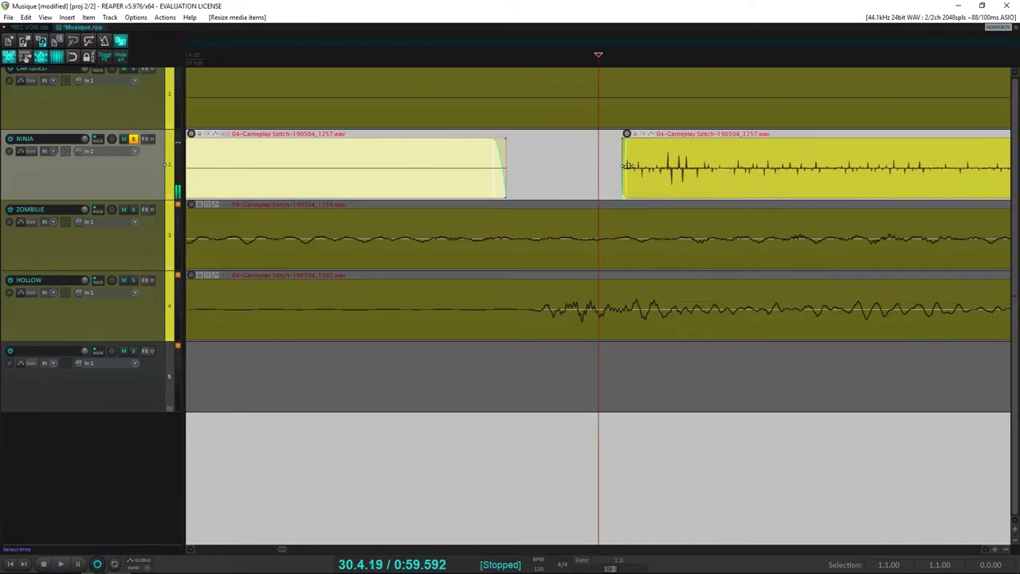
Extend the start of the NINJA hit's piece slightly earlier into the gap and audition its attack
drag(626, 166, 605, 166)
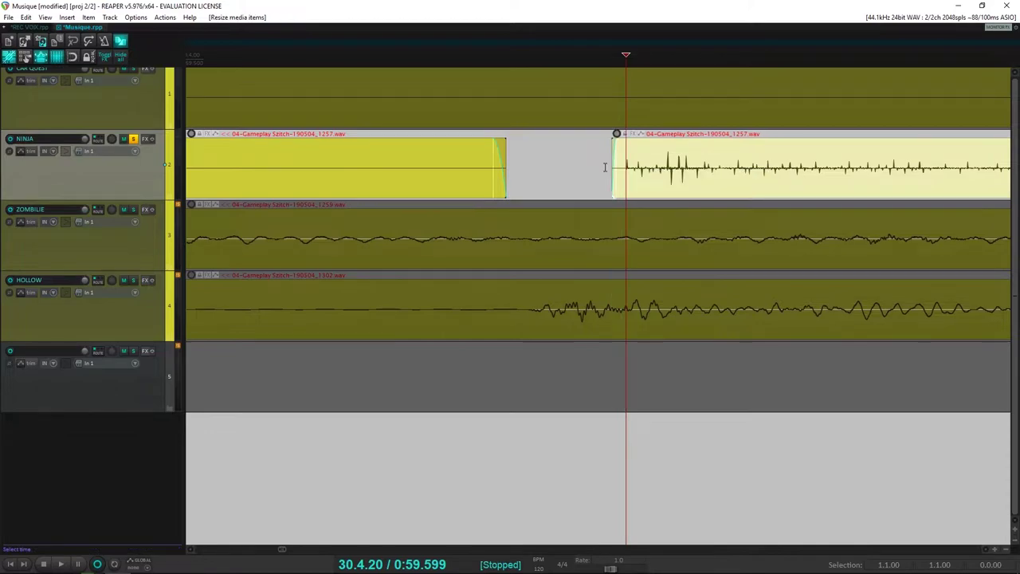
click(605, 167)
key(space)
key(space)
scroll(605, 167, up, 4)
click(377, 125)
key(space)
key(space)
scroll(378, 125, down, 6)
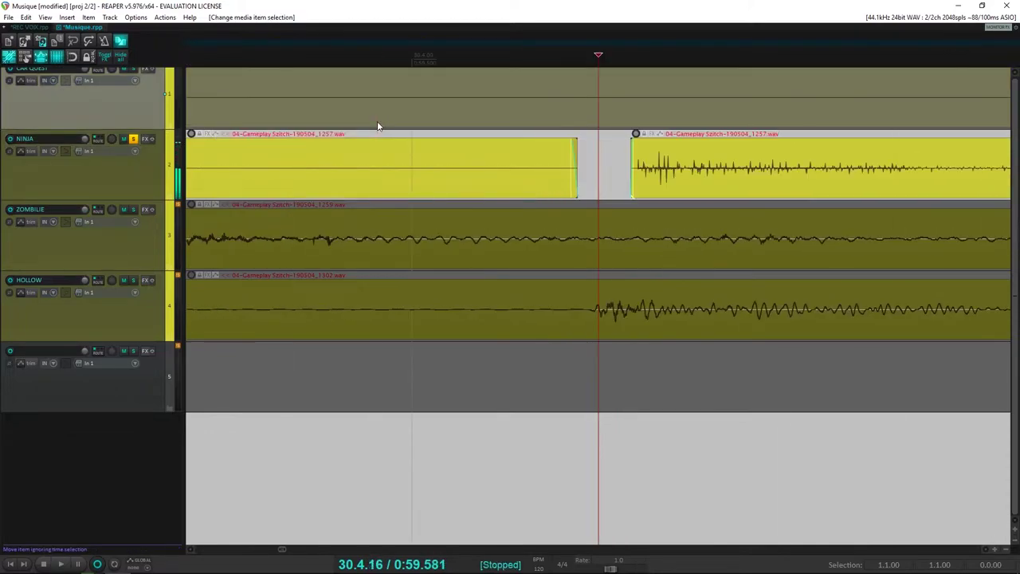
Play the NINJA track across the gap and the adjusted hit from 0:59.477
click(365, 154)
key(space)
scroll(546, 152, down, 5)
key(space)
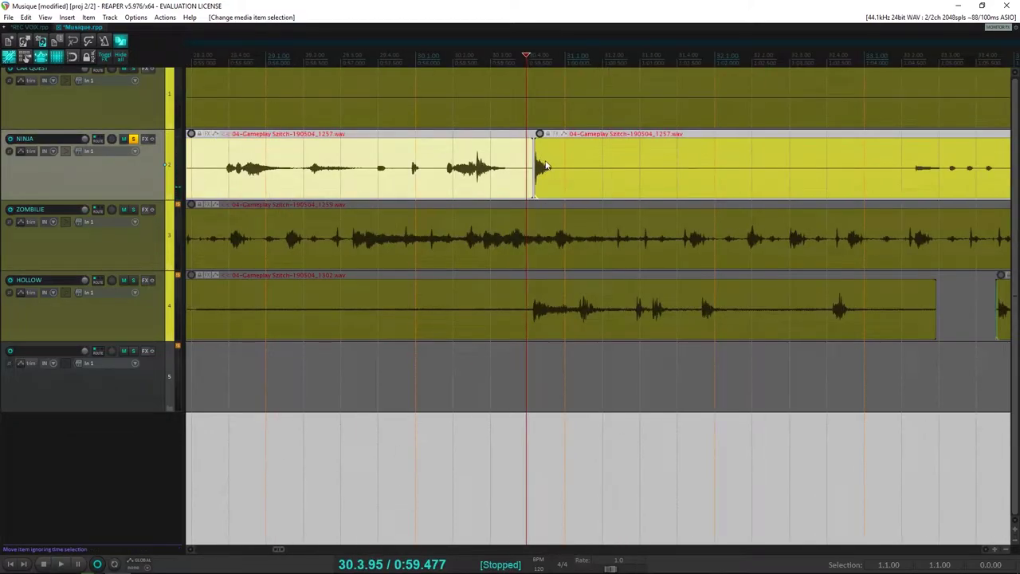
Split the NINJA clip after the hit at 0:59.947 and move the isolated hit to the bottom track at about 0:19.9
click(566, 169)
key(space)
key(space)
key(s)
scroll(579, 170, down, 3)
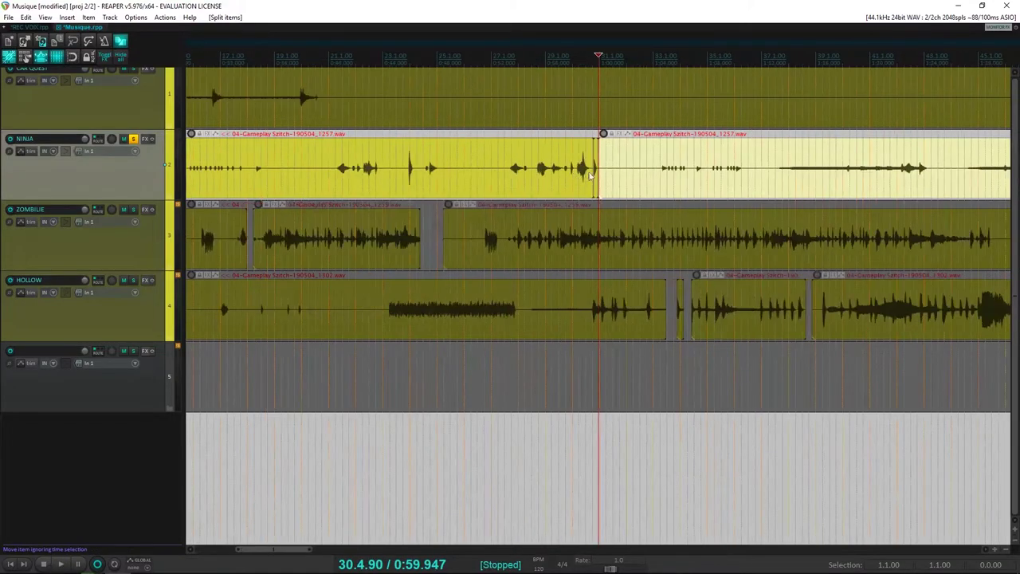
drag(597, 176, 255, 402)
Audition several spots in the last NINJA clip, including the sounds around 1:35
scroll(343, 392, down, 6)
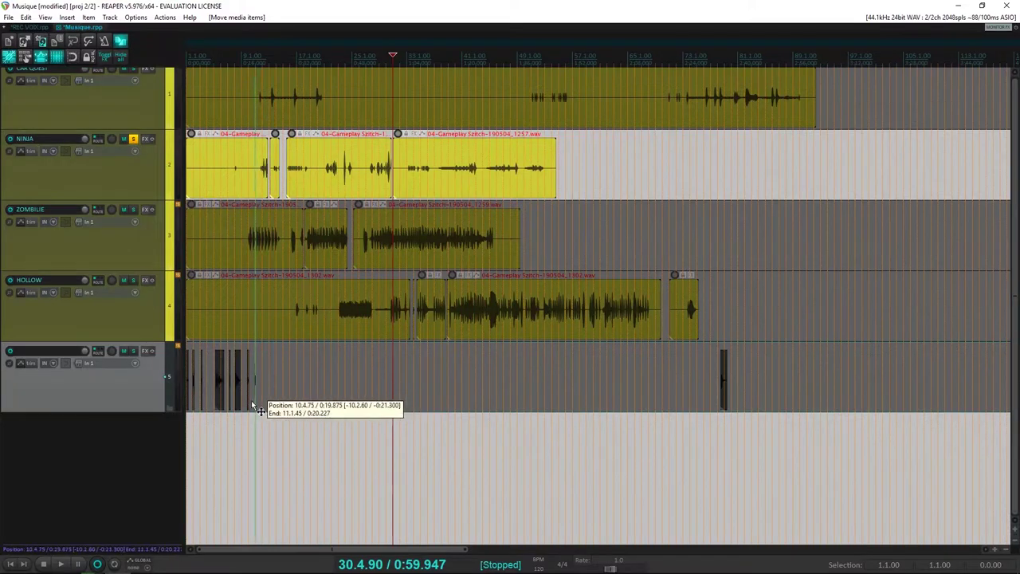
click(466, 165)
key(space)
key(space)
click(515, 173)
key(space)
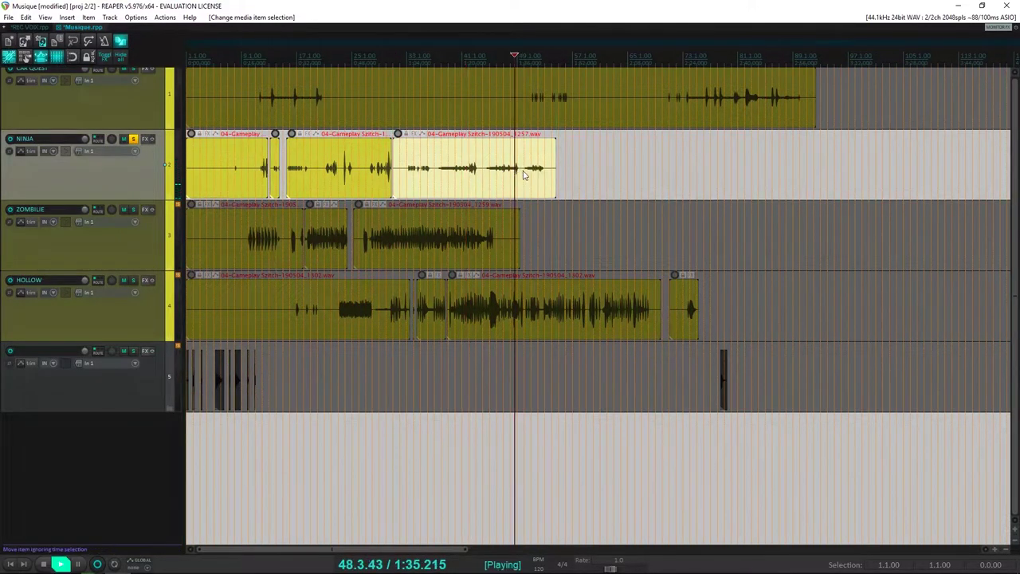
click(539, 175)
key(space)
click(517, 177)
key(space)
scroll(515, 172, up, 5)
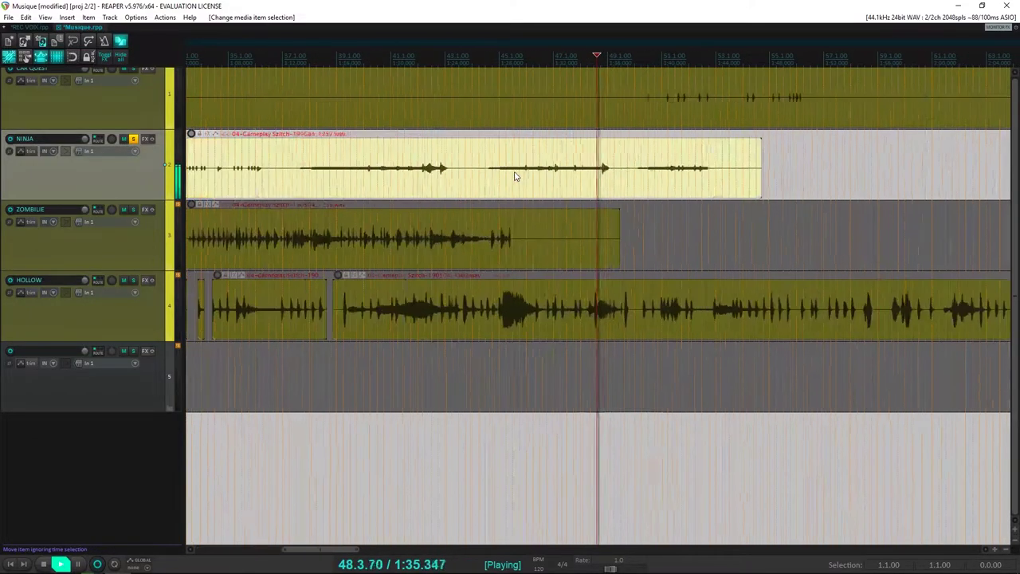
key(space)
scroll(606, 172, down, 5)
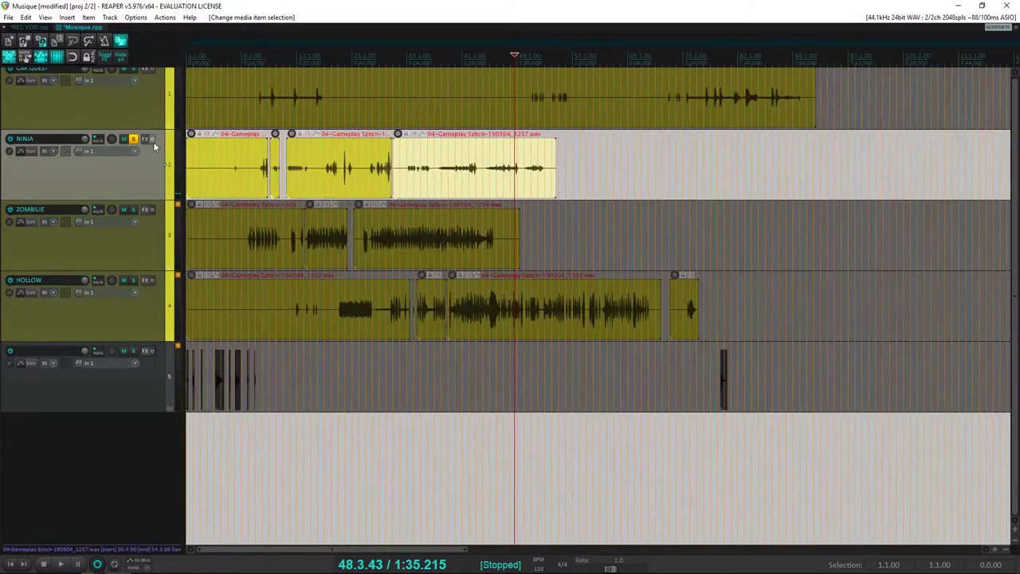
Solo CAR QUEST instead of NINJA and audition its first three hits at about 0:24, 0:31 and 0:37
click(133, 140)
click(133, 70)
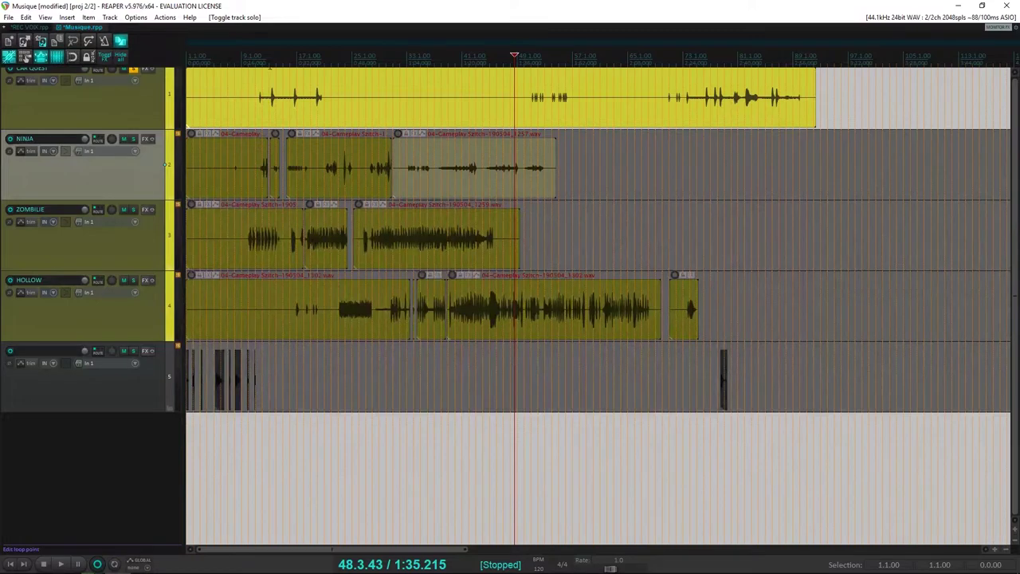
click(264, 63)
key(space)
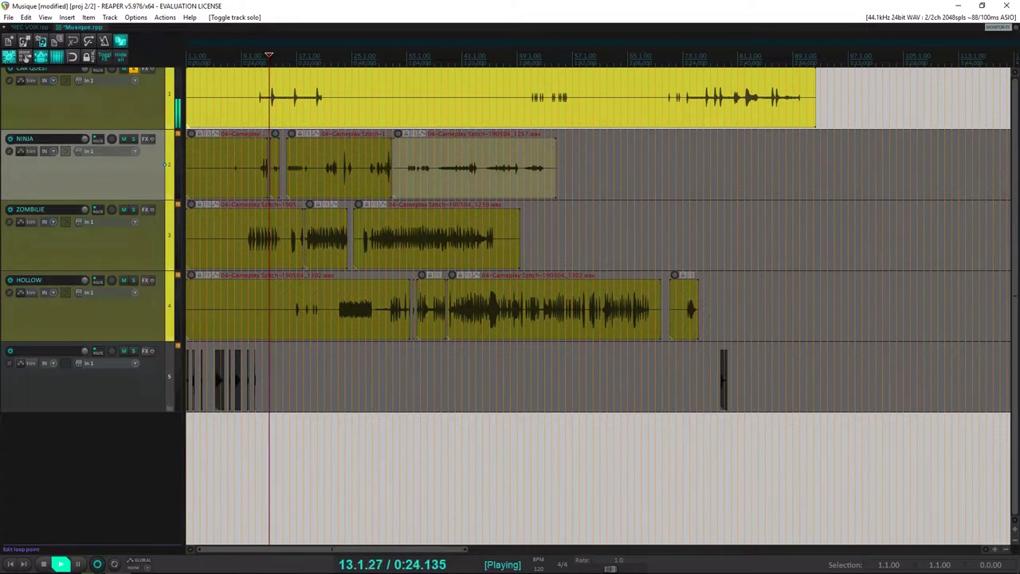
key(space)
click(292, 64)
key(space)
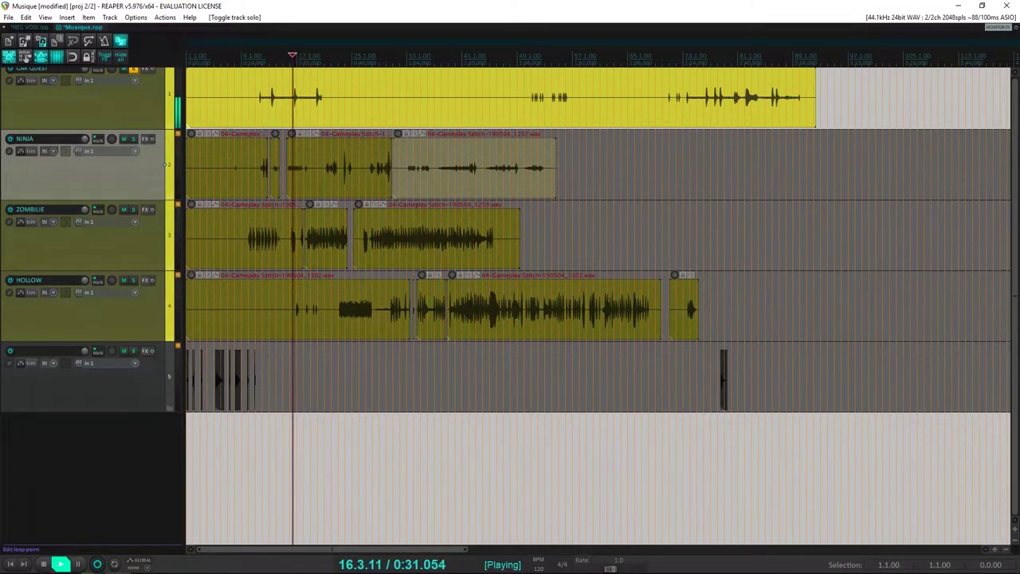
key(space)
click(316, 64)
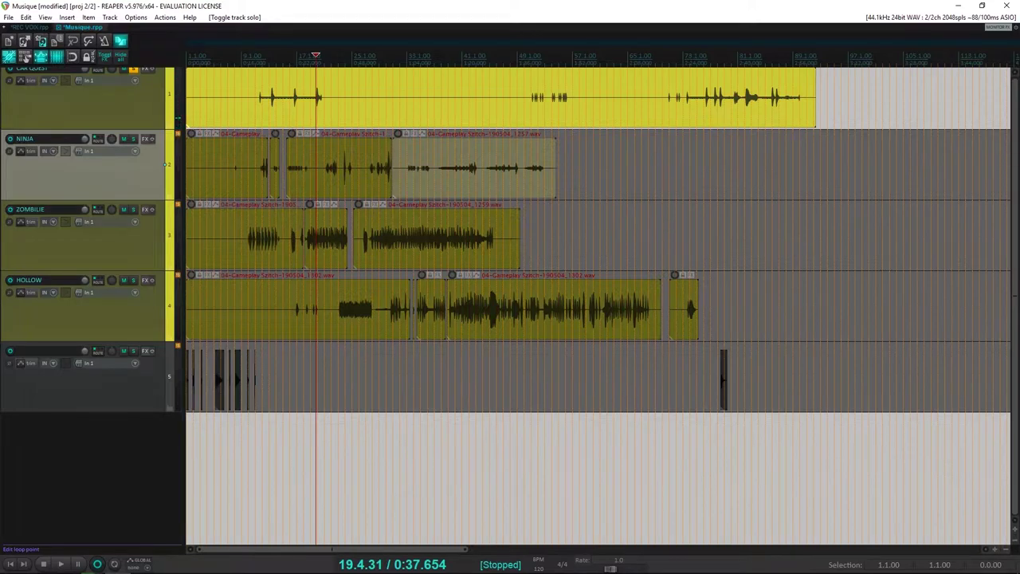
key(space)
key(space)
Audition the two groups of short CAR QUEST sounds at about 1:42 and 1:49
click(539, 64)
key(space)
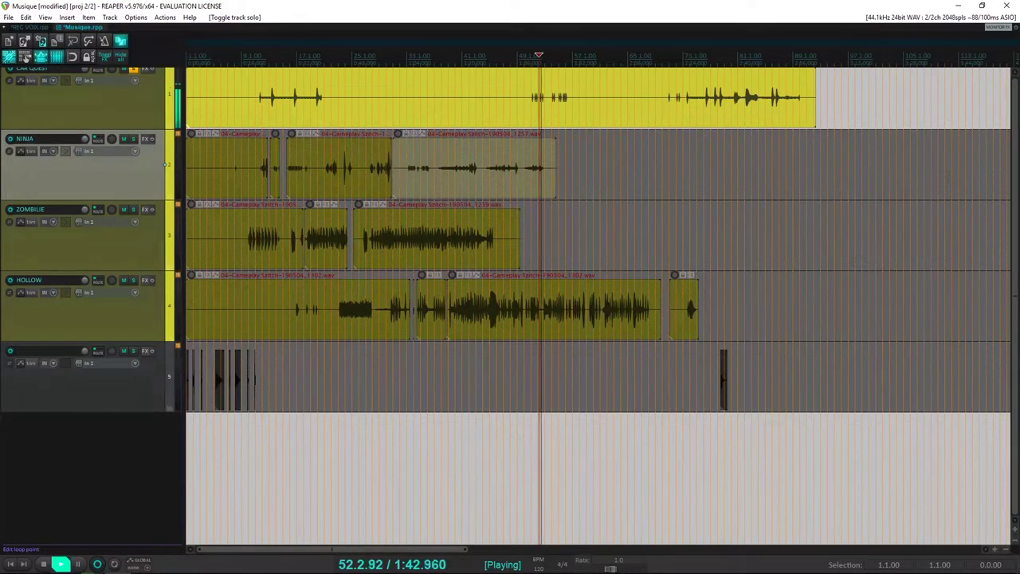
click(563, 60)
key(space)
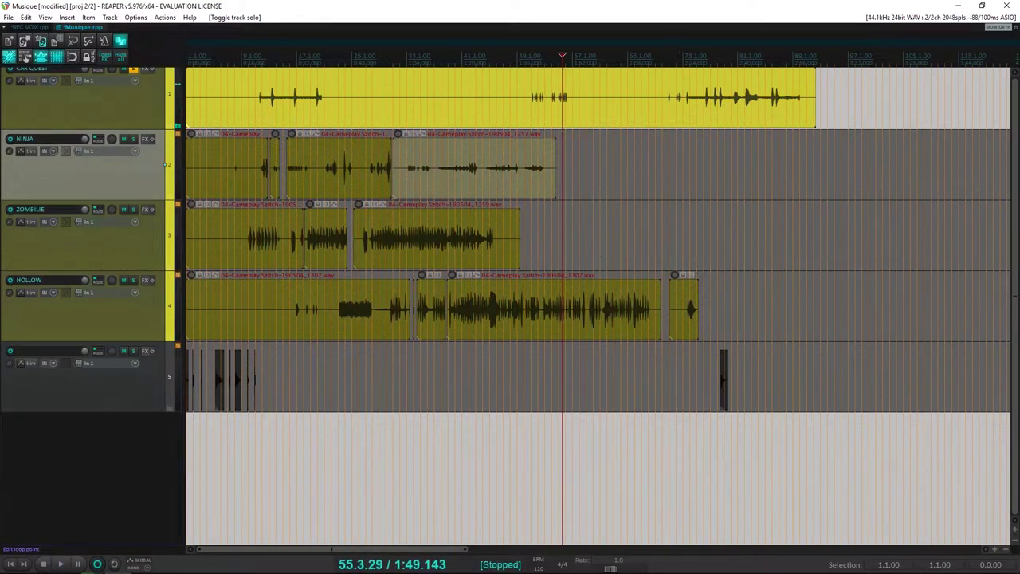
Audition the CAR QUEST sounds at about 2:19, 2:24 and 2:33
click(665, 60)
key(space)
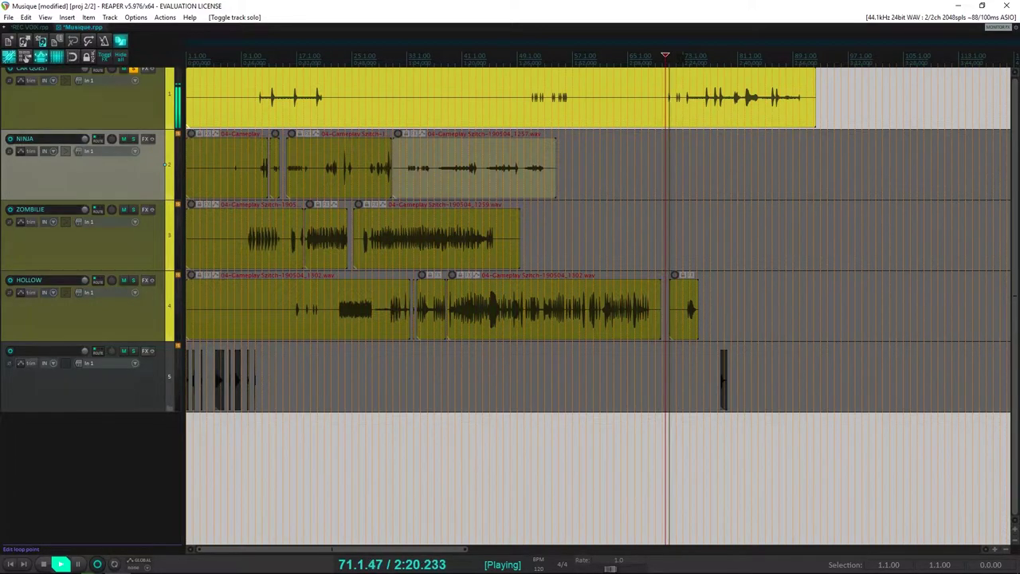
key(space)
click(683, 60)
key(space)
key(space)
click(714, 59)
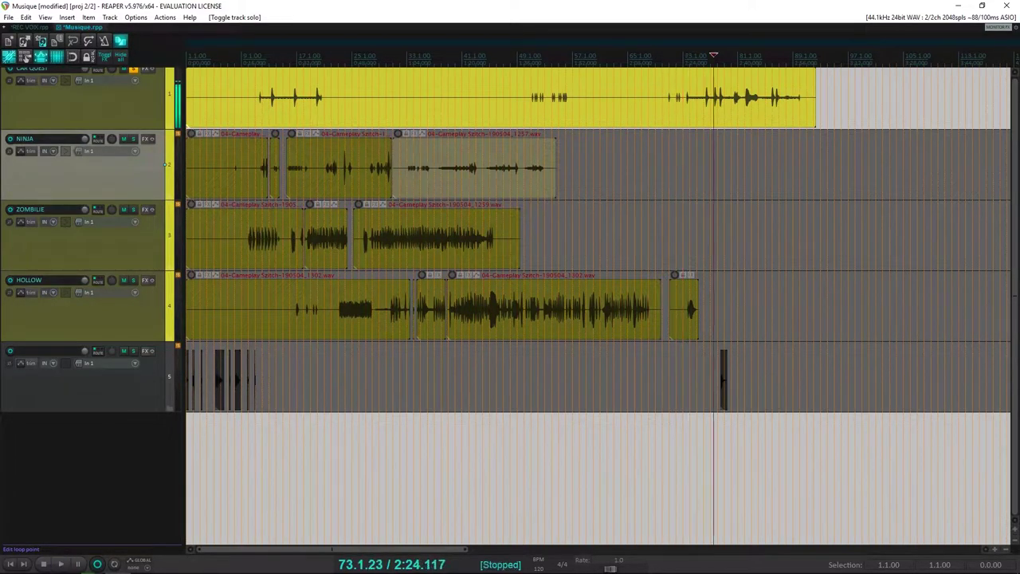
key(space)
key(space)
Audition the pair of hits near the end of the CAR QUEST clip at about 2:50
click(768, 60)
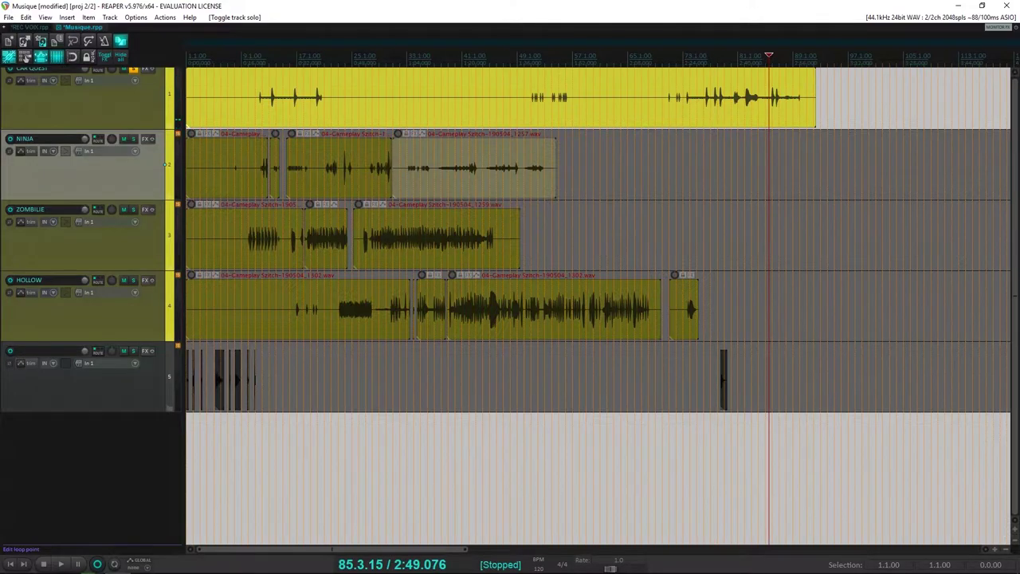
click(770, 59)
scroll(763, 60, up, 8)
key(space)
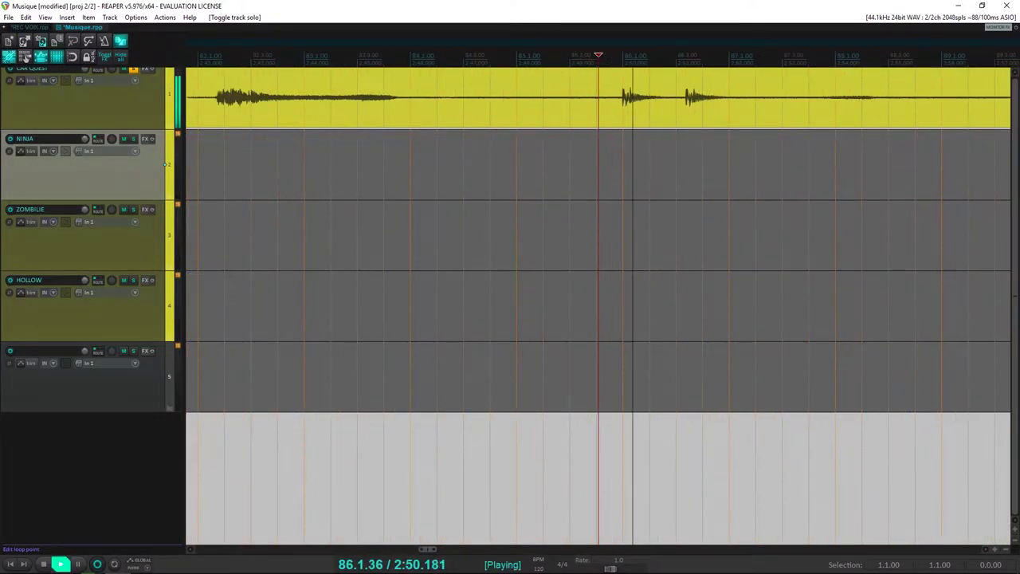
key(space)
scroll(638, 111, down, 6)
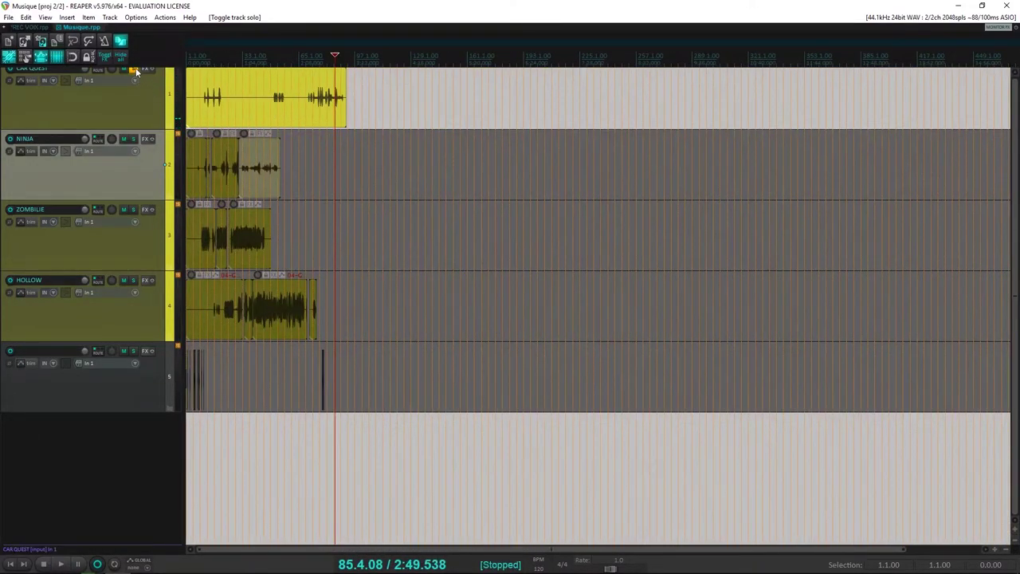
Solo the collected-hits track instead of CAR QUEST, make it taller and return the edit cursor to the project start
click(134, 71)
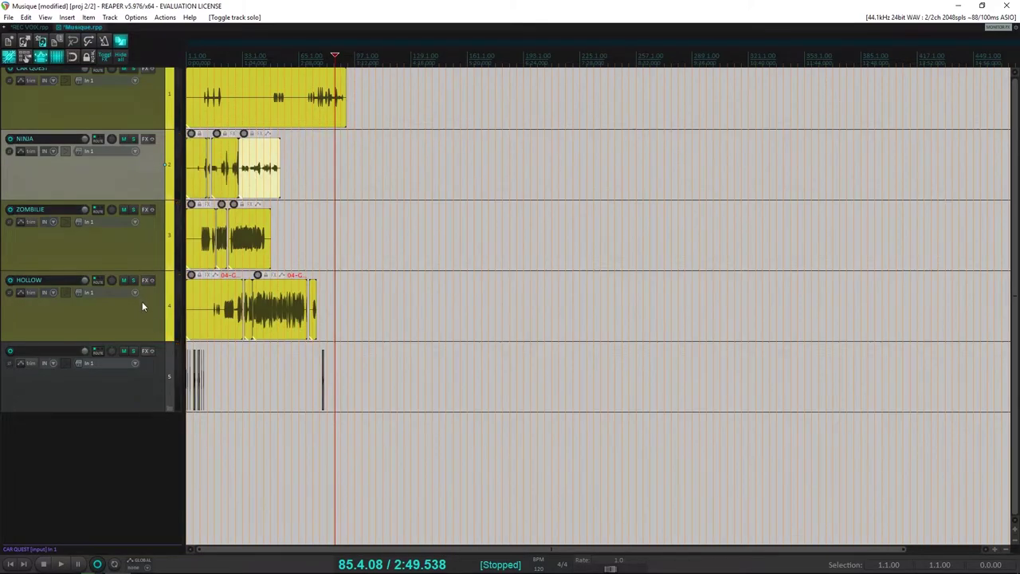
click(135, 351)
click(133, 352)
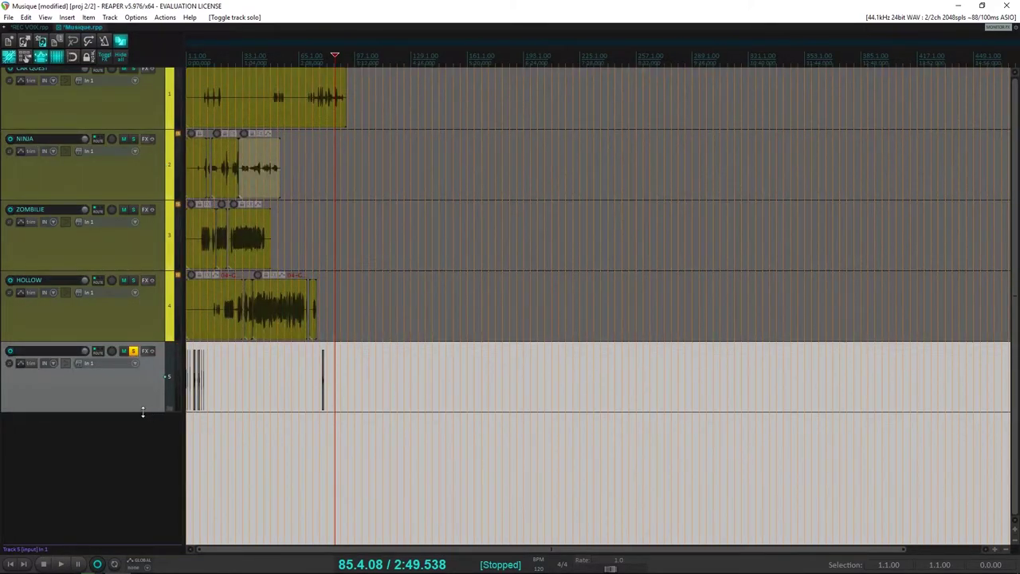
drag(143, 411, 138, 458)
scroll(228, 413, up, 5)
key(Home)
scroll(233, 409, up, 5)
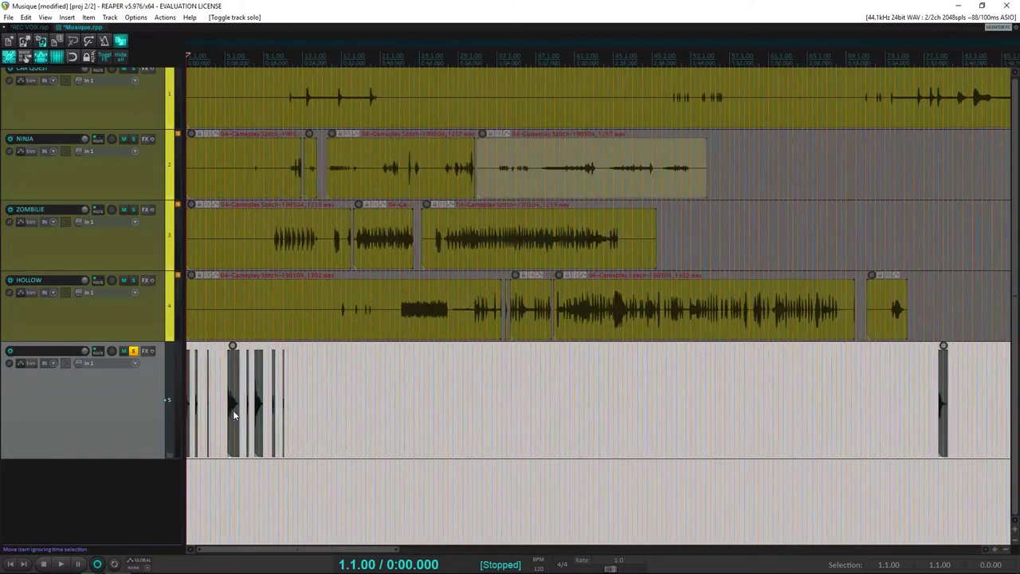
scroll(228, 412, up, 2)
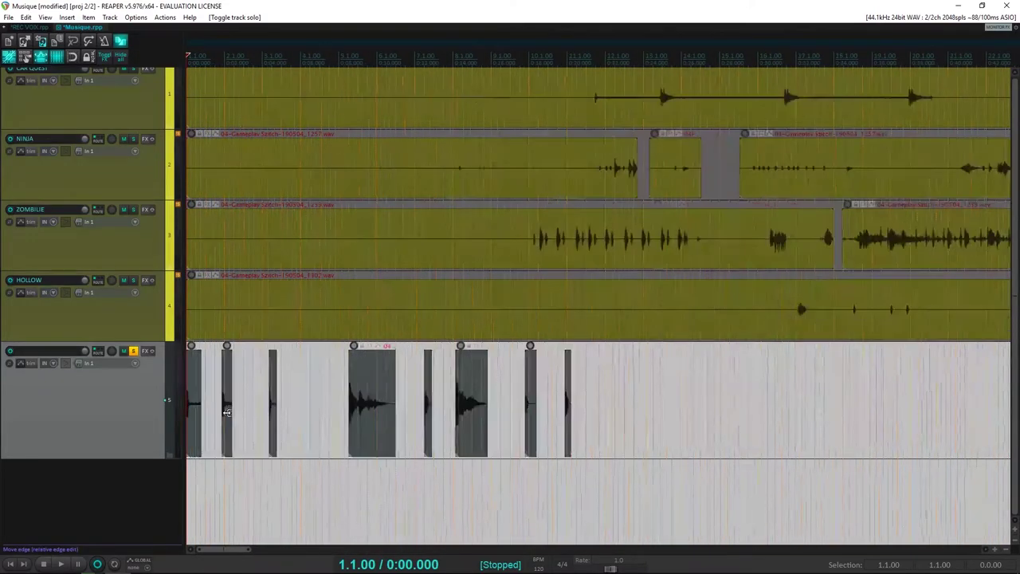
Shrink all tracks to minimum height and add four empty tracks below the collected-hits track
scroll(229, 414, down, 2)
scroll(255, 335, down, 2)
key(Page_Down)
key(Page_Down)
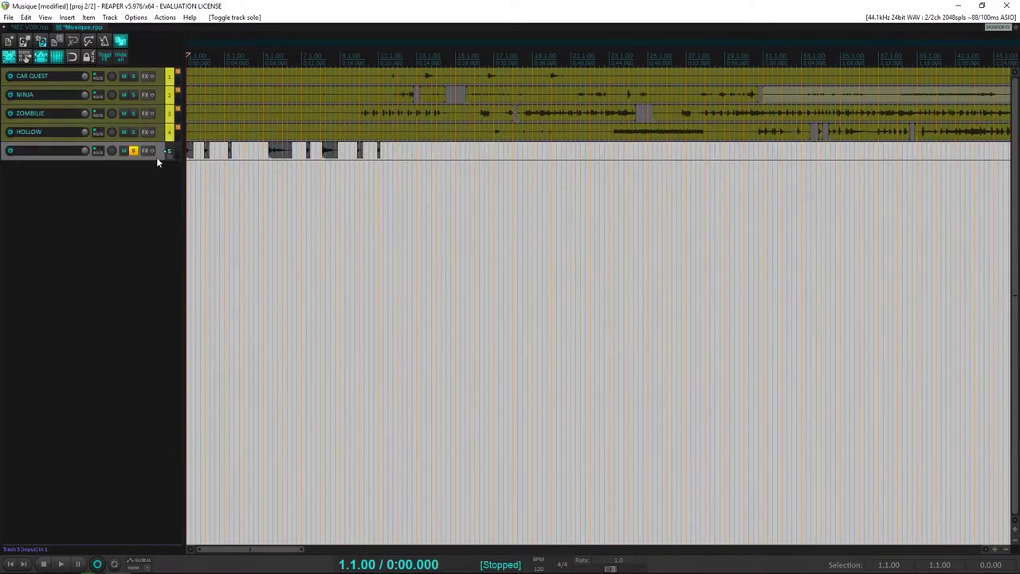
key(ctrl+t)
key(ctrl+t)
key(ctrl+t)
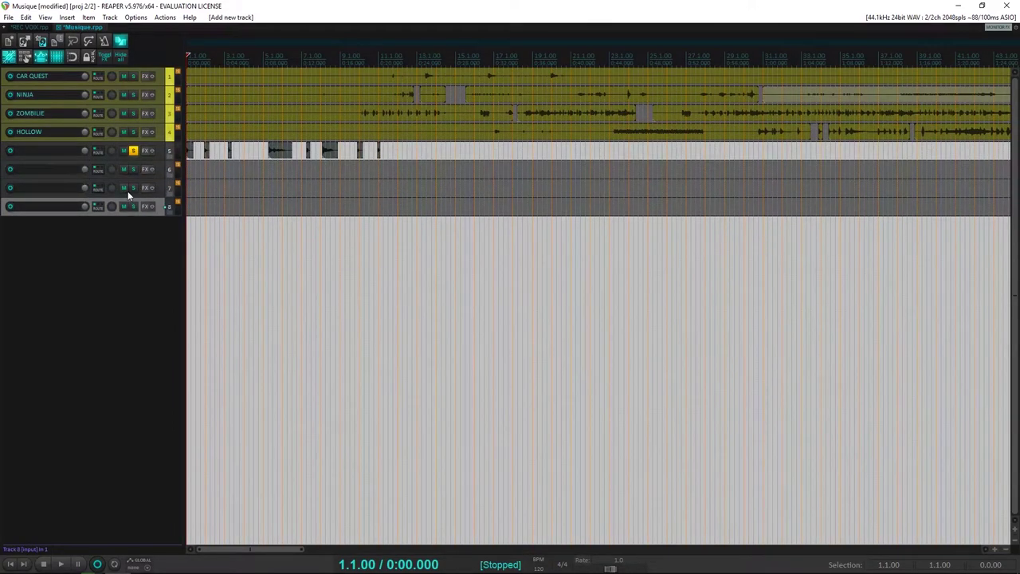
key(ctrl+t)
Select the four new tracks 6 to 9 and colour them orange
click(156, 169)
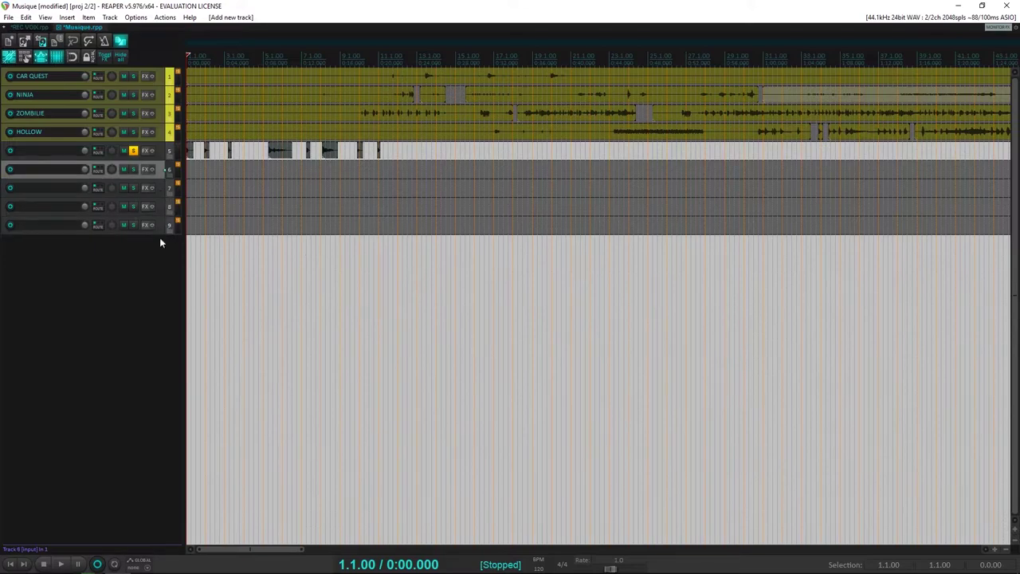
shift+click(160, 225)
key(shift+c)
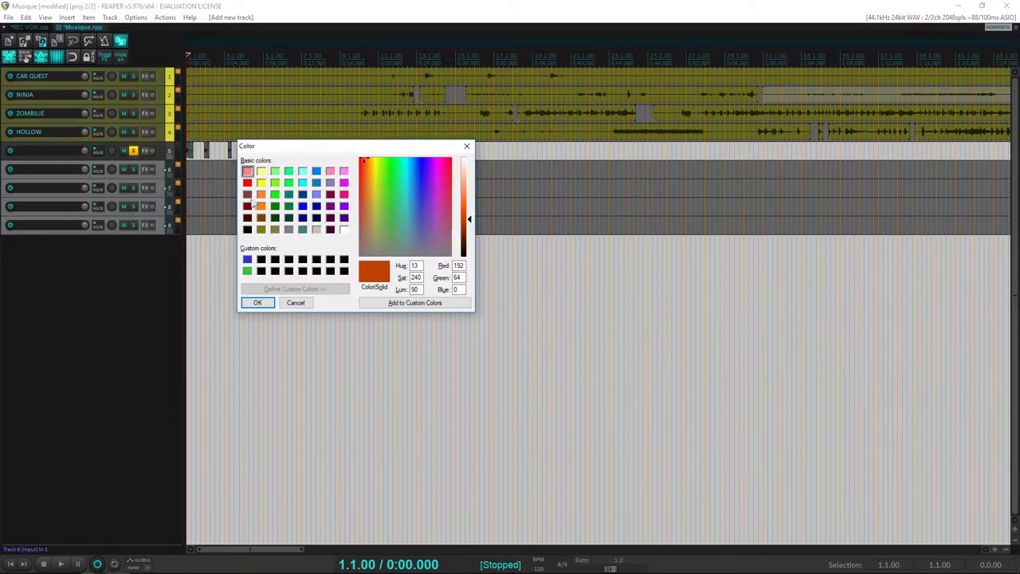
click(261, 207)
click(258, 303)
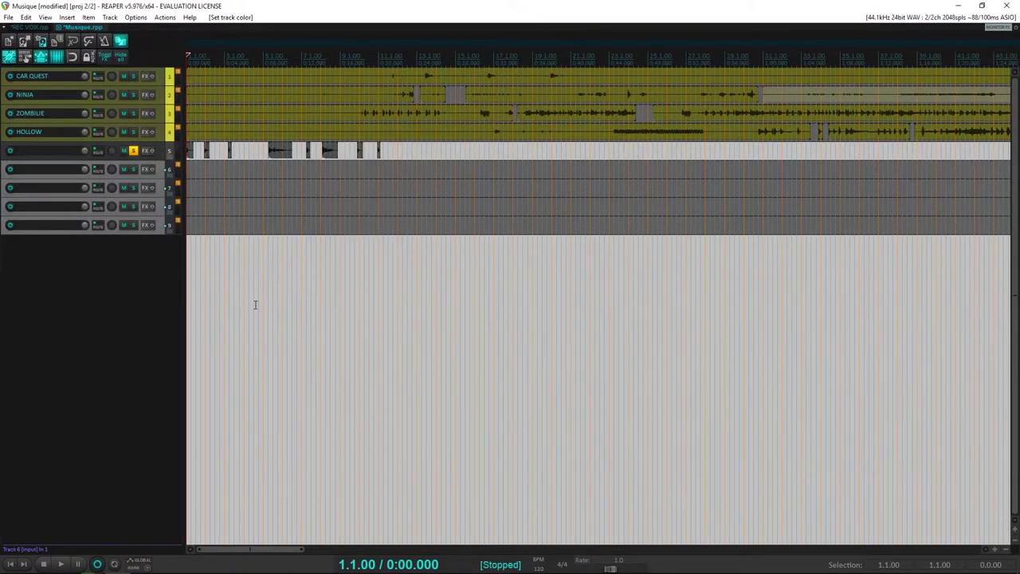
scroll(211, 199, up, 3)
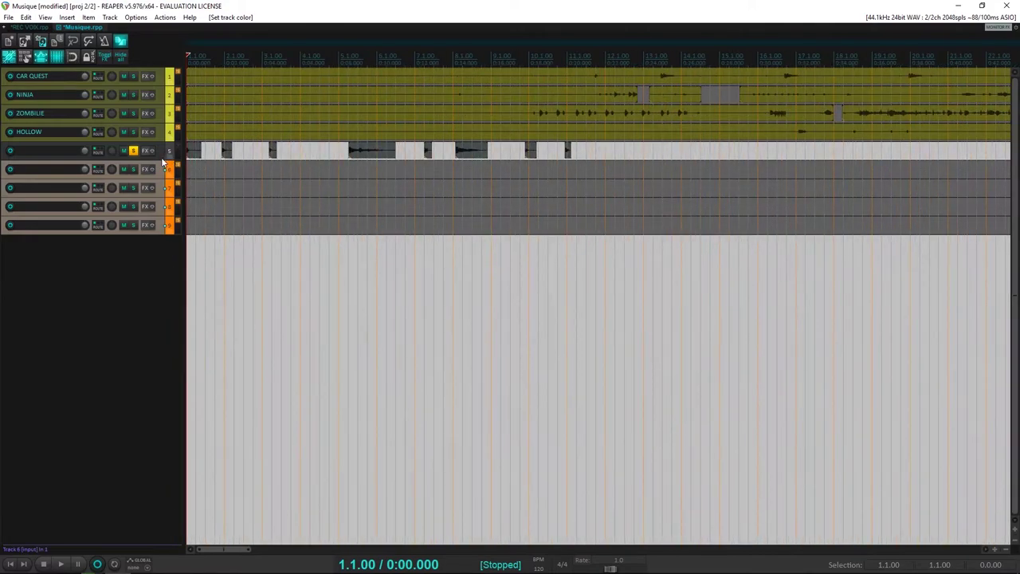
Audition the collected hits on track 5 at the start, at about 0:04 and at about 0:08.6
click(133, 150)
key(space)
key(space)
click(268, 60)
key(space)
click(350, 60)
key(space)
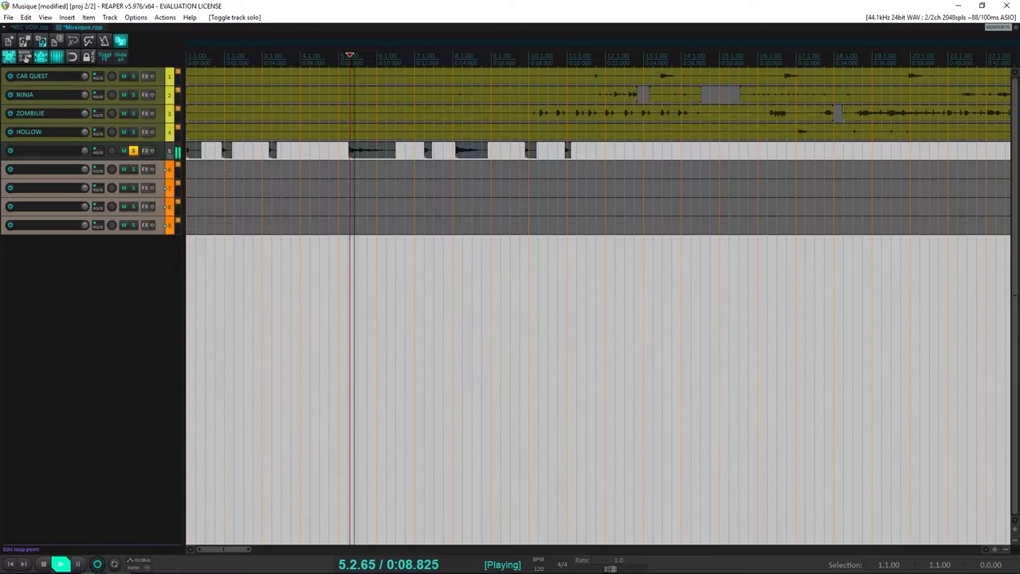
key(space)
click(346, 60)
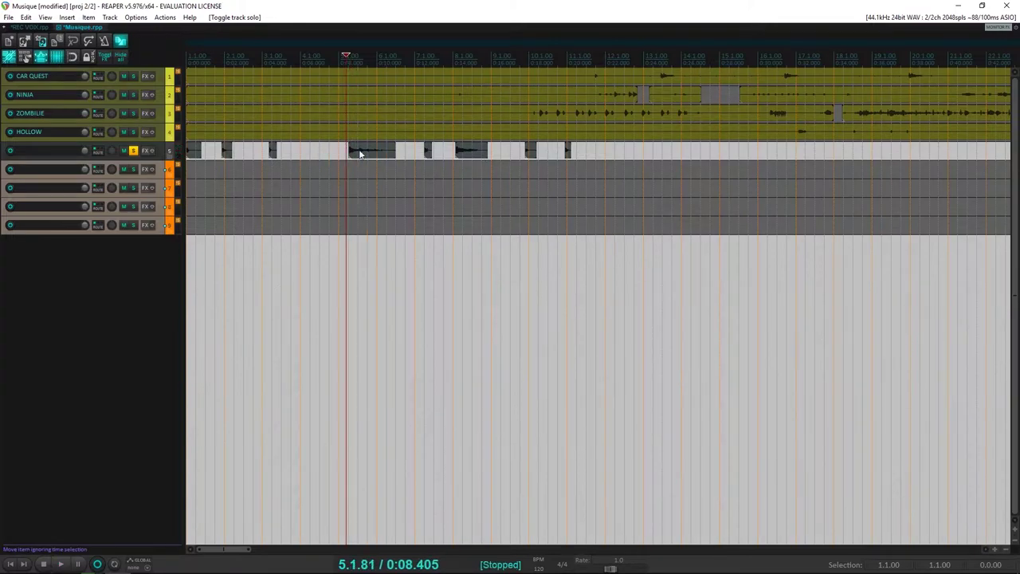
Move track 5's hits from about 0:08.6, 0:12.6, 0:14 and 0:18 to the start of orange tracks 6 to 9, one per track
drag(361, 160, 191, 169)
drag(429, 154, 174, 185)
click(470, 160)
drag(470, 160, 203, 205)
drag(530, 150, 189, 230)
Add track 10, move track 5's hit from about 0:20 to its start, and colour the track orange
double_click(161, 231)
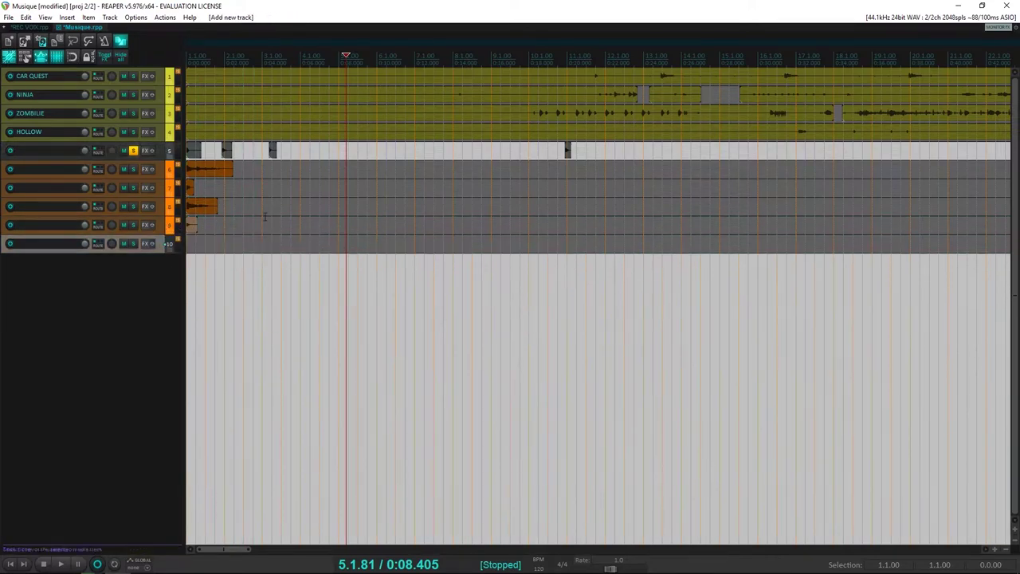
drag(568, 152, 166, 244)
click(160, 243)
key(c)
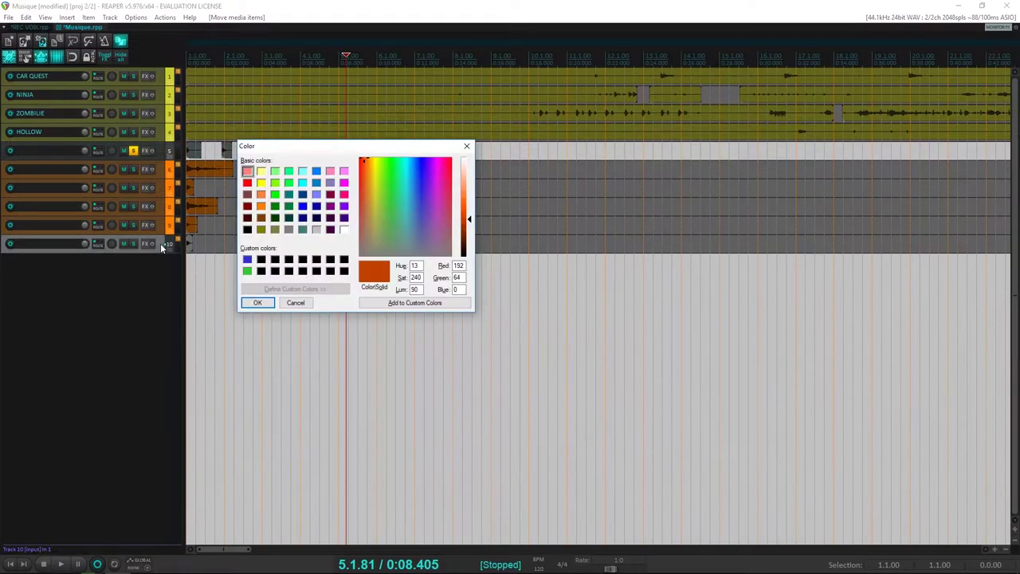
click(261, 207)
click(257, 304)
Return to the project start, enlarge the tracks and examine the waveforms of the hits on tracks 5 to 10
key(Home)
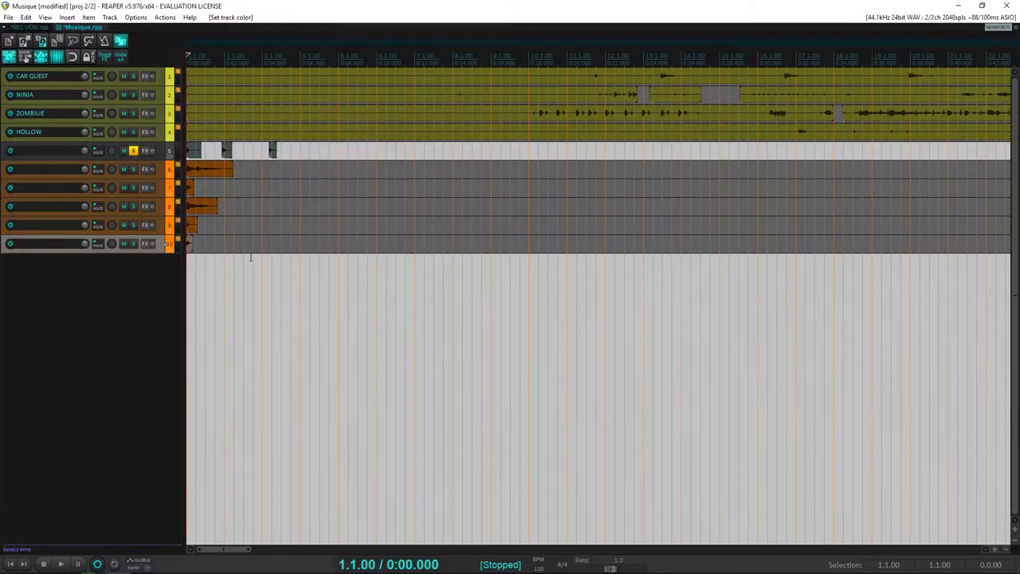
scroll(185, 238, up, 3)
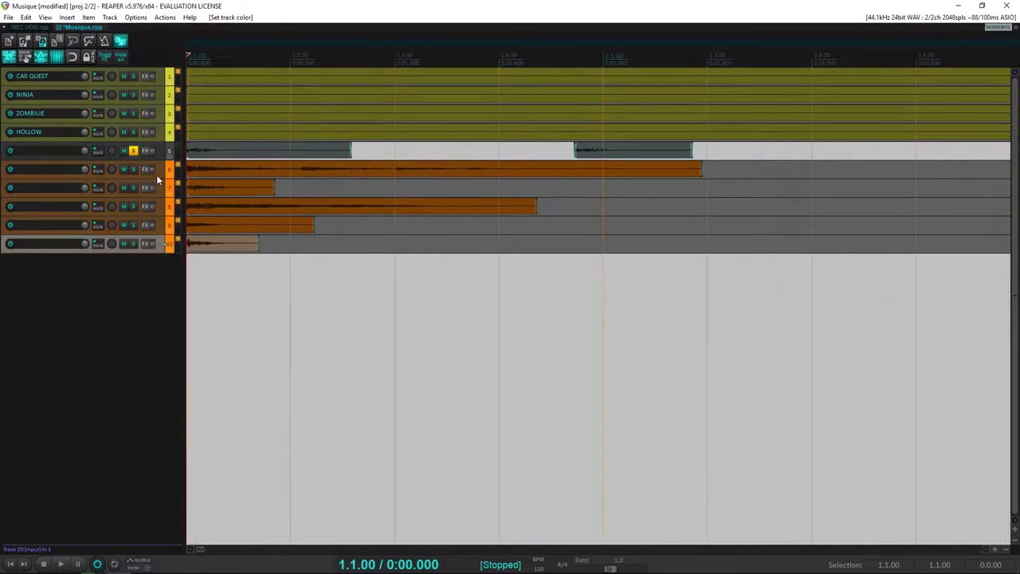
drag(156, 178, 171, 237)
scroll(256, 206, up, 3)
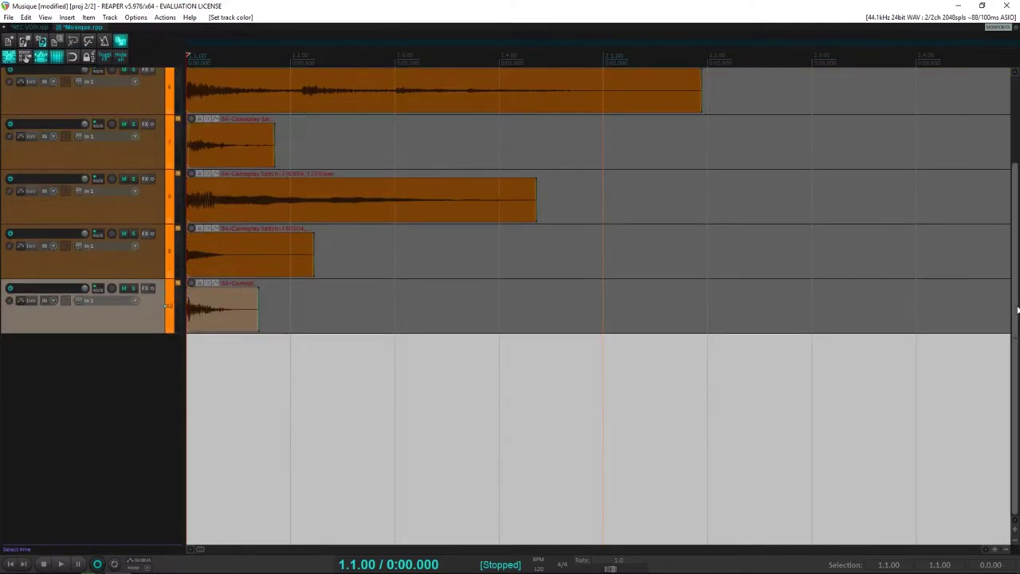
drag(1016, 307, 1016, 288)
scroll(431, 441, up, 10)
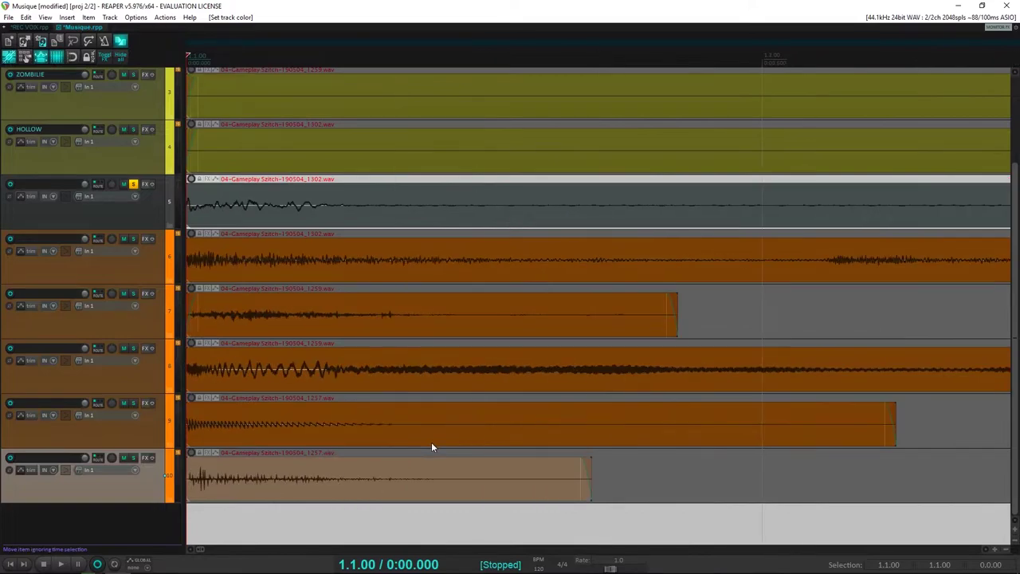
scroll(277, 363, down, 10)
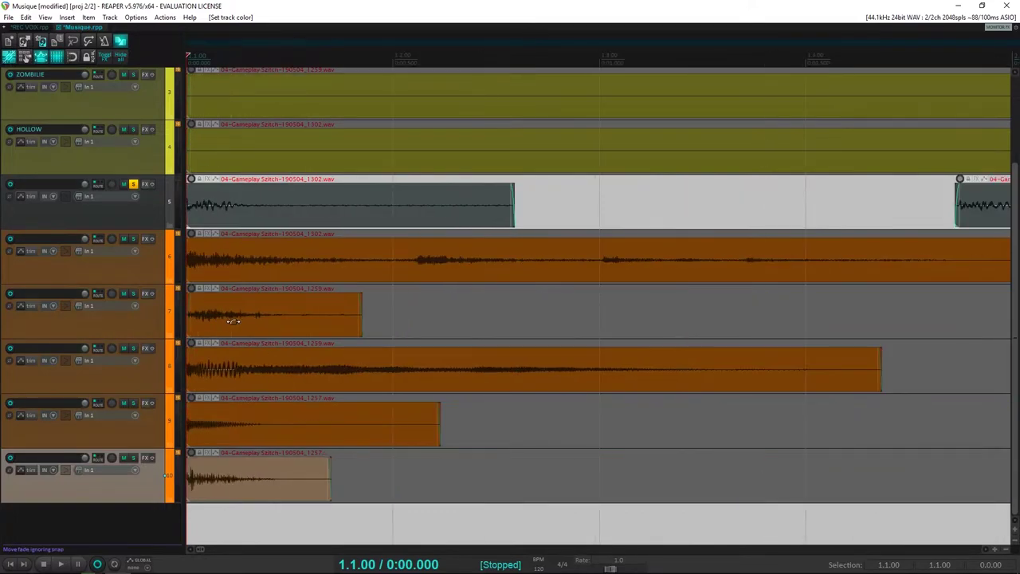
scroll(233, 322, up, 3)
scroll(196, 275, down, 1)
scroll(154, 243, up, 2)
scroll(253, 284, down, 1)
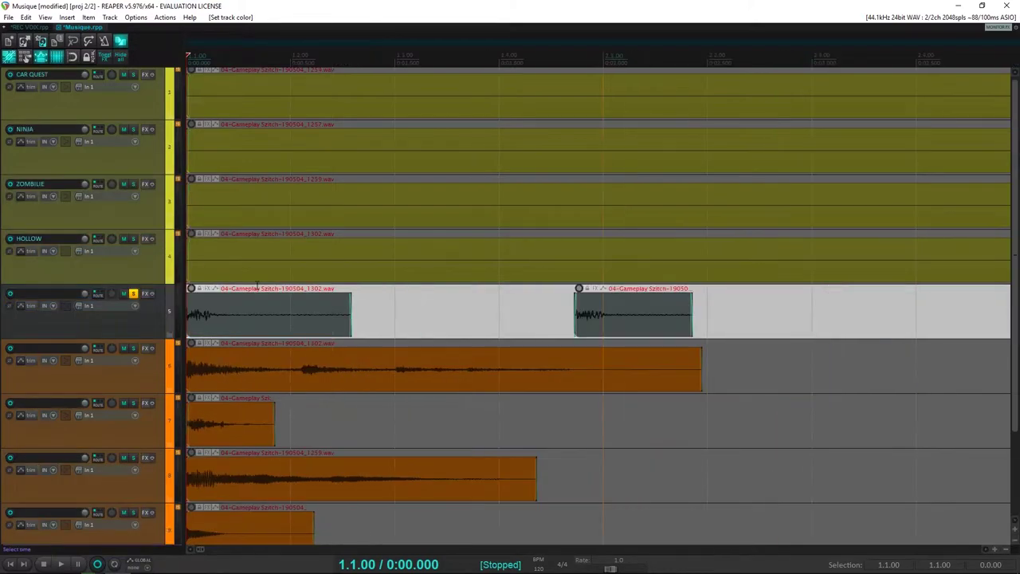
scroll(912, 284, up, 3)
scroll(145, 299, down, 3)
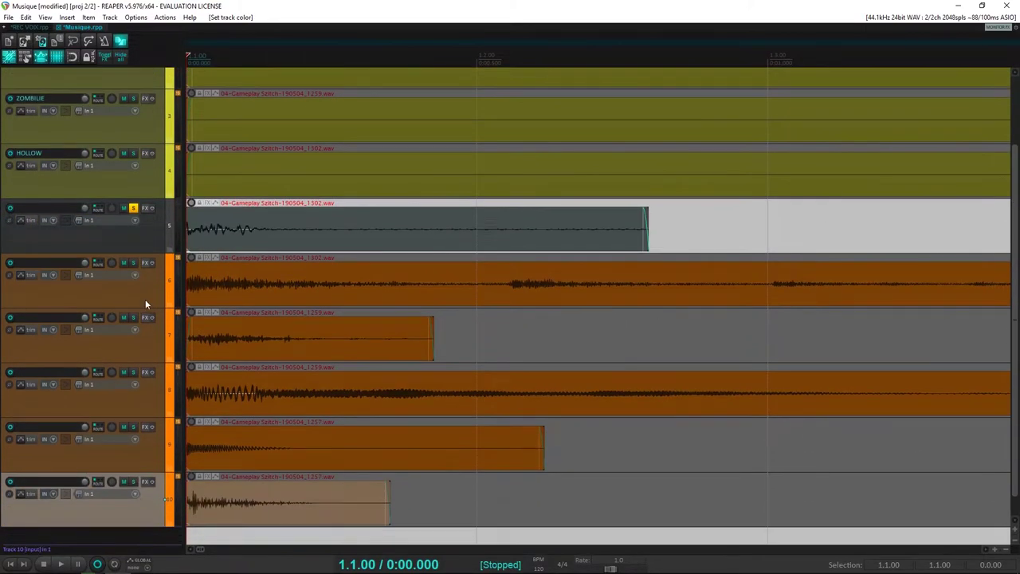
Check the solos of tracks 6 and 7, leave only track 7 soloed and audition its hit
click(133, 263)
click(133, 263)
click(133, 318)
scroll(245, 337, up, 2)
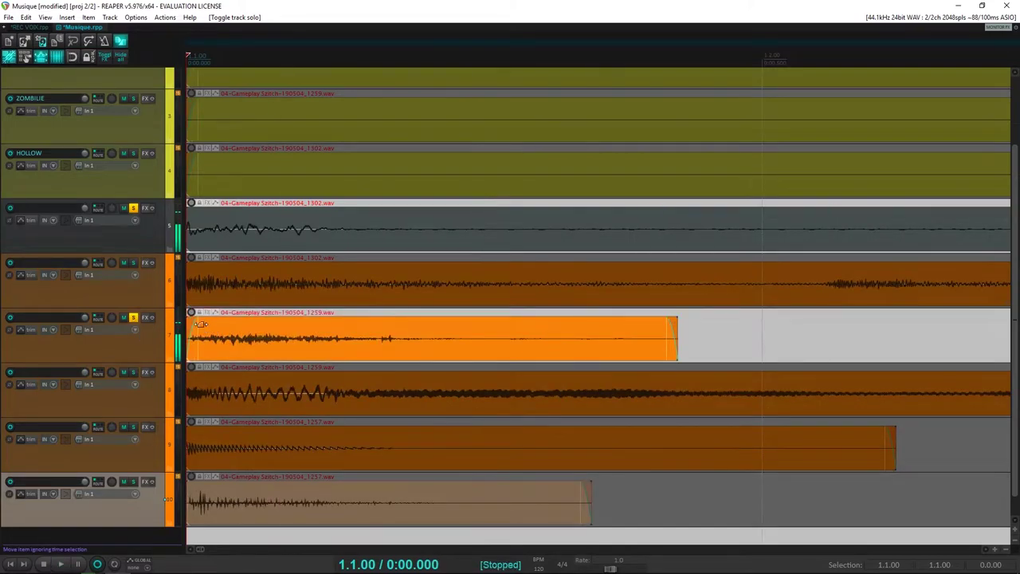
click(213, 331)
click(133, 209)
key(space)
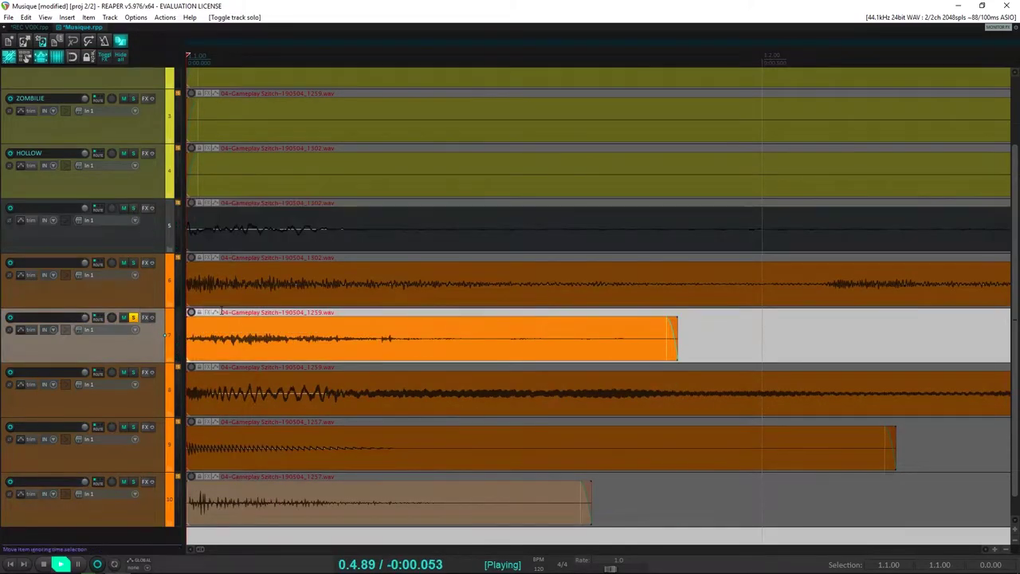
Solo track 8 instead of track 7, audition its hit and clear the solo
click(133, 318)
click(135, 371)
key(space)
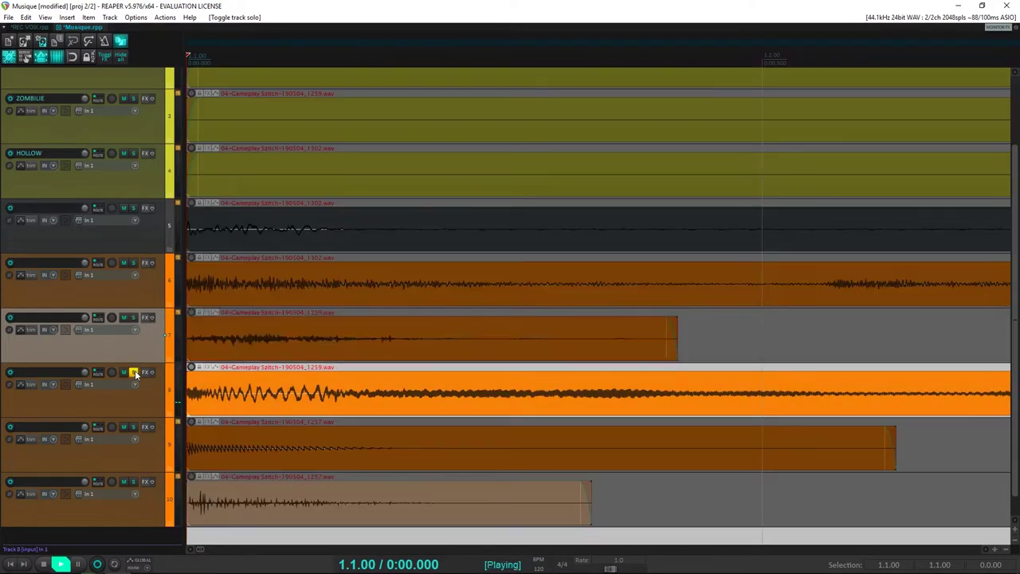
key(space)
key(space)
click(134, 371)
key(space)
Move track 8's hit back to track 5 at about 0:05.6 and remove the emptied track
scroll(194, 373, up, 10)
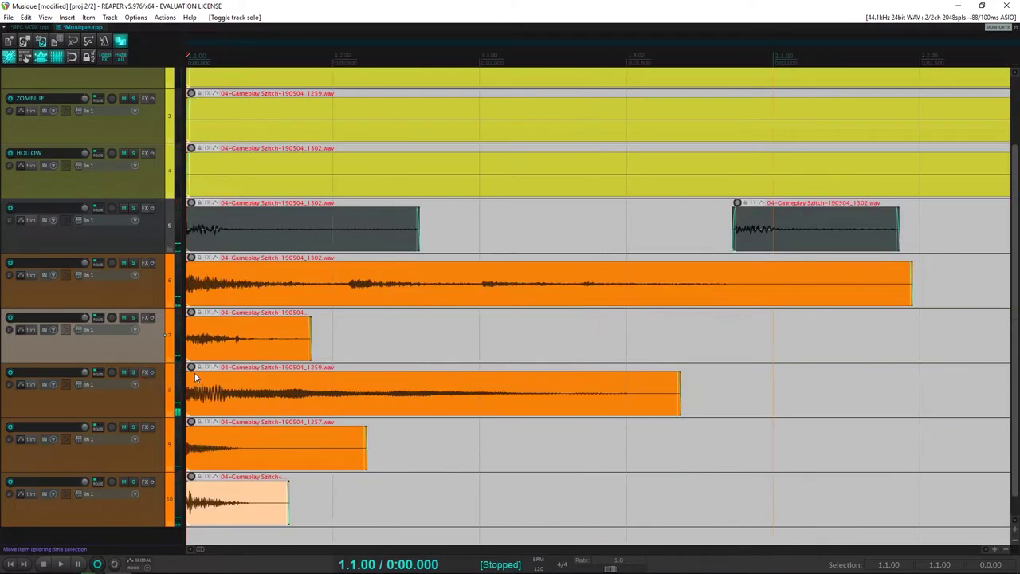
click(222, 404)
drag(222, 405, 518, 244)
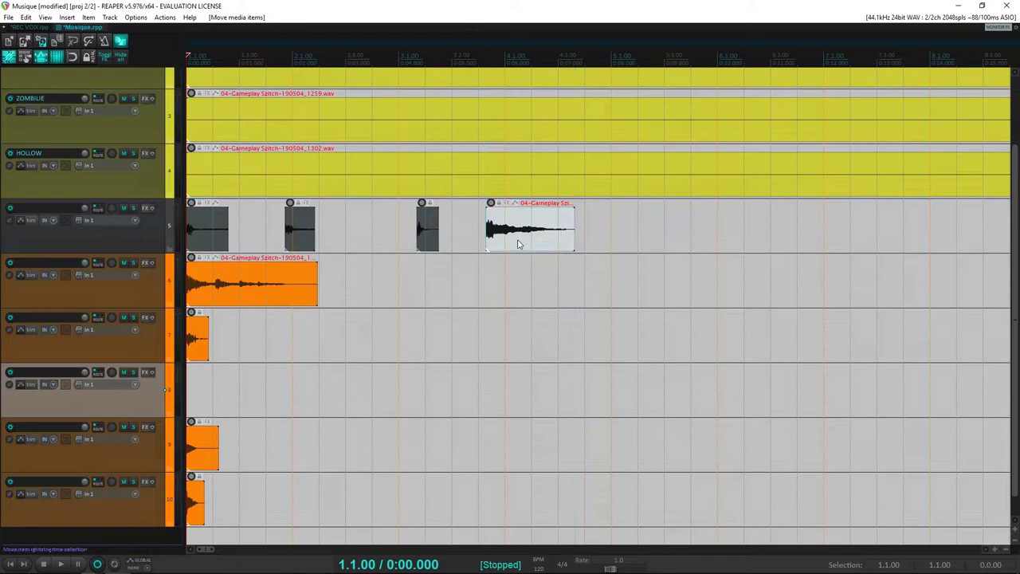
key(Delete)
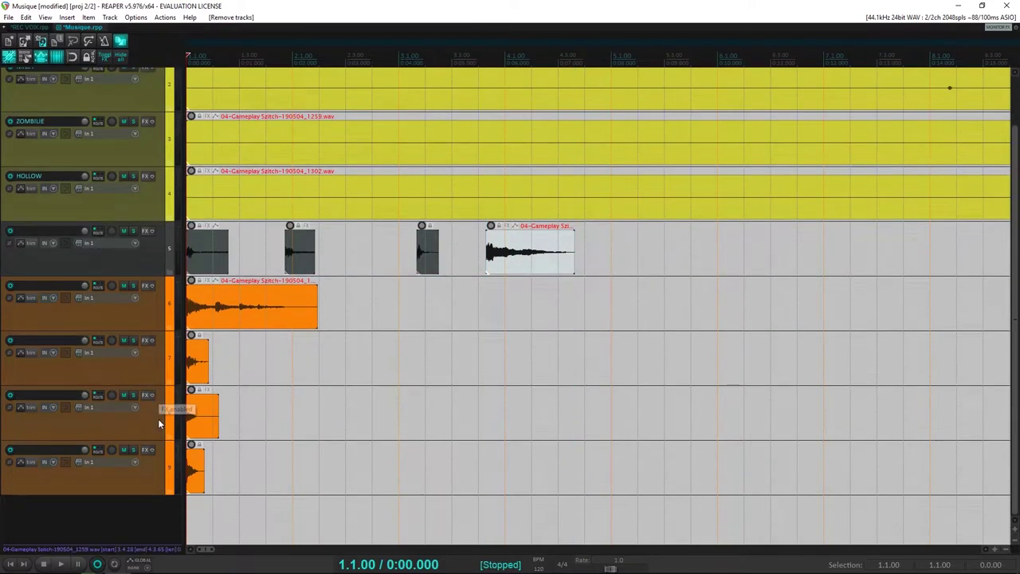
Solo the second-to-last orange track and audition its hit while examining the start of its waveform
click(158, 418)
click(135, 394)
key(space)
scroll(360, 394, up, 5)
key(space)
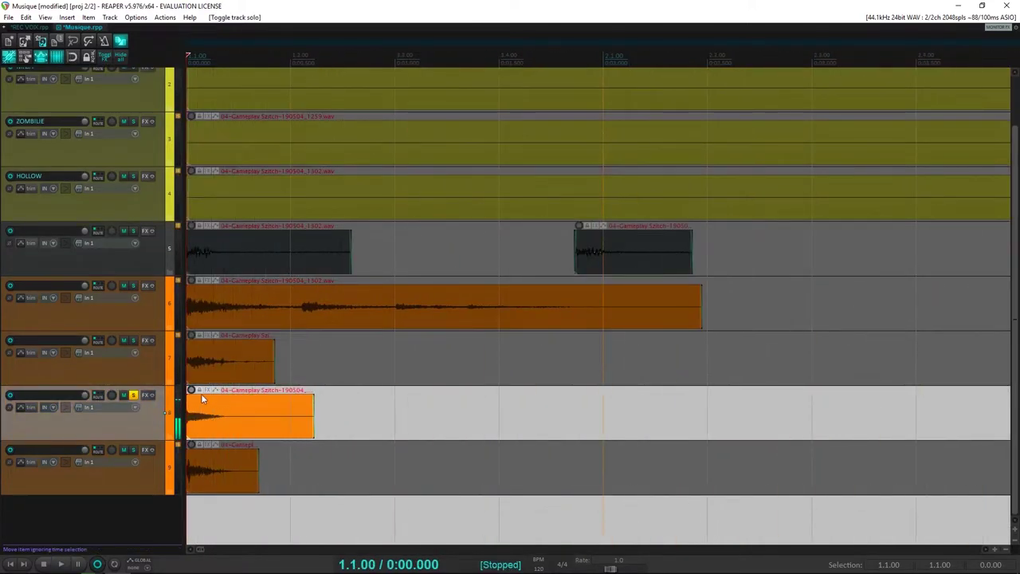
key(space)
scroll(284, 439, up, 4)
key(space)
scroll(284, 438, up, 5)
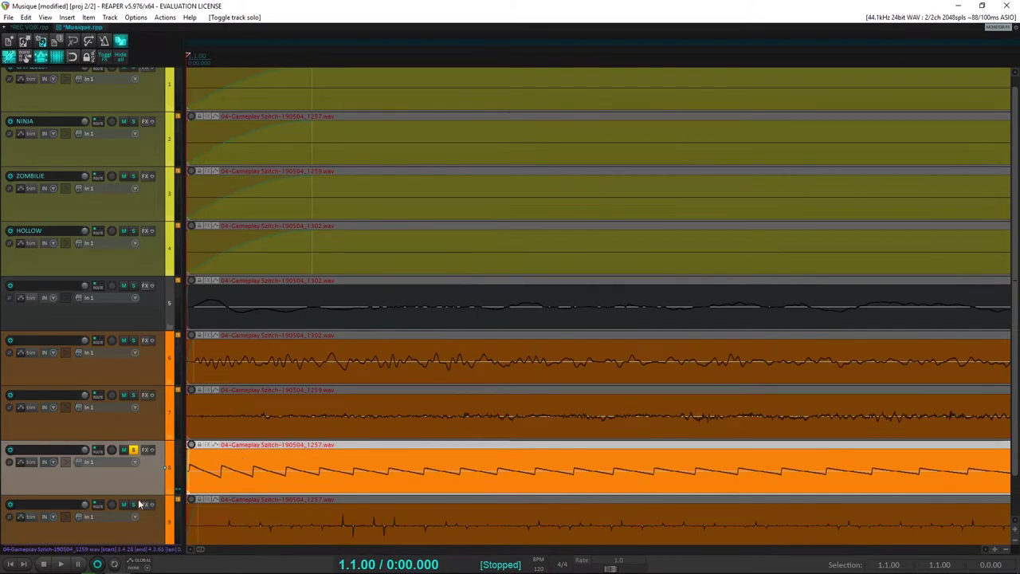
Solo the last orange track instead of track 8 and audition its hit
click(134, 504)
click(133, 449)
key(space)
key(space)
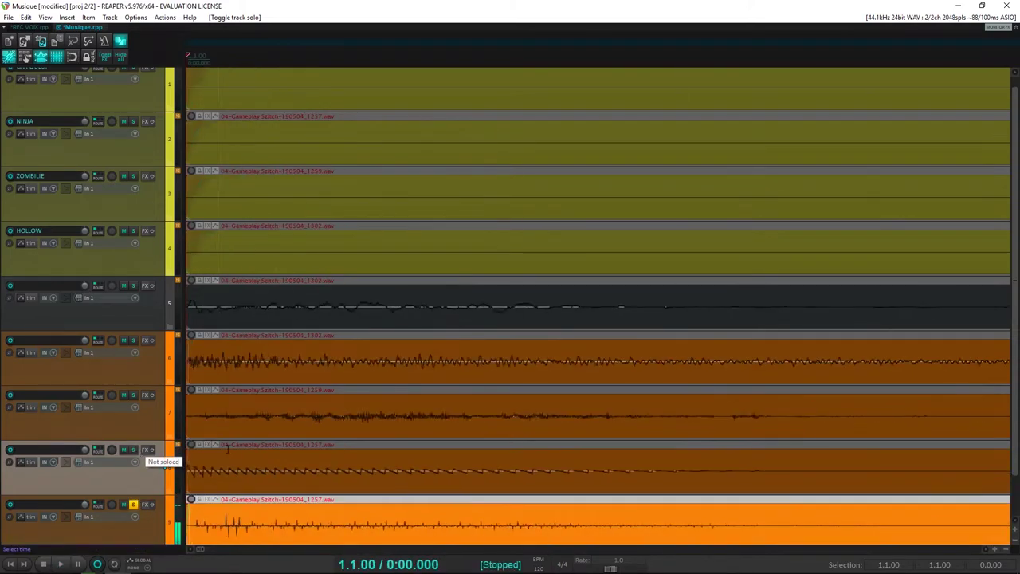
Enlarge track 9 and split its hit in the silence just before the first transient, at about 0:00.003
scroll(824, 371, down, 5)
scroll(1006, 332, down, 1)
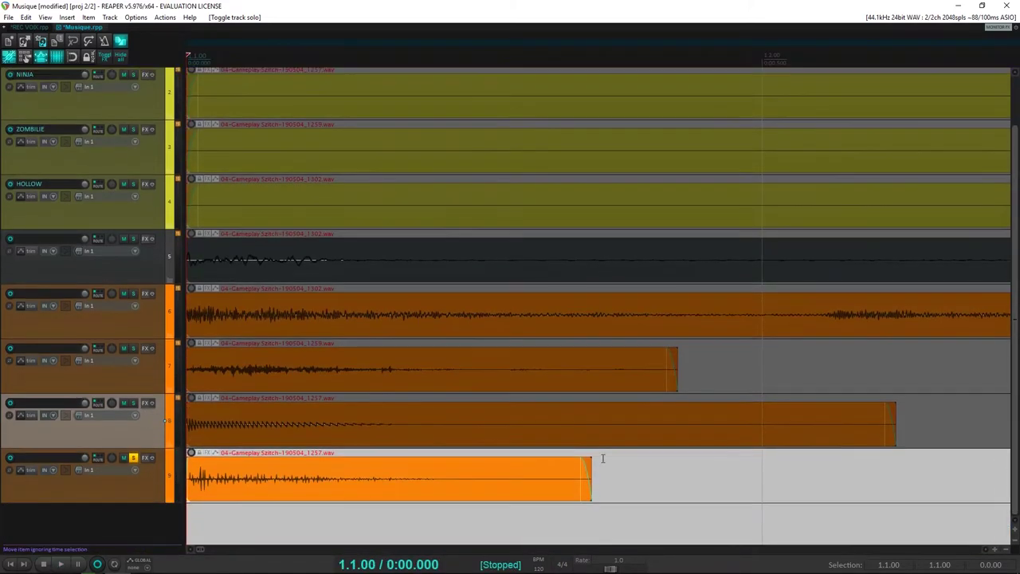
scroll(239, 493, up, 5)
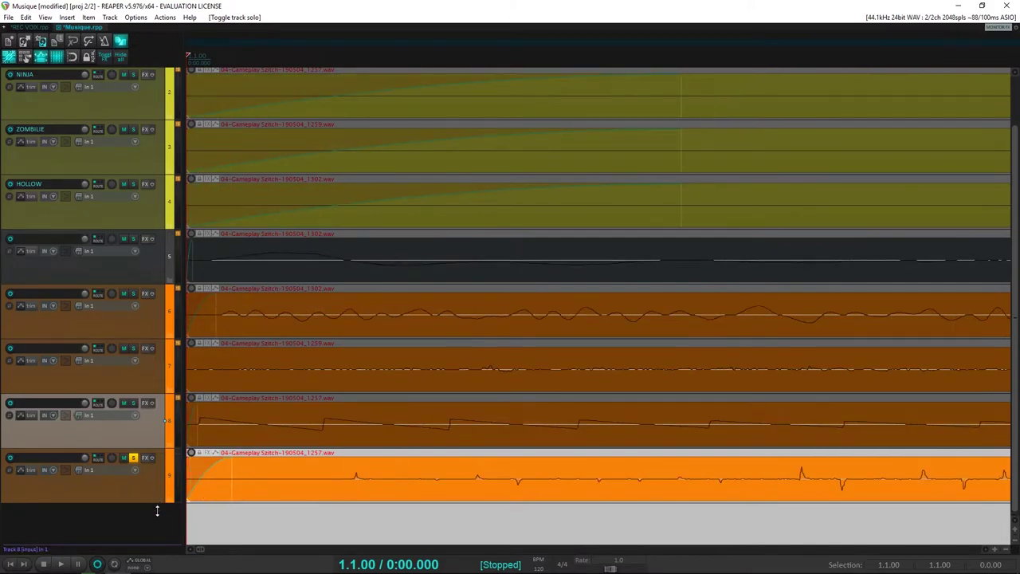
drag(157, 511, 151, 533)
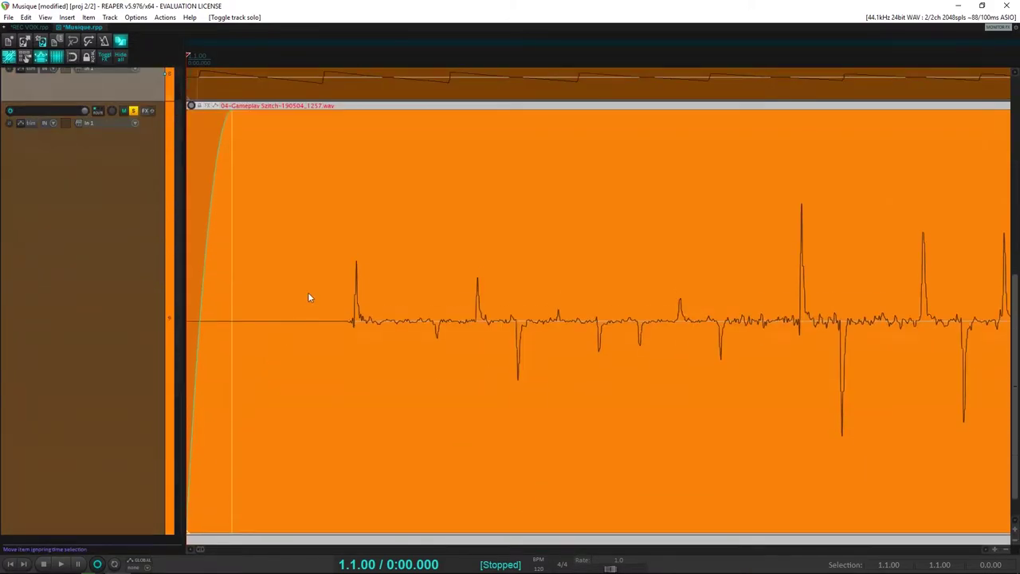
click(346, 258)
scroll(355, 257, up, 5)
click(576, 333)
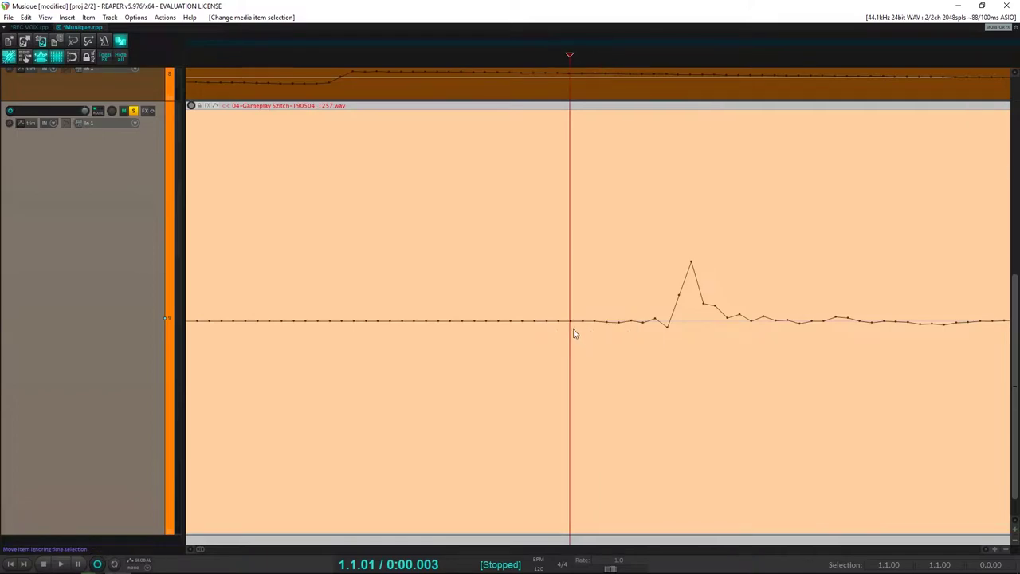
key(s)
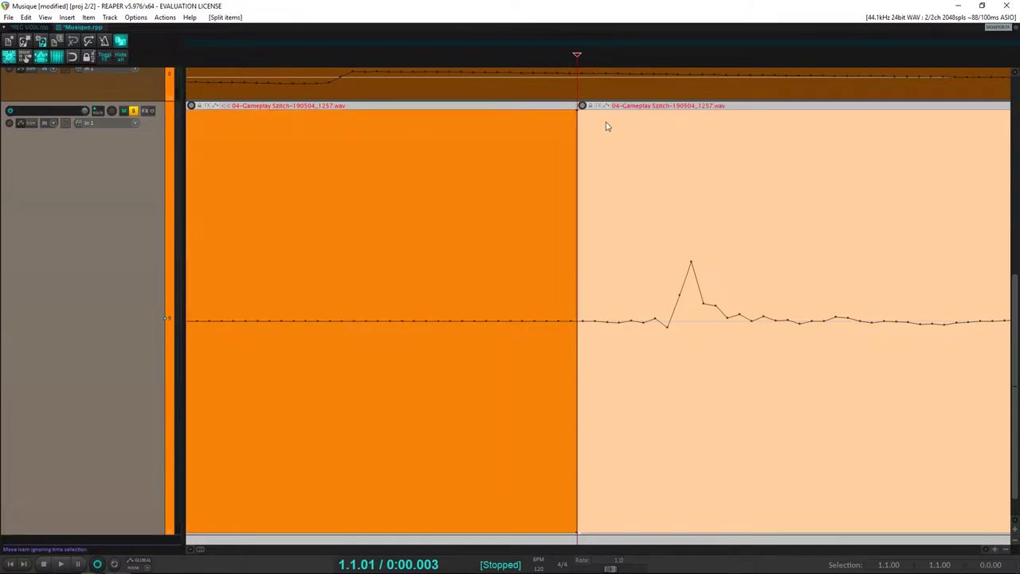
Add a very short fade-in at the new start of track 9's hit and delete the silent piece before it
drag(580, 115, 610, 114)
click(463, 239)
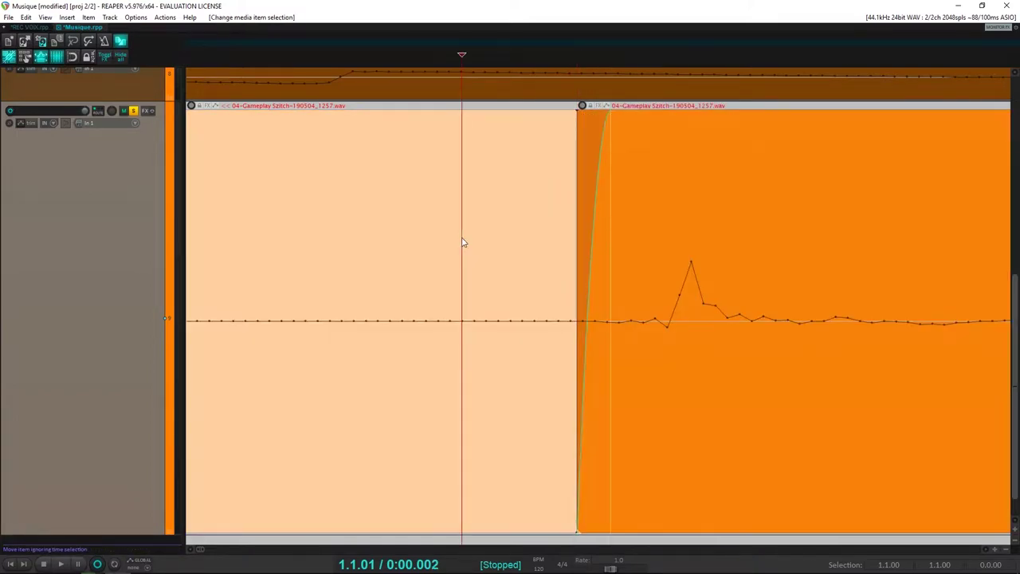
key(Delete)
Move track 9's trimmed hit to the project start and audition it from there
scroll(463, 238, down, 8)
drag(482, 271, 148, 335)
scroll(199, 330, down, 3)
key(w)
key(space)
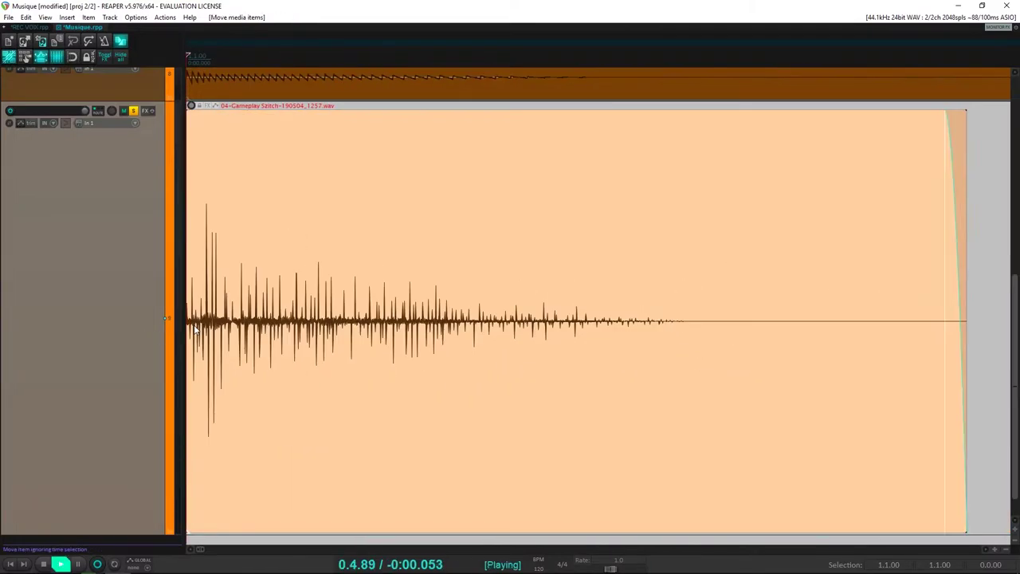
key(space)
key(space)
key(space)
scroll(449, 279, up, 3)
scroll(415, 293, down, 4)
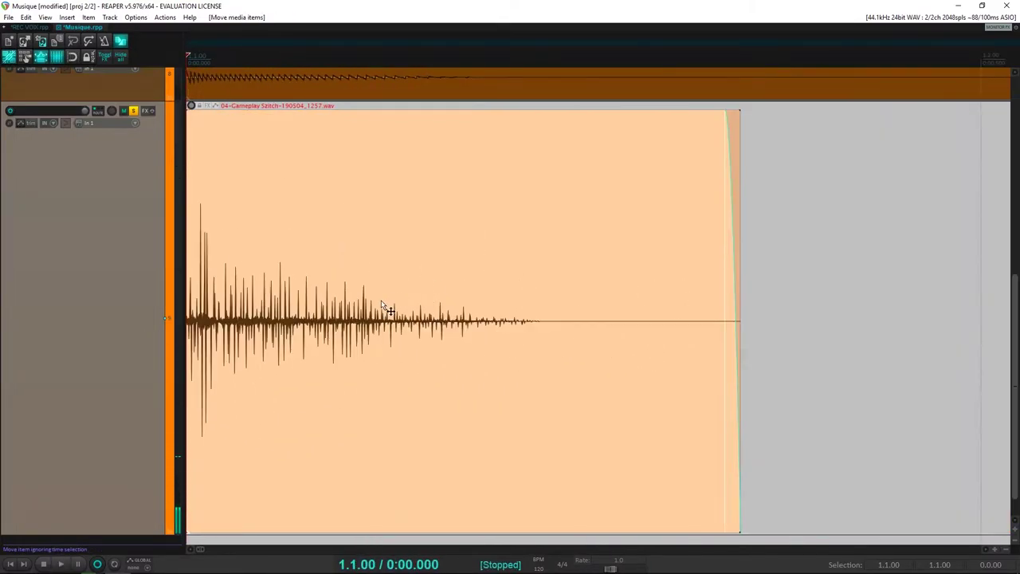
Shift track 9's hit to about 0:00.1, audition it and examine the gap before its attack
drag(321, 305, 476, 306)
key(space)
key(space)
key(space)
key(space)
scroll(449, 298, down, 5)
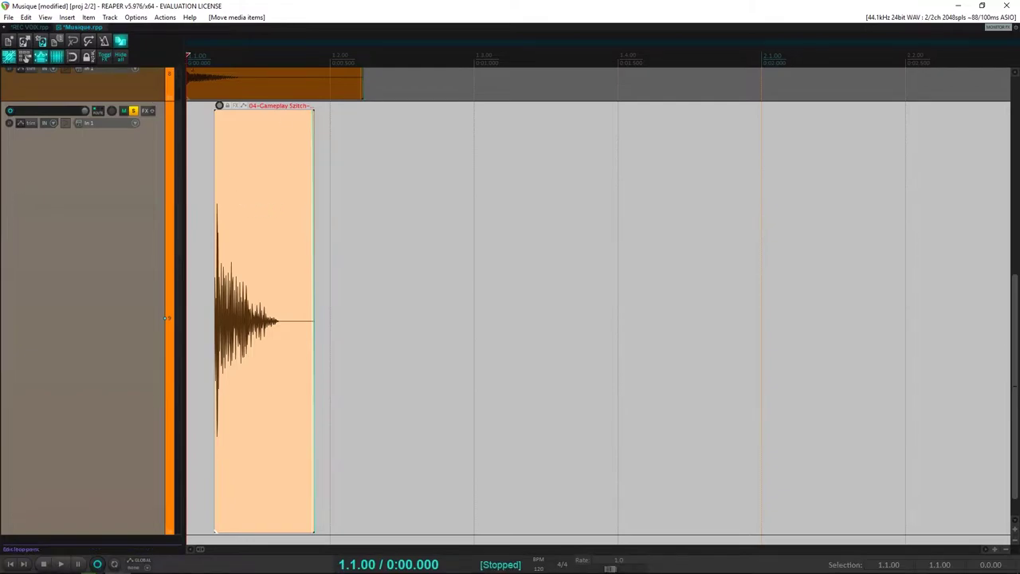
scroll(192, 151, up, 8)
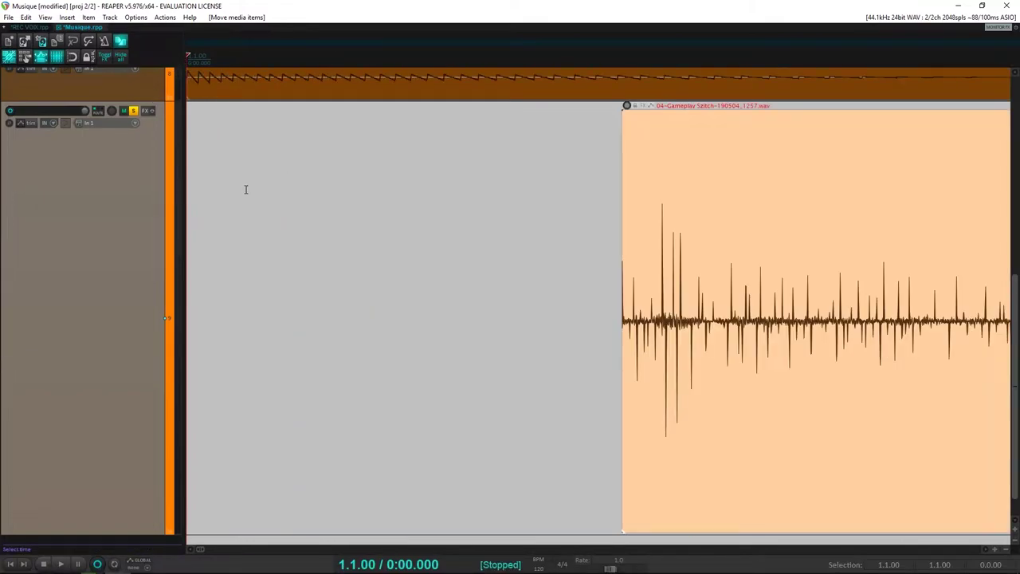
scroll(295, 239, down, 5)
scroll(294, 260, up, 4)
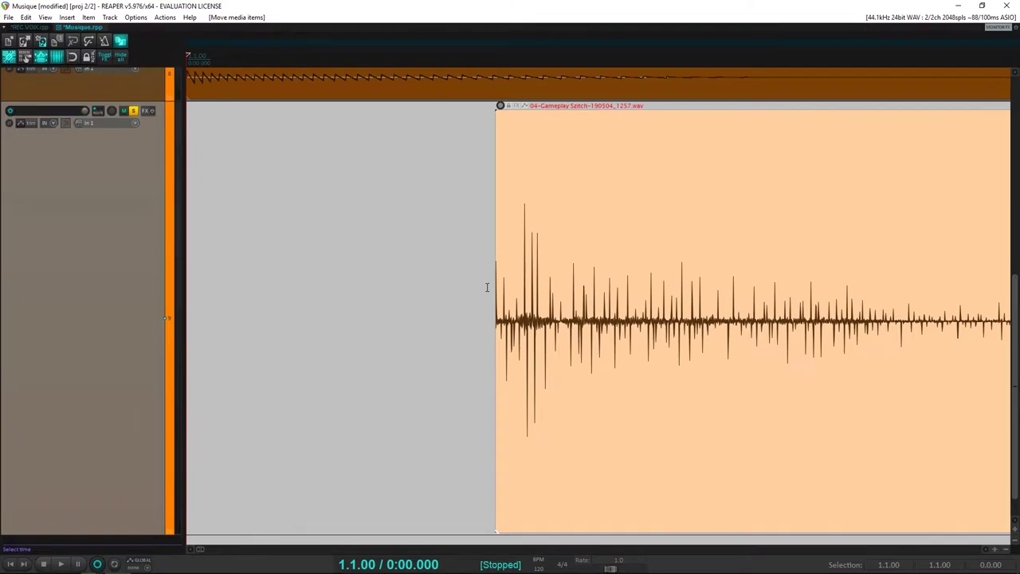
scroll(512, 295, down, 6)
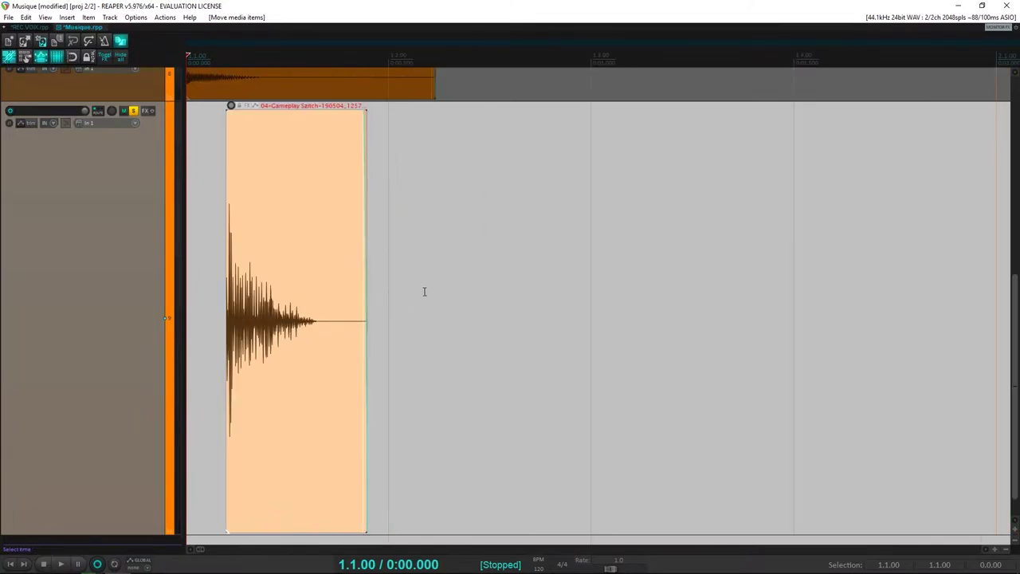
Shift track 9's hit further to about 0:00.34 and audition it again
drag(296, 296, 403, 301)
key(space)
key(space)
key(space)
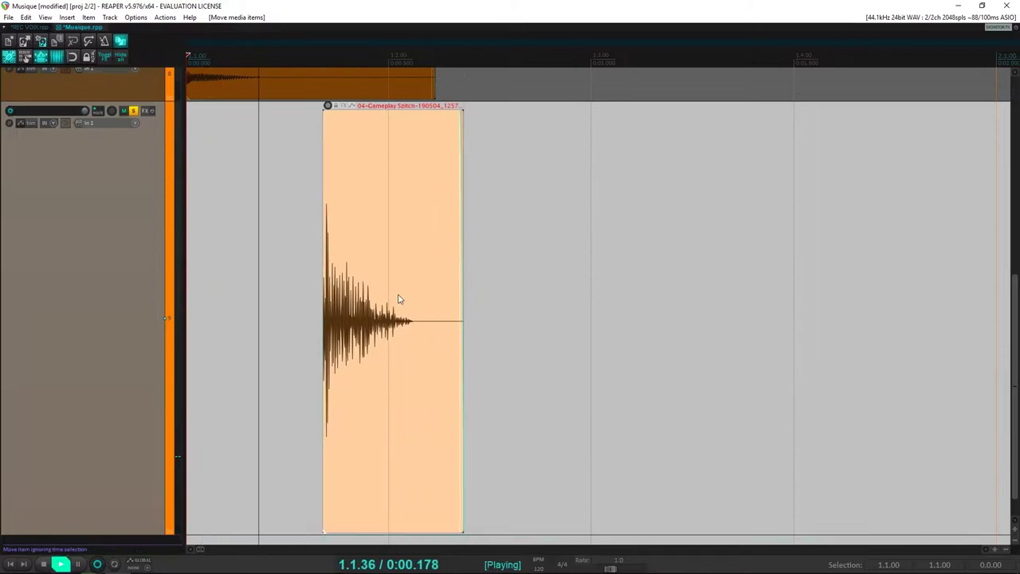
key(space)
Snap track 9's hit to beat 1.2.00 and place the edit cursor at its start
drag(424, 340, 490, 340)
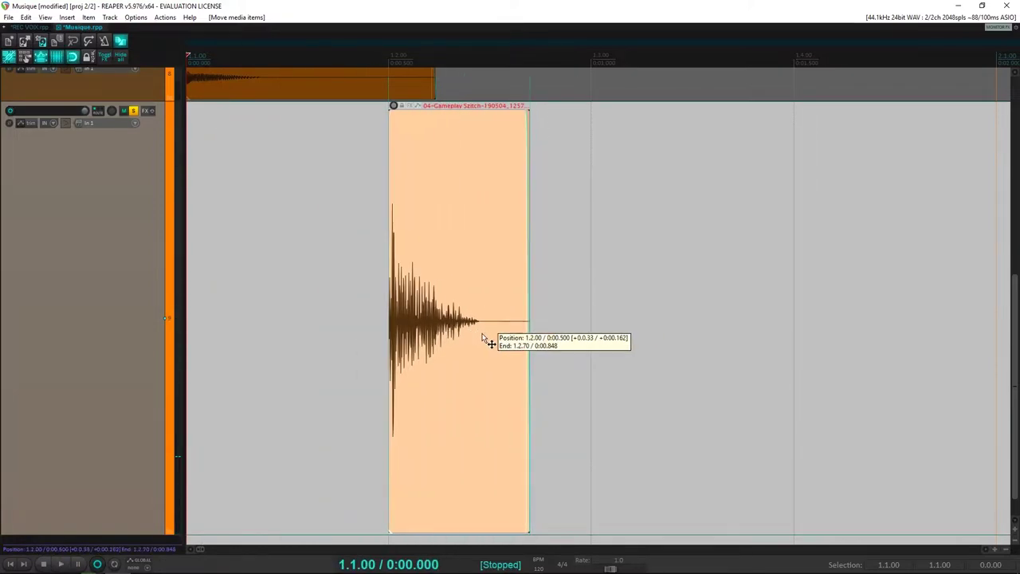
scroll(297, 151, down, 2)
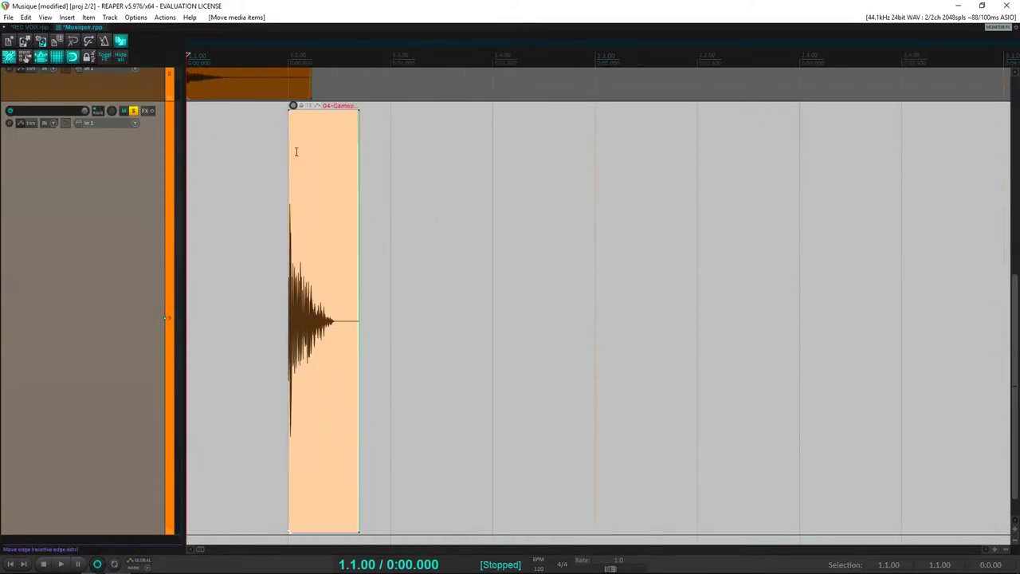
scroll(485, 198, up, 5)
scroll(836, 267, down, 3)
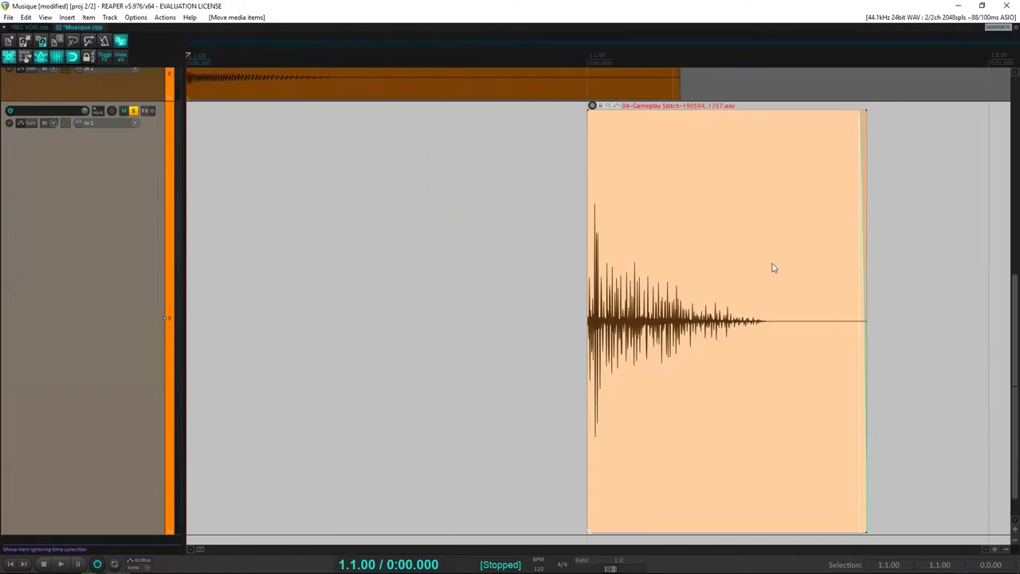
click(588, 241)
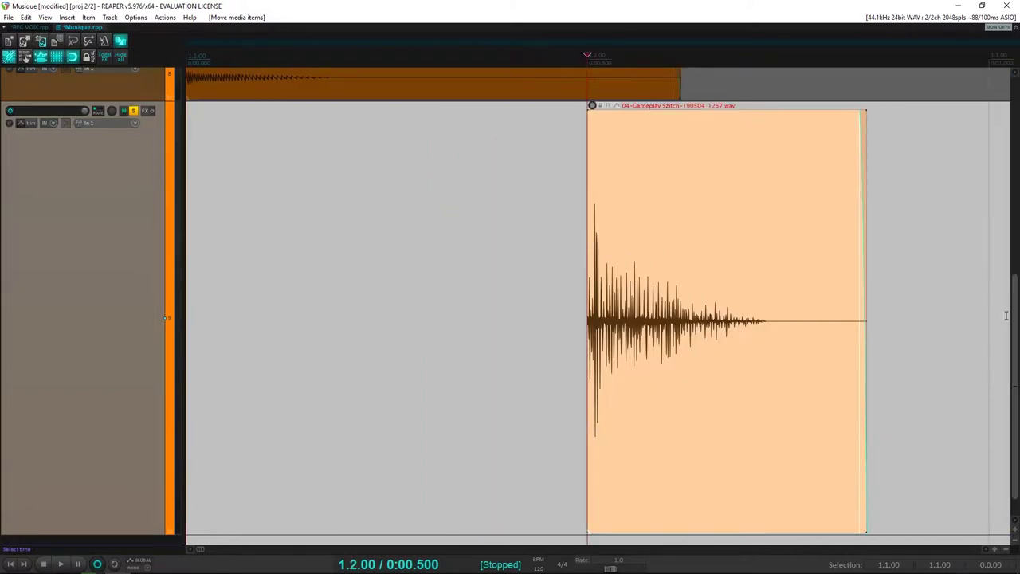
Solo track 8 instead of track 9 and audition its hit from the project start
scroll(1004, 279, up, 4)
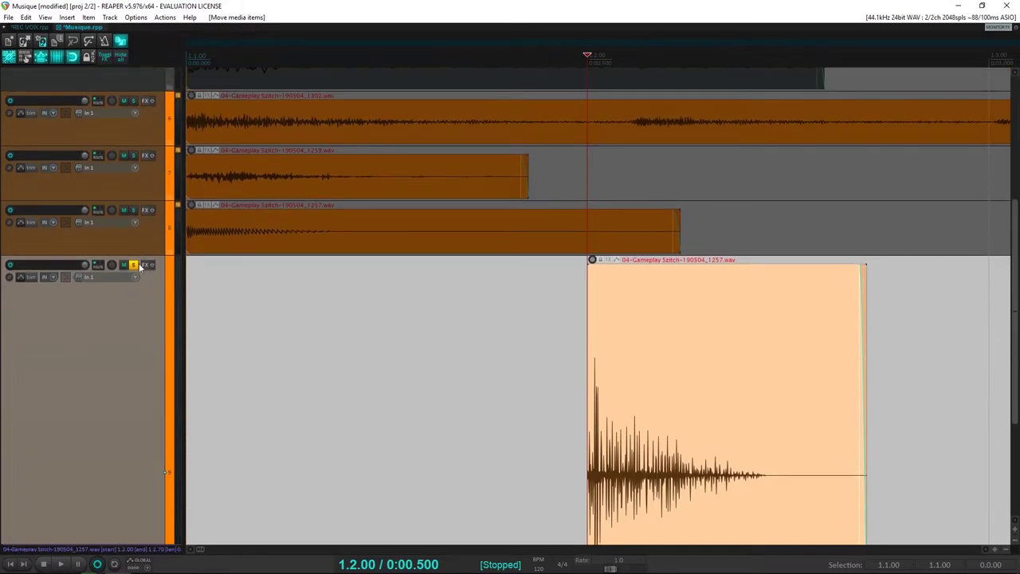
click(134, 212)
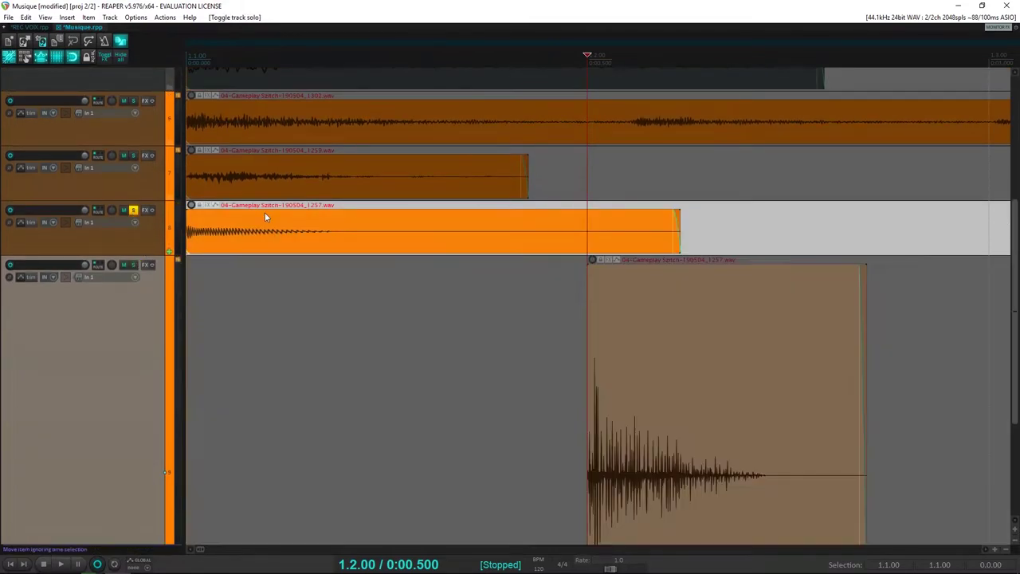
click(215, 235)
key(space)
key(space)
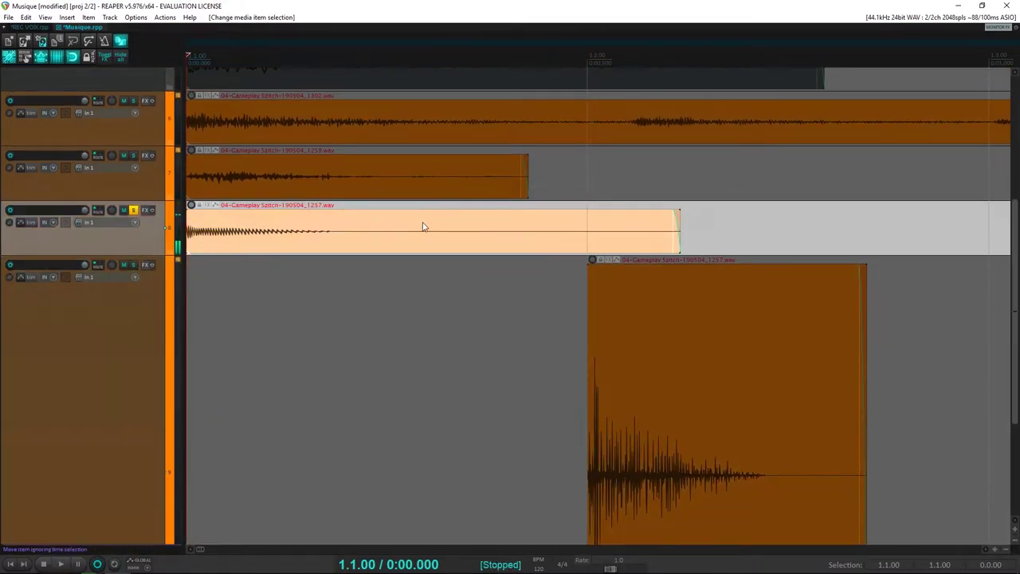
scroll(423, 227, down, 3)
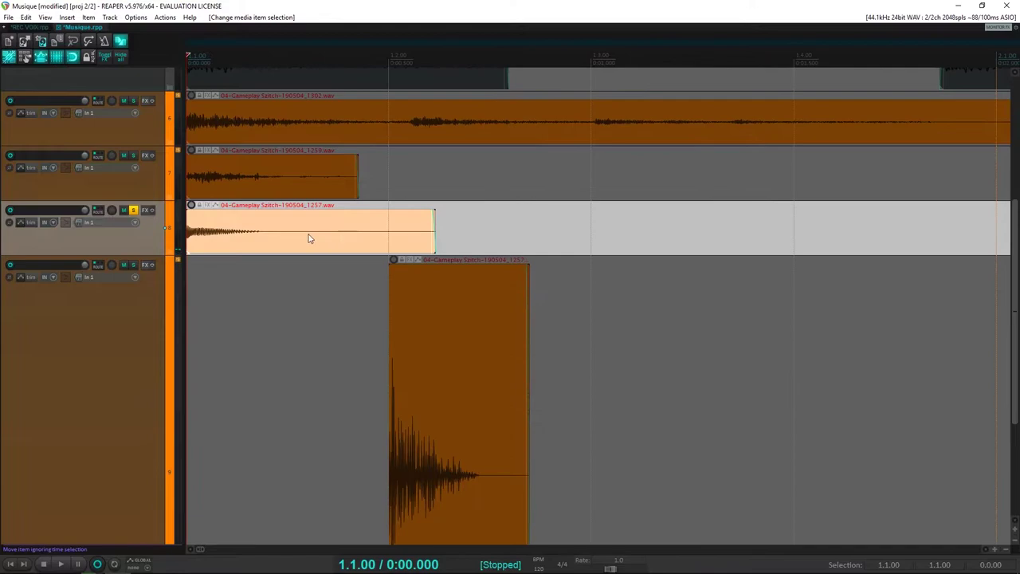
Solo track 7 instead of track 8 and audition its hit
click(134, 210)
click(133, 156)
key(space)
key(space)
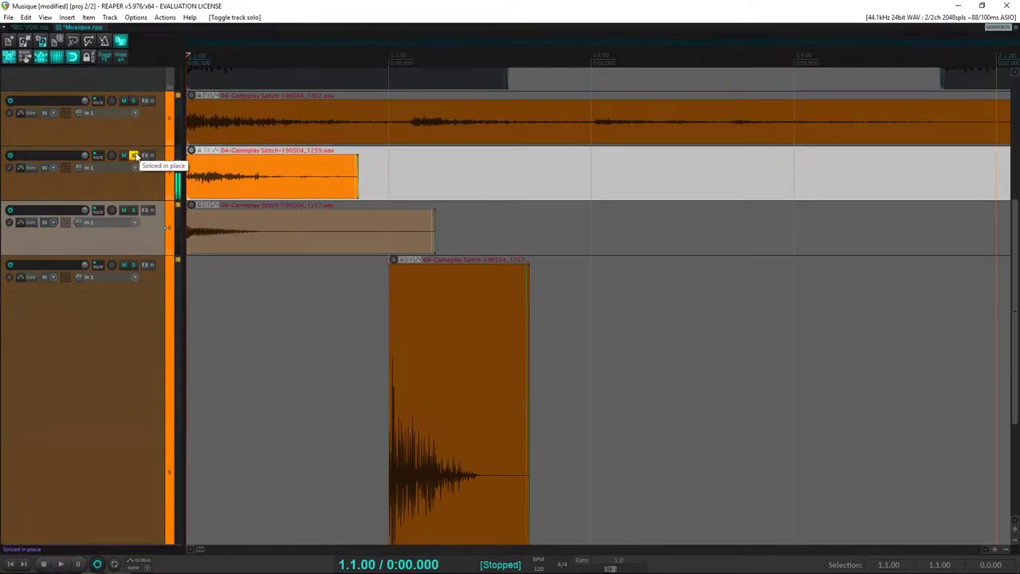
Solo track 6 instead of track 7 and audition its long hit
click(133, 155)
click(134, 101)
scroll(244, 141, down, 4)
key(space)
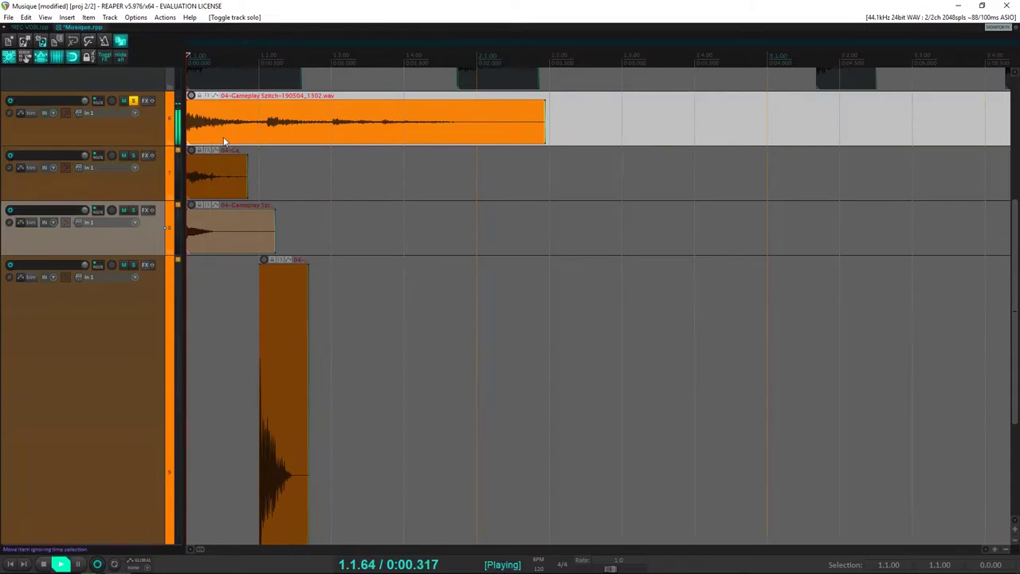
key(space)
Move track 6's hit to beat 1.2.00 and audition it from that beat
drag(212, 132, 271, 114)
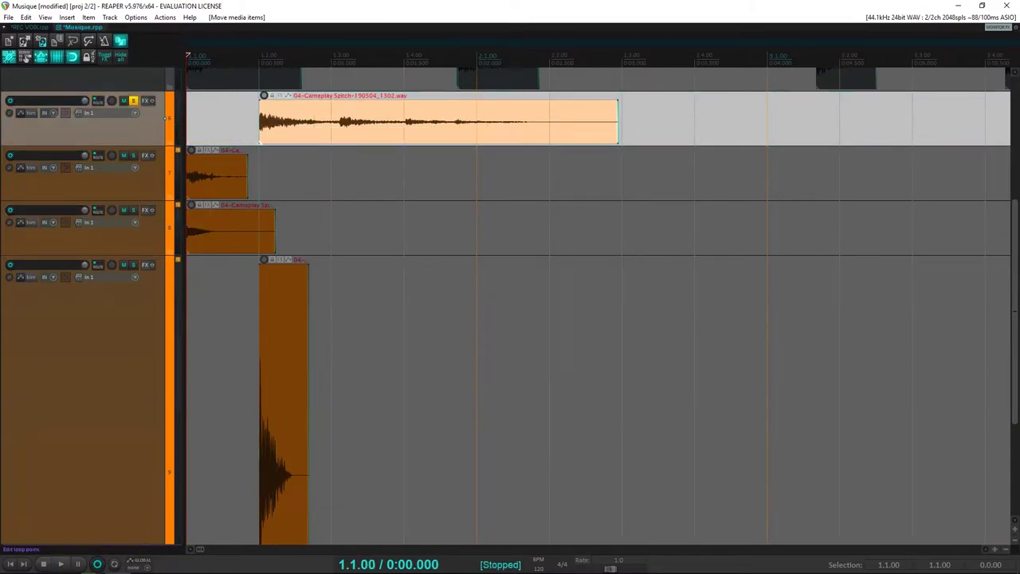
click(259, 61)
key(space)
scroll(343, 119, up, 6)
key(space)
Remove the fade-in from the start of track 6's hit
scroll(557, 146, down, 2)
scroll(624, 114, up, 3)
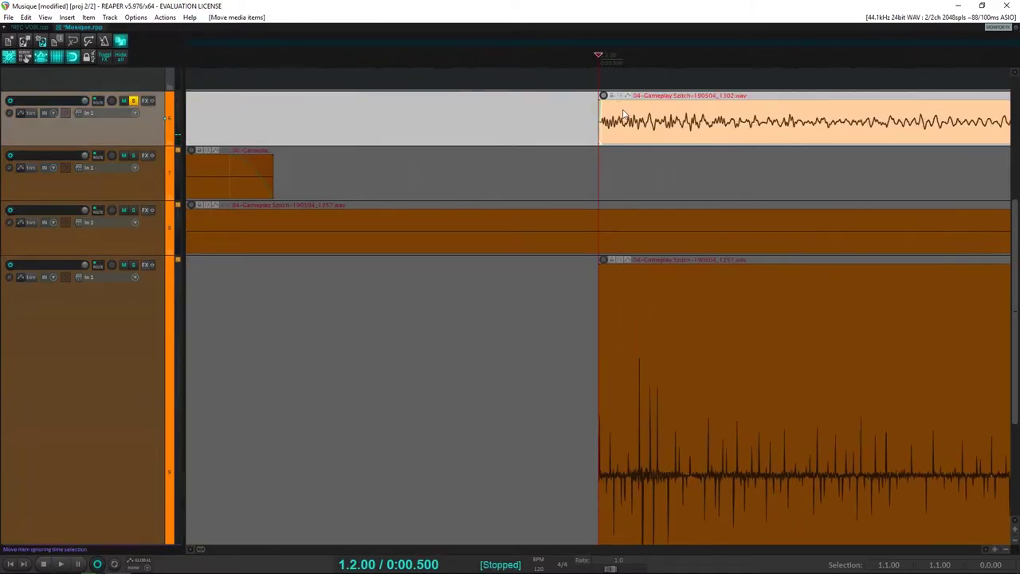
scroll(626, 115, up, 5)
key(ctrl+z)
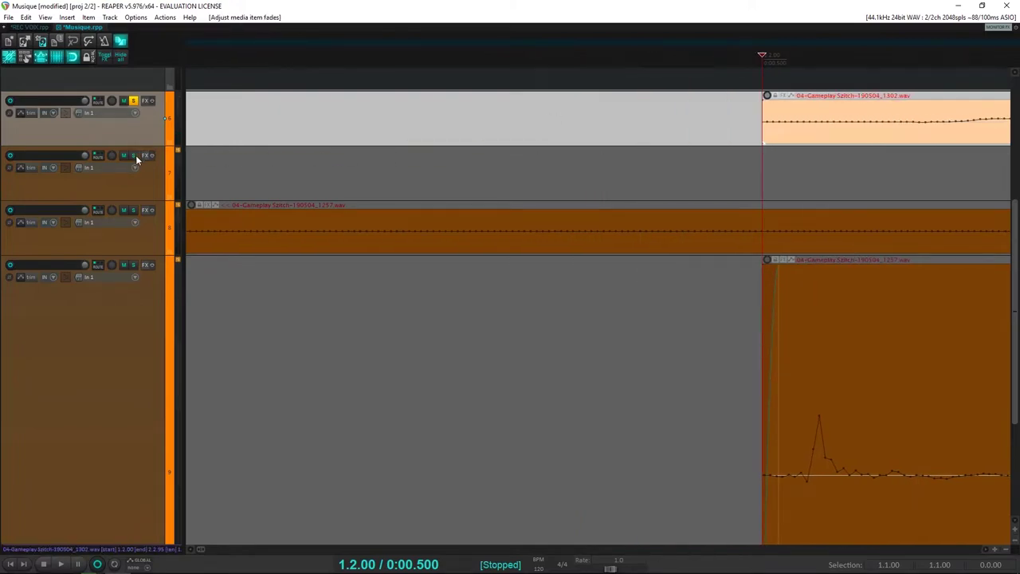
Enlarge track 6 and split its hit in the flat section just before the waveform begins to move
drag(155, 146, 158, 415)
scroll(797, 283, down, 4)
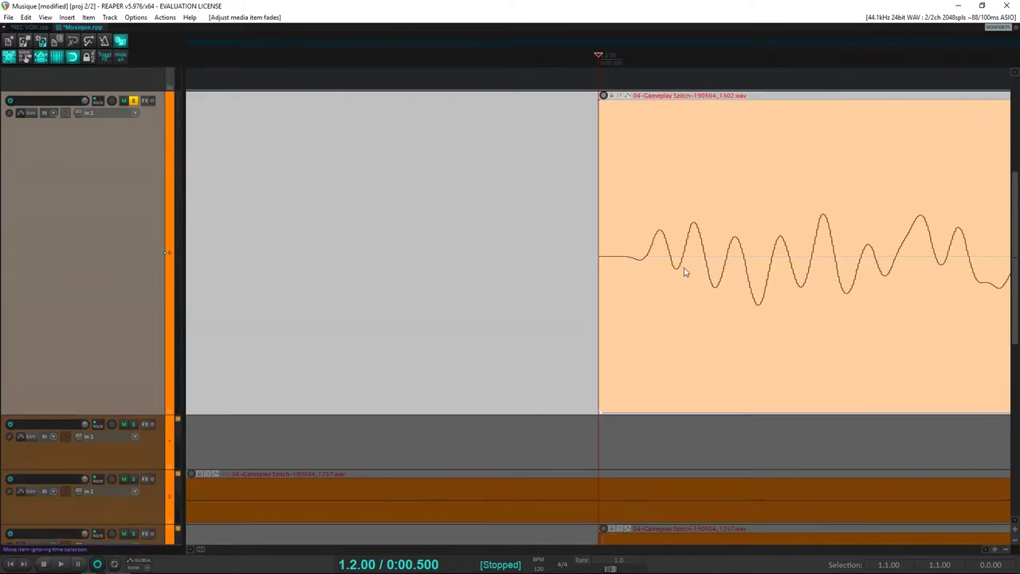
scroll(646, 274, up, 6)
scroll(667, 274, down, 5)
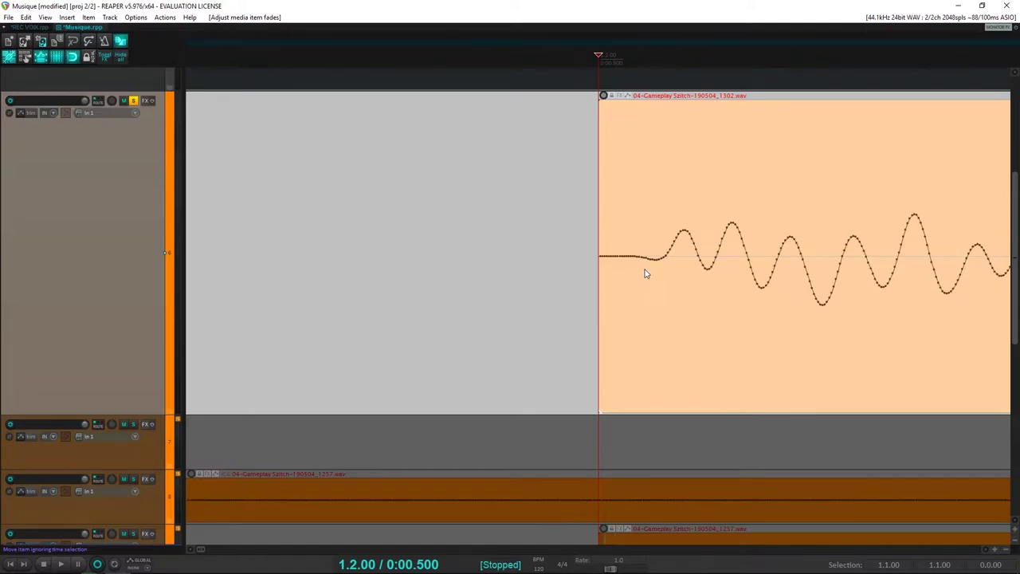
scroll(648, 272, up, 3)
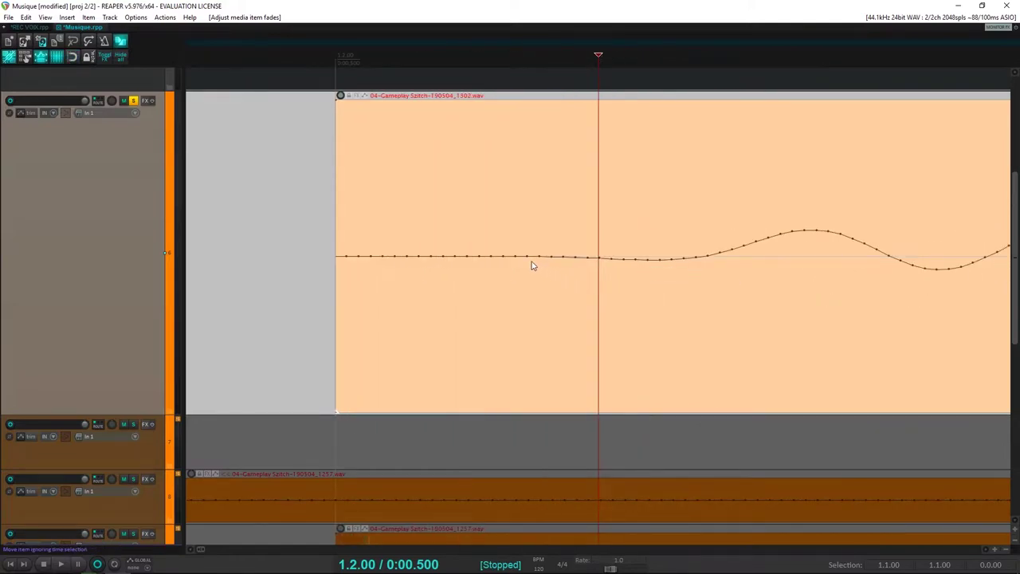
click(496, 264)
click(501, 278)
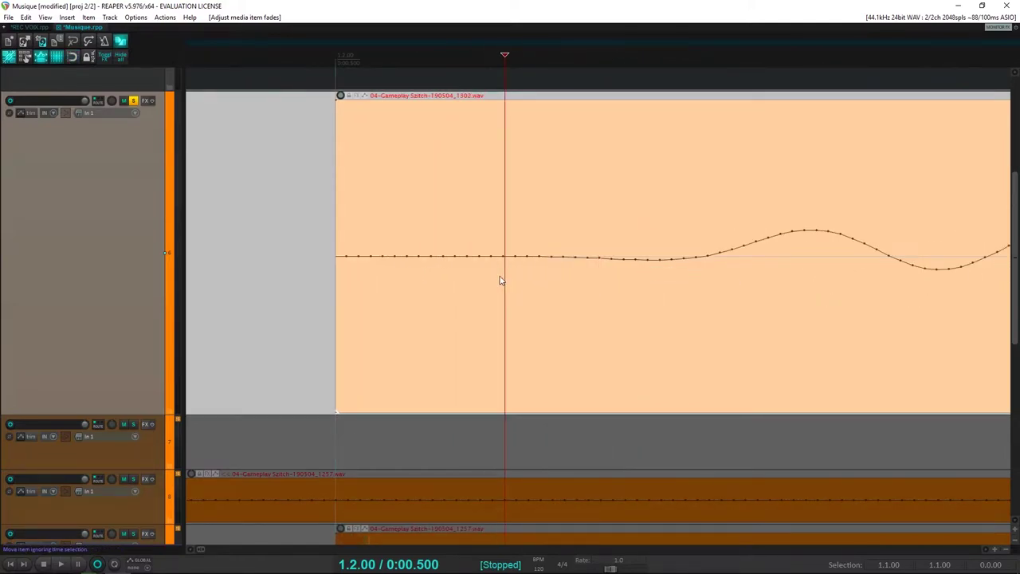
key(s)
Add a very short fade-in at the new start of track 6's hit and delete the silent piece before it
drag(504, 106, 516, 107)
click(482, 153)
key(Delete)
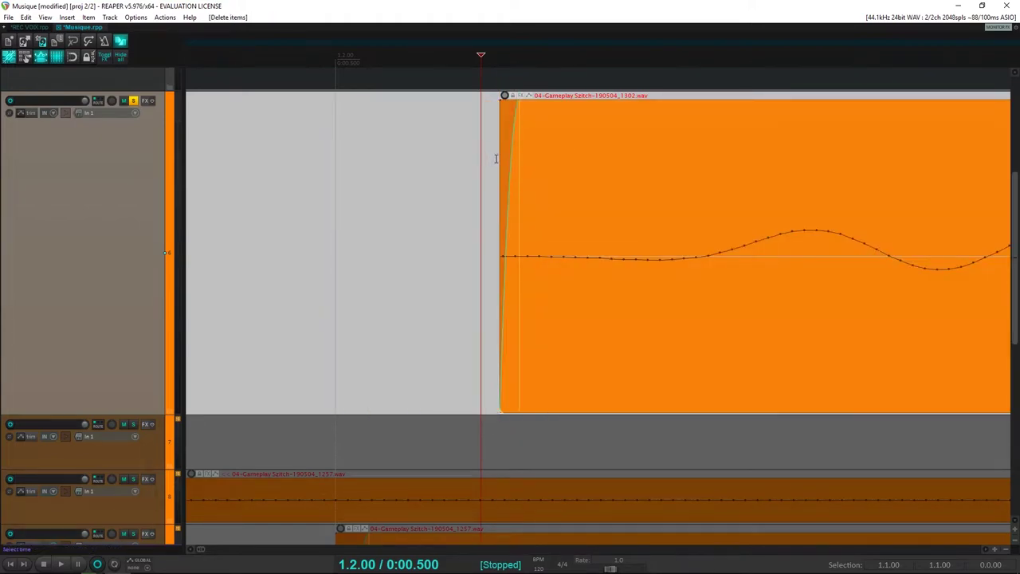
Move track 6's trimmed hit back to beat 1.2.00 and reduce the track heights so all tracks fit
drag(542, 193, 358, 210)
scroll(360, 137, down, 6)
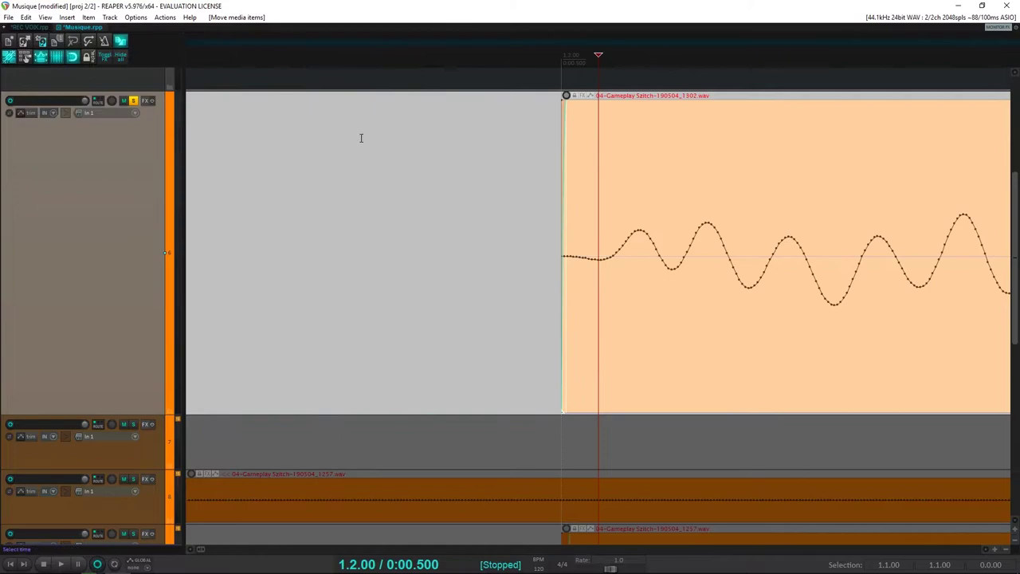
ctrl+scroll(407, 180, down, 2)
scroll(408, 182, down, 5)
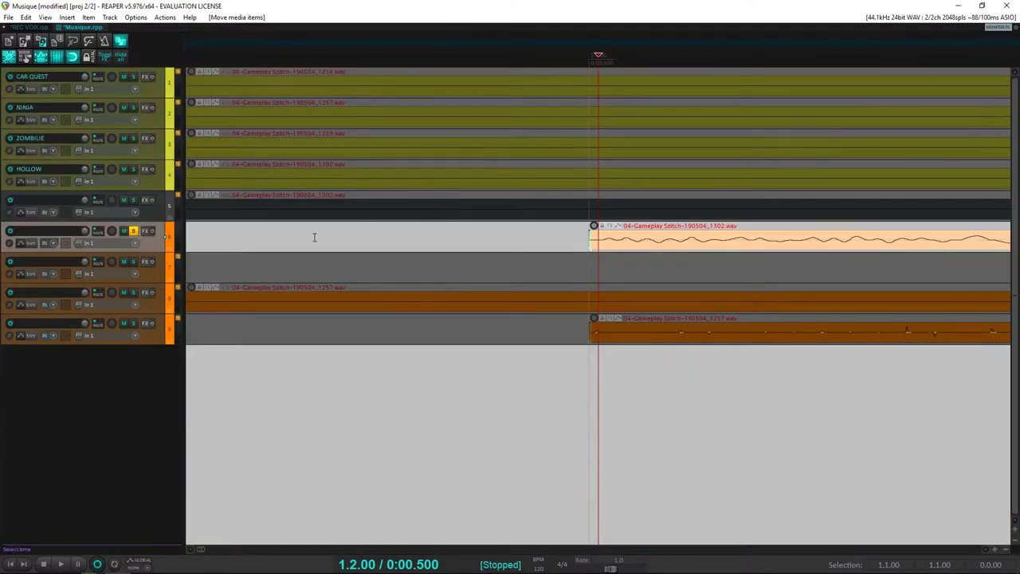
Move the soloed track 6 to the end of the track list and place the edit cursor at beat 1.2.00
drag(157, 257, 165, 348)
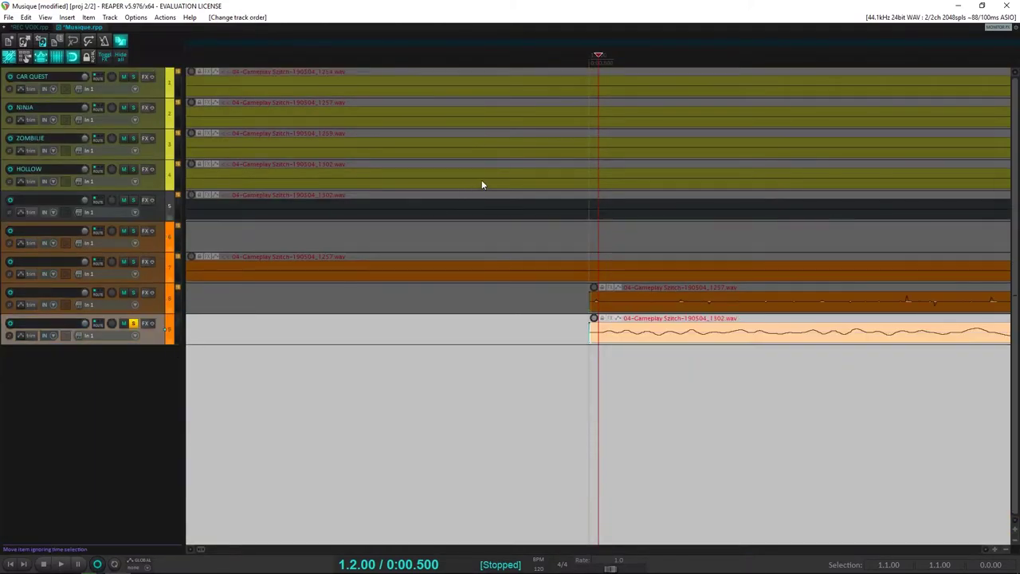
click(590, 55)
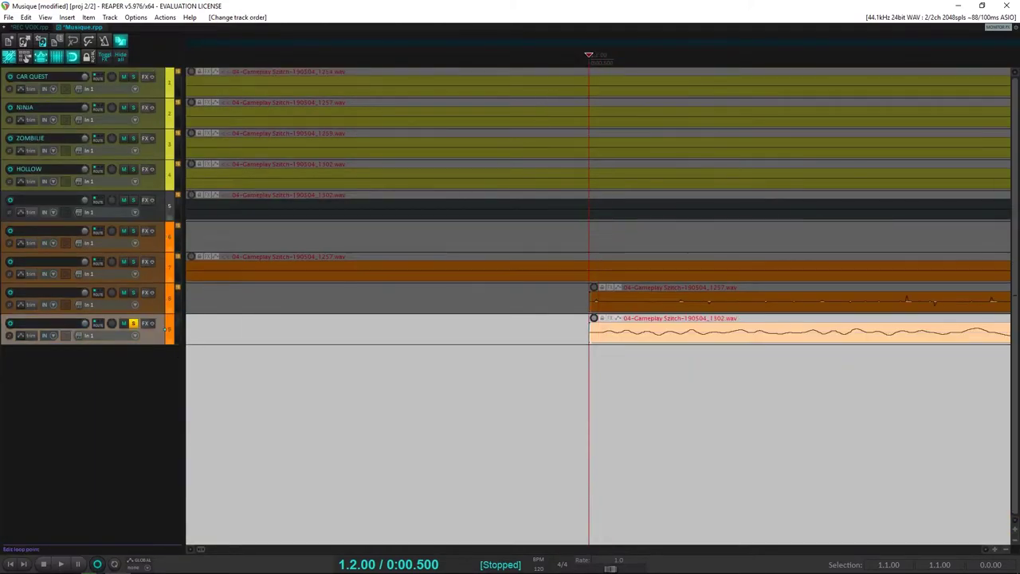
Solo track 8 together with track 9 and audition both hits around beat 1.2.00
click(133, 292)
key(space)
key(space)
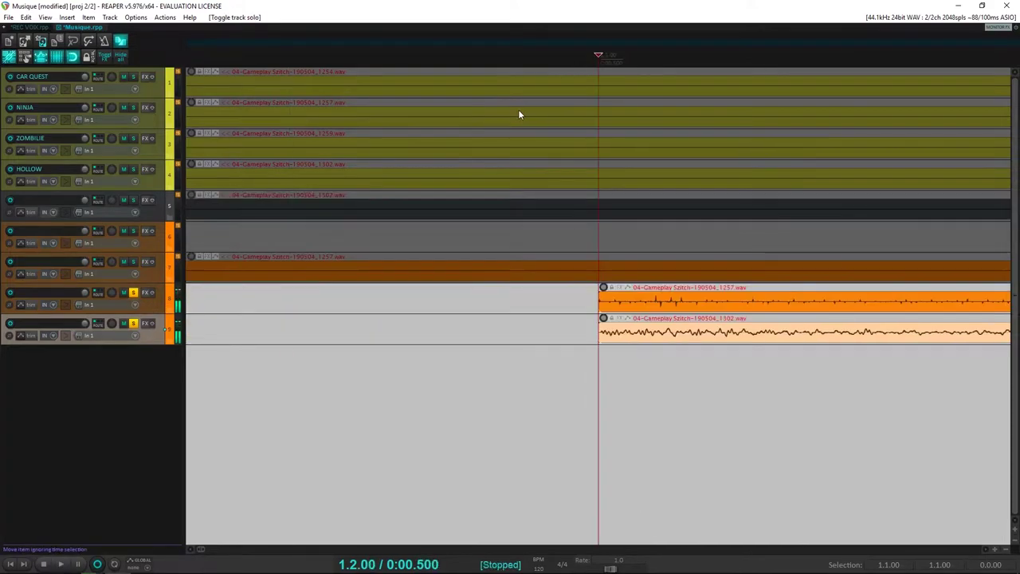
key(space)
key(space)
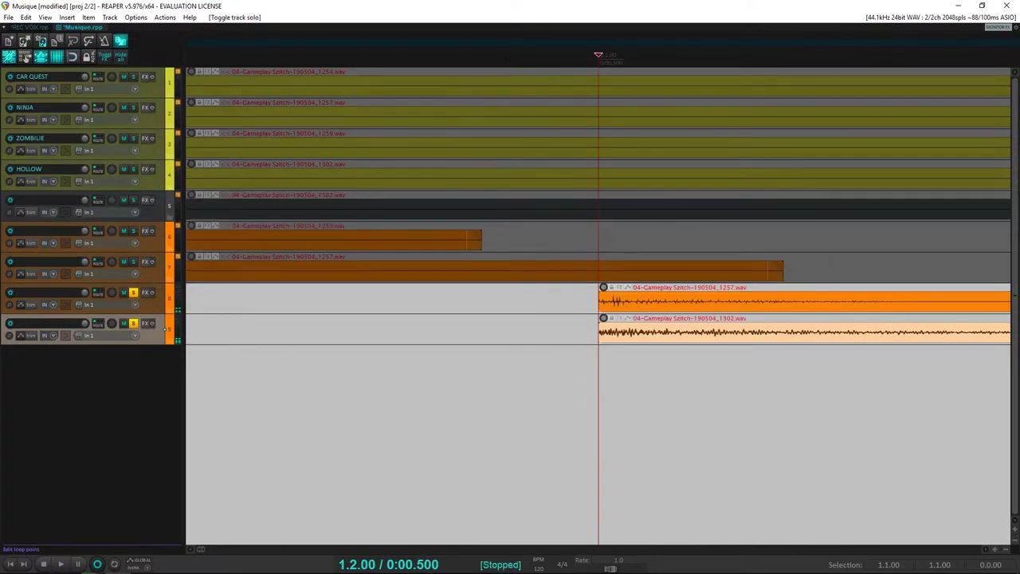
click(506, 59)
key(space)
key(space)
scroll(506, 59, down, 5)
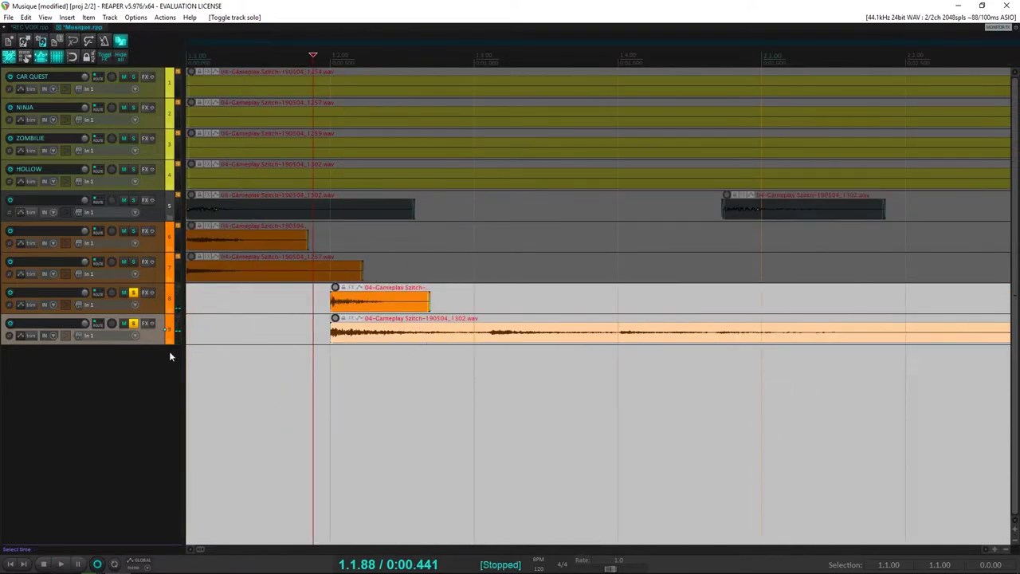
Enlarge track 9, split its hit at 1.3.11 just before the second peak, and delete the piece after the split
drag(147, 345, 149, 453)
click(506, 402)
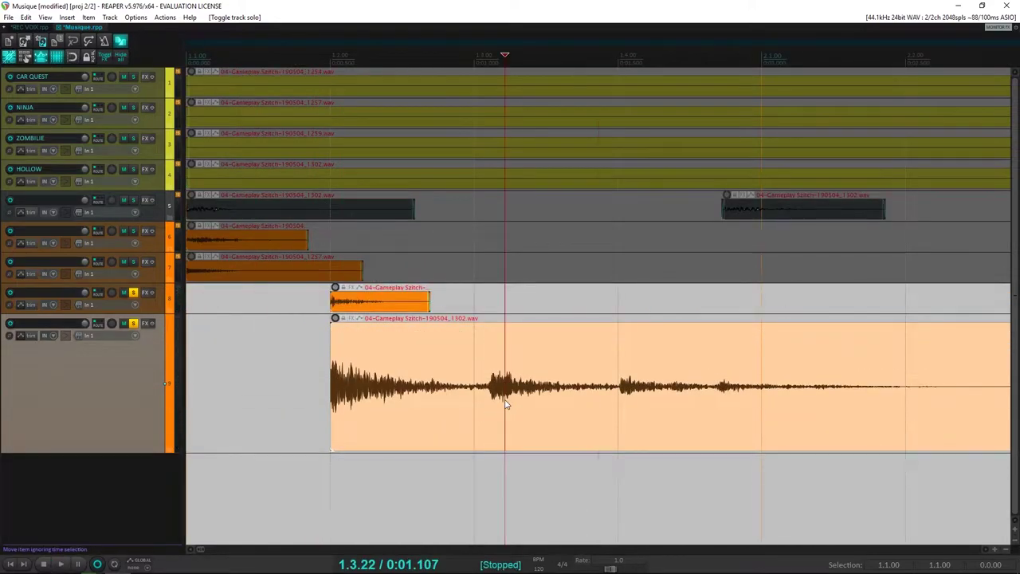
scroll(514, 399, up, 3)
click(515, 398)
scroll(514, 399, up, 5)
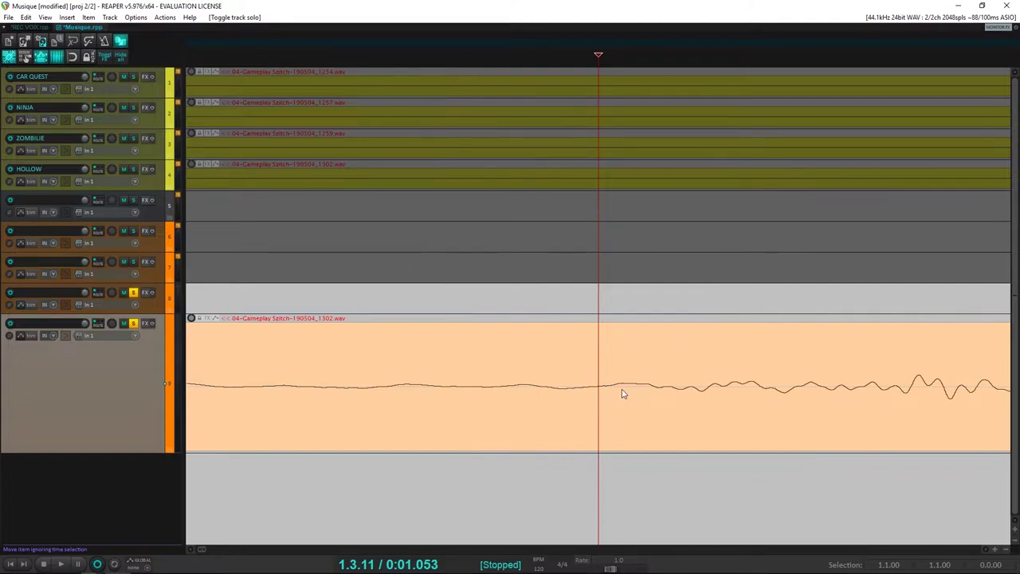
key(s)
key(Delete)
Add a short fade-out at the end of track 9's shortened hit and audition it
drag(597, 336, 226, 367)
scroll(456, 339, down, 6)
click(274, 360)
key(space)
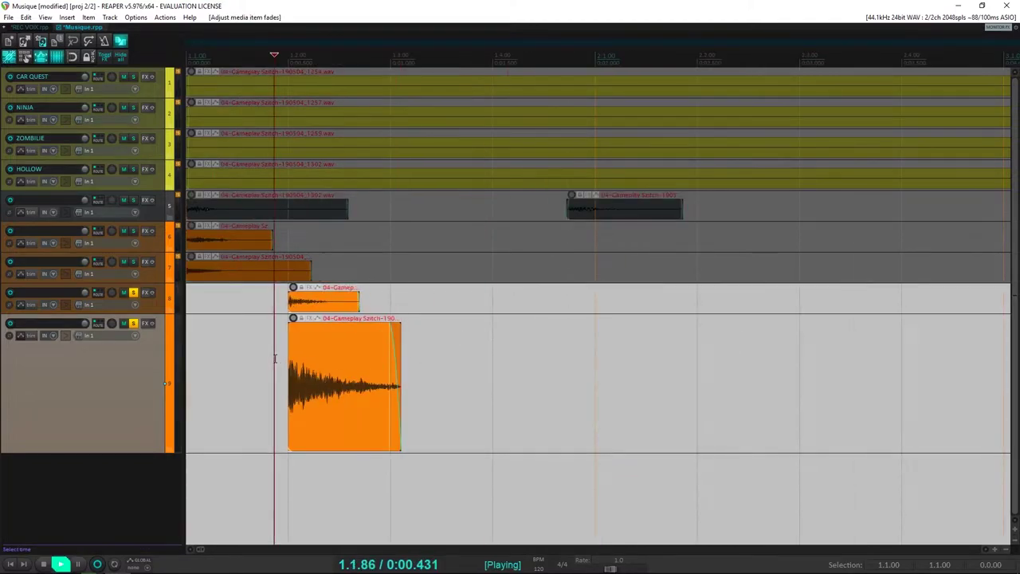
key(space)
Lengthen the fade-out on track 9's hit to cover most of its tail, give it an inward-curving shape, and audition it
drag(392, 344, 327, 349)
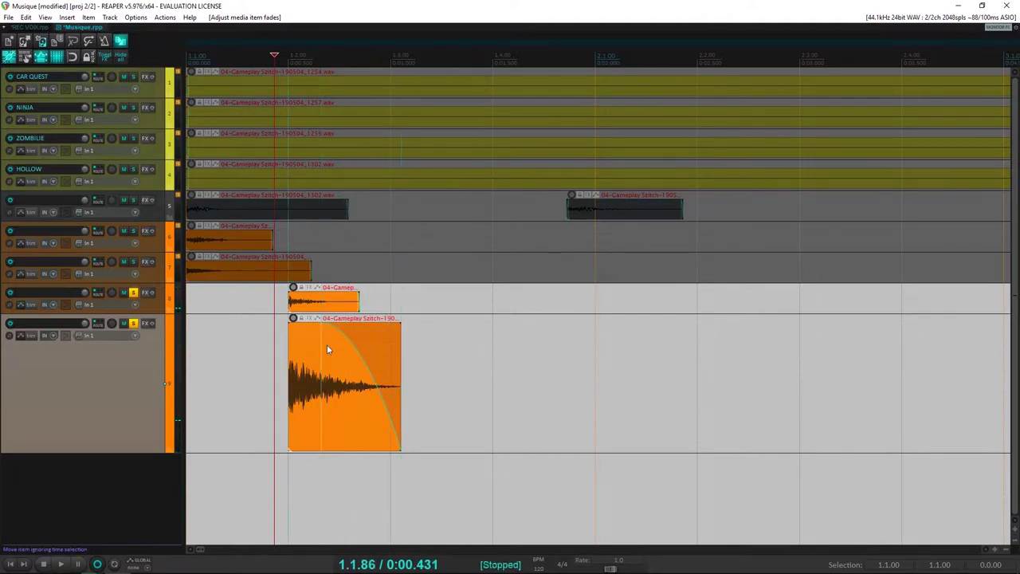
right_click(354, 350)
click(397, 391)
key(space)
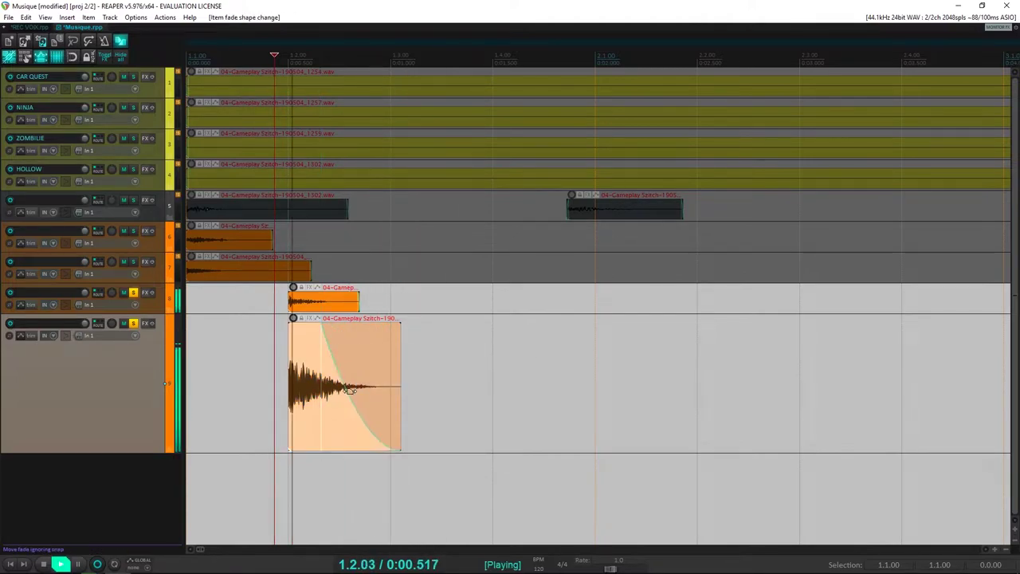
key(space)
key(space)
key(space)
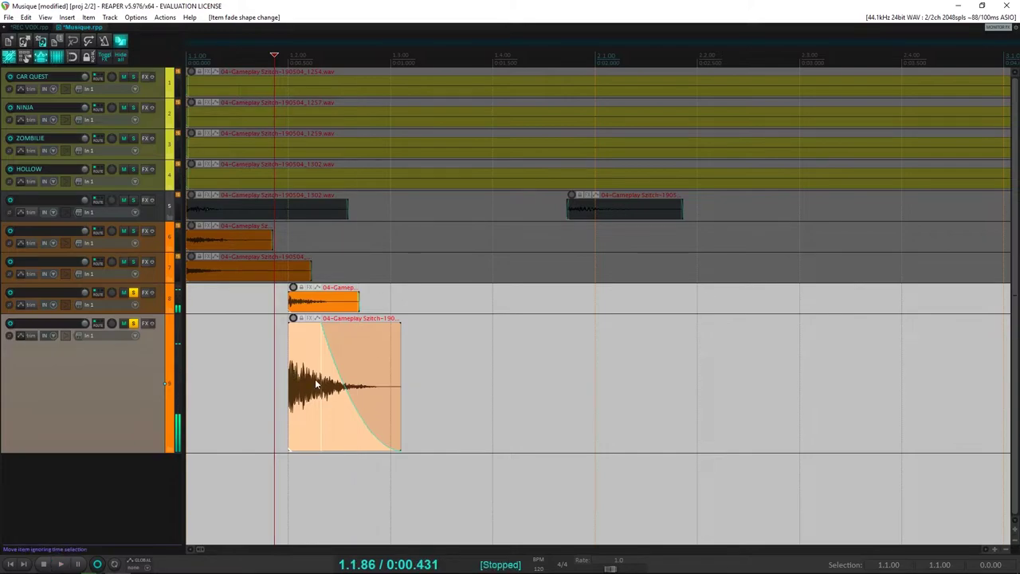
key(space)
key(space)
Check the fade-in and attack at the start of track 9's hit at beat 1.2.00
scroll(571, 364, up, 3)
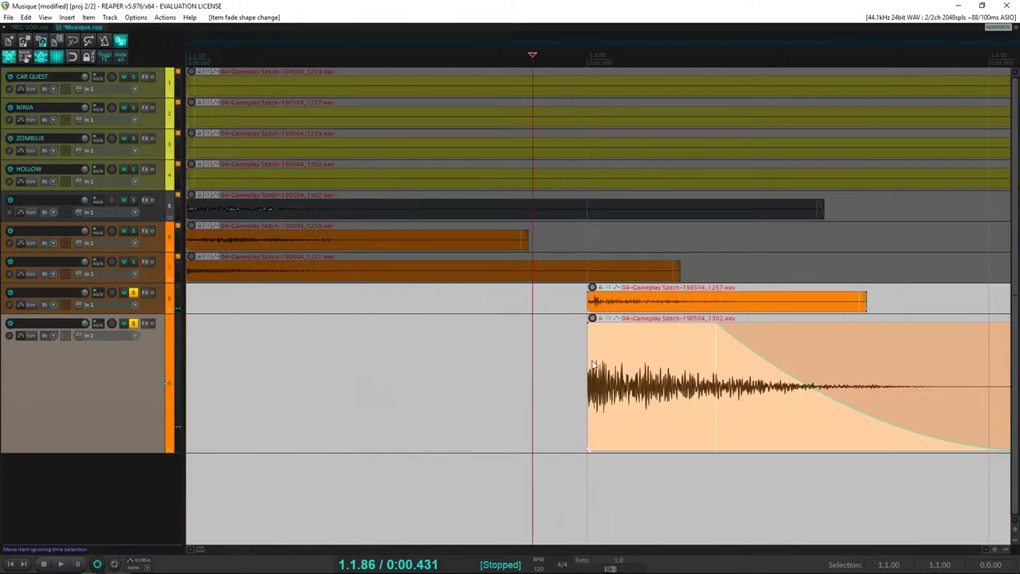
click(592, 365)
scroll(590, 360, up, 10)
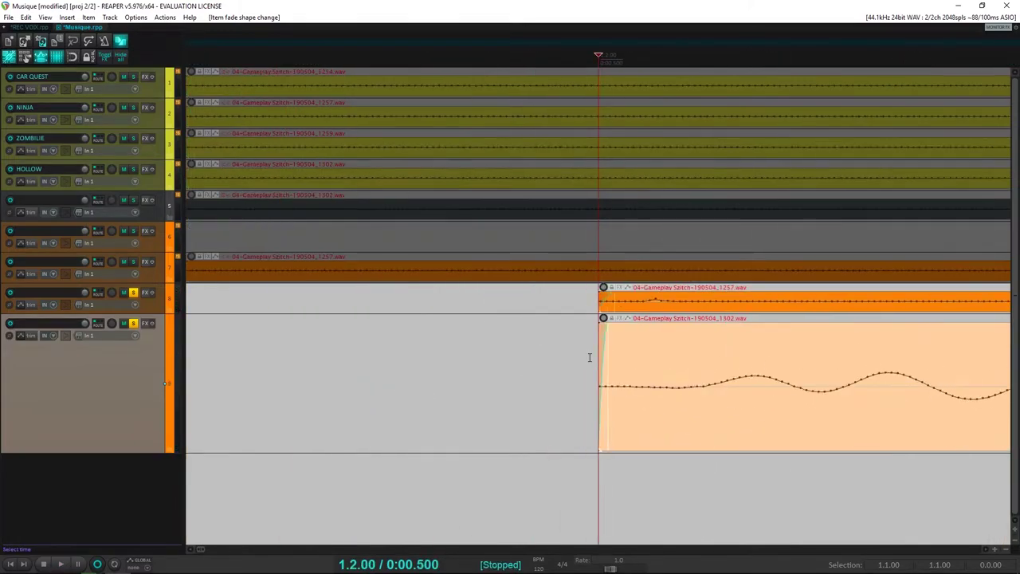
scroll(490, 358, down, 7)
scroll(490, 358, down, 4)
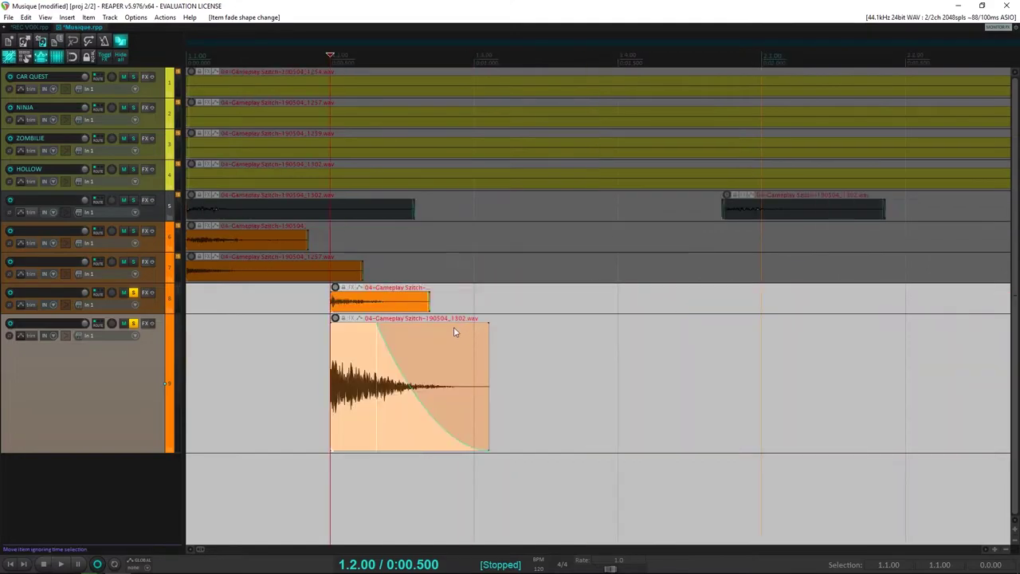
Solo only track 7, audition it from the project start, and move its hit to beat 1.2.00
ctrl+click(134, 263)
click(134, 263)
key(w)
key(space)
key(space)
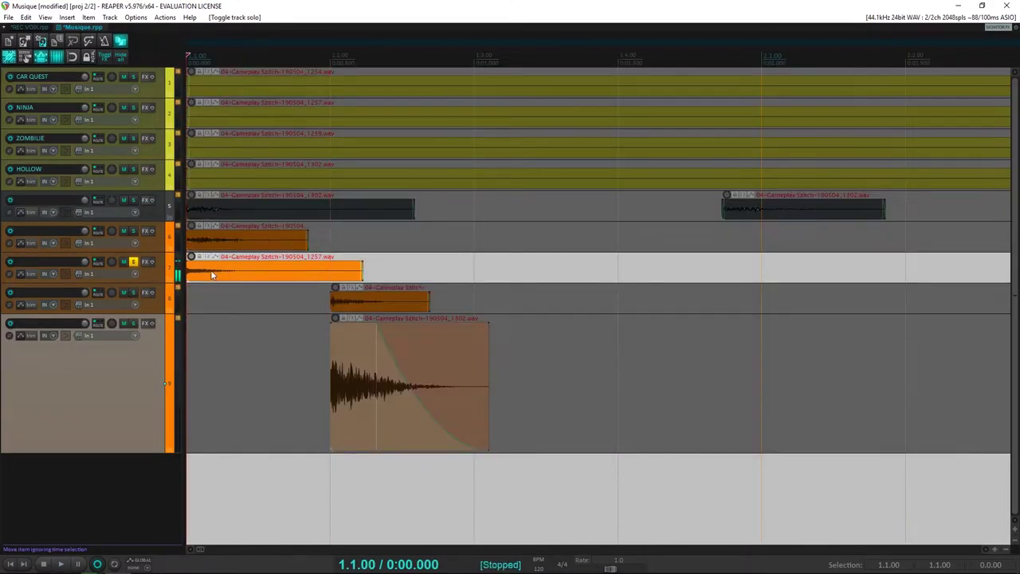
drag(211, 275, 356, 275)
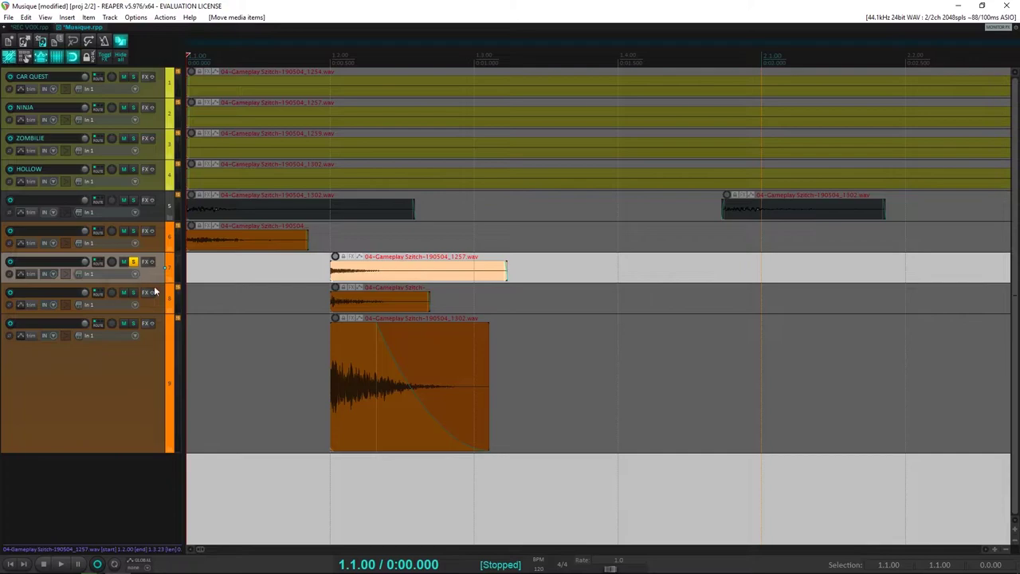
Enlarge track 7 and remove the fade-in at the start of its hit
drag(147, 280, 201, 359)
click(320, 308)
scroll(321, 304, up, 10)
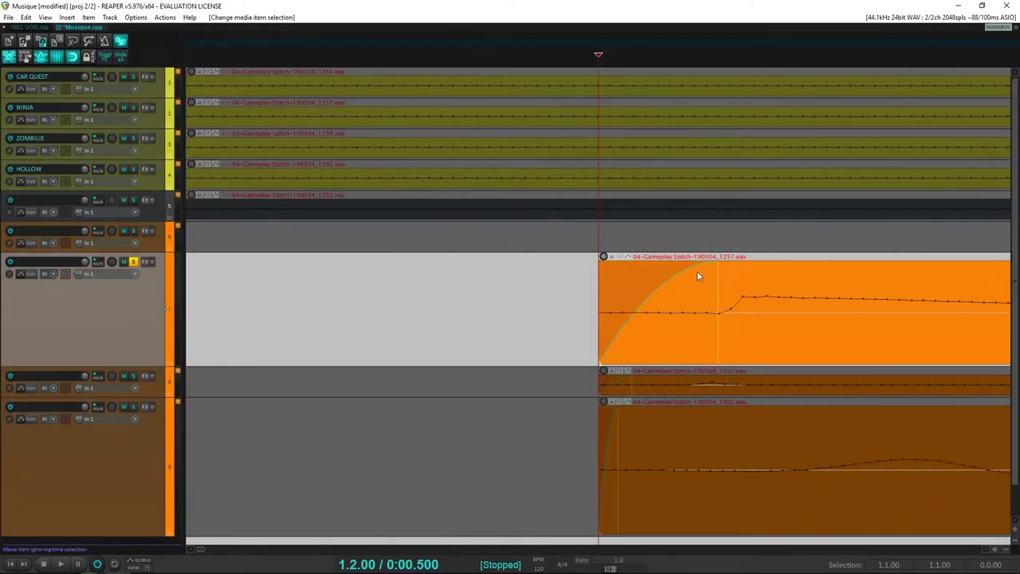
drag(698, 275, 523, 299)
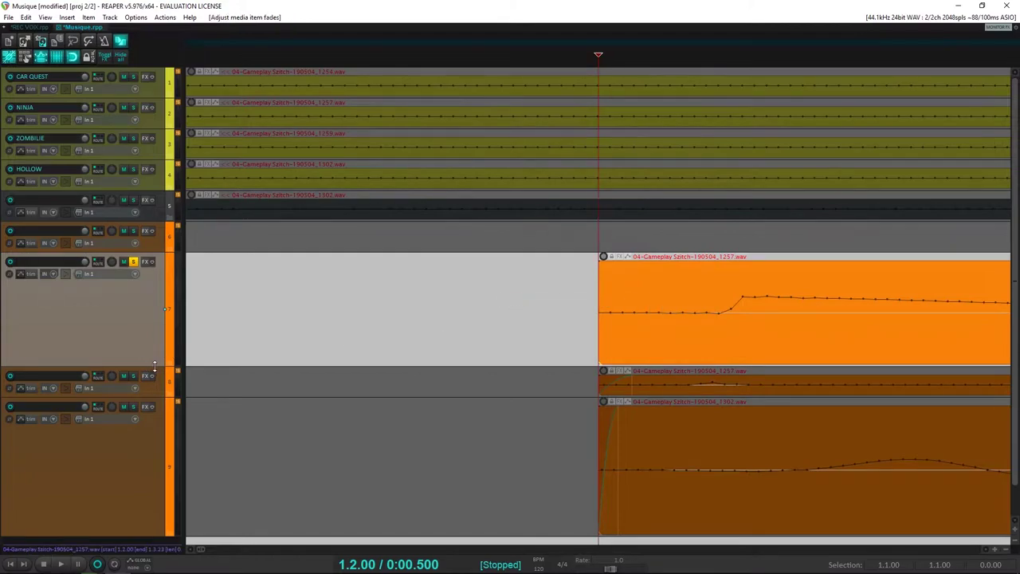
Shift track 7's waveform slightly earlier against the item start at 1.2.00 and add a very short fade-in before the attack
drag(155, 365, 154, 443)
click(626, 357)
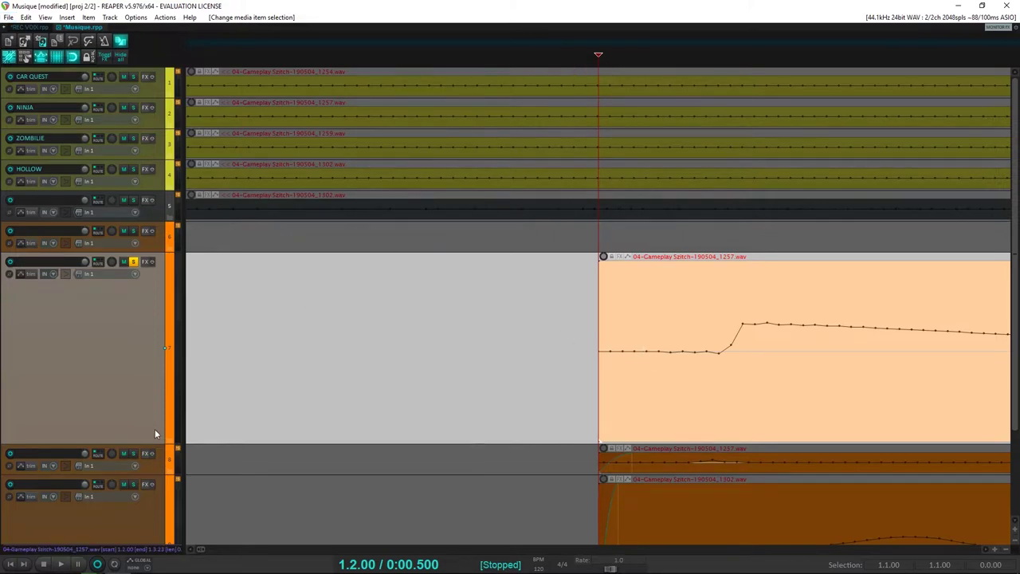
drag(155, 442, 154, 491)
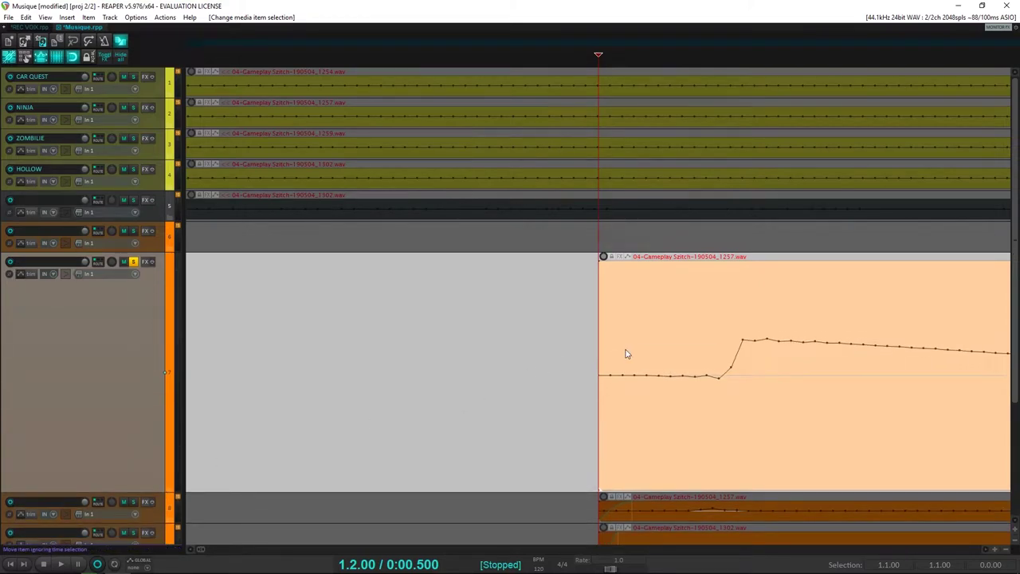
drag(694, 407, 658, 410)
mouse_move(602, 270)
mouse_down()
mouse_move(612, 275)
mouse_move(604, 258)
mouse_move(614, 282)
mouse_up()
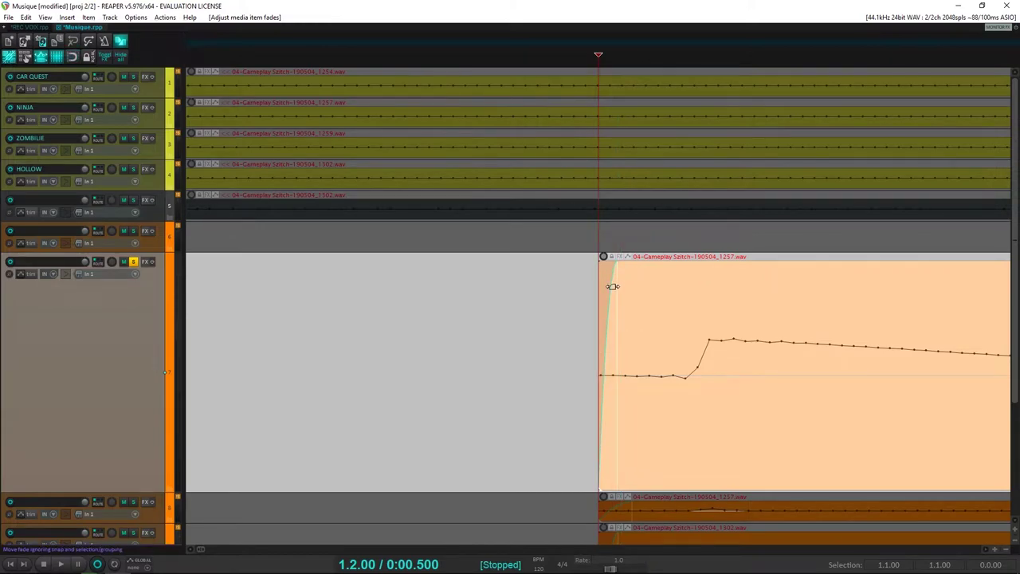
Reduce the track heights, save the project, and audition track 7's hit from 1.1.83
scroll(613, 287, down, 8)
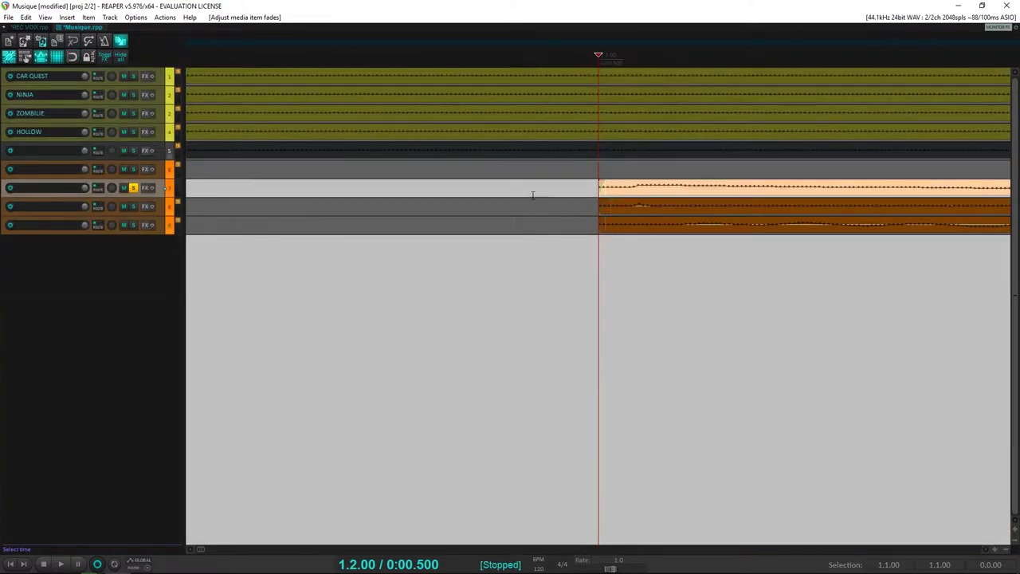
click(463, 192)
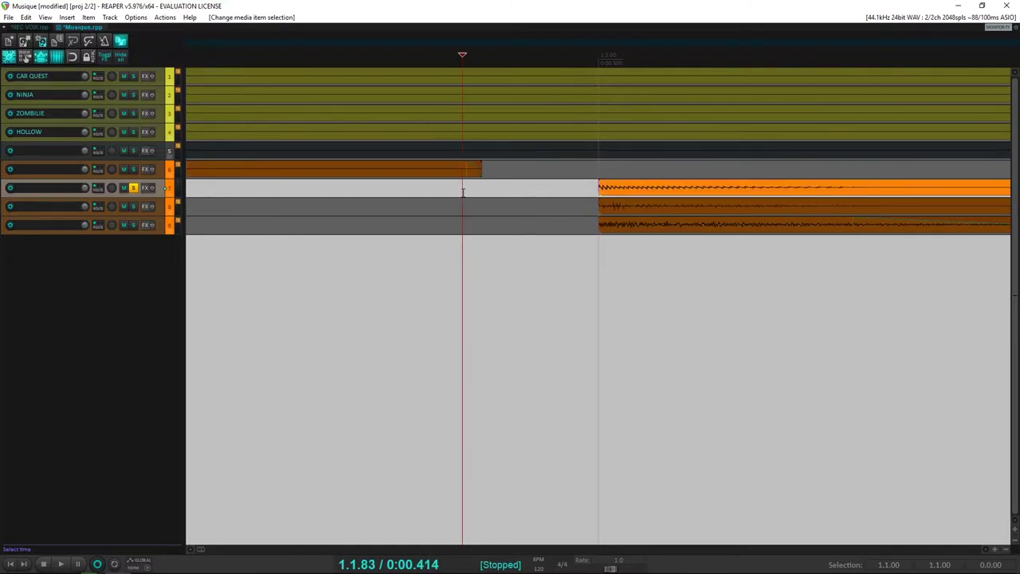
key(ctrl+s)
key(space)
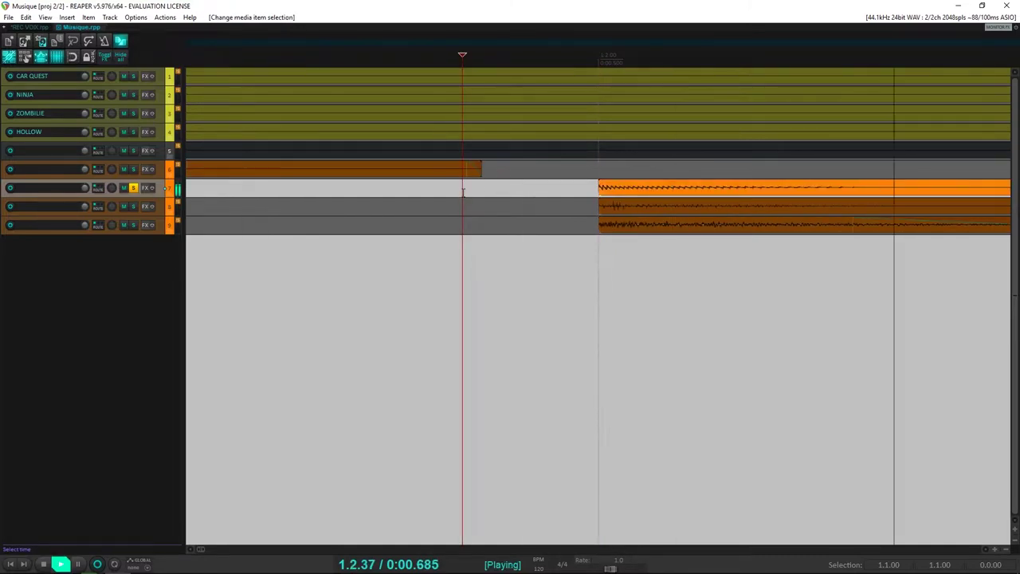
scroll(414, 217, down, 5)
key(space)
Unsolo track 7 to hear all tracks, and solo orange tracks 6 to 9 together for another playback
click(134, 188)
key(space)
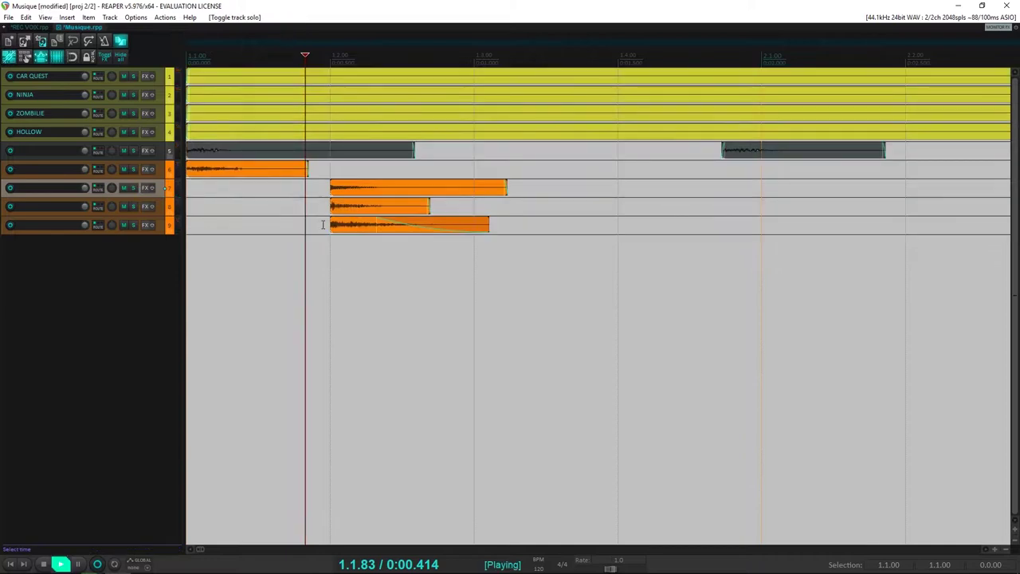
key(space)
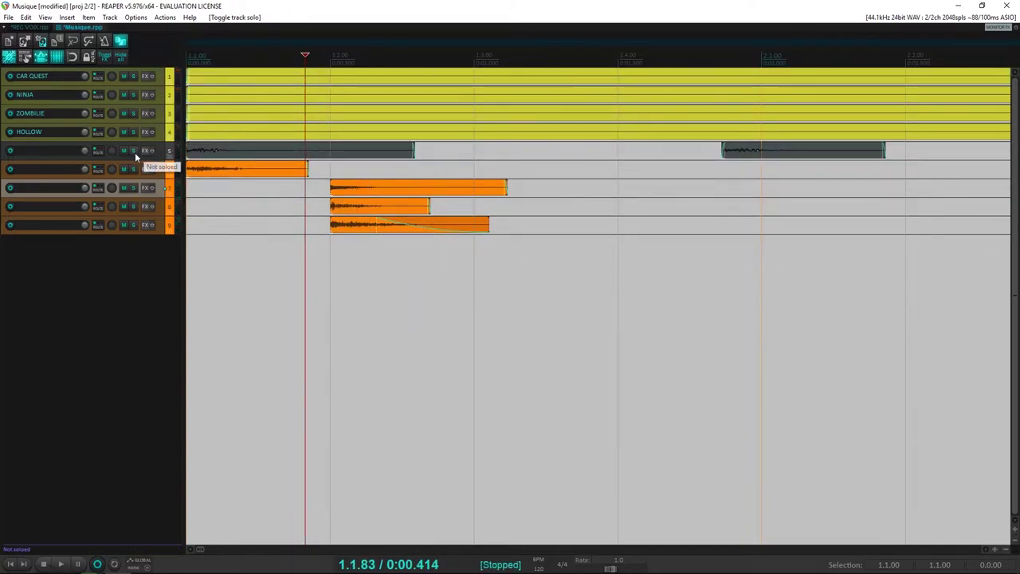
click(163, 174)
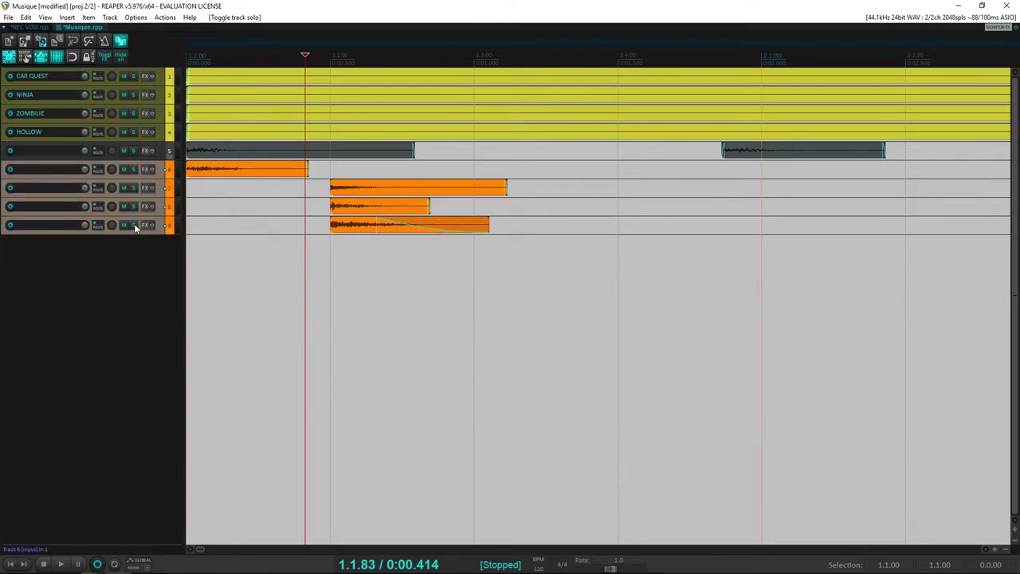
click(133, 188)
key(space)
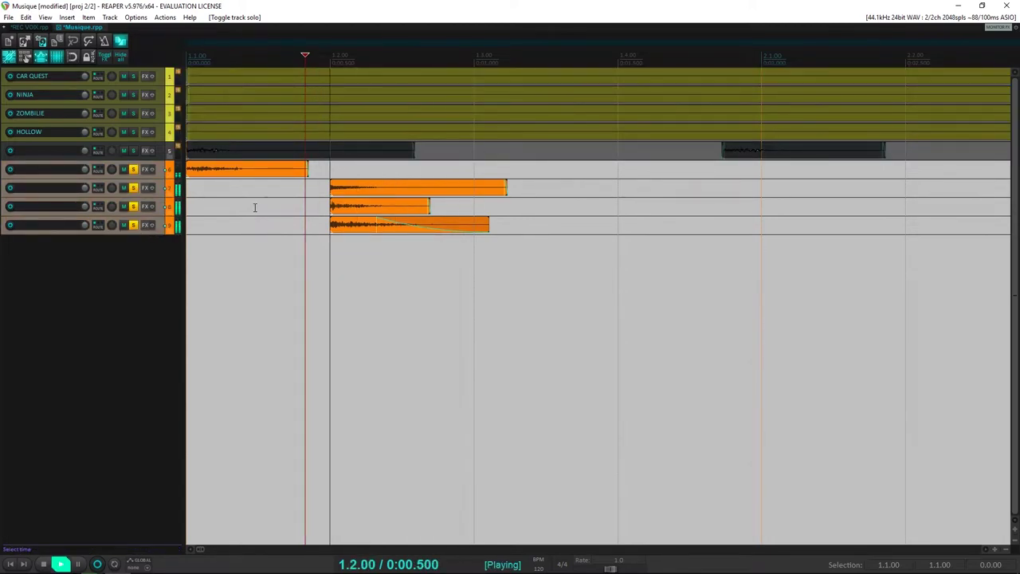
key(space)
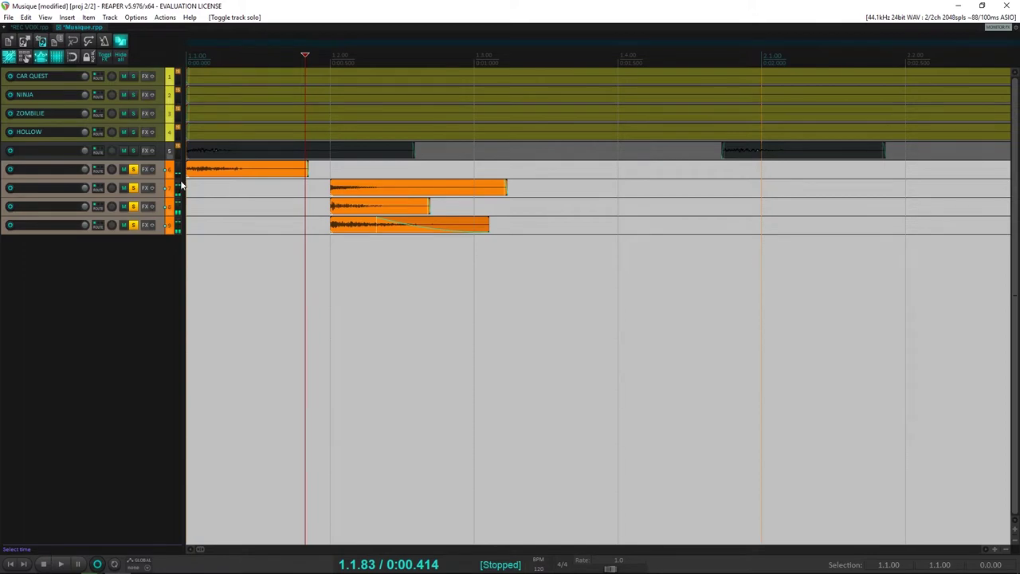
Enlarge track 6, move its hit to line up with the other orange hits at beat 1.2.00, and audition them together
drag(162, 181, 163, 228)
scroll(248, 227, up, 5)
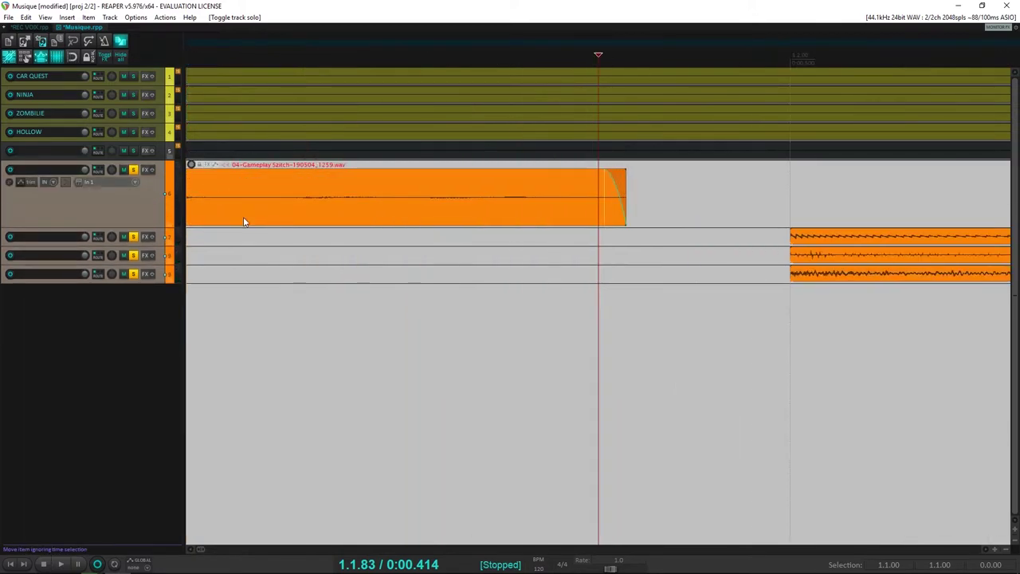
scroll(245, 222, down, 3)
drag(244, 221, 414, 205)
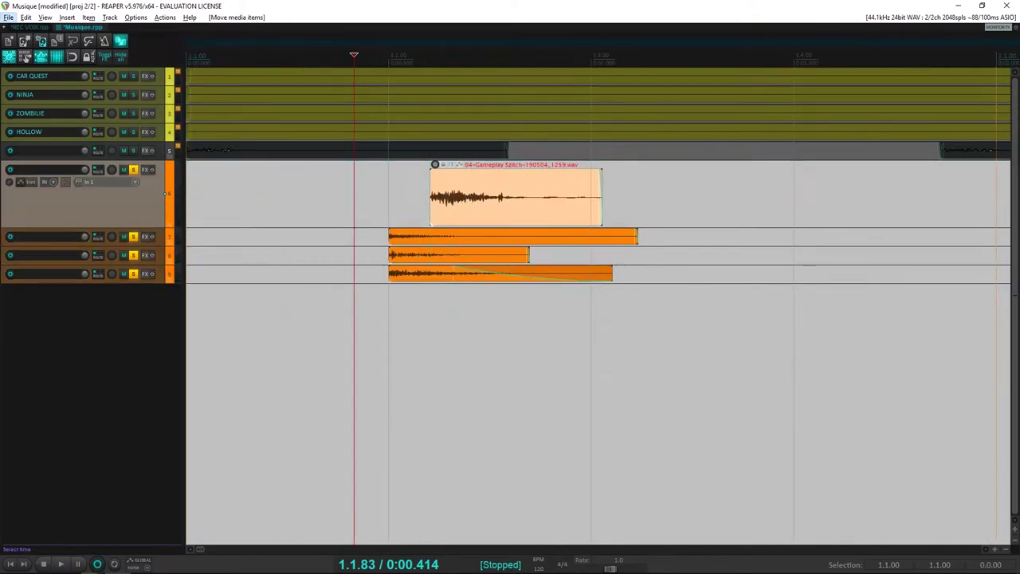
click(398, 182)
scroll(611, 228, up, 3)
scroll(784, 196, down, 1)
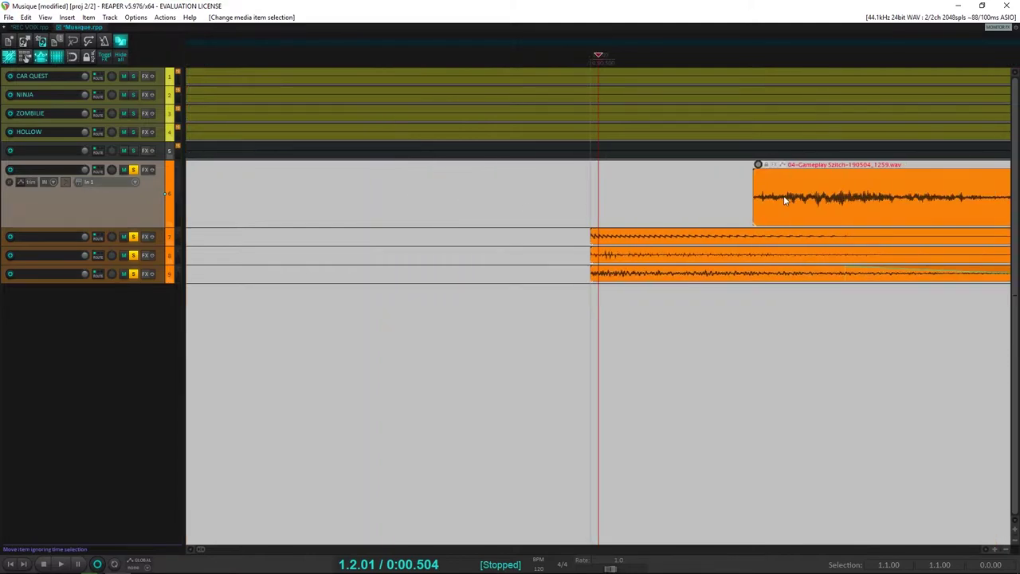
drag(784, 195, 622, 201)
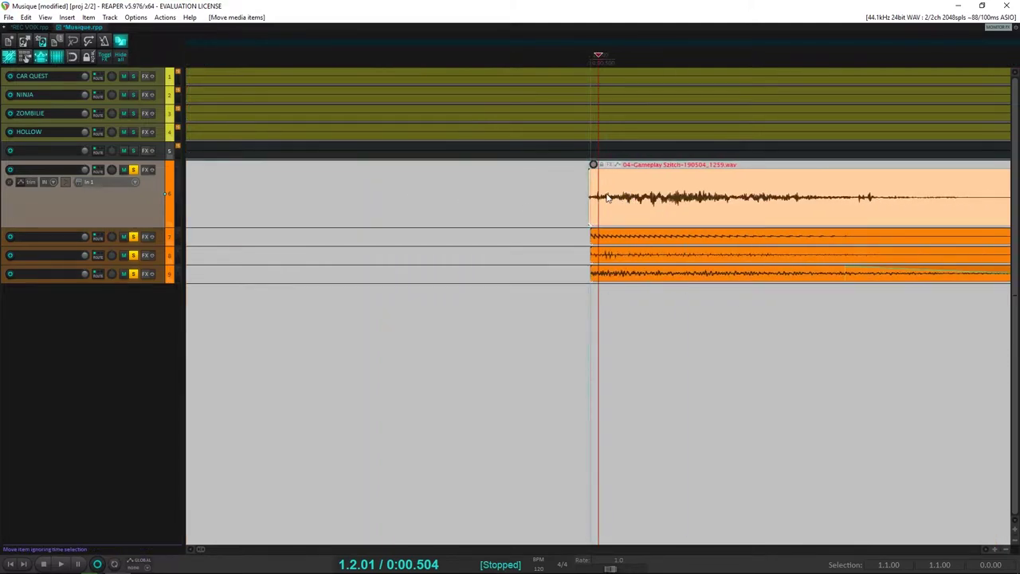
click(537, 189)
key(space)
key(space)
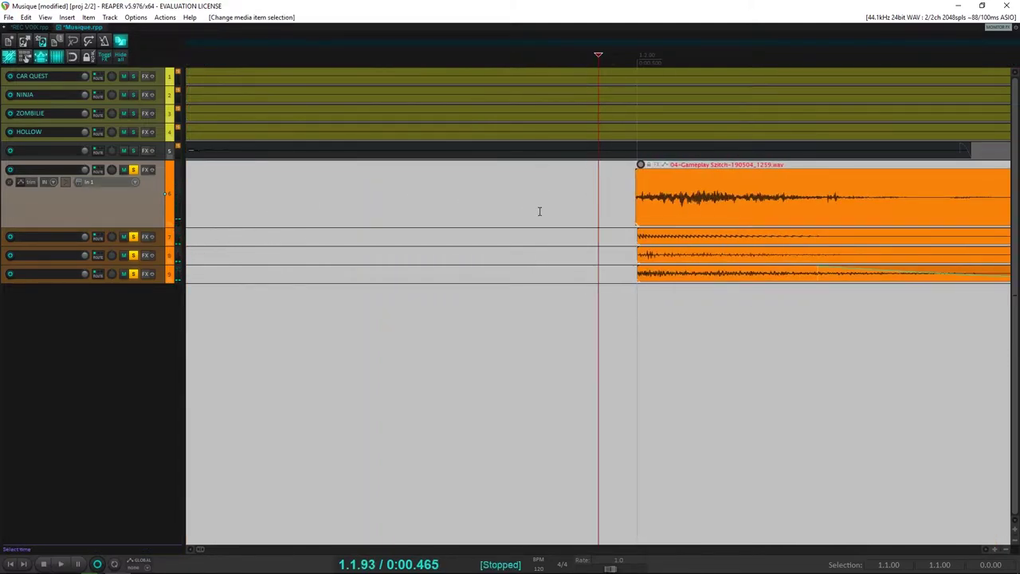
Enlarge track 6, inspect its hit's start against beat 1.2.00, and audition it with the other soloed orange tracks
drag(160, 227, 163, 313)
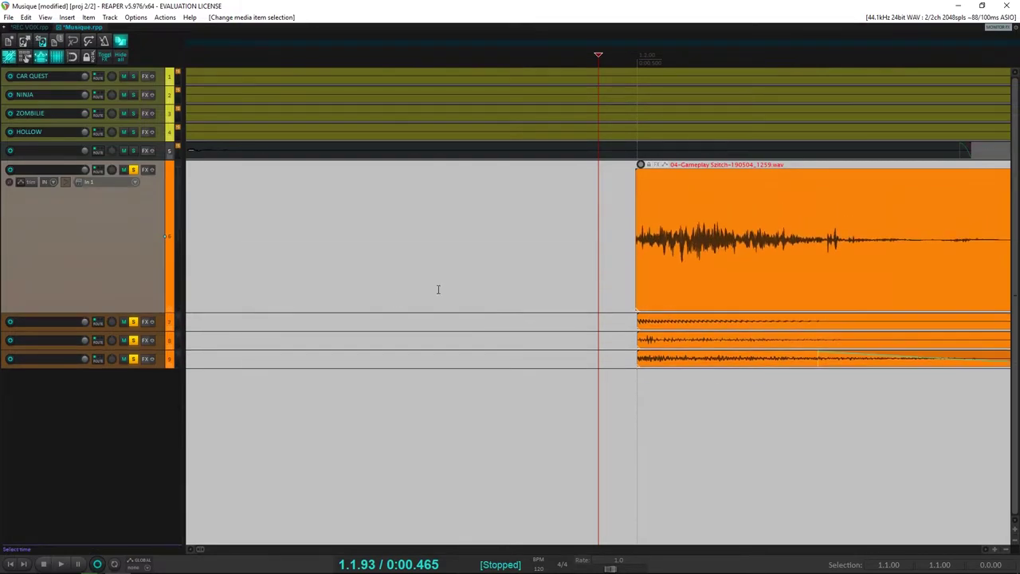
click(640, 239)
scroll(590, 255, up, 5)
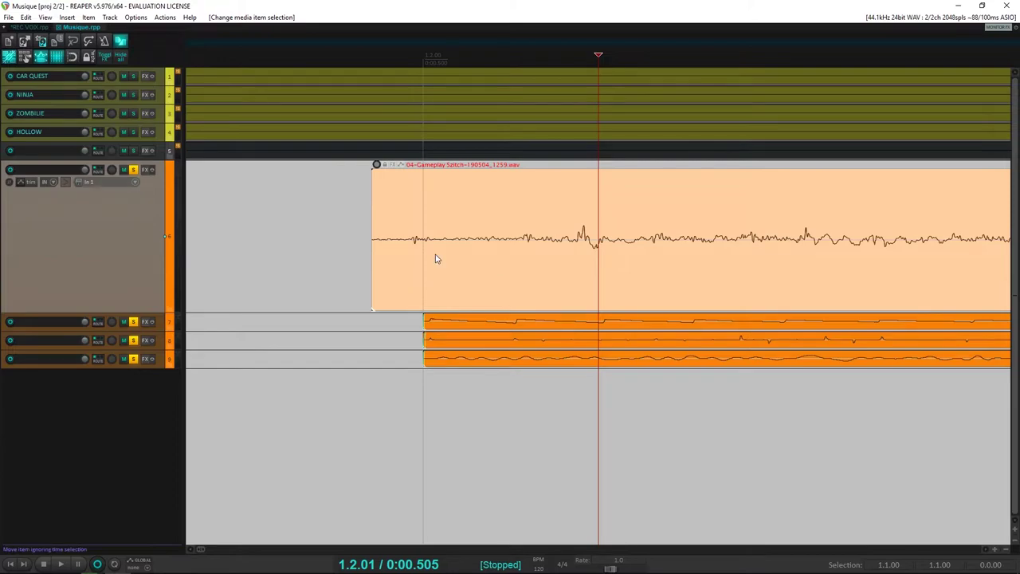
click(422, 249)
scroll(467, 260, up, 3)
scroll(470, 255, down, 4)
click(549, 225)
key(space)
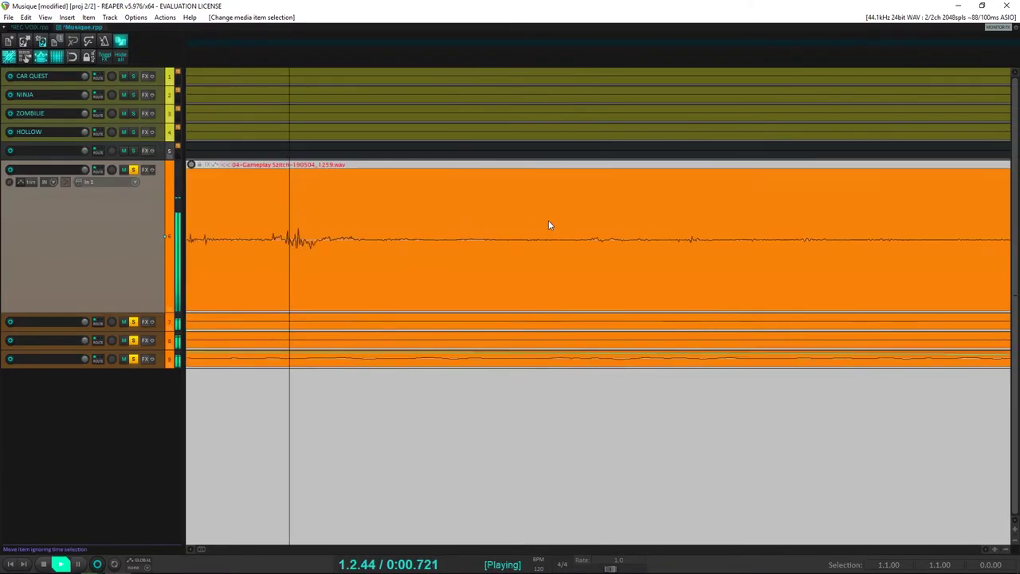
key(space)
Move track 6's hit so it starts together with the other orange hits at 1.2.00, enlarging the track for precision
drag(708, 270, 719, 271)
click(611, 248)
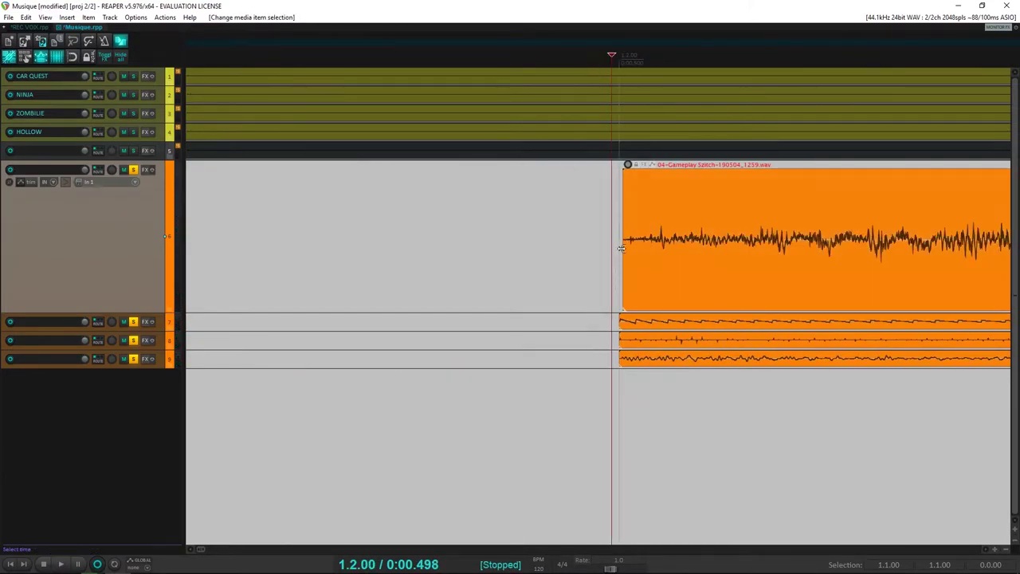
scroll(701, 271, up, 8)
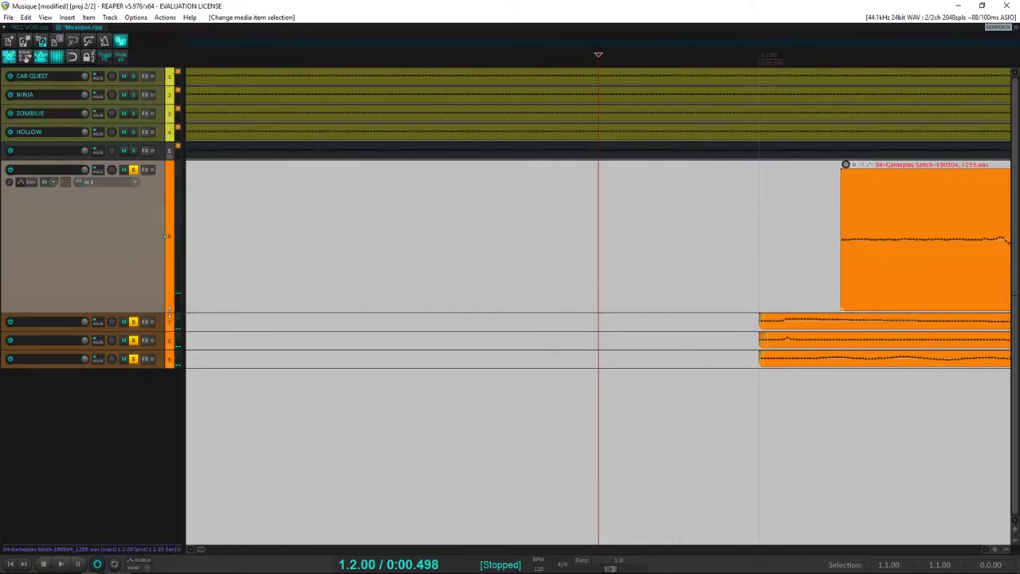
drag(160, 309, 159, 385)
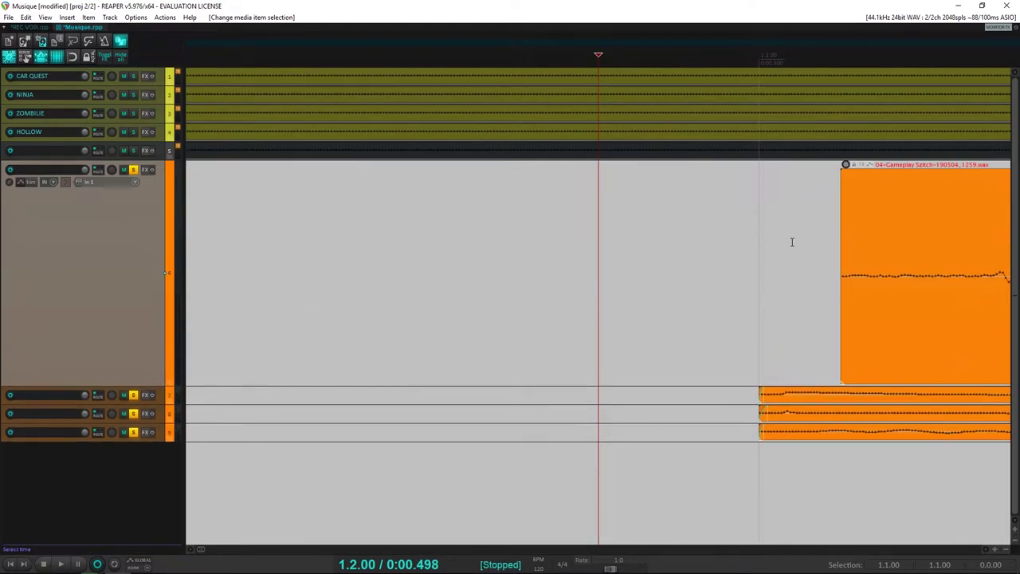
click(766, 242)
scroll(837, 266, up, 4)
drag(963, 286, 651, 306)
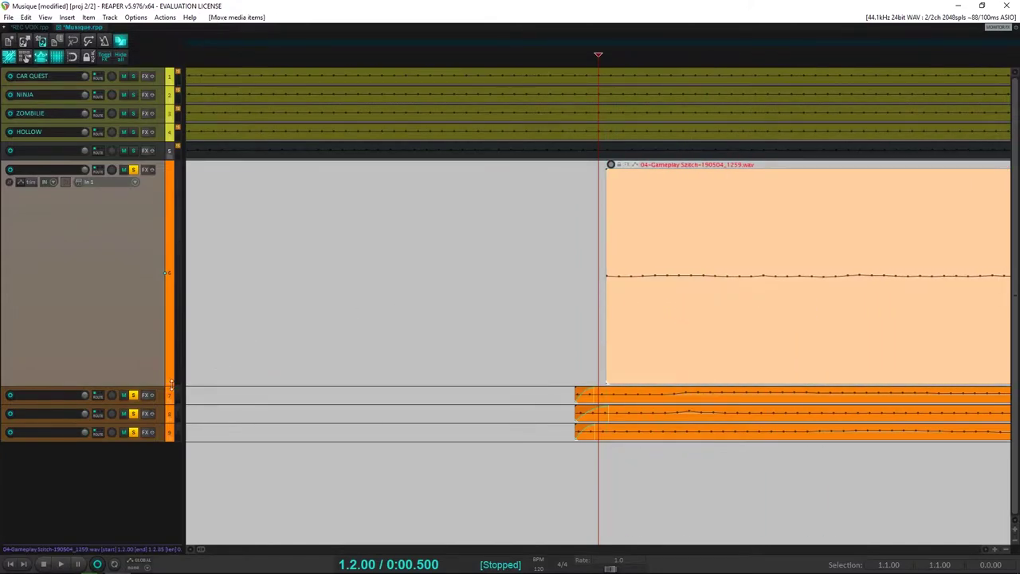
drag(155, 391, 207, 536)
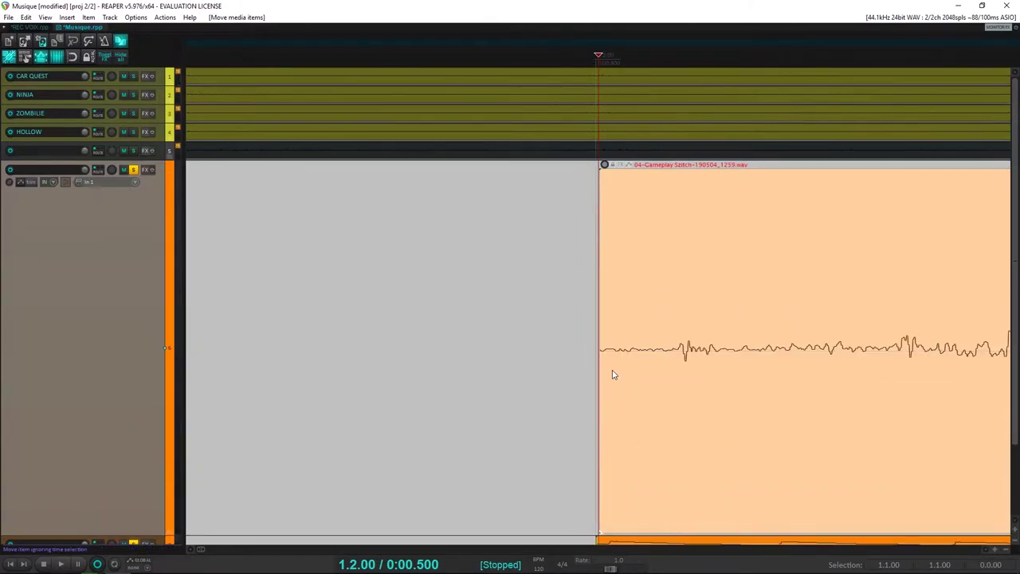
drag(719, 365, 690, 363)
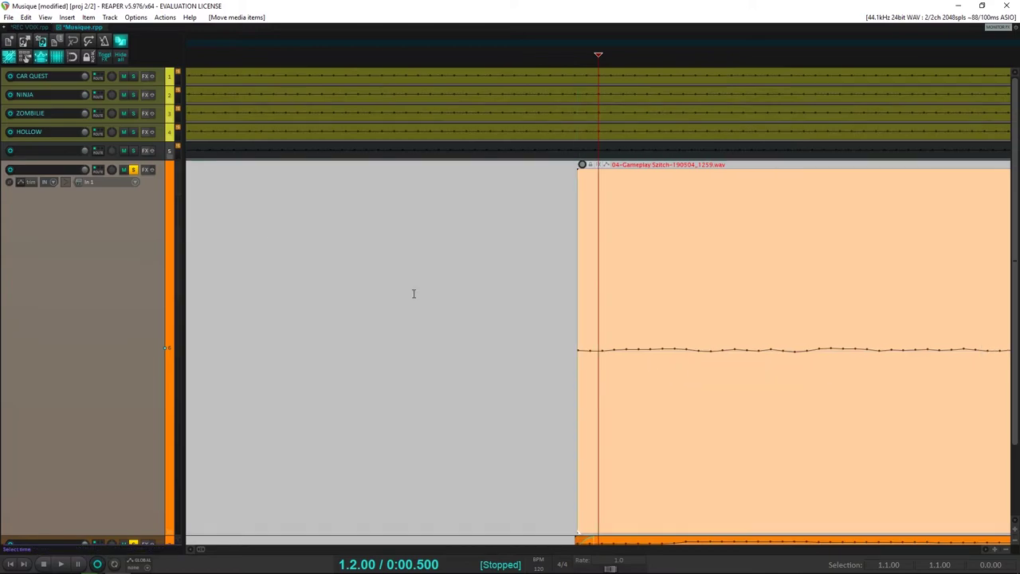
Solo only track 6 and audition the start of its hit from 1.2.00 several times
ctrl+click(134, 170)
click(134, 170)
key(space)
key(space)
scroll(668, 260, down, 2)
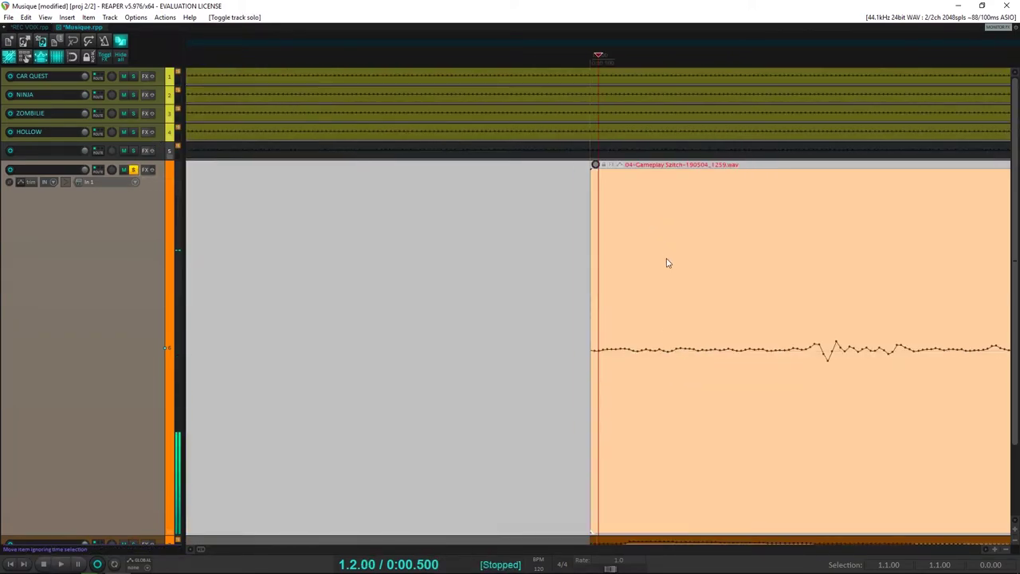
scroll(669, 262, up, 3)
key(space)
key(space)
scroll(650, 302, down, 6)
scroll(650, 302, up, 4)
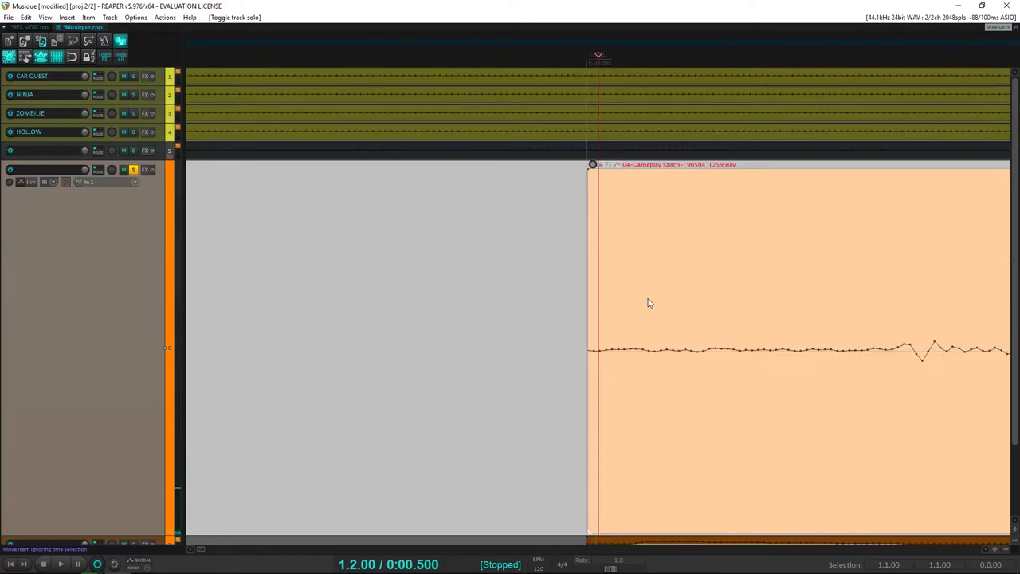
Split track 6's hit just after its start and delete the tiny leading piece
scroll(651, 302, up, 2)
click(589, 329)
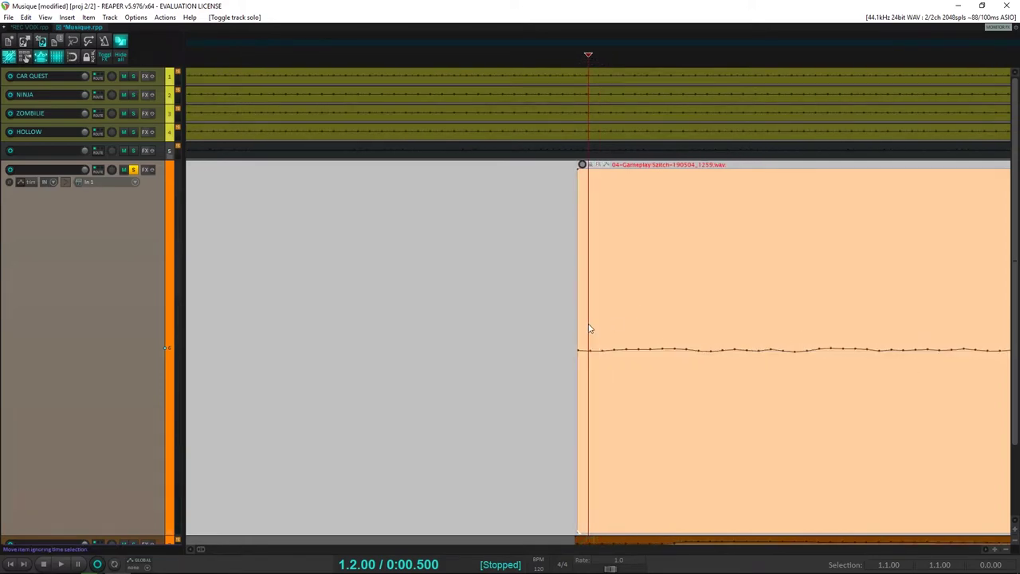
key(s)
click(584, 331)
key(Delete)
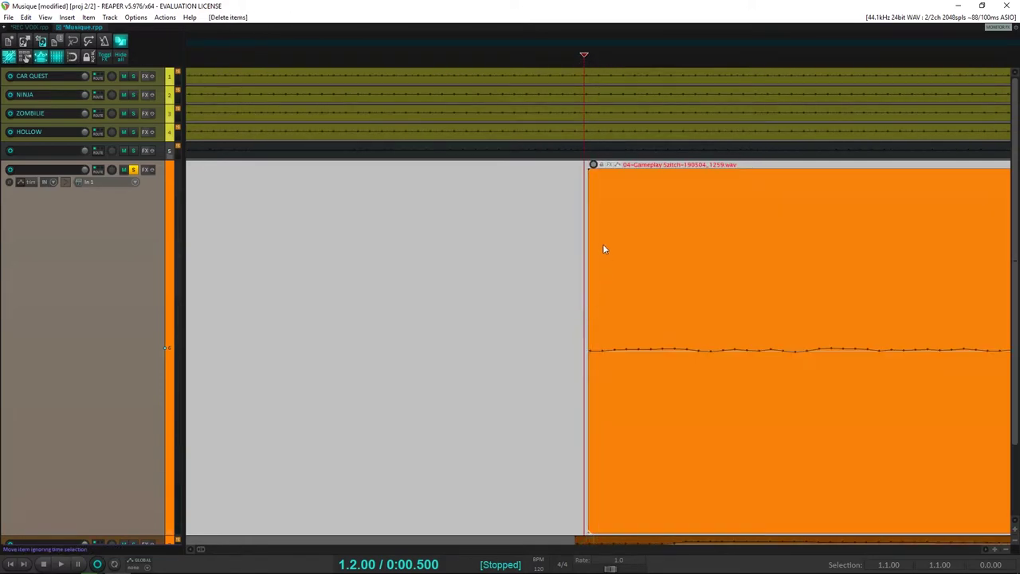
Add a very short fade-in to track 6's hit, align its start with the edit cursor at 1.2.00, and lengthen the fade slightly
drag(588, 176, 621, 189)
scroll(621, 296, down, 4)
scroll(639, 296, up, 4)
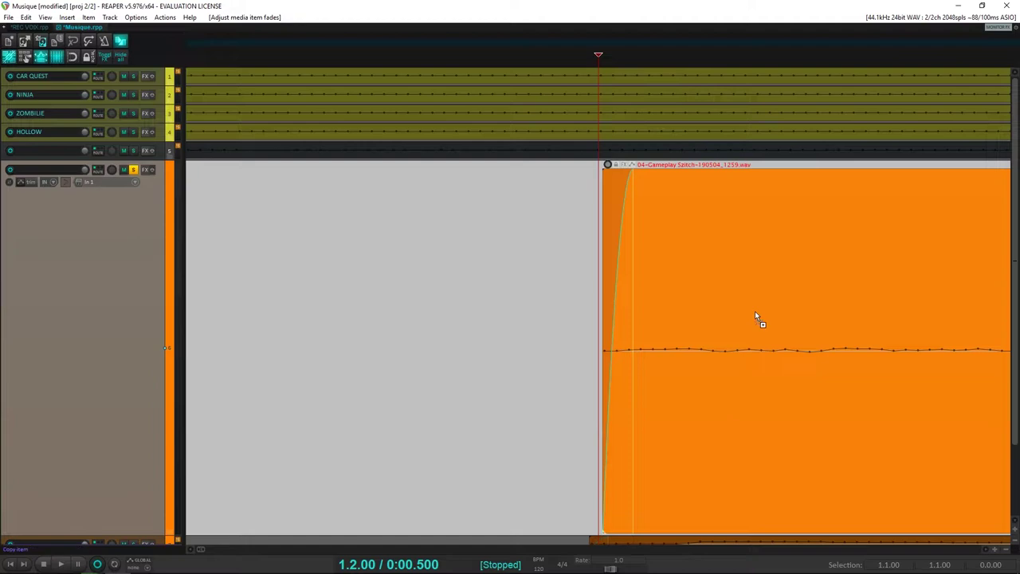
drag(830, 317, 827, 317)
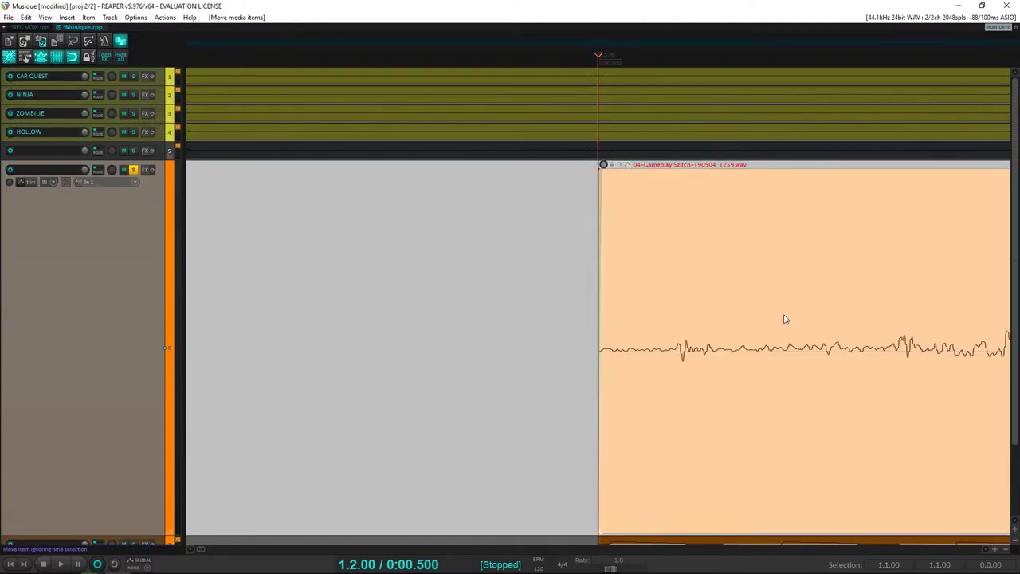
scroll(784, 320, up, 2)
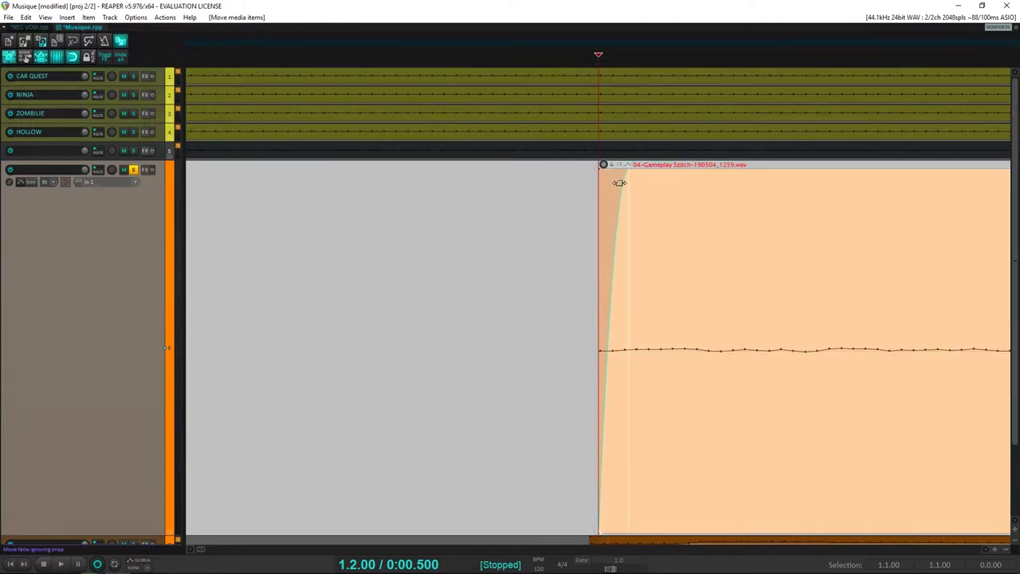
drag(619, 182, 658, 184)
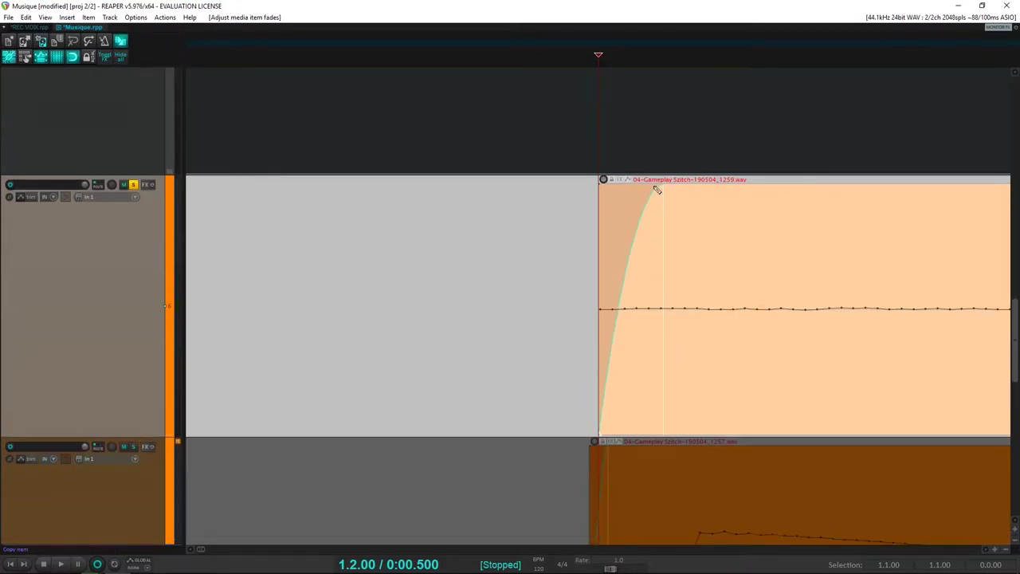
Reduce the track heights, unsolo track 6, and move its hit flush with the starts of the three hits below
scroll(653, 187, down, 6)
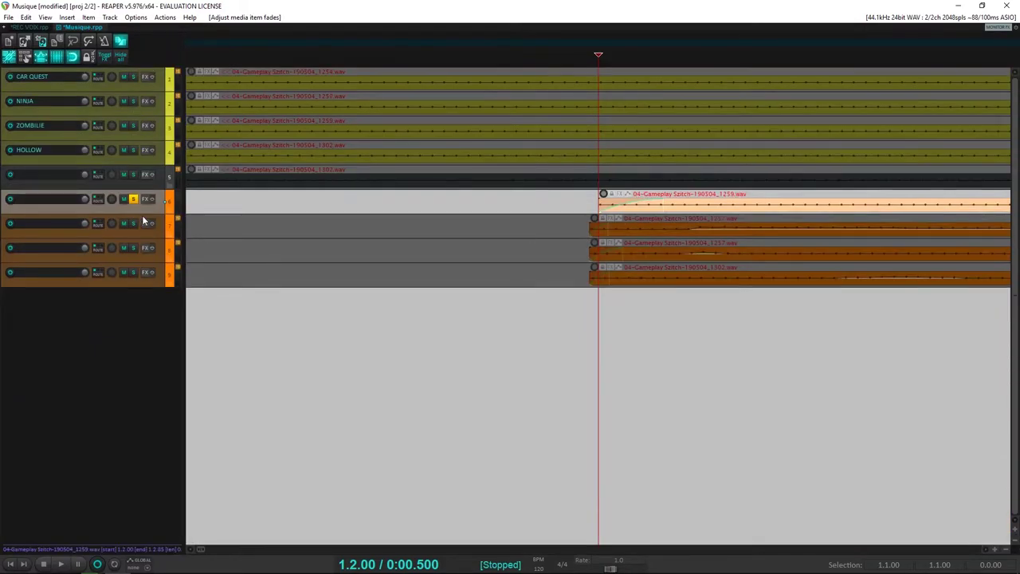
click(134, 199)
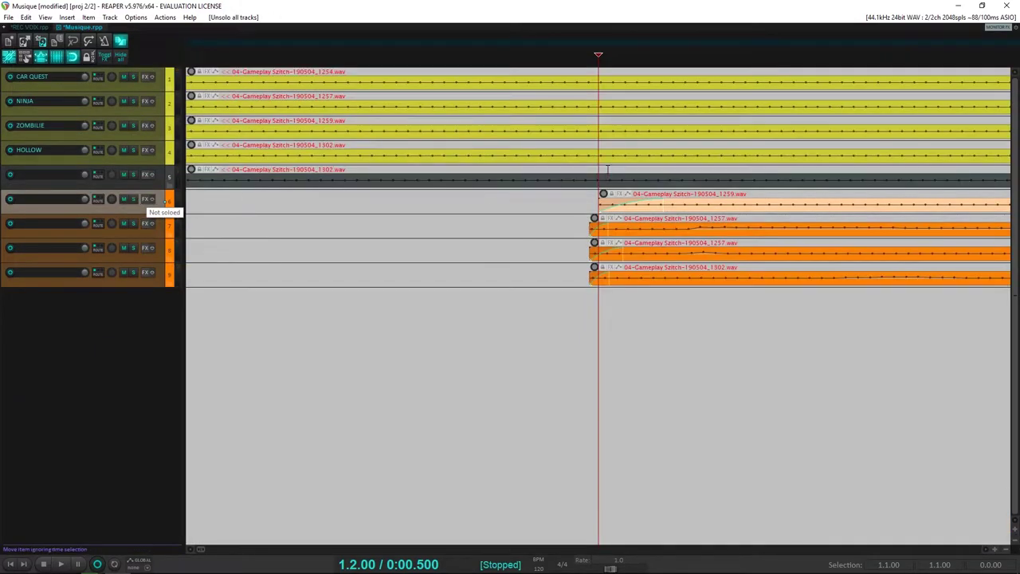
scroll(627, 153, up, 8)
scroll(727, 213, down, 4)
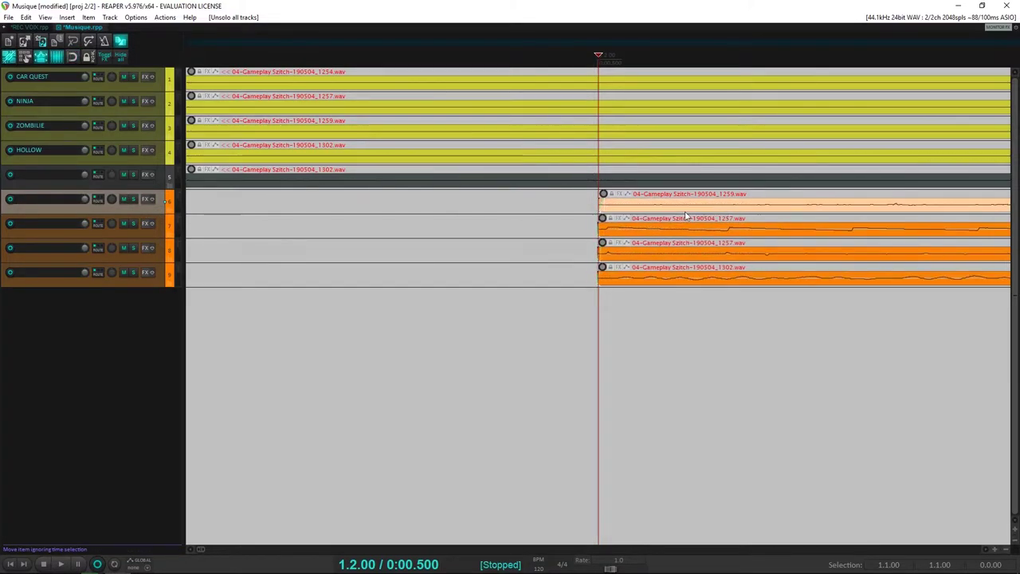
mouse_move(695, 208)
mouse_down()
mouse_move(703, 210)
mouse_move(676, 211)
mouse_up()
scroll(665, 210, up, 6)
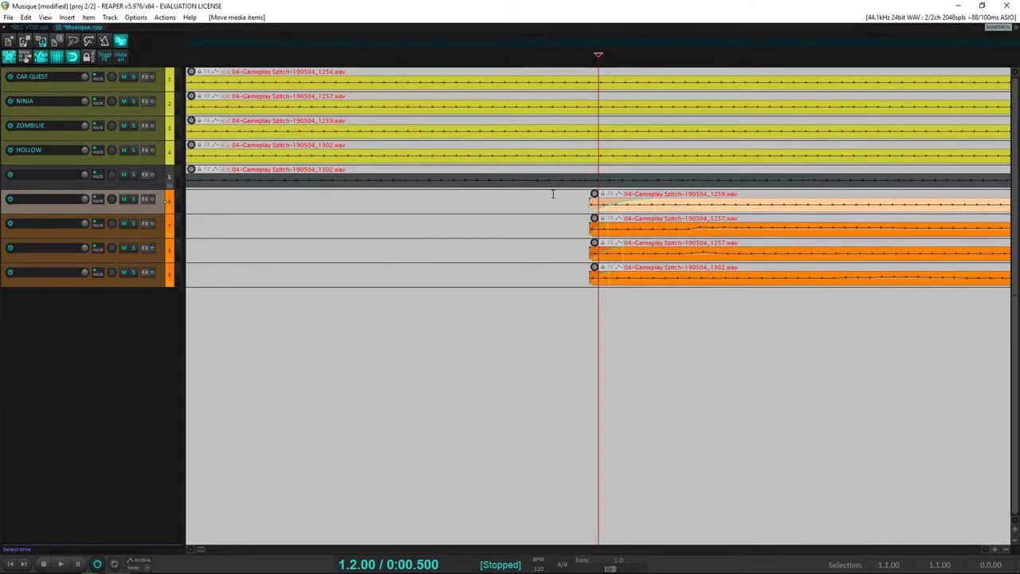
Select the four orange hits on tracks 6 to 9 and shift them together to start exactly at 1.2.00
drag(553, 194, 679, 290)
scroll(654, 287, down, 5)
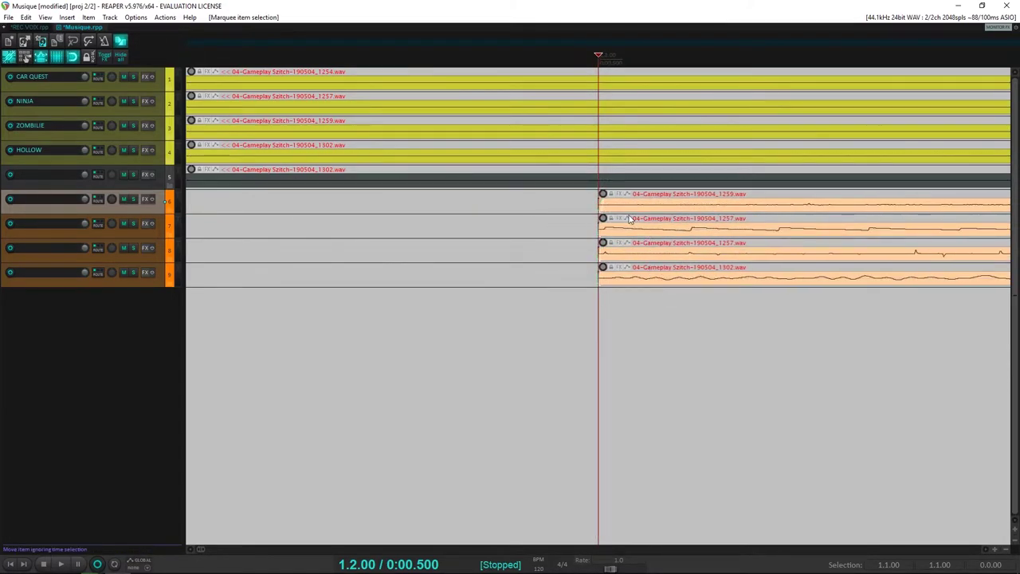
drag(629, 219, 641, 208)
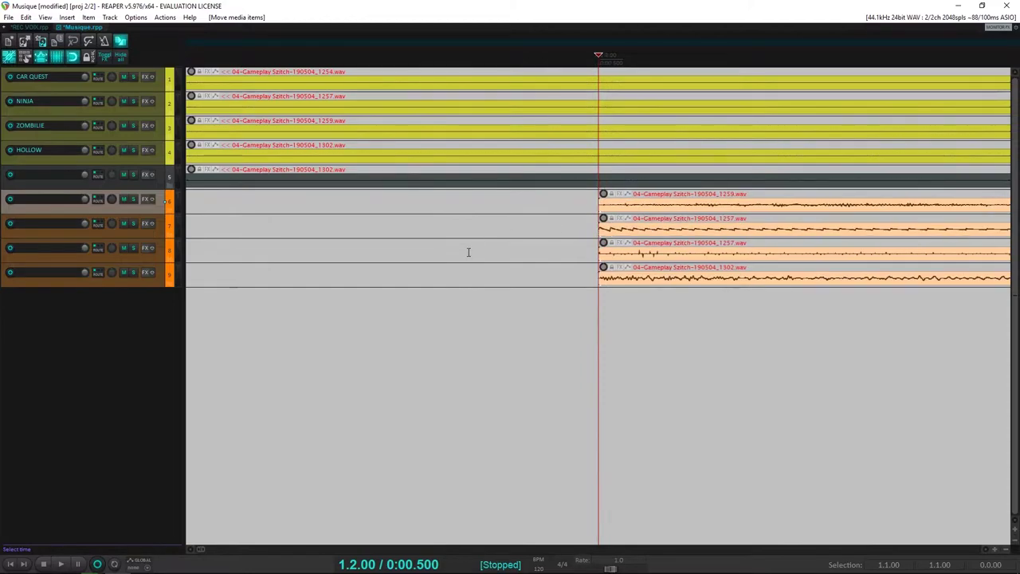
Play the project from 1.1.00 to hear the aligned hits with all tracks audible
scroll(467, 254, down, 3)
key(Home)
key(space)
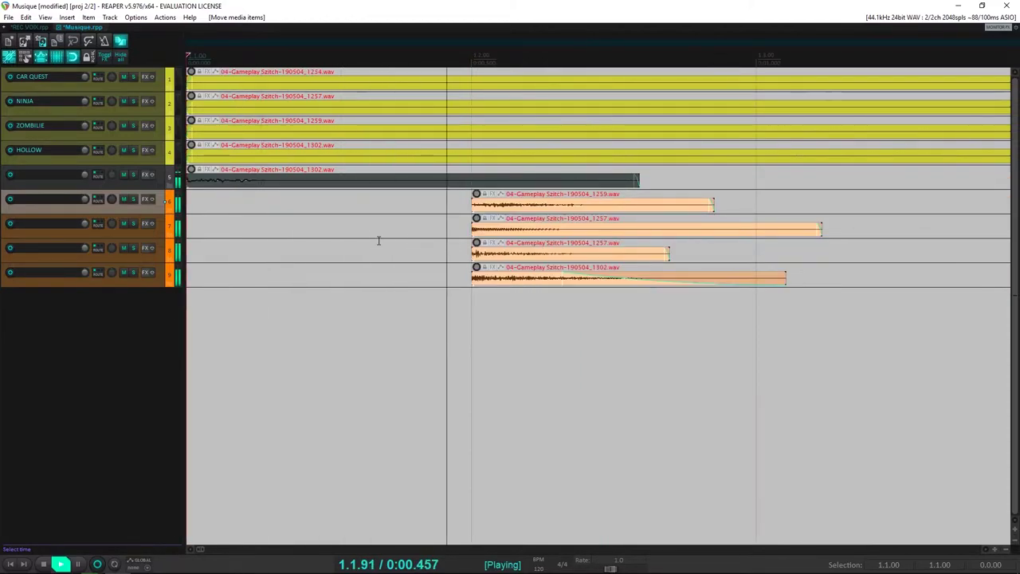
key(space)
Solo orange tracks 6 to 9 together and audition the layered hits from 1.1.00
shift+click(160, 284)
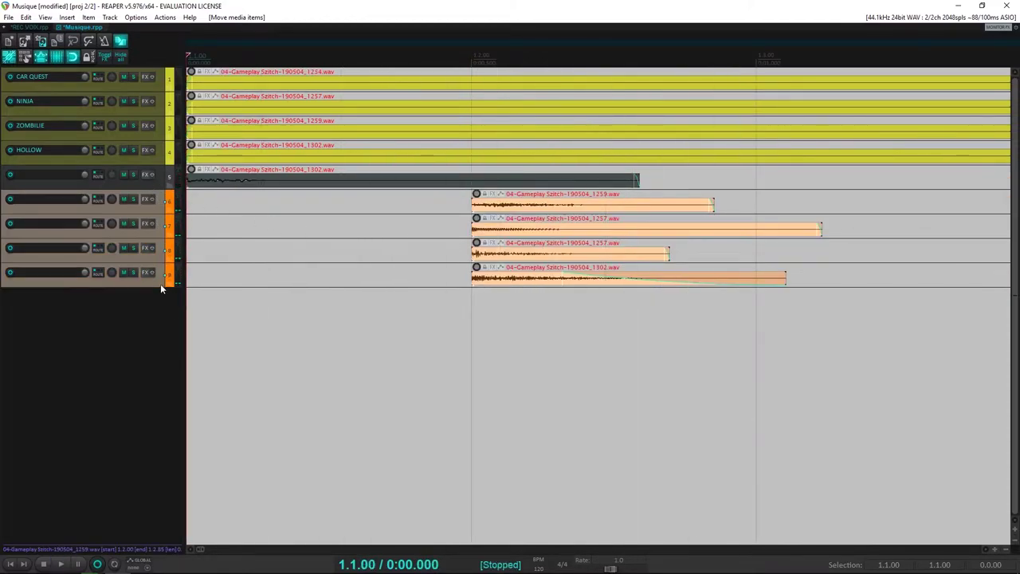
click(134, 272)
key(space)
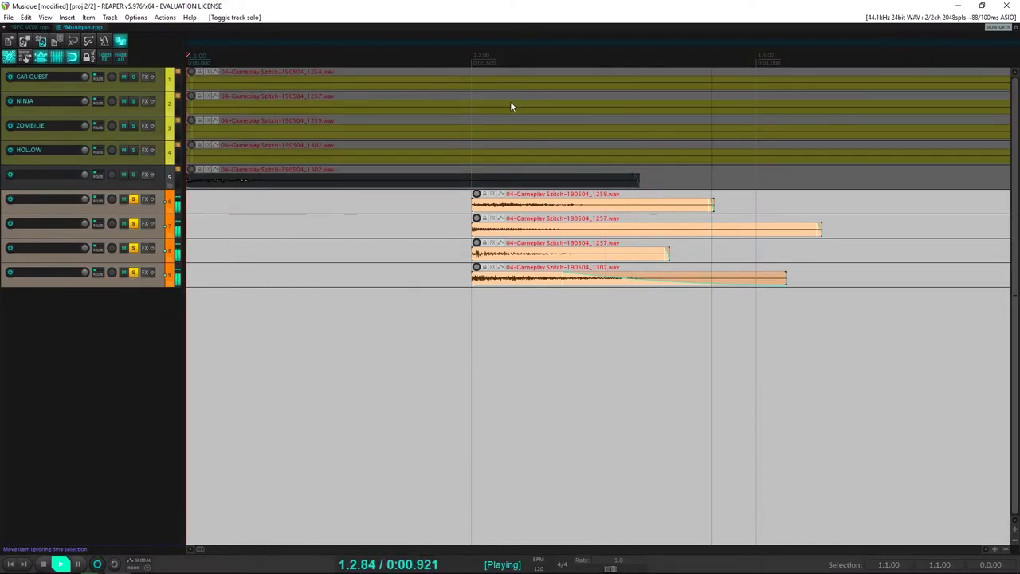
key(space)
scroll(484, 165, down, 5)
key(space)
key(space)
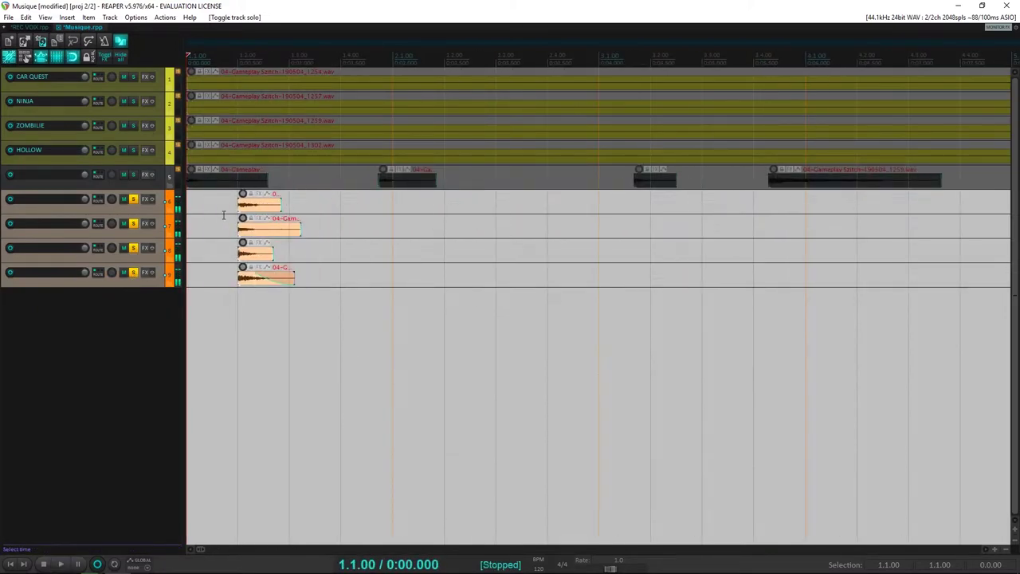
Enlarge track 6 and give its hit a long fade-out over the tail with a curve that drops faster at first
drag(157, 212, 157, 285)
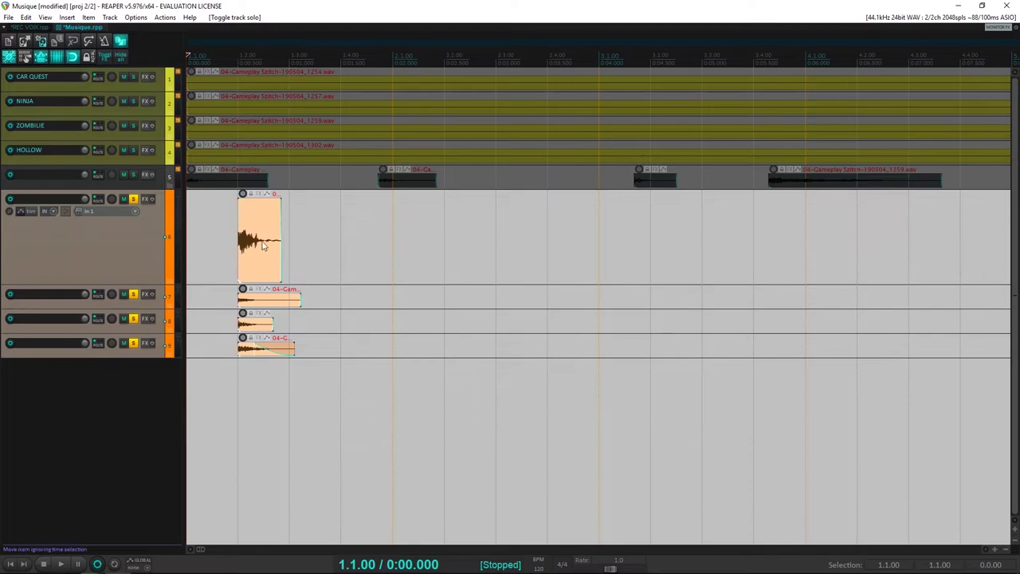
click(273, 239)
scroll(273, 240, up, 2)
scroll(275, 240, up, 3)
scroll(523, 218, down, 2)
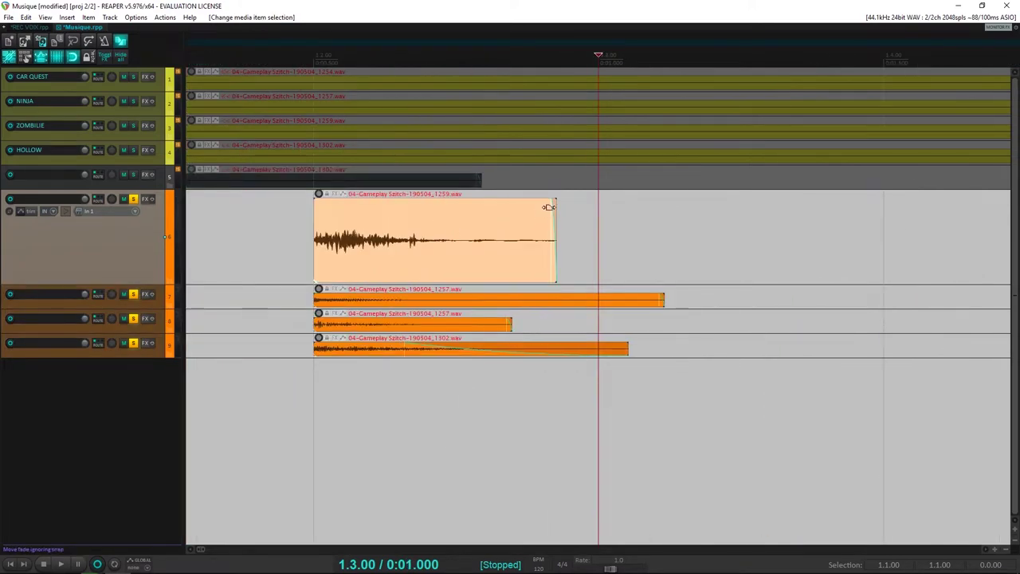
drag(548, 207, 450, 217)
right_click(494, 215)
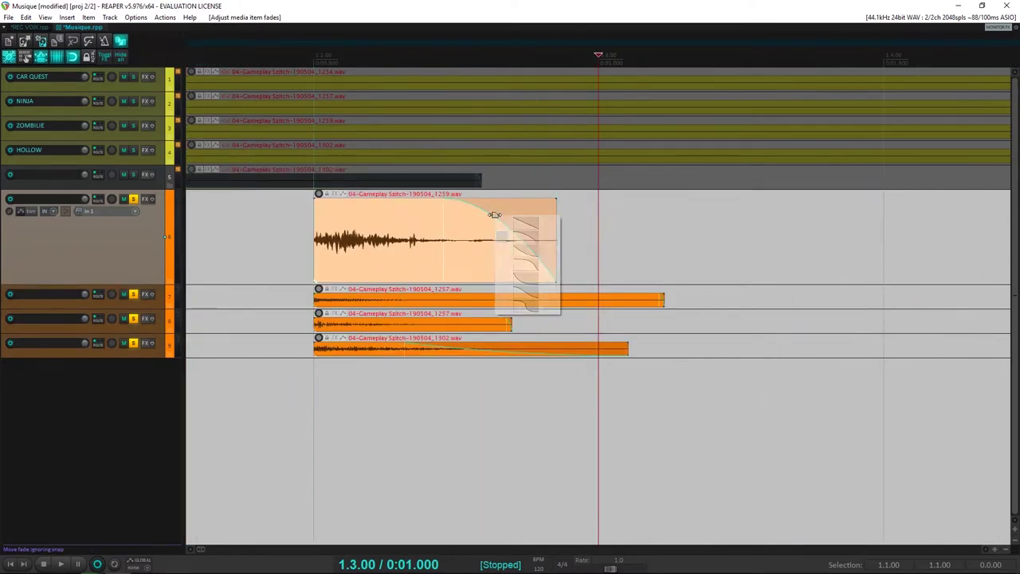
click(533, 249)
Audition the layered orange hits with track 6's fade-out, playing from 1.2.00 and from 1.1.75
click(284, 239)
key(space)
key(space)
scroll(309, 242, down, 3)
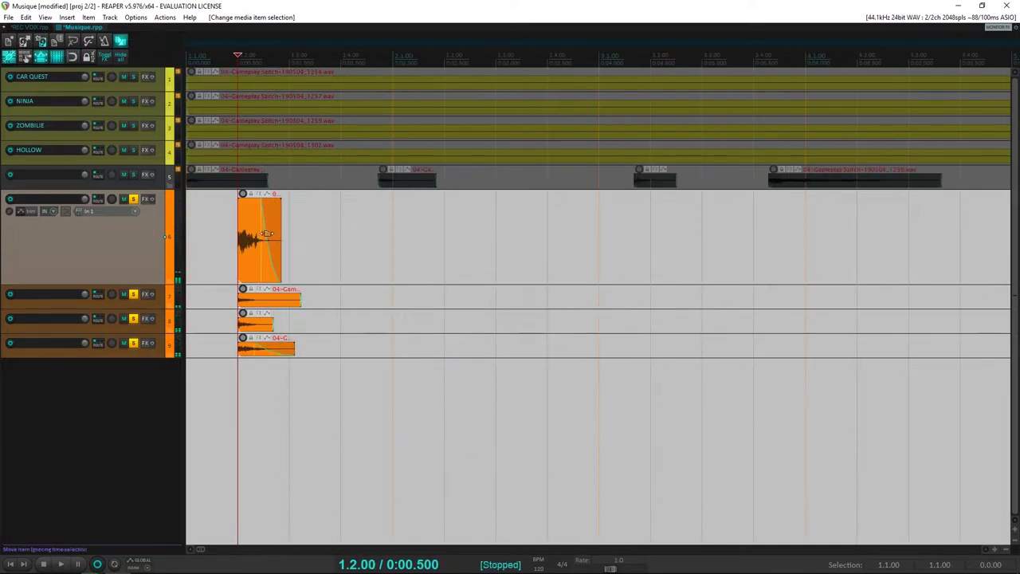
key(space)
click(226, 234)
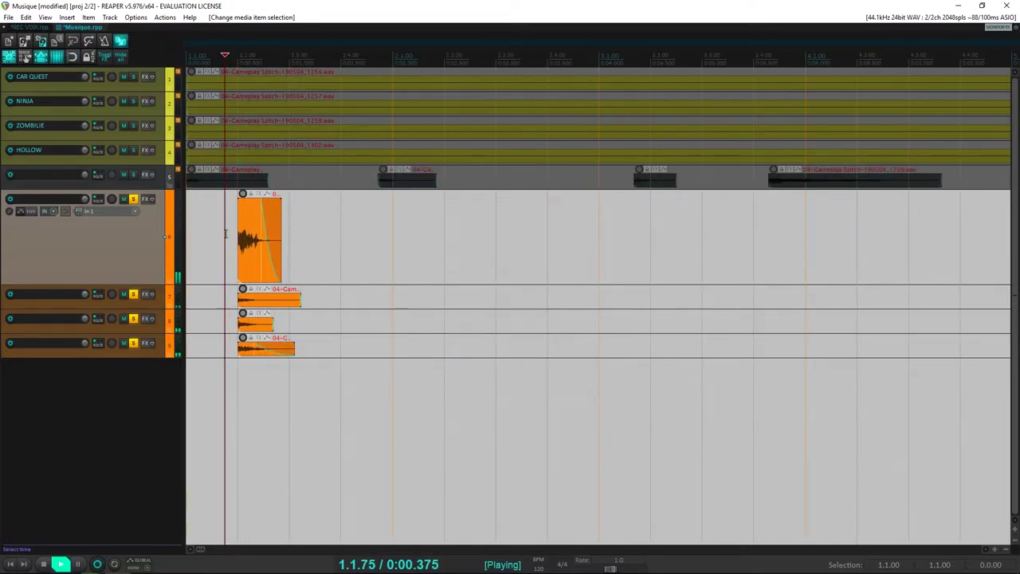
key(space)
key(space)
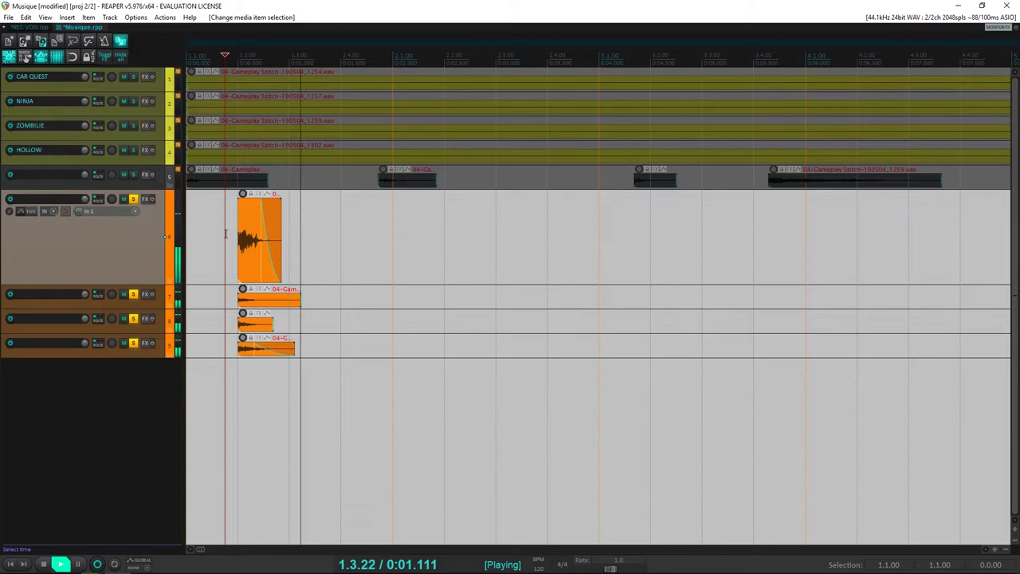
key(space)
Start track 6's fade-out slightly earlier, audition it, and change the fade to a steeper curve
scroll(326, 297, up, 4)
drag(514, 243, 501, 243)
key(space)
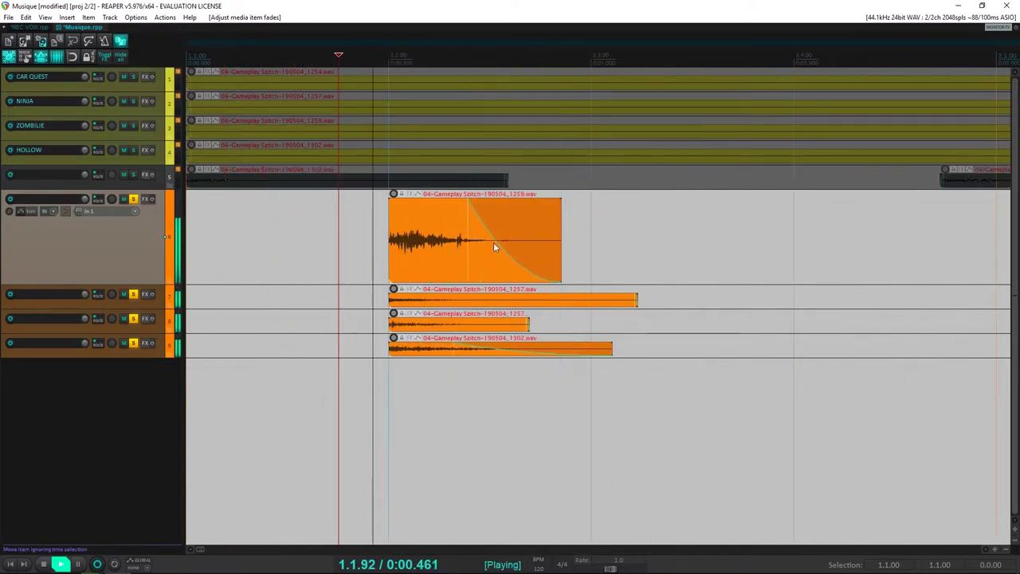
key(space)
right_click(500, 242)
click(533, 307)
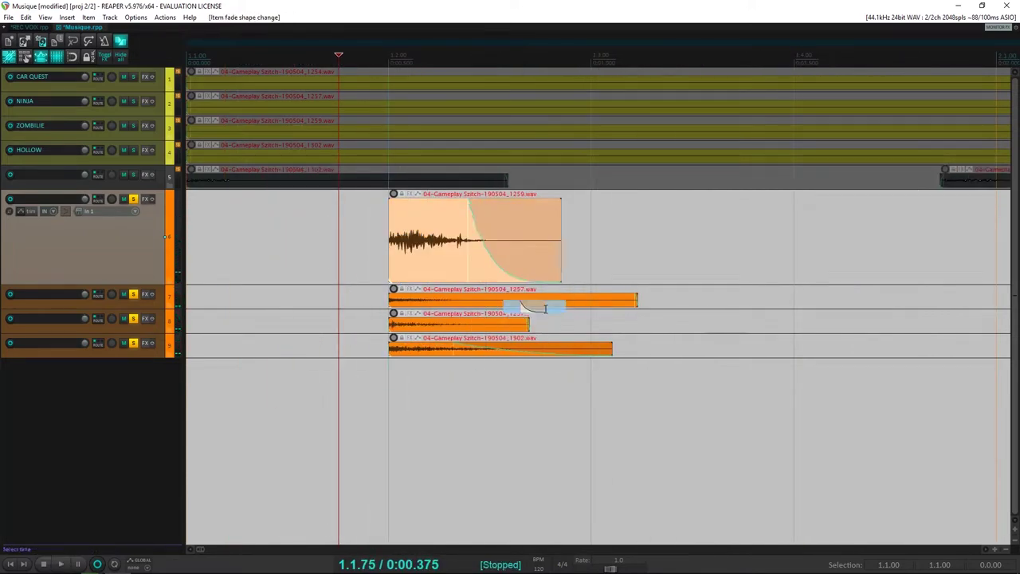
Audition the layered hits, shift the start of track 6's fade-out earlier, and audition them again
key(space)
key(space)
drag(504, 269, 487, 267)
key(space)
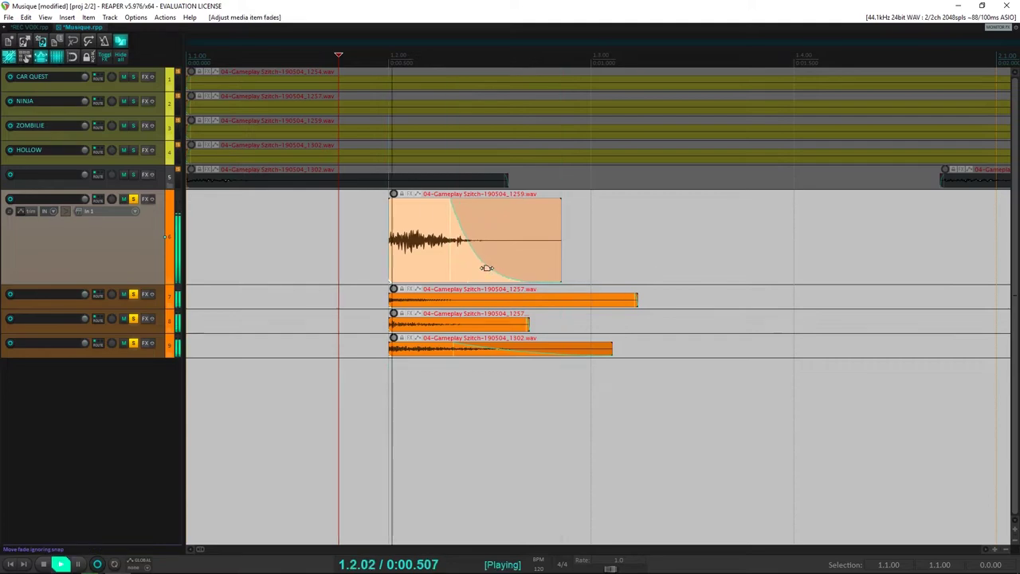
key(space)
key(space)
key(space)
key(space)
key(space)
Start track 6's fade-out a little earlier still, audition the layered hits from 1.1.75, and save the project
drag(486, 268, 479, 273)
key(space)
key(space)
key(space)
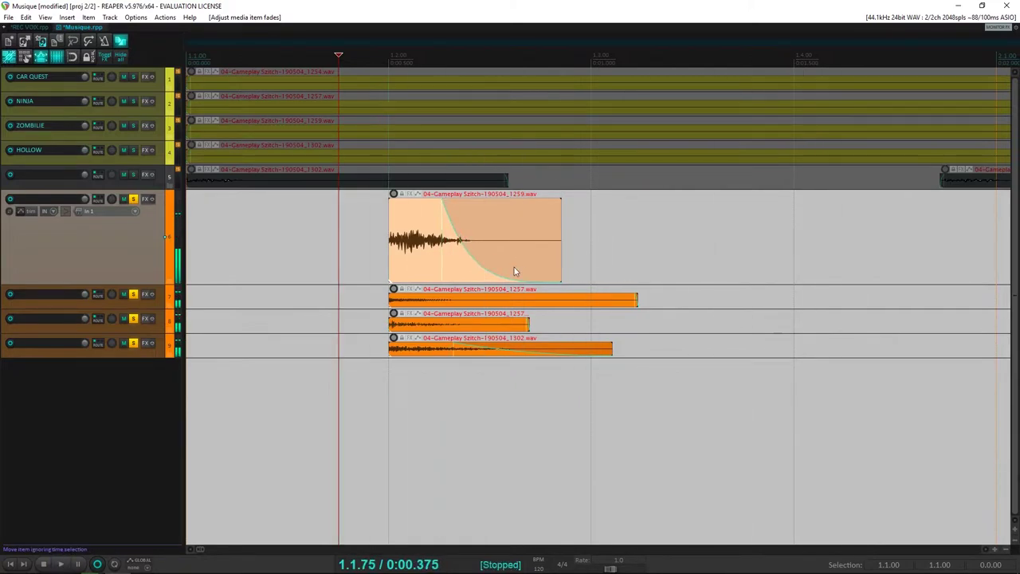
key(space)
key(space)
key(space)
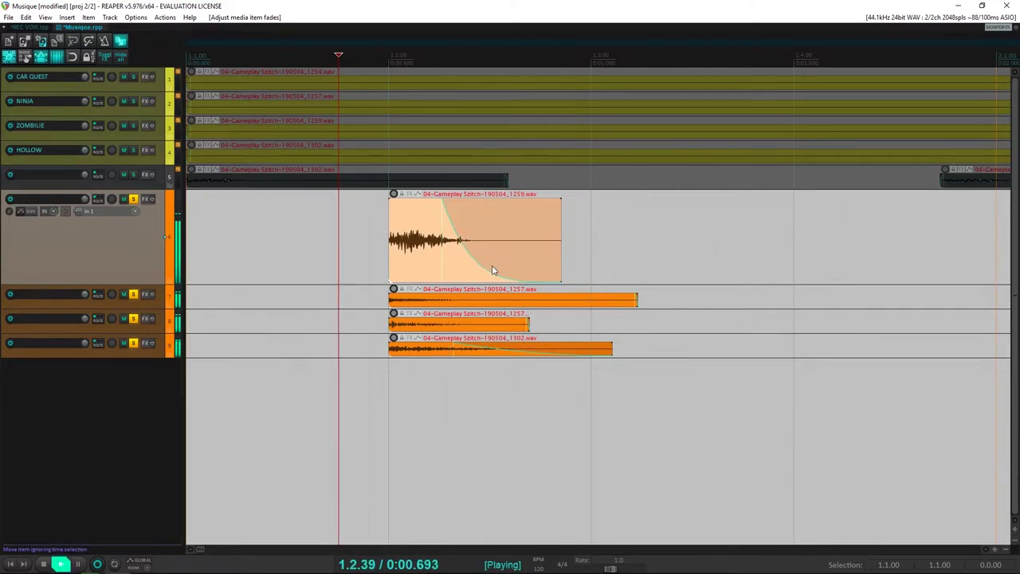
key(space)
key(ctrl+s)
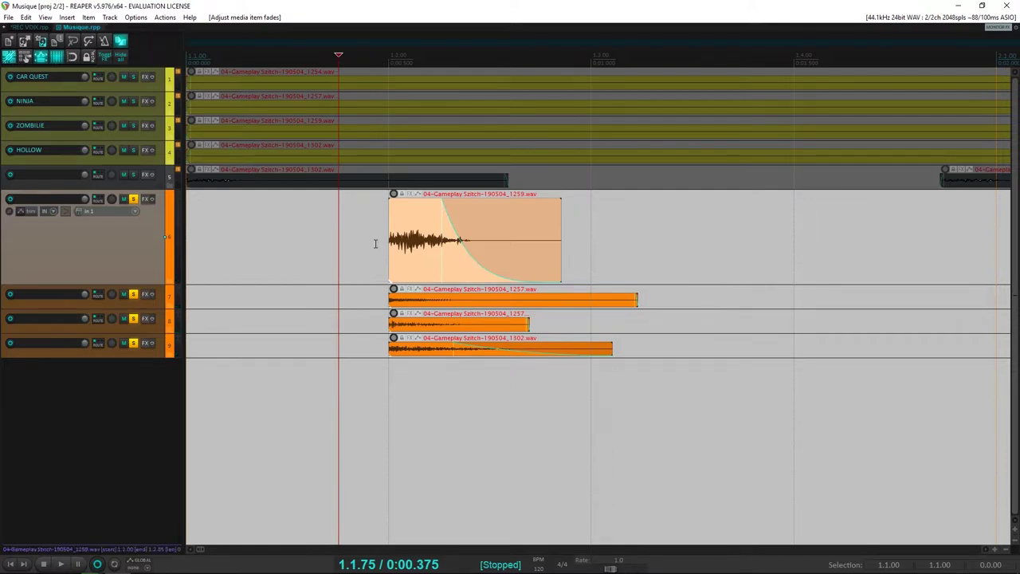
Remove tracks 6, 7 and 8 from the solo and audition track 9's hit alone
scroll(399, 244, down, 3)
scroll(400, 245, up, 4)
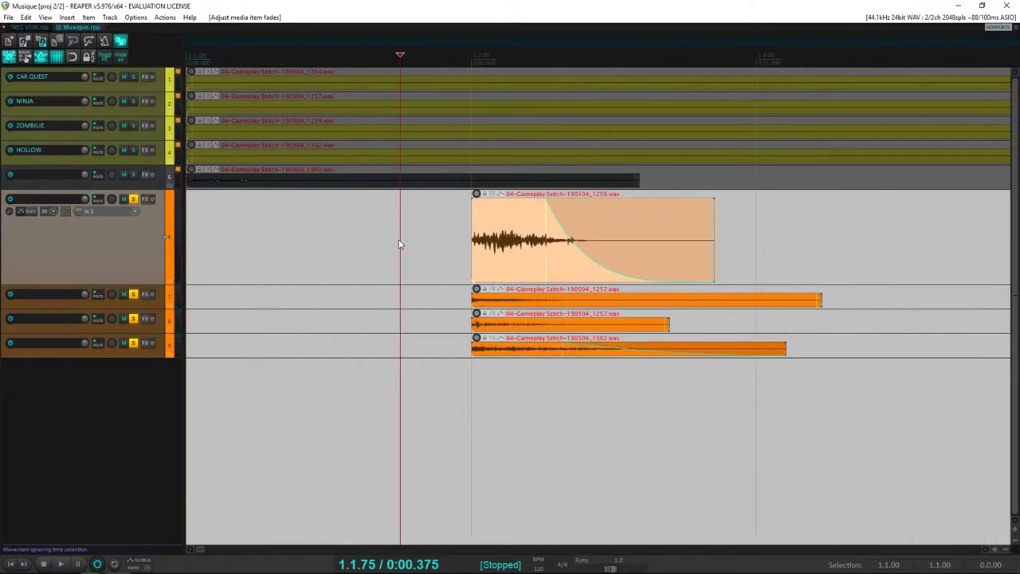
scroll(400, 245, down, 1)
click(134, 200)
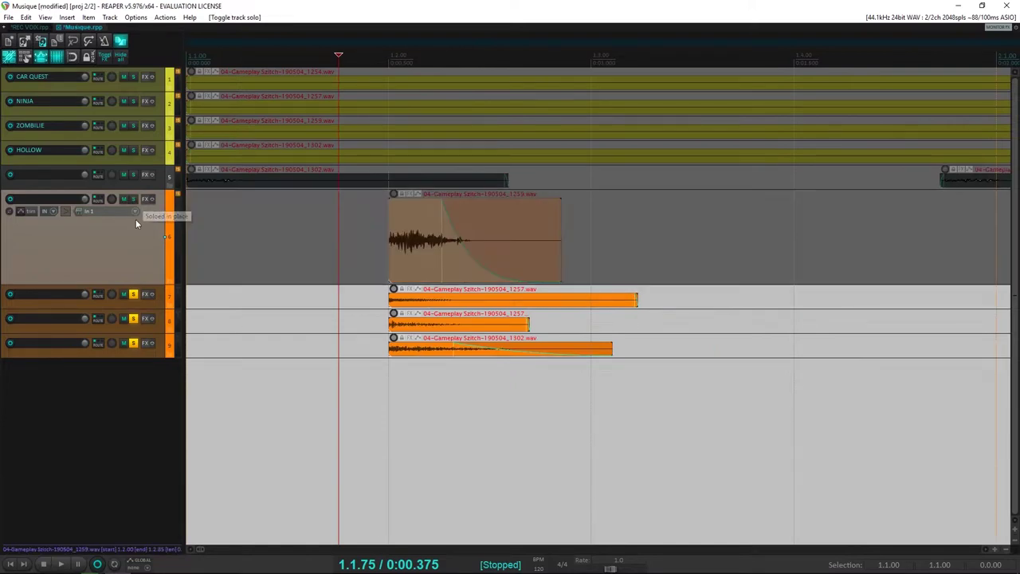
click(134, 295)
click(137, 319)
key(space)
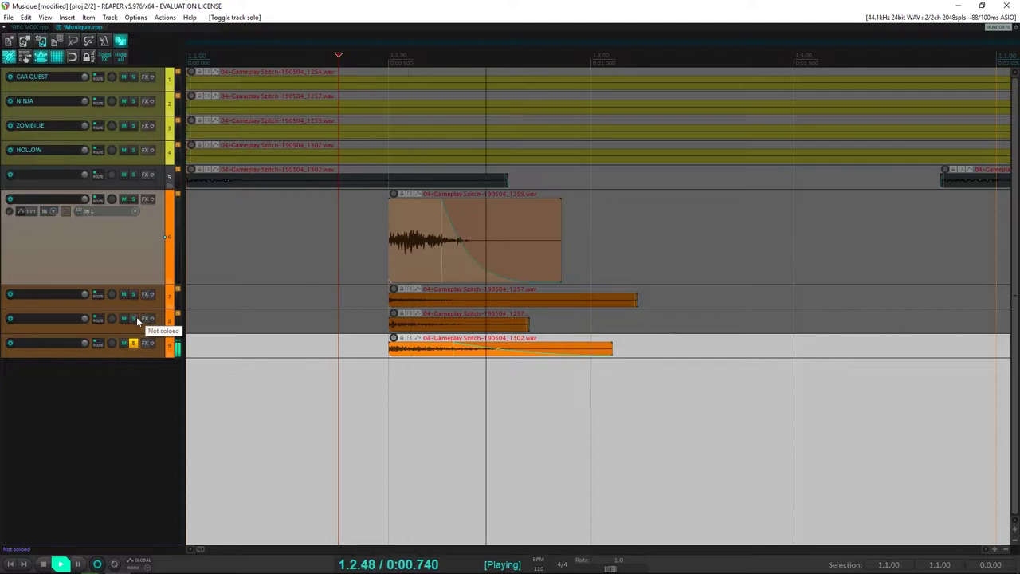
key(space)
Add tracks 8, 7 and 6 back to the solo one at a time, auditioning the layered hits after each addition
click(134, 317)
key(space)
key(space)
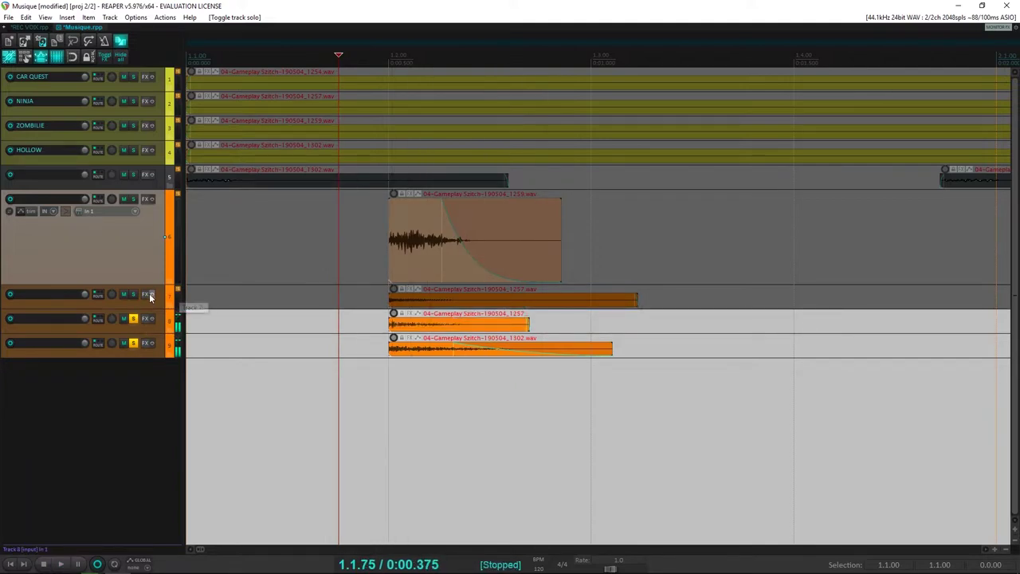
click(134, 294)
key(space)
key(space)
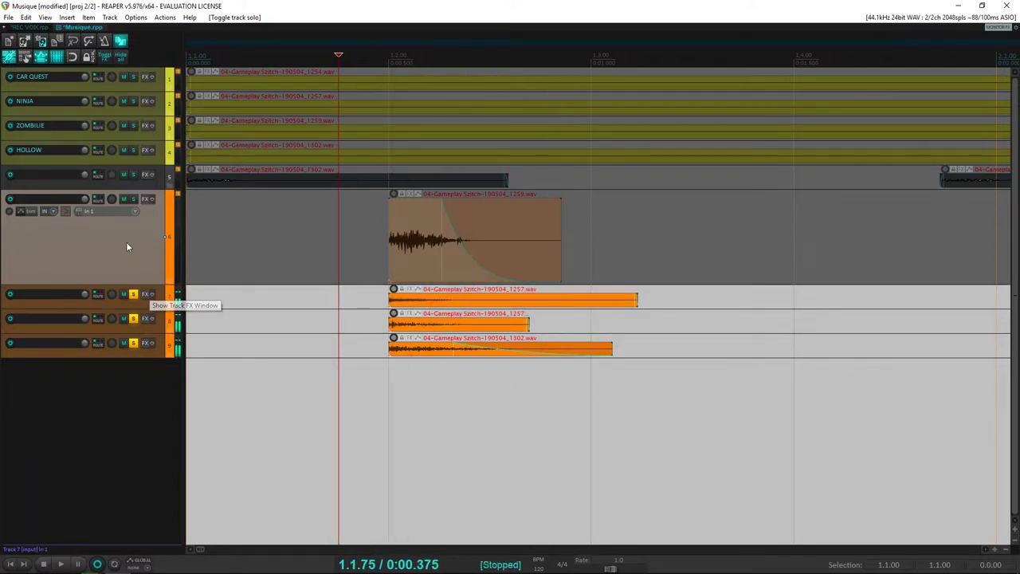
click(134, 199)
key(space)
key(space)
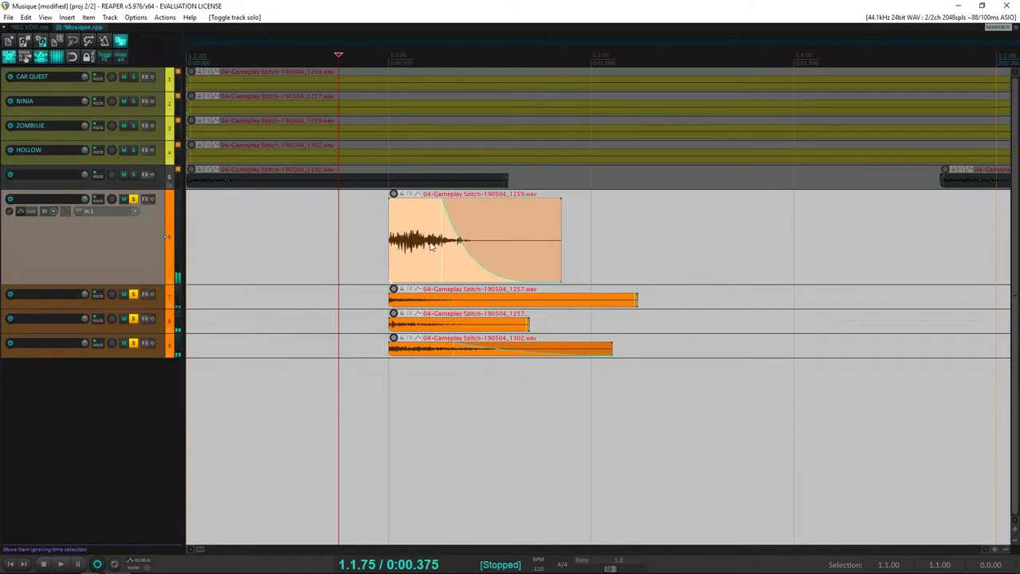
key(space)
key(space)
Lower the volume of track 6's hit to -3.80 dB and play it back
click(386, 221)
scroll(544, 244, up, 5)
drag(644, 196, 762, 213)
key(space)
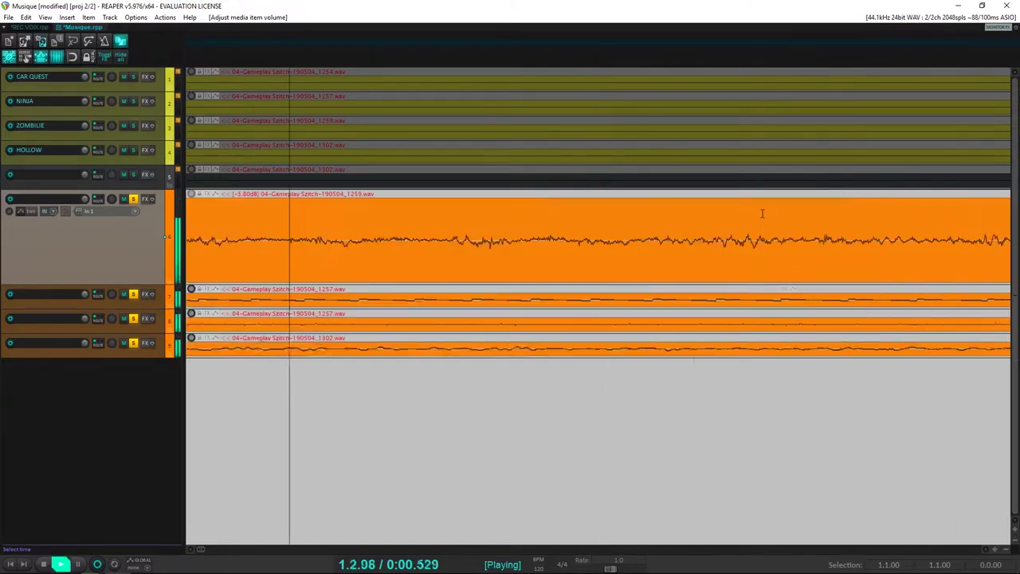
key(space)
Audition the four layered hits with track 6's reduced volume, playing from 1.1.89
scroll(654, 237, down, 5)
click(494, 237)
key(space)
key(space)
scroll(571, 232, down, 4)
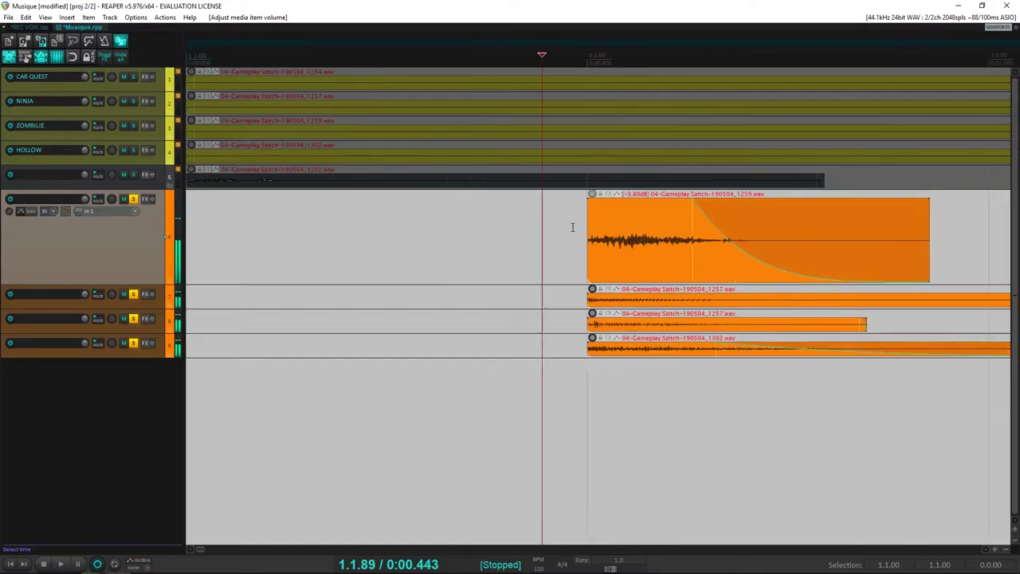
key(space)
key(space)
key(space)
key(space)
Compare the layered hits without and with track 6 by toggling its solo during playback from 1.1.89
click(132, 199)
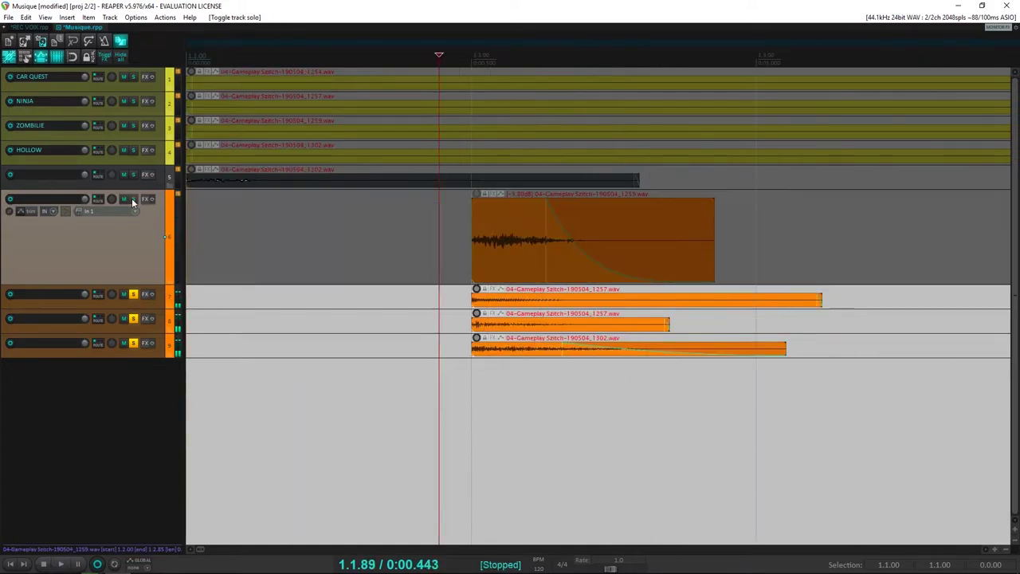
key(space)
key(space)
click(132, 199)
key(space)
key(space)
key(space)
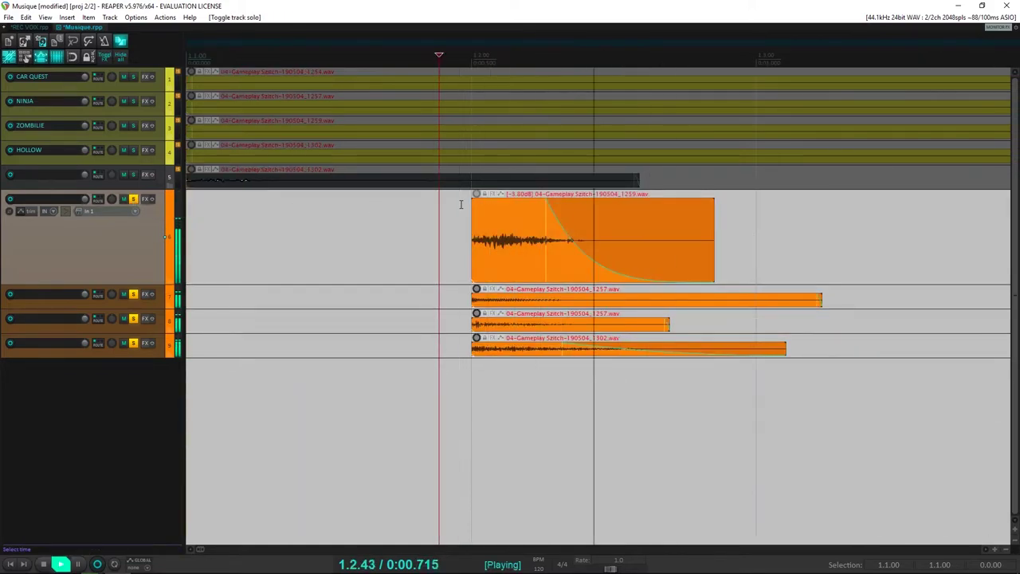
key(space)
Lower the volume of track 6's hit further to -4.60 dB, audition the mix, and save the project
drag(479, 199, 429, 228)
key(space)
key(space)
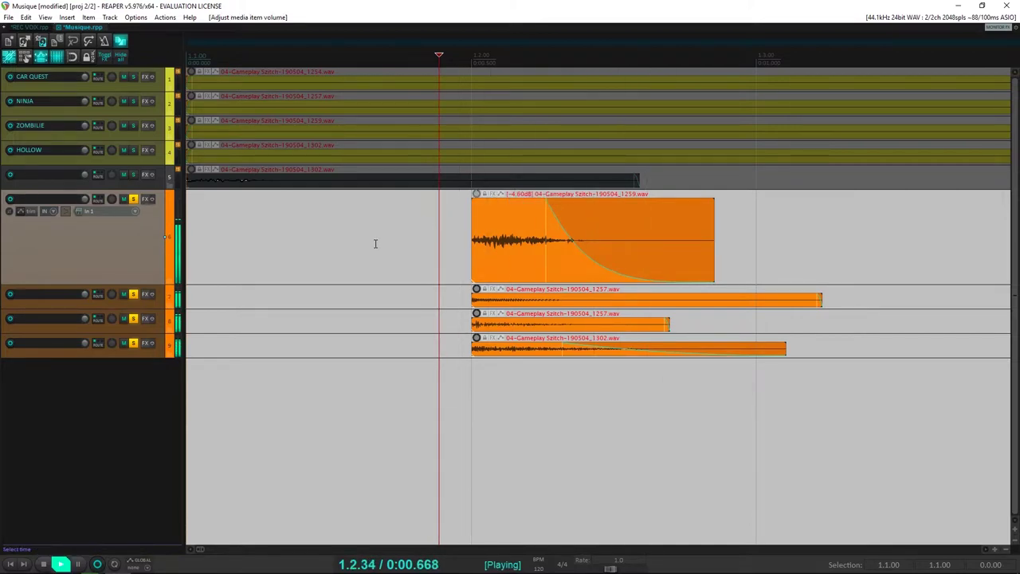
key(space)
key(ctrl+s)
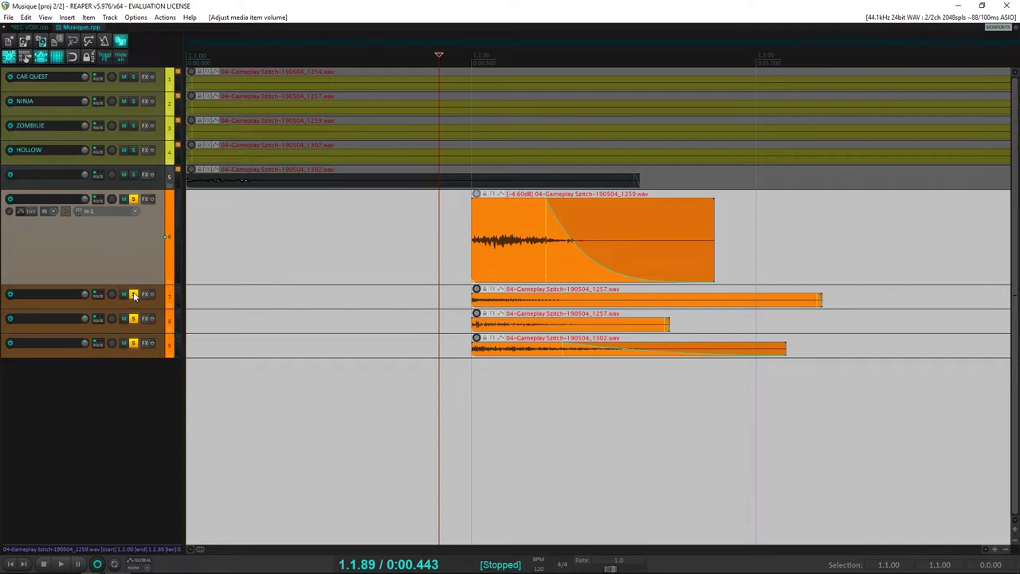
Audition the layered hits without track 6, and add it back to the solo
click(133, 200)
key(space)
key(space)
key(space)
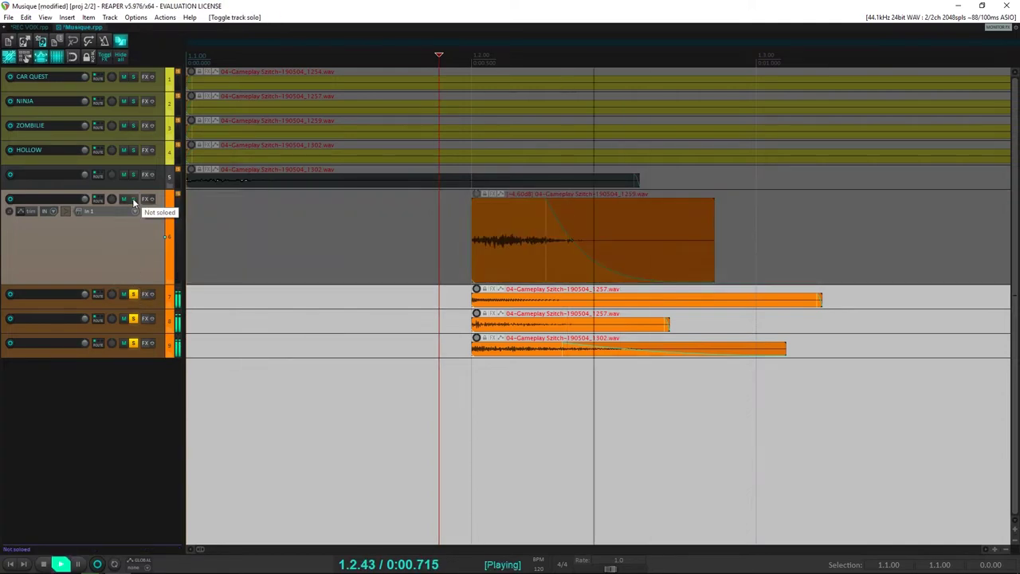
click(133, 200)
key(space)
Audition the layered hits without track 7, restore its solo, and play all four for comparison
click(134, 296)
key(space)
key(space)
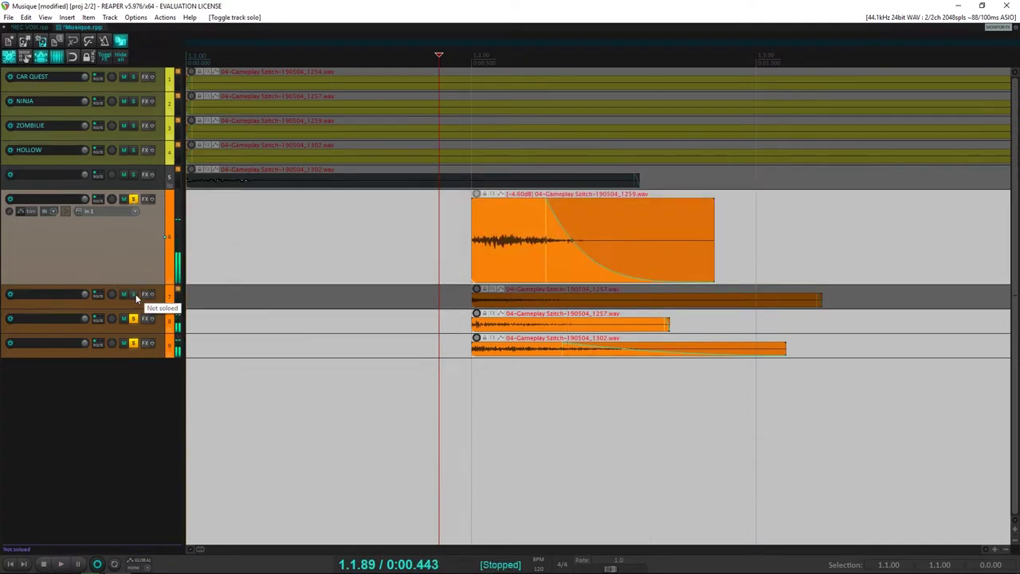
click(135, 296)
key(space)
key(space)
key(space)
key(space)
key(space)
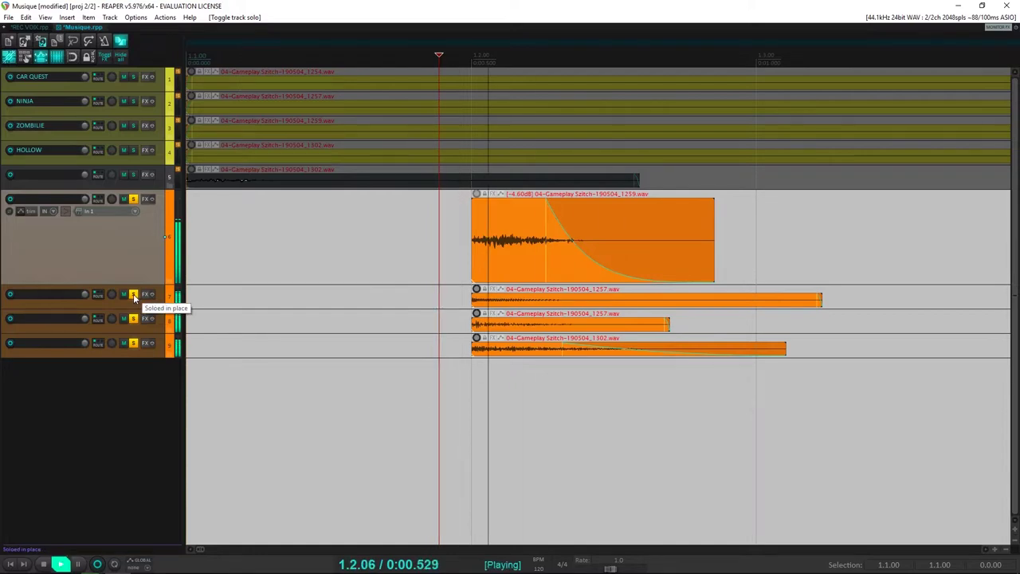
key(space)
Audition the layered hits without track 8, restore its solo, and play all four for comparison
click(135, 318)
key(space)
key(space)
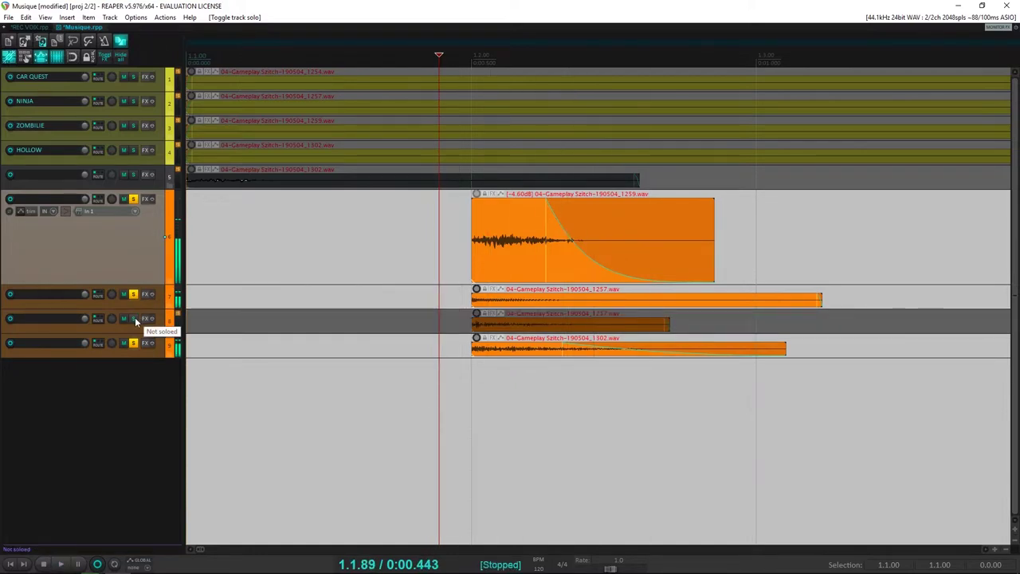
click(135, 318)
key(space)
key(space)
key(space)
key(space)
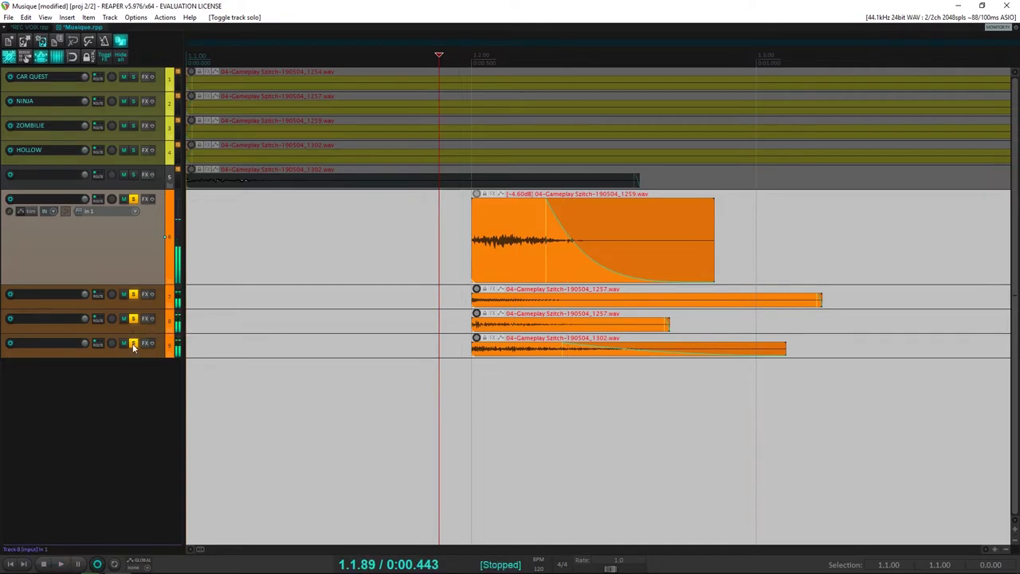
Audition the layered hits without track 9, and restore its solo
click(133, 343)
key(space)
key(space)
click(132, 344)
click(132, 344)
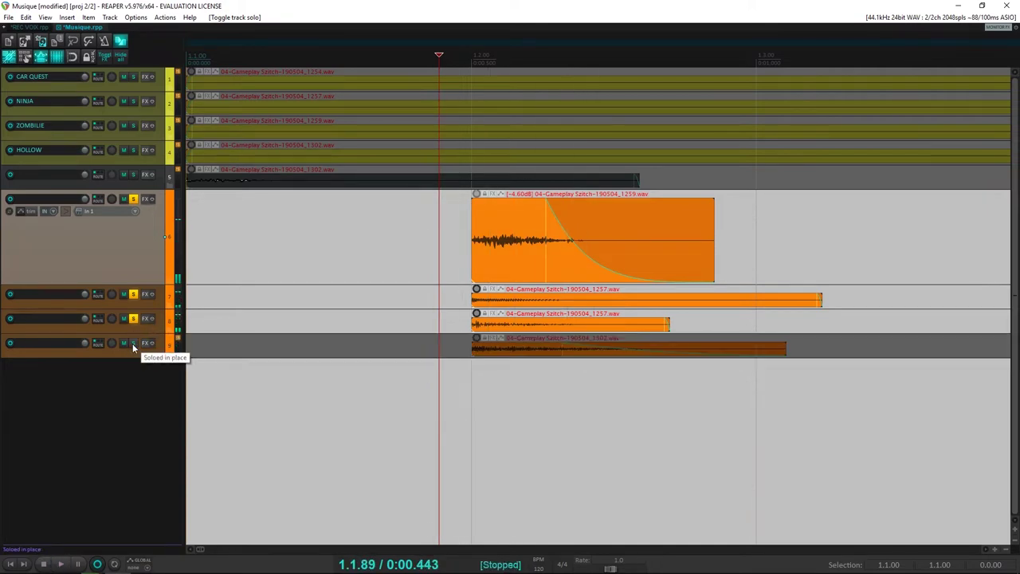
key(space)
key(space)
key(space)
key(space)
click(132, 343)
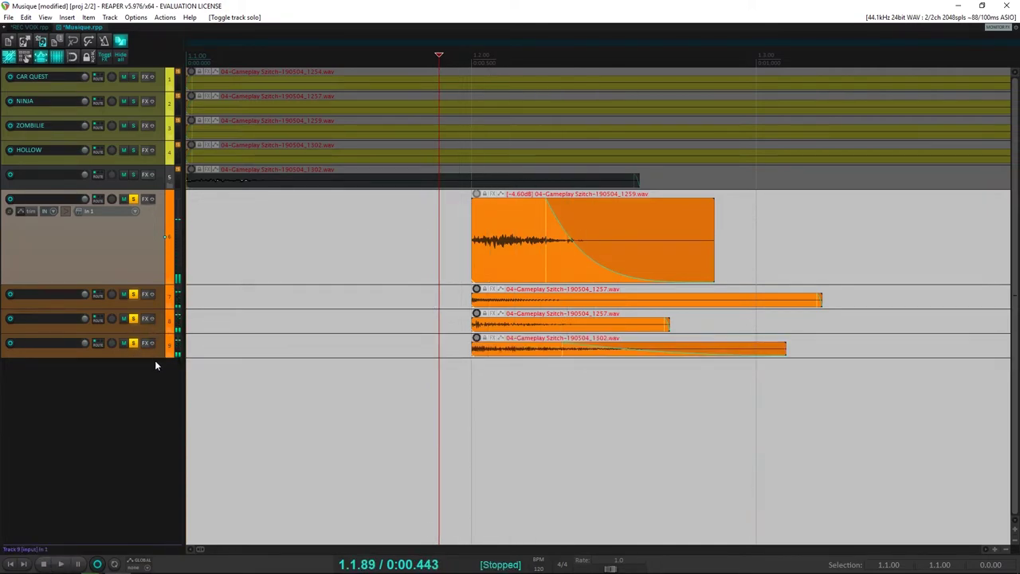
Enlarge track 9 and lengthen the short fade-in at the start of its hit at 1.2.00
drag(158, 358, 160, 469)
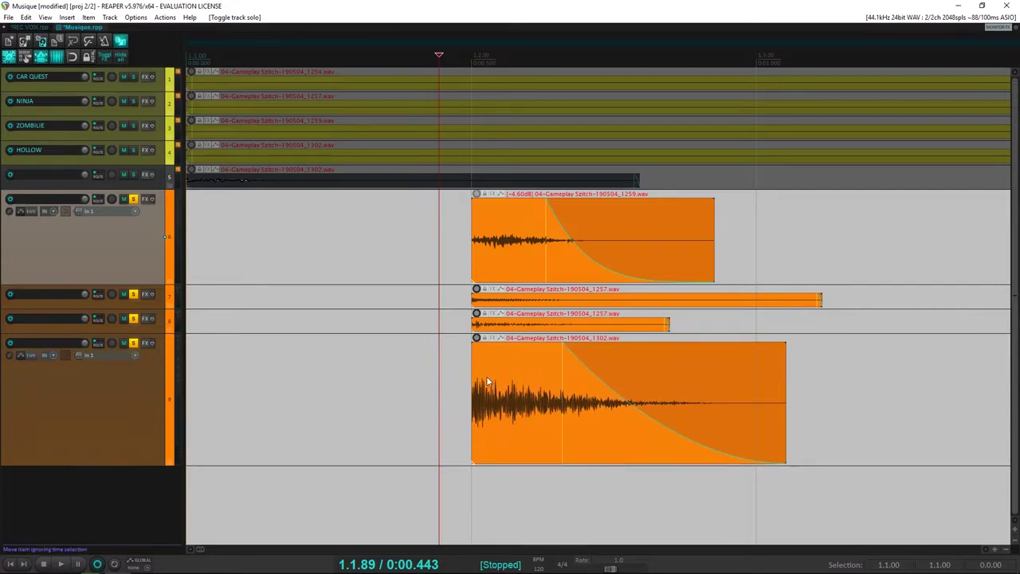
click(460, 380)
scroll(467, 379, up, 8)
click(780, 368)
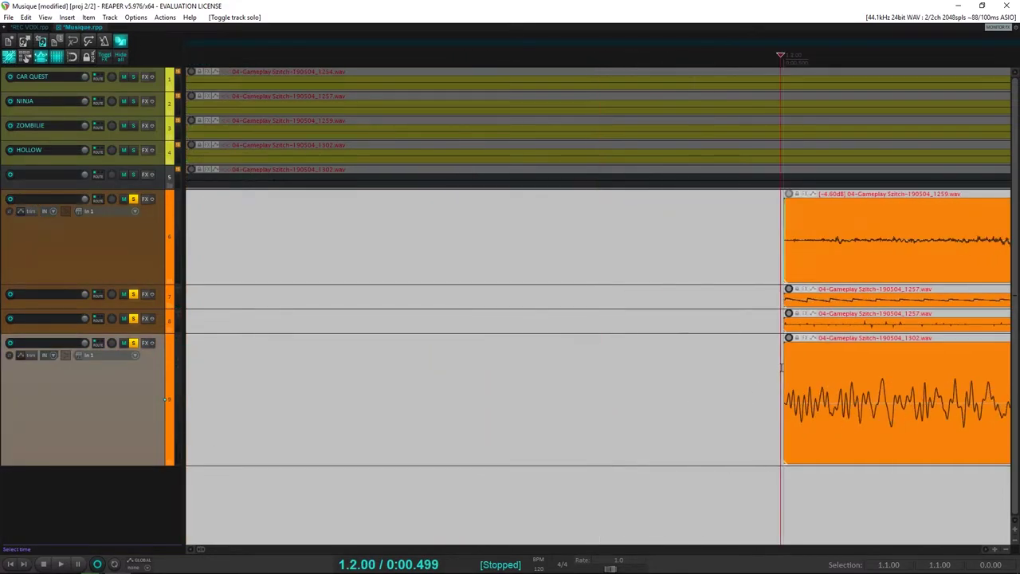
scroll(759, 373, up, 6)
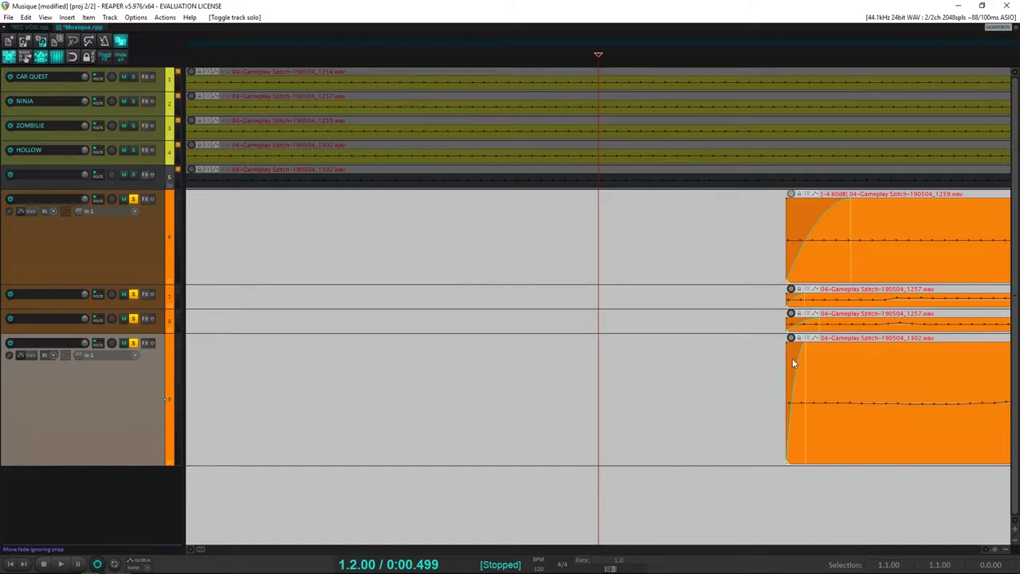
click(786, 355)
scroll(784, 355, up, 1)
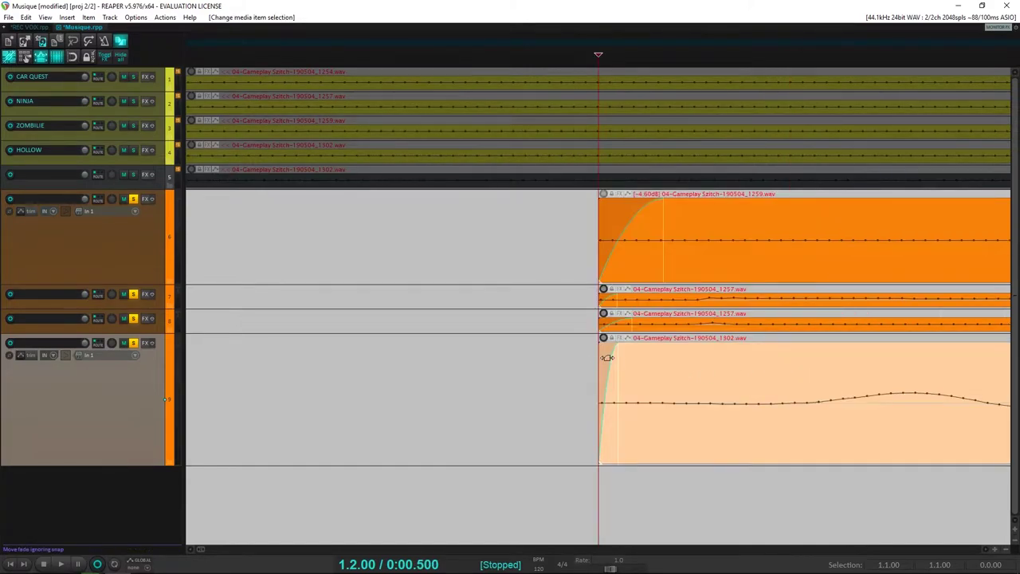
drag(608, 357, 746, 357)
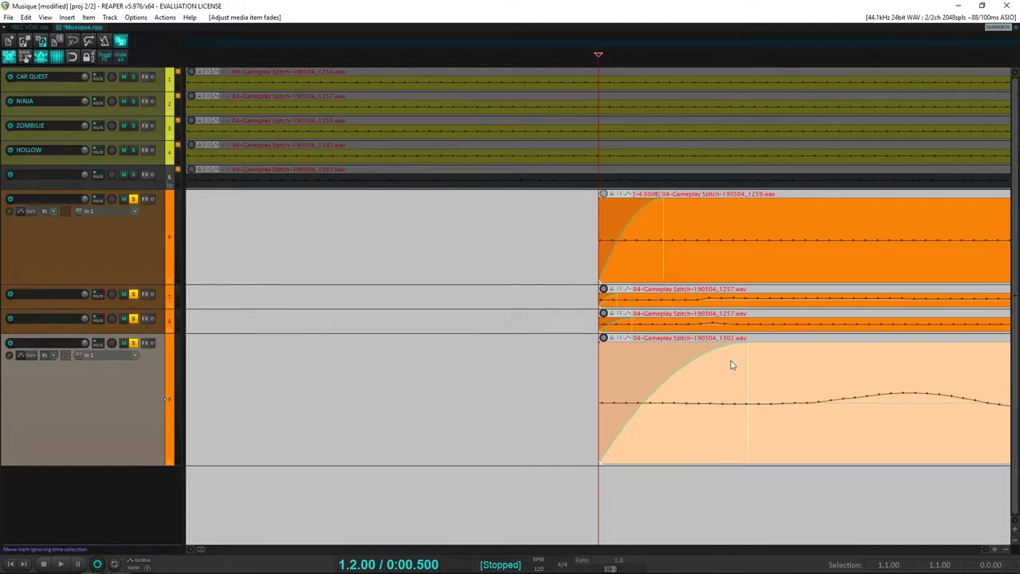
Inspect track 9's fade-in against the opening waveform at 1.2.00, both close up and from further out
scroll(732, 364, down, 4)
scroll(733, 364, up, 4)
scroll(733, 364, down, 4)
scroll(733, 364, up, 4)
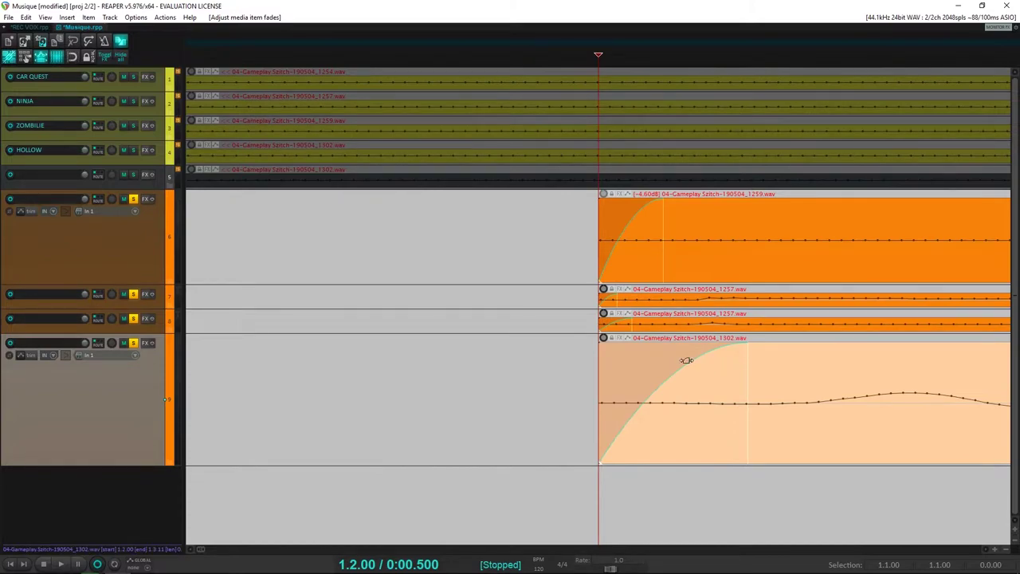
scroll(663, 359, down, 4)
scroll(663, 360, up, 4)
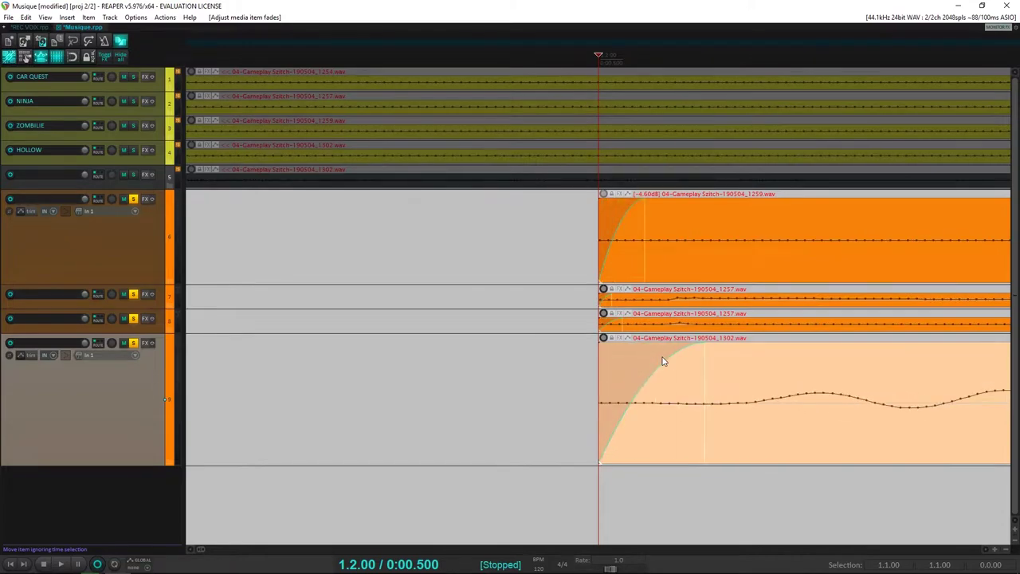
scroll(662, 361, down, 4)
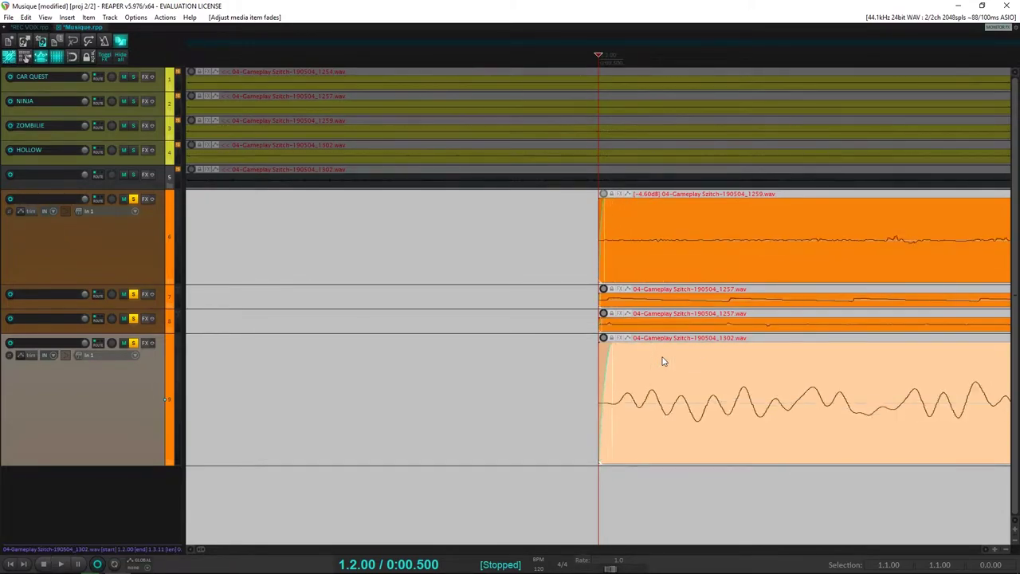
scroll(663, 361, up, 4)
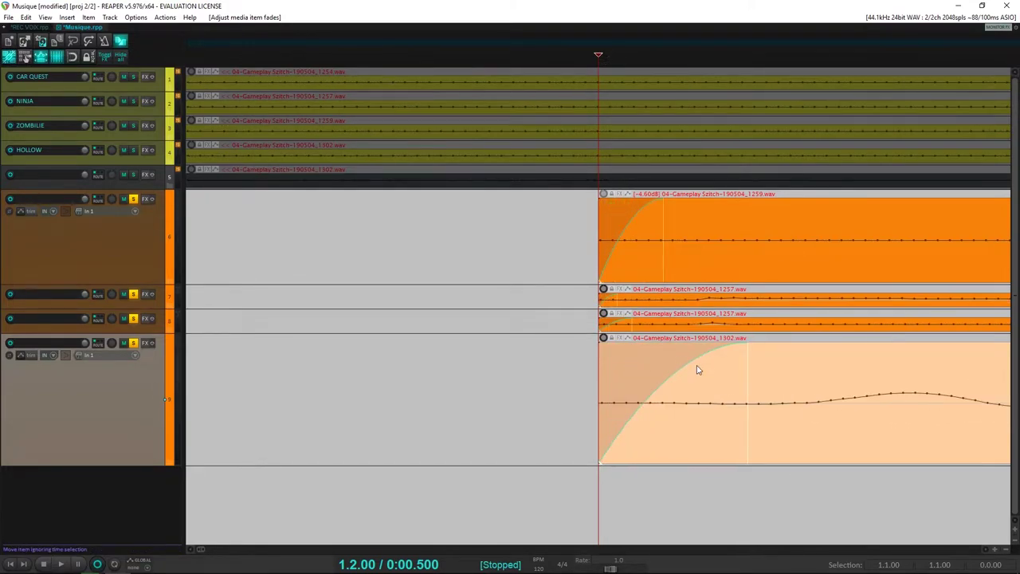
Extend track 9's fade-in slightly further into the start of the hit
drag(692, 364, 735, 371)
scroll(684, 377, down, 4)
scroll(683, 378, up, 4)
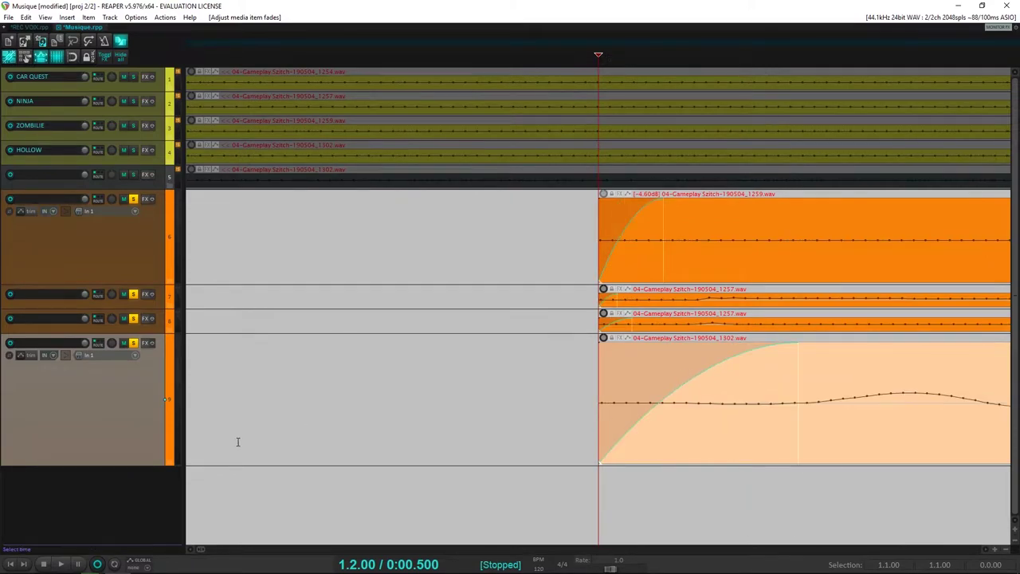
scroll(798, 358, down, 4)
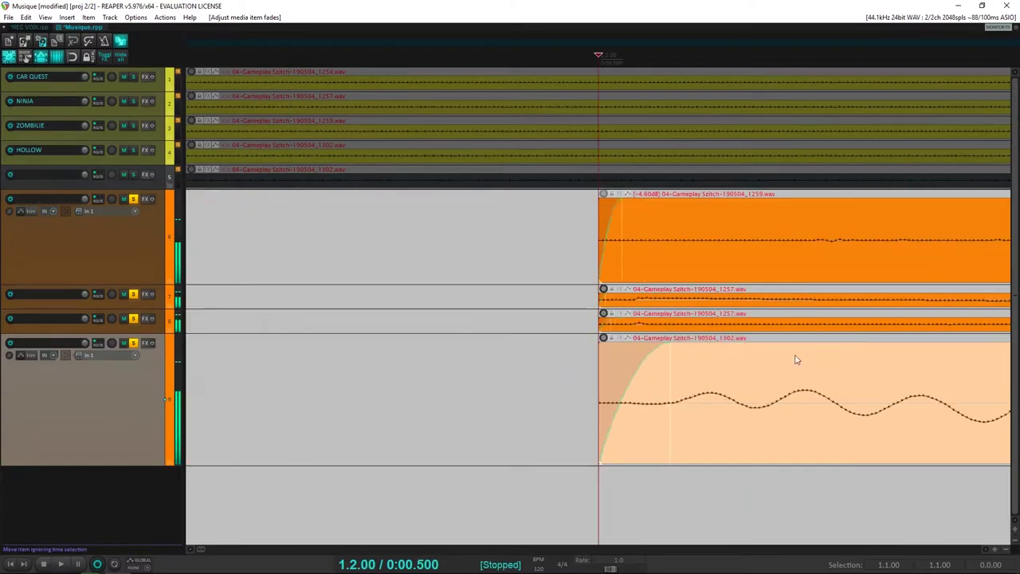
Play the mix without track 9, clear all solos, and solo track 9 alone
click(132, 342)
key(space)
key(space)
ctrl+click(135, 342)
click(134, 343)
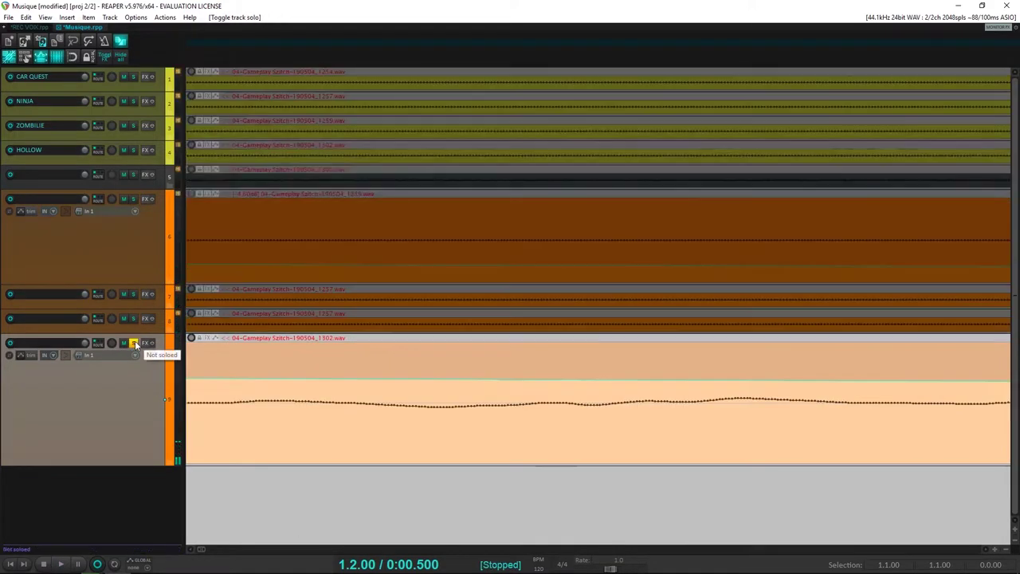
Play track 9 alone, and try removing the fade-in at the start of its hit at 1.2.00
key(space)
scroll(462, 396, down, 5)
key(space)
scroll(606, 358, up, 4)
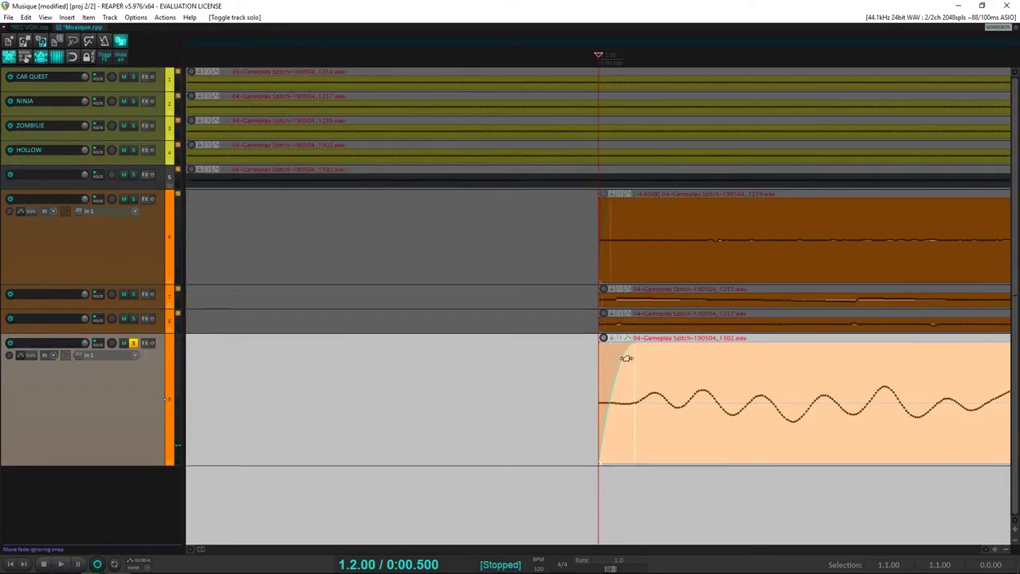
drag(630, 362, 586, 365)
Undo the recent fade-in adjustments on track 9 along with the solo changes on the orange tracks
key(ctrl+z)
key(ctrl+z)
key(ctrl+z)
key(ctrl+z)
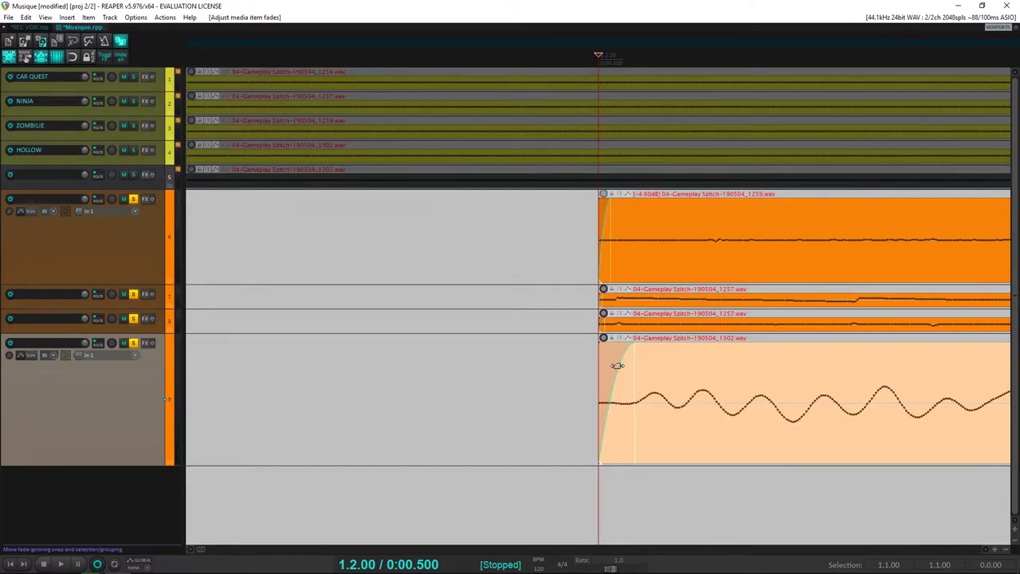
key(ctrl+z)
key(ctrl+z)
Play the four soloed orange hits together from 1.2.00
key(space)
key(space)
scroll(617, 371, down, 2)
key(space)
key(space)
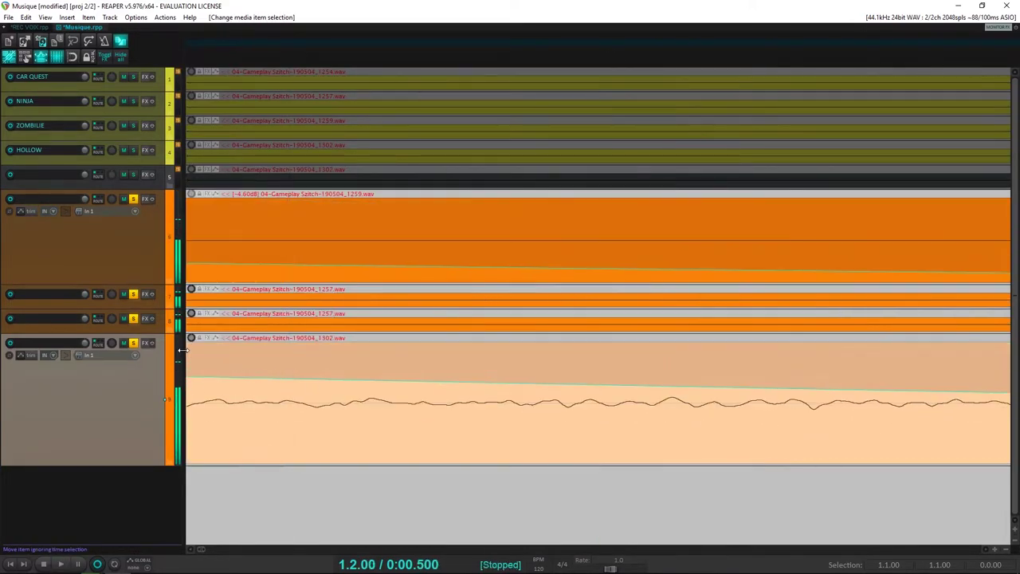
Play the layered hits from start points shortly before 1.2.00, at 1.1.99 and 1.1.76
scroll(268, 359, down, 4)
click(575, 368)
key(space)
key(space)
scroll(564, 368, down, 1)
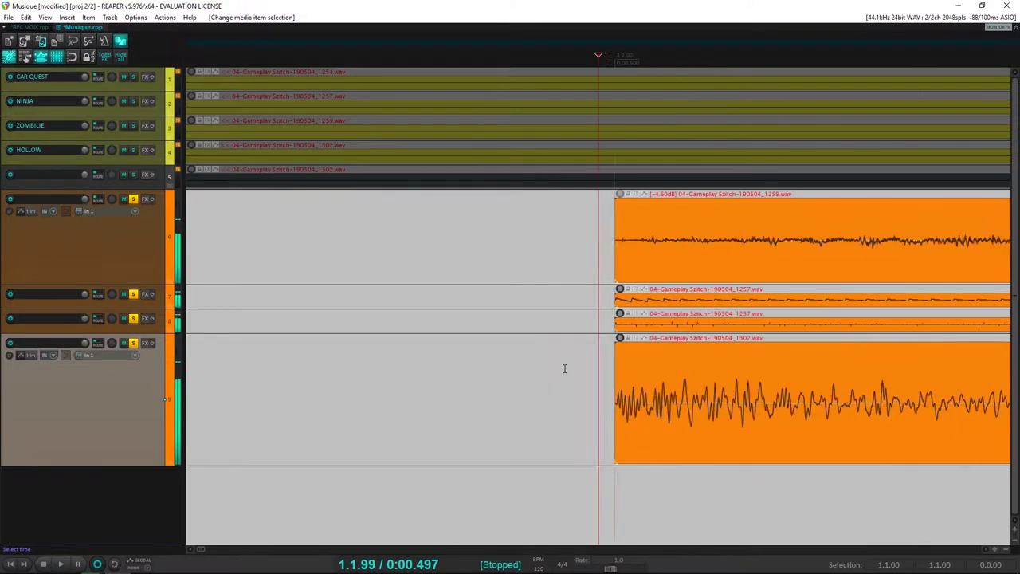
scroll(564, 369, down, 3)
click(333, 364)
key(space)
key(space)
scroll(426, 351, down, 2)
scroll(849, 360, up, 3)
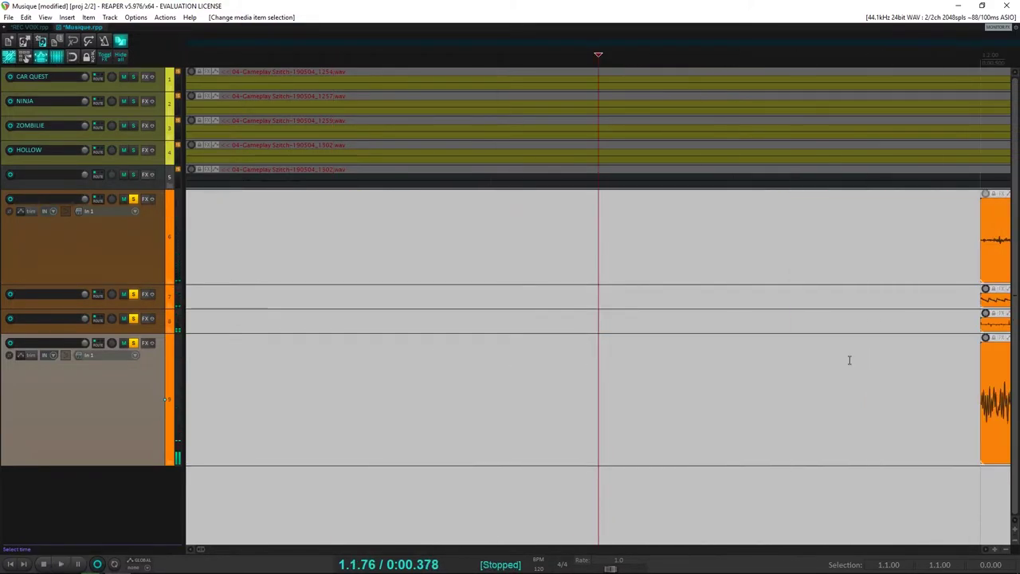
Lower the volume of track 9's item to -11.3 dB and play the layered hits repeatedly
drag(1006, 334, 968, 403)
key(space)
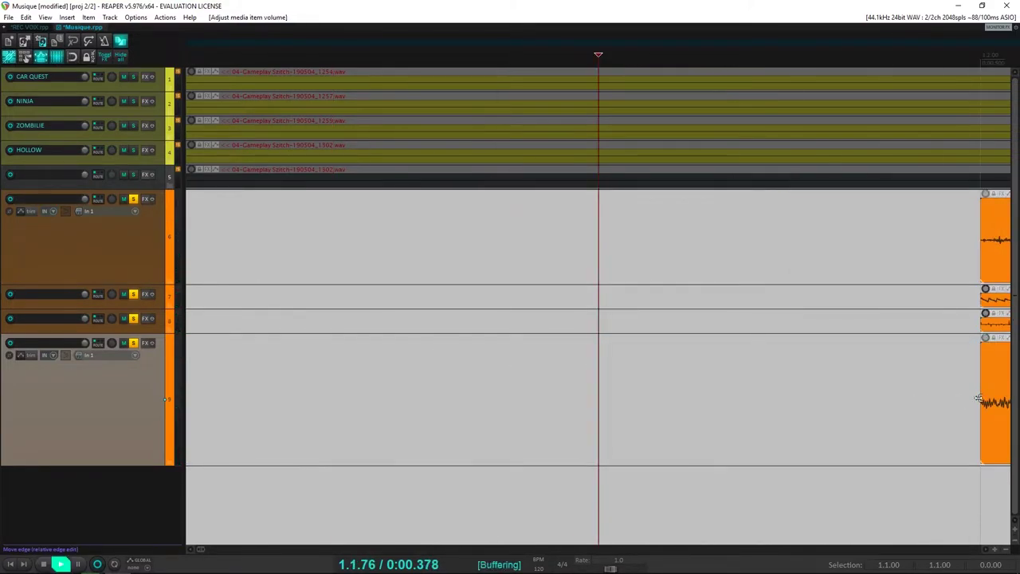
scroll(904, 376, down, 5)
scroll(904, 376, down, 3)
key(space)
key(space)
key(space)
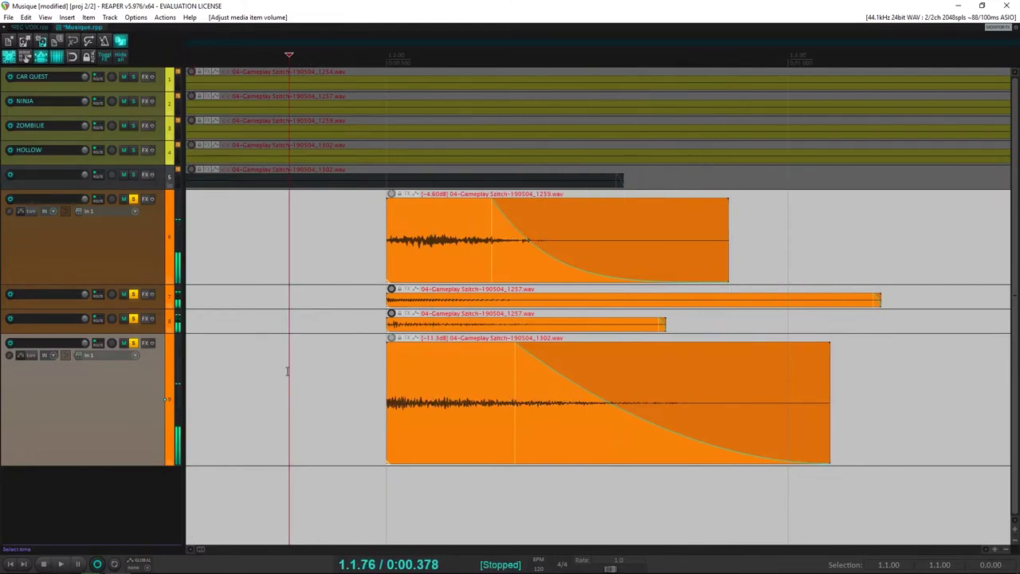
key(space)
key(space)
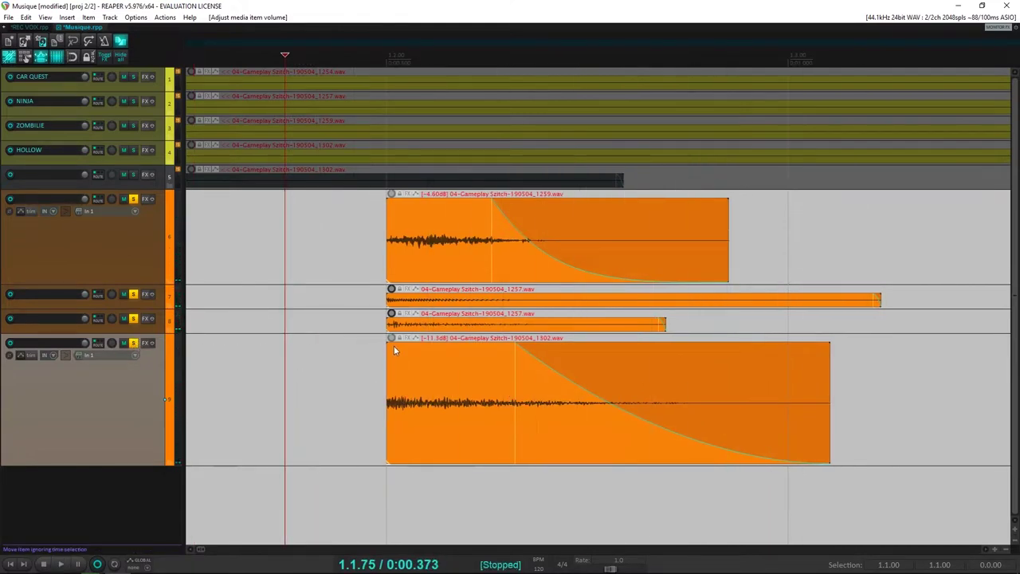
Set the volume of track 9's item to -8.20 dB and play the layered hits
key(space)
scroll(362, 353, down, 2)
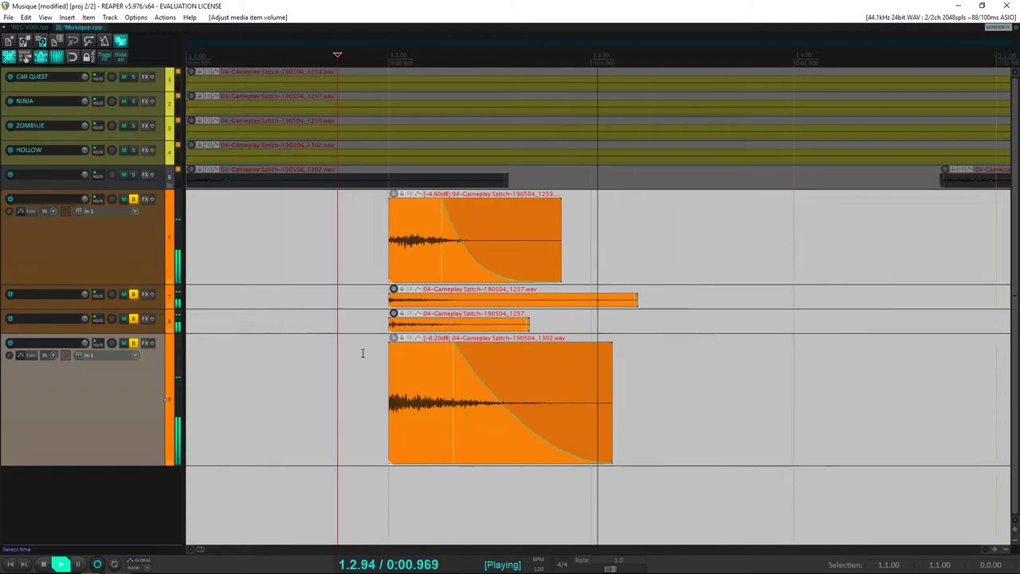
scroll(362, 353, down, 2)
key(space)
key(space)
key(space)
Compare the layered sound without and with track 9 by toggling its solo during playback checks
click(133, 343)
key(space)
key(space)
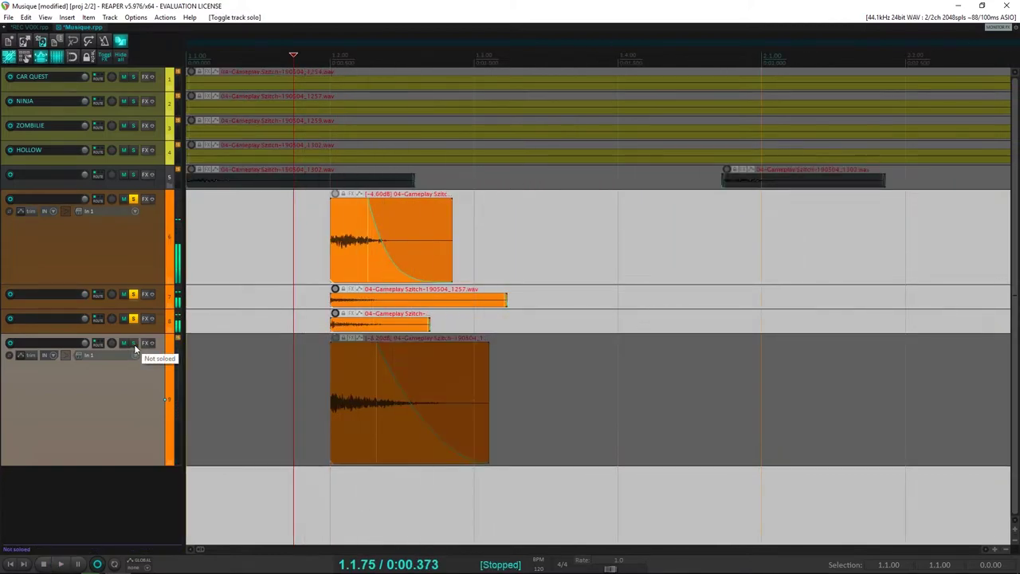
click(134, 345)
key(space)
key(space)
Set the volume of track 9's item to -7.40 dB and play the combined hit
mouse_move(335, 339)
mouse_down()
mouse_move(333, 324)
mouse_move(330, 349)
mouse_up()
key(space)
key(space)
key(space)
key(space)
Play the mix with track 9 left out, solo it again, and play all four layers together
click(134, 343)
key(space)
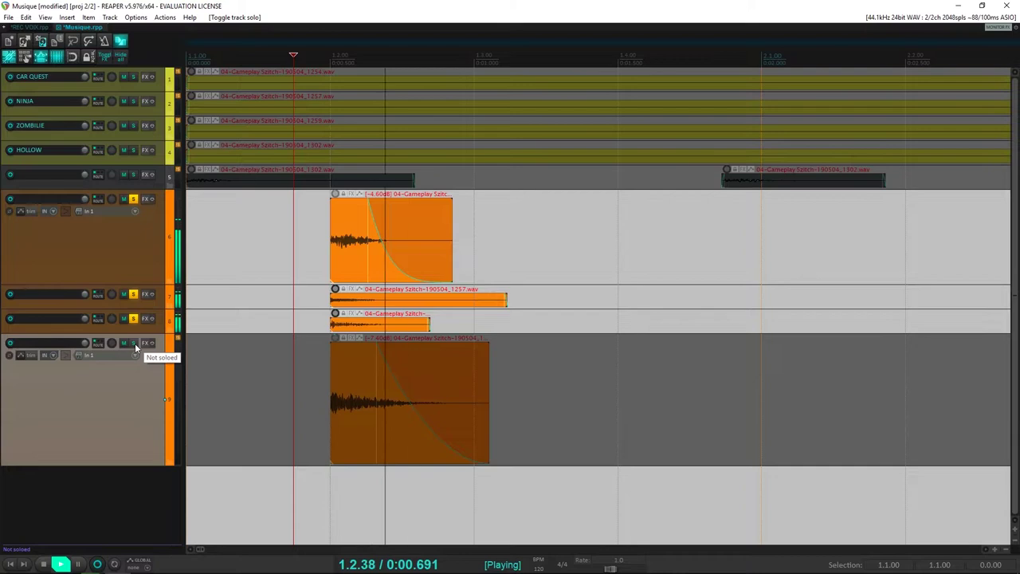
key(space)
click(134, 342)
key(space)
key(space)
key(space)
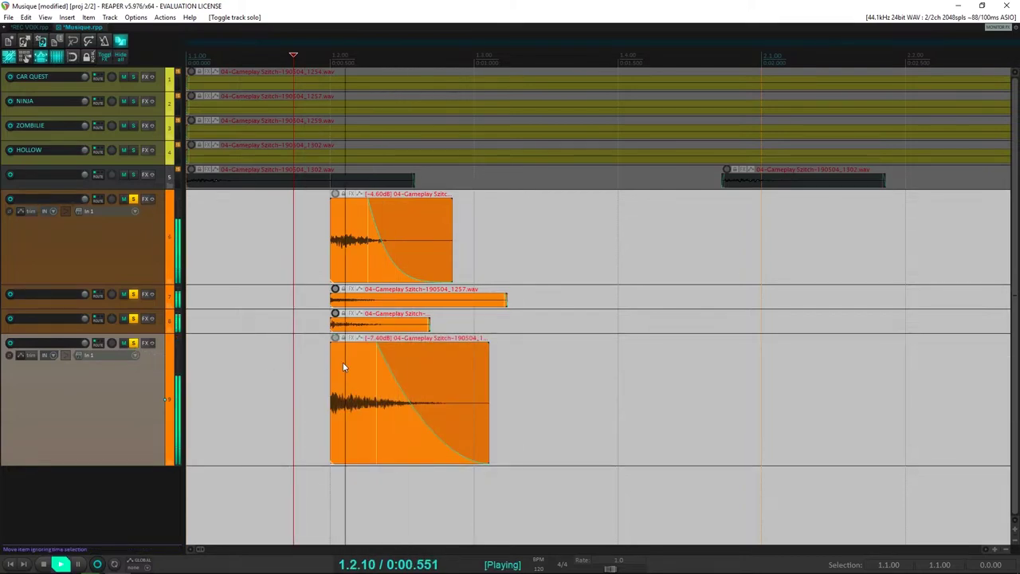
key(space)
key(space)
Return the edit cursor to the project start and save the project
scroll(328, 363, down, 1)
key(space)
scroll(327, 363, down, 4)
key(Home)
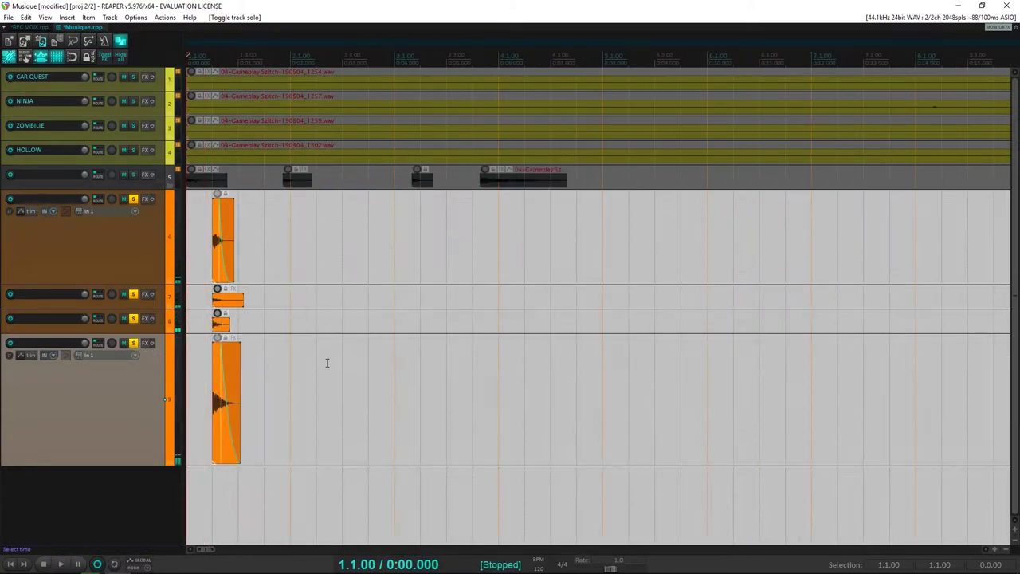
key(ctrl+s)
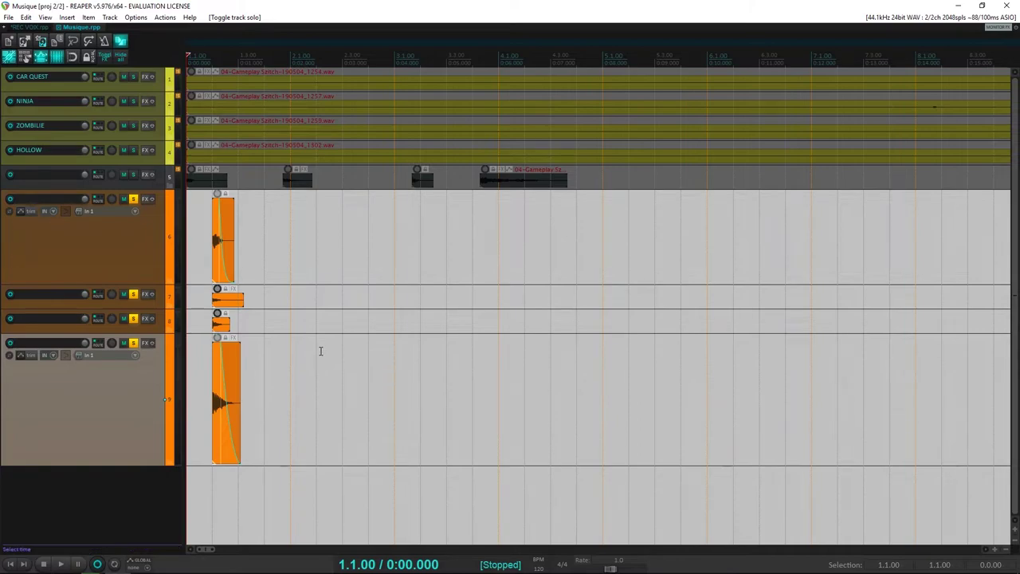
Play the combined hit from the project start at 1.1.00
scroll(346, 361, up, 6)
key(space)
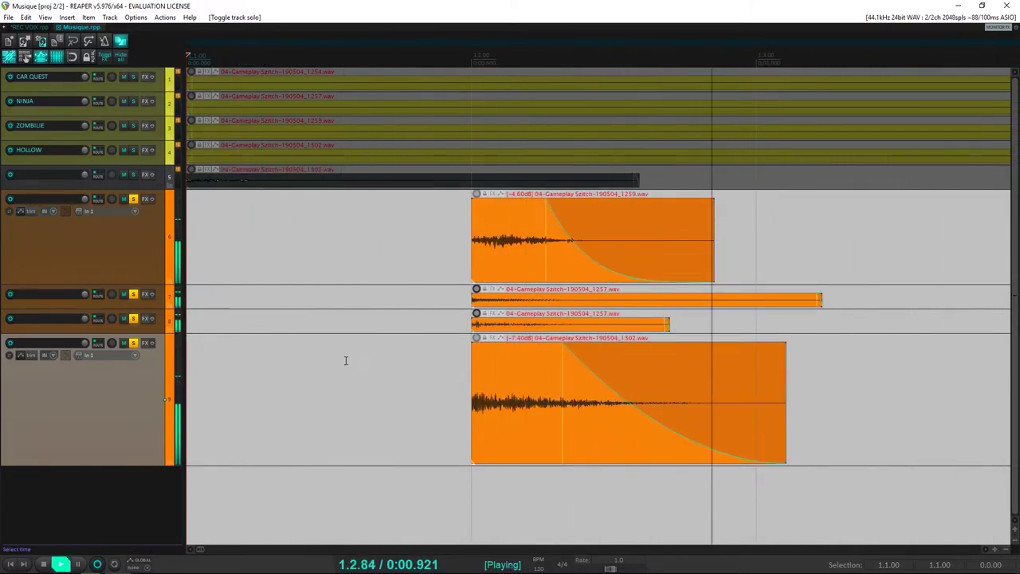
key(space)
key(space)
key(space)
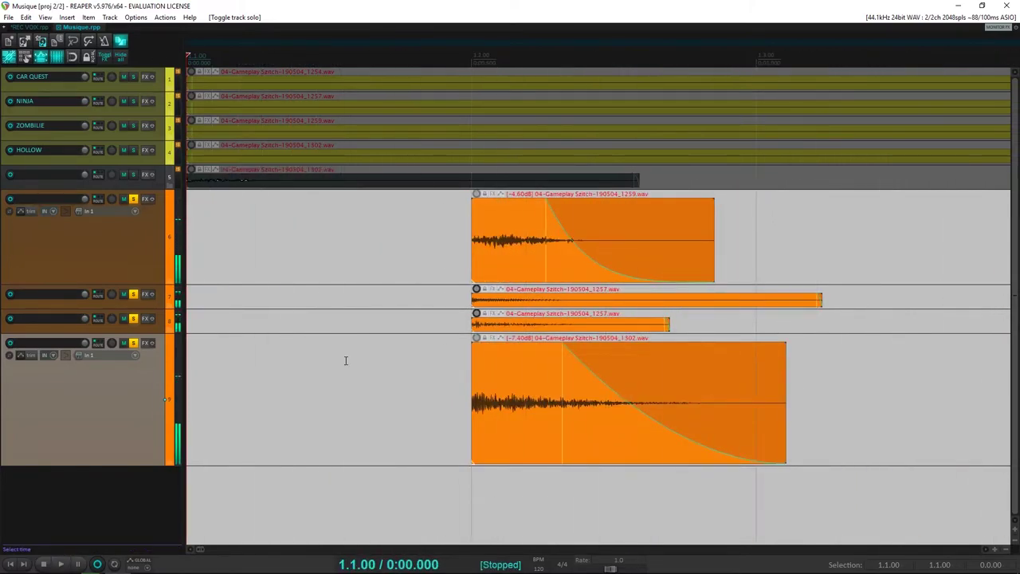
Place the edit cursor at the start of the hits at 1.2.00 and increase the height of the tracks
scroll(346, 361, down, 5)
scroll(345, 360, up, 8)
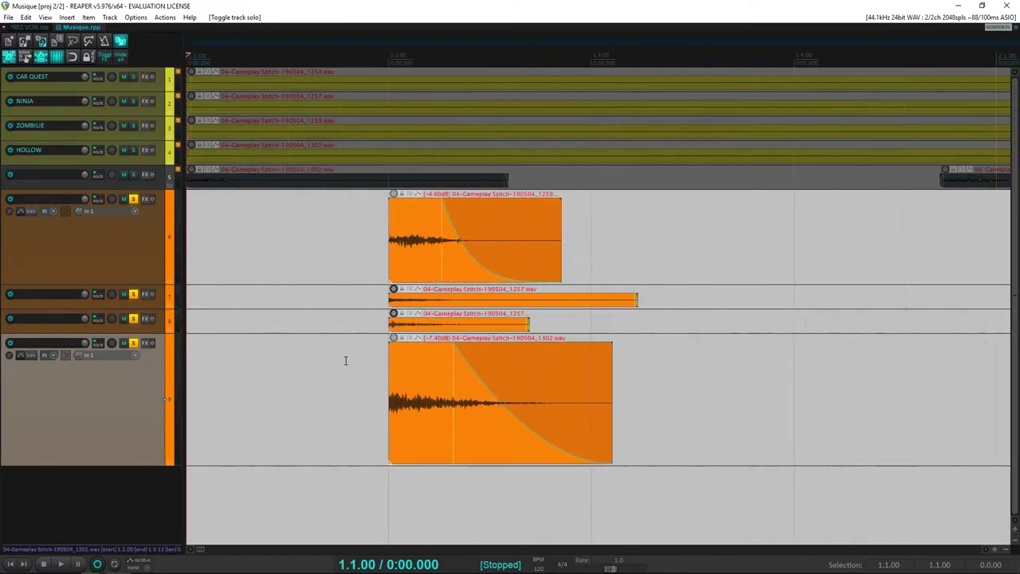
scroll(574, 214, down, 1)
click(752, 59)
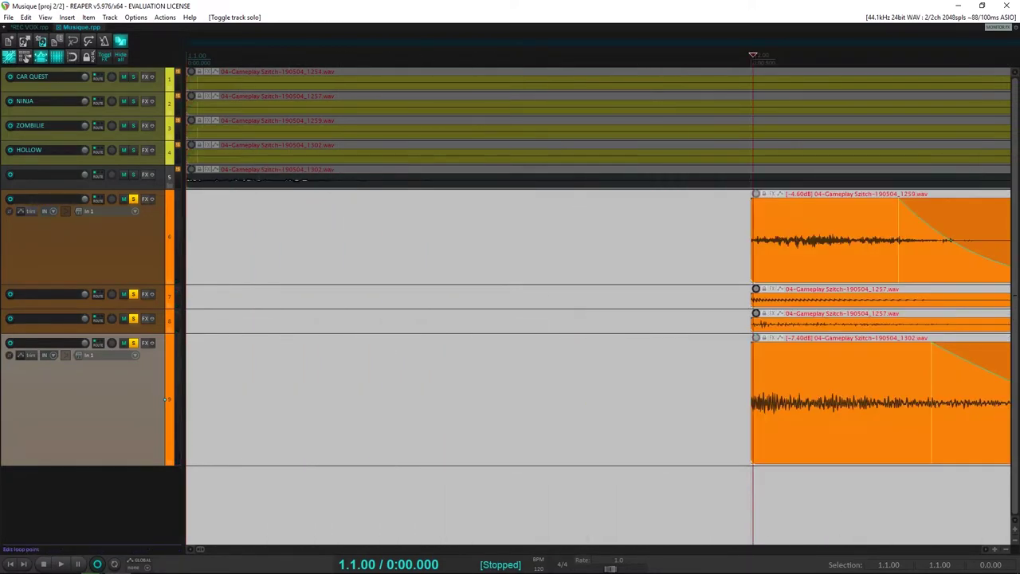
scroll(750, 283, up, 4)
ctrl+scroll(753, 281, up, 2)
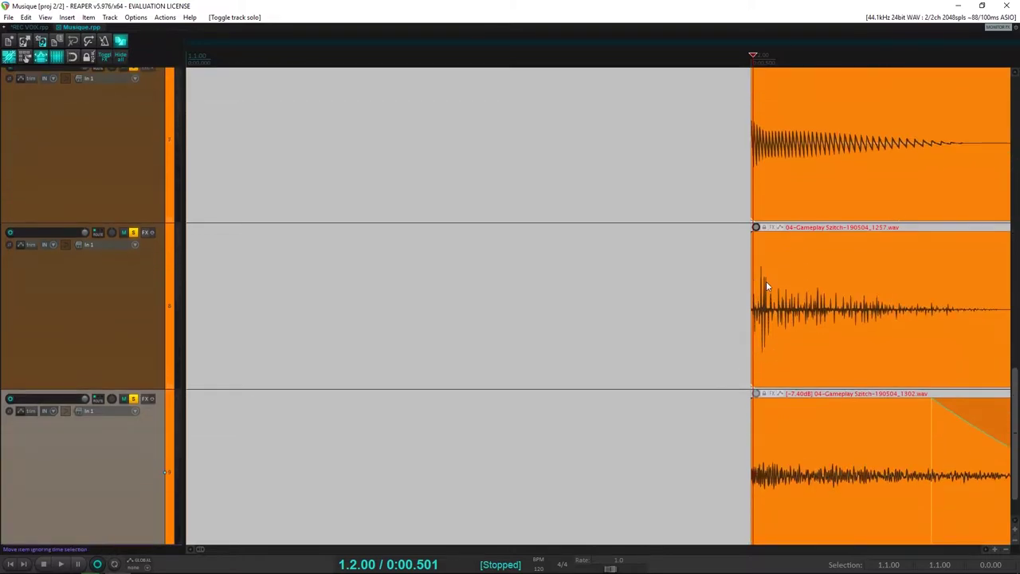
Examine the opening waveforms of tracks 6 to 9 at 1.2.00 and compare where their peaks fall
scroll(766, 281, up, 6)
scroll(804, 291, up, 2)
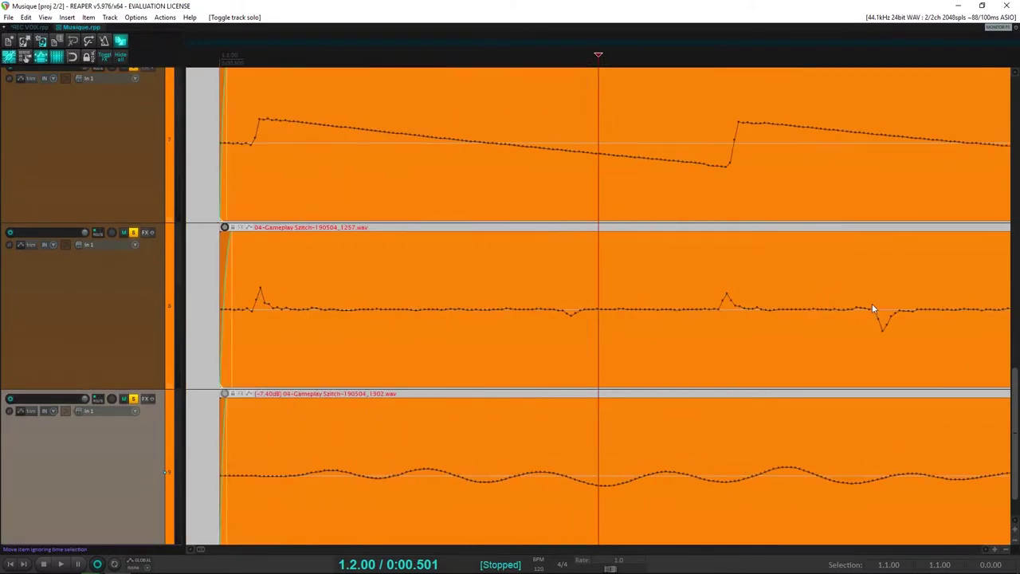
scroll(1015, 386, up, 4)
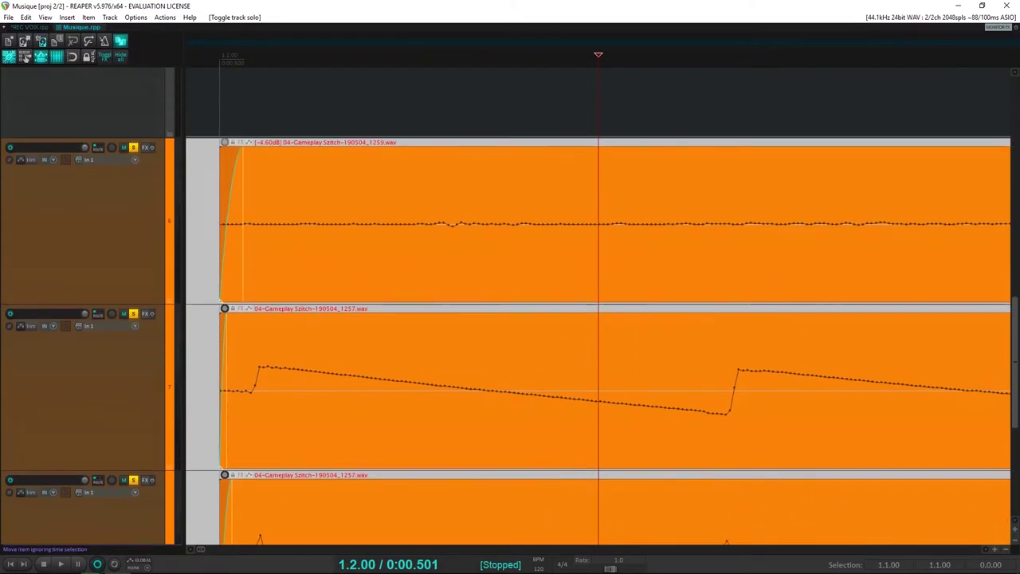
scroll(672, 251, down, 3)
scroll(665, 252, down, 2)
scroll(661, 252, up, 6)
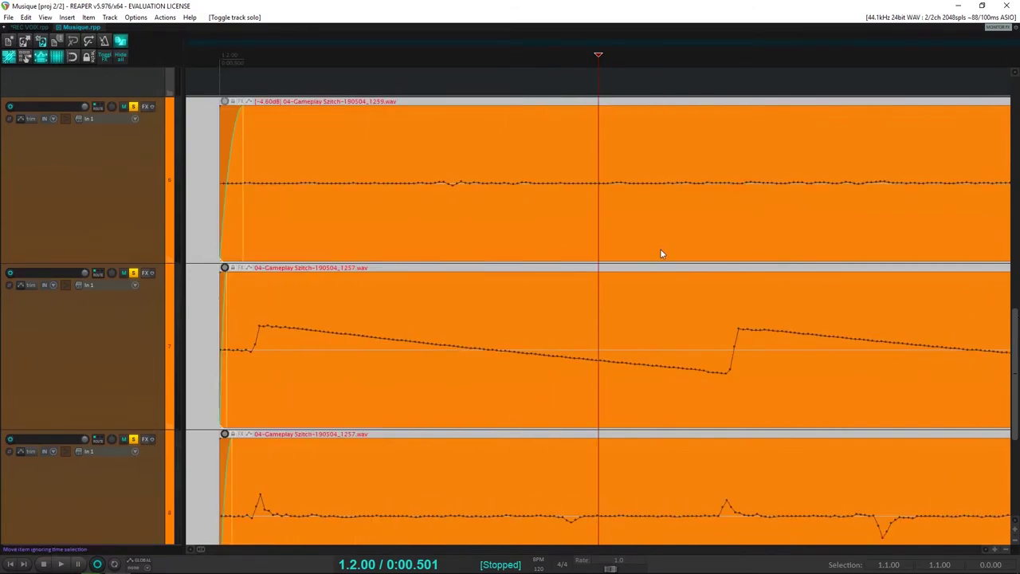
scroll(650, 251, down, 1)
scroll(468, 251, down, 2)
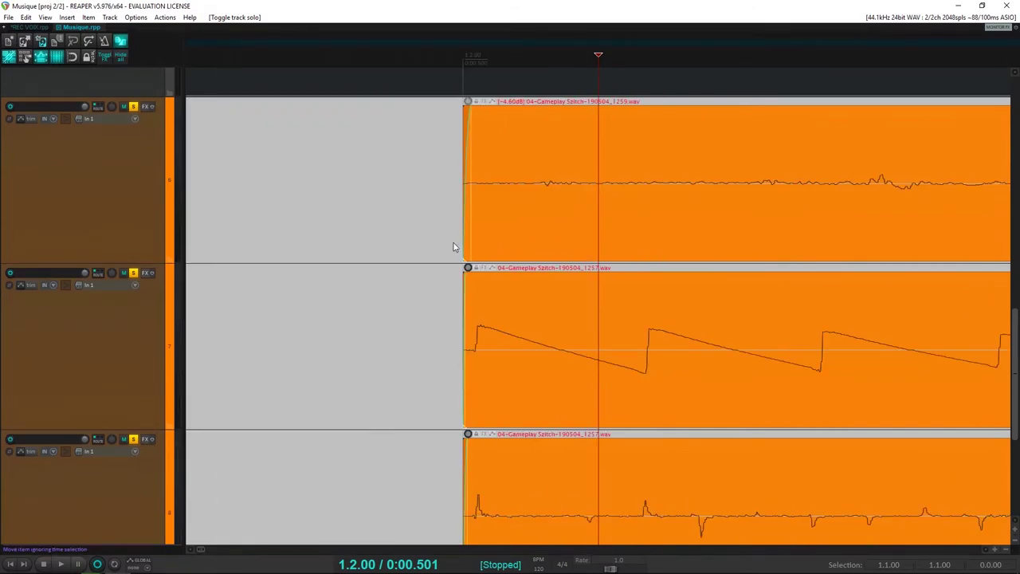
click(608, 206)
scroll(626, 220, down, 2)
scroll(627, 219, up, 6)
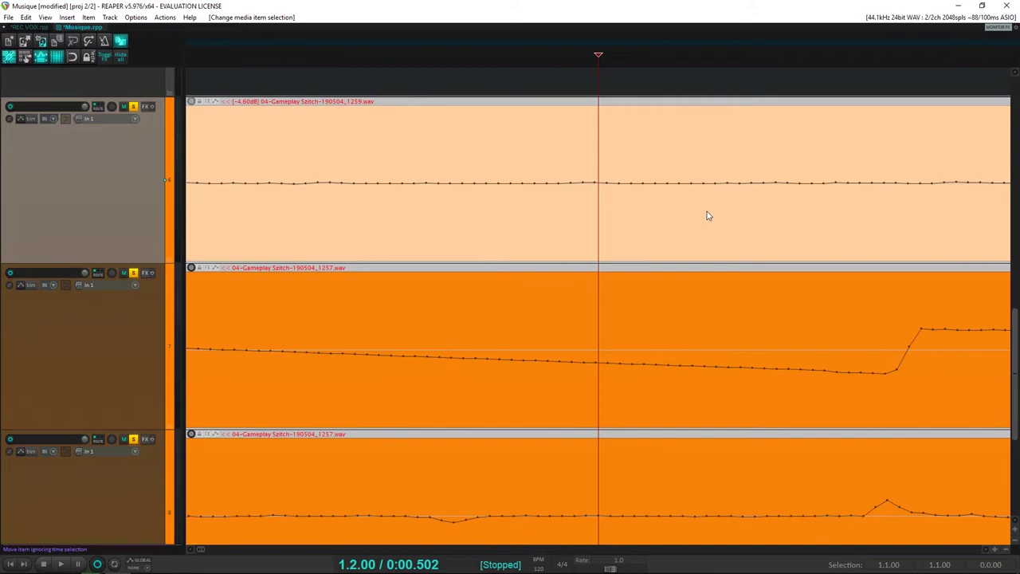
scroll(305, 220, down, 5)
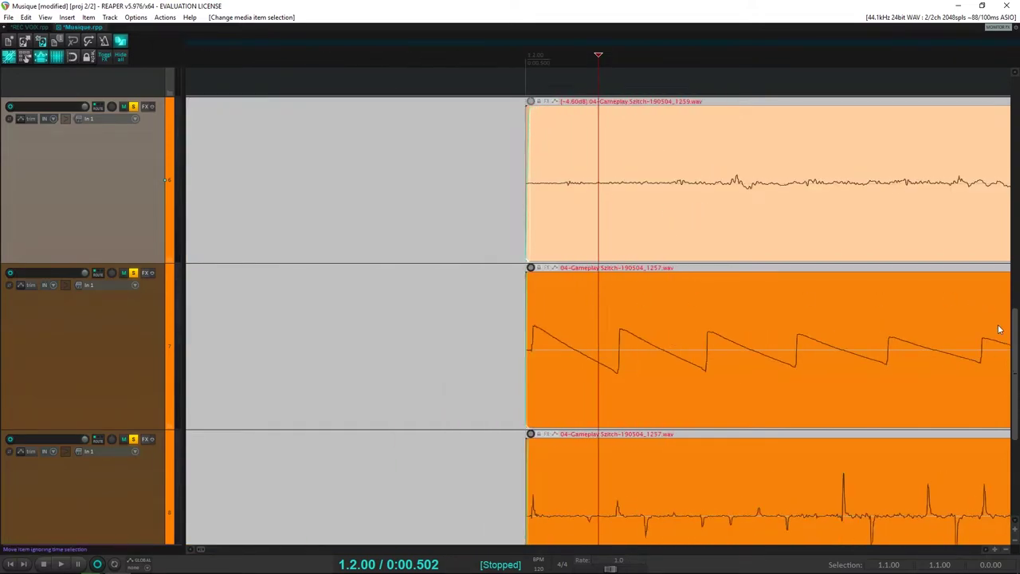
scroll(1017, 339, down, 3)
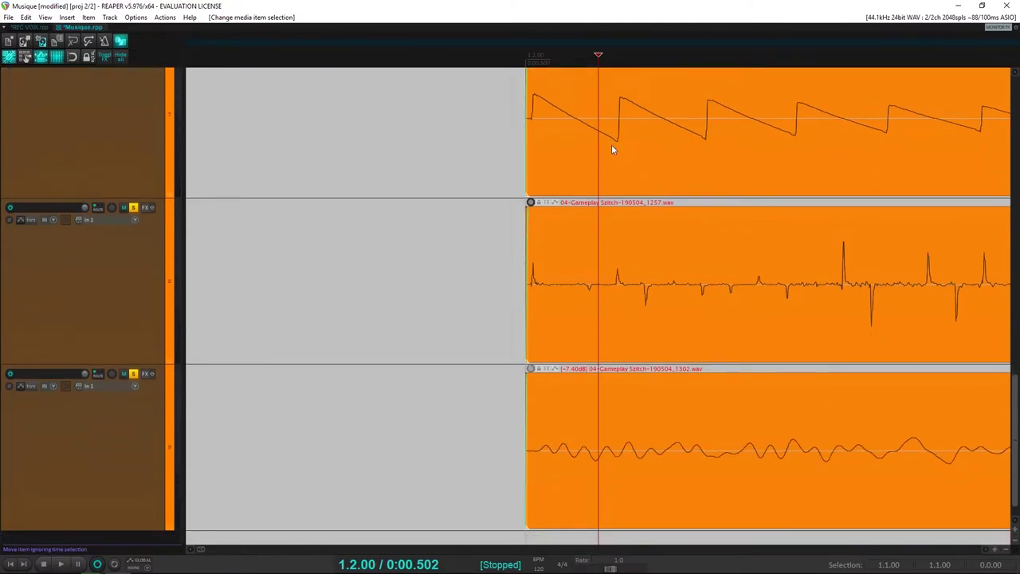
Place the edit cursor on track 7's first peak and nudge track 8's item so its first peak lines up
click(544, 131)
scroll(558, 139, up, 5)
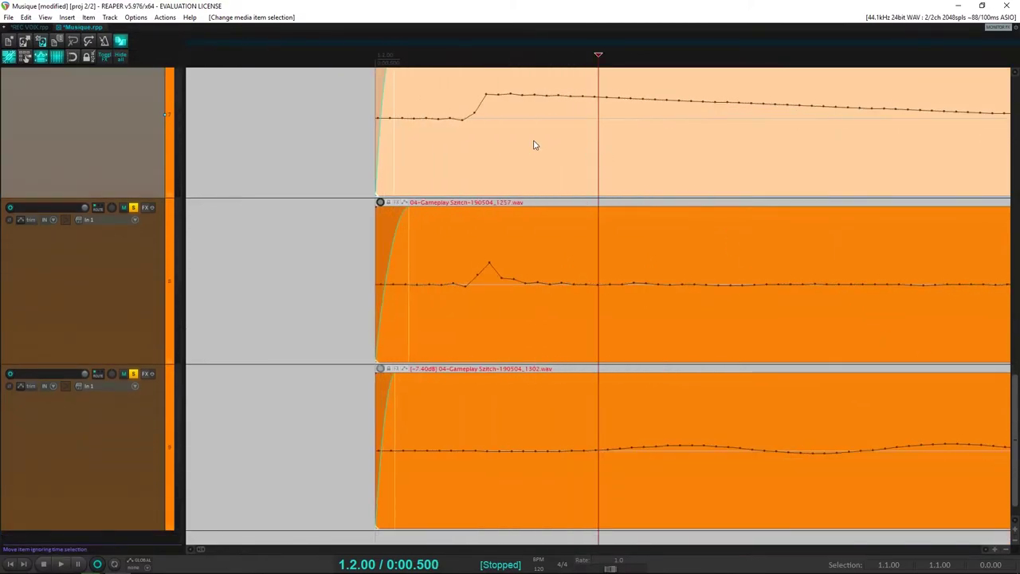
click(486, 126)
scroll(569, 128, up, 1)
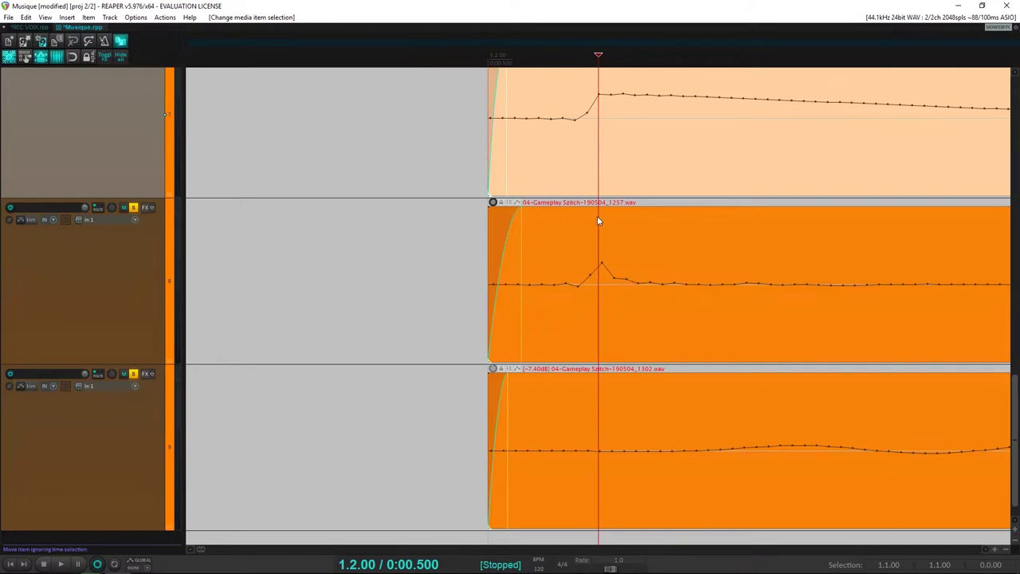
click(624, 273)
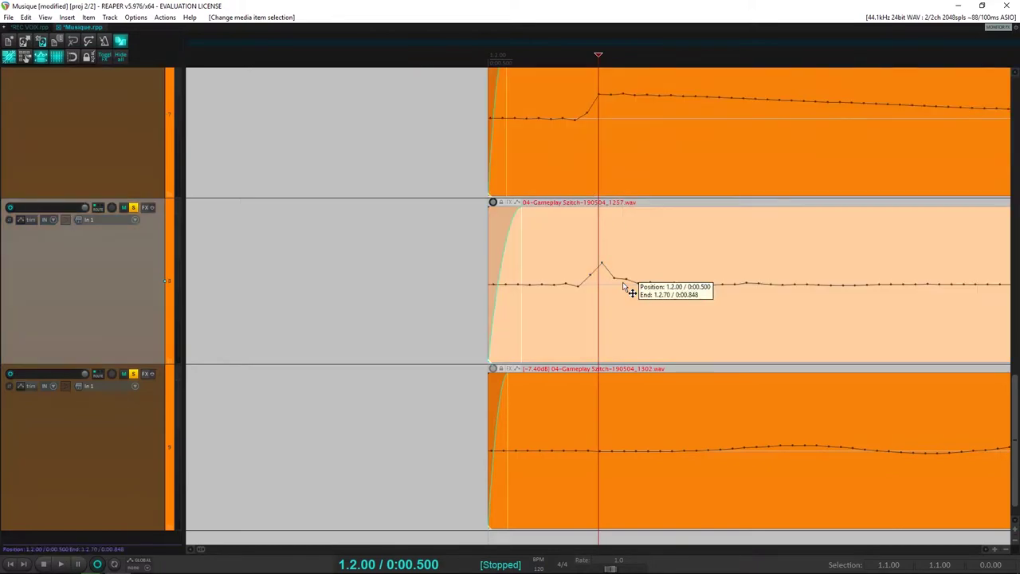
click(594, 137)
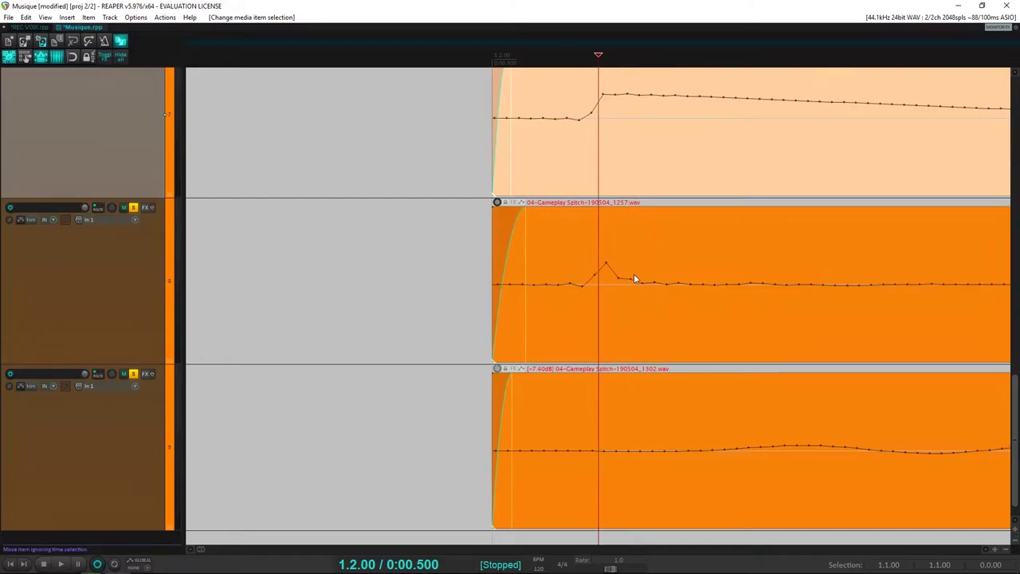
click(604, 100)
mouse_move(614, 274)
mouse_down()
mouse_move(637, 285)
mouse_move(627, 286)
mouse_up()
scroll(618, 277, down, 3)
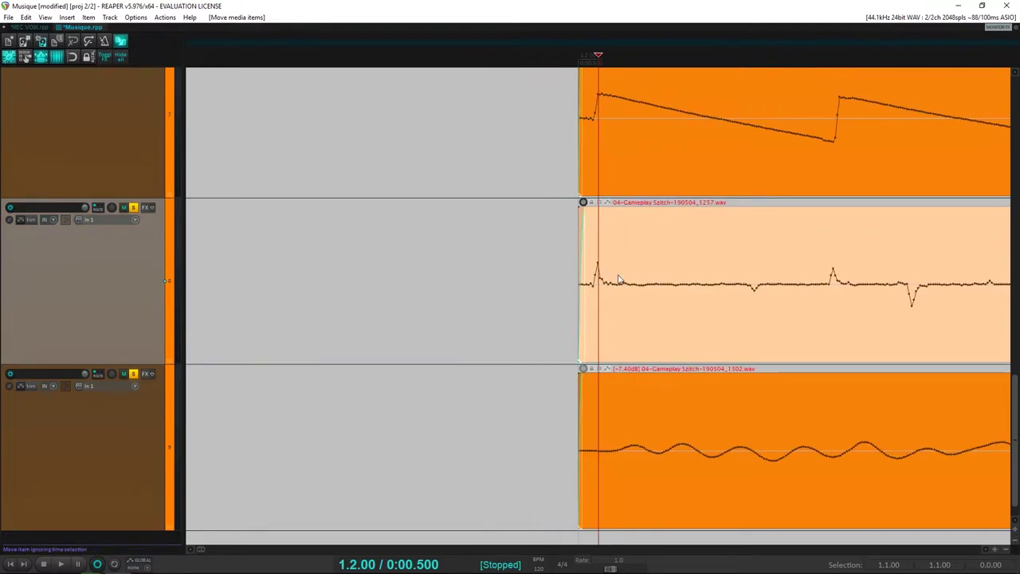
Add a stretch marker where track 8's second peak begins and move it over to track 7's second rise
scroll(840, 269, up, 3)
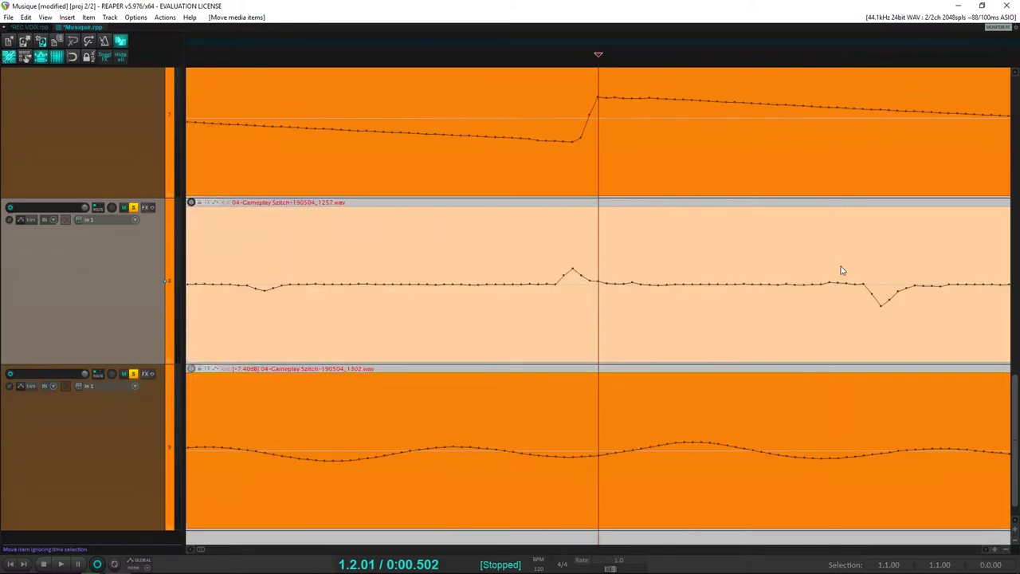
scroll(733, 277, down, 4)
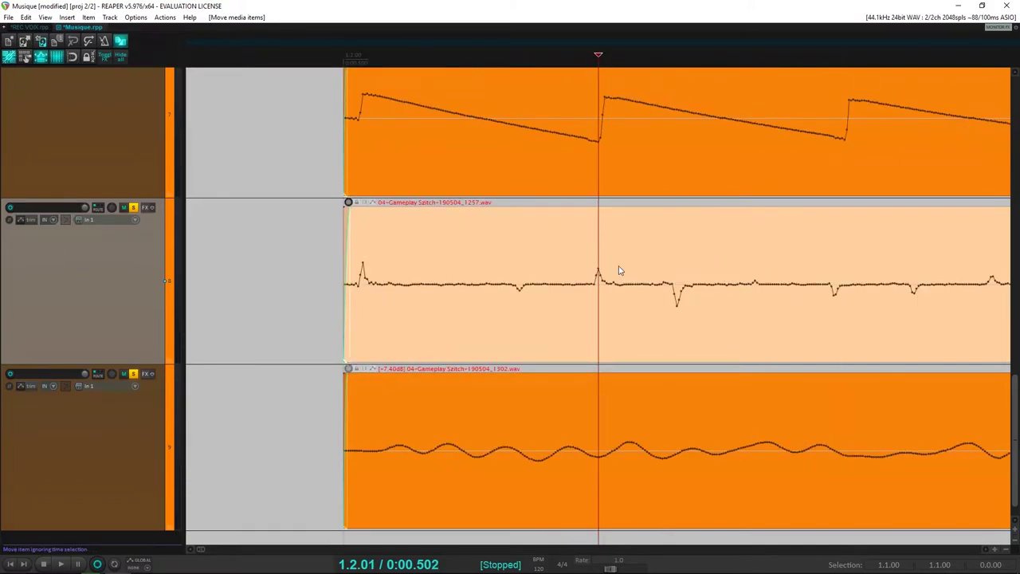
scroll(614, 271, up, 4)
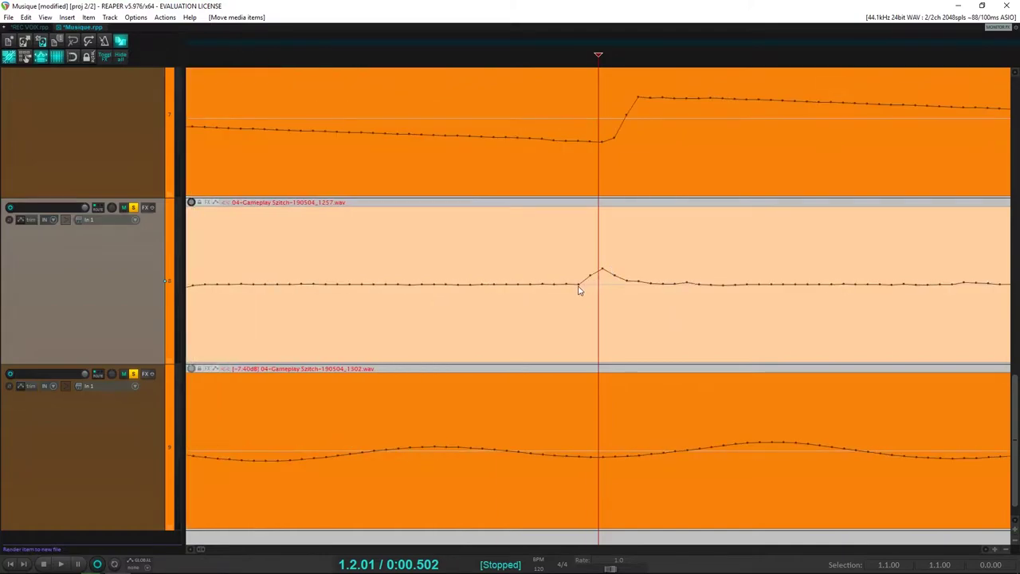
key(shift+w)
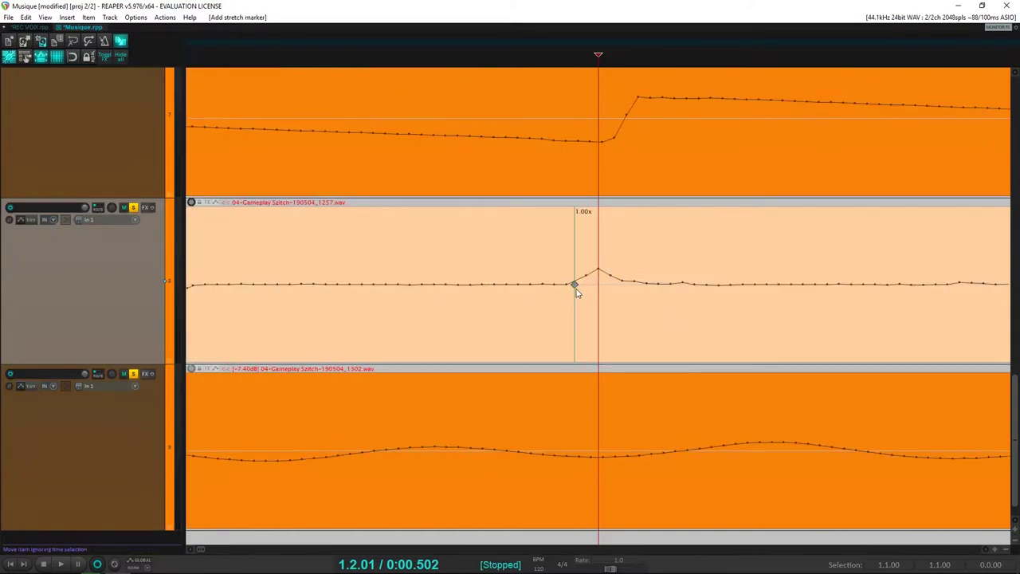
drag(573, 285, 632, 286)
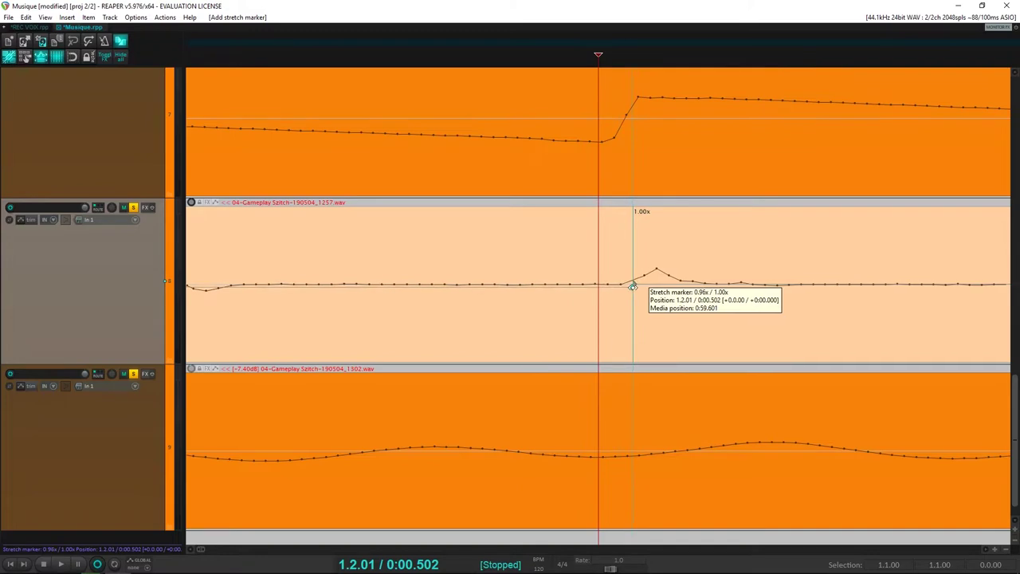
Try a stretch marker at the second transient of the track 8 item, and undo it
drag(649, 246, 632, 261)
click(605, 267)
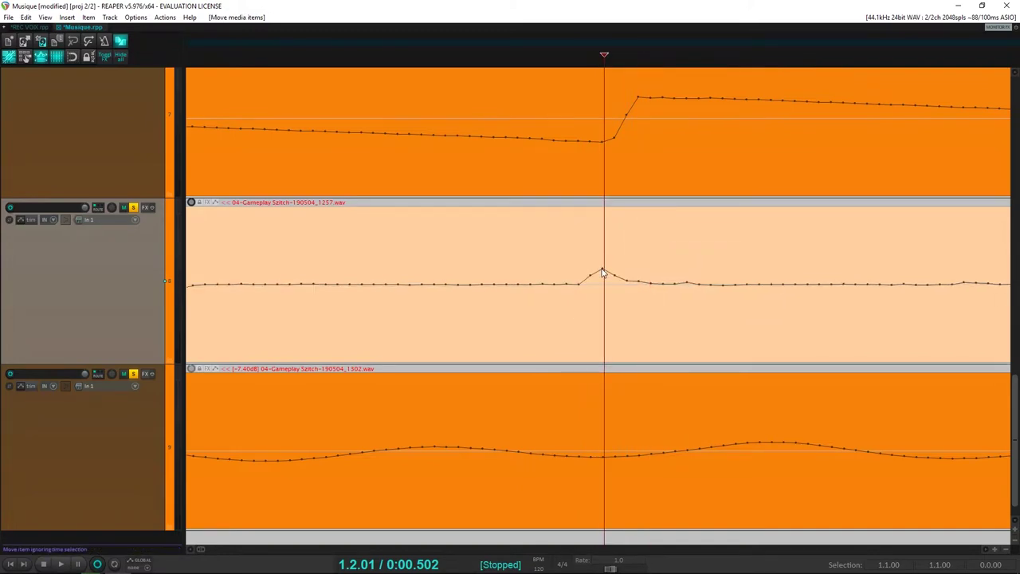
key(shift+w)
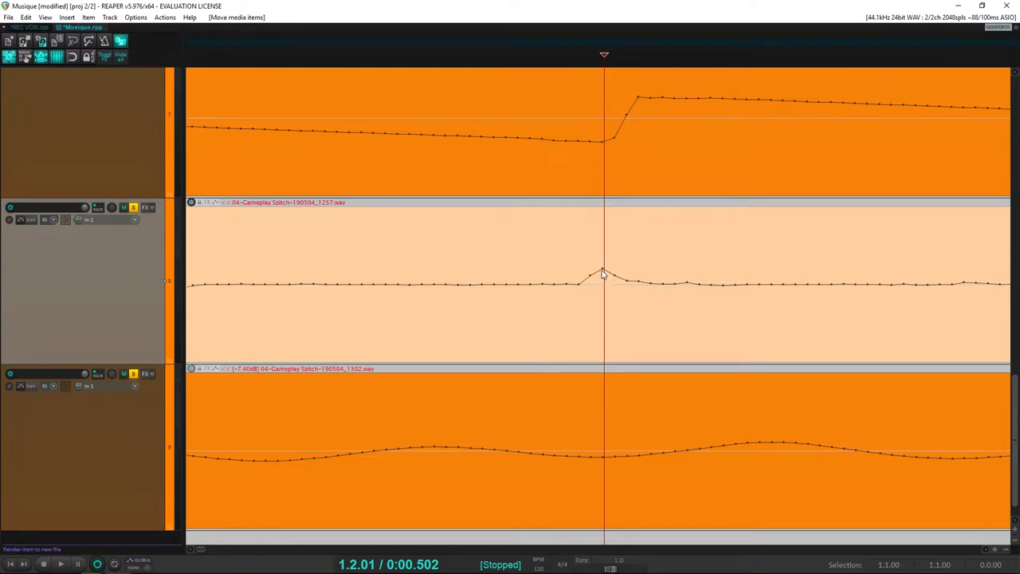
key(shift+w)
key(ctrl+z)
key(ctrl+z)
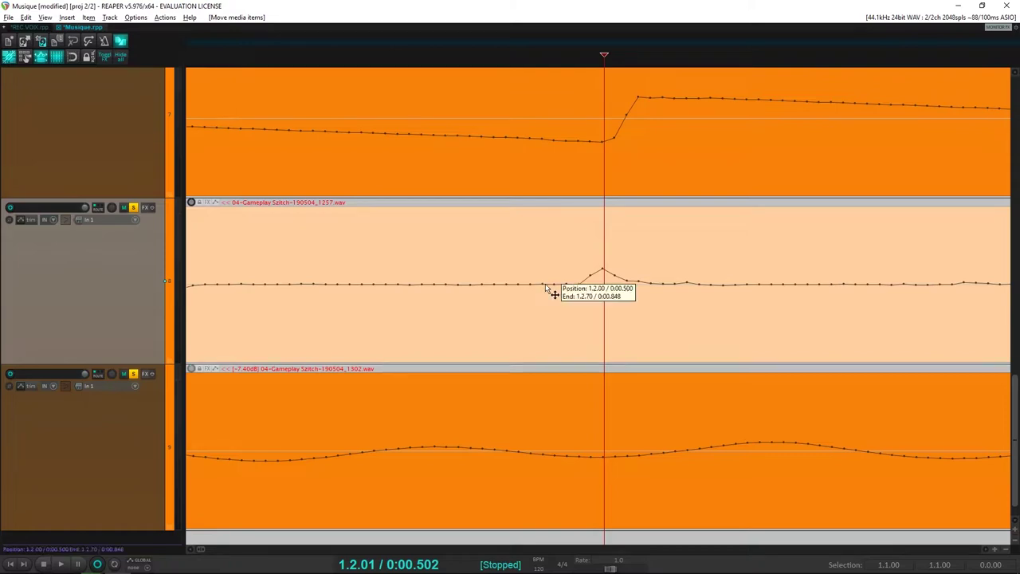
Add a stretch marker just before the second peak of the track 8 item and adjust it until the peak aligns with track 7's
key(shift+w)
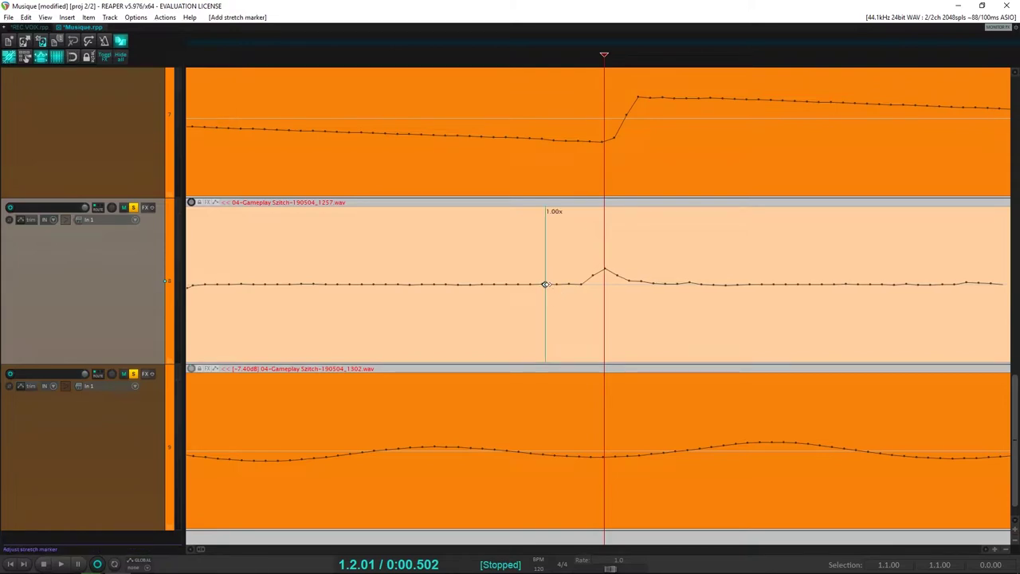
mouse_move(545, 285)
mouse_down()
mouse_move(428, 285)
mouse_move(470, 285)
mouse_up()
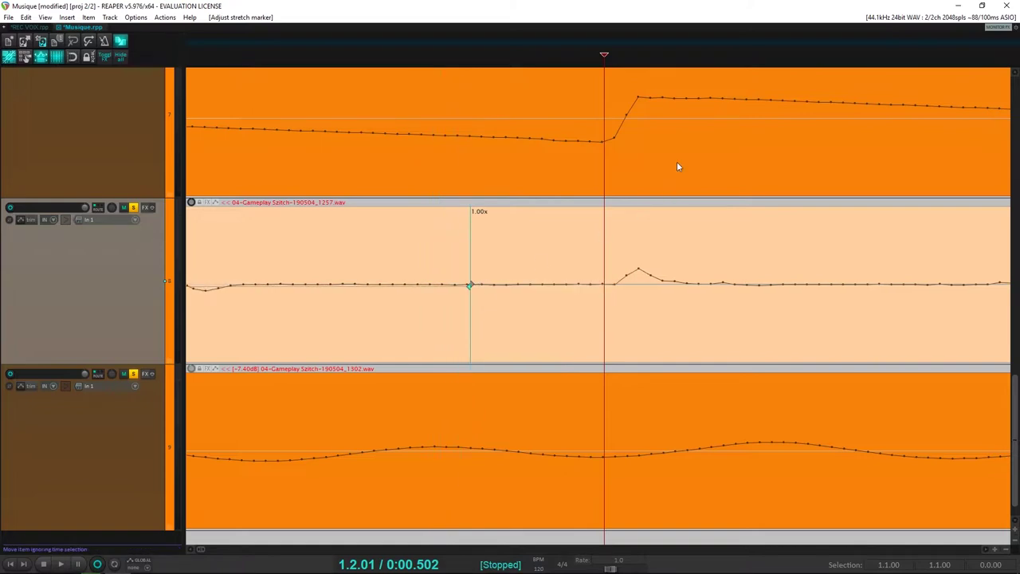
click(640, 133)
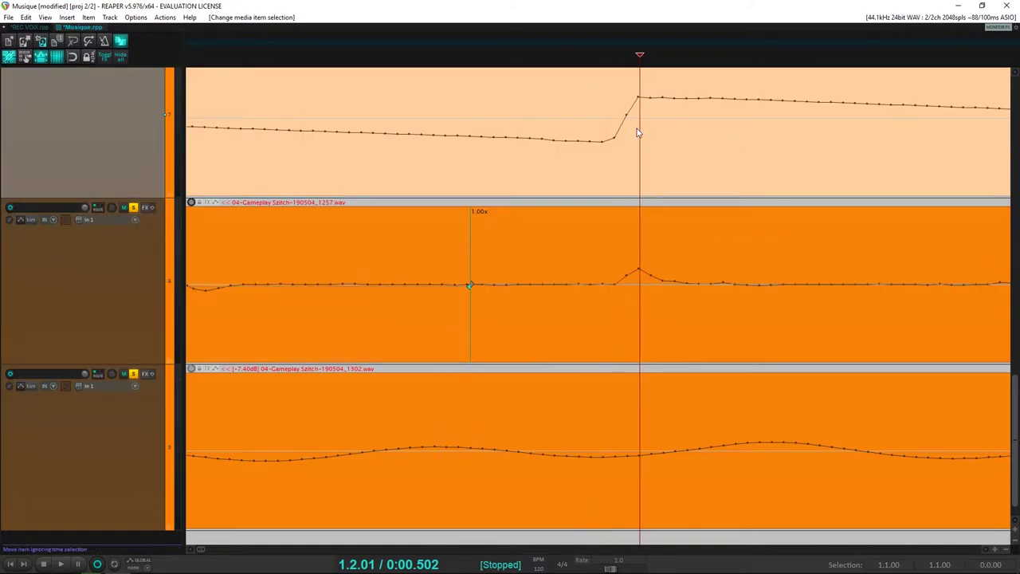
click(637, 132)
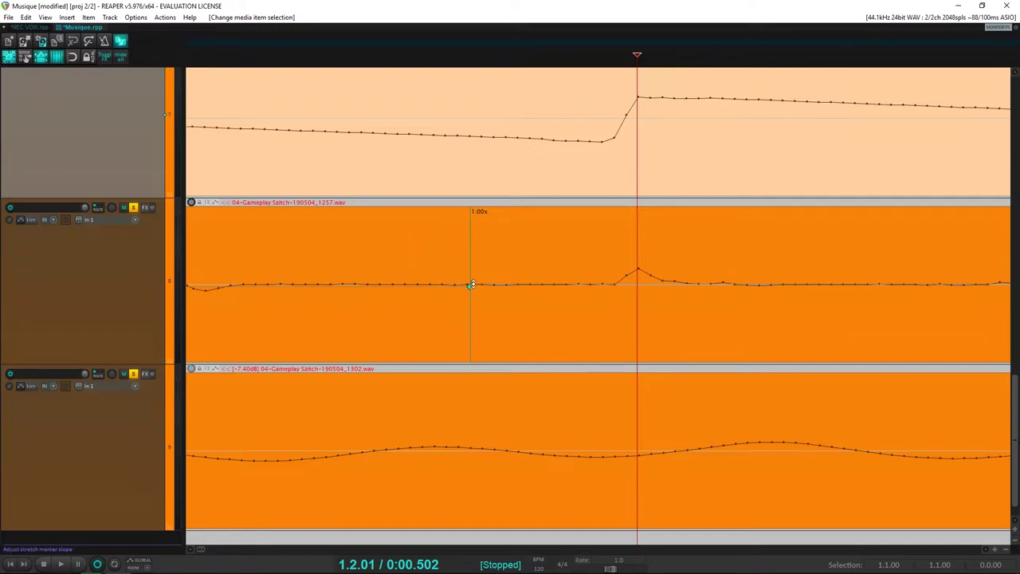
click(469, 284)
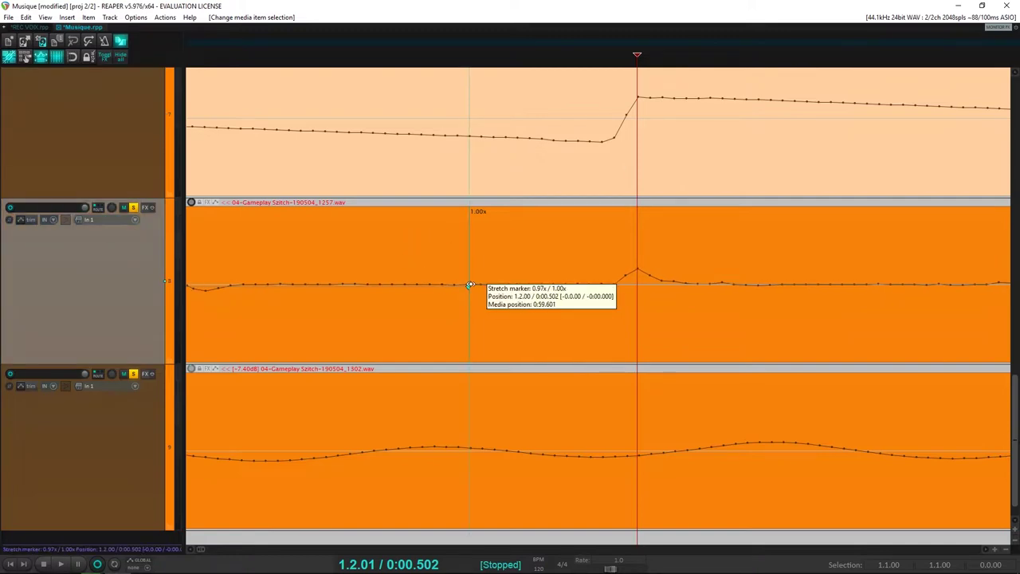
drag(470, 283, 470, 284)
Play back the layered hits from just before beat 1.2.00 and inspect the attack of the track 8 item
scroll(610, 273, down, 6)
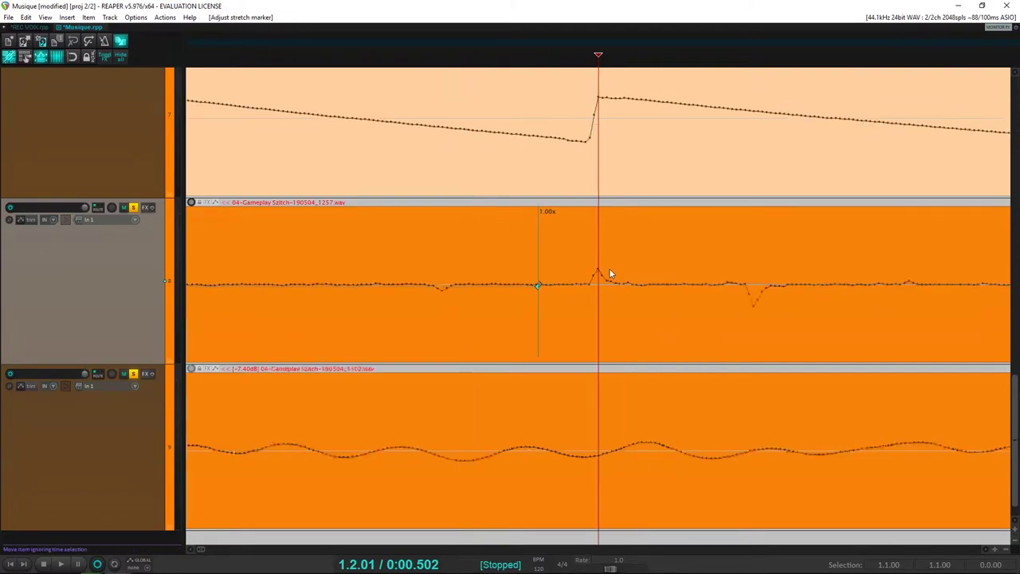
click(353, 264)
key(space)
key(space)
scroll(351, 262, down, 6)
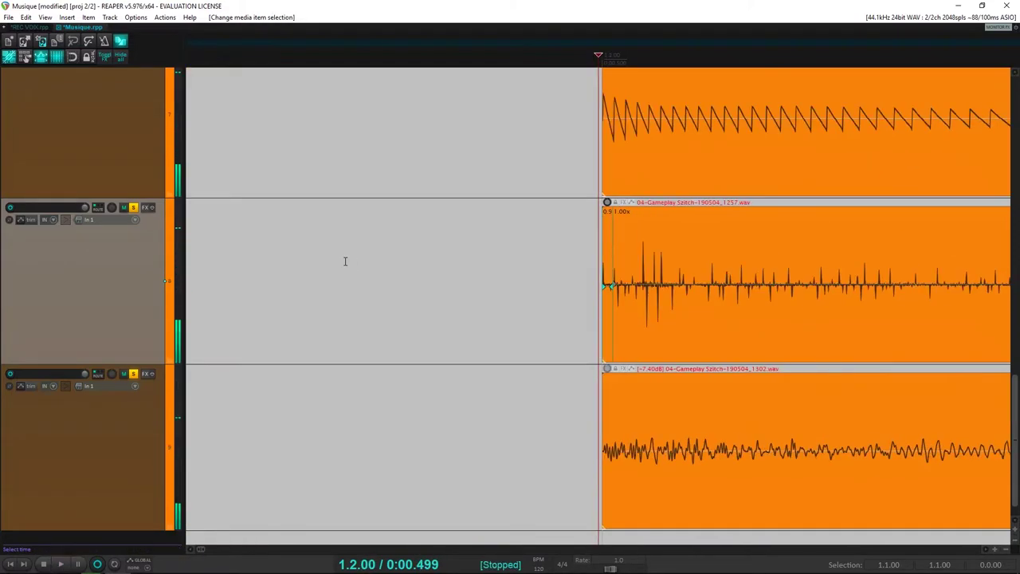
click(228, 236)
key(space)
scroll(349, 264, down, 5)
key(space)
scroll(350, 265, down, 3)
key(space)
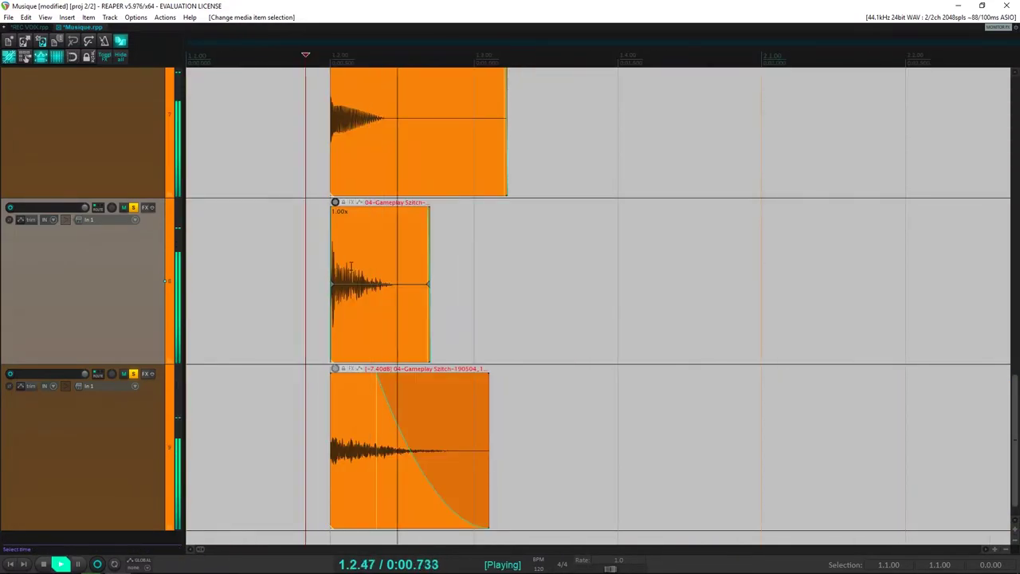
key(space)
scroll(497, 253, up, 3)
click(483, 254)
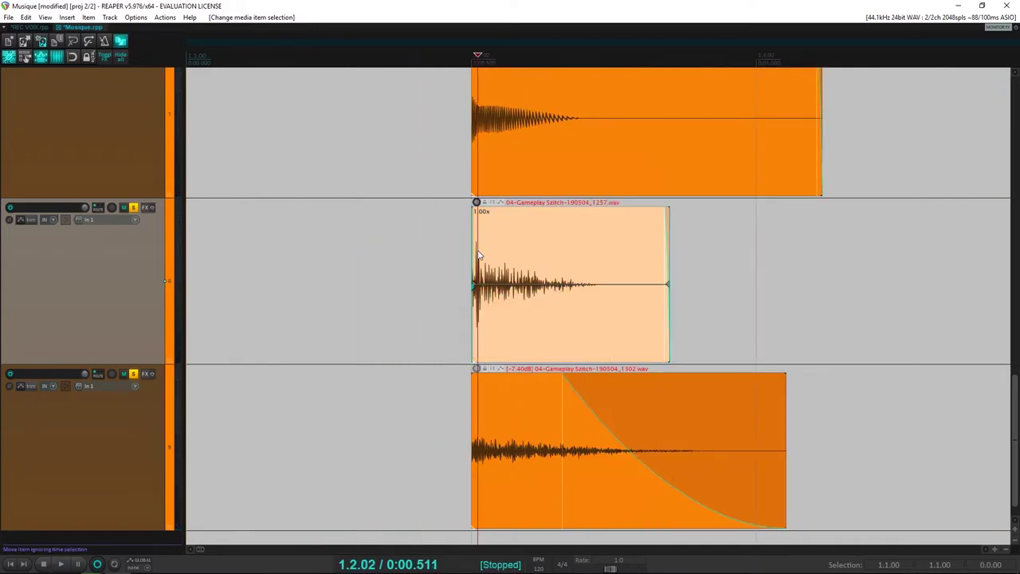
scroll(483, 253, up, 10)
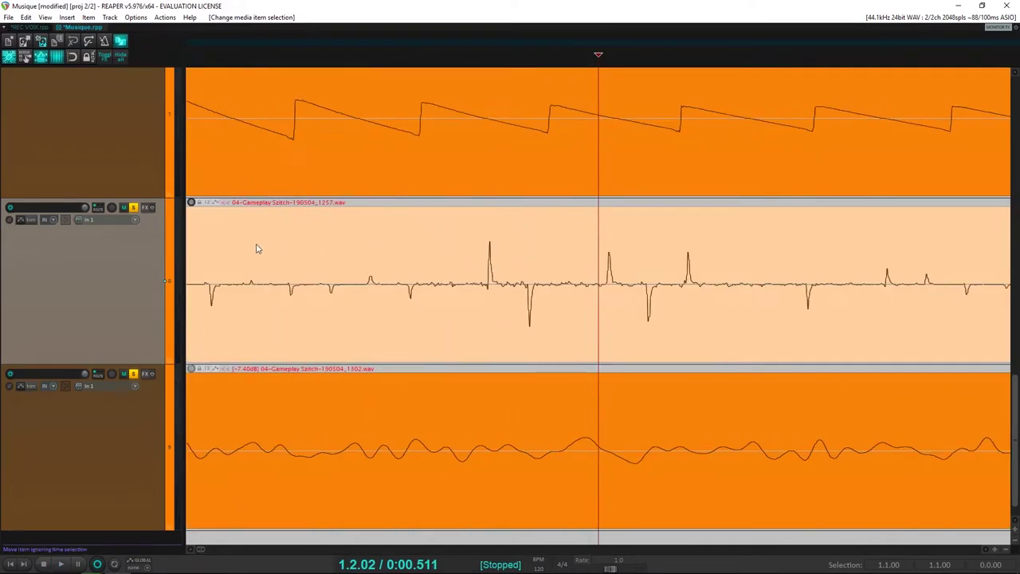
scroll(342, 266, down, 10)
Select the track 9 item and examine the start of its waveform against the track 8 transient in an enlarged view
click(508, 445)
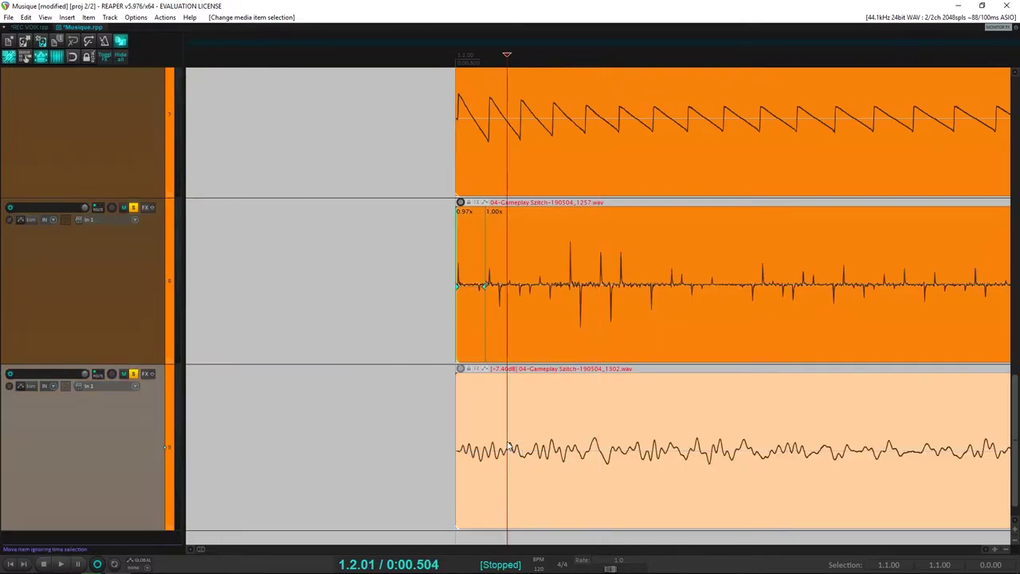
scroll(508, 446, up, 10)
scroll(508, 447, down, 8)
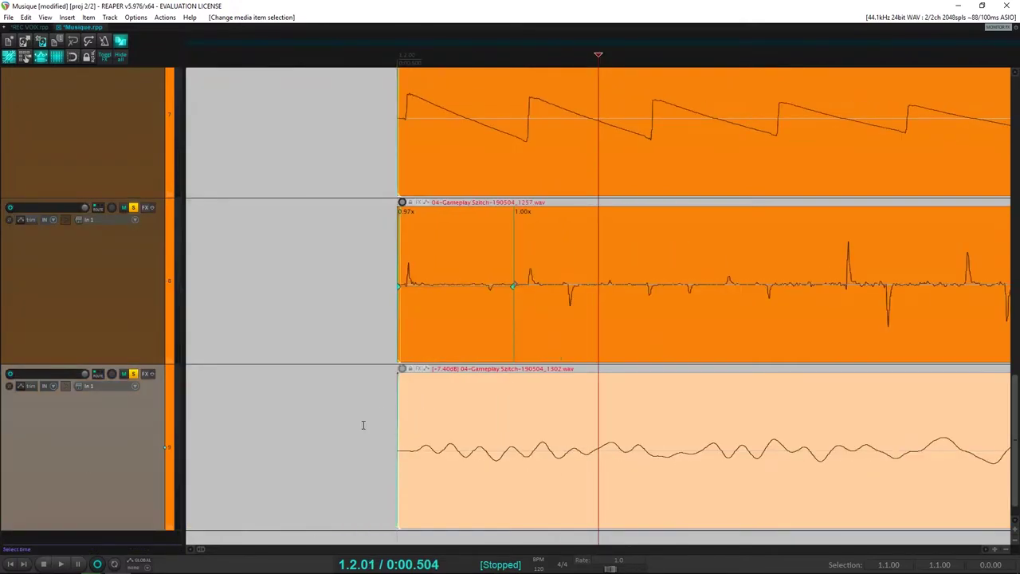
drag(140, 530, 145, 572)
scroll(592, 245, up, 3)
scroll(592, 244, down, 3)
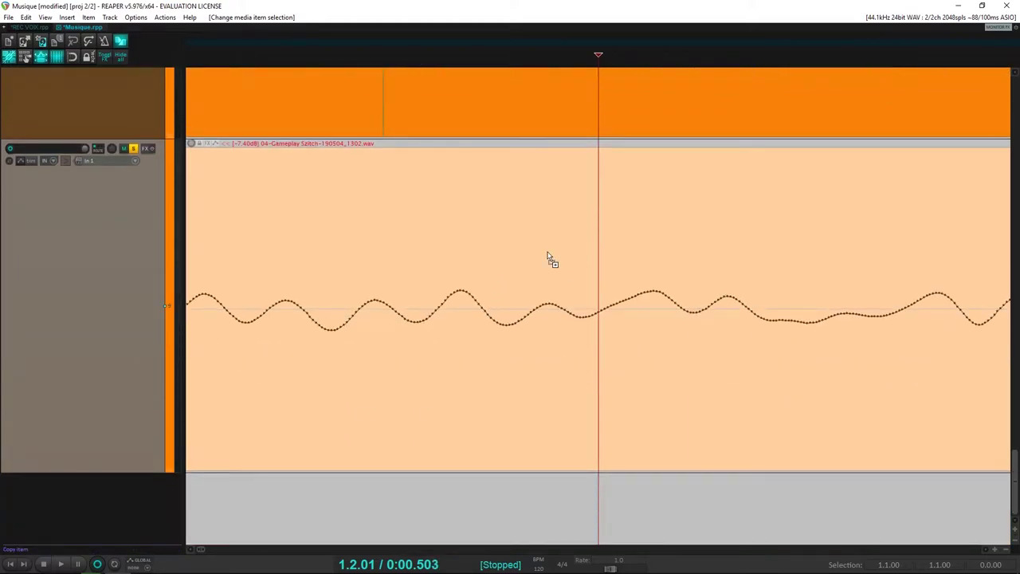
scroll(512, 263, down, 2)
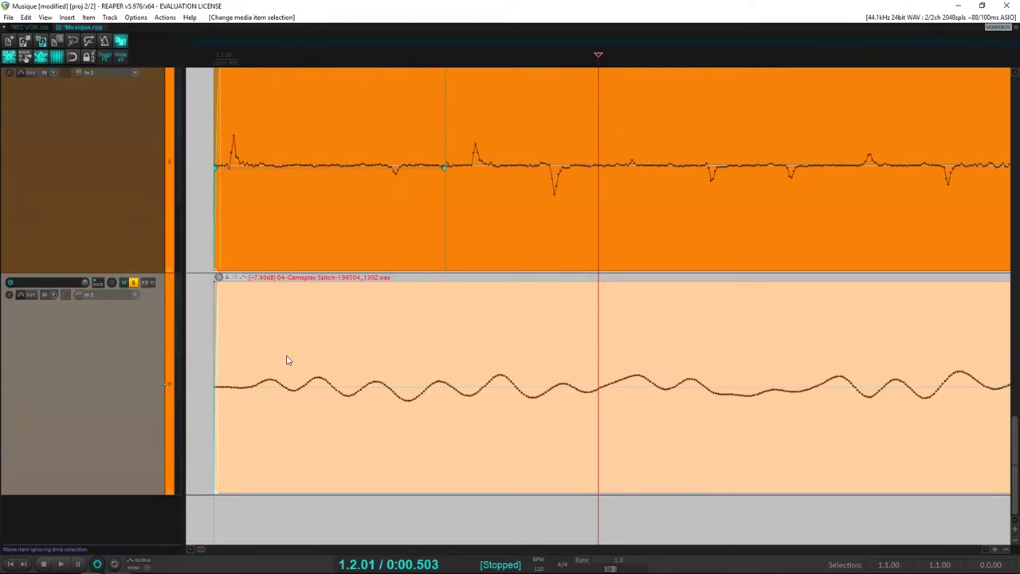
Slip the contents of the track 9 item earlier so its first peak lines up with the first transient of track 8
click(244, 350)
scroll(579, 344, up, 3)
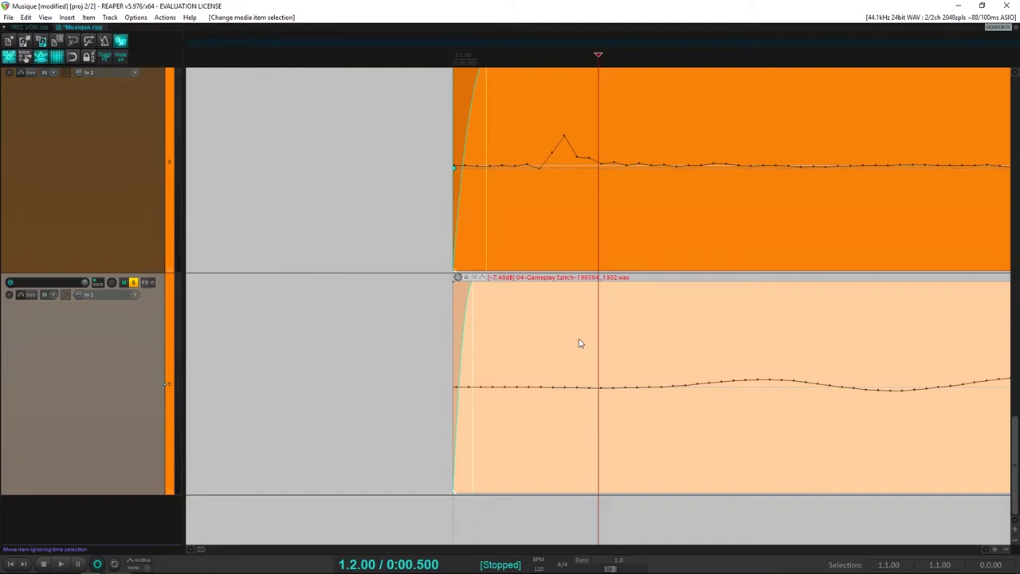
scroll(580, 344, up, 3)
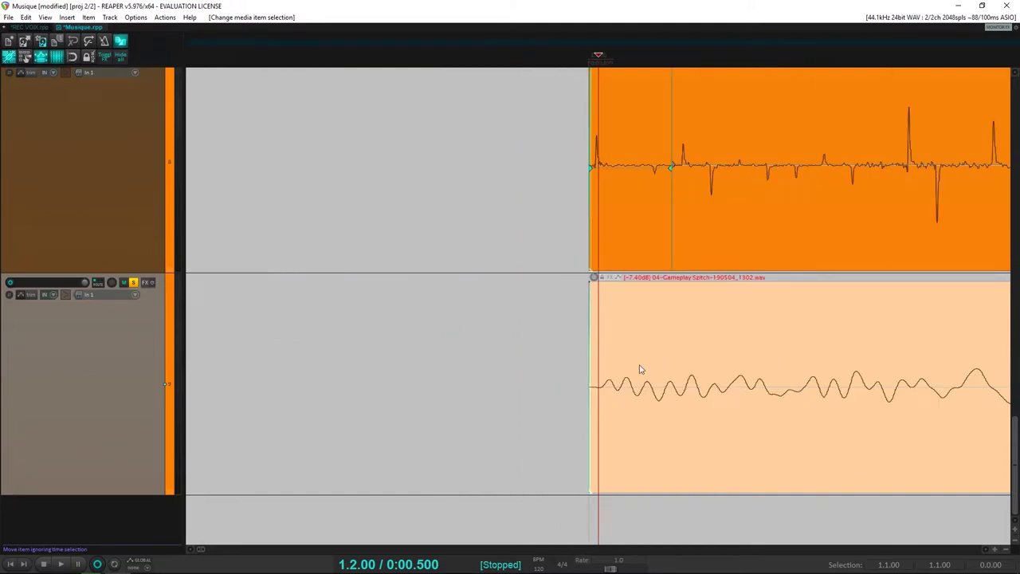
scroll(597, 359, up, 5)
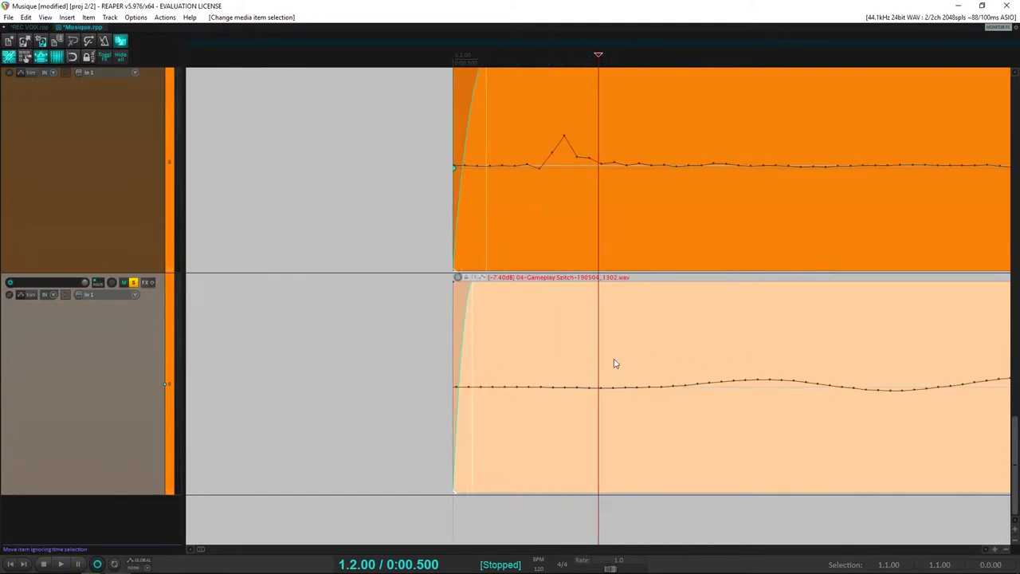
scroll(630, 361, down, 3)
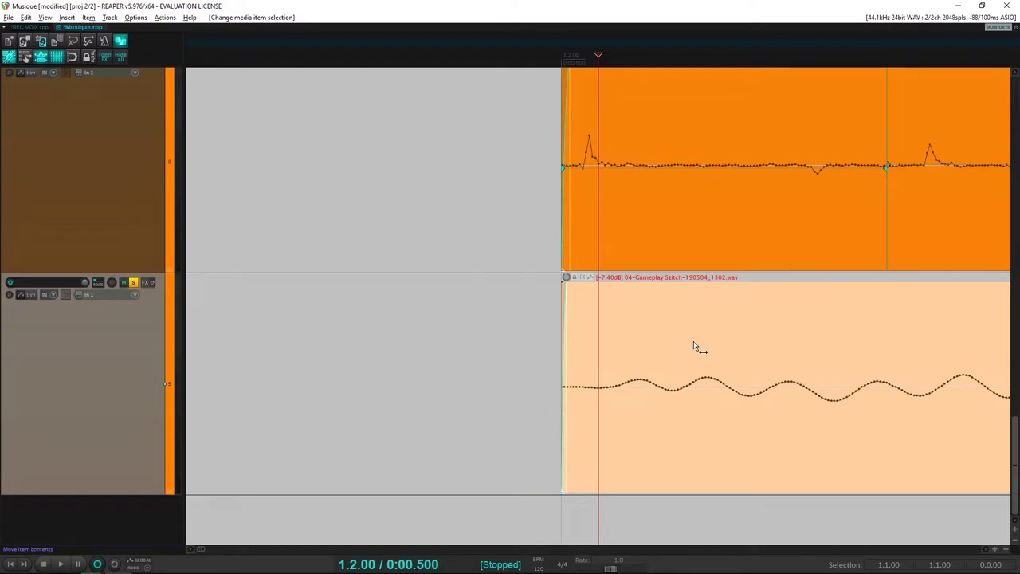
key(alt)
drag(659, 348, 603, 346)
click(594, 342)
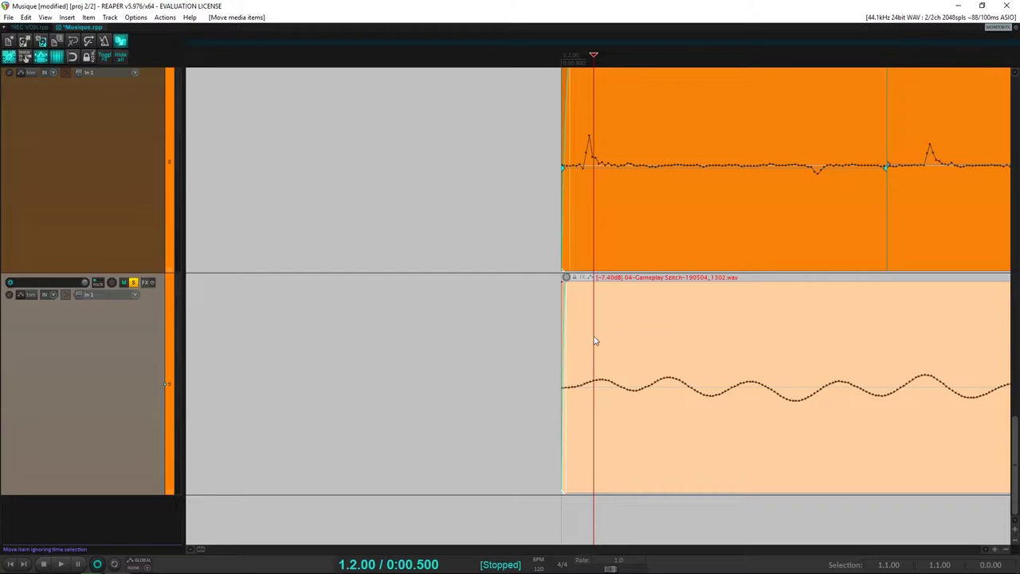
scroll(598, 343, up, 3)
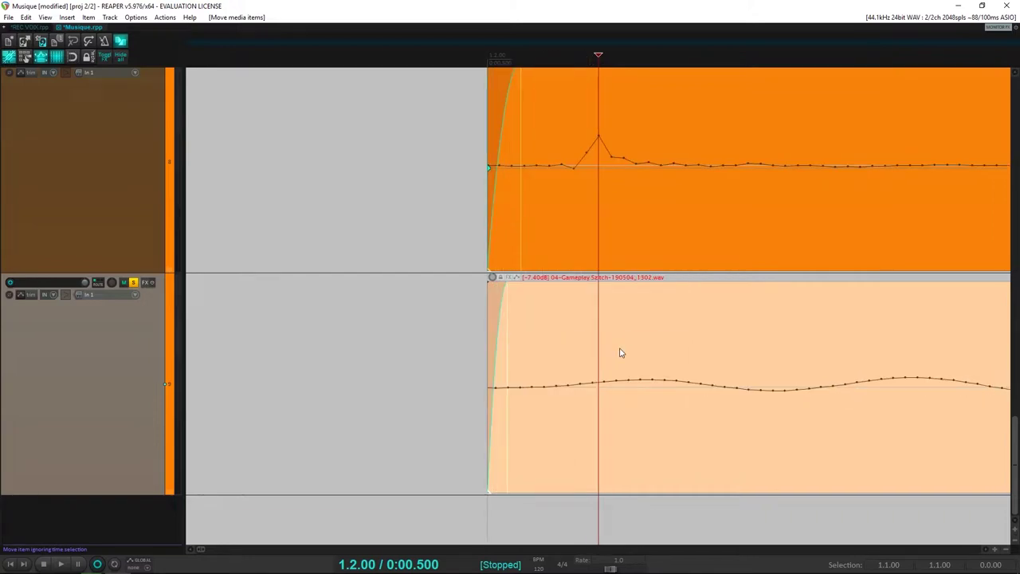
scroll(665, 358, down, 3)
drag(655, 356, 647, 355)
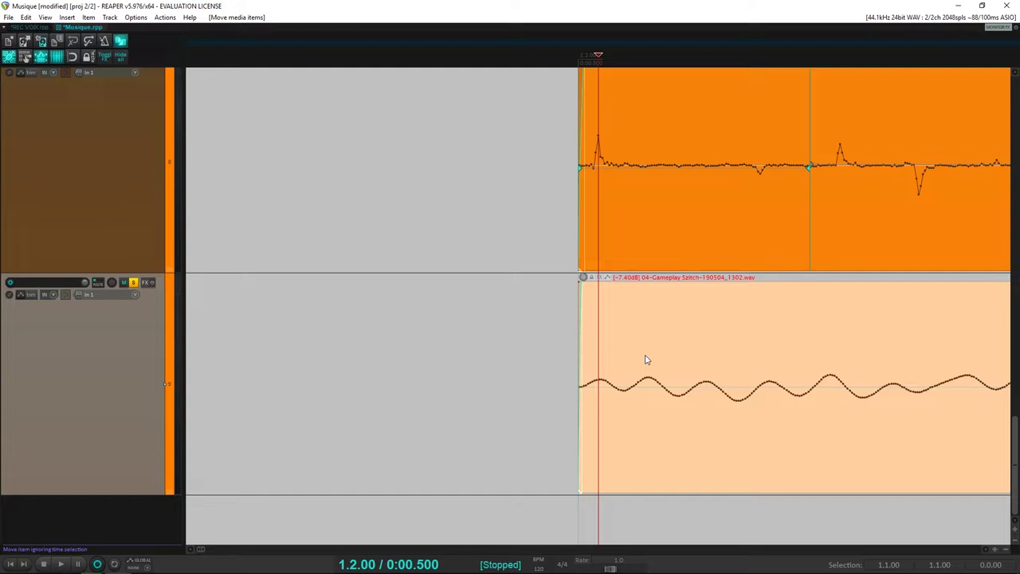
Lengthen the fade-in at the start of the track 9 item slightly
scroll(645, 358, down, 2)
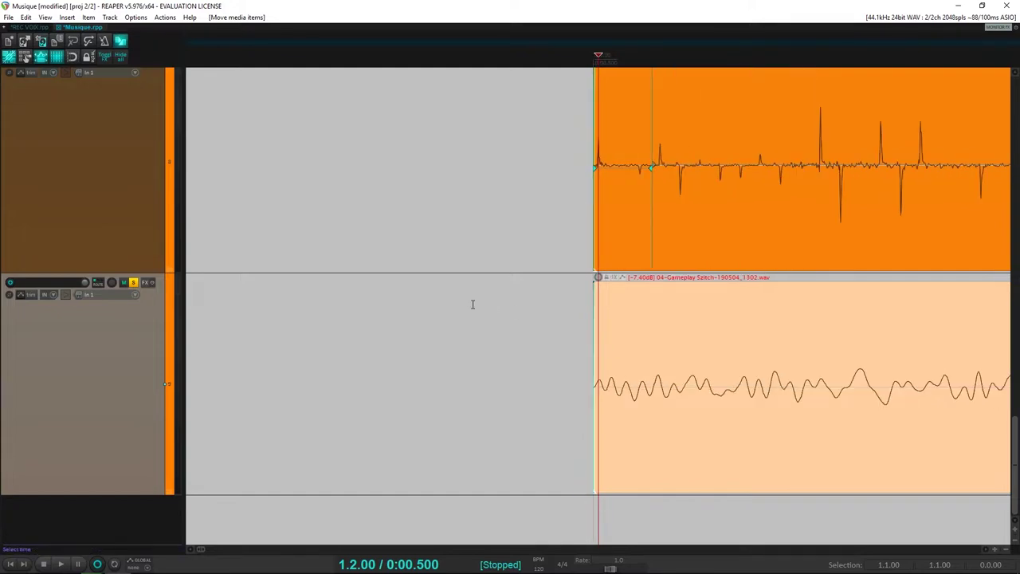
click(448, 303)
scroll(629, 303, up, 1)
click(809, 324)
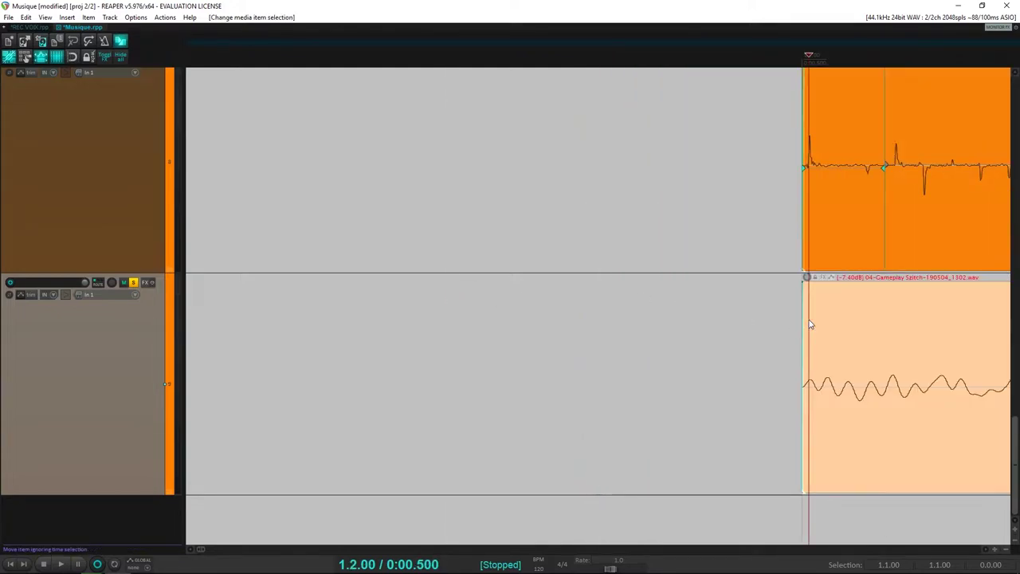
scroll(646, 296, up, 4)
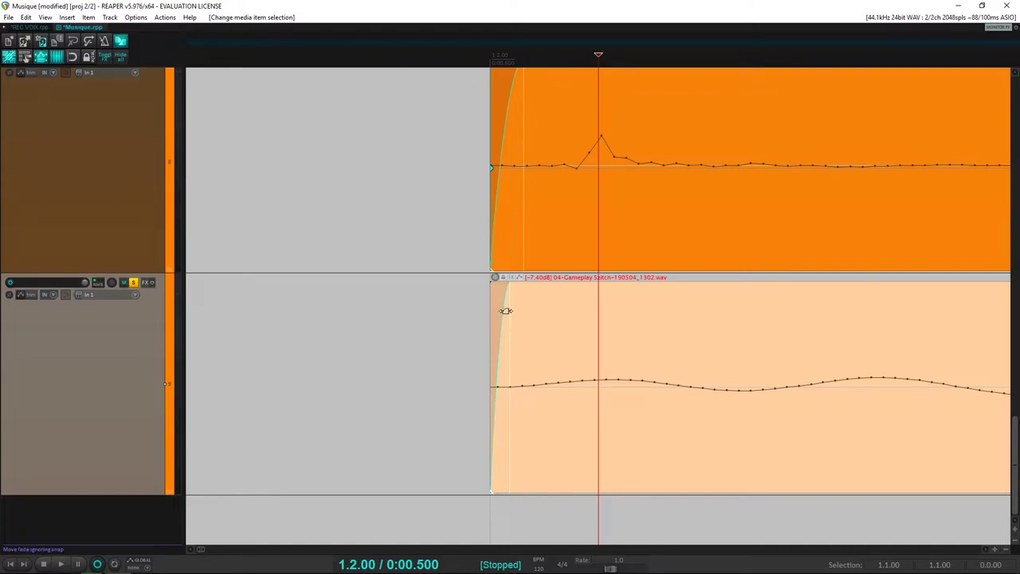
drag(506, 310, 526, 310)
Play back the layered hits from before beat 1.2.00 and save the project
scroll(483, 330, down, 6)
click(362, 334)
scroll(365, 334, down, 2)
scroll(363, 334, down, 12)
key(space)
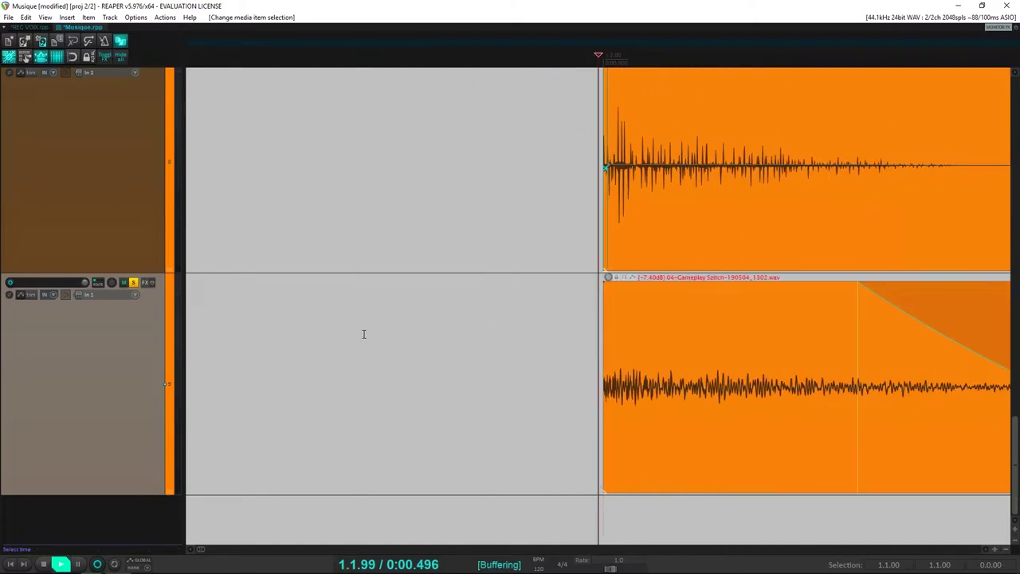
key(space)
click(204, 314)
key(space)
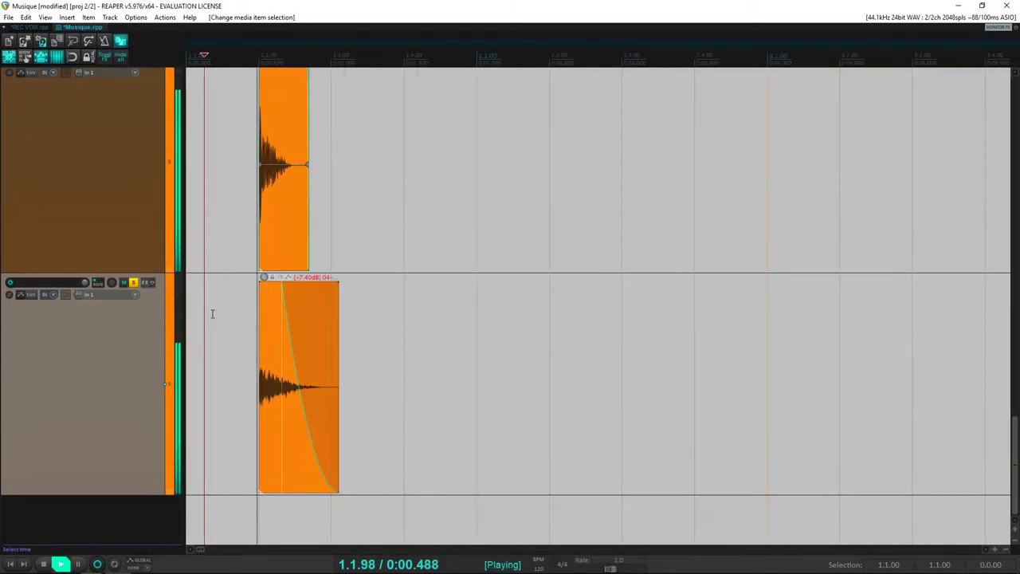
key(space)
key(space)
key(space)
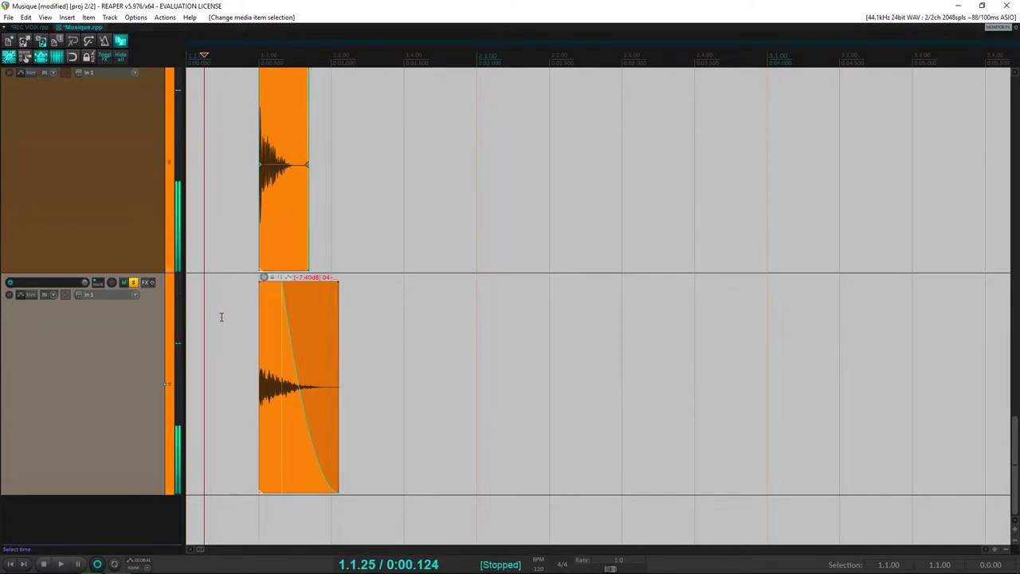
key(ctrl+s)
Add a new empty track directly below track 5, above the four orange tracks
scroll(223, 319, down, 3)
scroll(223, 319, down, 5)
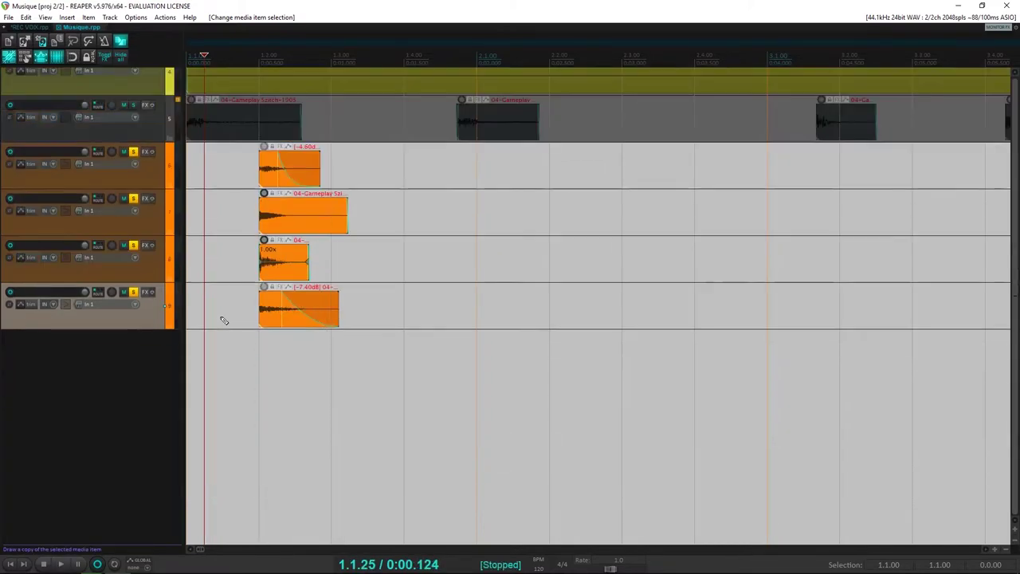
scroll(255, 305, down, 2)
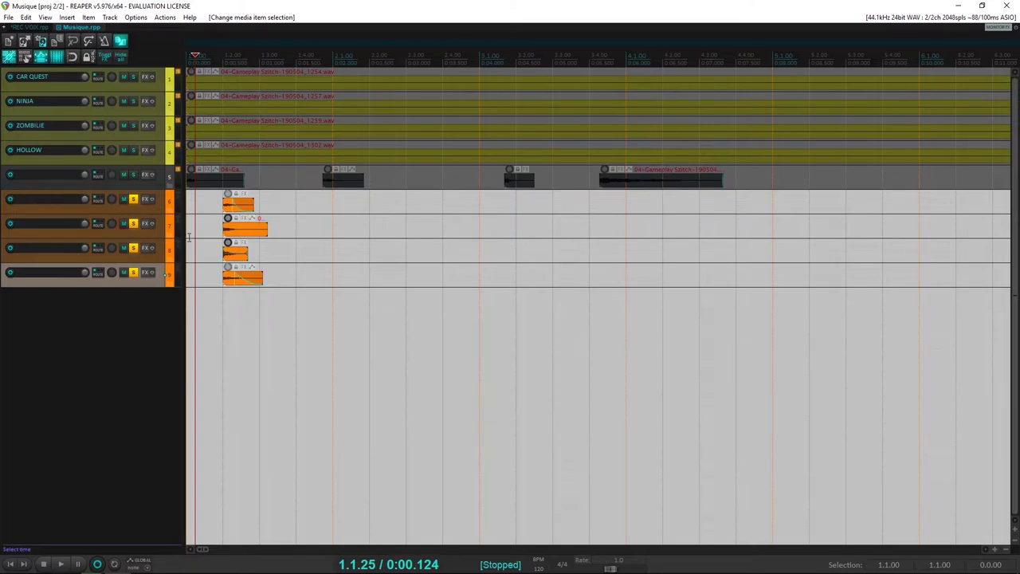
click(159, 208)
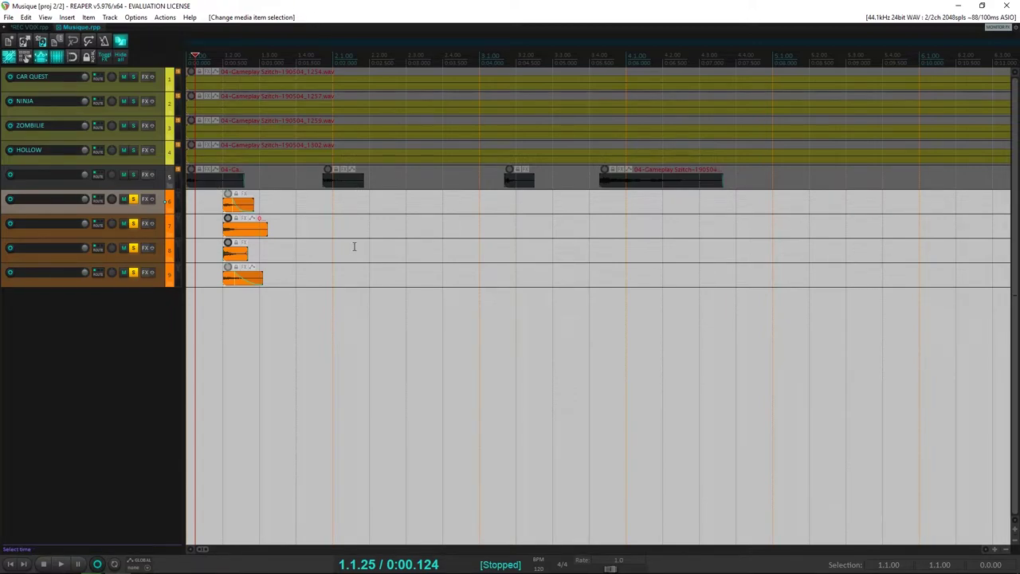
click(161, 181)
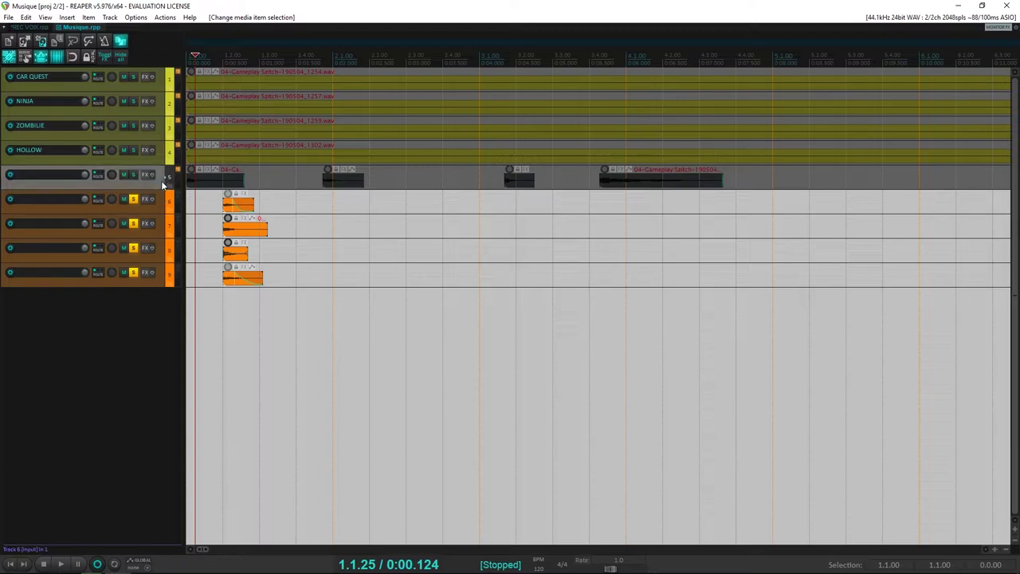
key(ctrl+t)
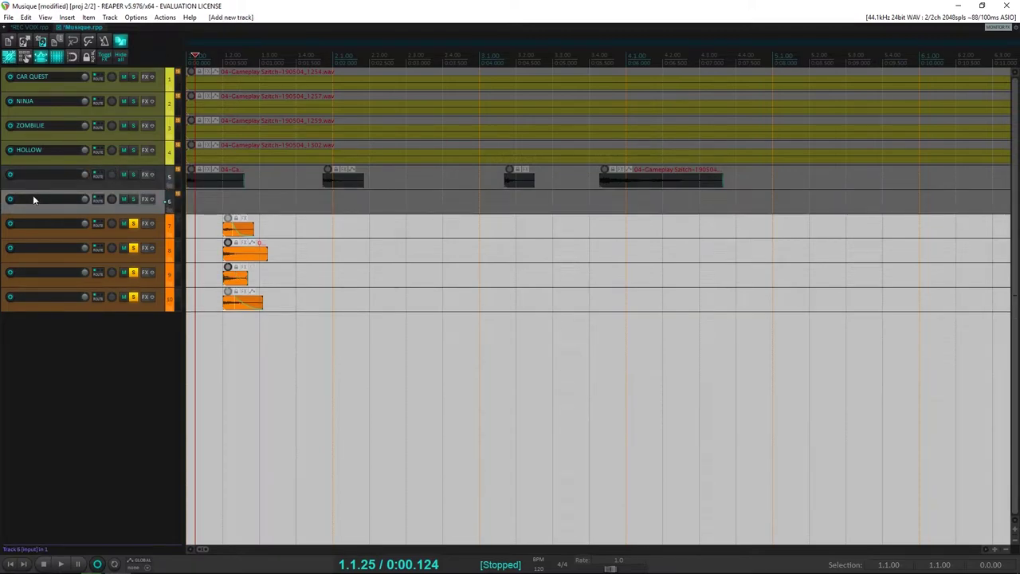
Name the new track below track 5 "SNR MIDI"
double_click(42, 200)
text(SNR MIDI)
key(Return)
Add the TAL Sampler instrument from TAL-Togu Audio Line to the SNR MIDI track and position its window clear of the track controls
click(146, 200)
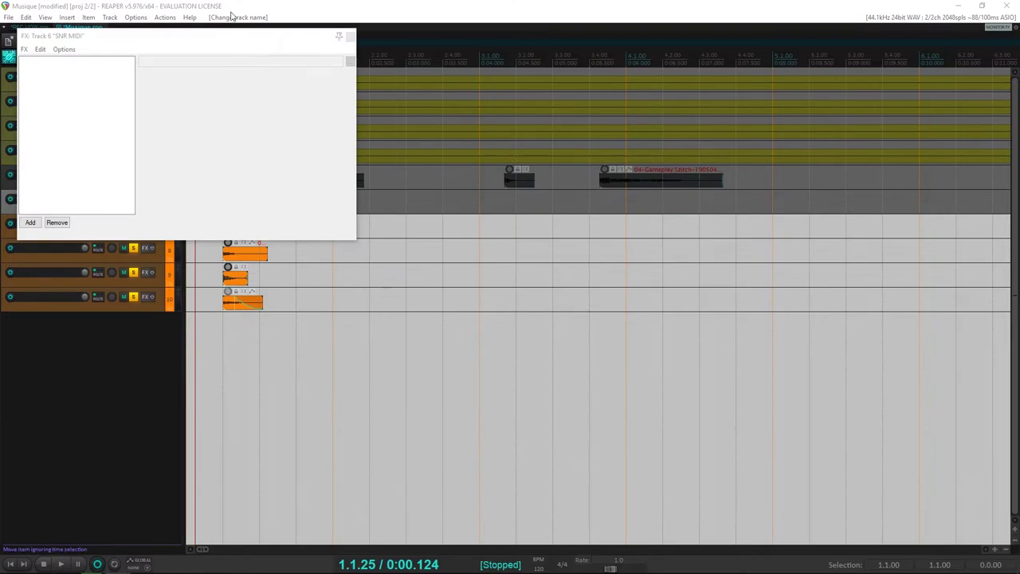
drag(231, 40, 417, 148)
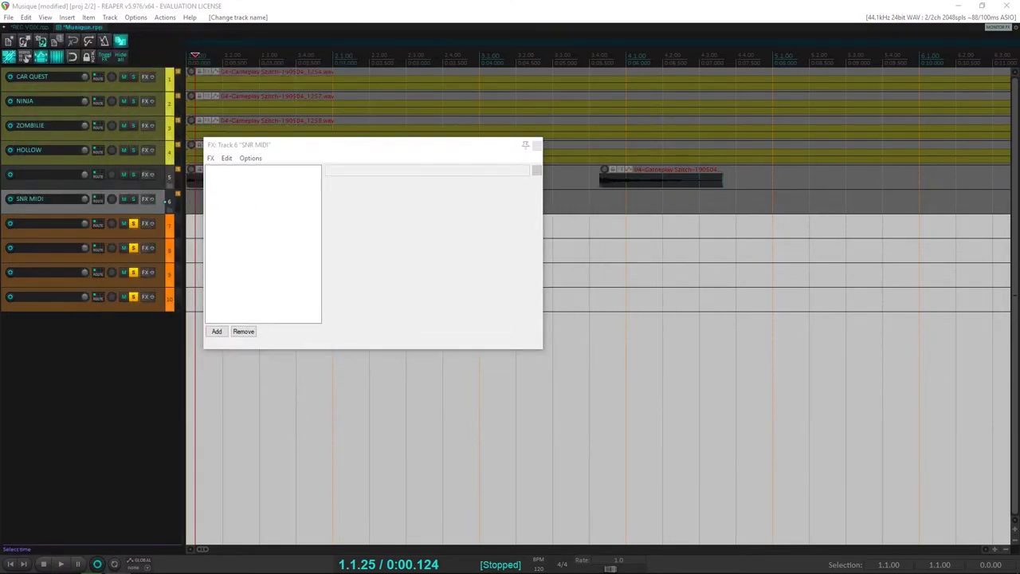
drag(486, 78, 564, 19)
scroll(534, 311, down, 10)
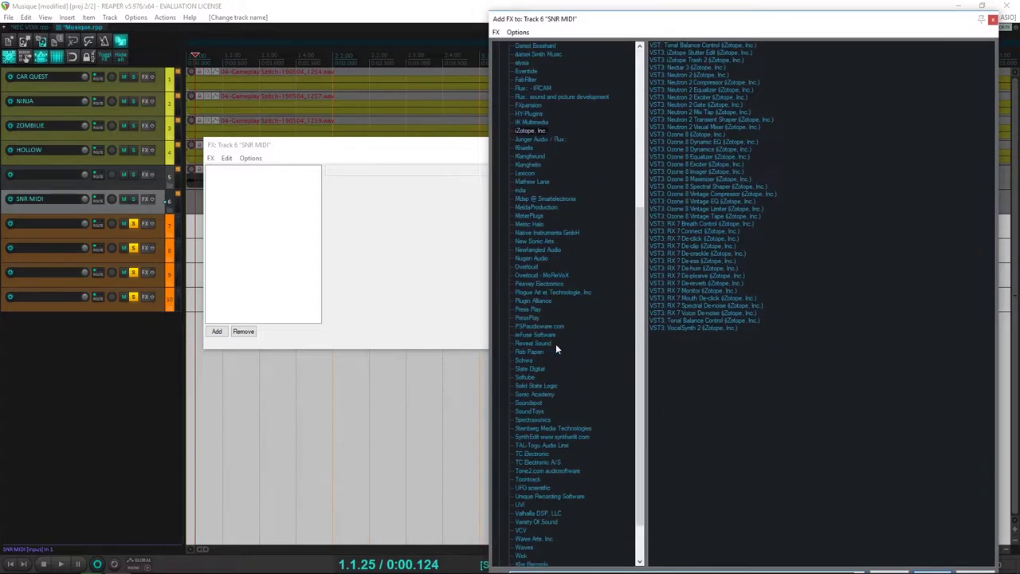
click(541, 395)
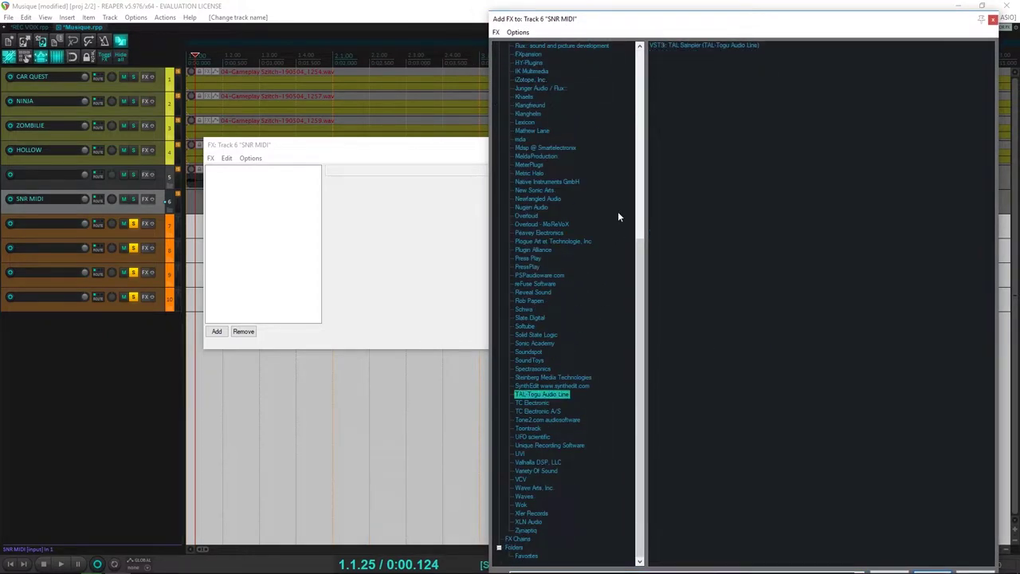
double_click(685, 46)
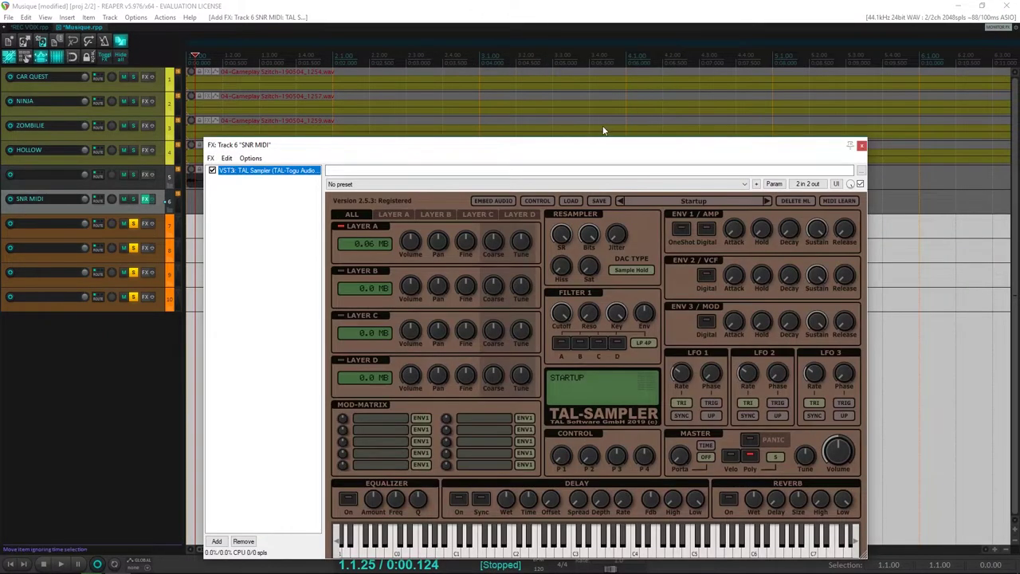
drag(571, 147, 709, 108)
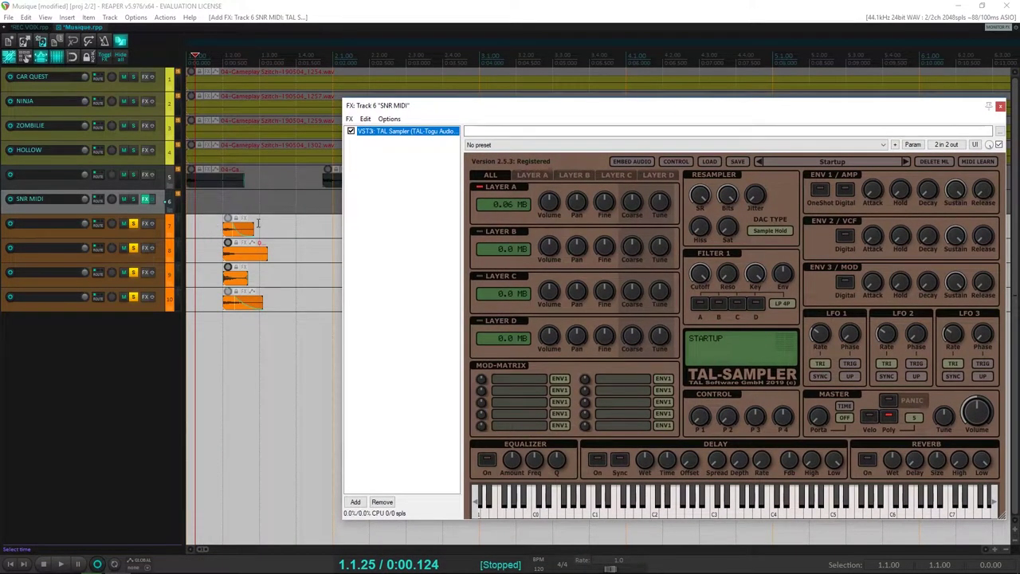
Place the edit cursor at about 1.1.71, before the orange items, and add an empty track below track 10
click(213, 222)
click(213, 223)
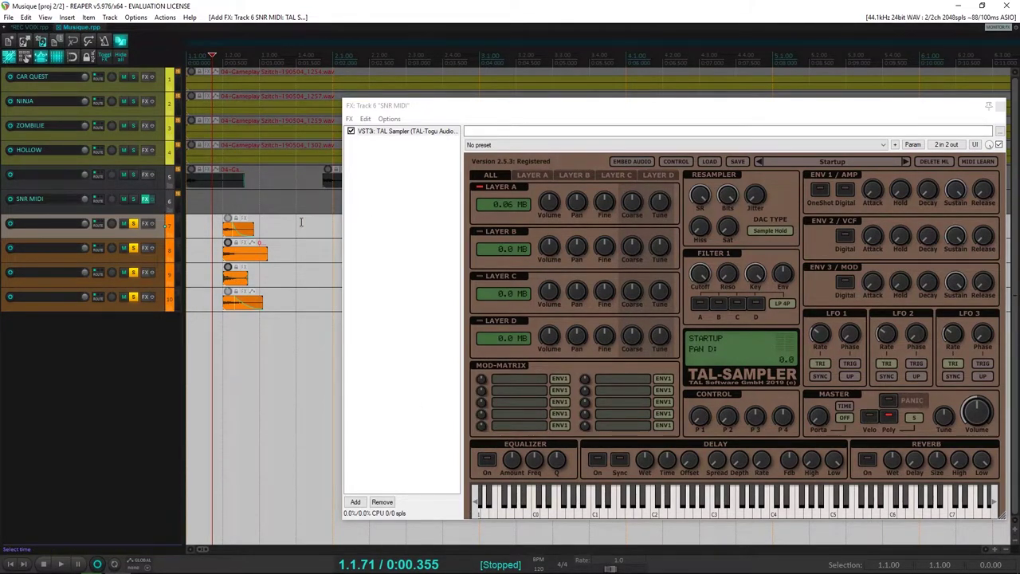
mouse_move(226, 219)
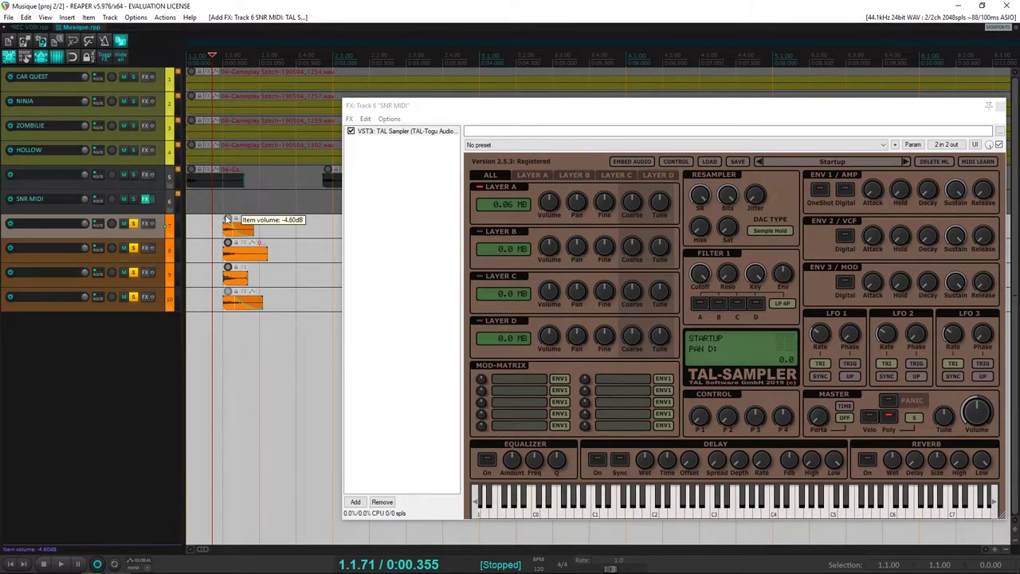
click(152, 302)
double_click(81, 325)
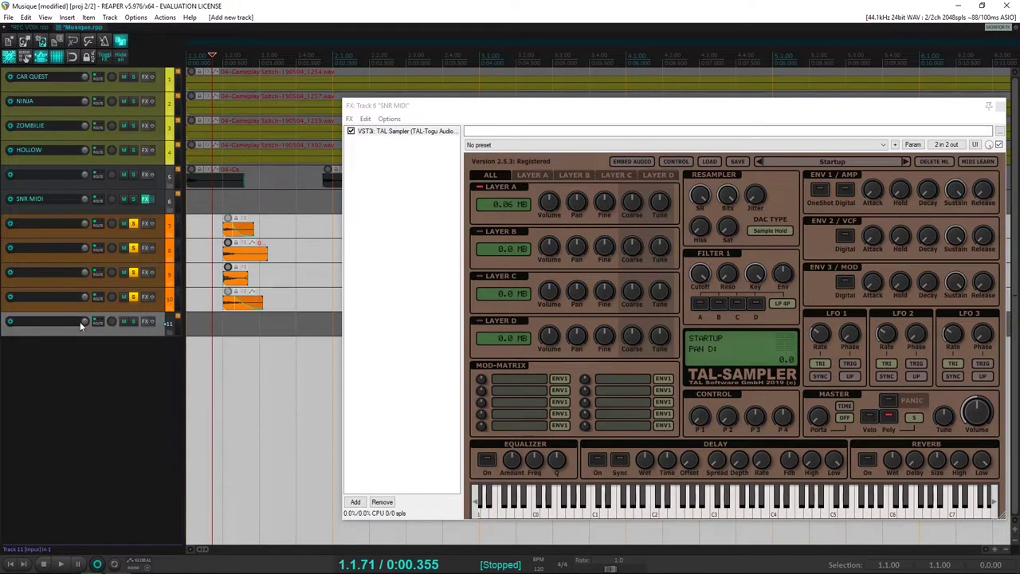
Arm track 11 for recording and set its input to None
click(10, 321)
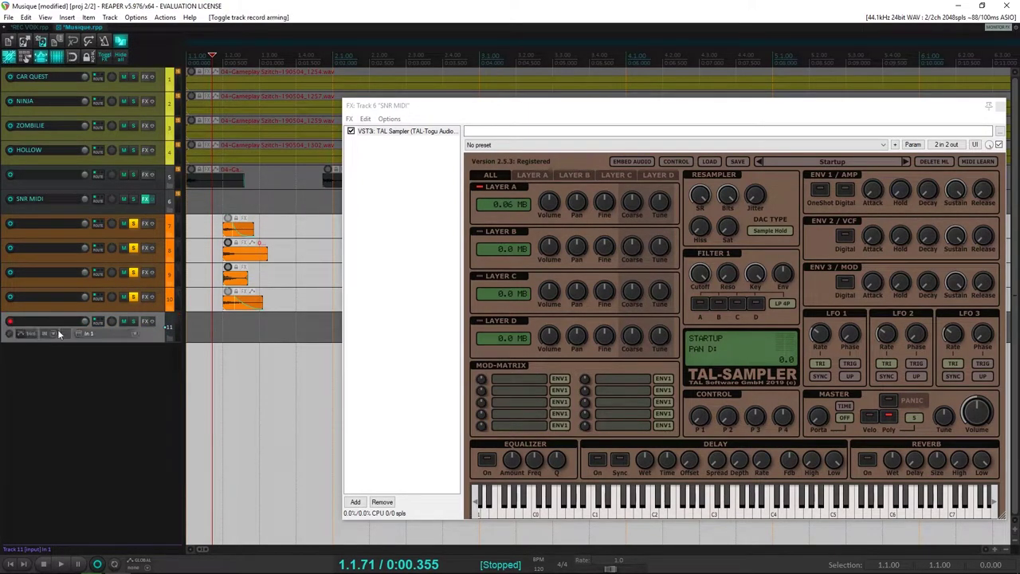
click(134, 334)
mouse_move(197, 352)
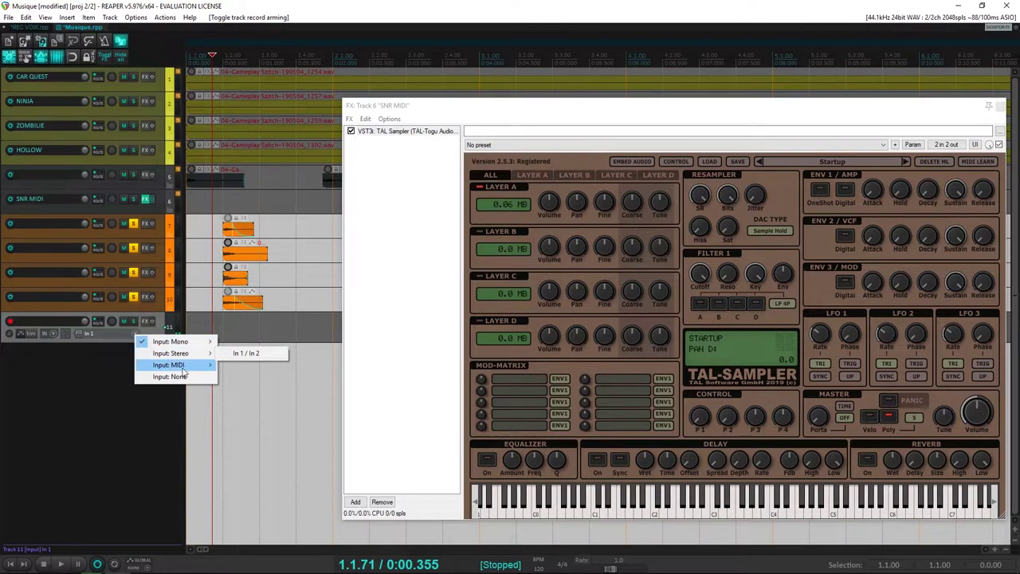
click(179, 376)
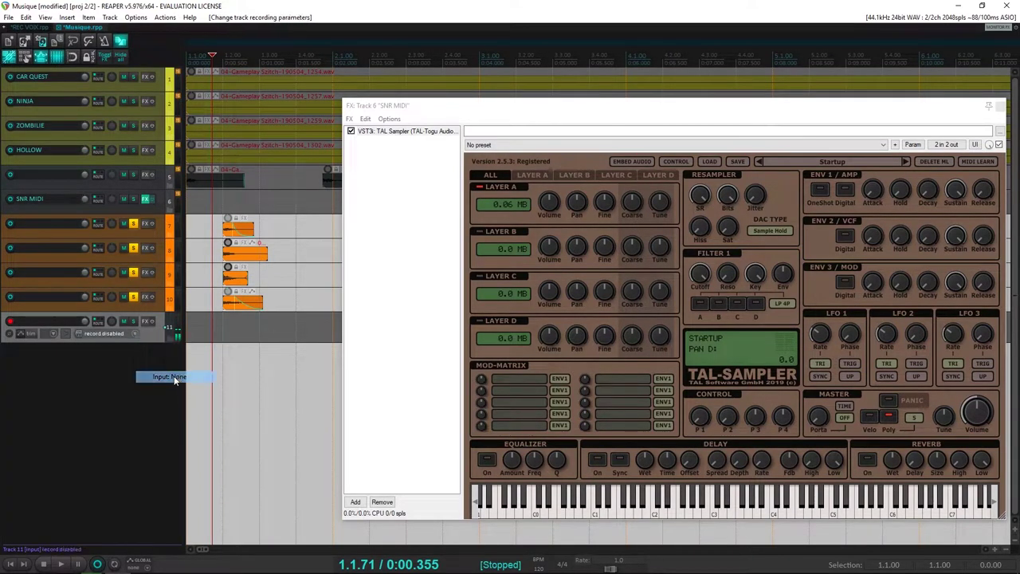
right_click(6, 329)
click(17, 369)
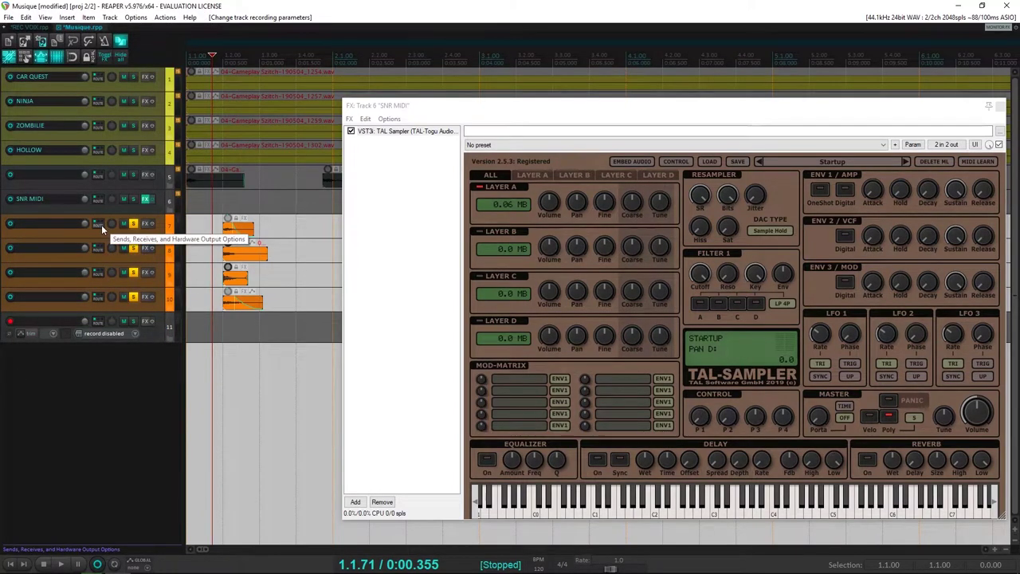
Route sends from the four orange tracks to track 11, keeping the default send settings
drag(99, 223, 99, 317)
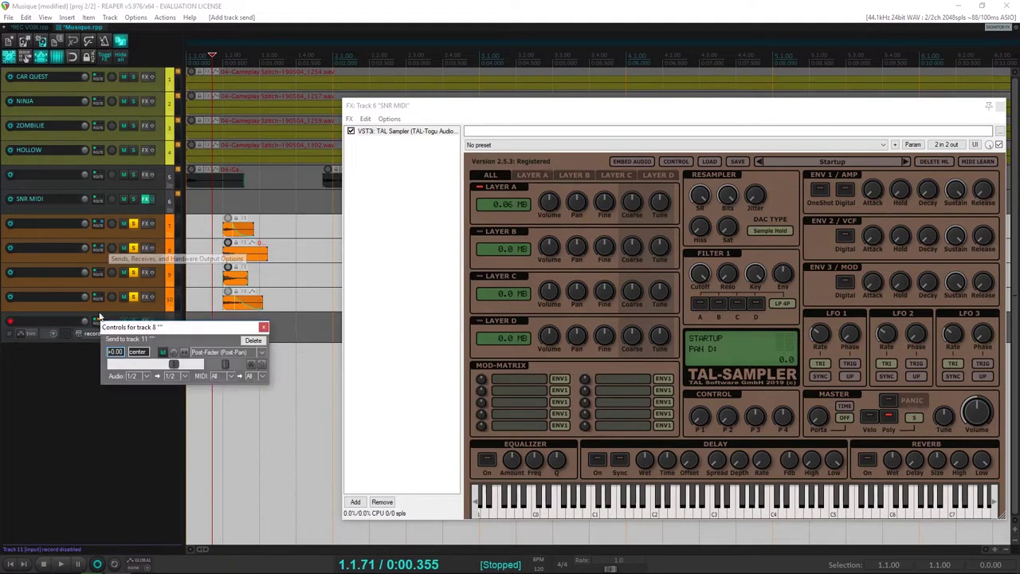
drag(99, 272, 100, 328)
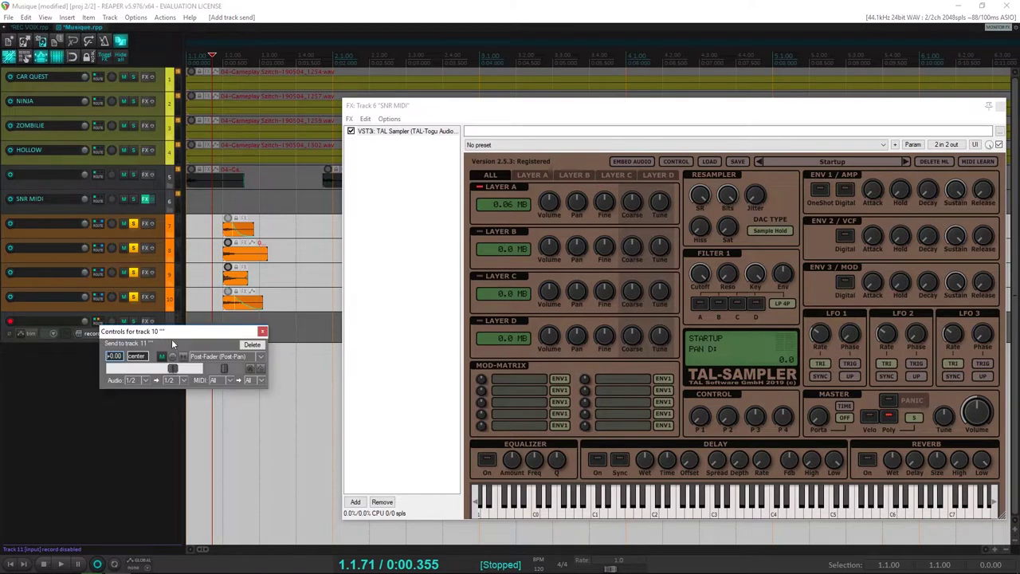
click(263, 331)
Set track 11 to record its output in mono with latency compensation
right_click(12, 325)
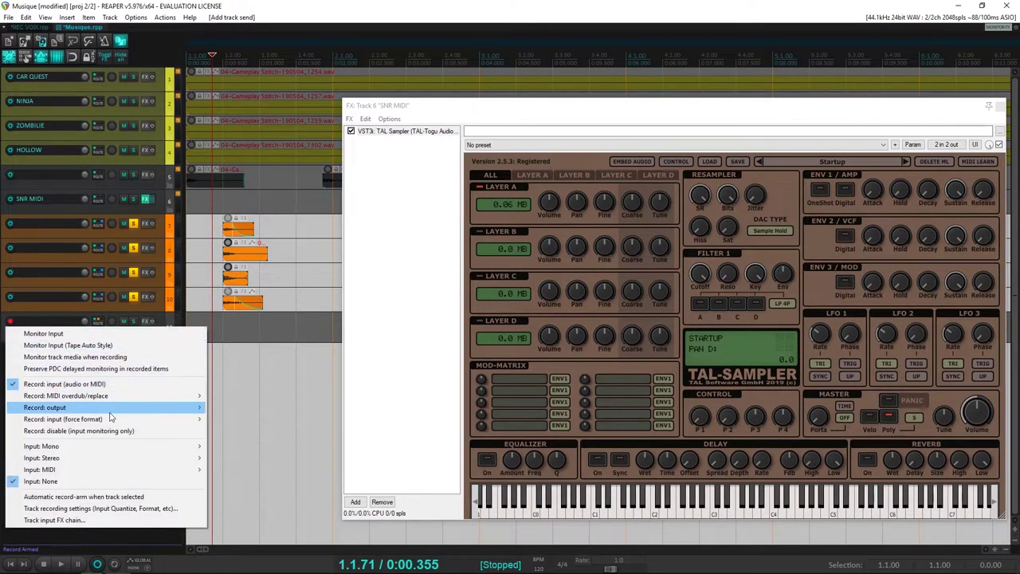
mouse_move(119, 408)
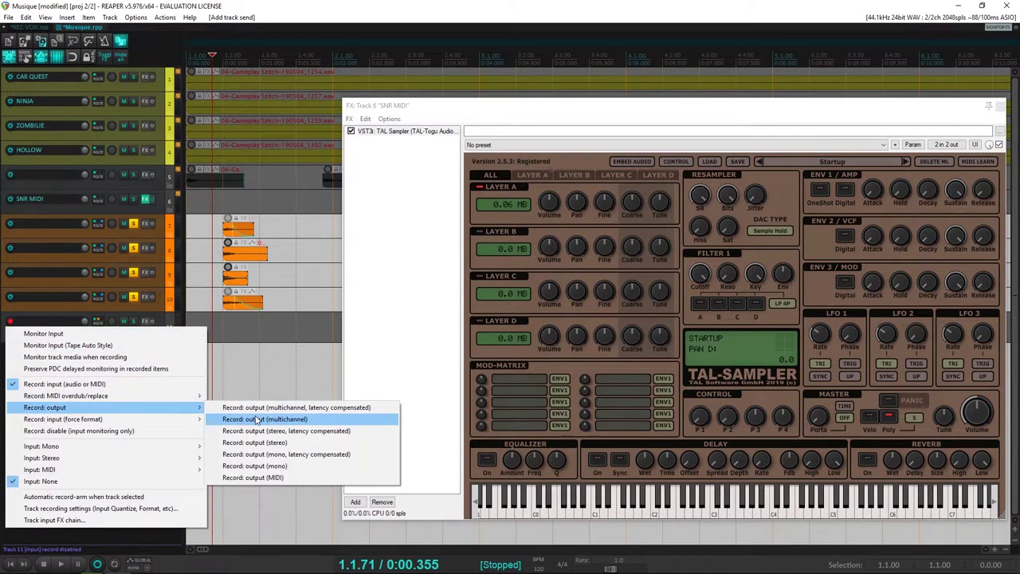
click(267, 454)
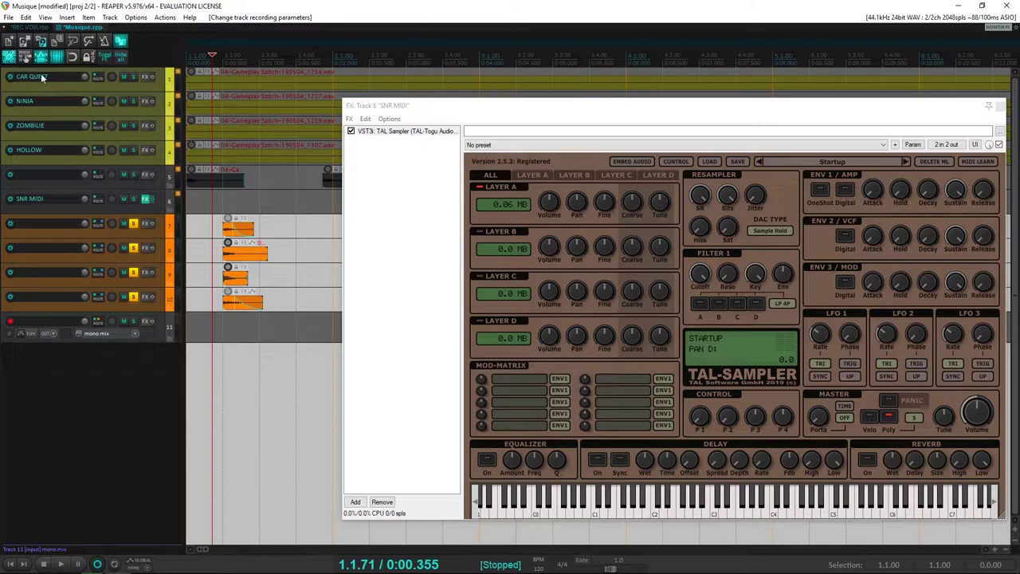
scroll(335, 317, up, 2)
scroll(306, 250, down, 3)
scroll(302, 249, up, 4)
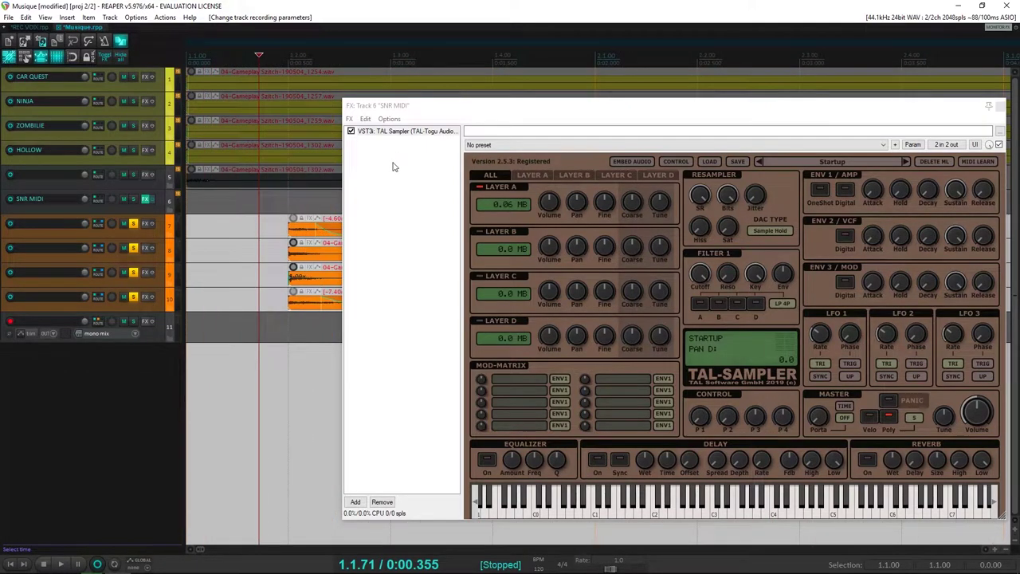
scroll(270, 298, down, 3)
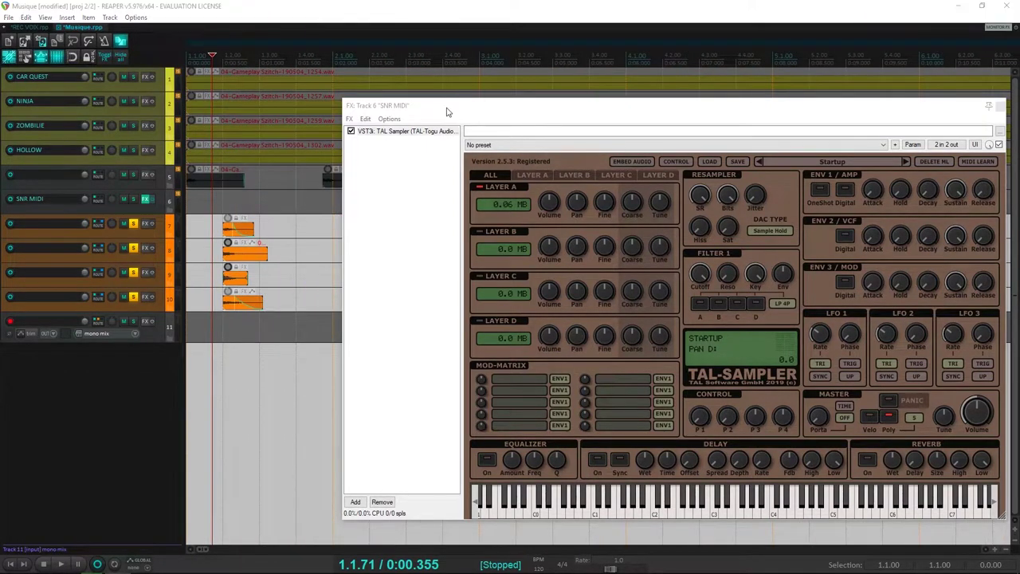
mouse_move(448, 111)
mouse_down()
mouse_move(510, 110)
mouse_move(424, 112)
mouse_move(434, 97)
mouse_up()
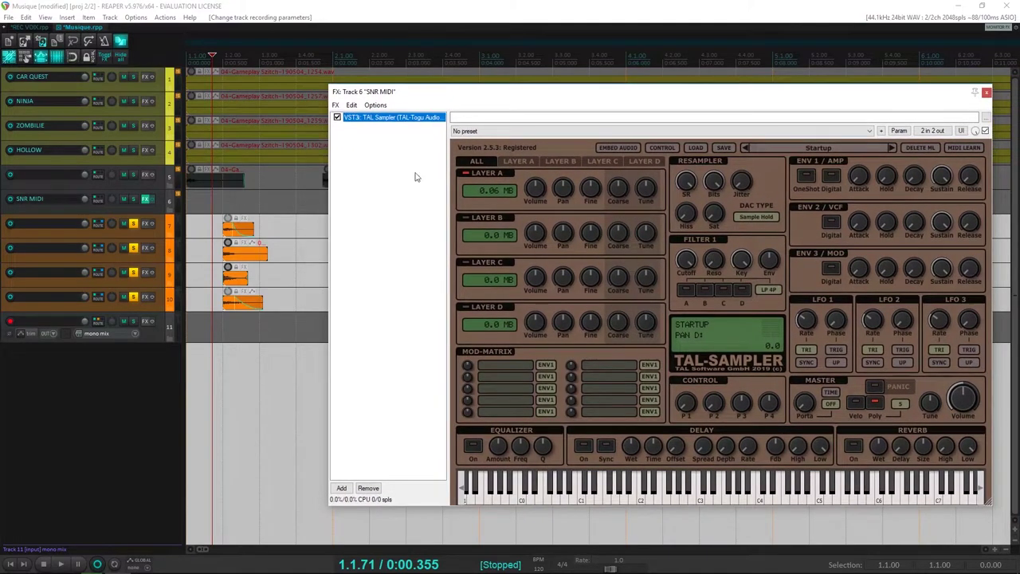
scroll(229, 339, up, 3)
scroll(229, 339, down, 3)
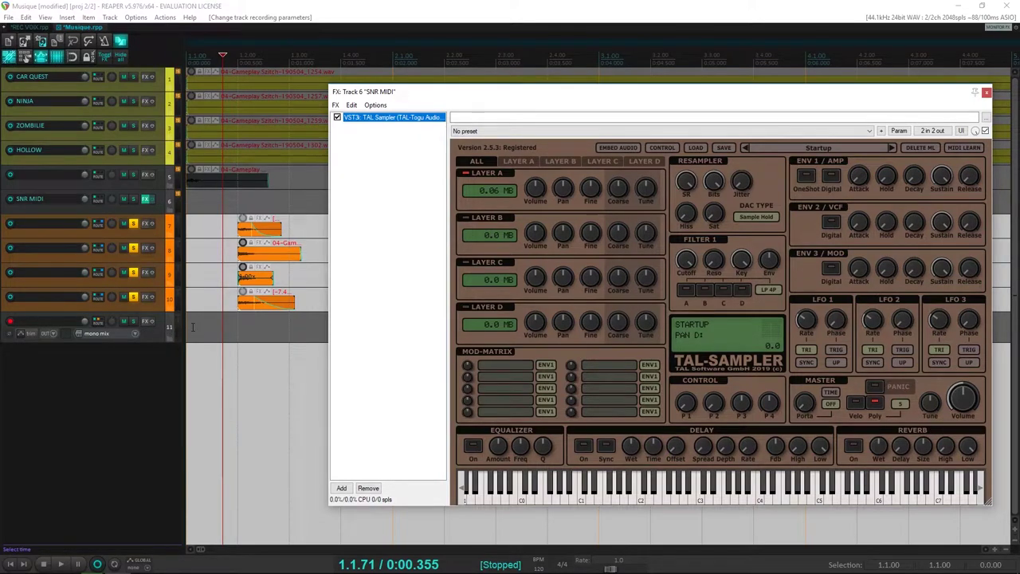
Solo track 11 and place the edit cursor at 1.1.57, before the orange items
click(133, 321)
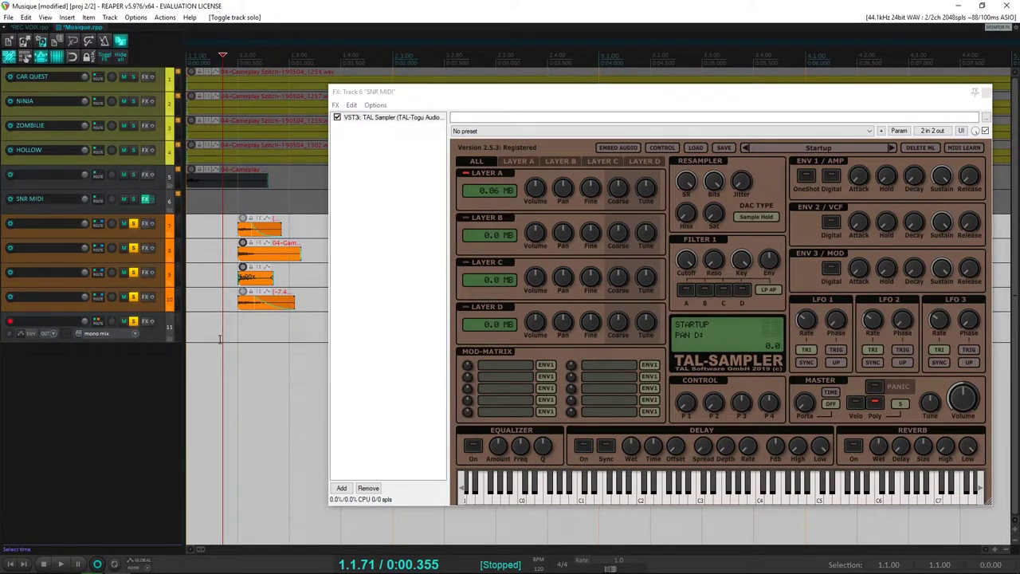
click(217, 338)
Record a short take of the layered hits on track 11 and delete the recorded file
key(ctrl+r)
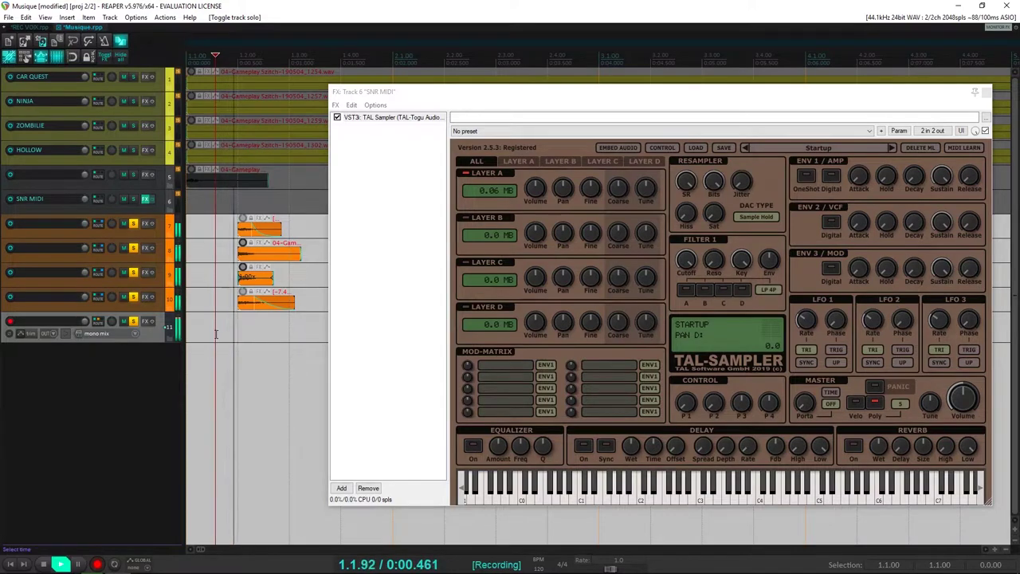
key(space)
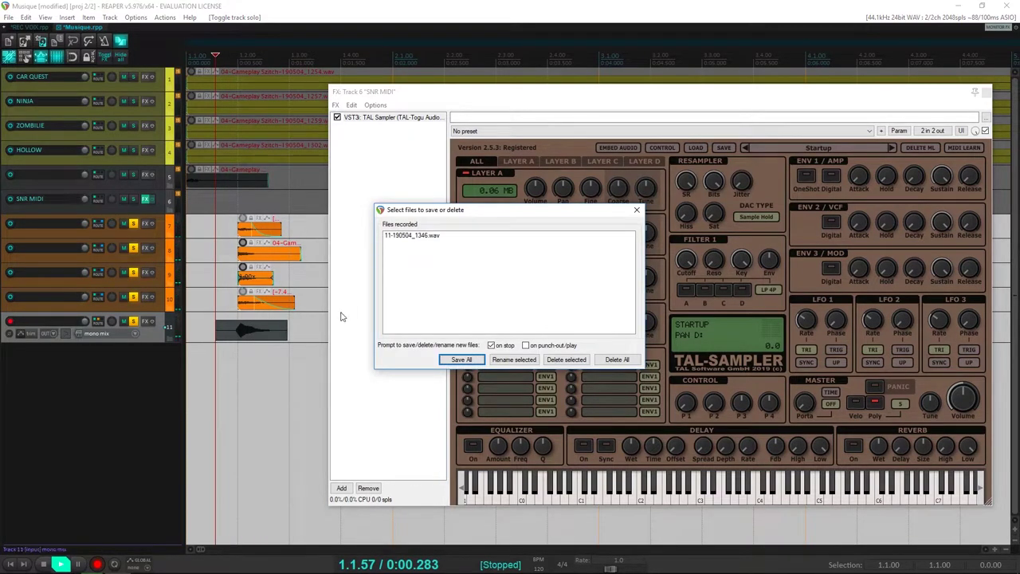
click(626, 360)
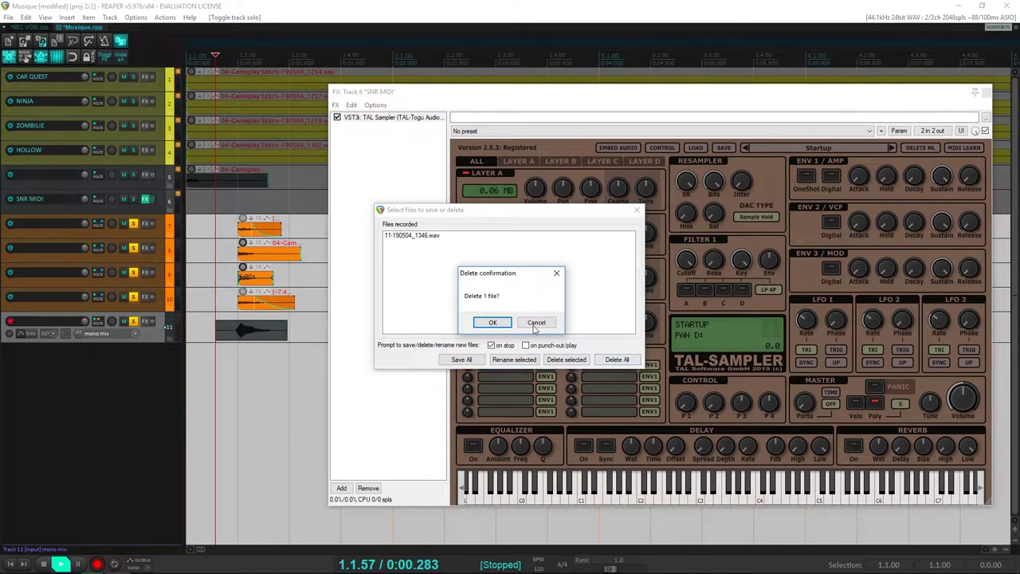
click(499, 322)
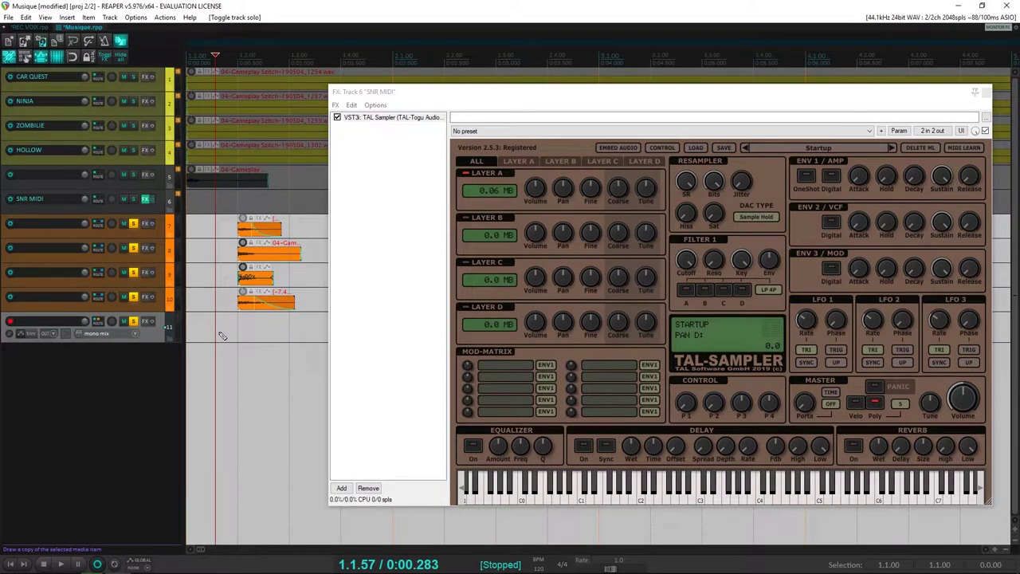
Record the layered hits onto track 11 from 1.1.57 until they have decayed and save the recorded file
key(ctrl+r)
key(space)
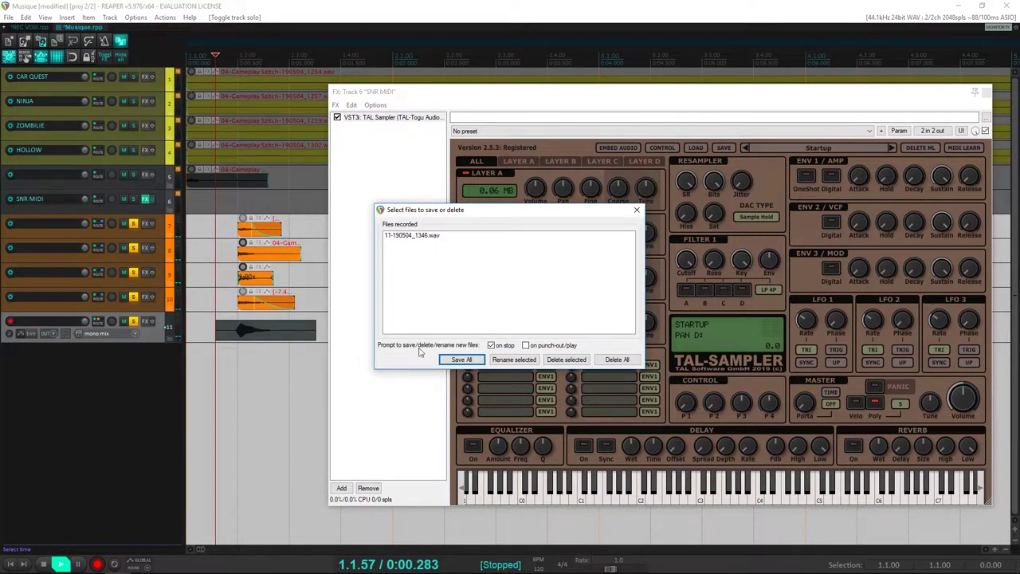
click(464, 361)
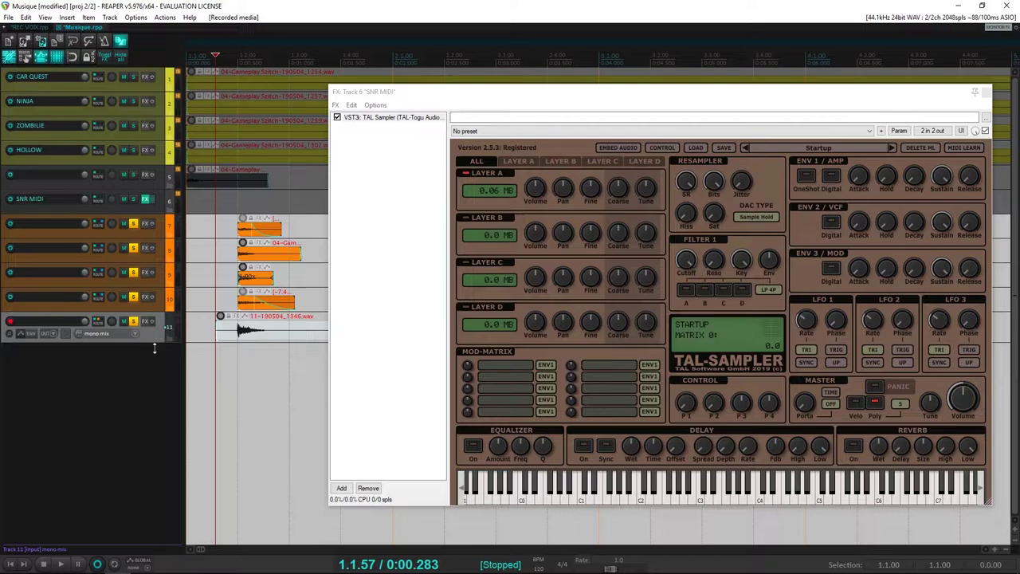
Increase the height of track 11 and make it the only soloed track
drag(154, 349, 156, 428)
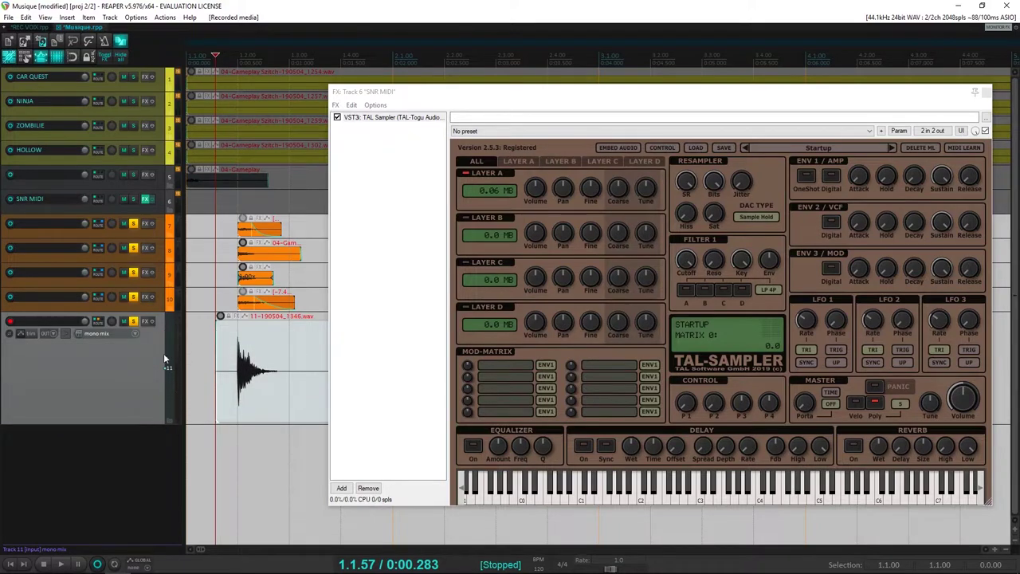
click(132, 320)
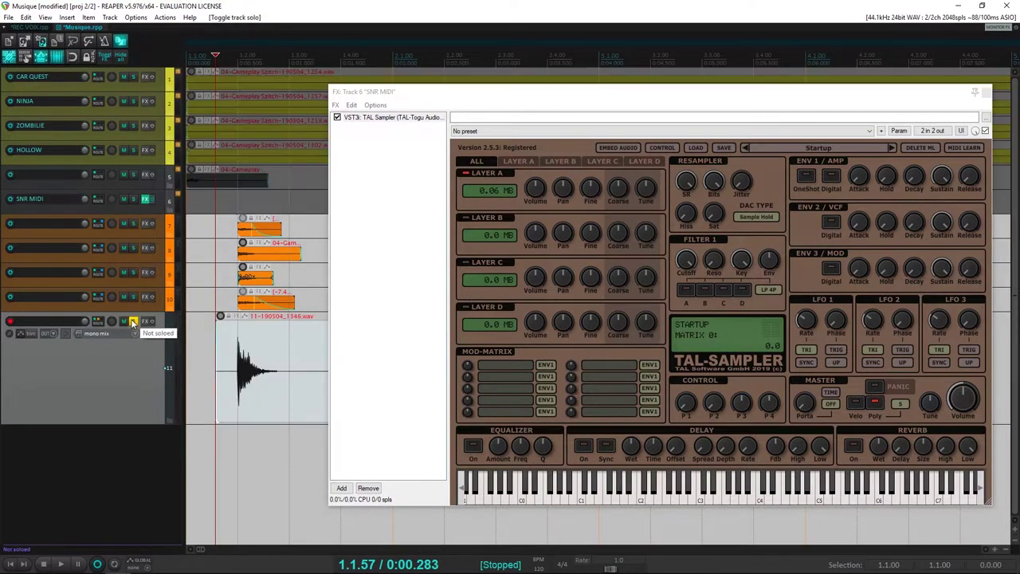
Disarm track 11 and clear the TAL Sampler window away from the arrangement
click(234, 355)
scroll(235, 354, up, 3)
click(10, 321)
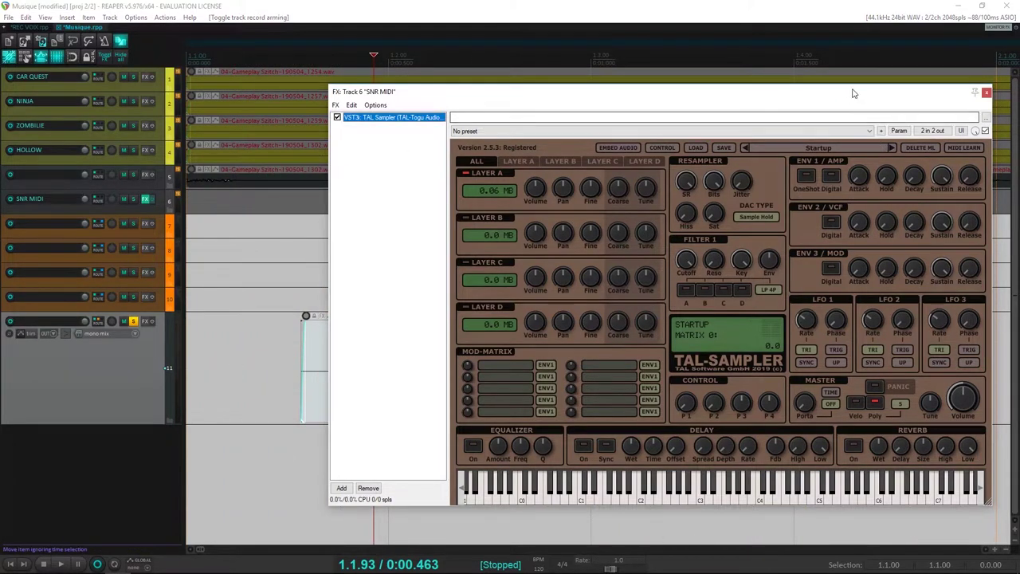
drag(853, 90, 1019, 94)
key(Escape)
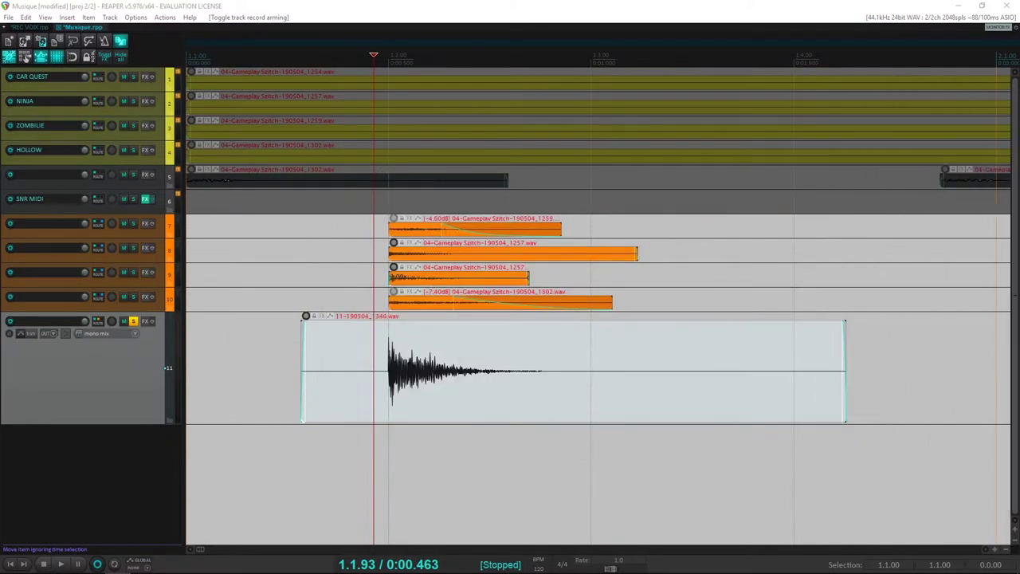
Split the recorded item on track 11 at 1.2.00, delete the silence before the hit, and adjust the fade at its start
click(387, 365)
scroll(399, 374, up, 4)
scroll(599, 380, up, 2)
click(650, 372)
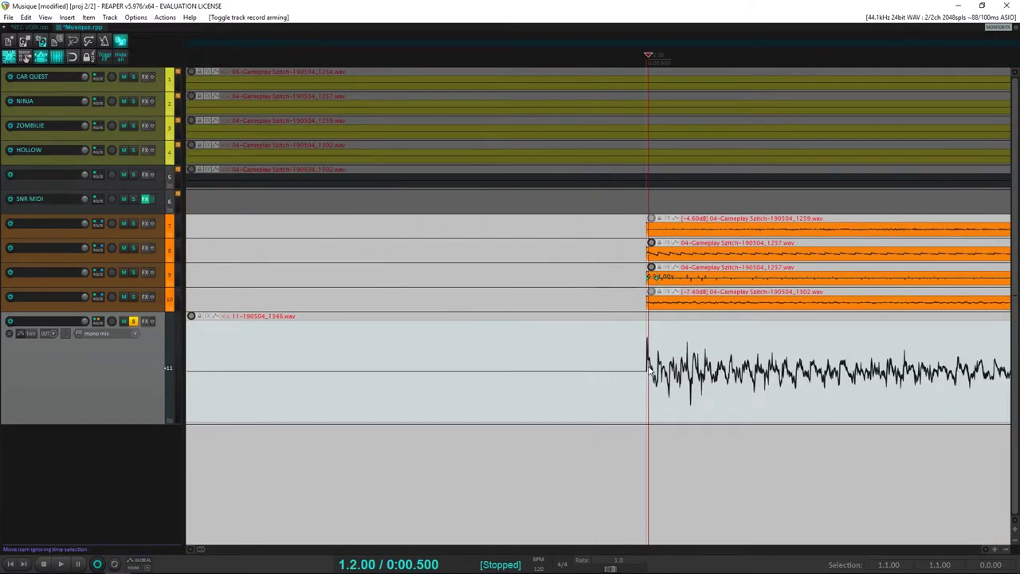
scroll(534, 404, up, 5)
scroll(546, 390, up, 3)
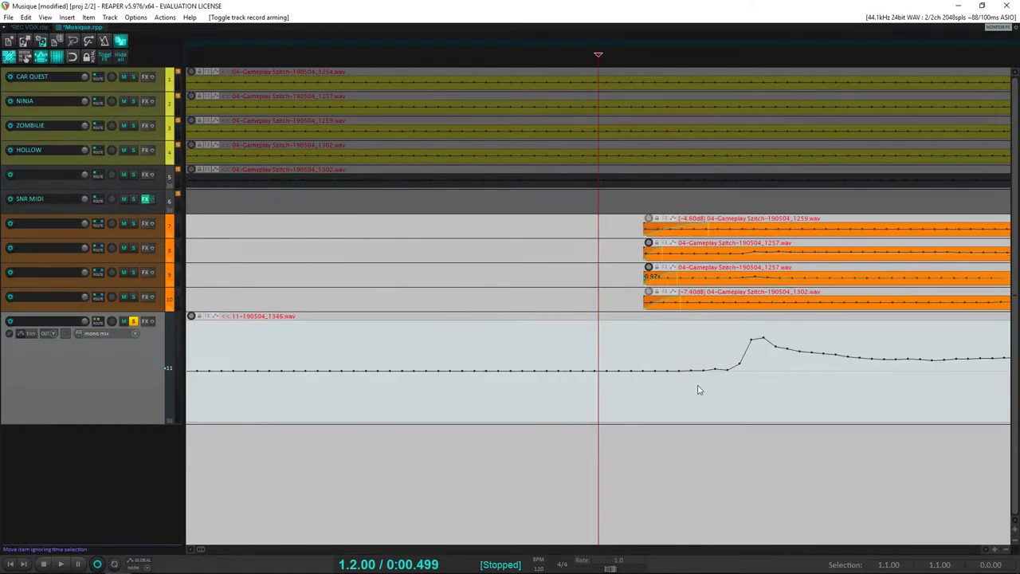
click(649, 384)
scroll(647, 384, up, 1)
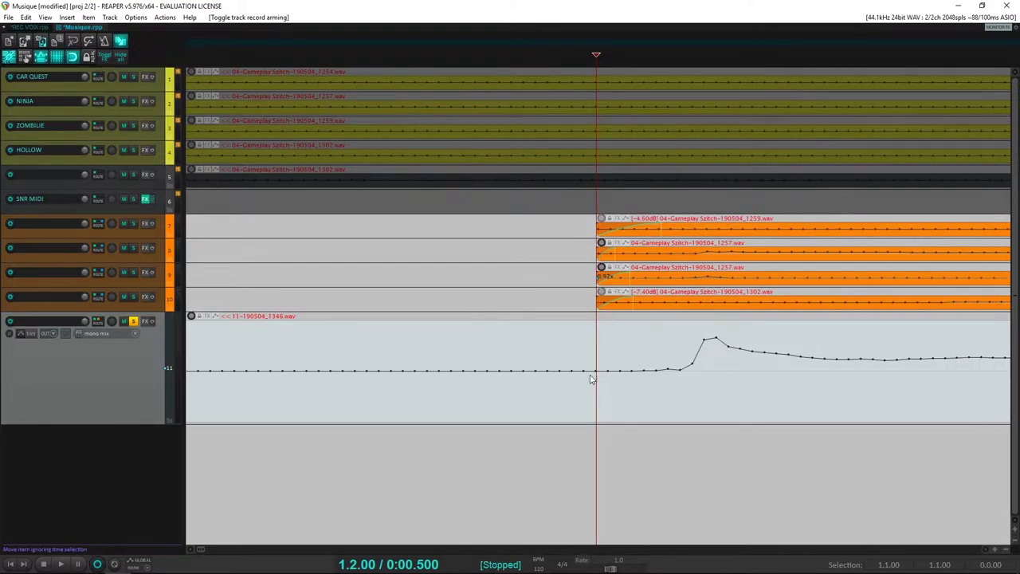
scroll(593, 381, down, 2)
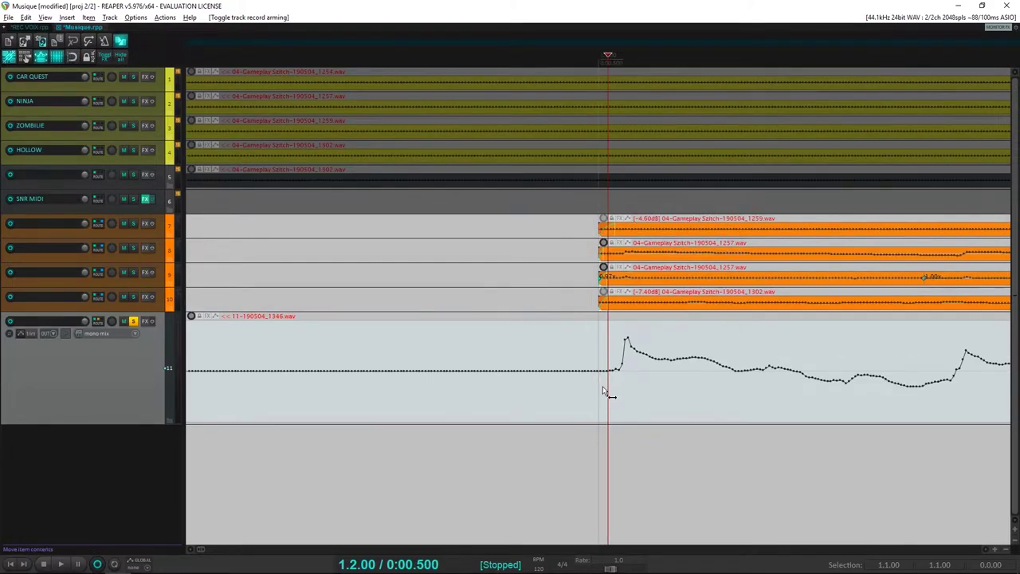
key(s)
key(Delete)
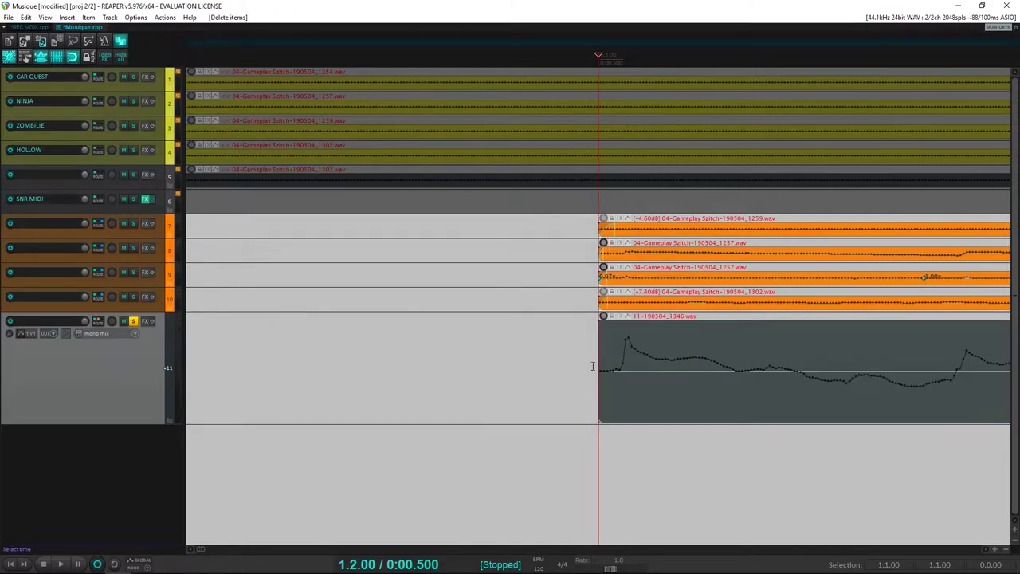
drag(598, 328, 600, 327)
Cut the track 11 recording at 1.3.25, delete the silent tail, and give the remaining item a short fade-out
scroll(746, 357, down, 6)
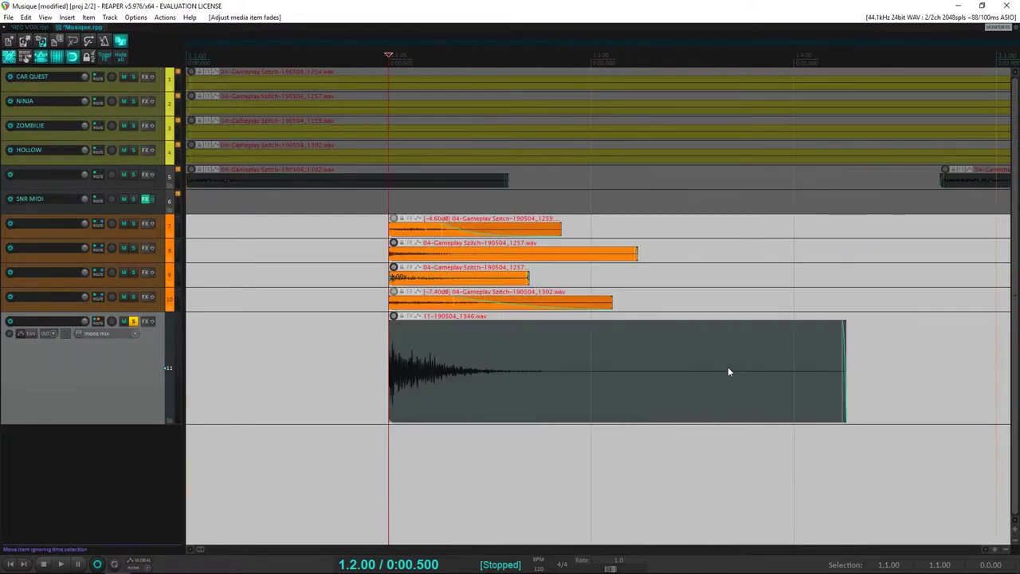
drag(506, 379, 506, 380)
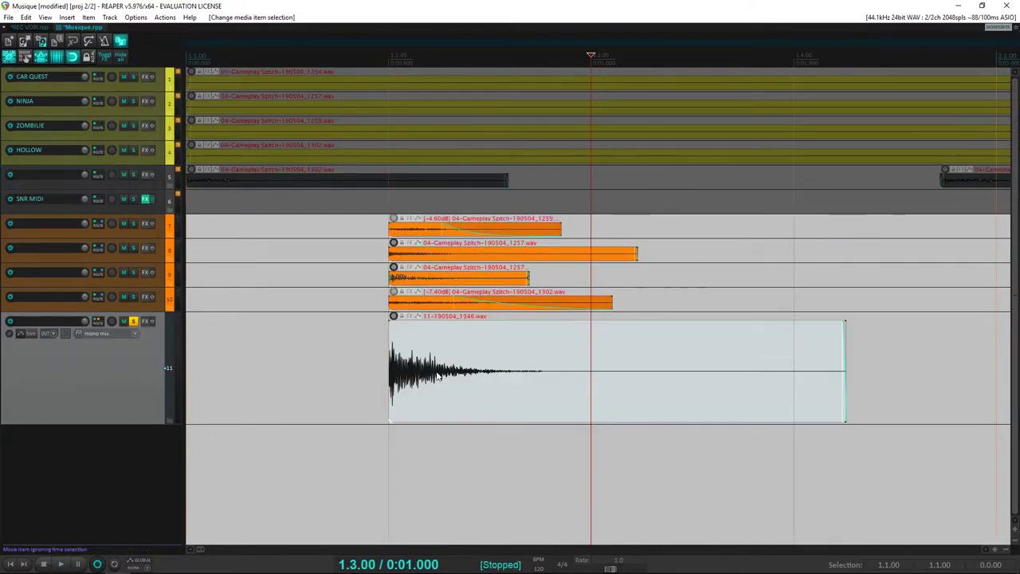
click(637, 377)
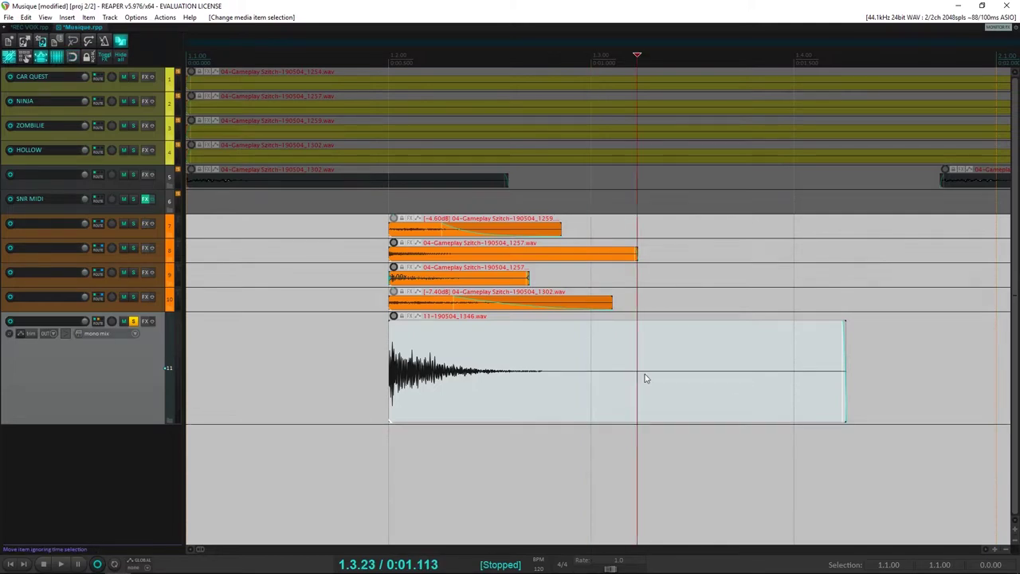
click(645, 374)
click(642, 380)
key(s)
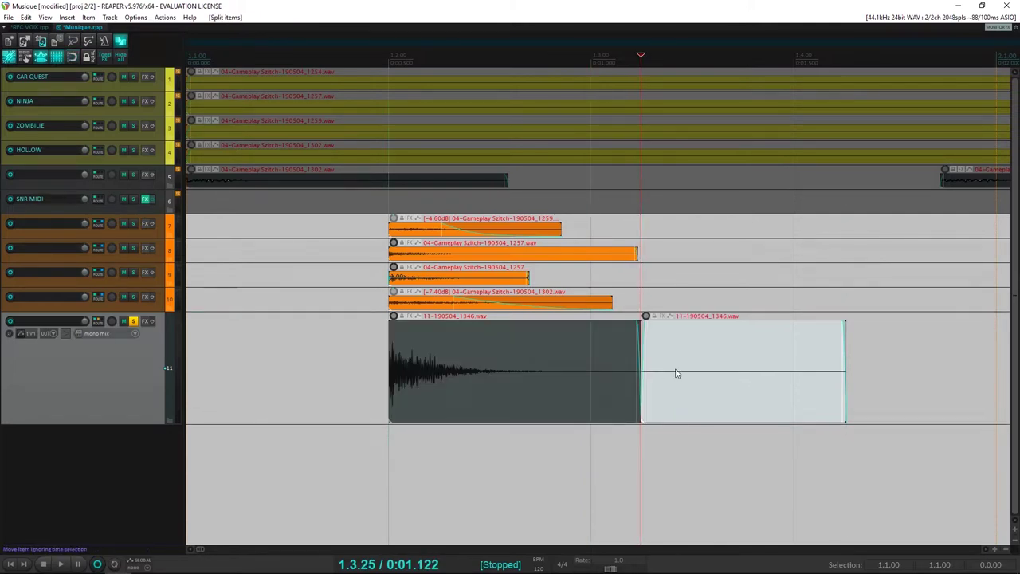
key(Delete)
drag(640, 325, 605, 352)
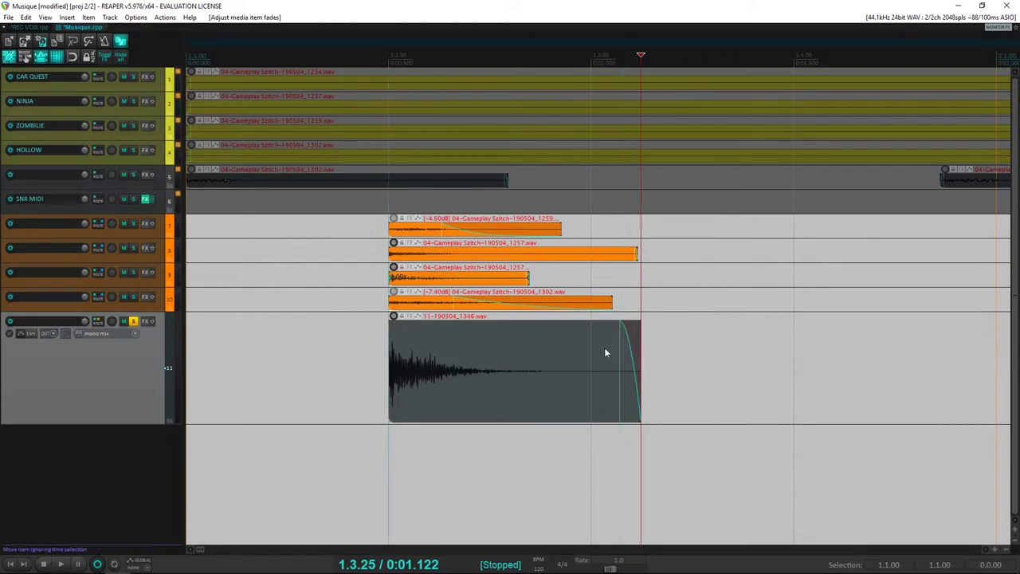
Play back the trimmed hit on track 11 from just before its start
click(357, 362)
key(space)
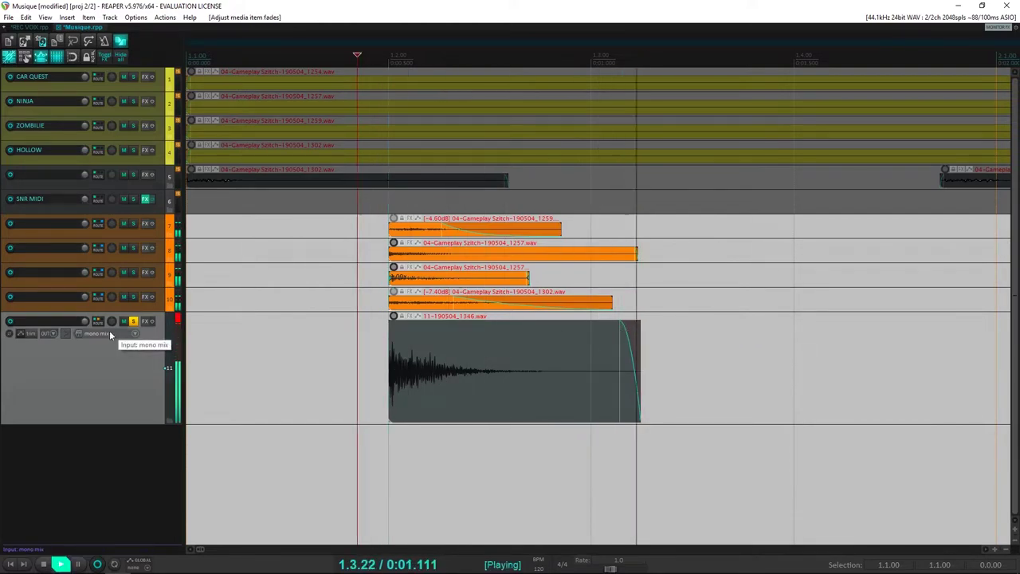
key(space)
key(space)
key(space)
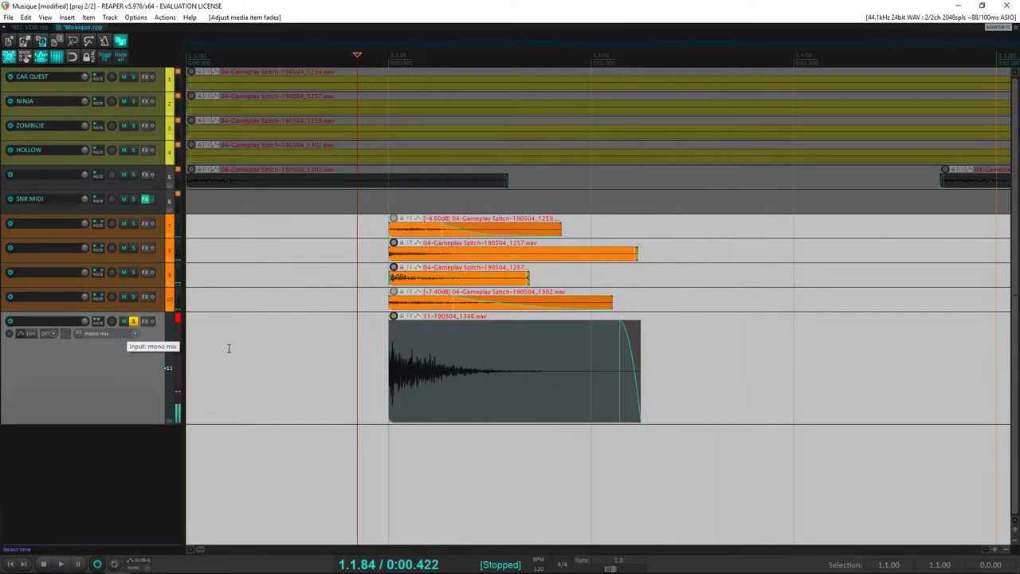
Bring the SNR MIDI track's TAL Sampler window back over the arrangement and set its main volume to -0.65
scroll(243, 357, down, 4)
scroll(243, 357, down, 2)
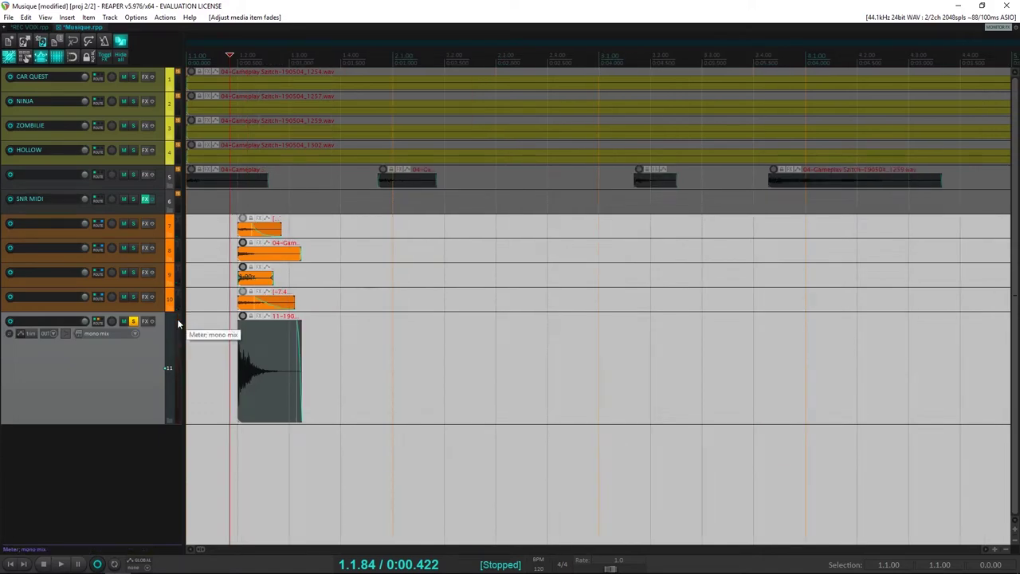
drag(1019, 138, 402, 75)
click(515, 133)
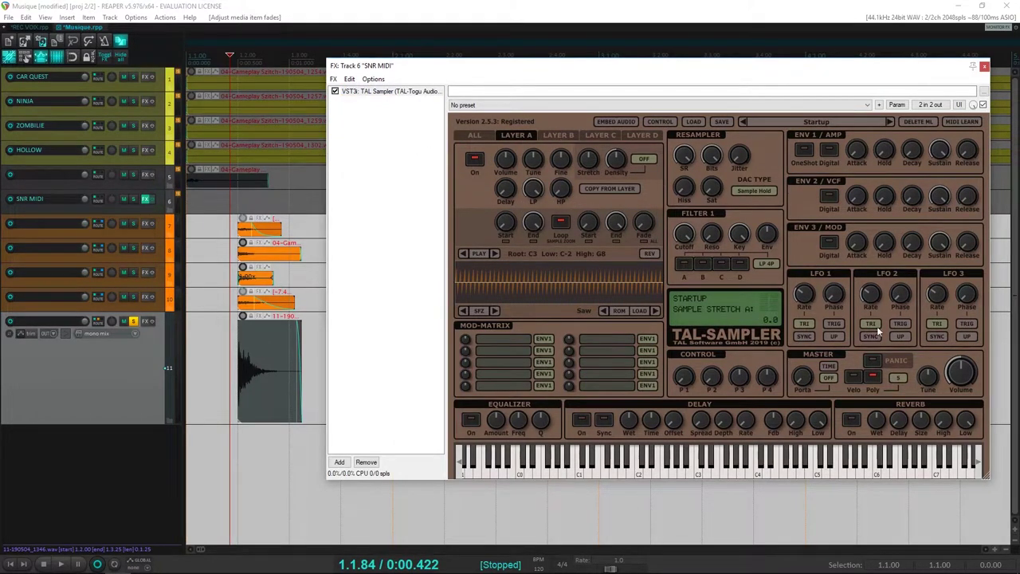
drag(961, 370, 945, 408)
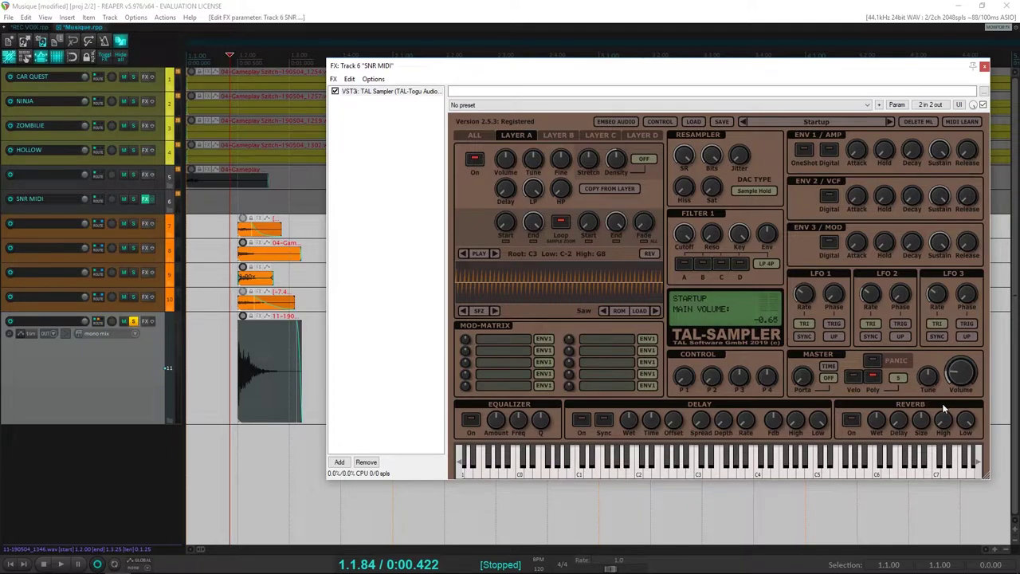
Load the trimmed track 11 item as a rendered sample into Layer A of the TAL Sampler and turn off its loop
click(267, 375)
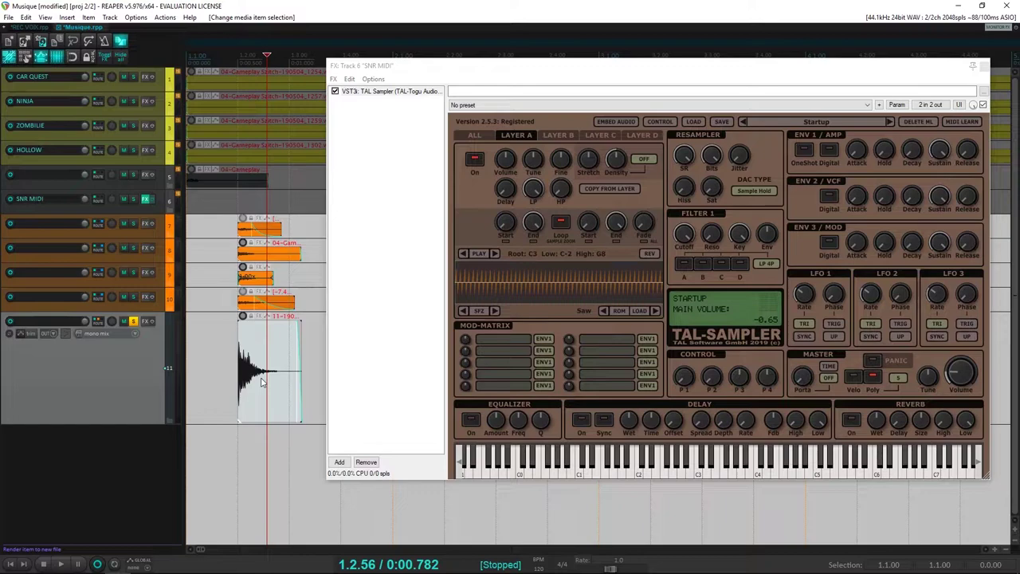
drag(263, 382, 571, 278)
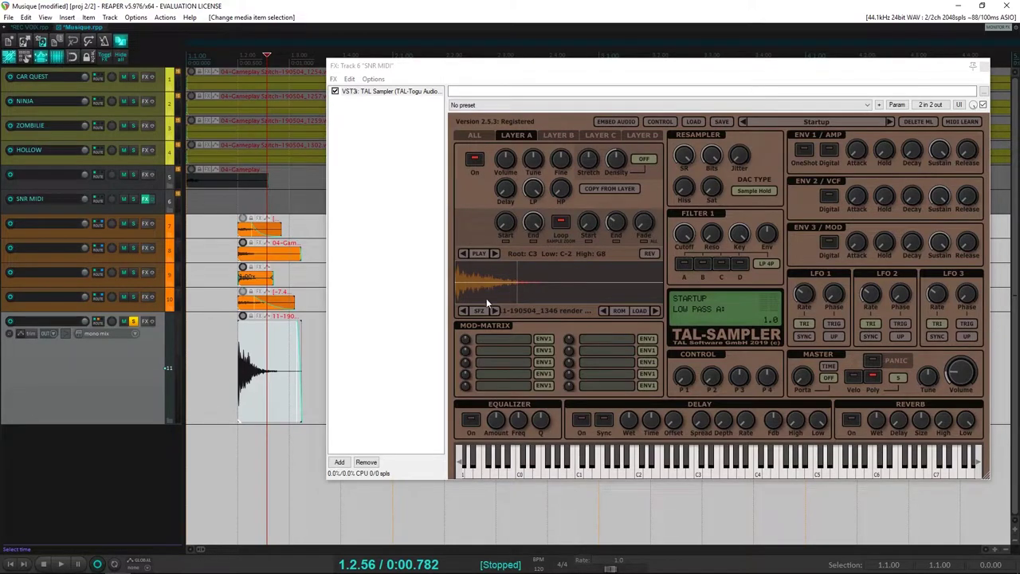
click(558, 223)
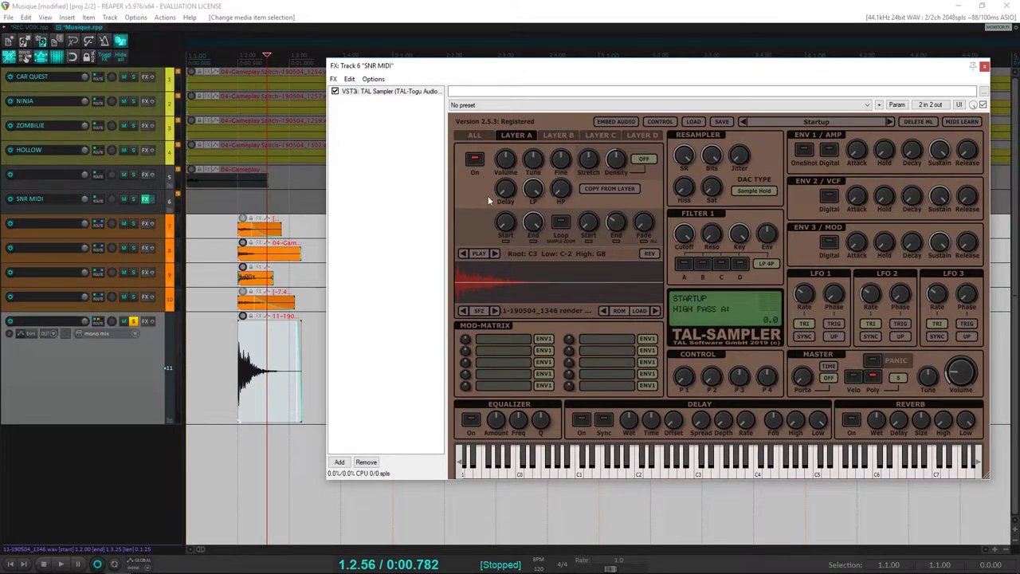
Inspect the loaded sample's key range and mapping settings in the sample editor, return to the main view, and save the project
click(526, 251)
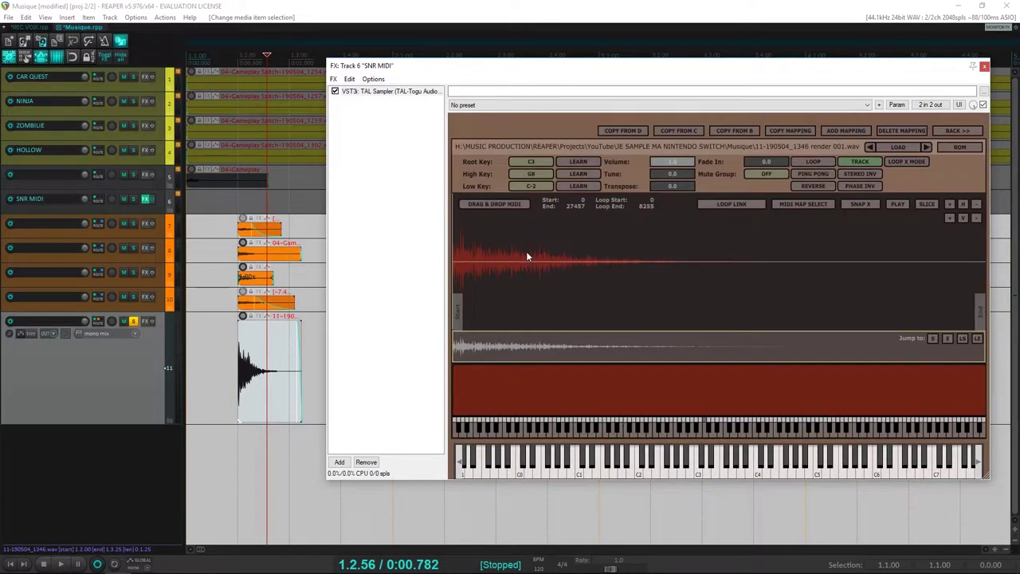
click(531, 169)
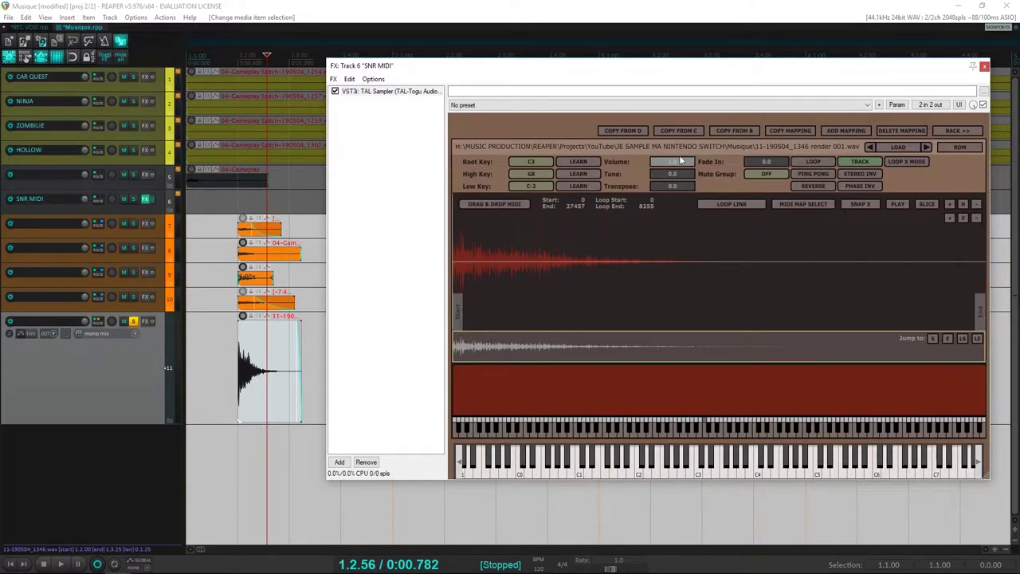
click(955, 130)
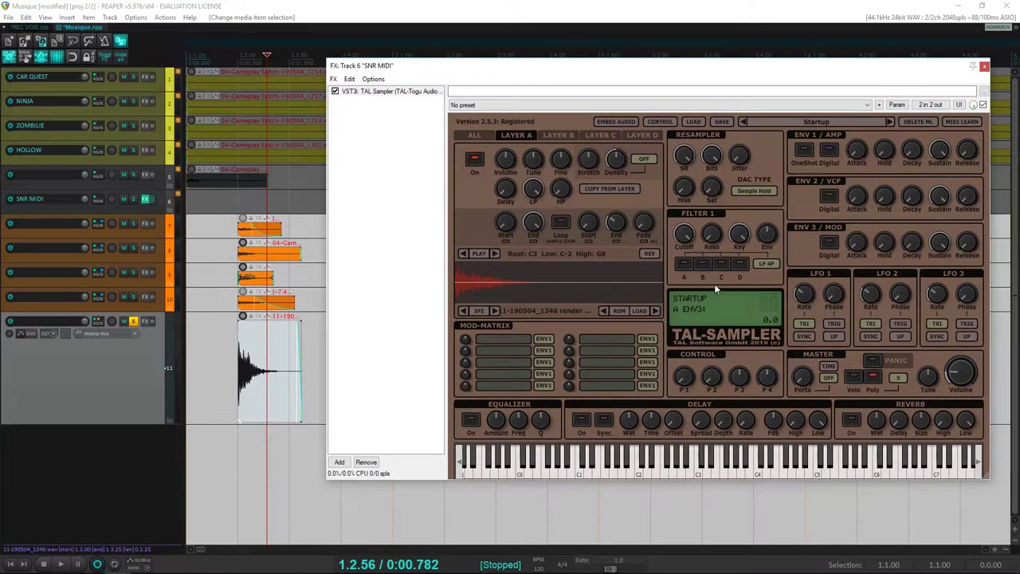
click(116, 399)
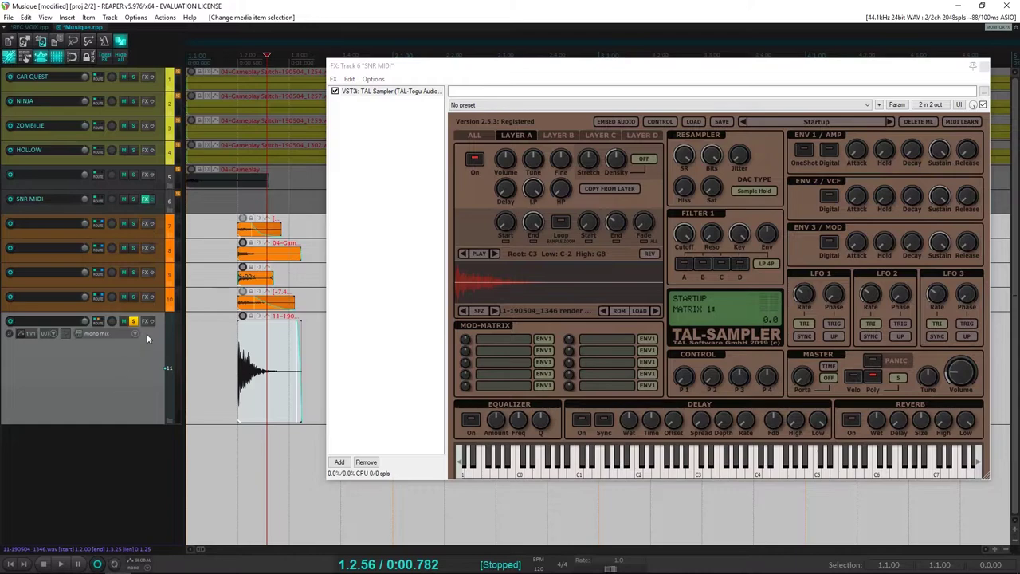
key(ctrl+s)
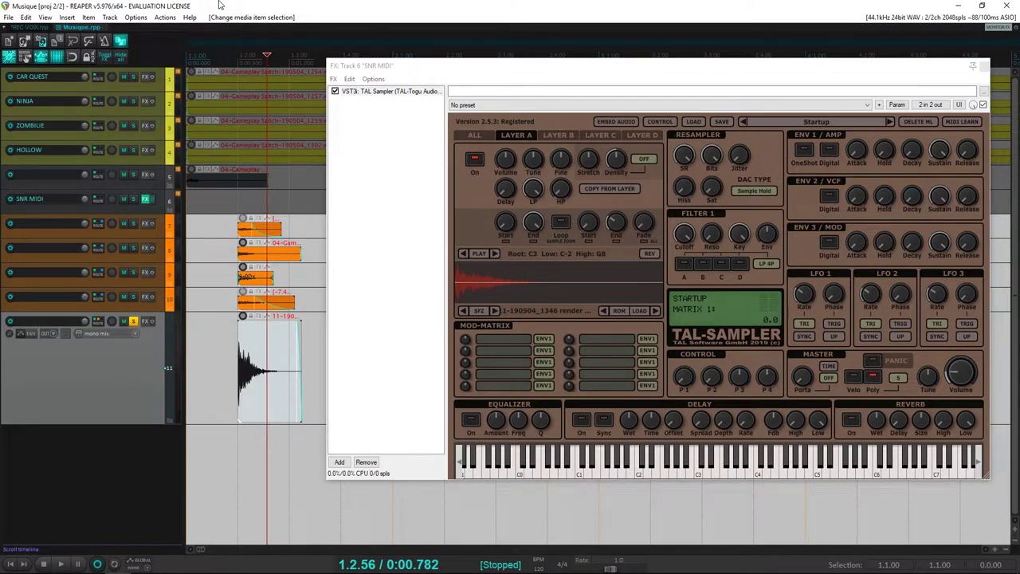
Arm the SNR MIDI track and set its record input to all channels of MIDIIN2 (monologue)
click(10, 200)
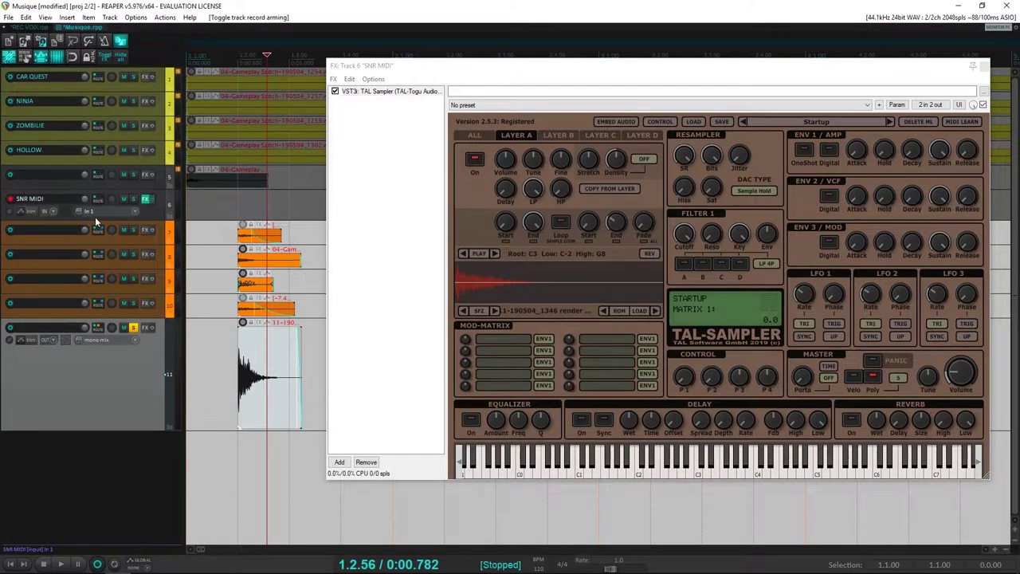
click(103, 211)
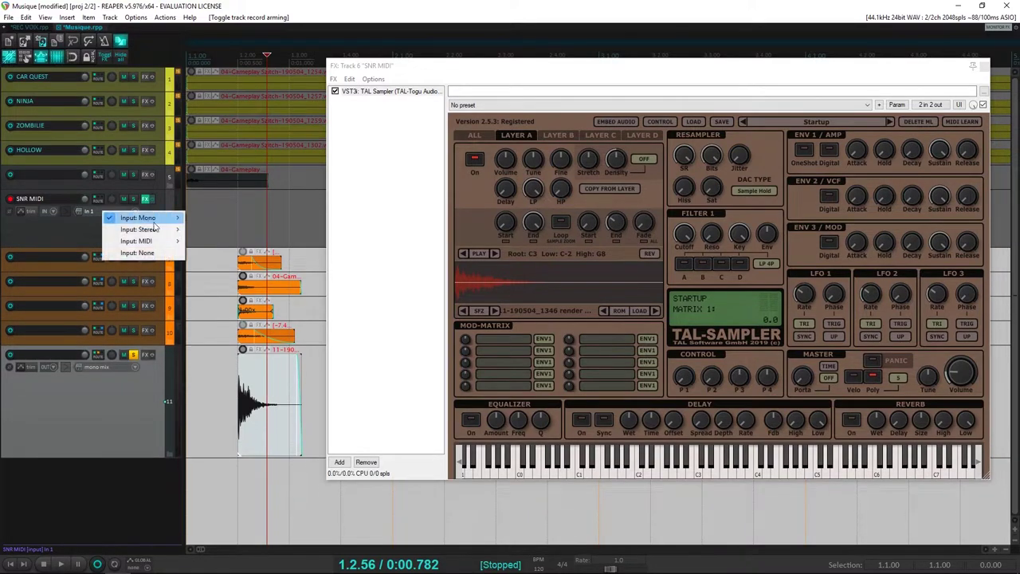
click(146, 255)
click(118, 211)
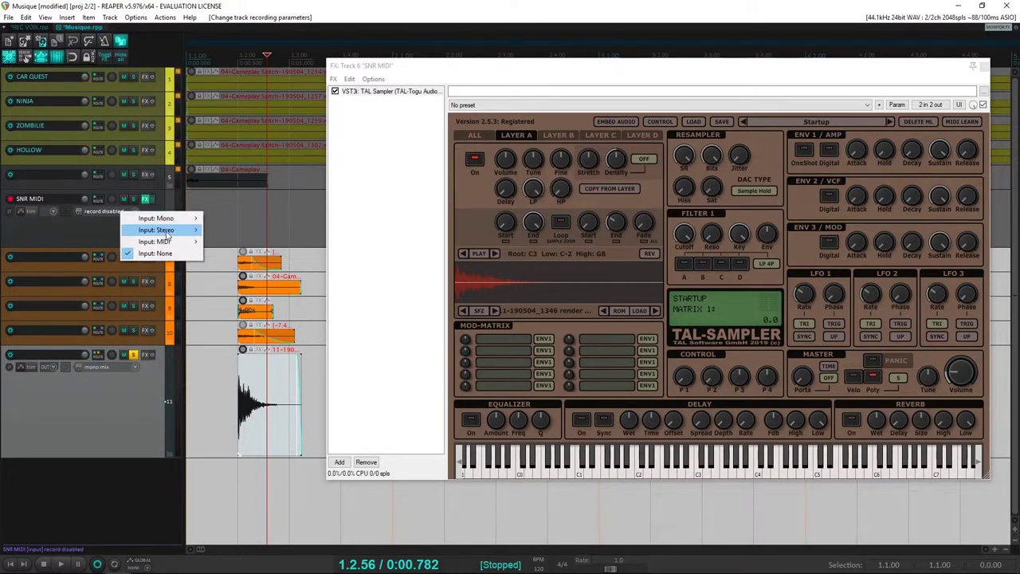
mouse_move(171, 242)
mouse_move(263, 241)
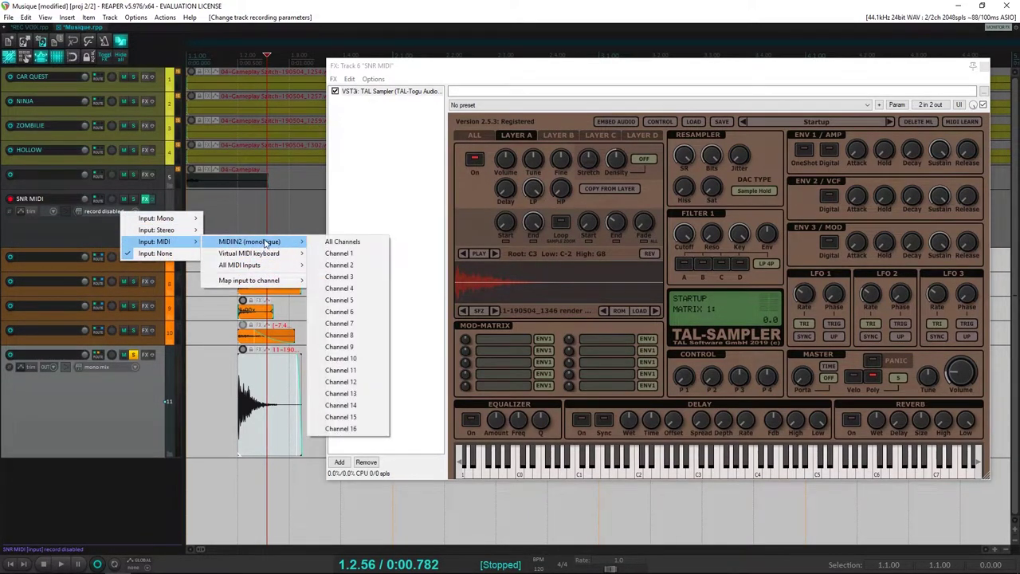
click(339, 241)
Enable record monitoring and solo on the SNR MIDI track, and readjust the sampler's master volume
click(65, 209)
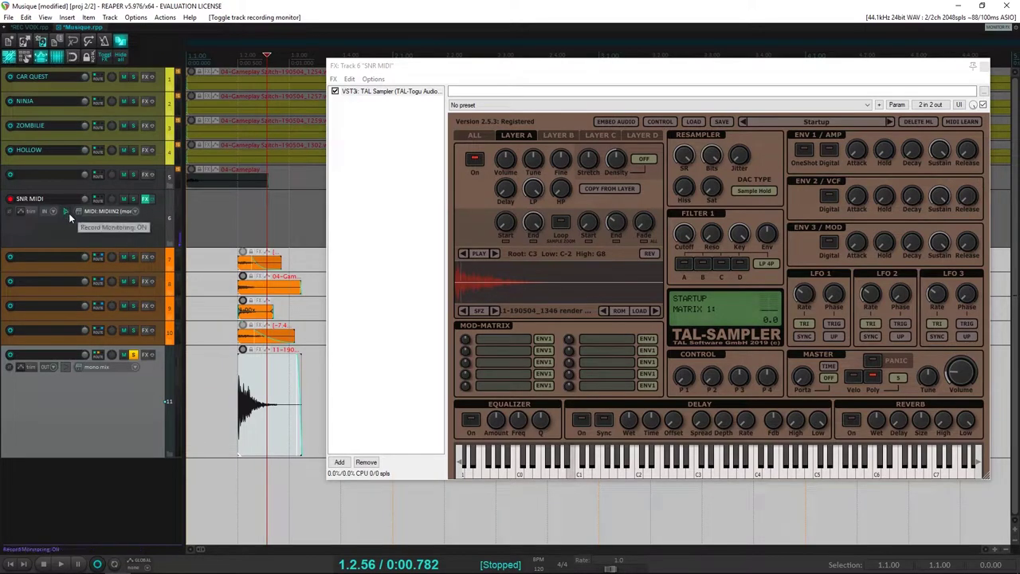
click(133, 200)
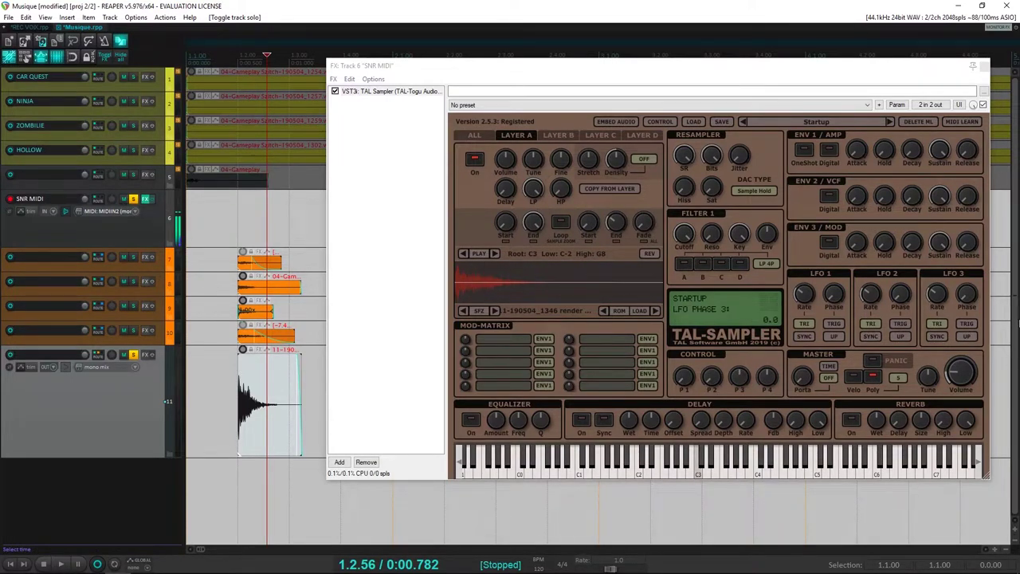
drag(960, 373, 965, 396)
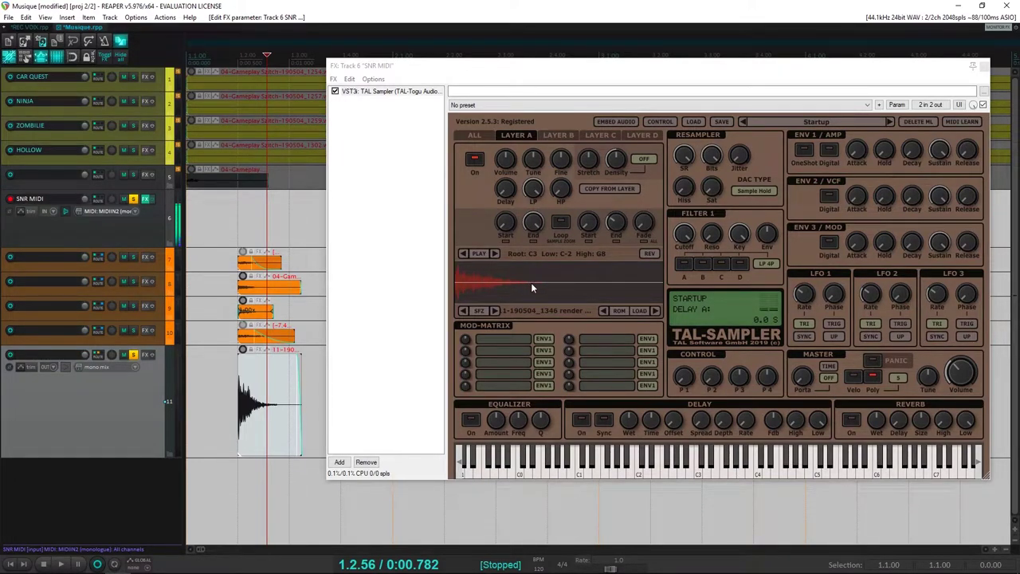
Turn on OneShot for the amp envelope and adjust its sustain, decay and release
click(804, 149)
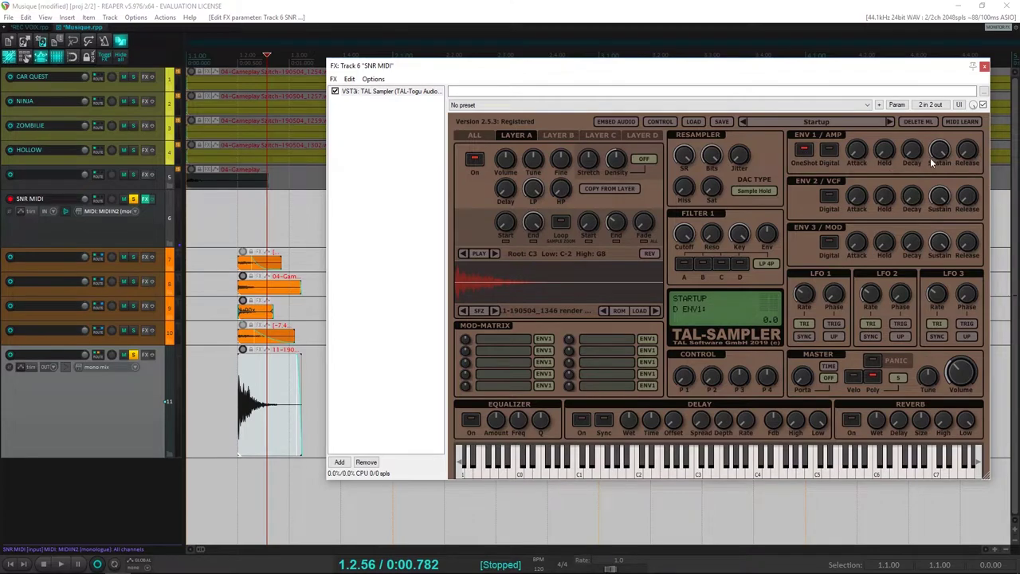
drag(943, 153, 943, 325)
mouse_move(914, 160)
mouse_down()
mouse_move(913, 150)
mouse_move(912, 170)
mouse_up()
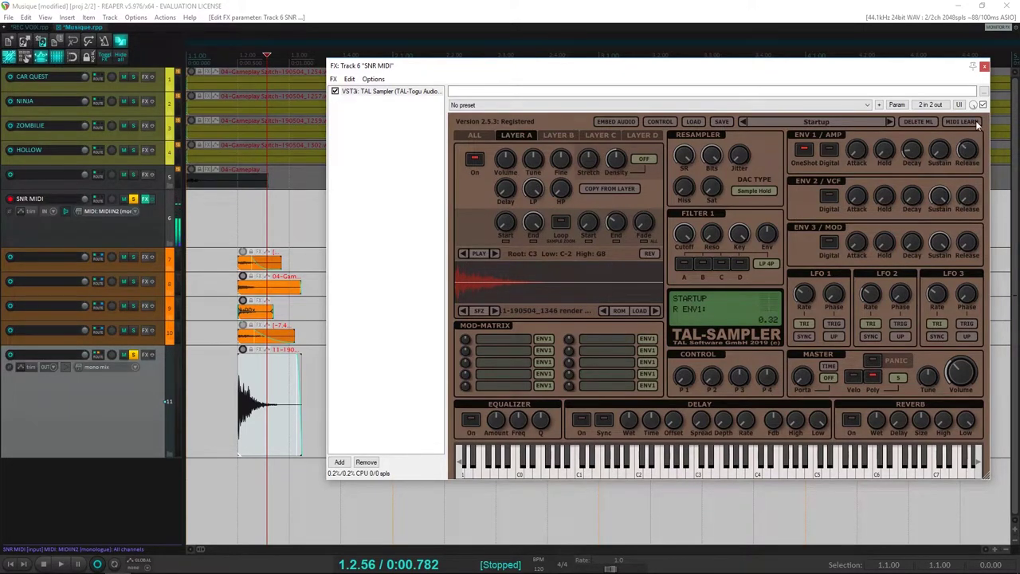
mouse_move(938, 145)
mouse_down()
mouse_move(943, 136)
mouse_move(942, 162)
mouse_move(973, 181)
mouse_move(945, 161)
mouse_up()
drag(960, 151, 922, 149)
Fine-tune the amp envelope's decay and switch that envelope to Digital mode
click(914, 153)
click(933, 149)
drag(917, 156, 920, 151)
mouse_move(916, 156)
mouse_down()
mouse_move(919, 142)
mouse_move(917, 160)
mouse_up()
click(833, 152)
drag(917, 156, 942, 152)
scroll(966, 153, down, 4)
mouse_move(867, 195)
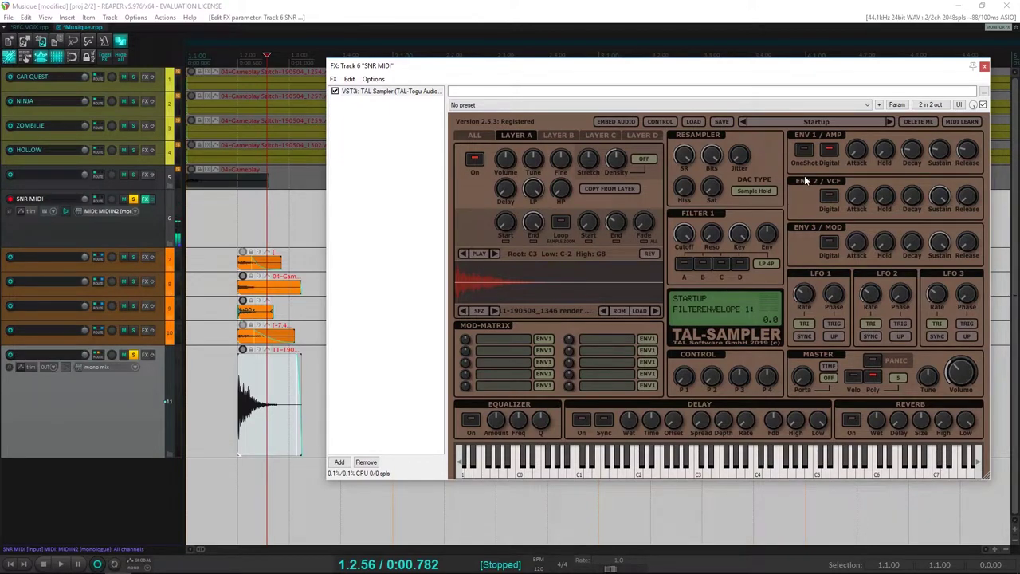
Close the SNR MIDI track's effects window and save the project
click(985, 66)
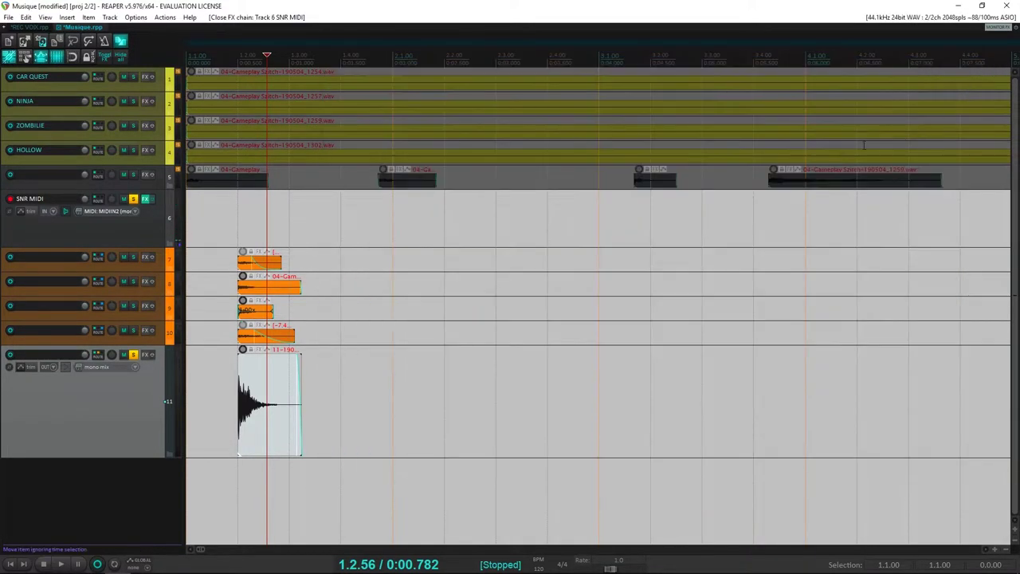
key(ctrl+s)
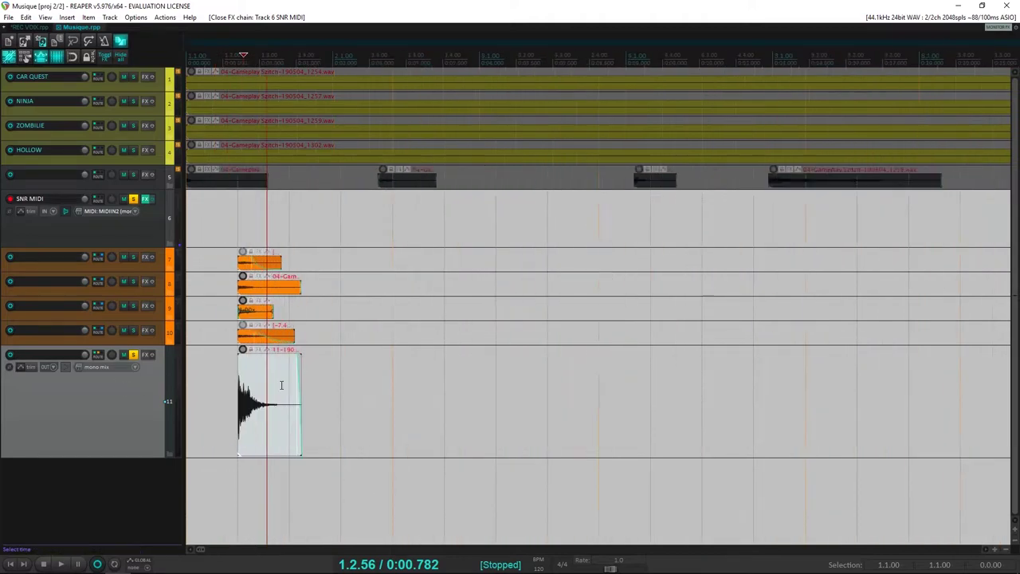
Turn off solo on the mono mix track and clear the solo state of all tracks
scroll(280, 386, up, 2)
key(Delete)
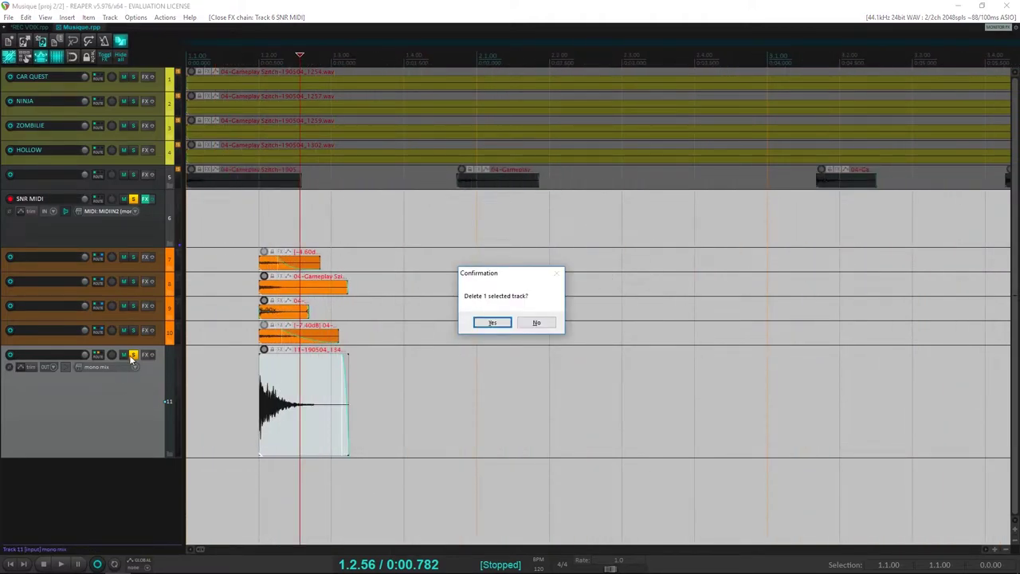
click(536, 323)
click(133, 354)
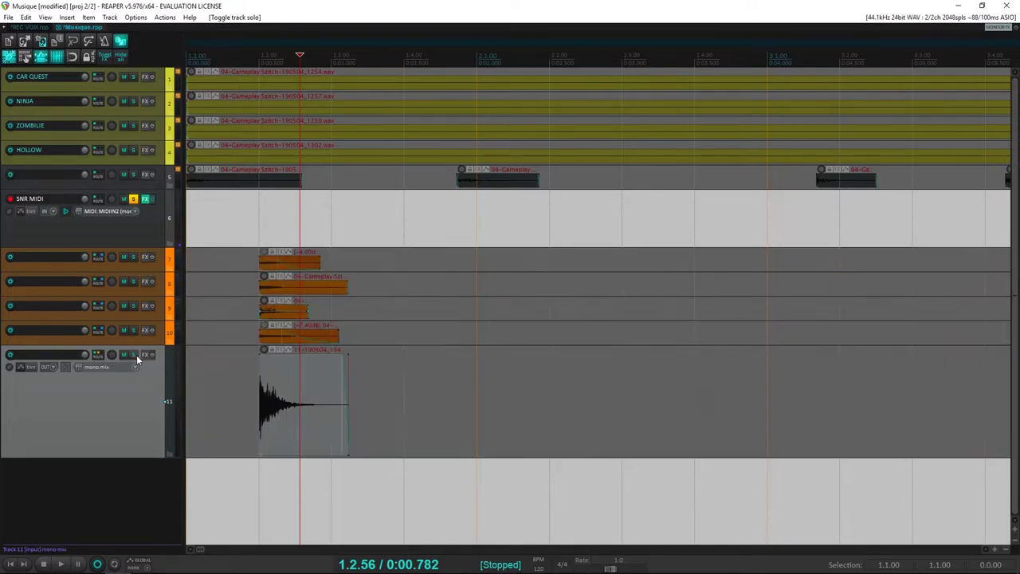
ctrl+click(133, 199)
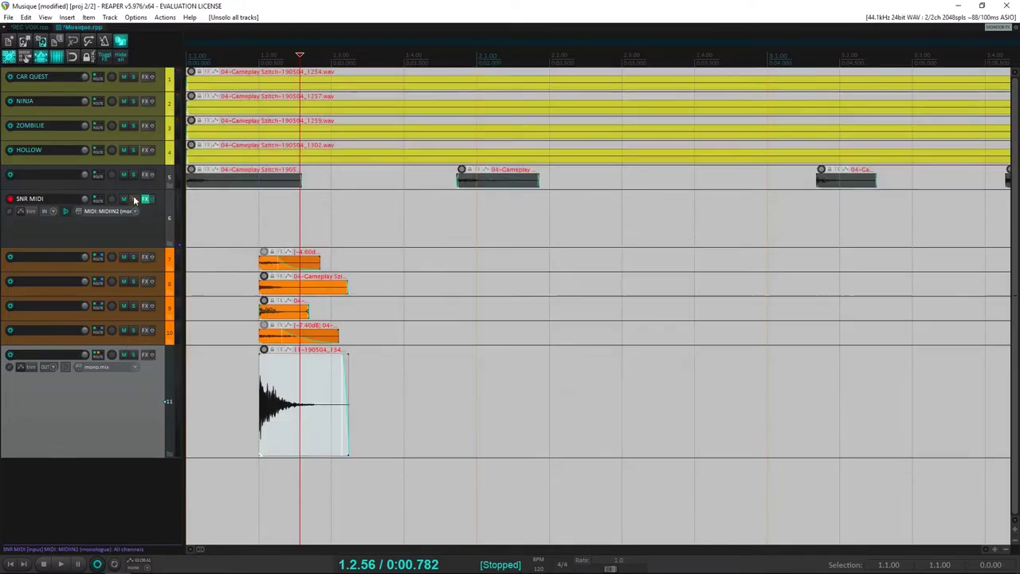
Mute the four orange source tracks 7 to 10 and the mono mix track 11
click(158, 259)
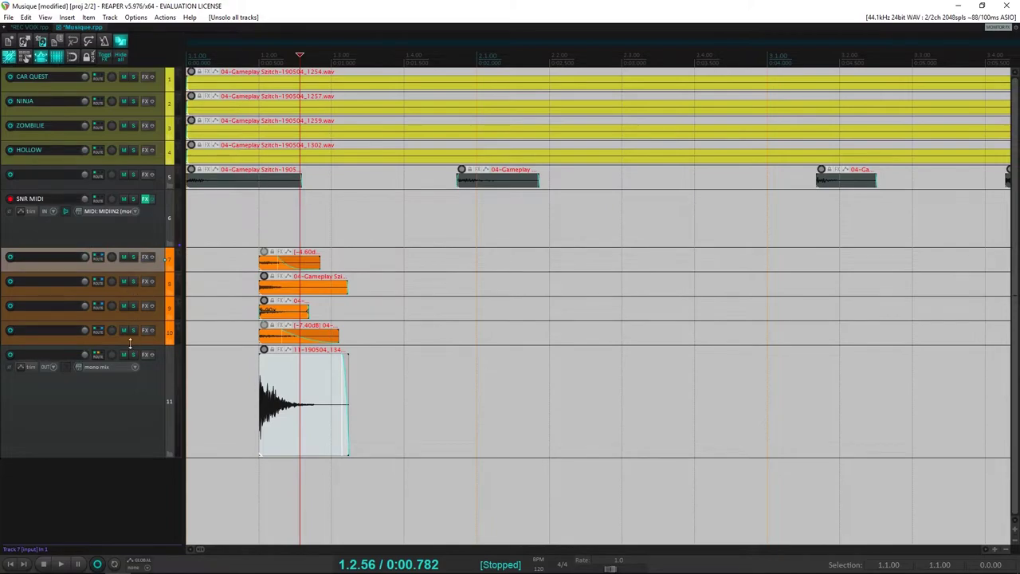
click(123, 355)
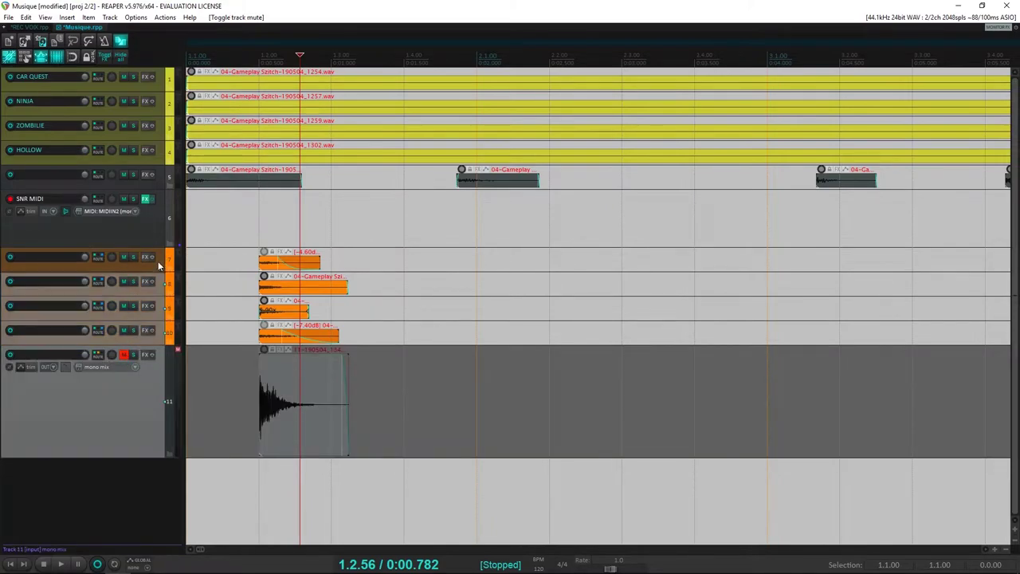
click(119, 257)
shift+click(147, 375)
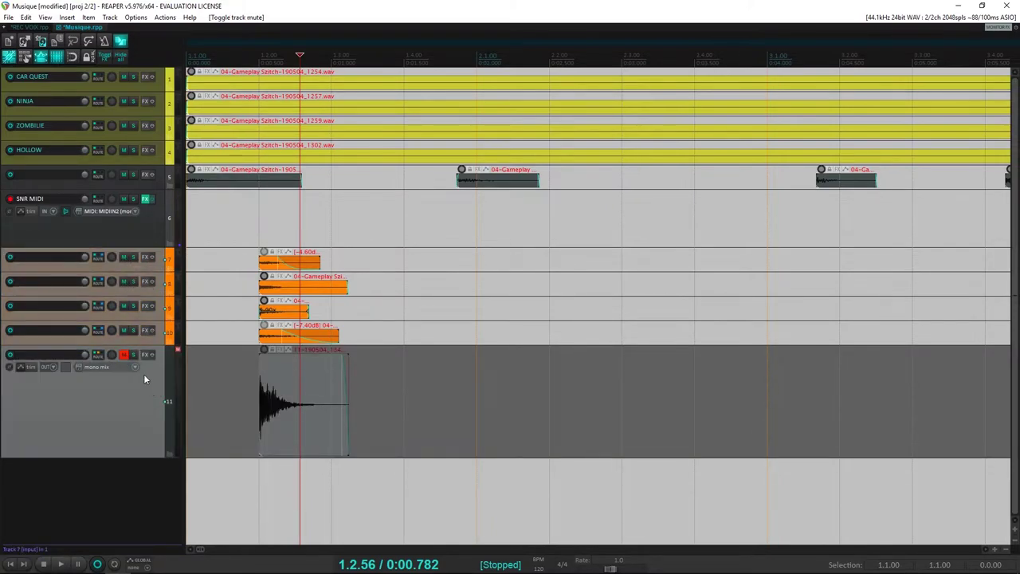
click(124, 355)
click(124, 355)
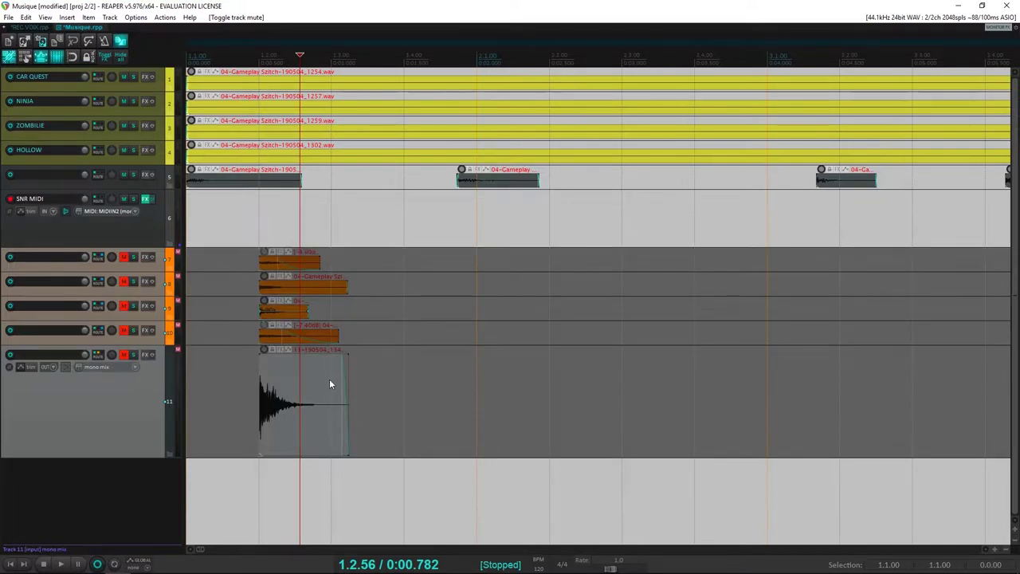
Open the Track Manager and hide tracks 7 and 8 from both the track panel and the mixer
key(ctrl+shift+m)
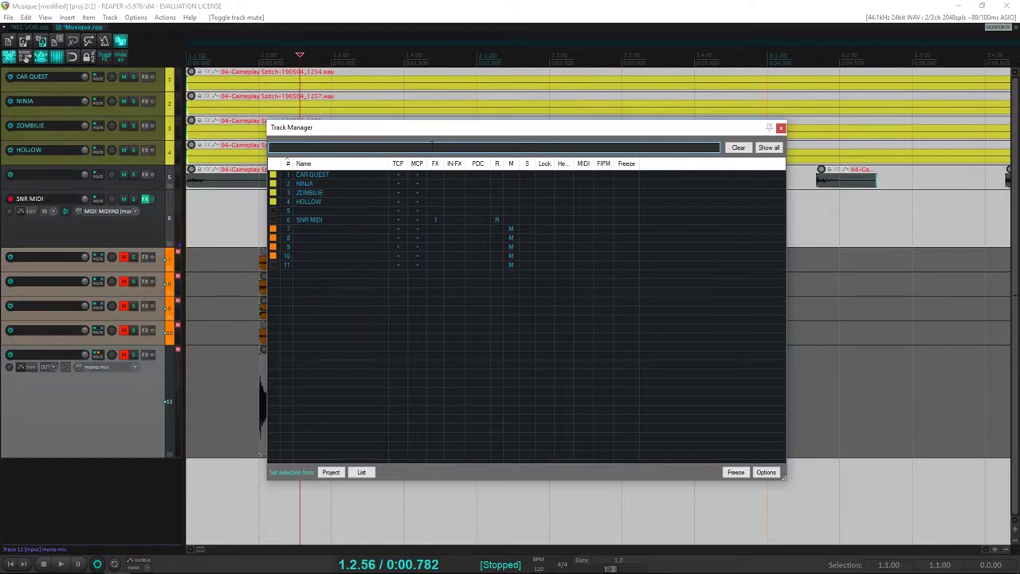
drag(431, 136, 555, 136)
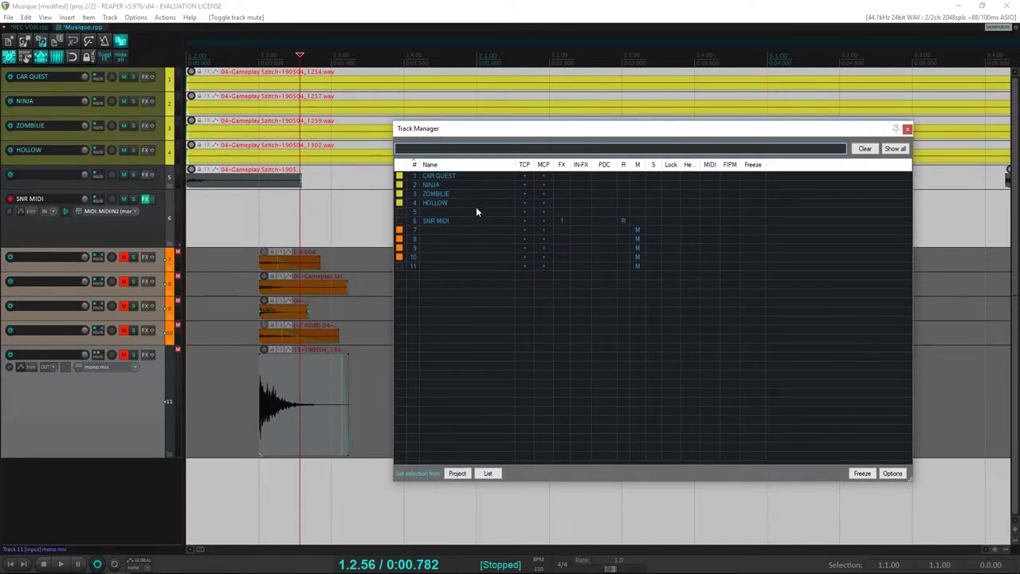
click(526, 231)
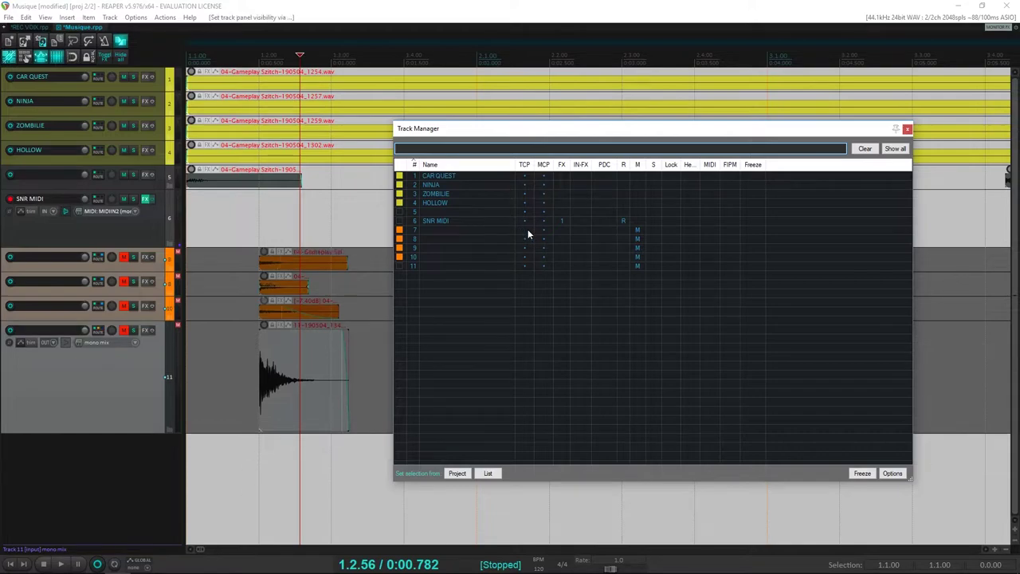
click(540, 232)
click(531, 237)
click(540, 239)
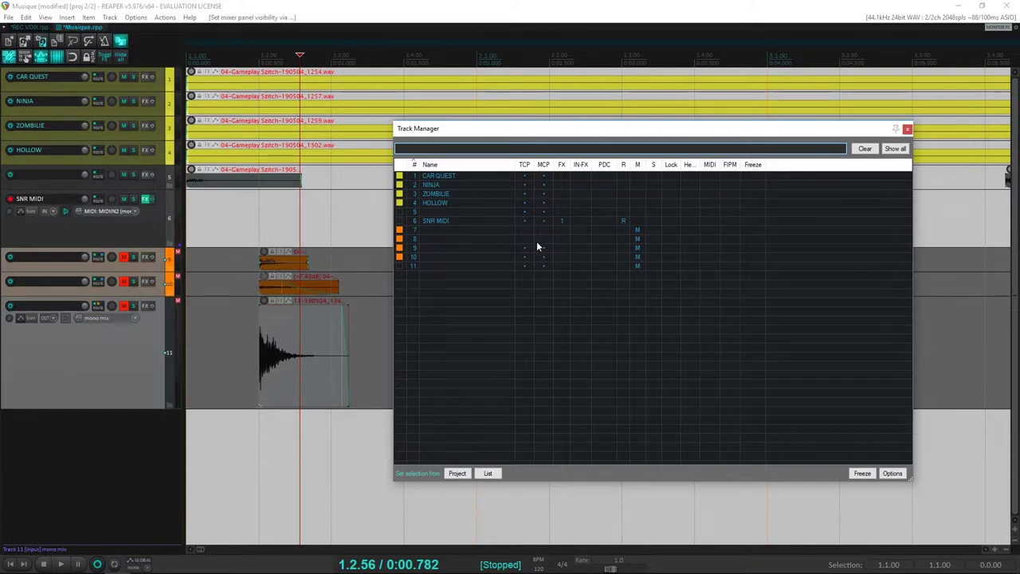
Hide tracks 9, 10 and 11 from the track panel and the mixer, and save the project
click(530, 247)
click(542, 248)
click(529, 256)
click(545, 256)
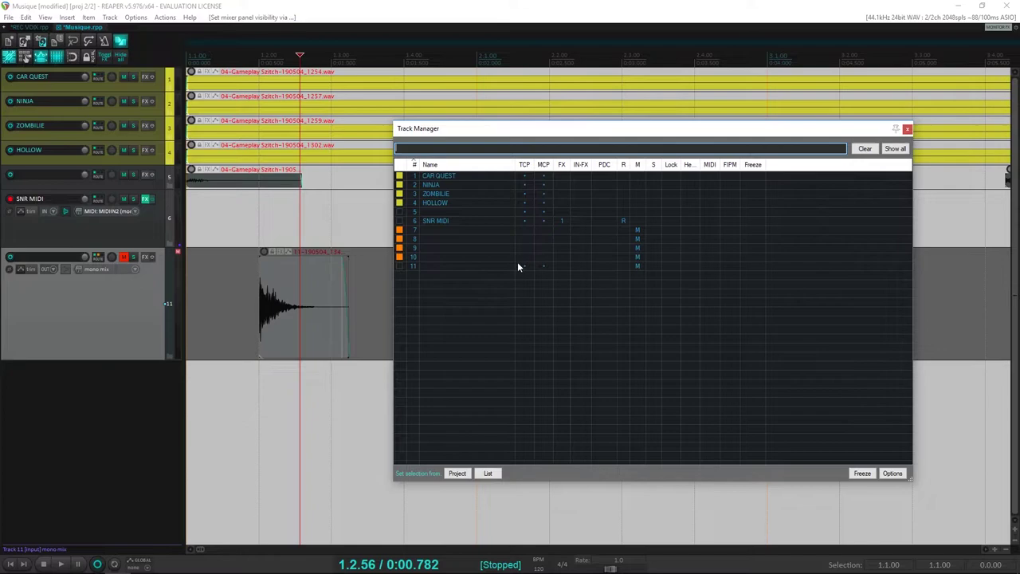
click(527, 265)
click(543, 265)
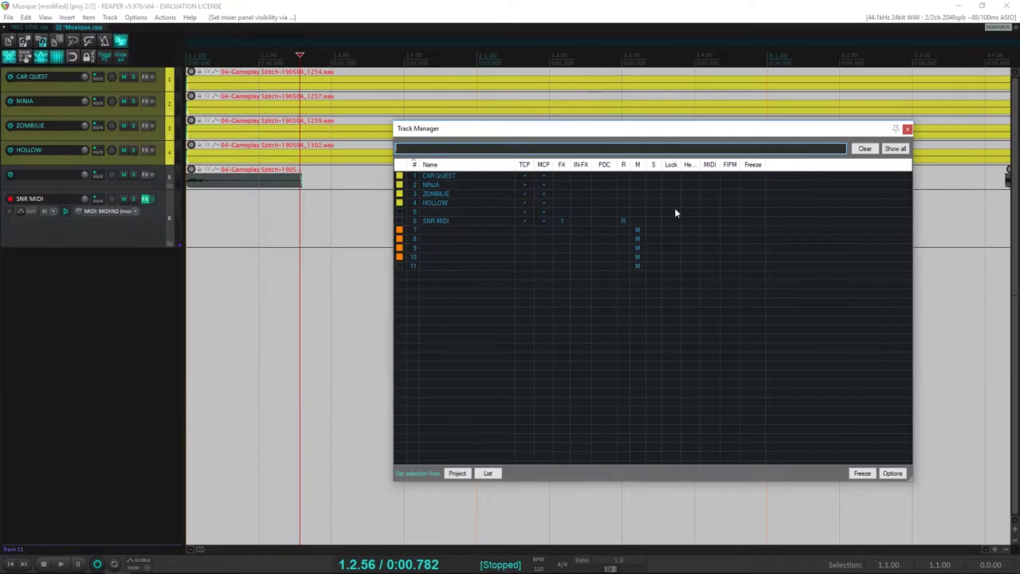
click(907, 128)
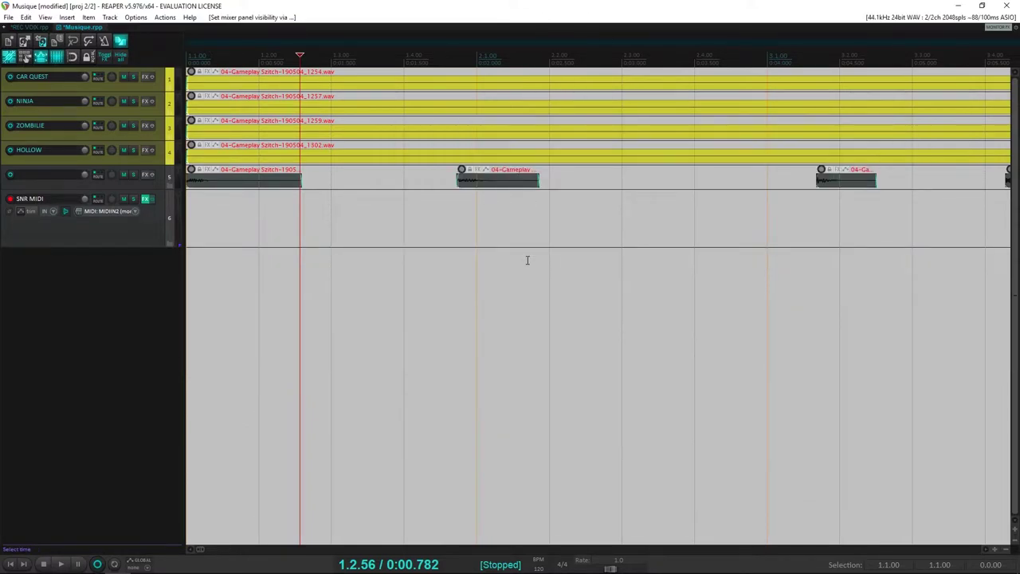
scroll(485, 248, down, 2)
key(ctrl+s)
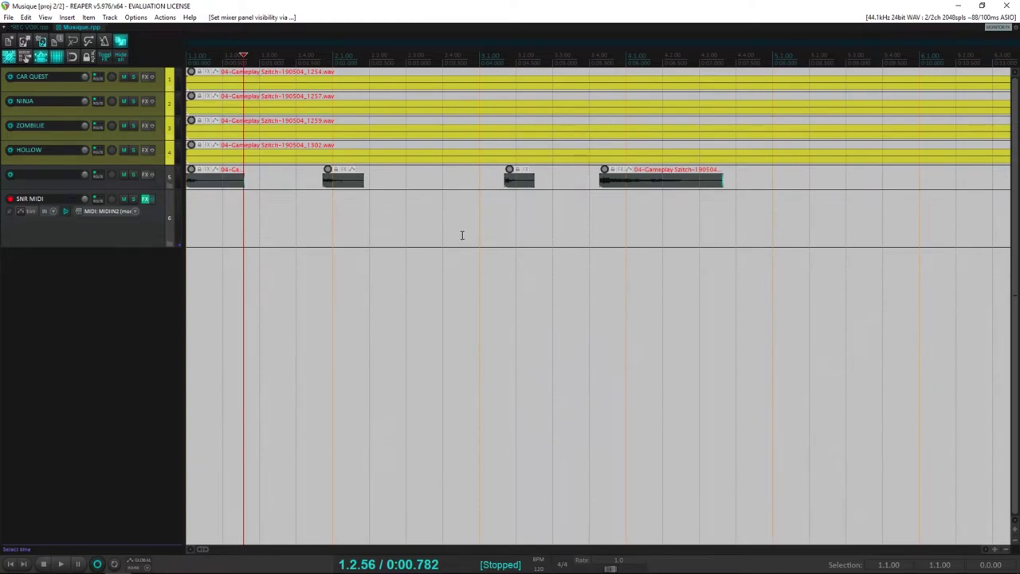
Solo the unnamed track 5 and play its first clip from the start of the project
scroll(462, 235, down, 2)
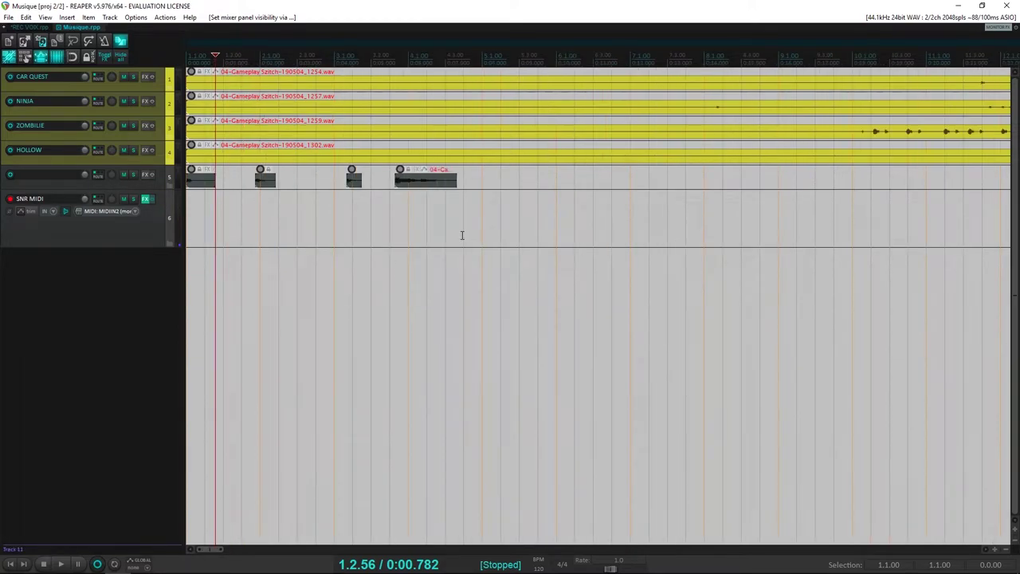
scroll(461, 235, down, 5)
key(Home)
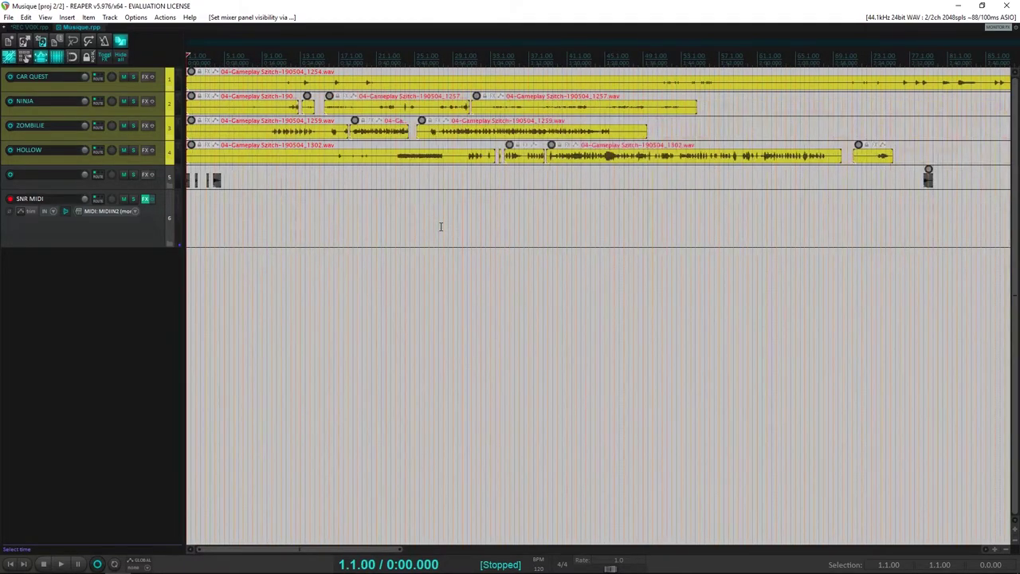
scroll(261, 213, down, 2)
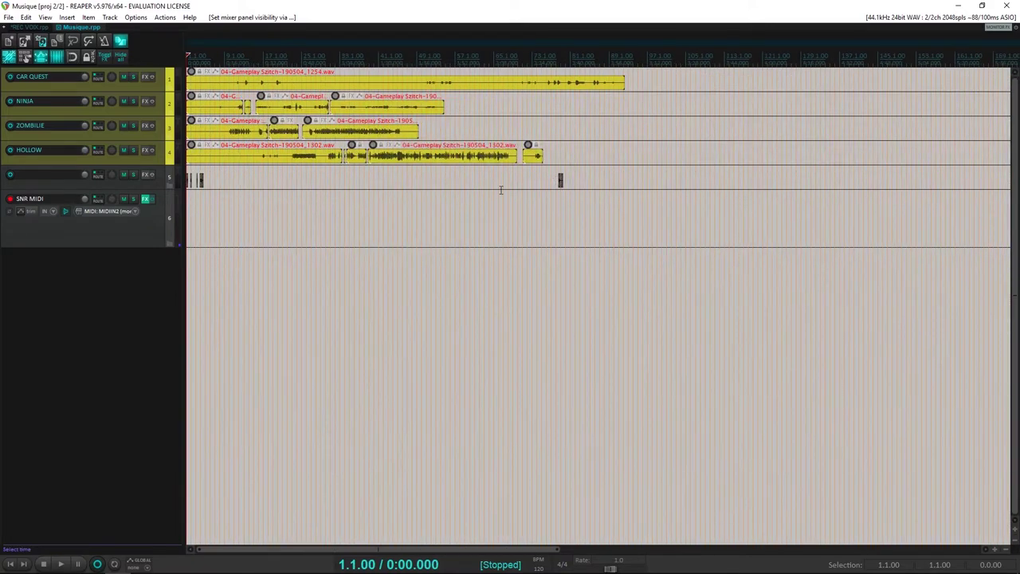
scroll(357, 210, up, 5)
scroll(357, 209, up, 3)
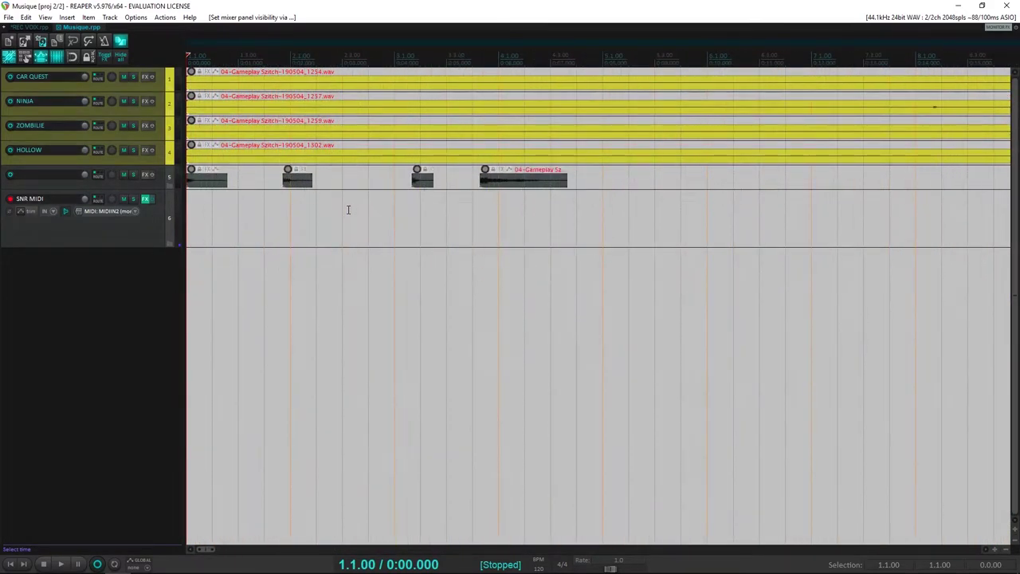
click(132, 175)
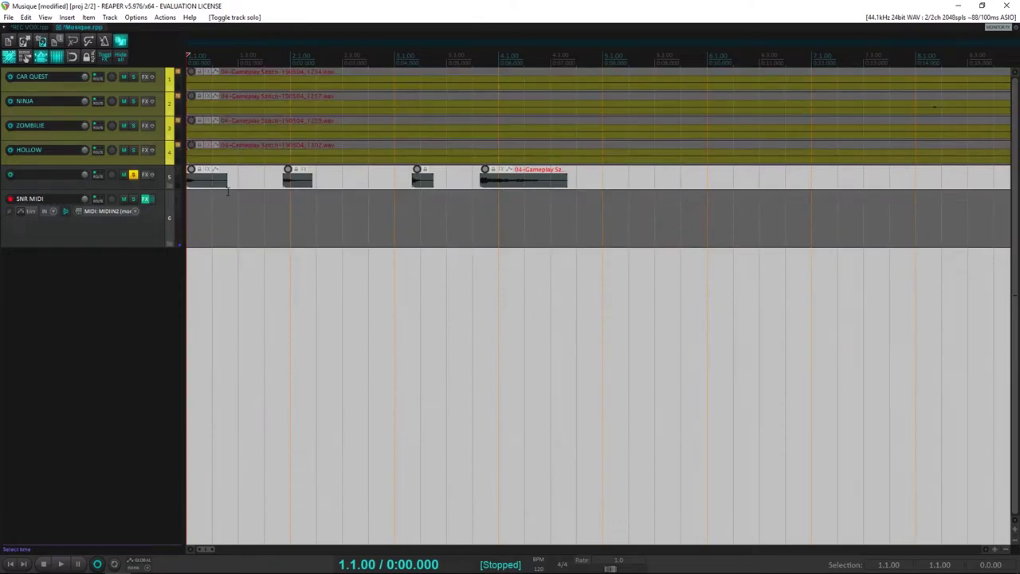
key(space)
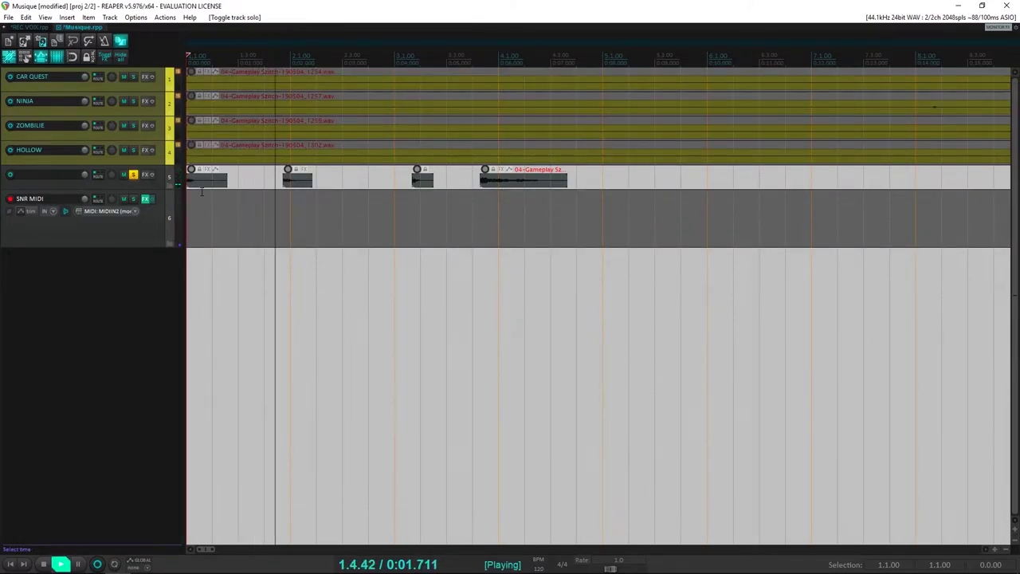
key(space)
Audition the third and fourth clips on track 5, starting playback just before each one
click(403, 181)
key(space)
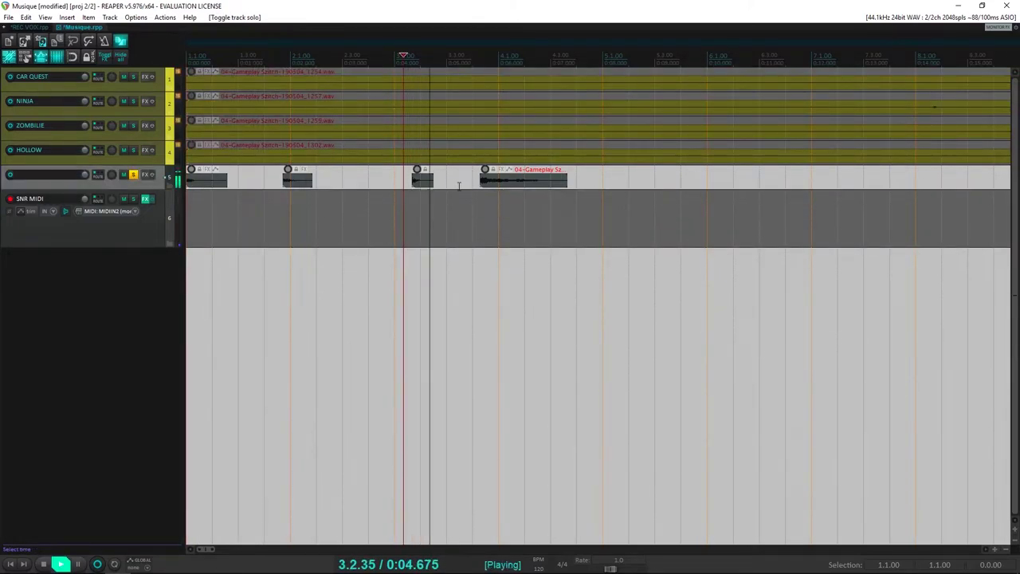
key(space)
click(470, 180)
key(space)
click(477, 180)
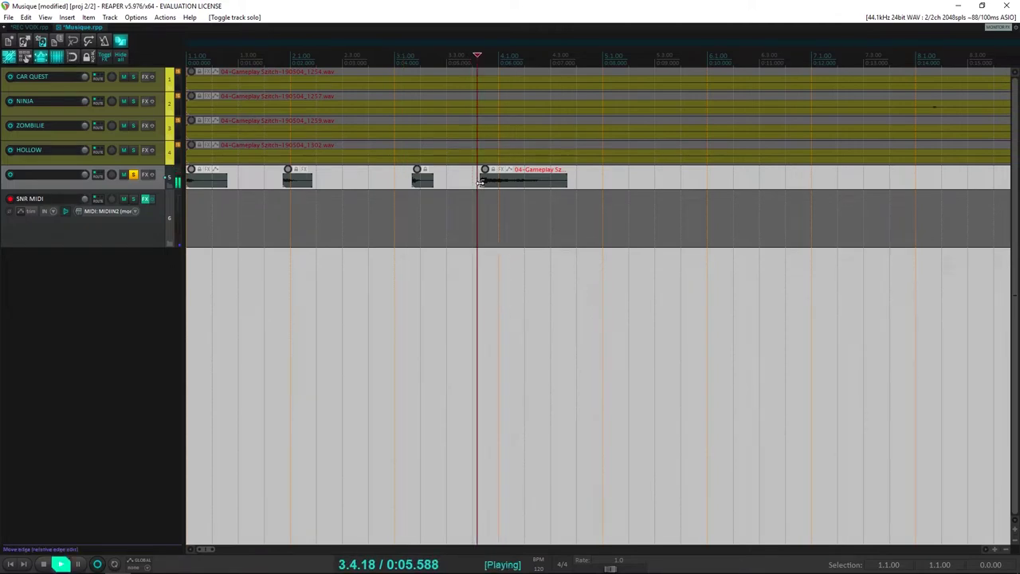
key(space)
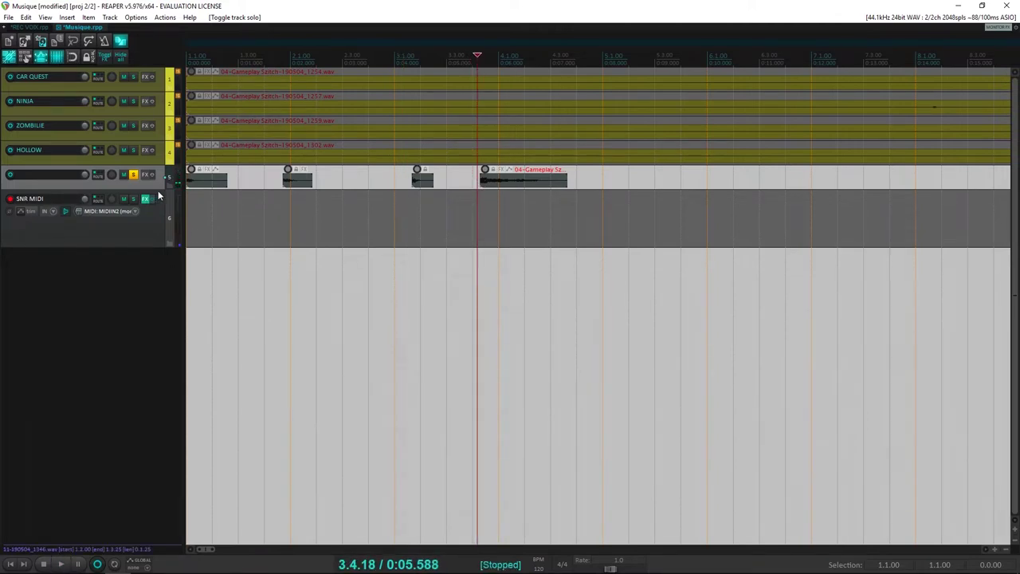
Increase the height of track 5 to enlarge its waveforms, and play the third clip
drag(159, 188, 159, 367)
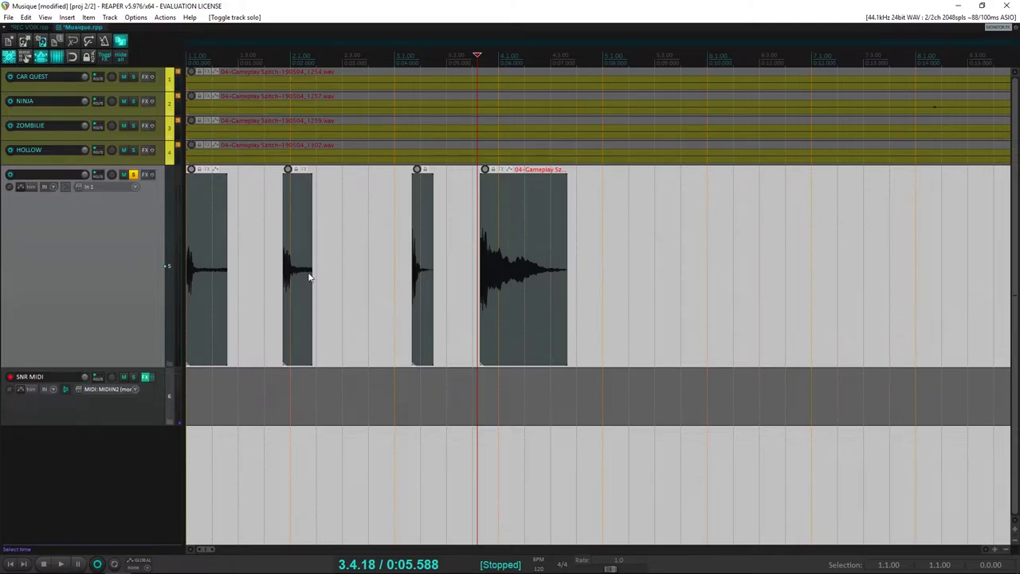
key(Home)
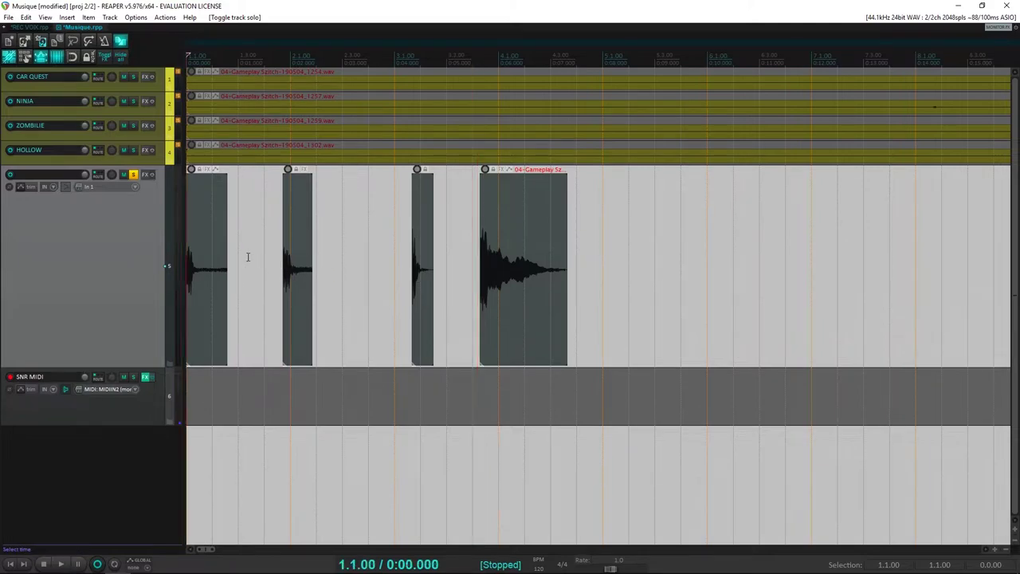
click(406, 225)
scroll(444, 260, up, 2)
key(space)
key(space)
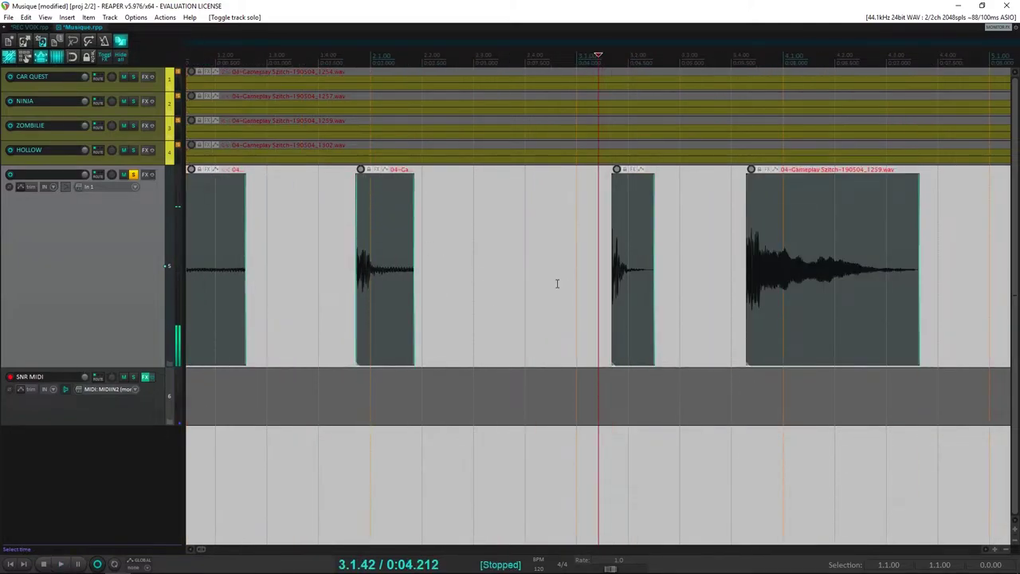
scroll(562, 285, up, 3)
scroll(572, 285, up, 5)
scroll(571, 285, down, 5)
key(space)
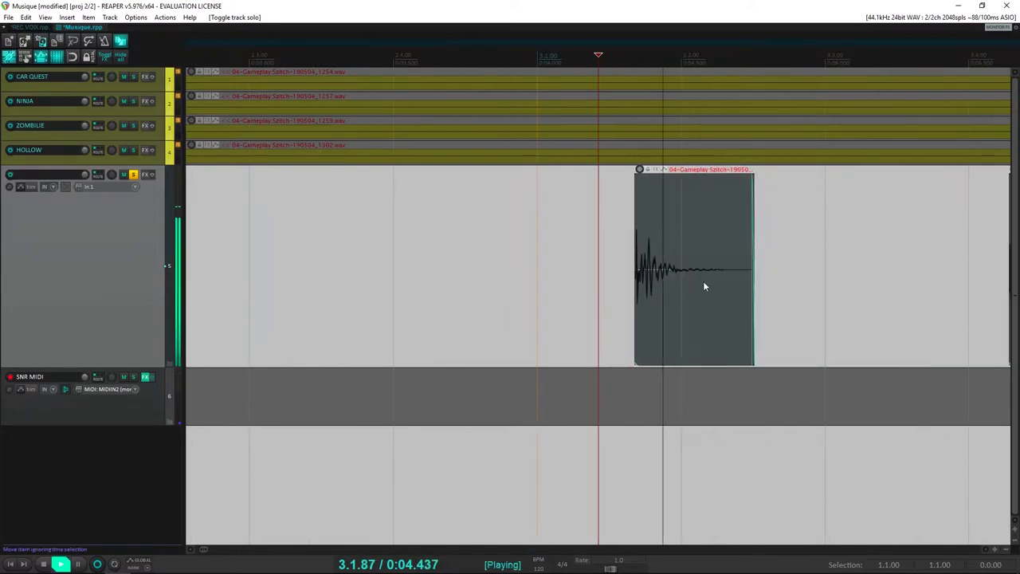
scroll(703, 281, down, 4)
key(space)
Play the fourth clip on track 5 from just before its start
click(592, 245)
key(space)
scroll(605, 255, up, 3)
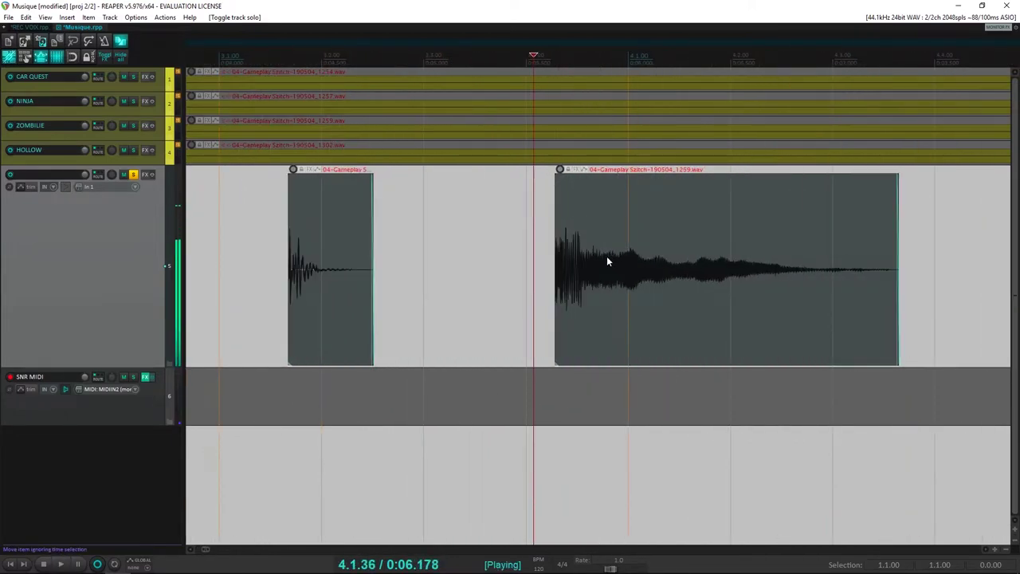
key(space)
Examine the attack of track 5's fourth clip up close against the whole timeline and play the clip from its beginning
scroll(608, 261, up, 1)
click(622, 246)
scroll(622, 246, up, 4)
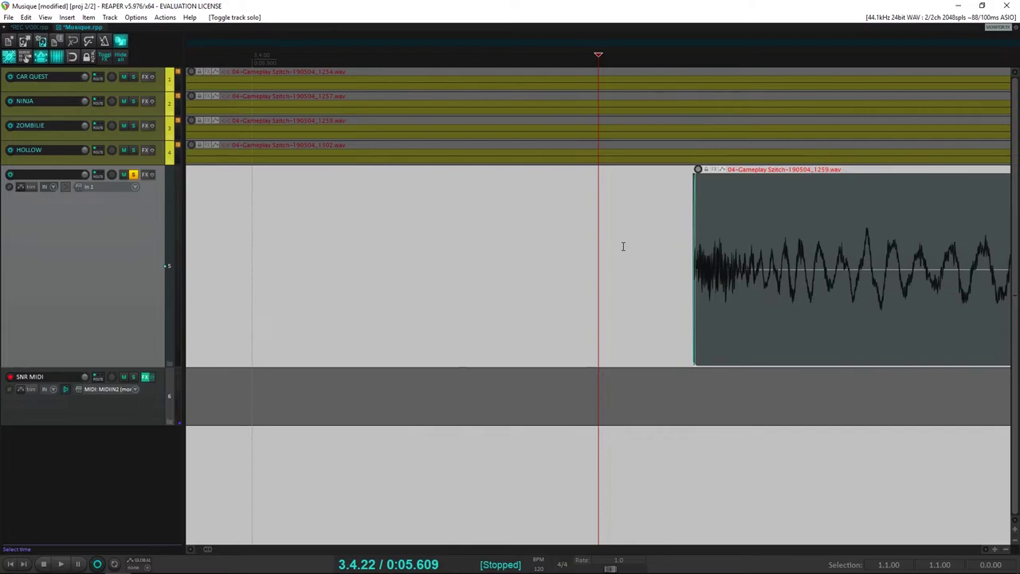
scroll(623, 246, down, 1)
scroll(622, 245, down, 8)
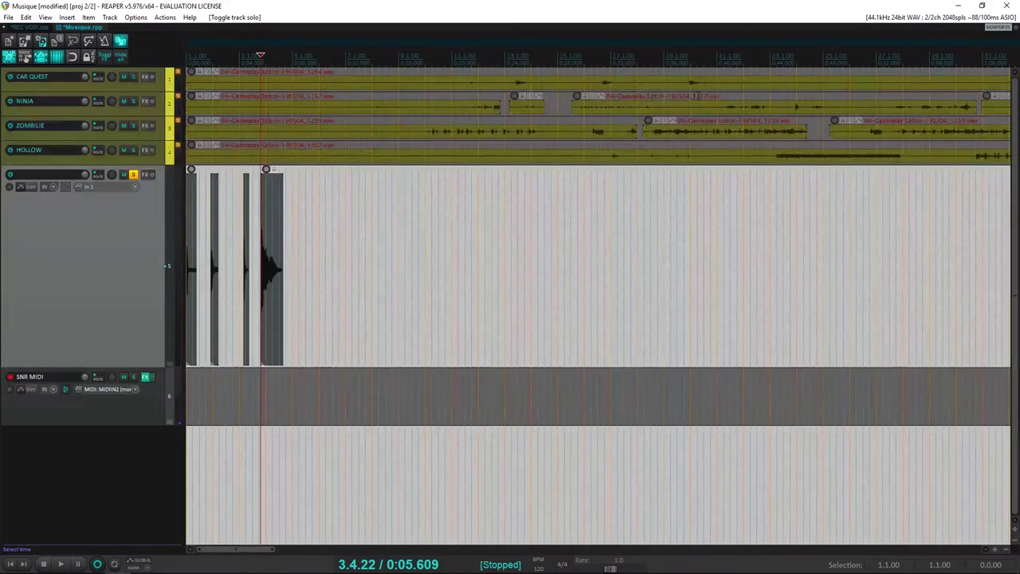
scroll(422, 193, up, 6)
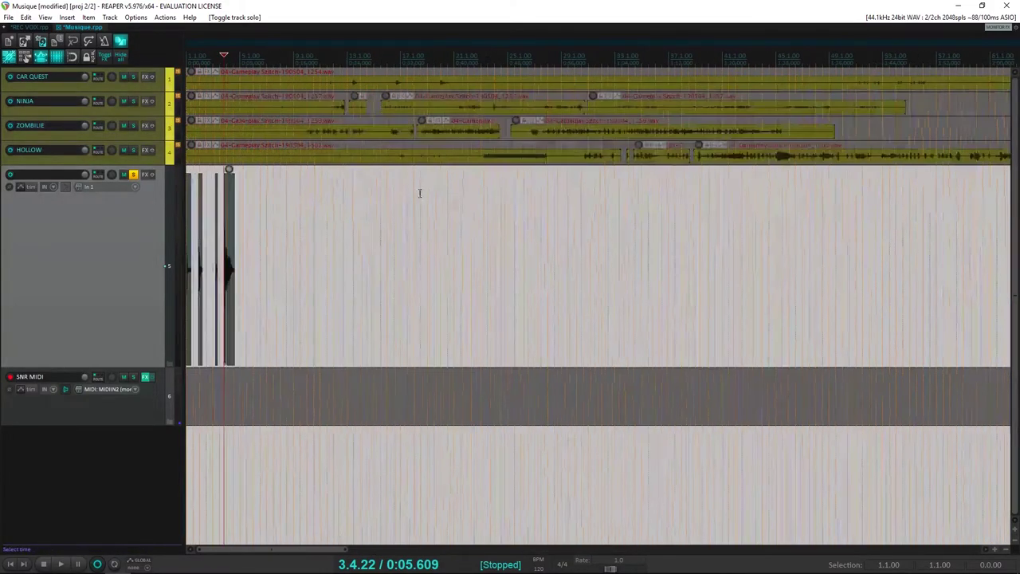
scroll(422, 194, up, 3)
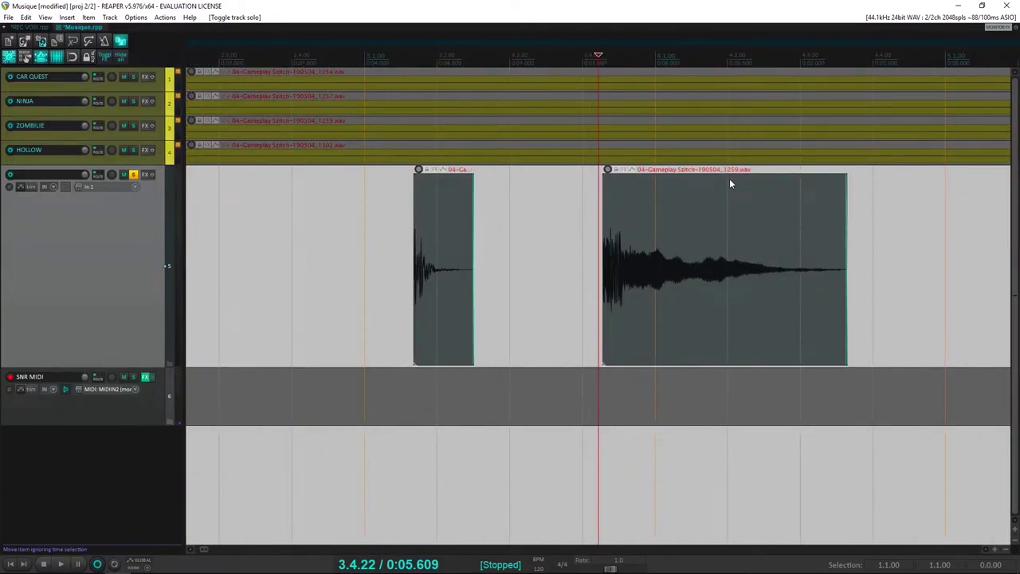
scroll(727, 163, down, 2)
scroll(717, 199, up, 5)
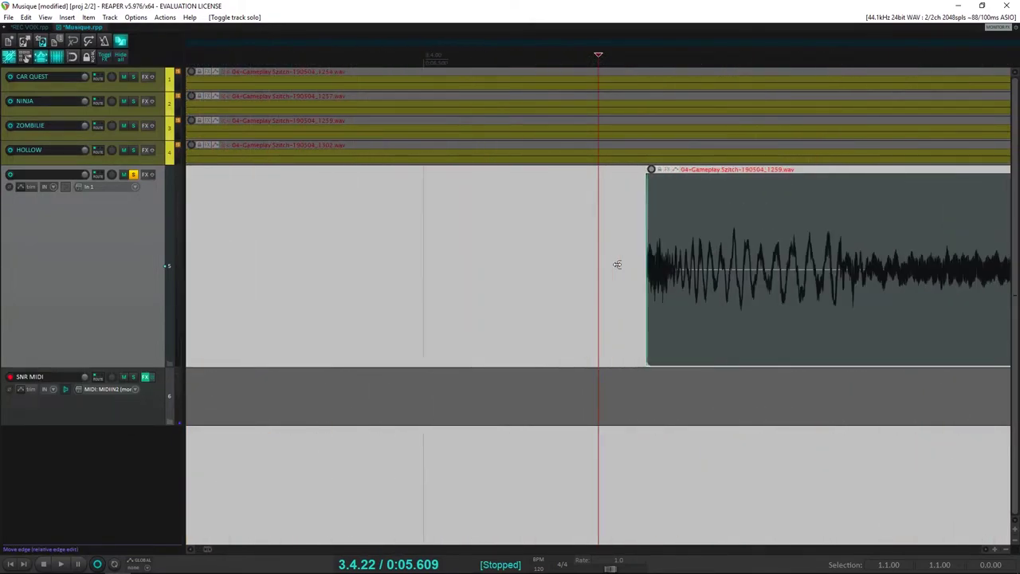
click(670, 260)
key(space)
scroll(667, 262, down, 5)
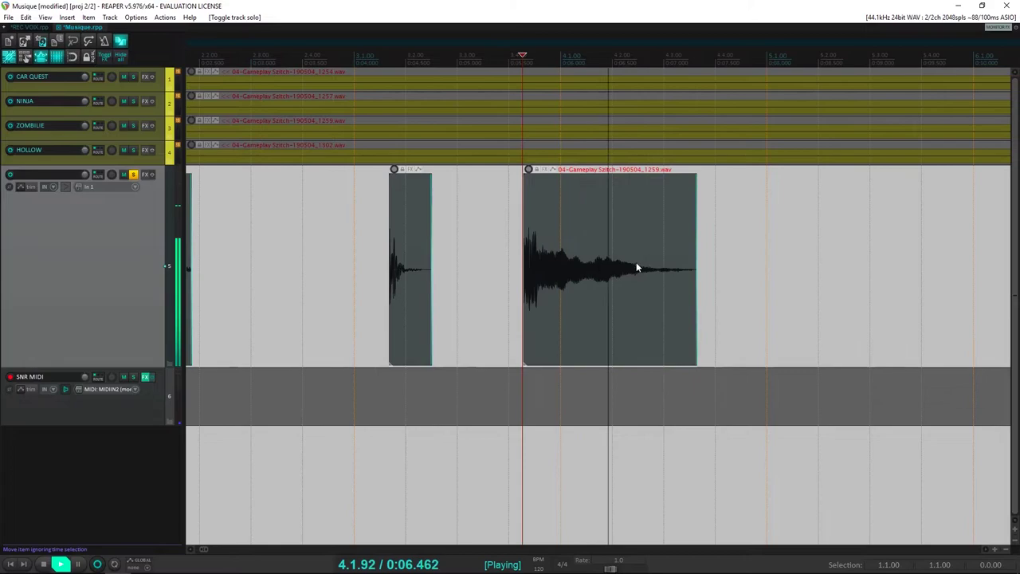
Play the first clip on track 5 from the project start, and play the second clip from just before its start
scroll(289, 268, up, 4)
key(space)
key(Home)
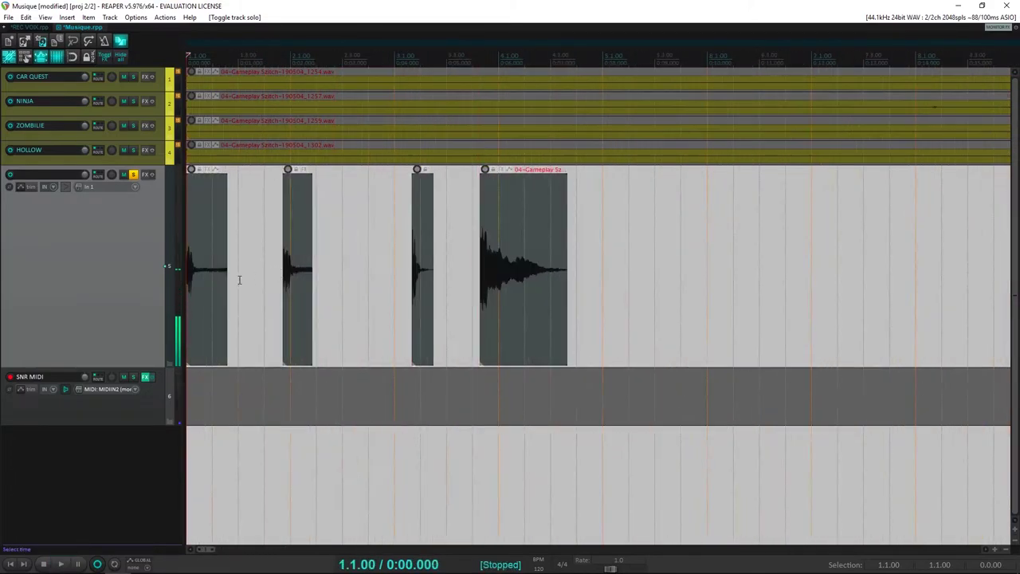
key(space)
key(space)
click(273, 203)
key(space)
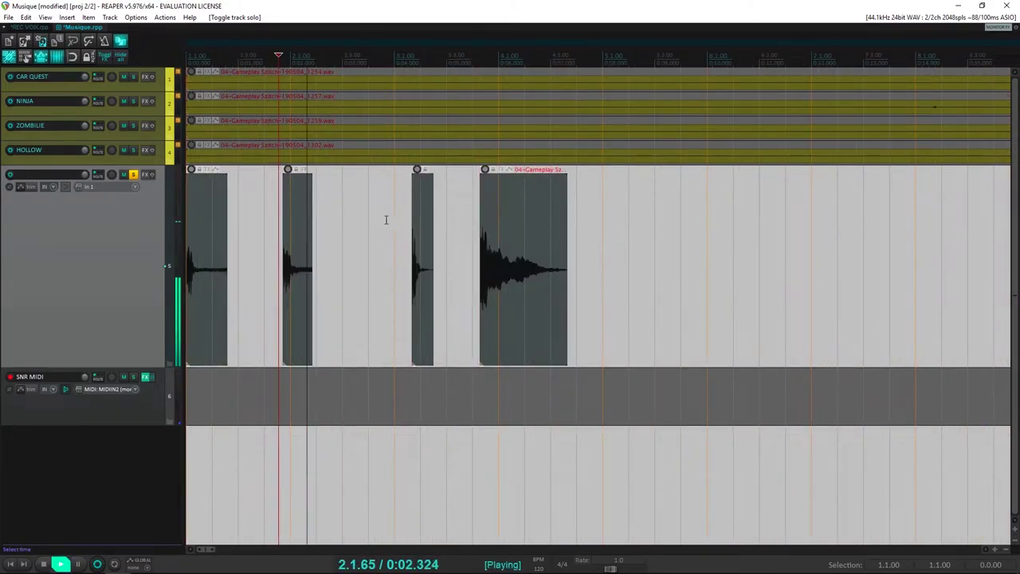
key(space)
key(space)
key(space)
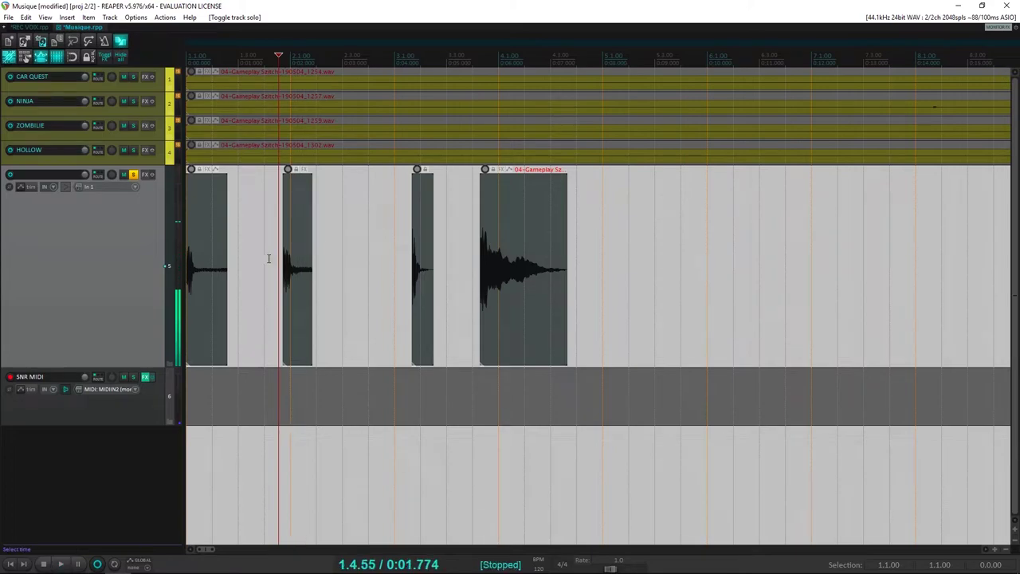
Compare the first two clips on track 5 by replaying one after the other
click(197, 261)
key(space)
key(space)
key(Home)
key(space)
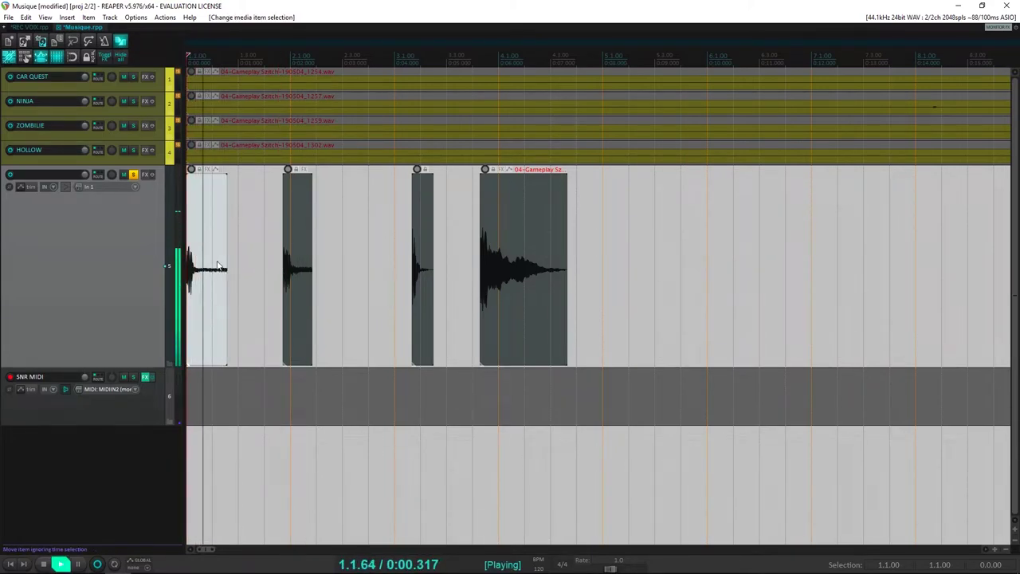
key(space)
click(278, 255)
key(space)
key(space)
Move the first clip on track 5 to about 0:11.494, and place the fourth and third clips in the empty space before it
drag(200, 262, 799, 263)
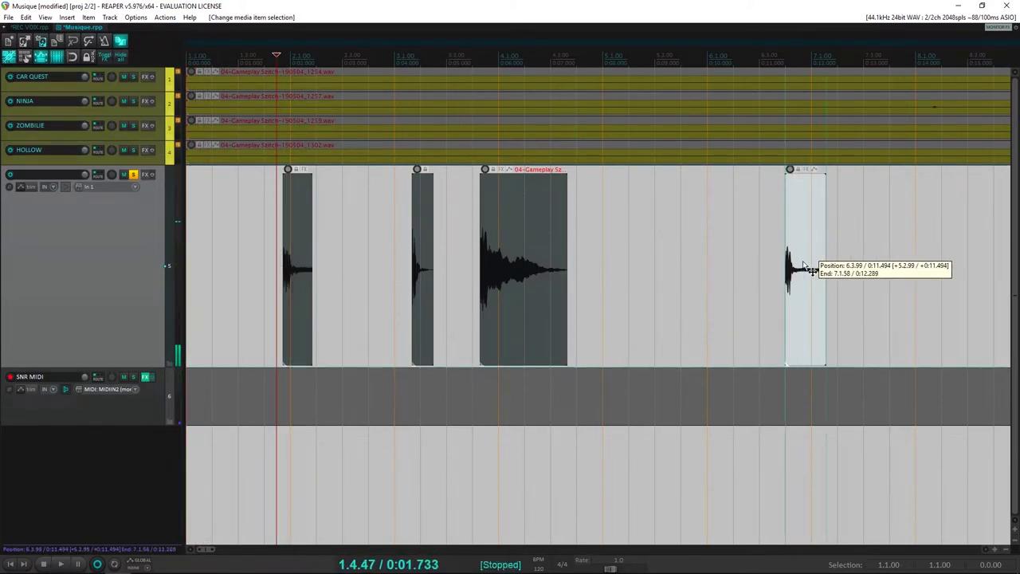
drag(514, 281, 702, 284)
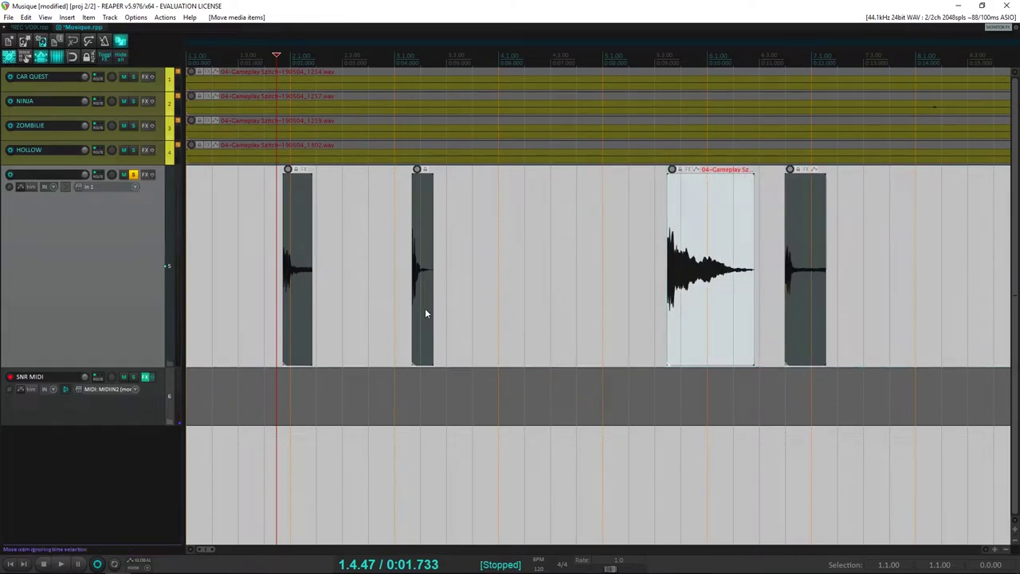
drag(425, 314, 608, 311)
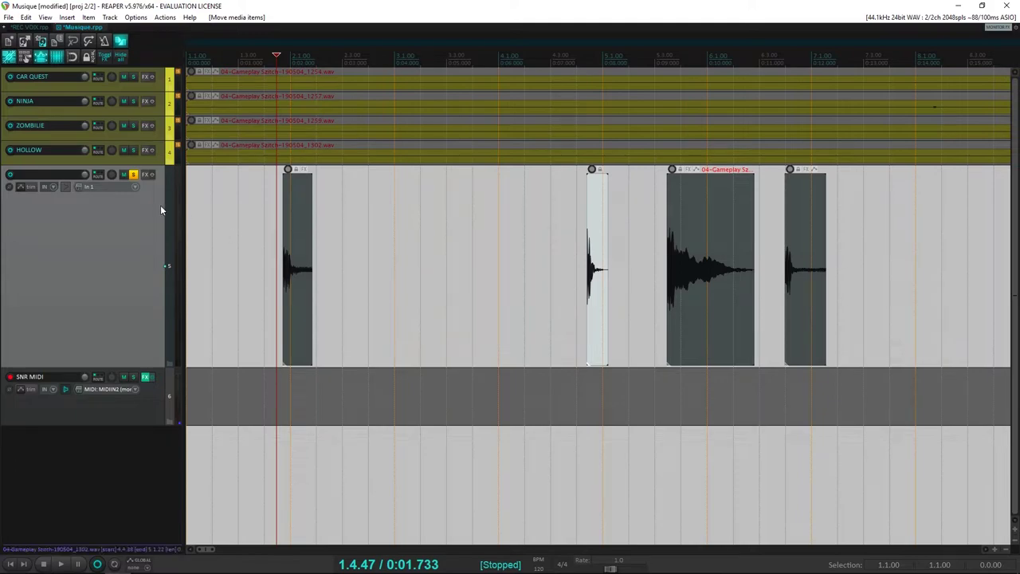
Lengthen the fade-out of track 5's clip near bar 2 and play the clip to check it
key(space)
key(space)
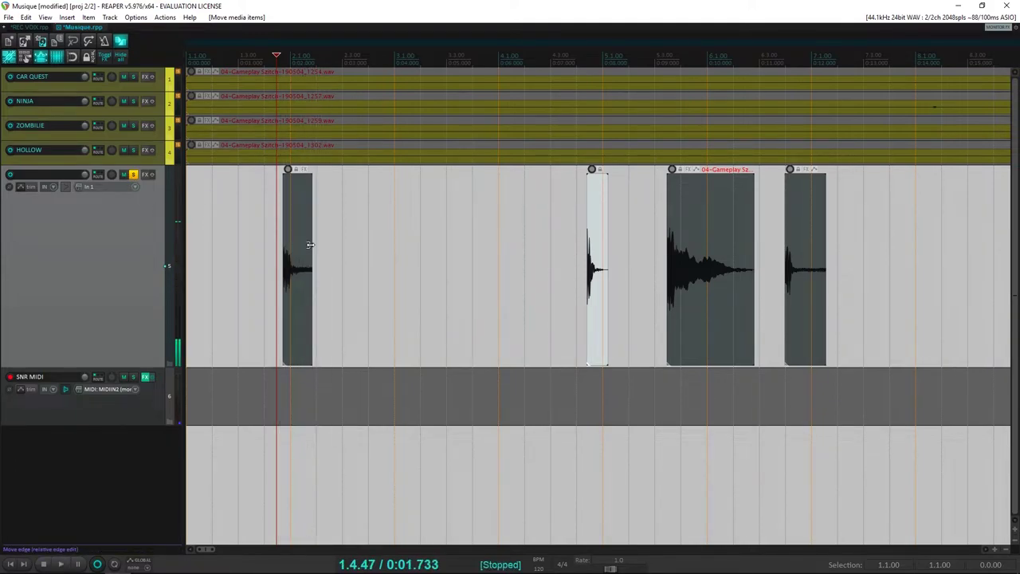
key(space)
scroll(419, 296, up, 5)
key(space)
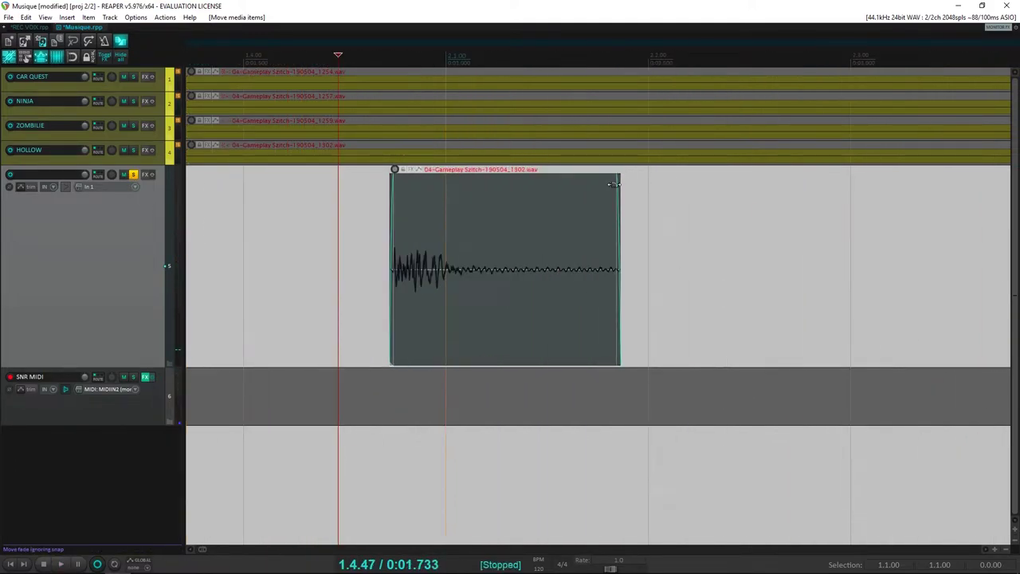
drag(615, 187, 578, 190)
key(space)
key(space)
scroll(431, 258, down, 5)
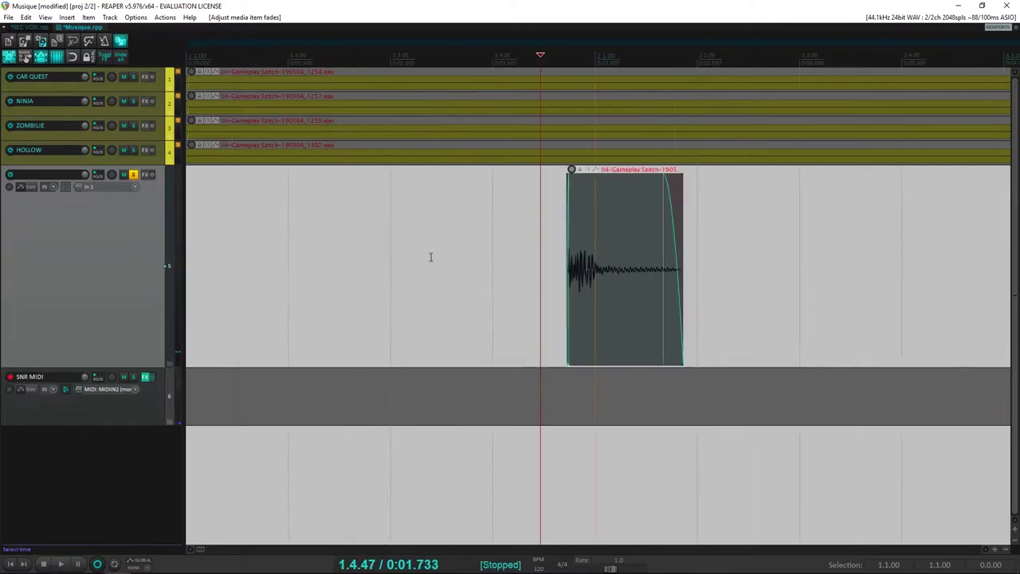
Add an enlarged track below track 5, move the faded clip to its start, and solo that track instead of track 5
scroll(324, 246, up, 5)
key(ctrl+t)
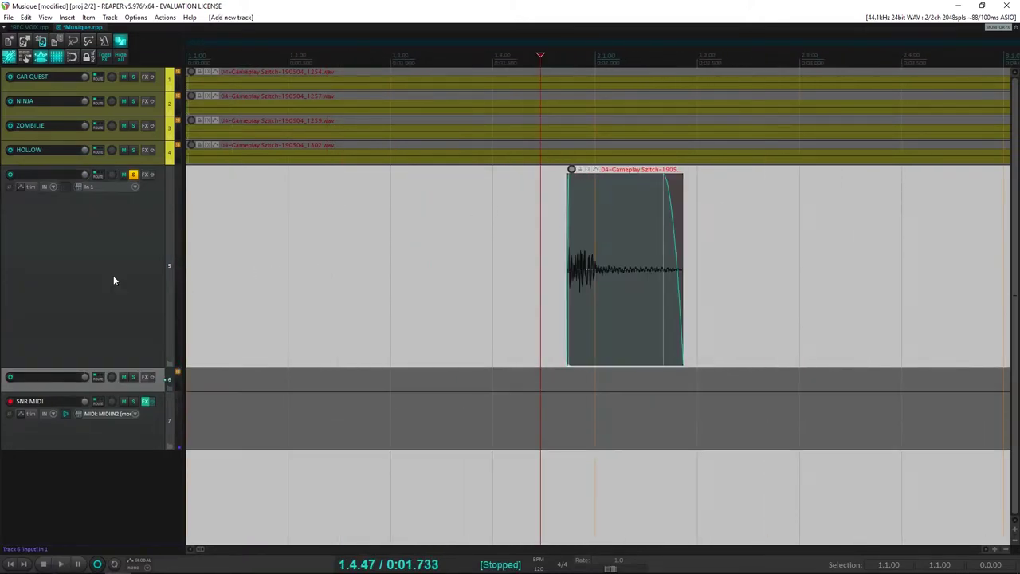
drag(153, 390, 153, 472)
drag(599, 278, 133, 393)
ctrl+click(133, 377)
click(134, 377)
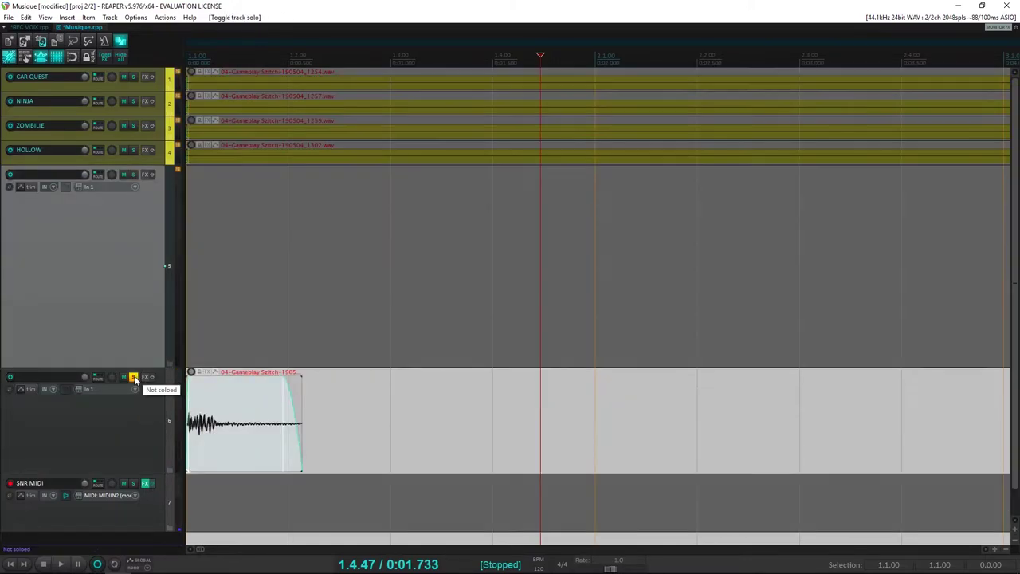
Solo the CAR QUEST track instead of track 6 and increase its height to enlarge the waveform
scroll(218, 395, down, 2)
key(w)
scroll(218, 396, down, 4)
scroll(598, 263, down, 4)
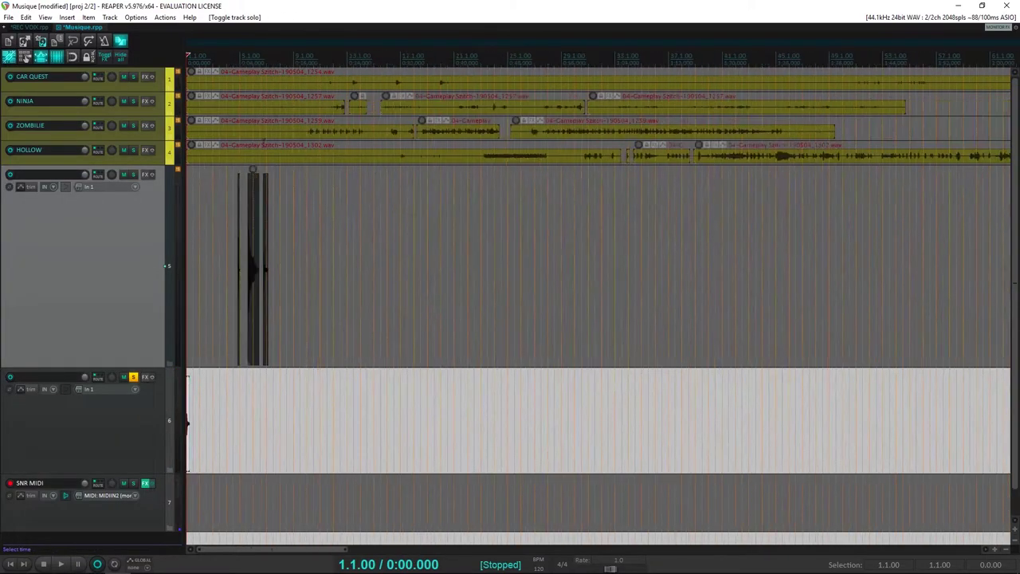
click(132, 76)
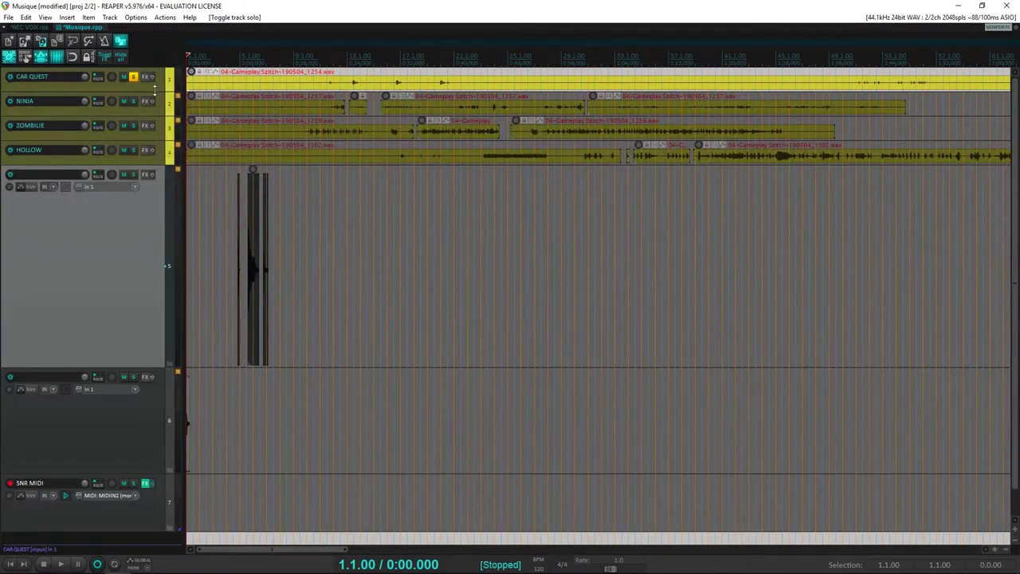
drag(155, 89, 154, 157)
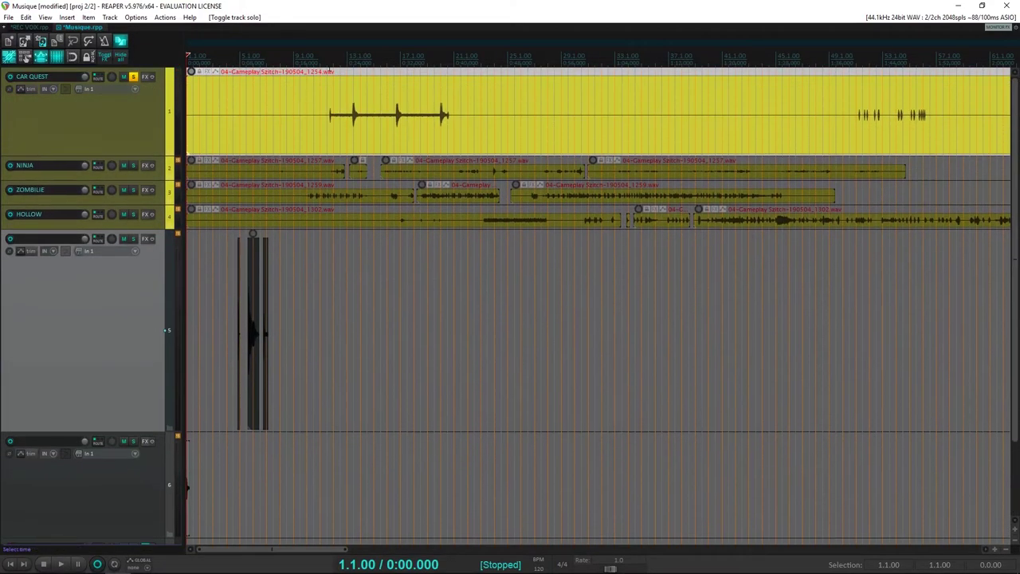
Play the first hit on the CAR QUEST track from just before its attack
click(328, 58)
scroll(328, 58, up, 4)
key(space)
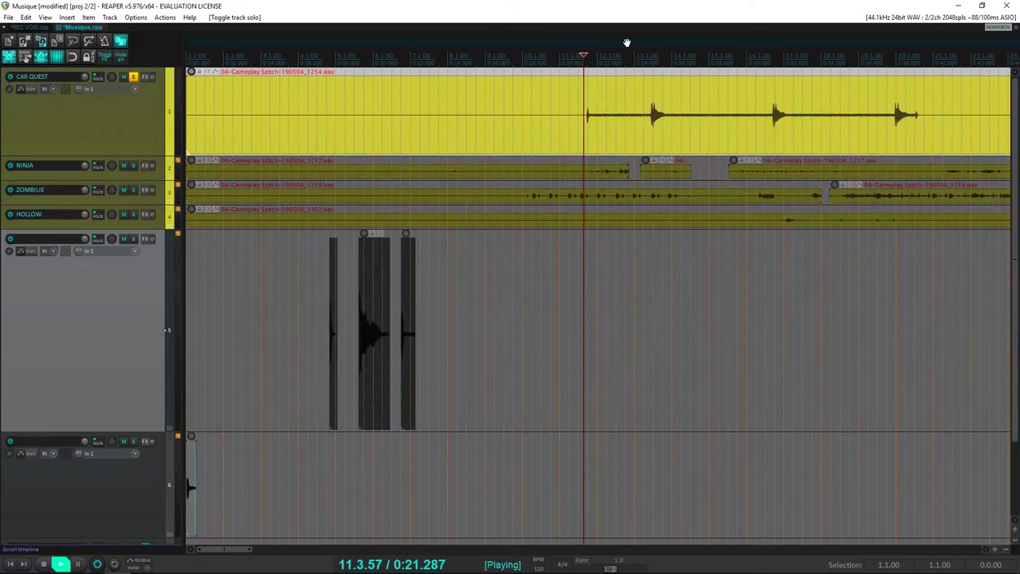
key(space)
scroll(618, 124, up, 5)
click(619, 124)
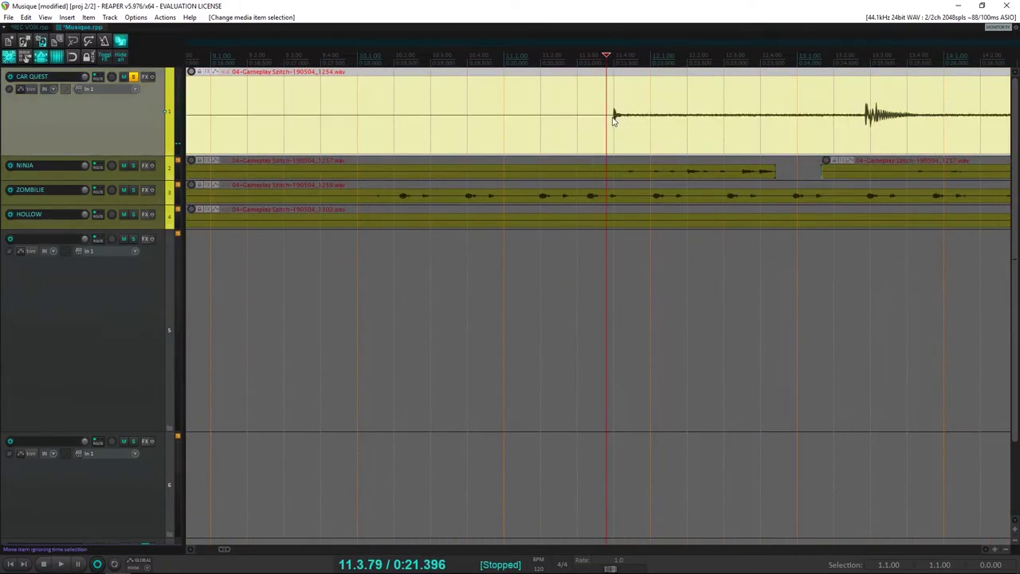
click(624, 121)
scroll(623, 124, down, 4)
key(space)
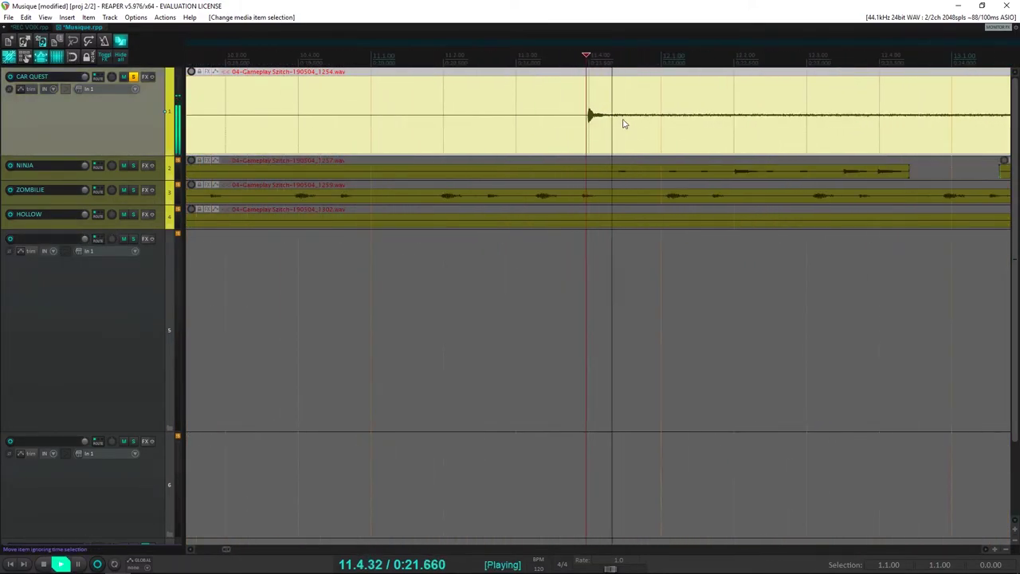
key(space)
Audition the short hits between bars 51 and 56 on the CAR QUEST track from several starting points
scroll(630, 124, down, 5)
click(668, 116)
key(space)
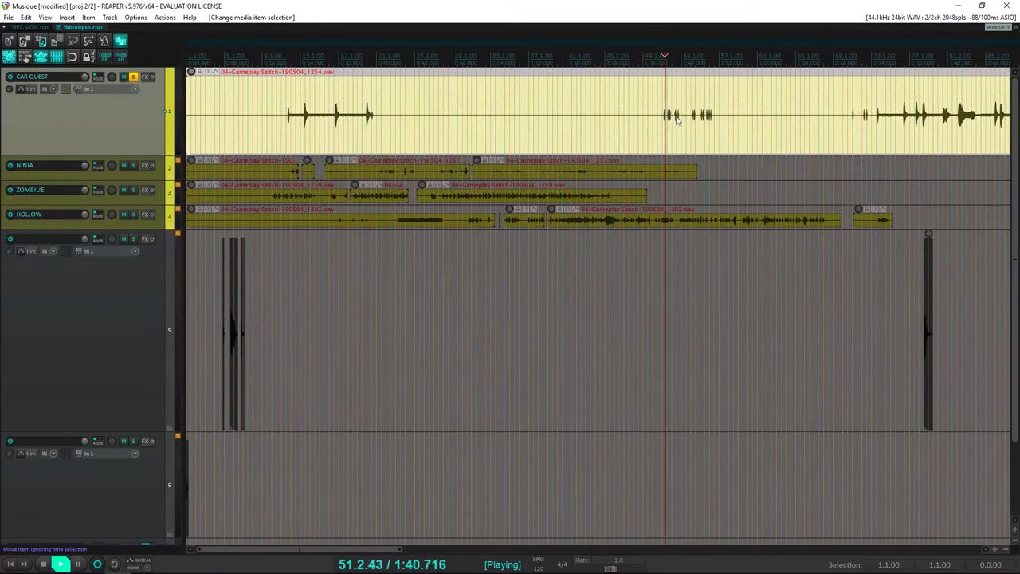
scroll(670, 123, up, 5)
key(space)
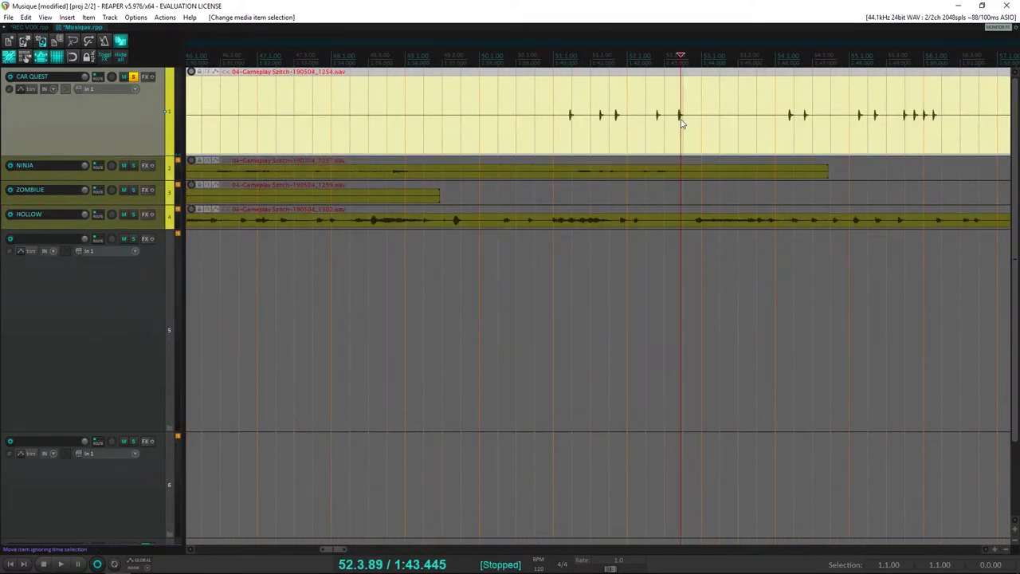
click(786, 114)
key(space)
key(space)
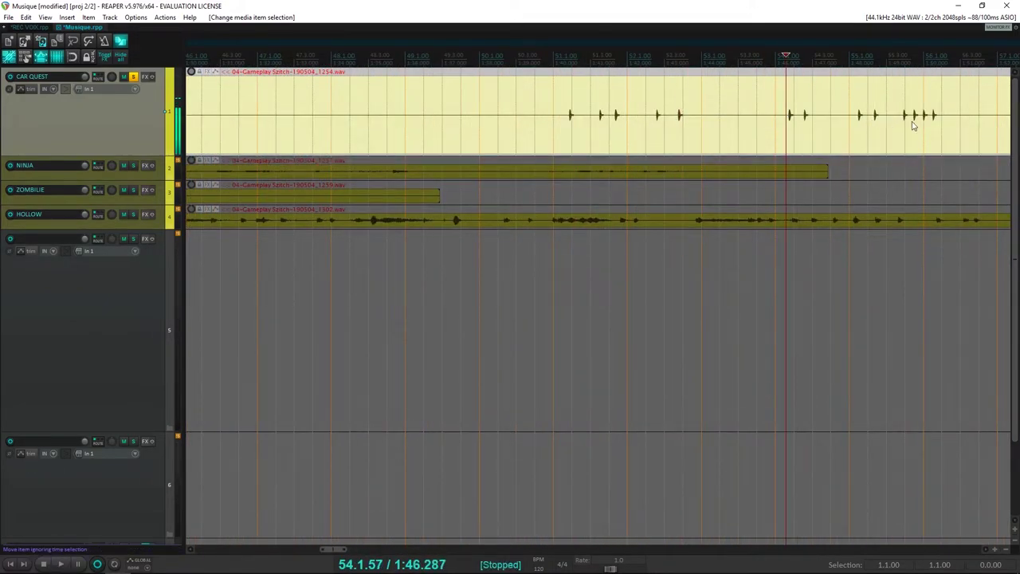
click(912, 128)
key(space)
key(space)
Isolate one short CAR QUEST hit by splitting the item before its attack at 55.4.50 and after its tail at 55.4.72
scroll(912, 128, up, 6)
scroll(735, 140, up, 3)
click(668, 125)
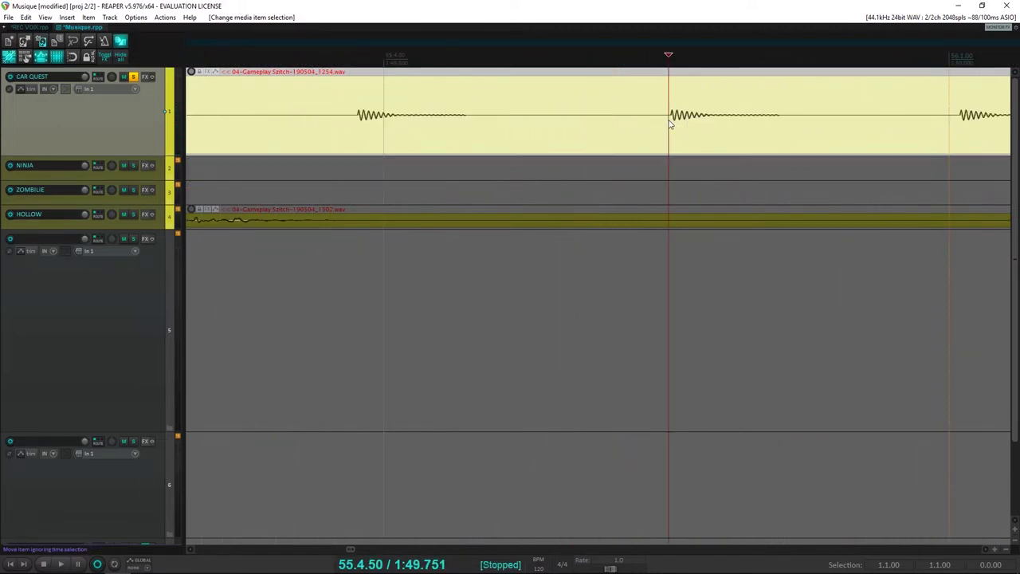
scroll(668, 125, up, 4)
key(s)
scroll(654, 120, down, 4)
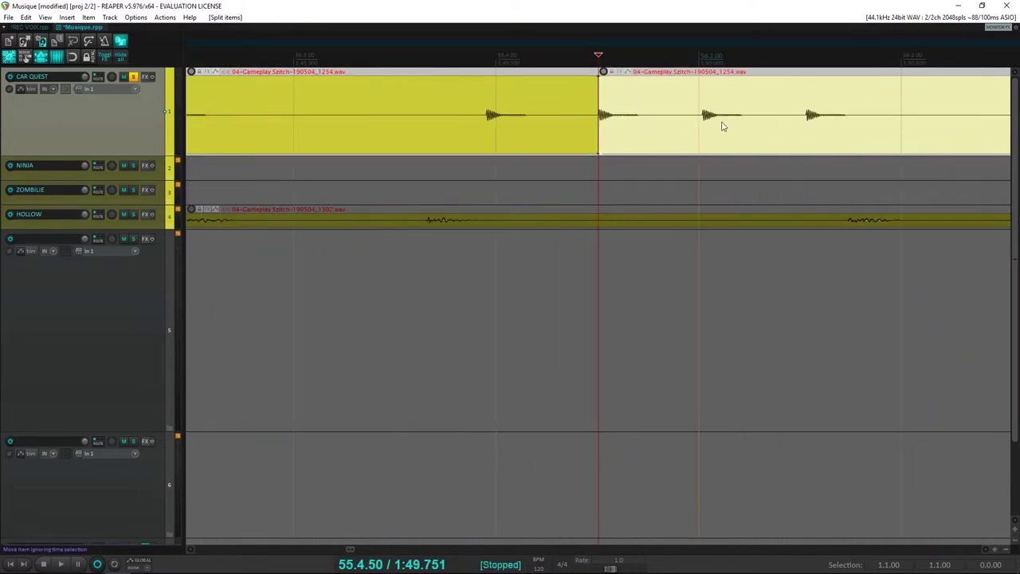
click(664, 128)
key(s)
click(642, 125)
scroll(638, 132, down, 5)
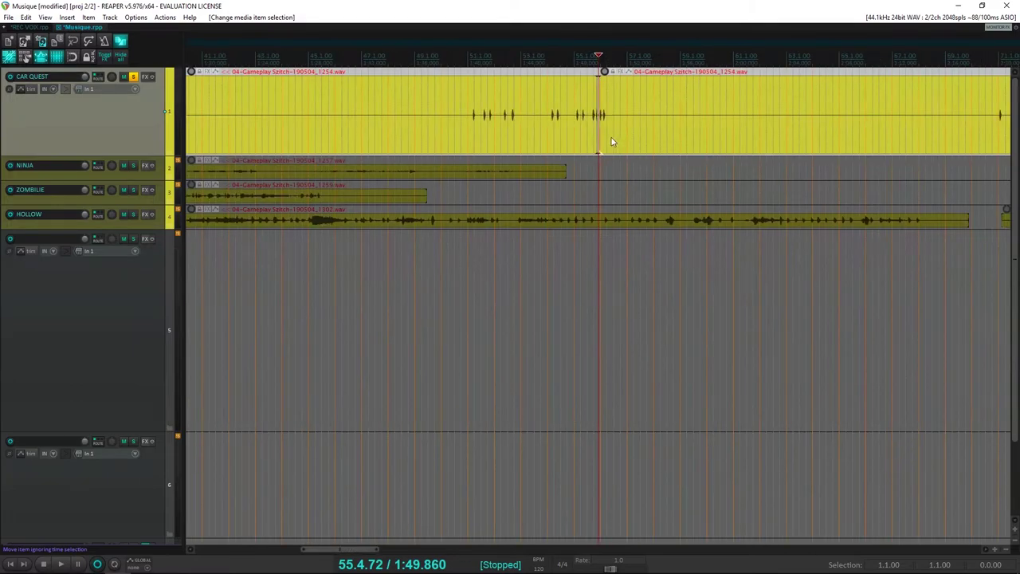
Move the isolated CAR QUEST hit to the start of track 5, and solo tracks 5 and 6 instead of CAR QUEST
drag(598, 132, 185, 405)
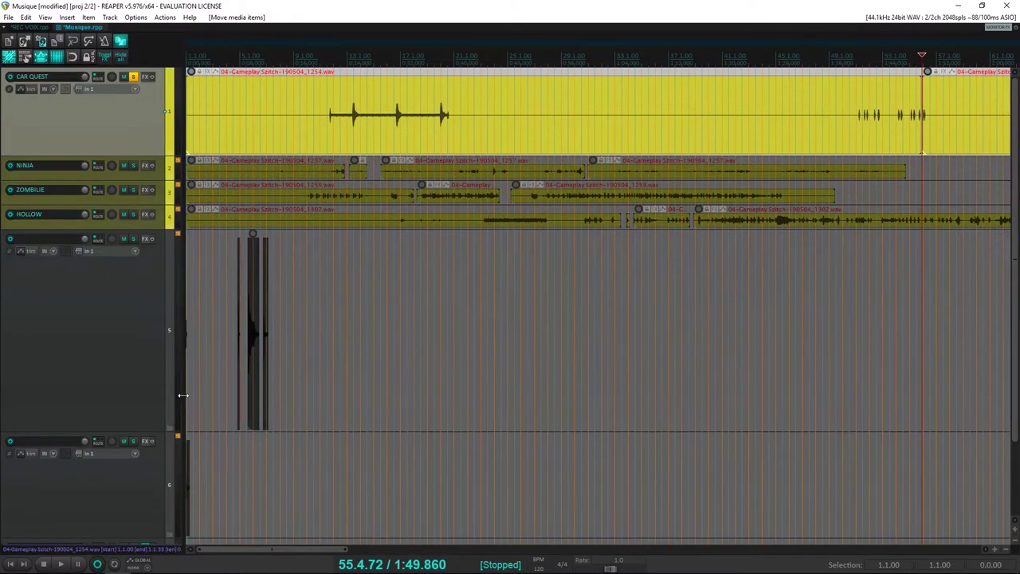
scroll(237, 408, up, 5)
key(Home)
scroll(238, 407, up, 4)
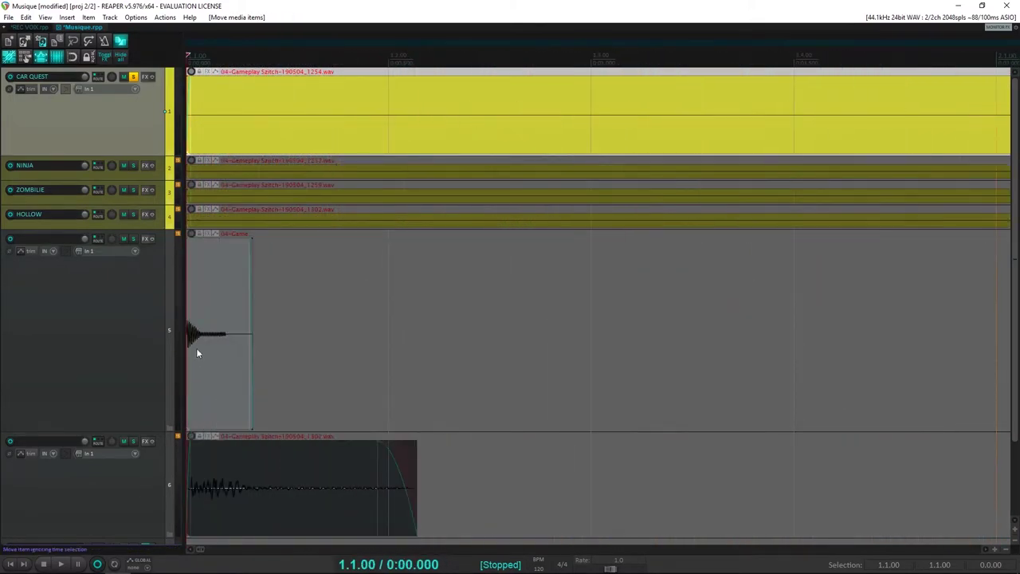
click(138, 250)
click(134, 240)
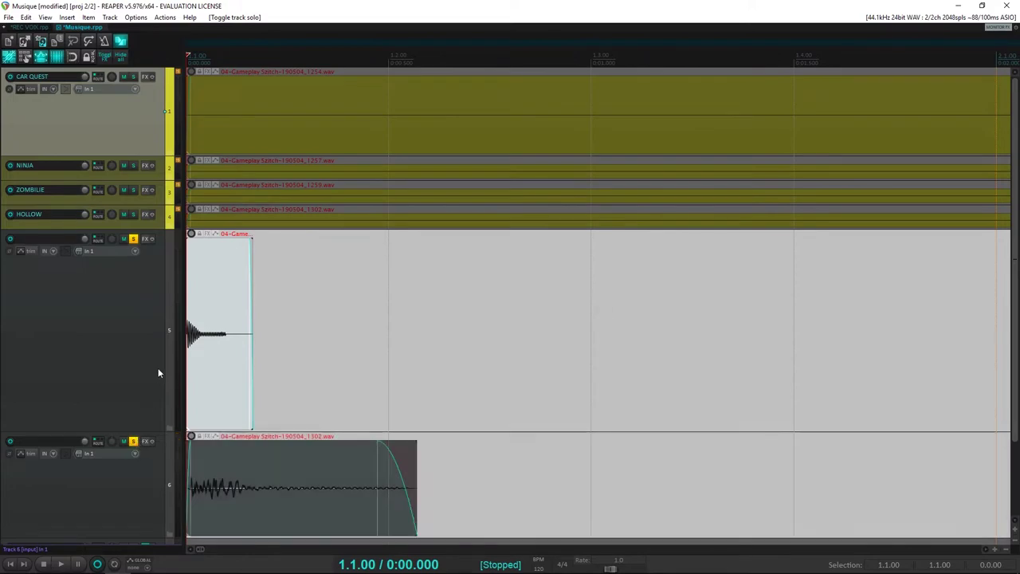
Add an enlarged track below track 5, move the CAR QUEST hit onto it, and solo it in place of track 5
click(158, 369)
key(ctrl+t)
drag(190, 389, 203, 446)
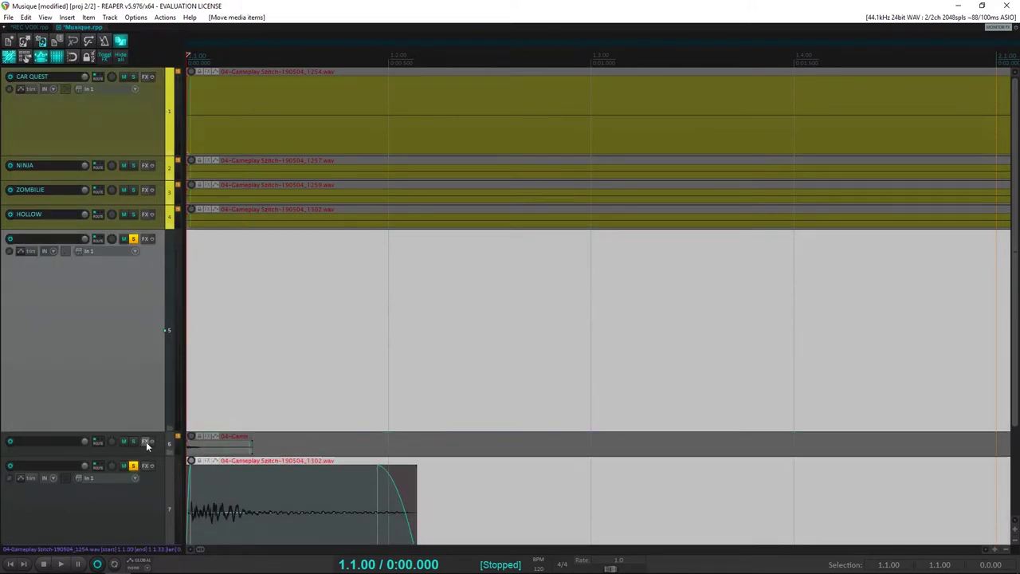
click(133, 441)
click(133, 239)
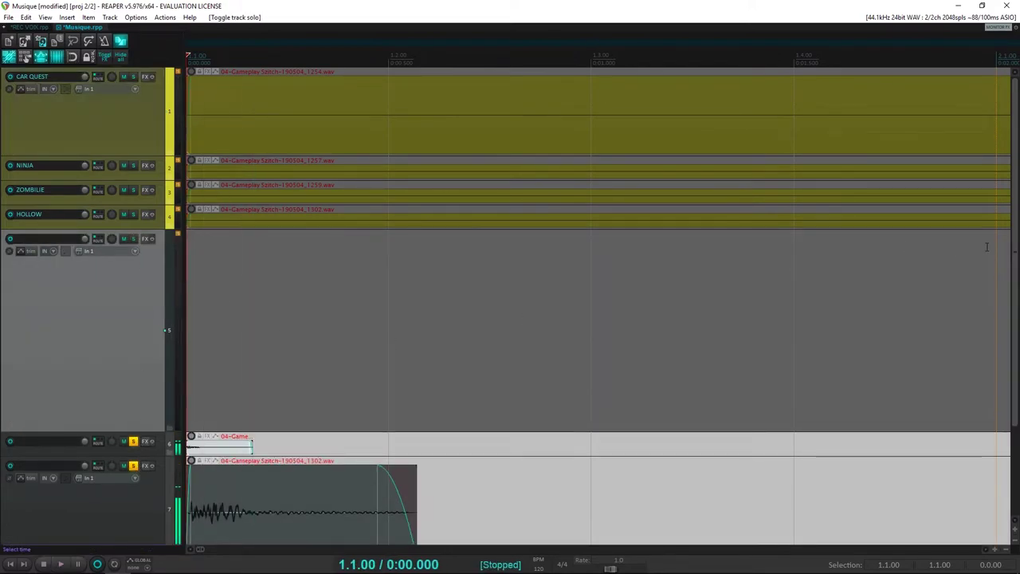
scroll(1018, 375, down, 3)
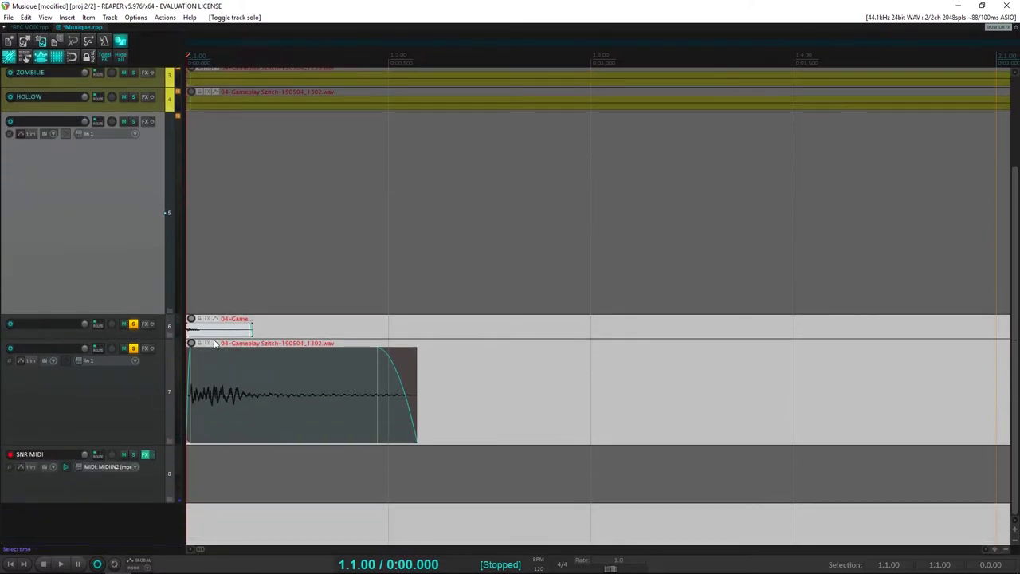
drag(154, 338, 154, 433)
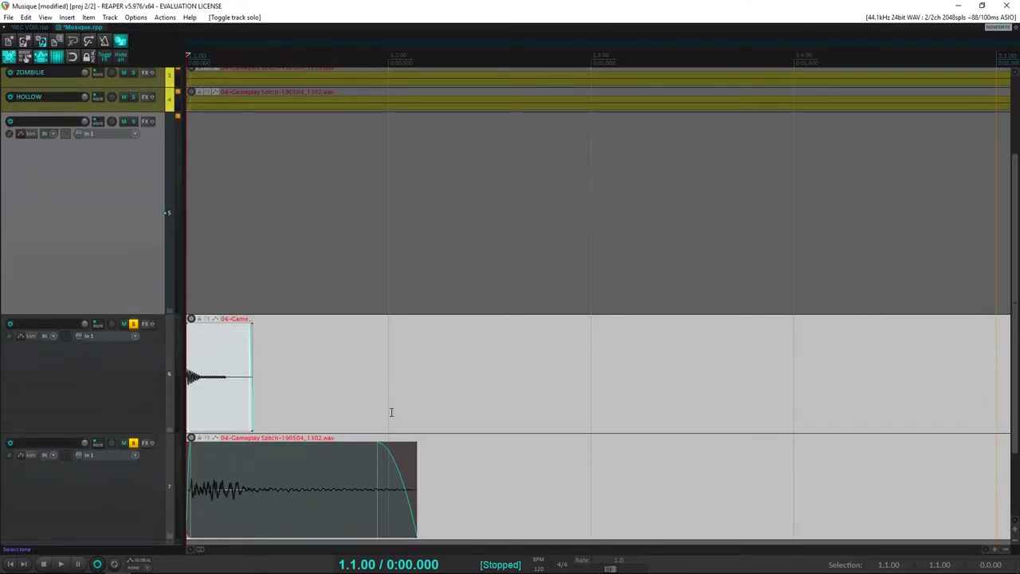
Remove the fade-in from the CAR QUEST hit on track 6
scroll(414, 408, up, 5)
scroll(207, 341, up, 2)
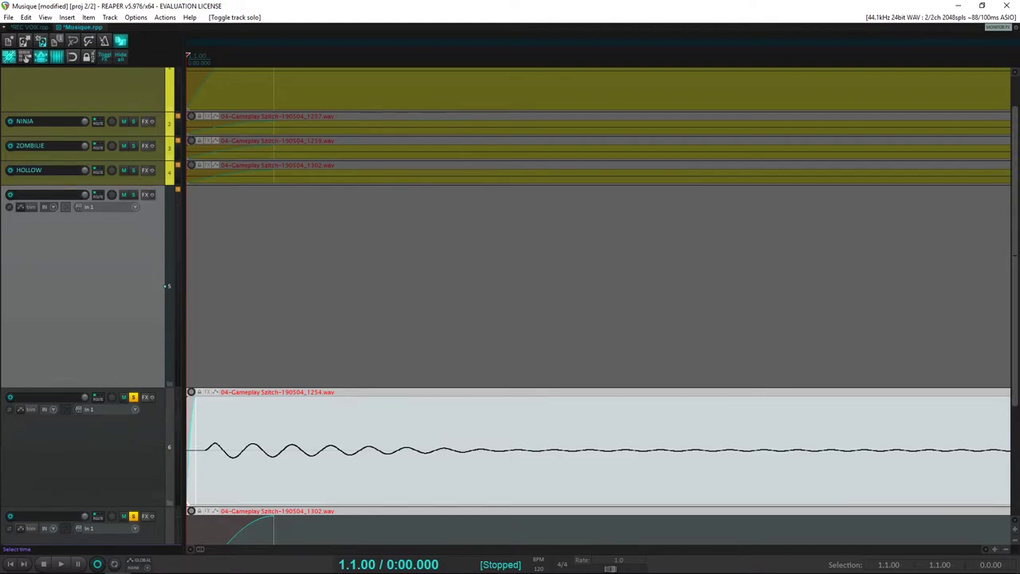
scroll(422, 332, down, 4)
scroll(312, 293, up, 3)
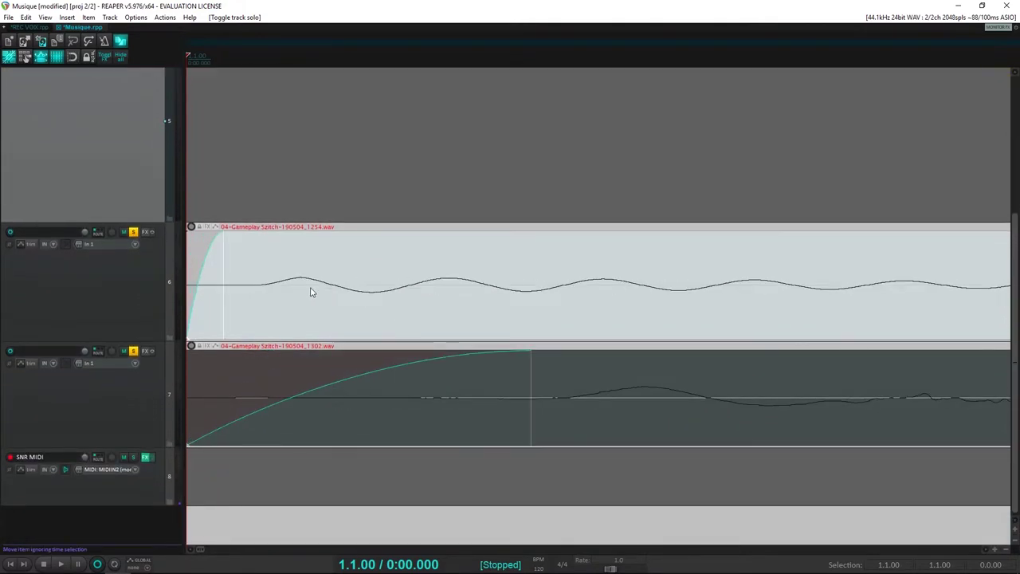
click(211, 250)
scroll(301, 280, down, 8)
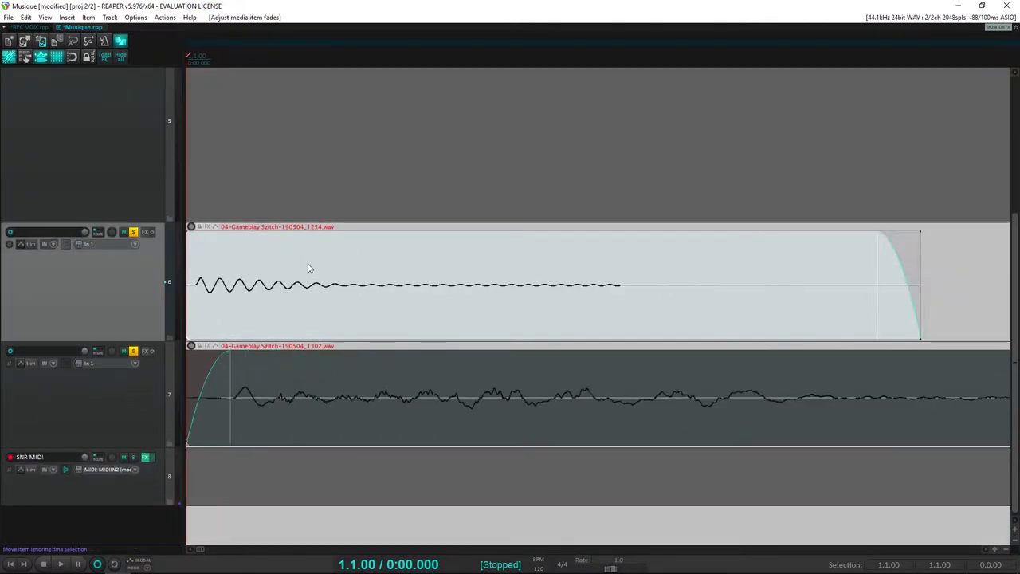
Unsolo track 7 so only track 6 stays soloed, and enlarge track 6 to inspect the hit's attack
scroll(302, 280, up, 4)
scroll(295, 267, up, 4)
scroll(259, 267, up, 10)
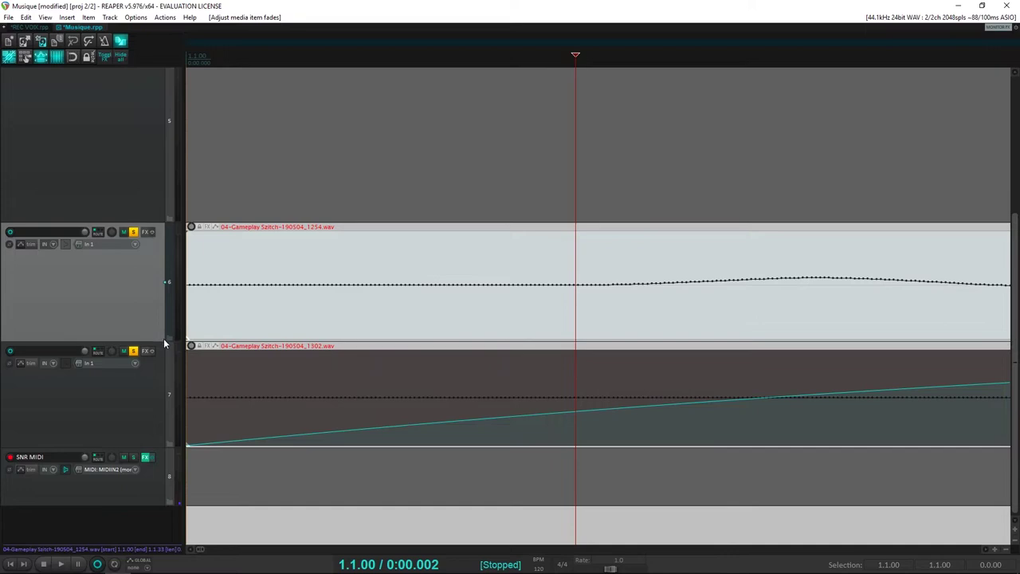
click(134, 351)
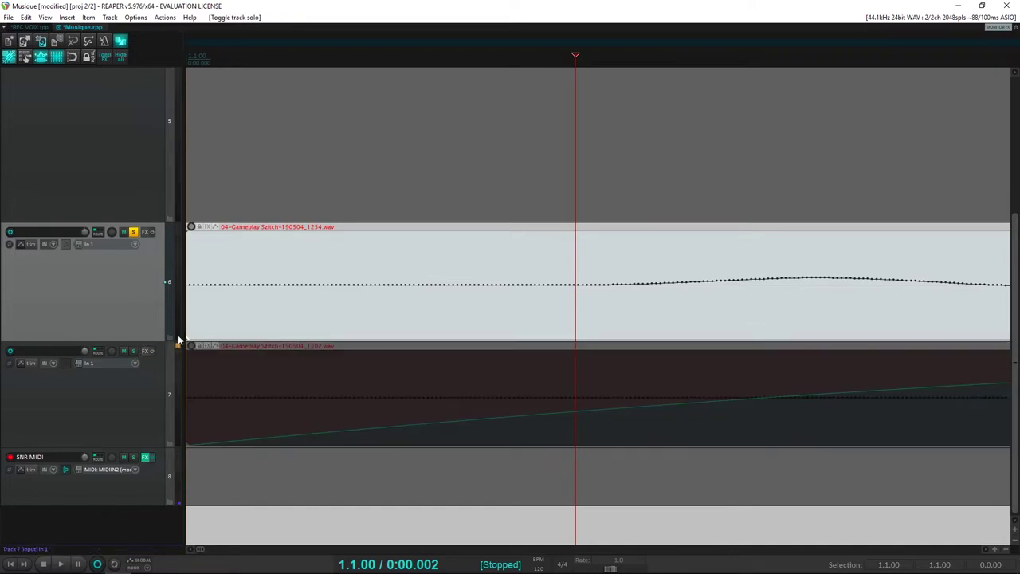
drag(148, 341, 148, 478)
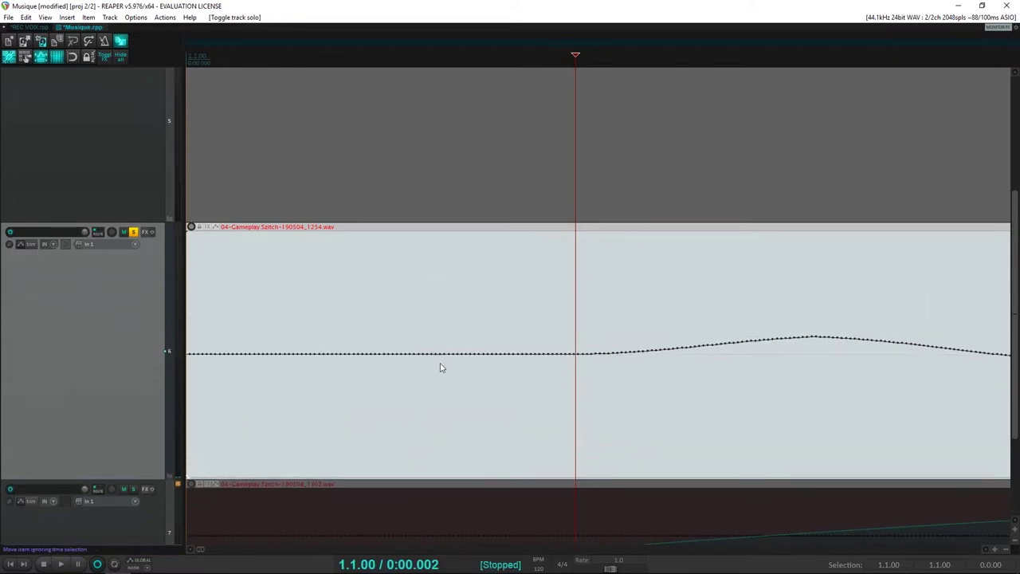
Move the clips on tracks 6 and 7 together so both start at 1.2.00 with snapping enabled
scroll(515, 362, down, 12)
scroll(507, 360, down, 1)
scroll(507, 360, down, 2)
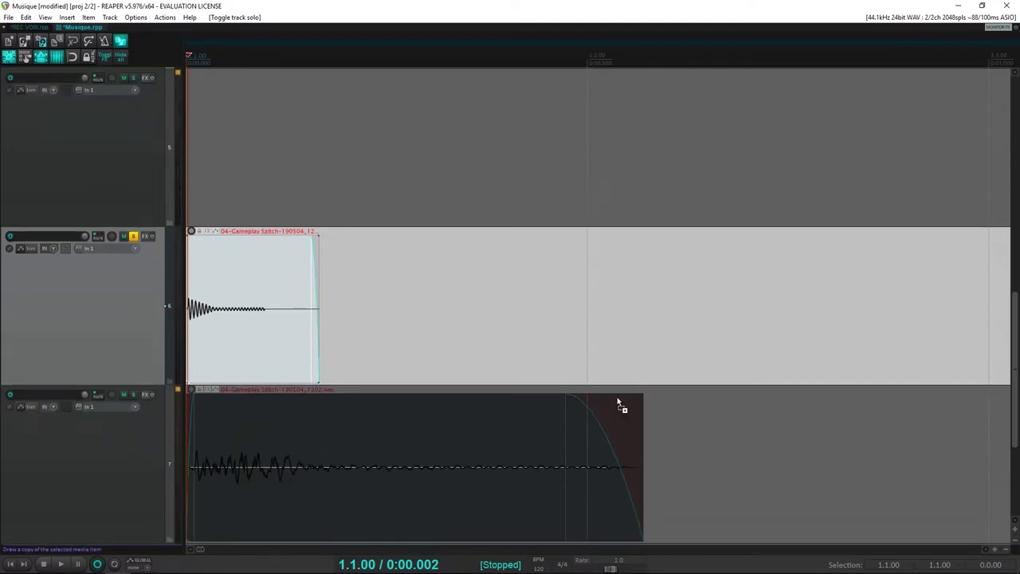
drag(725, 457, 629, 305)
key(alt+s)
click(580, 272)
scroll(606, 275, up, 6)
scroll(685, 303, up, 6)
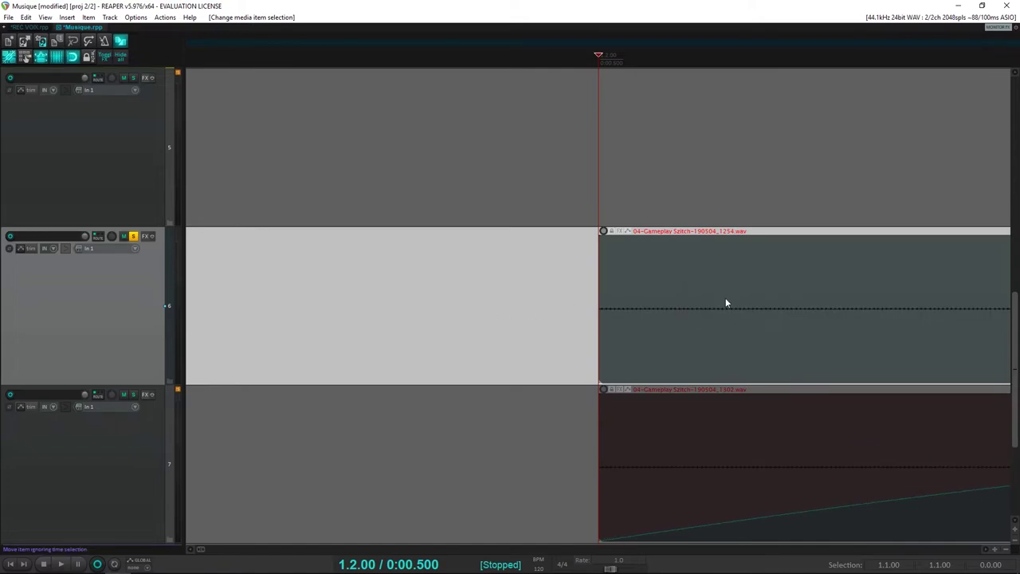
Color tracks 6 and 7 red with a saturation of 150
scroll(725, 302, down, 2)
ctrl+click(150, 493)
key(shift+c)
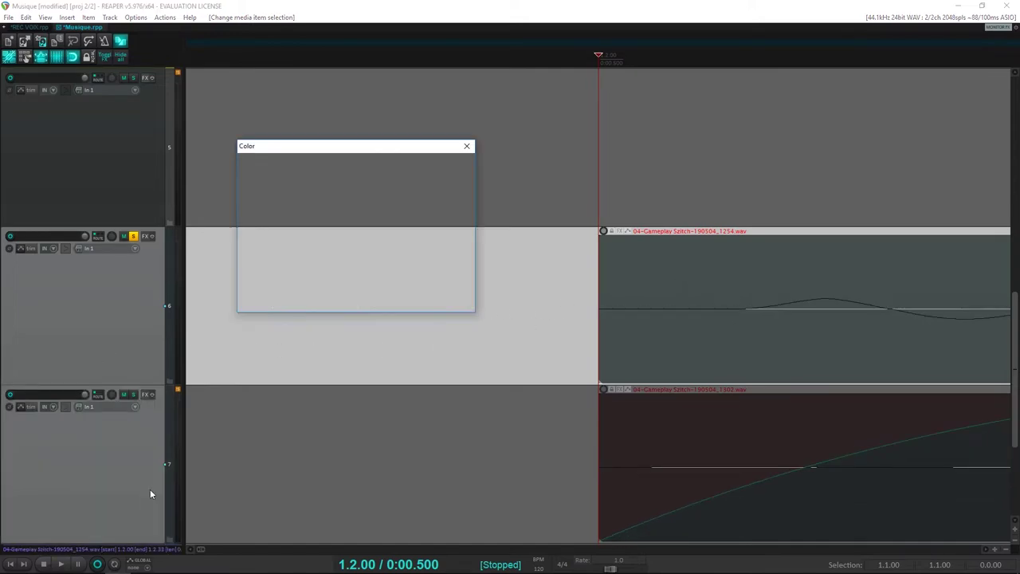
click(248, 183)
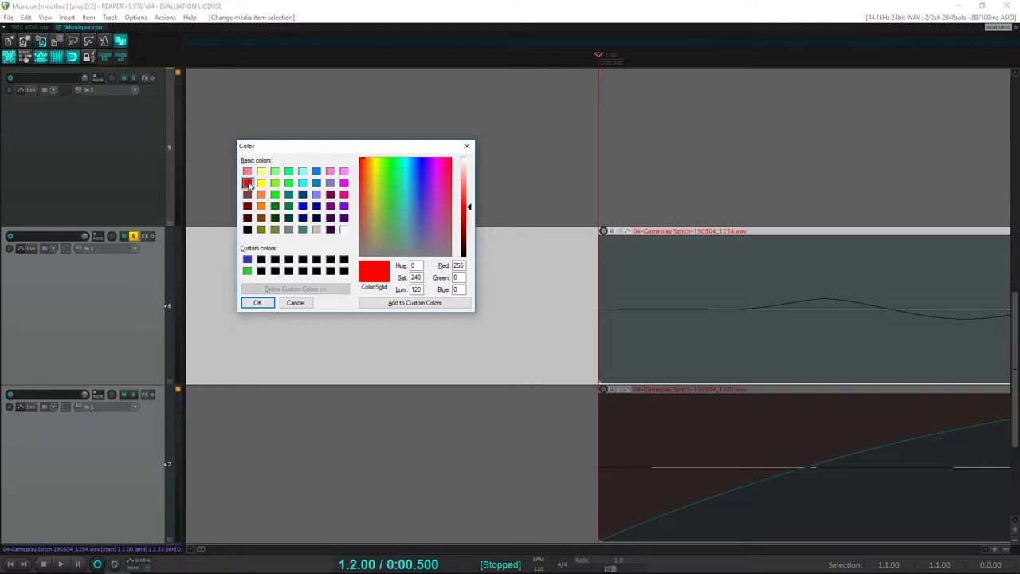
click(257, 301)
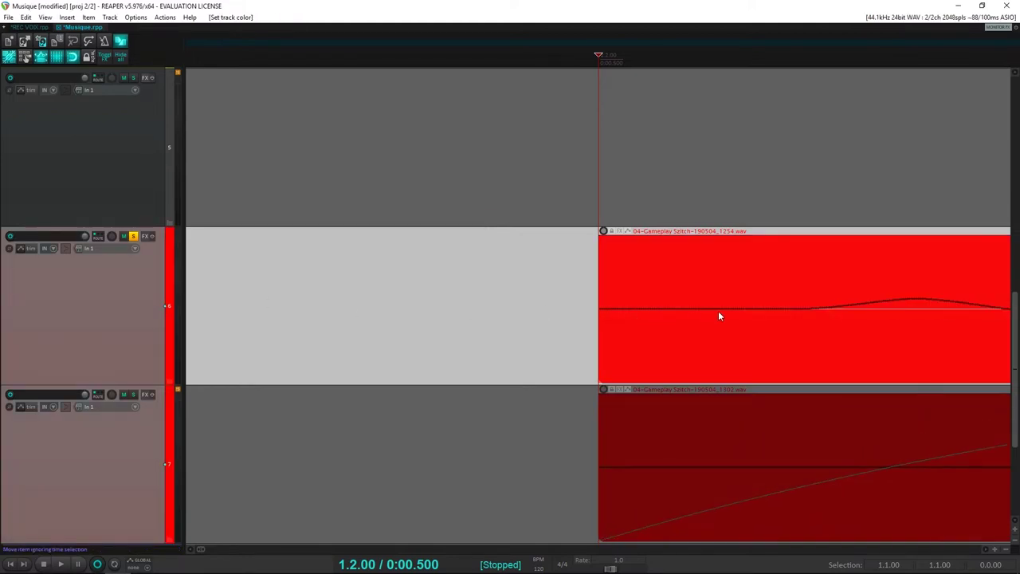
key(shift+c)
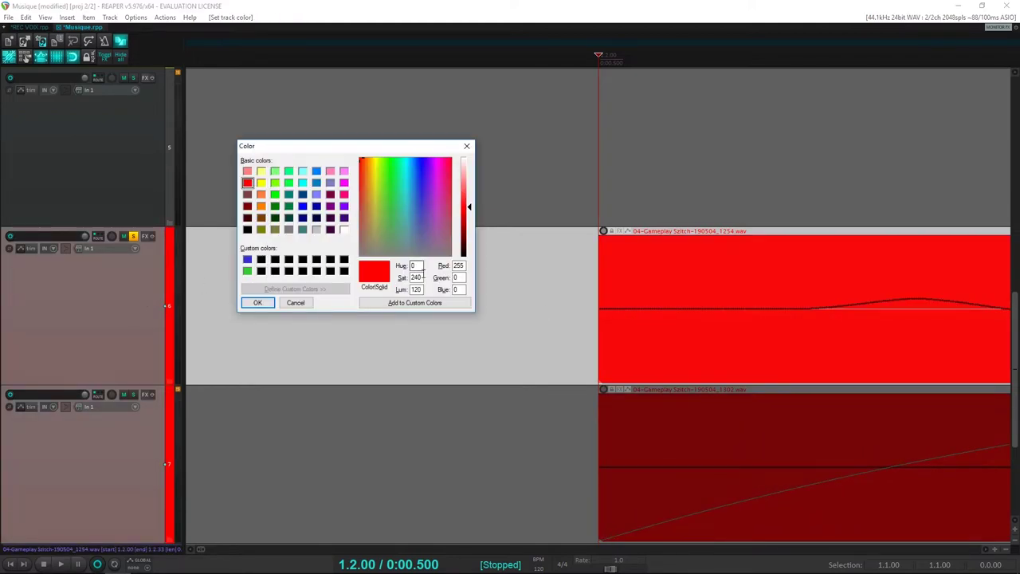
text(150)
key(Return)
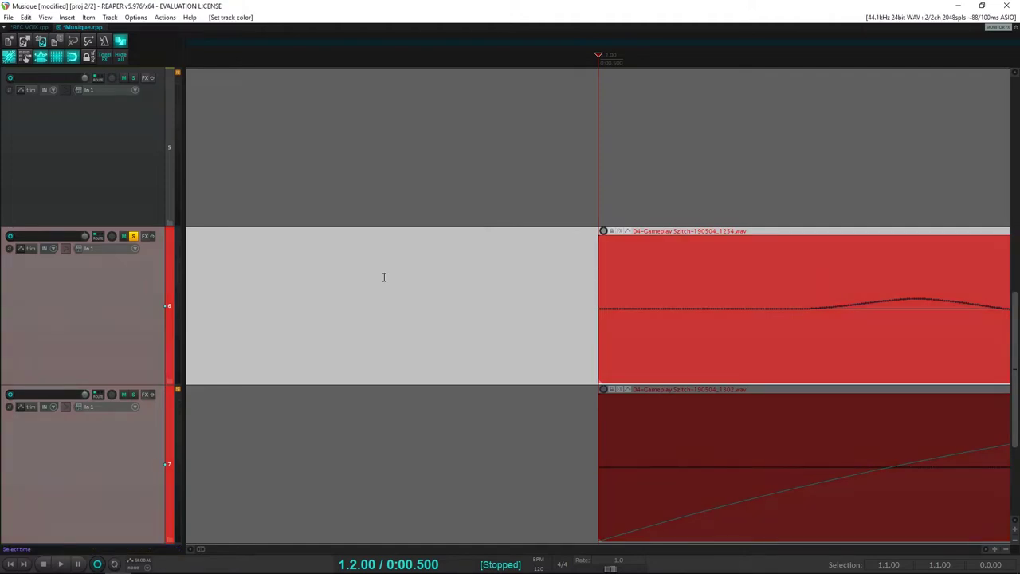
Split the track 6 hit just before its attack at 0:00.502, add a very short fade-in, and delete the leading silence
click(695, 313)
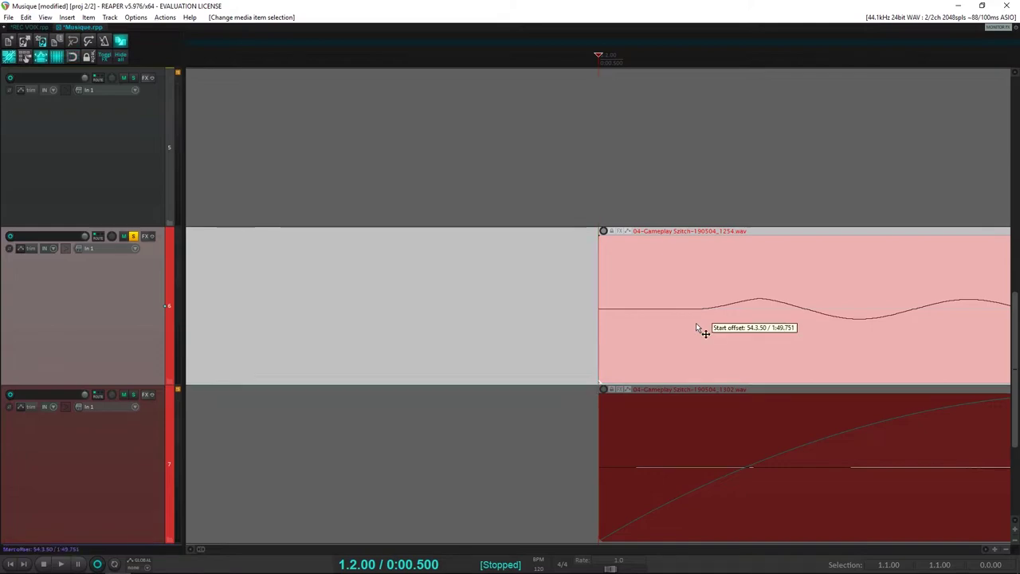
scroll(695, 324, up, 5)
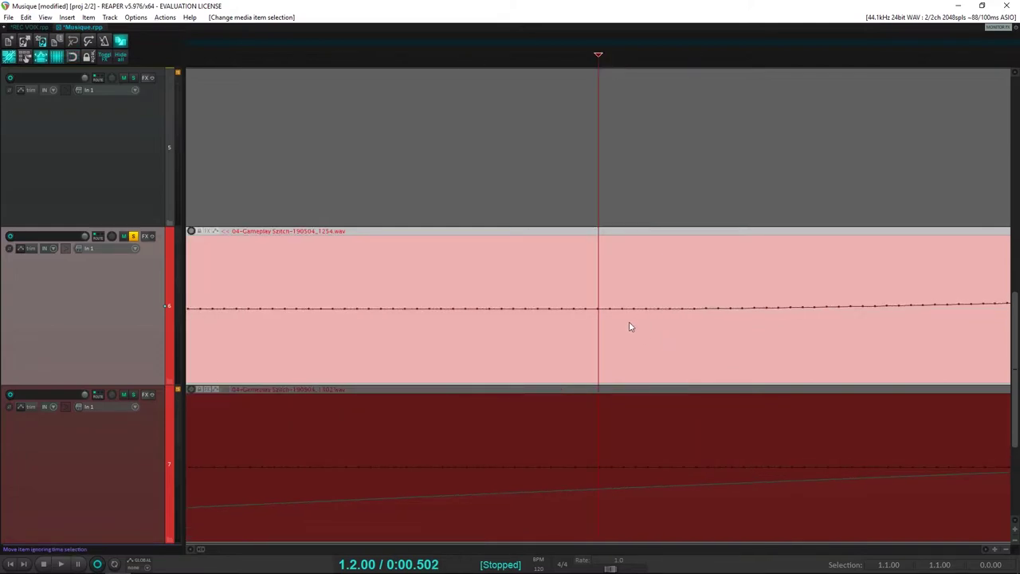
click(655, 331)
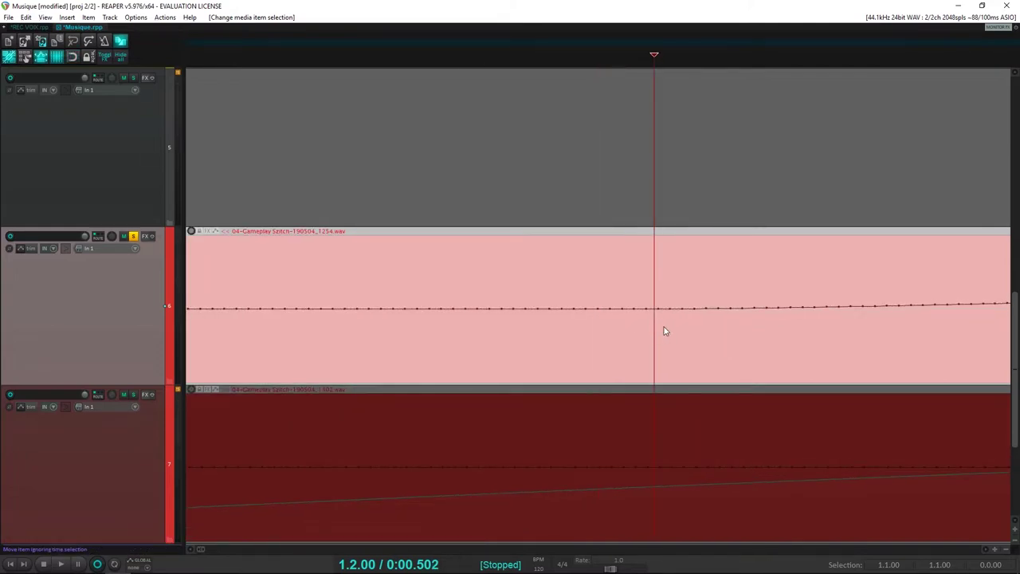
key(s)
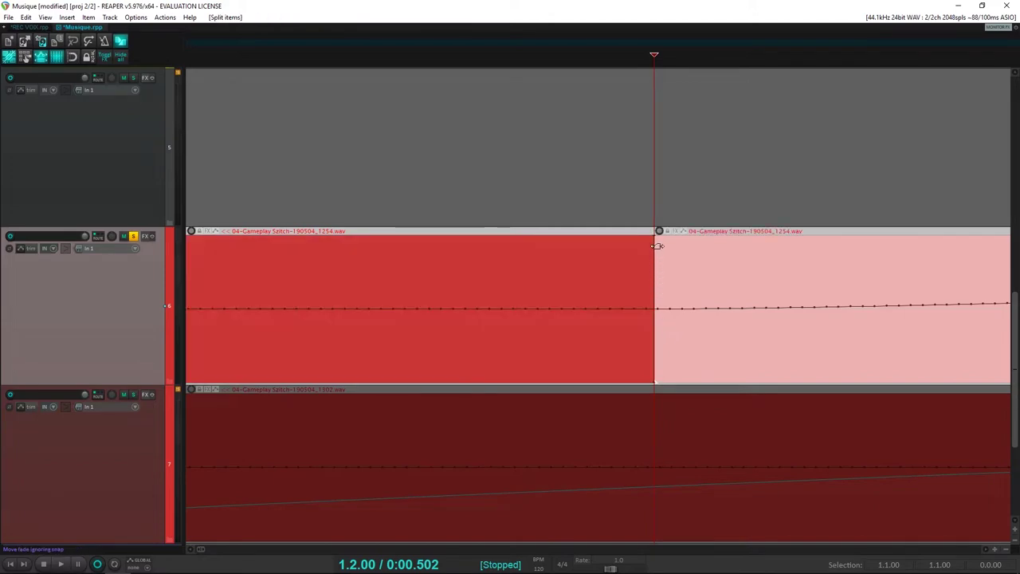
drag(658, 246, 687, 247)
click(578, 302)
key(Delete)
scroll(578, 296, down, 6)
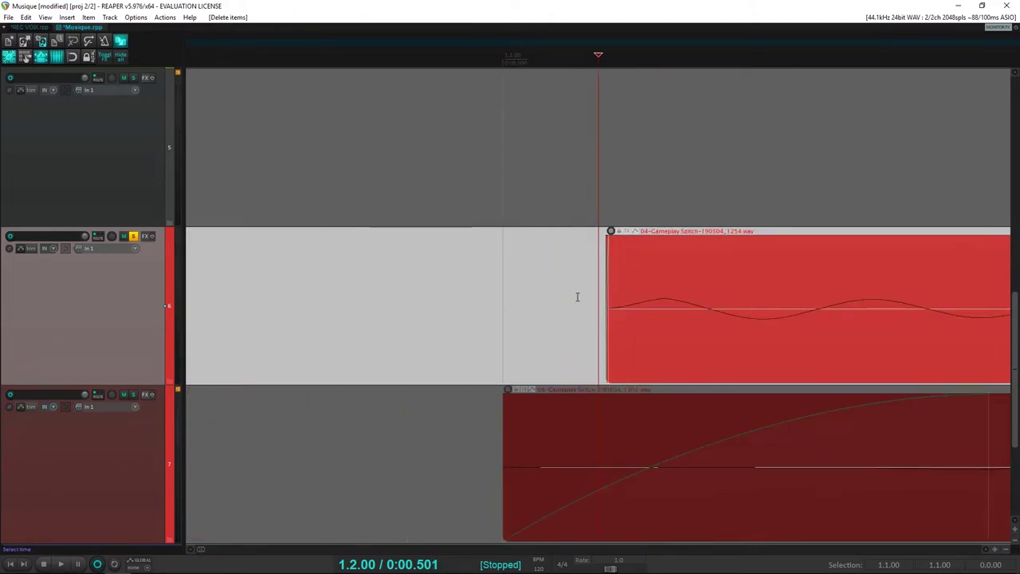
Snap the trimmed track 6 hit back to 1.2.00, aligned with the clip on track 7
key(alt+s)
drag(707, 317, 694, 322)
click(524, 274)
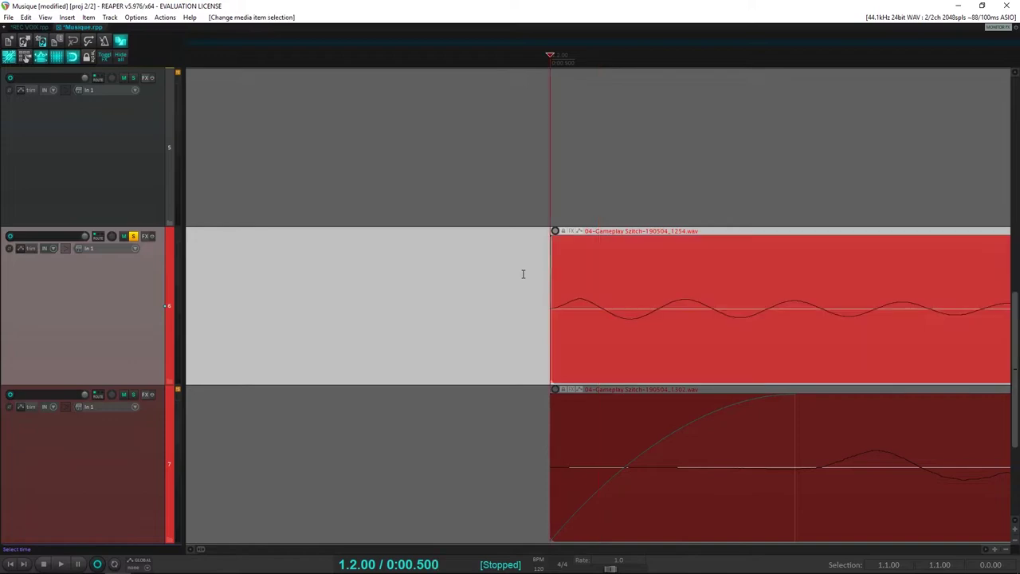
Play the track 6 hit, then trim its tail and lengthen its fade-out
key(space)
scroll(524, 274, down, 6)
key(space)
drag(783, 283, 693, 262)
key(ctrl+z)
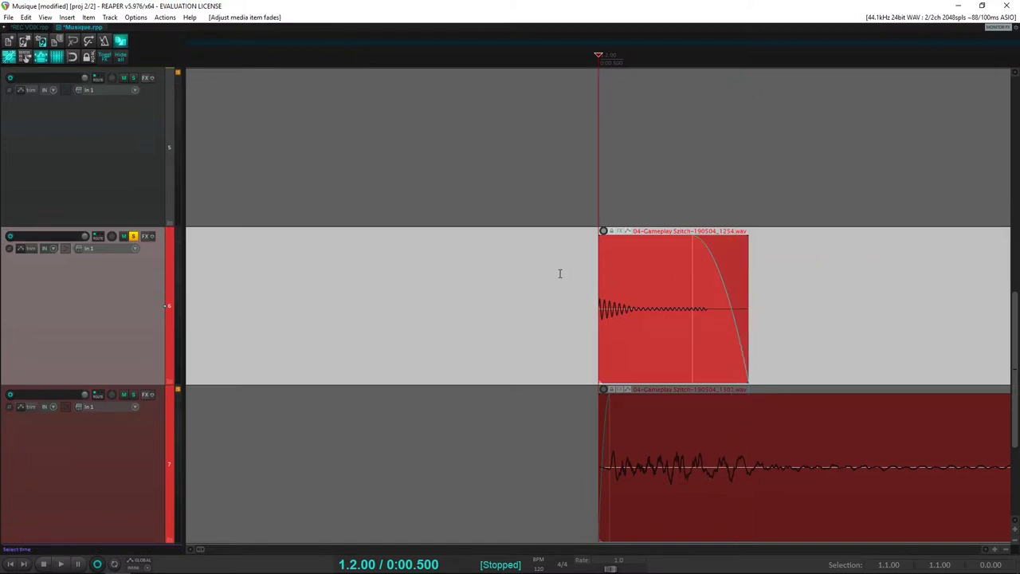
Audition the trimmed track 6 hit several times from before its start to check the fade-out
click(559, 273)
key(space)
key(space)
key(space)
scroll(564, 282, down, 3)
key(space)
click(342, 287)
key(space)
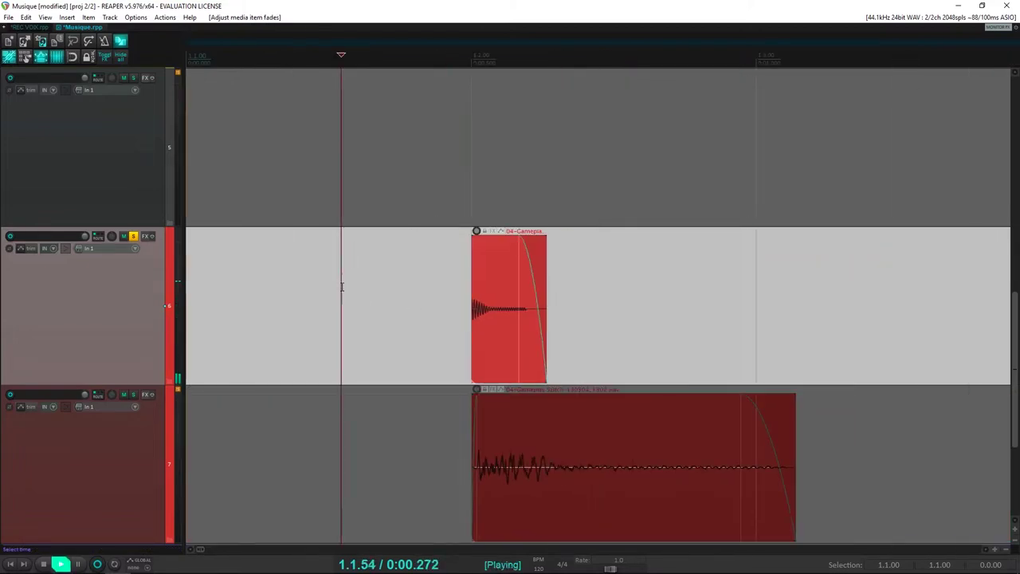
Shorten the track 6 hit further so it ends at 1.2.19, and play it back
drag(546, 285, 521, 285)
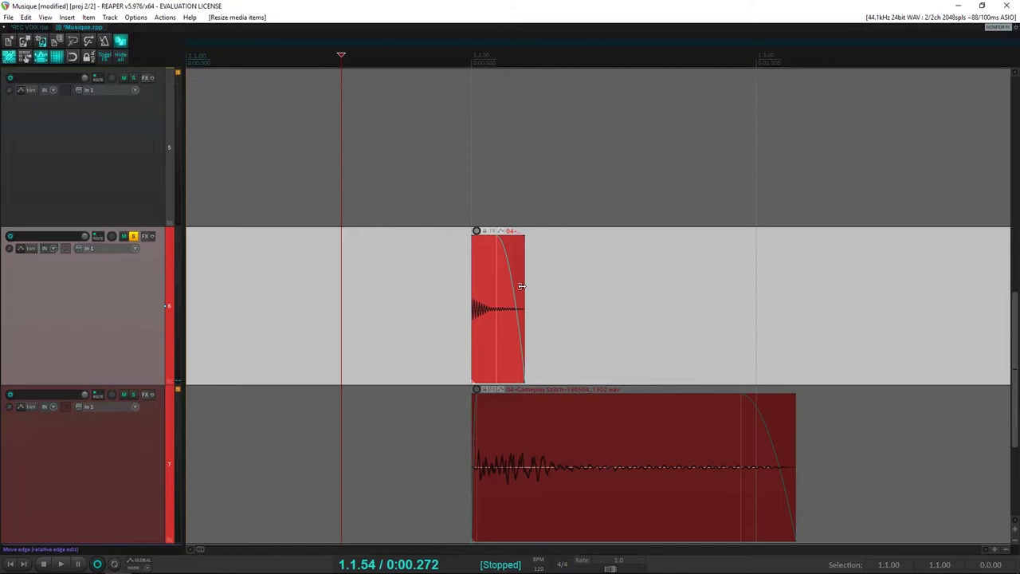
key(space)
click(461, 287)
key(space)
key(space)
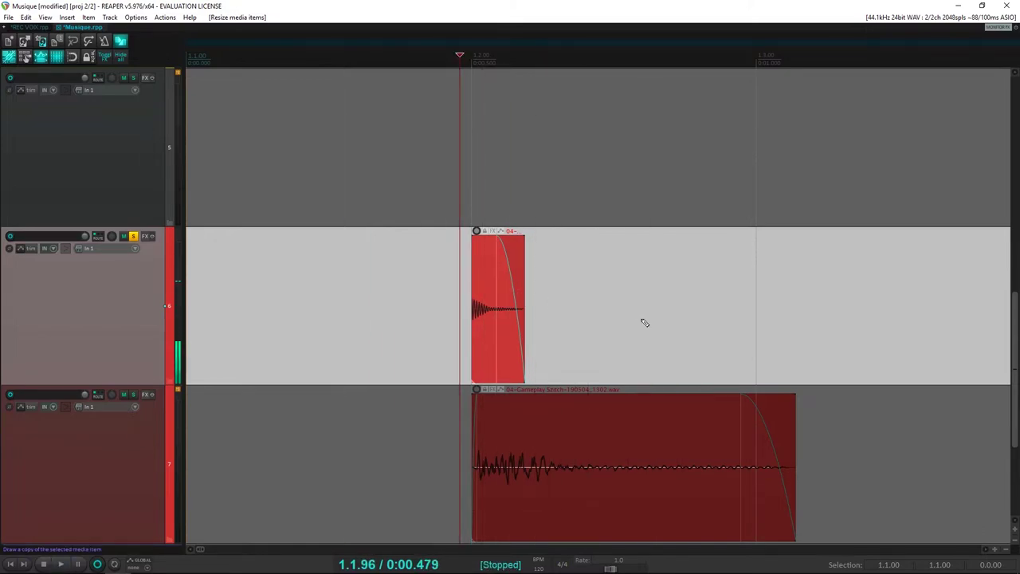
Play the shortened hit again and place the edit cursor ahead of it at 1.1.79
scroll(642, 319, up, 5)
click(654, 313)
scroll(699, 317, up, 3)
key(space)
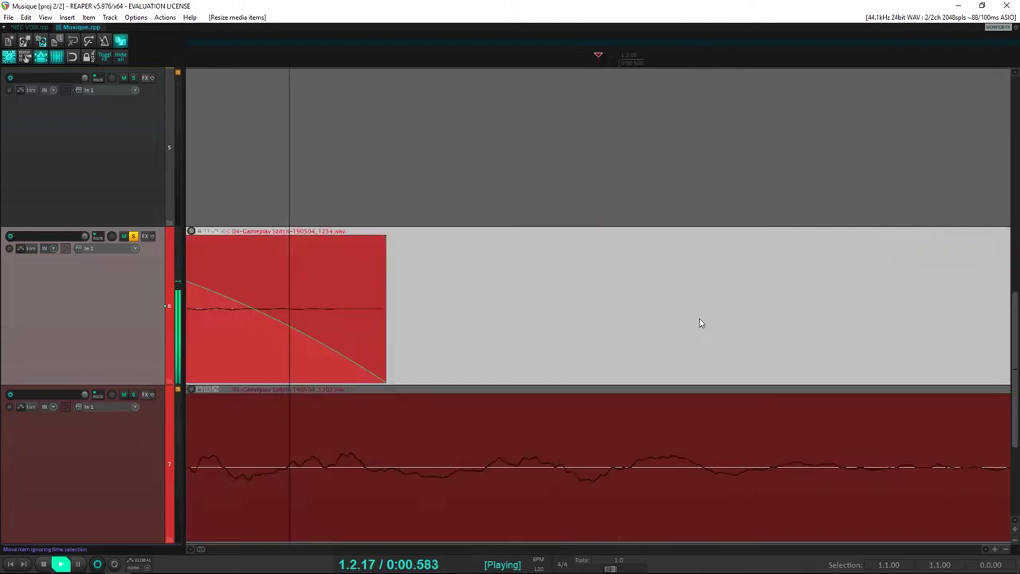
key(space)
scroll(699, 317, down, 4)
click(385, 266)
scroll(385, 267, down, 3)
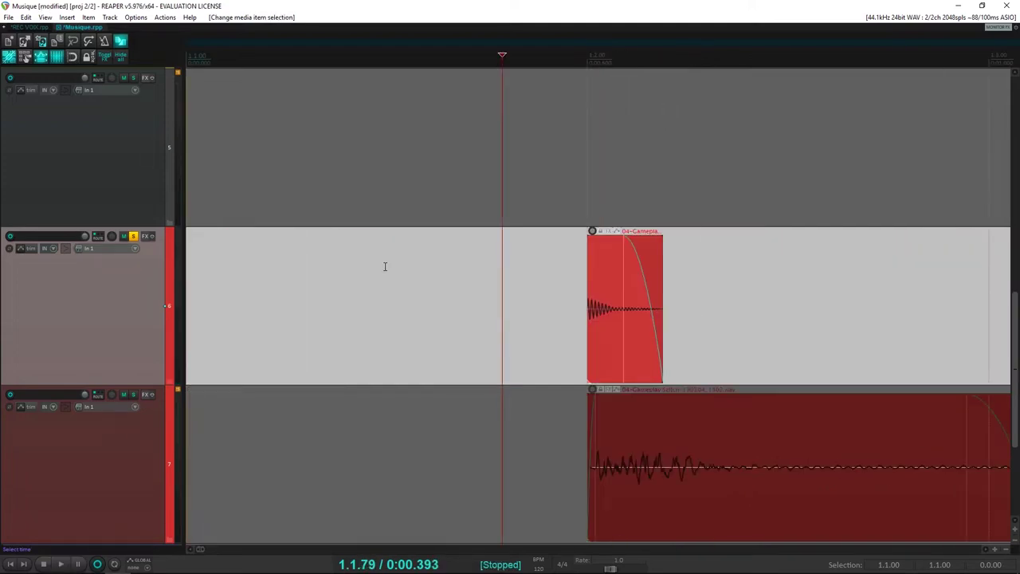
Add the Waves VST3 SoundShifter Pitch Mono effect to track 6, filtering the Waves plug-ins by "pitch"
click(146, 237)
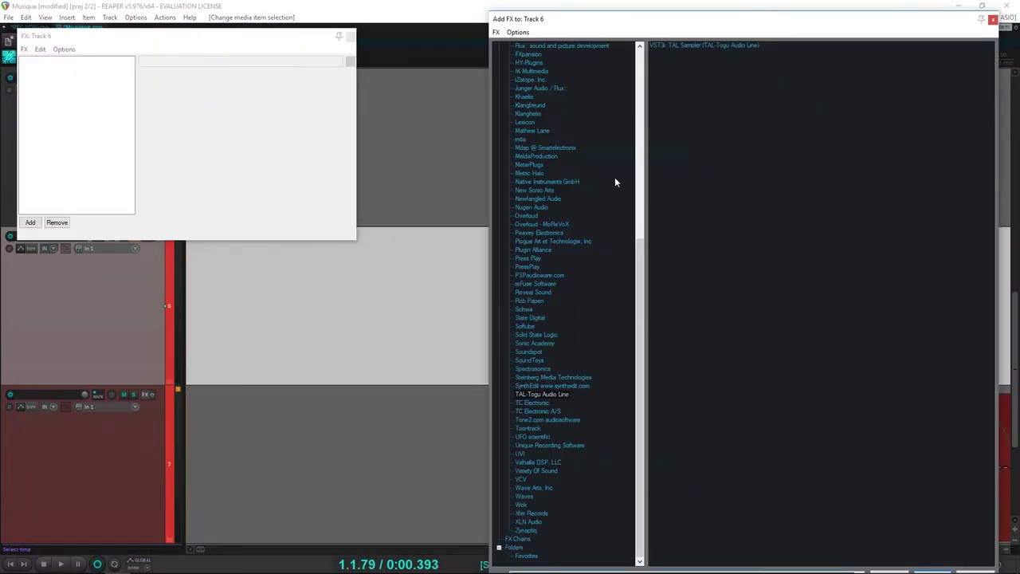
drag(677, 27, 643, 17)
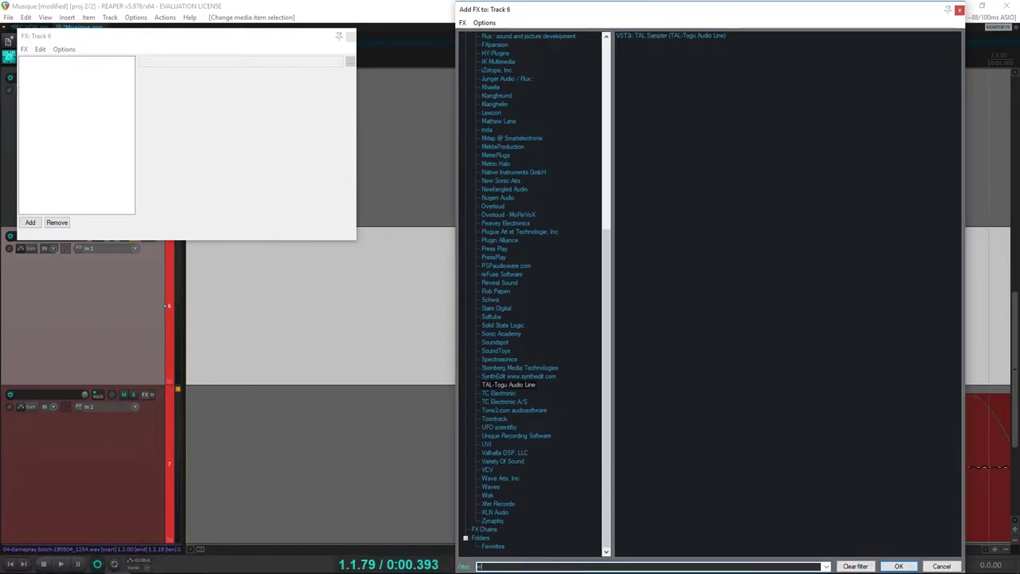
scroll(494, 36, up, 12)
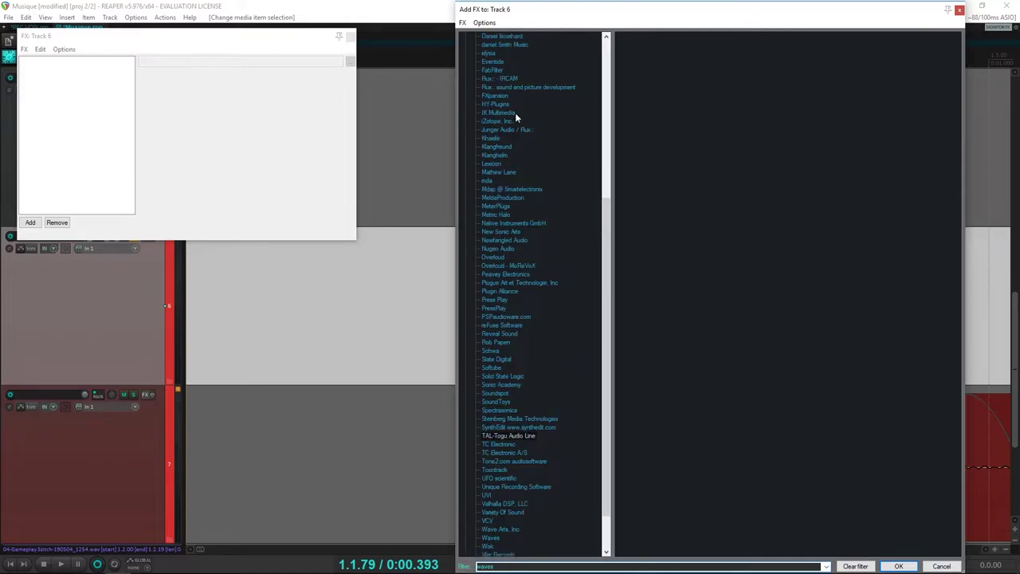
scroll(493, 239, down, 12)
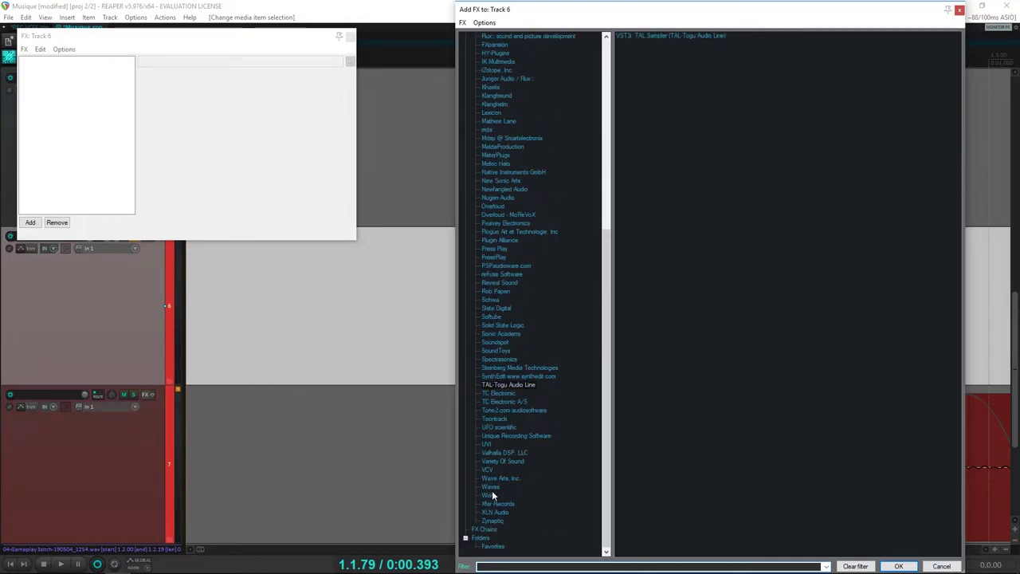
click(492, 487)
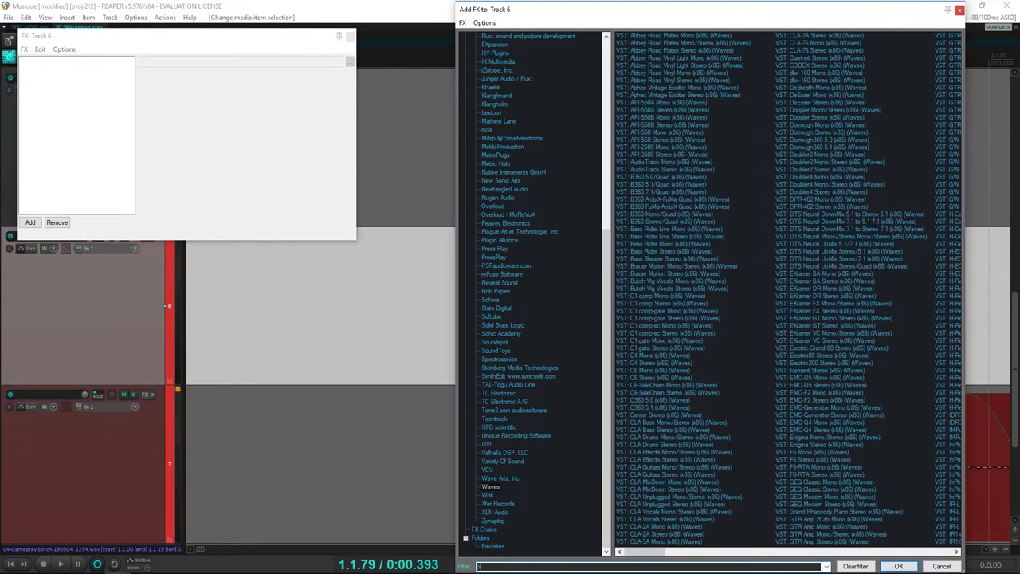
click(479, 566)
text(pitch)
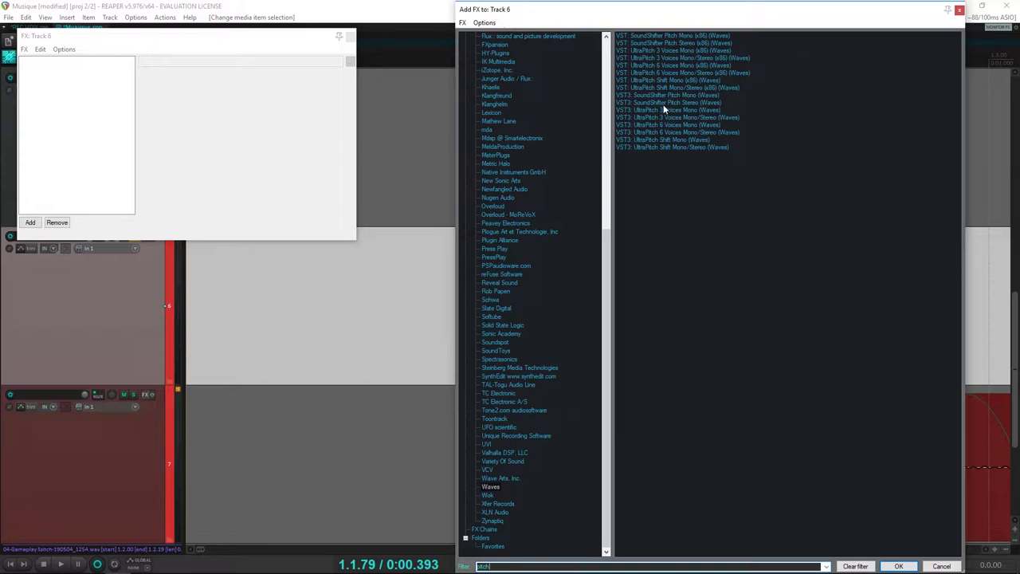
double_click(687, 96)
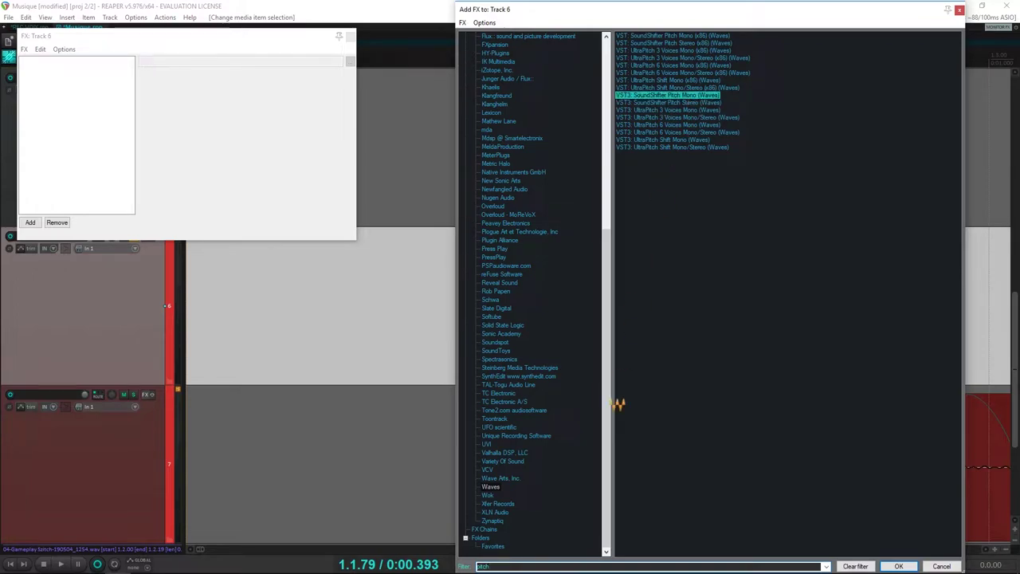
key(Return)
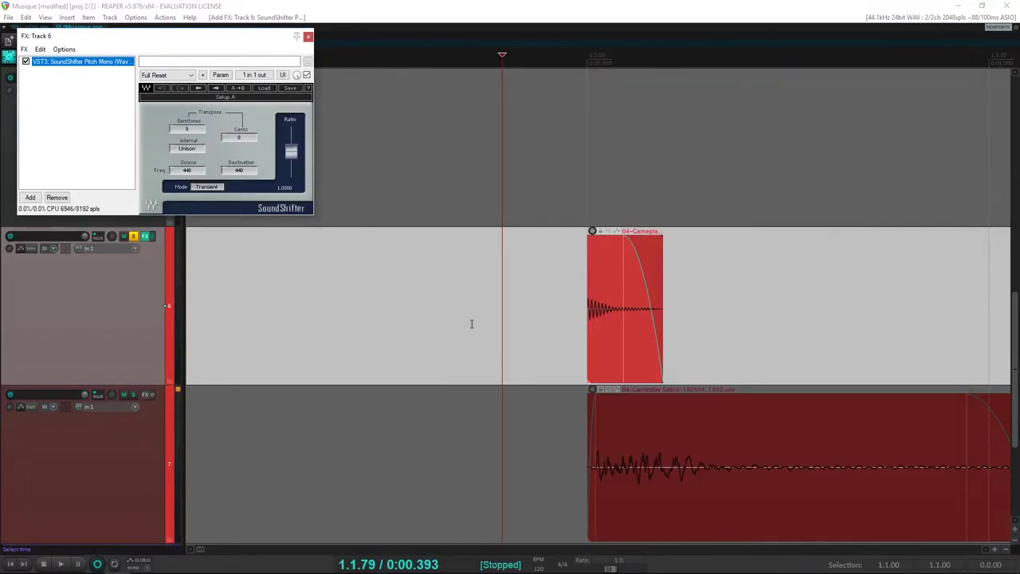
Set SoundShifter's transposition to 12 semitones, with its window moved clear of the track controls, and play the hit
drag(218, 47, 390, 134)
drag(359, 215, 359, 188)
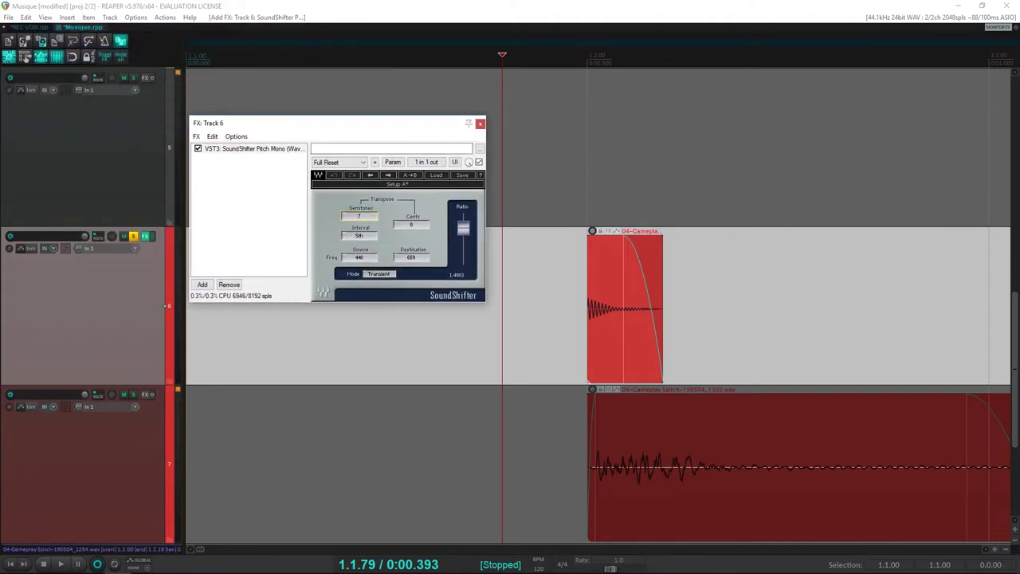
key(space)
key(space)
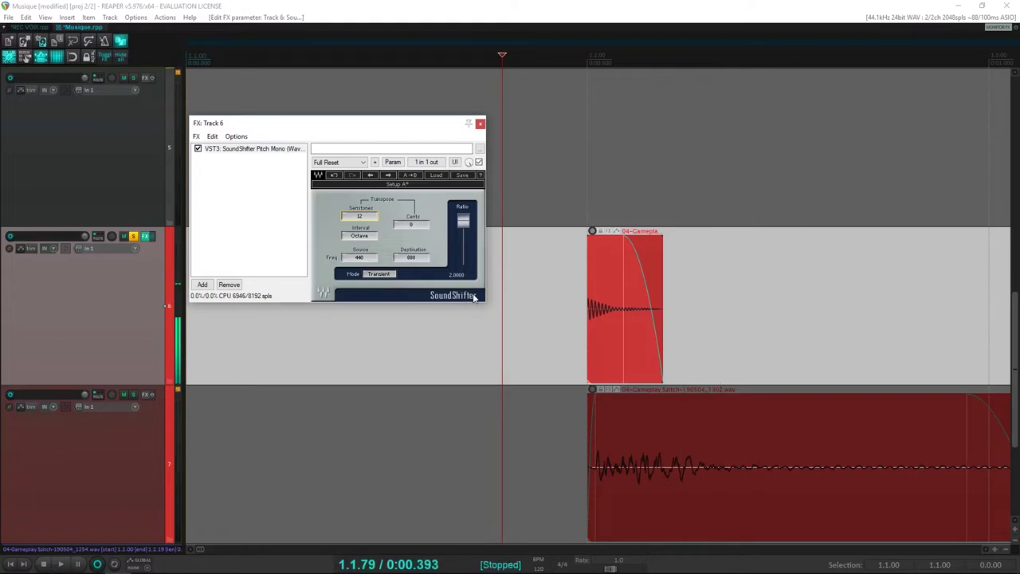
Audition the octave-up hit on track 6 repeatedly to judge the SoundShifter transposition
key(space)
key(space)
key(space)
key(space)
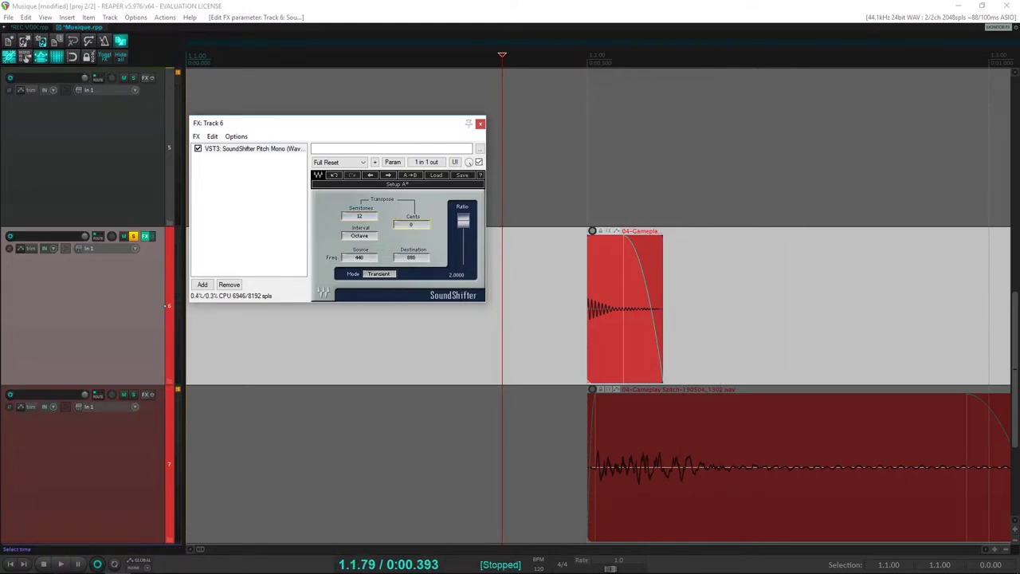
key(space)
key(space)
key(space)
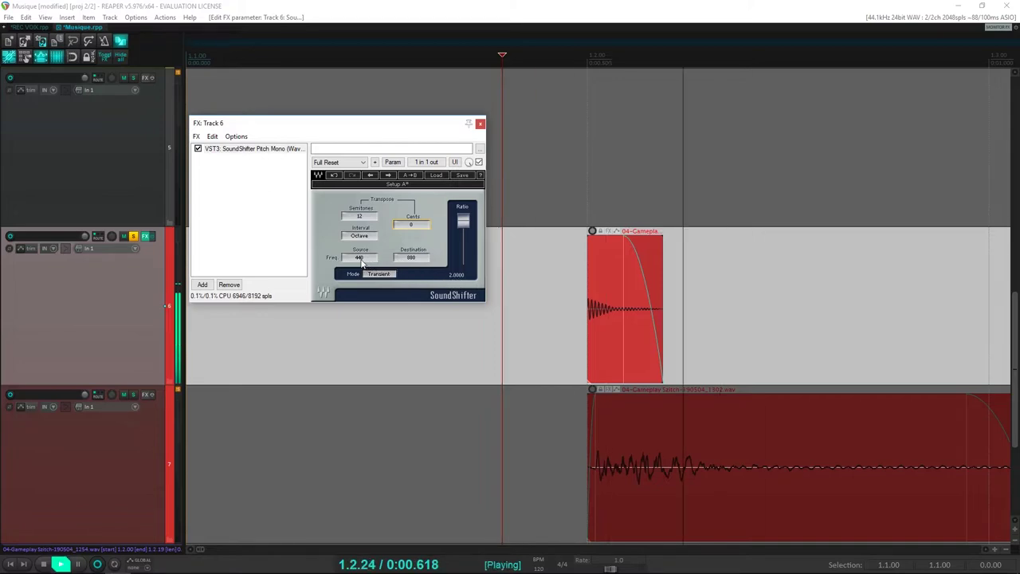
key(space)
key(space)
key(space)
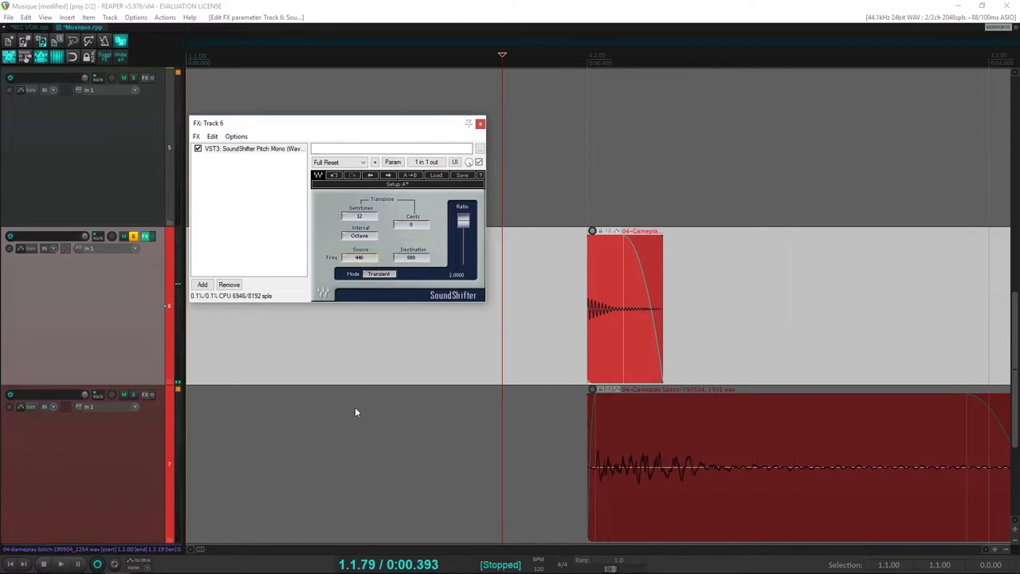
Compare SoundShifter's Smooth, Punch and Transient modes on track 6 by playing the hit in each
key(space)
key(space)
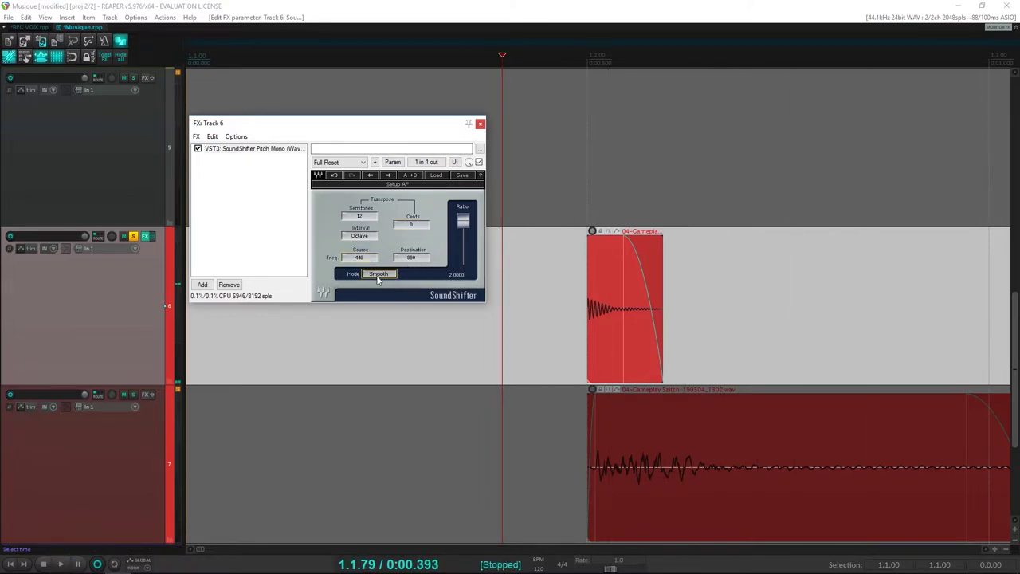
key(space)
key(space)
click(378, 274)
key(space)
key(space)
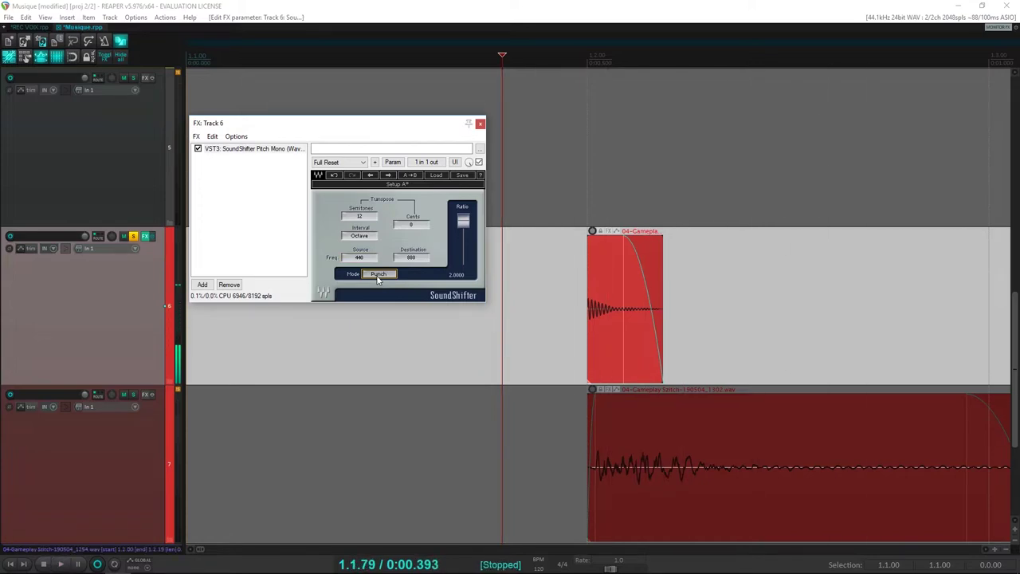
key(space)
key(space)
click(378, 275)
key(space)
key(space)
key(space)
key(space)
Solo track 7 alongside track 6, play both layers and place the edit cursor at 1.1.98
click(135, 395)
key(space)
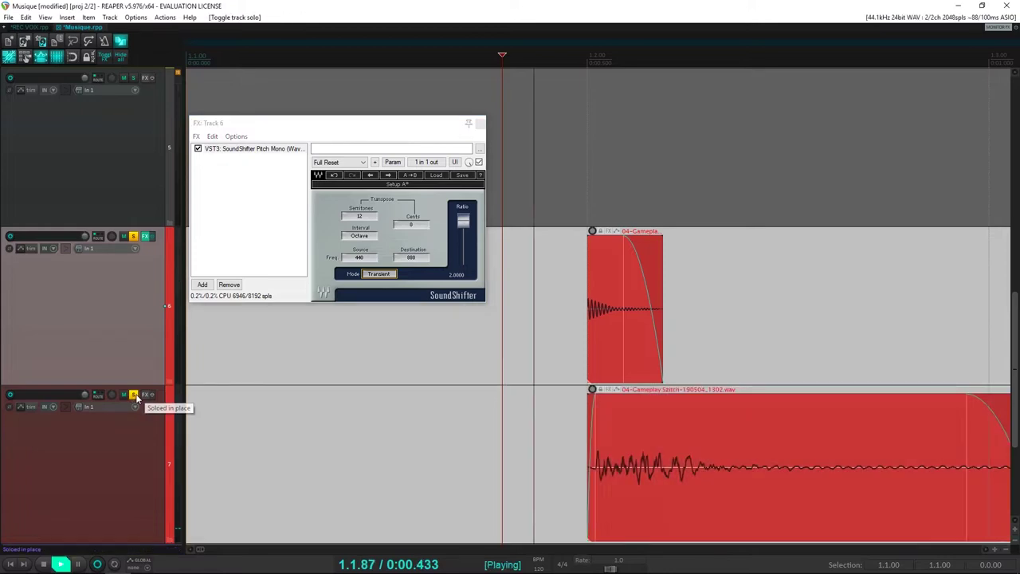
key(space)
key(space)
key(space)
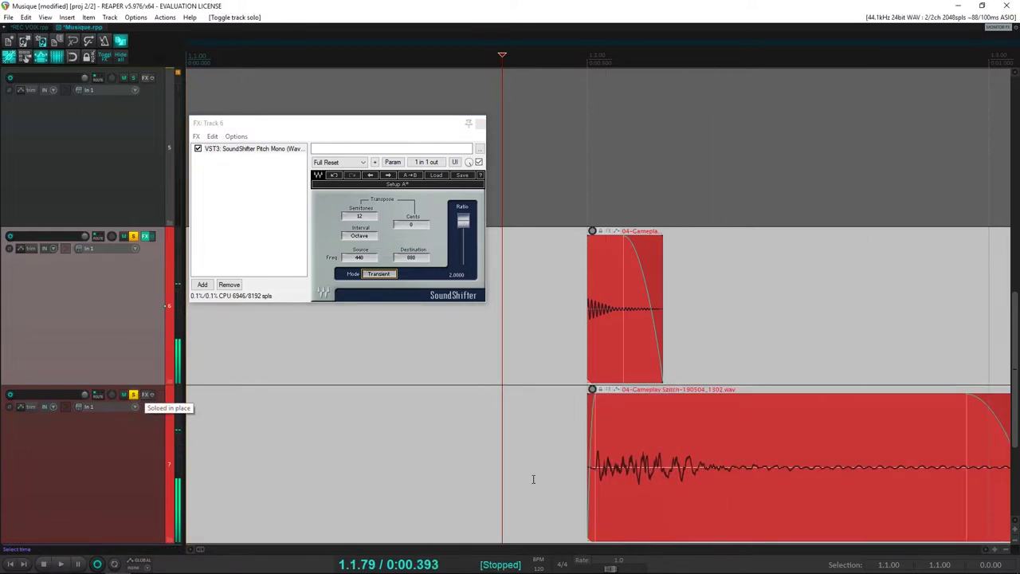
click(582, 412)
key(space)
scroll(656, 455, up, 5)
key(space)
scroll(714, 455, down, 2)
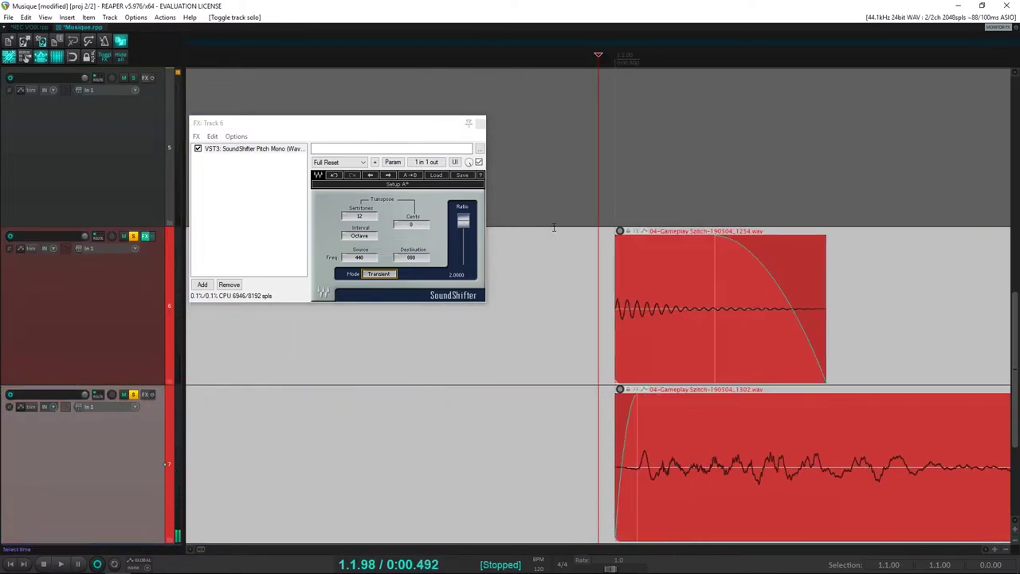
Replace SoundShifter on track 6 with the Cockos ReaPitch effect, filtering all plug-ins by "reap"
click(255, 191)
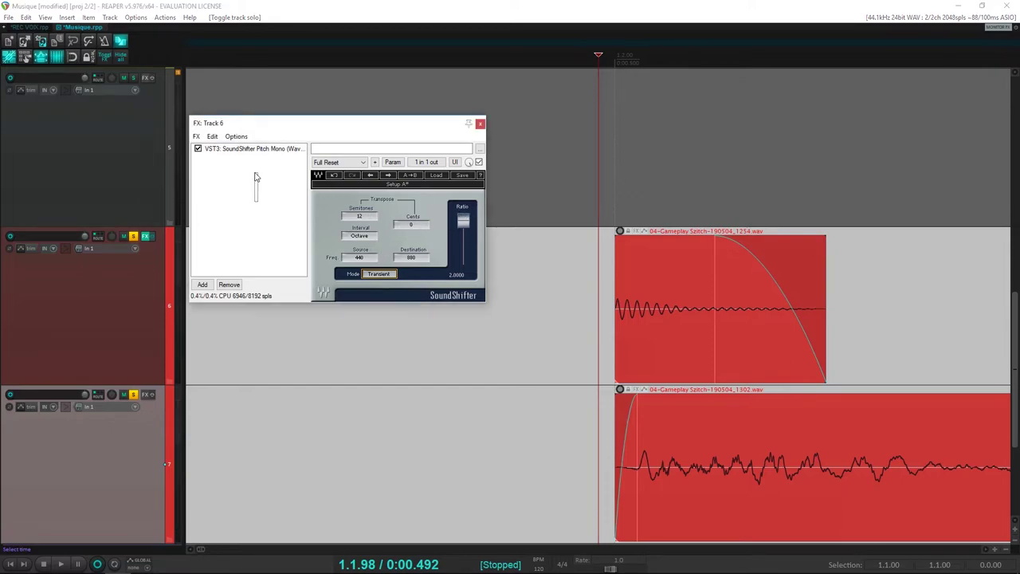
key(Delete)
double_click(257, 187)
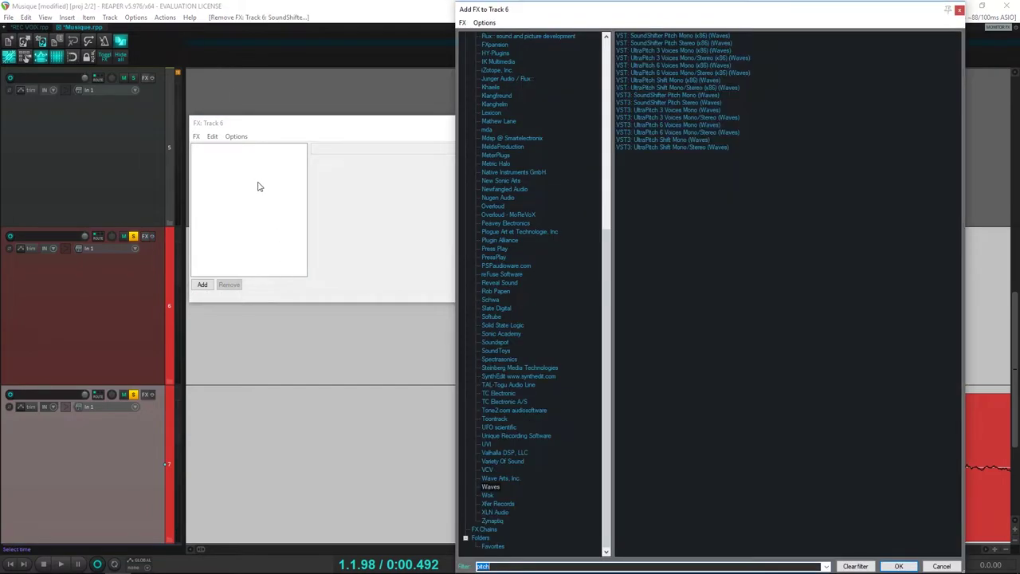
scroll(473, 189, up, 12)
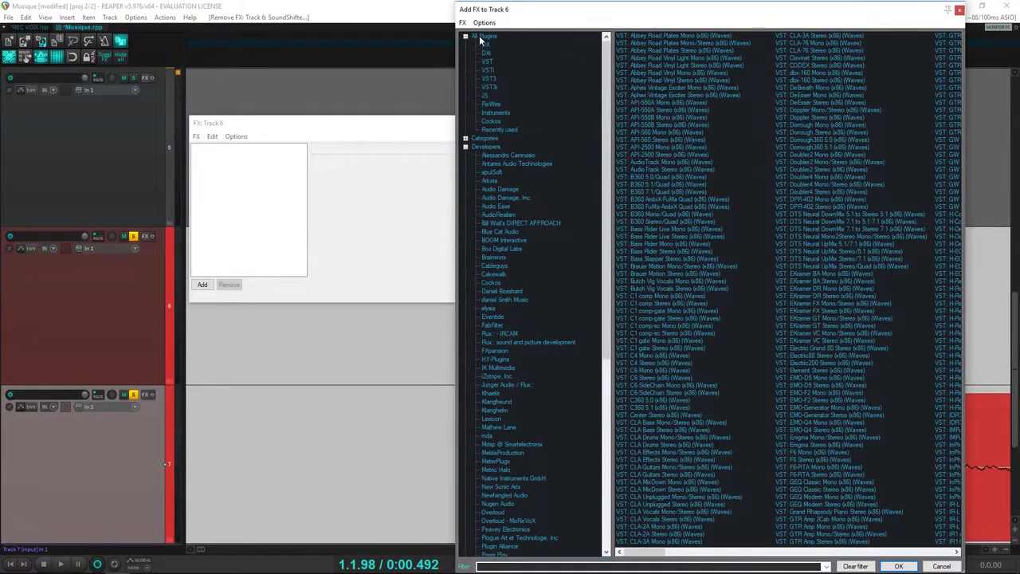
click(492, 565)
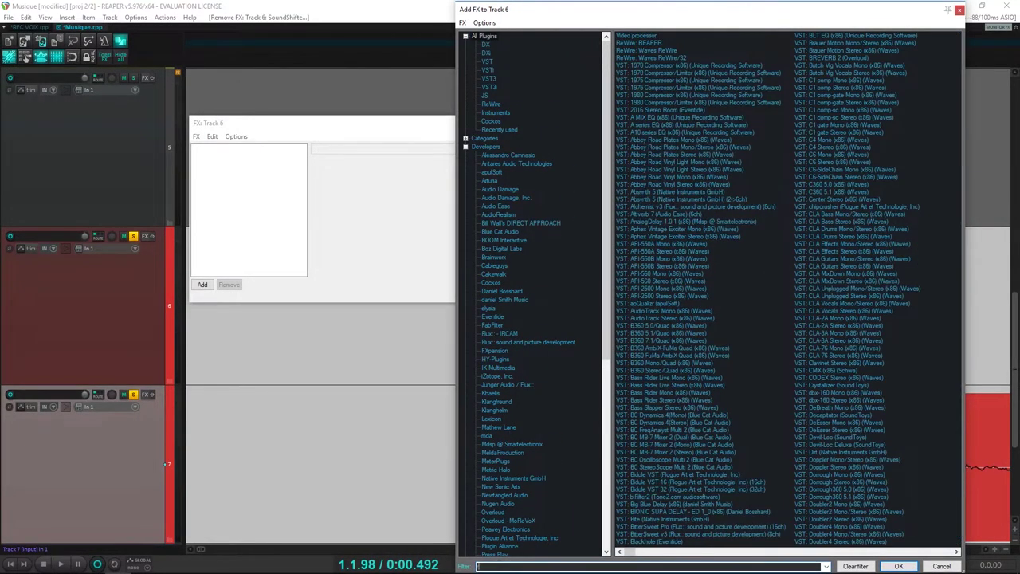
text(reap)
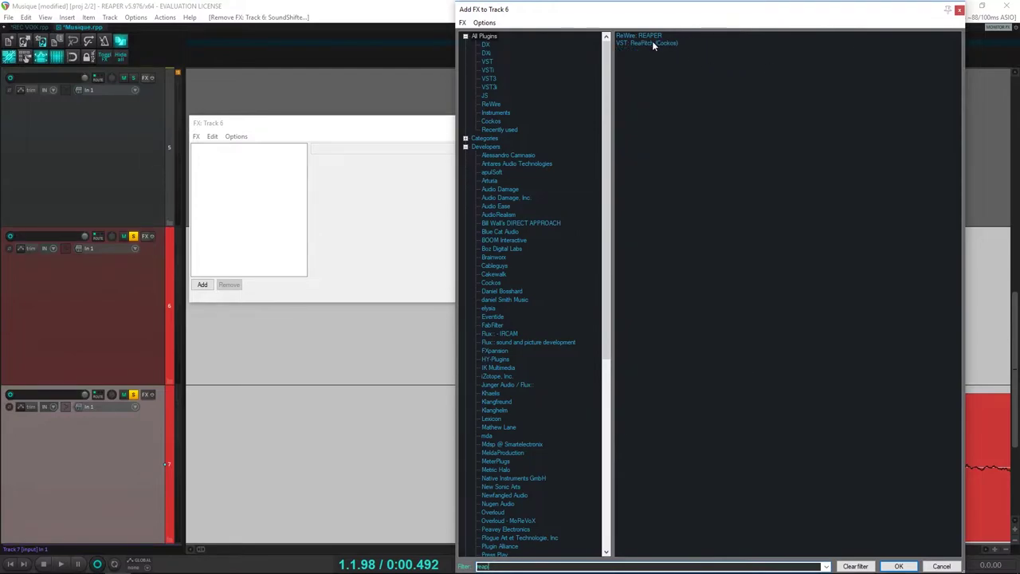
double_click(661, 45)
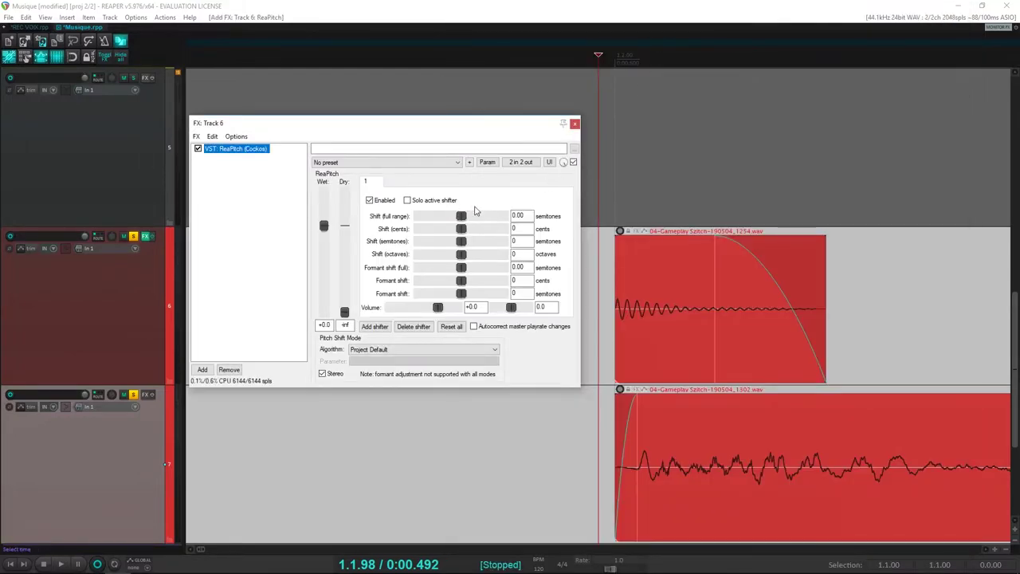
Try a full-range shift of 24 semitones in ReaPitch and play track 6 without track 7
drag(465, 215, 538, 230)
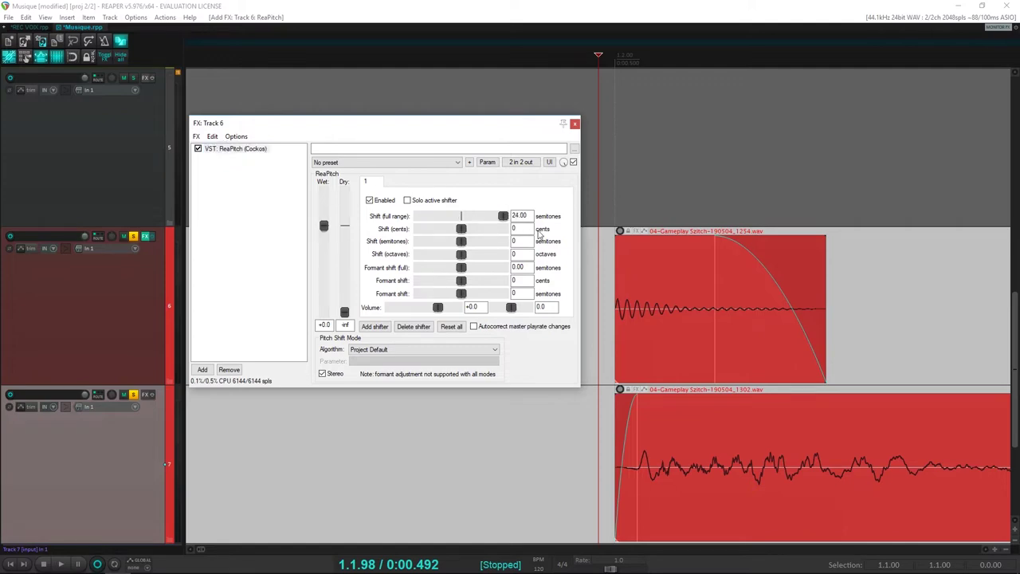
key(space)
key(space)
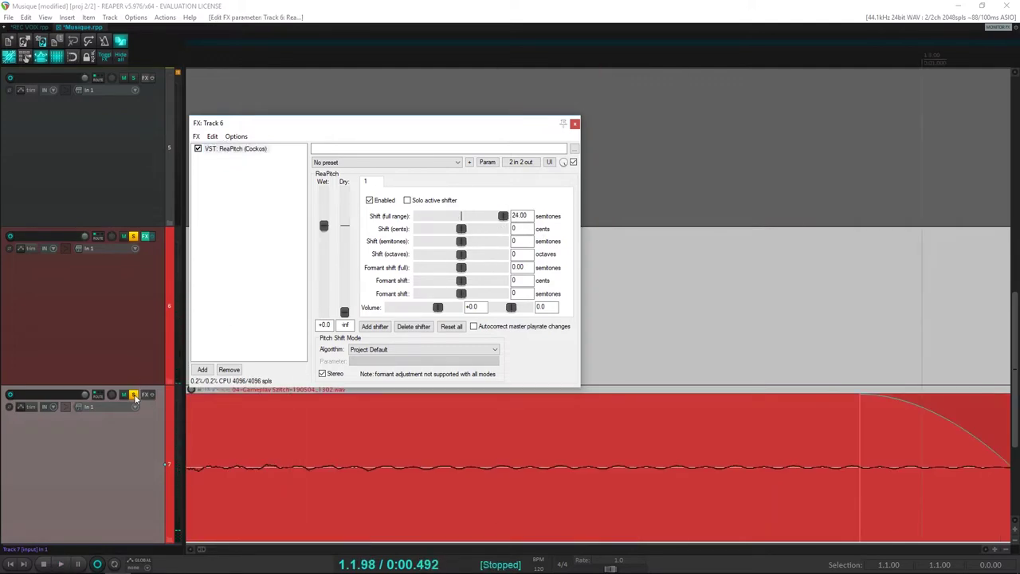
click(134, 394)
scroll(917, 239, down, 3)
key(space)
key(space)
key(space)
key(space)
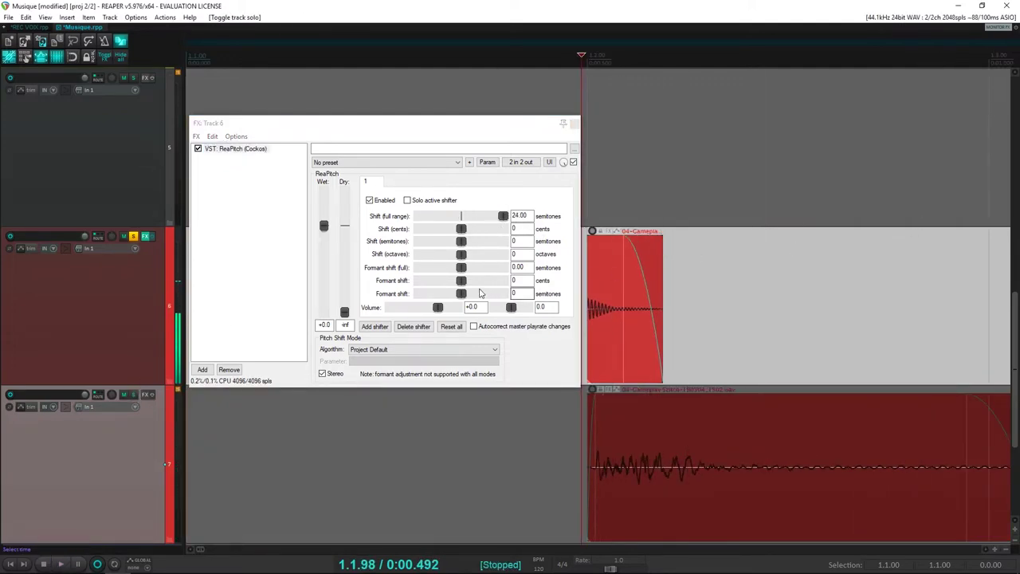
Try a full formant shift of 24 semitones in ReaPitch and play the hit
drag(463, 268, 501, 268)
key(space)
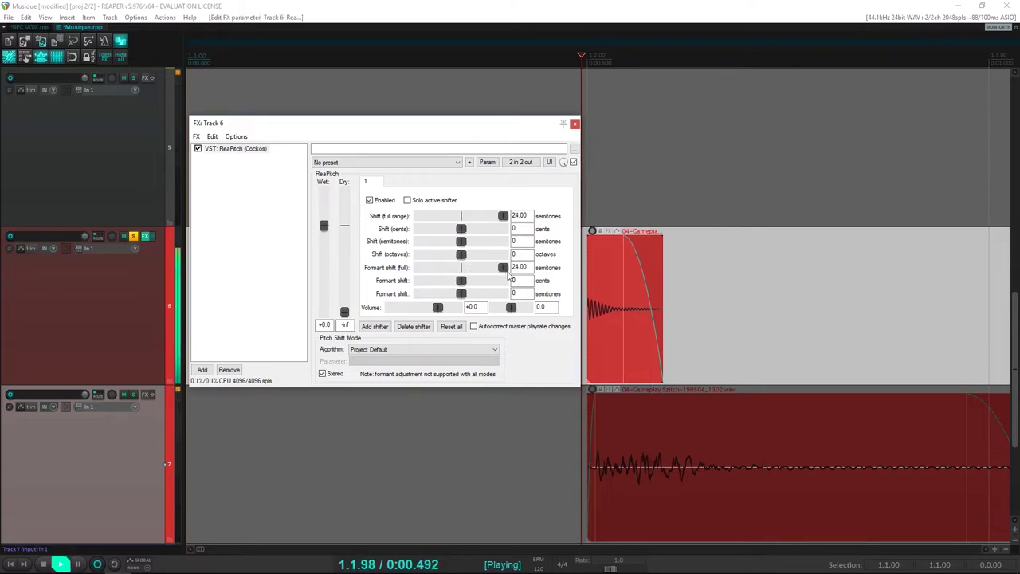
key(space)
key(space)
key(space)
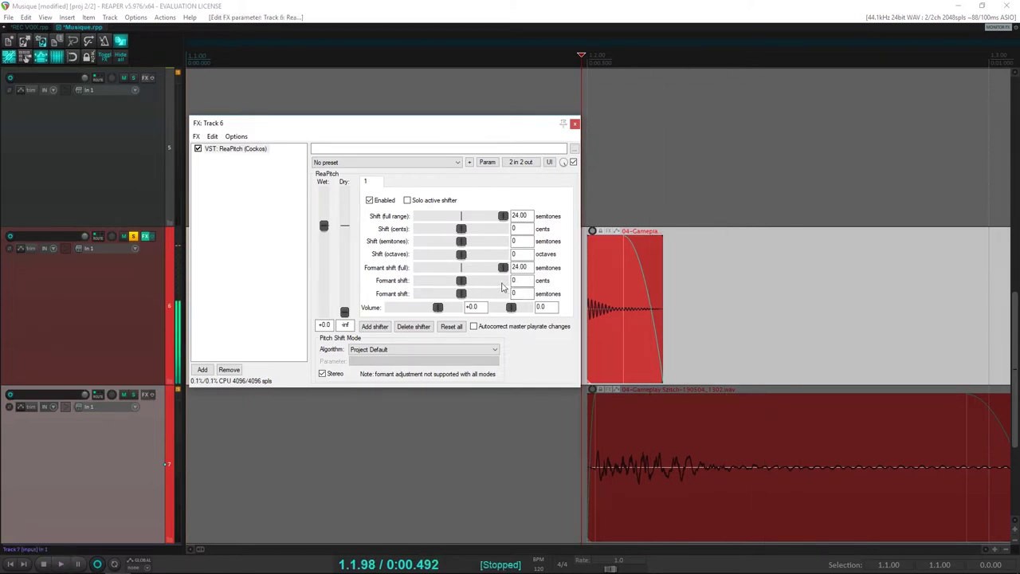
key(space)
Set ReaPitch's full formant shift to 16.08 semitones and its full-range shift to 14.54 semitones, playing the hit while adjusting
mouse_move(489, 270)
mouse_down()
mouse_move(477, 270)
mouse_move(528, 273)
mouse_move(490, 270)
mouse_up()
key(space)
key(space)
key(space)
key(space)
key(space)
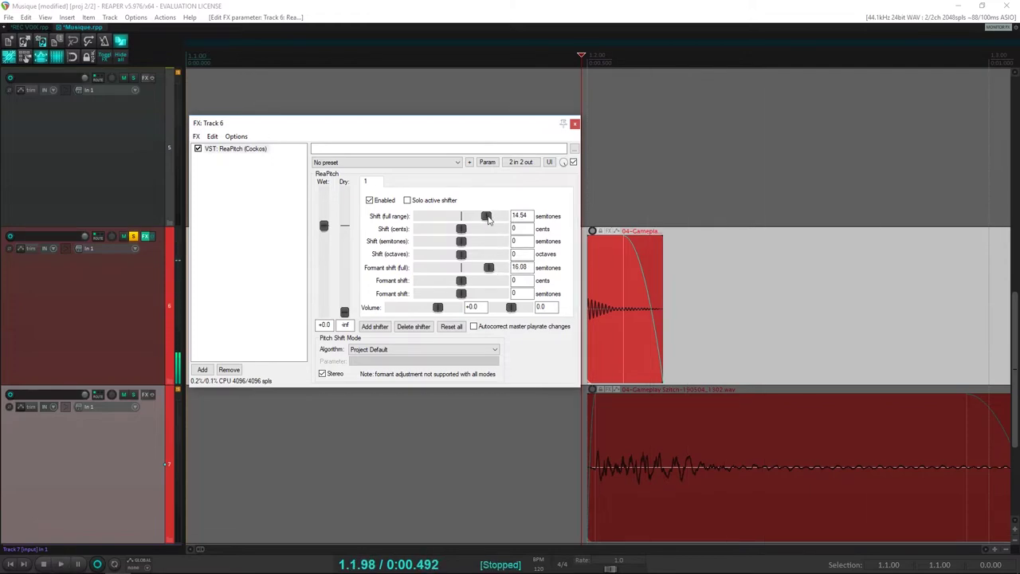
key(space)
key(space)
Solo track 7 again alongside track 6 and play both layers from 1.1.98
click(132, 394)
key(space)
key(space)
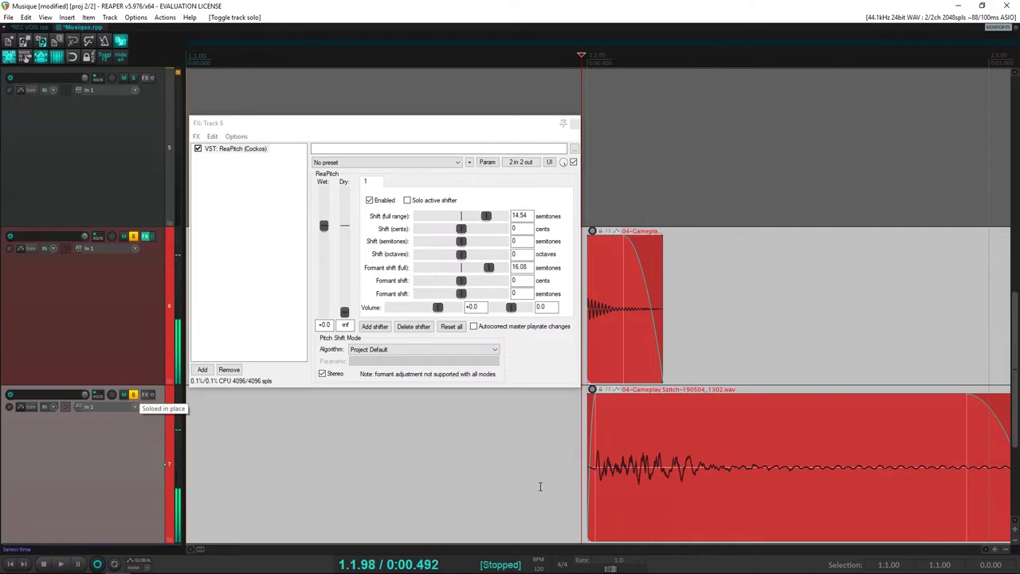
Place the edit cursor at the clips' start at 1.2.00, remove the track 7 clip's fade-in and play both layers
click(592, 440)
scroll(712, 469, up, 5)
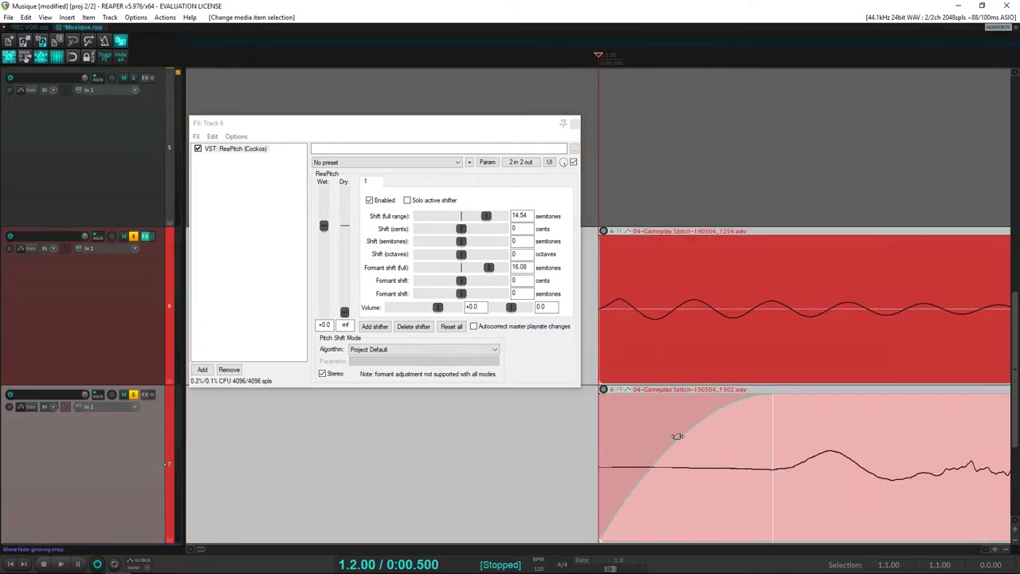
drag(677, 436, 405, 474)
key(space)
scroll(594, 463, down, 3)
key(space)
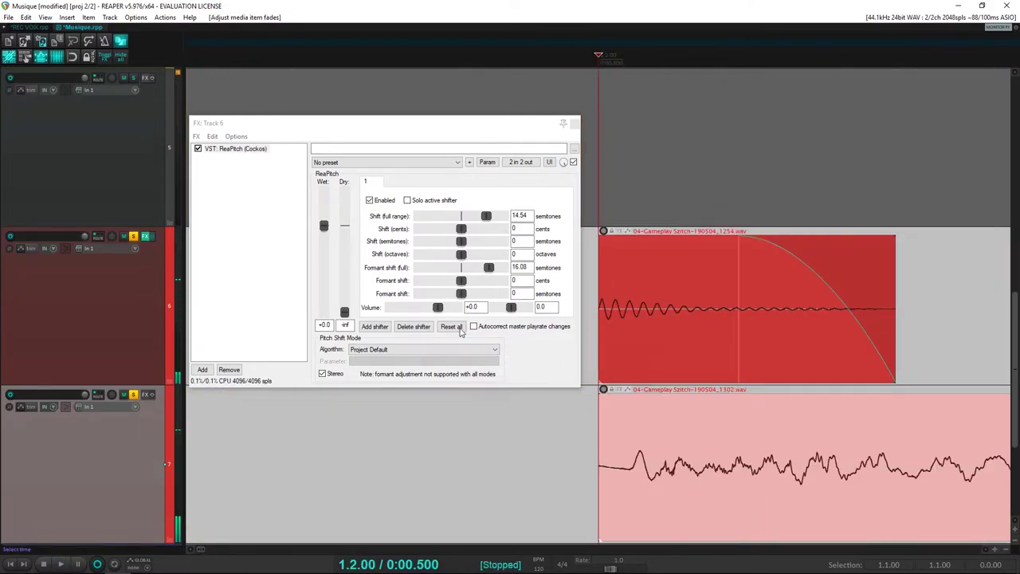
Unsolo track 6, slip the audio inside the track 7 clip earlier towards its attack and play it
click(133, 236)
scroll(594, 471, up, 3)
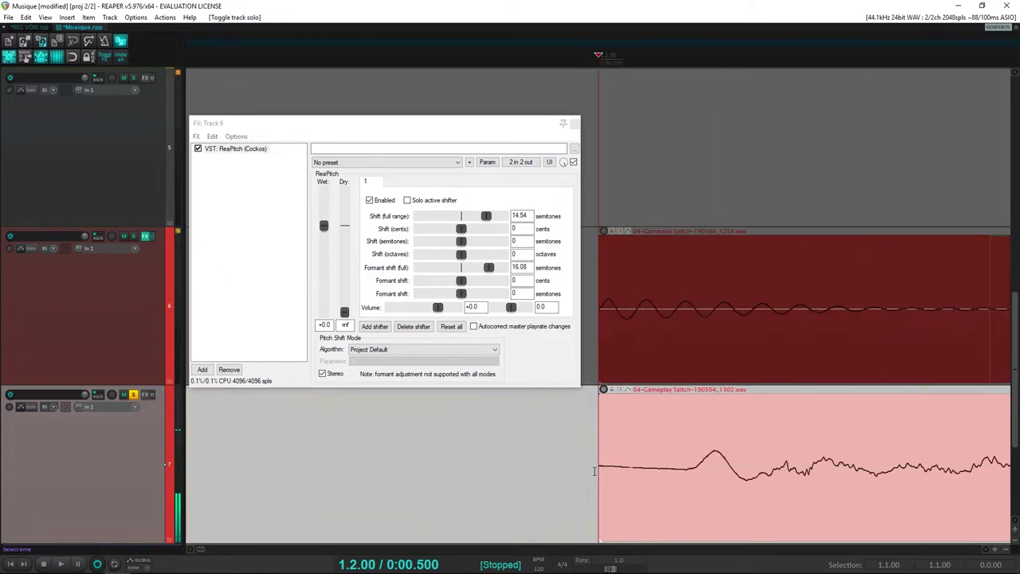
scroll(718, 483, up, 5)
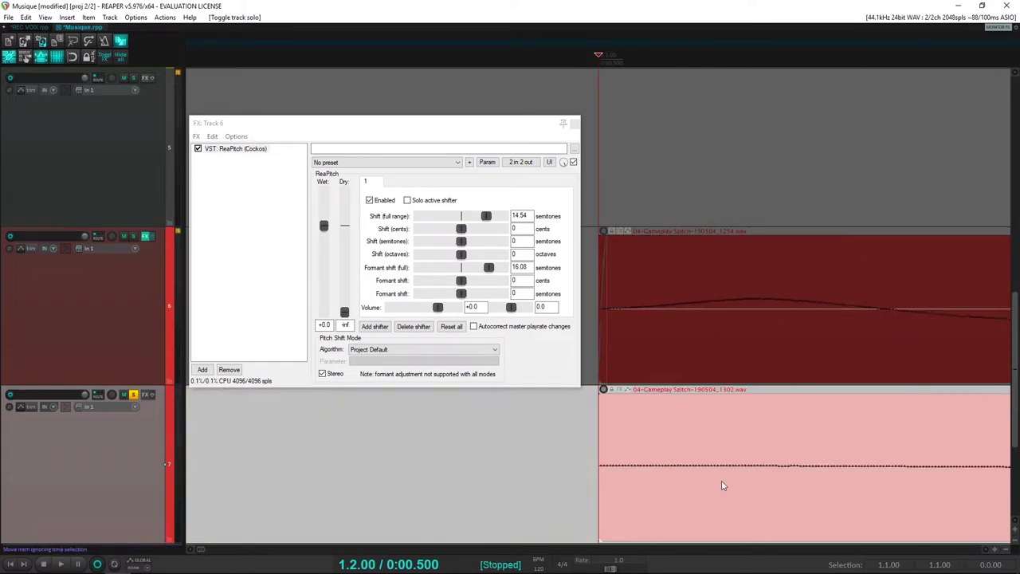
scroll(722, 482, down, 4)
drag(751, 486, 611, 478)
key(space)
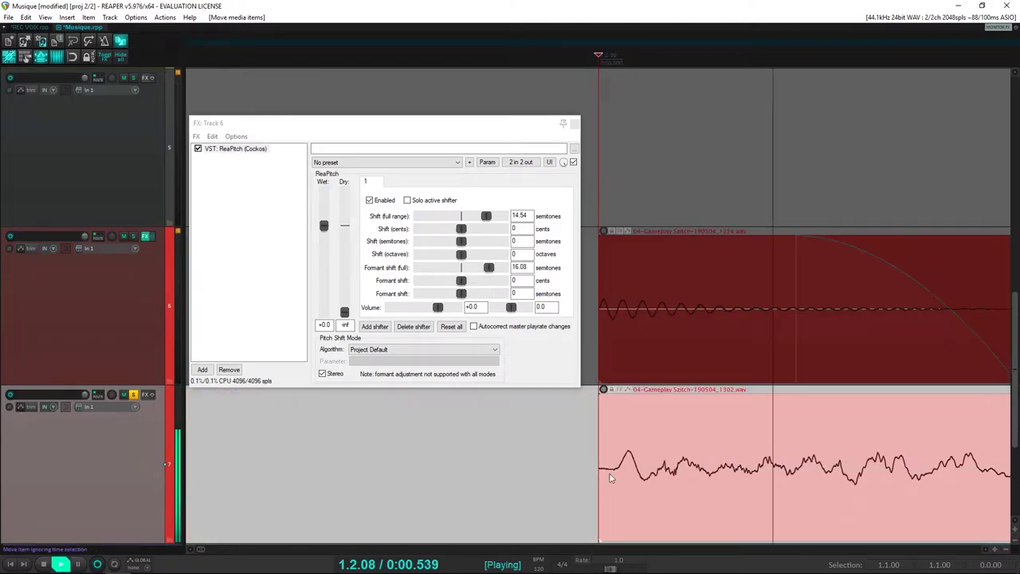
key(space)
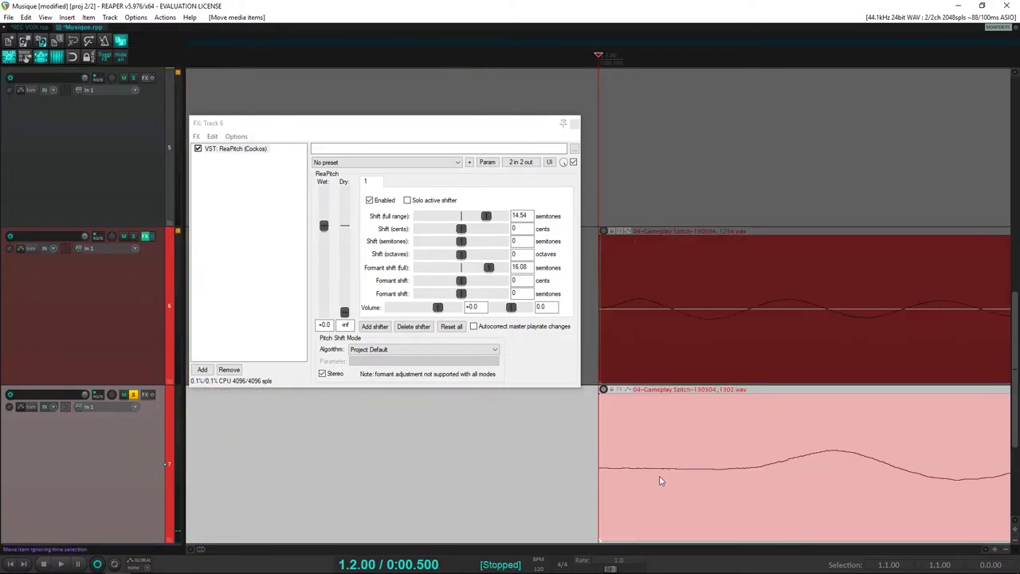
Slip the track 7 audio further so its attack begins at the clip's start, and play it again
drag(727, 469, 626, 486)
key(space)
key(space)
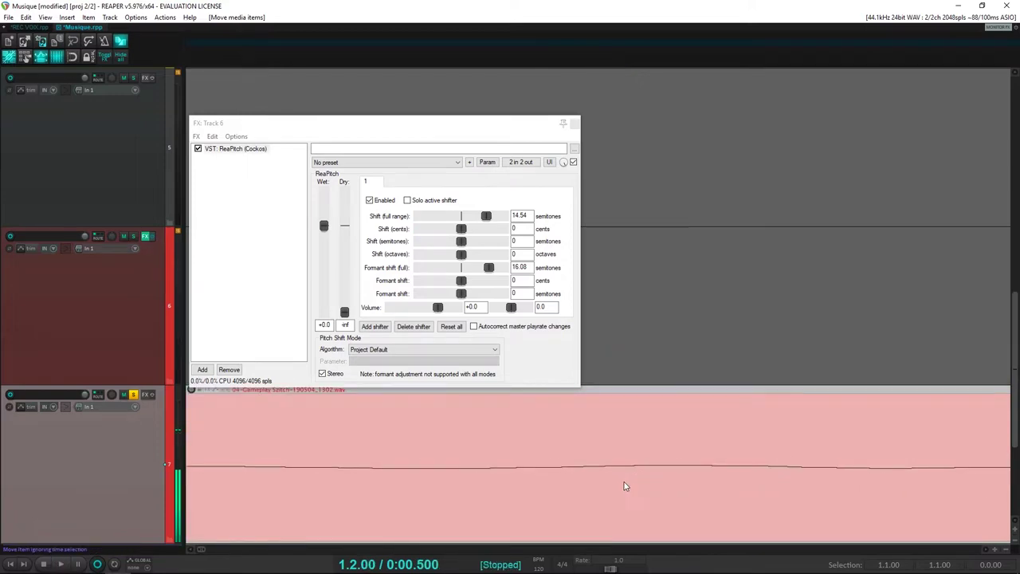
key(space)
key(space)
scroll(626, 484, up, 6)
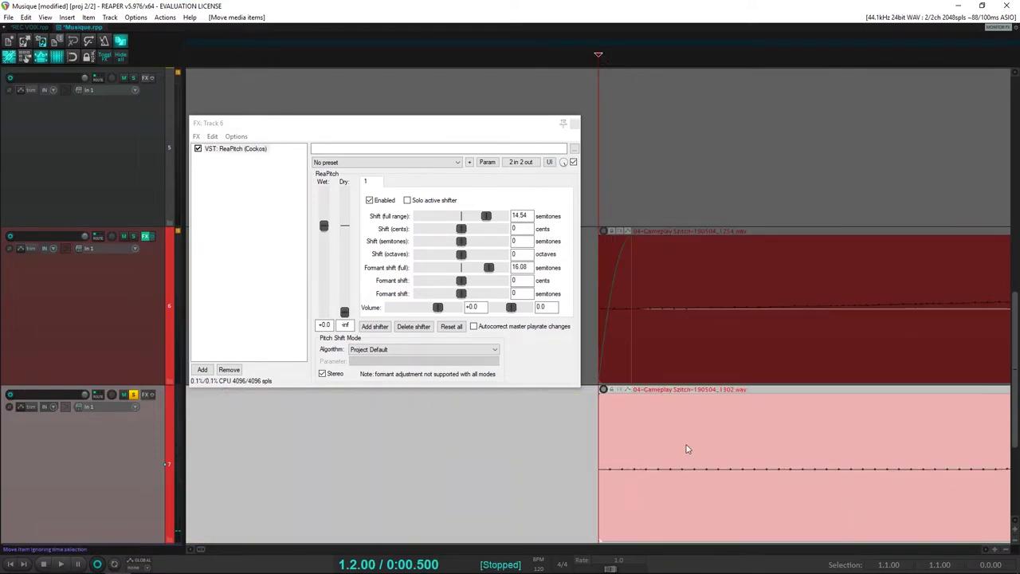
Solo track 6 again, play both layers together from 1.2.00 and close track 6's effects window
click(134, 237)
key(space)
key(space)
key(space)
key(space)
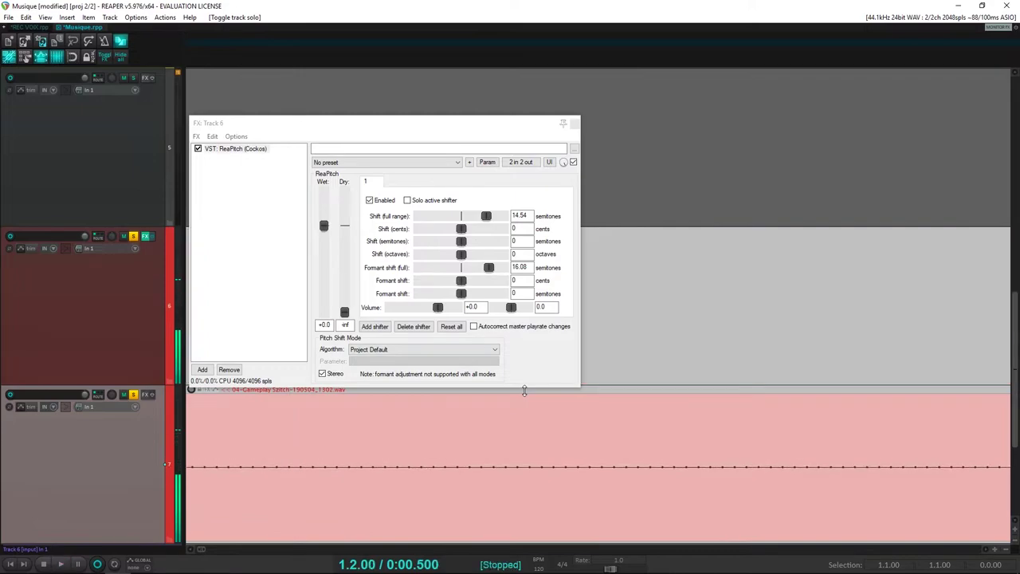
scroll(629, 462, down, 7)
key(space)
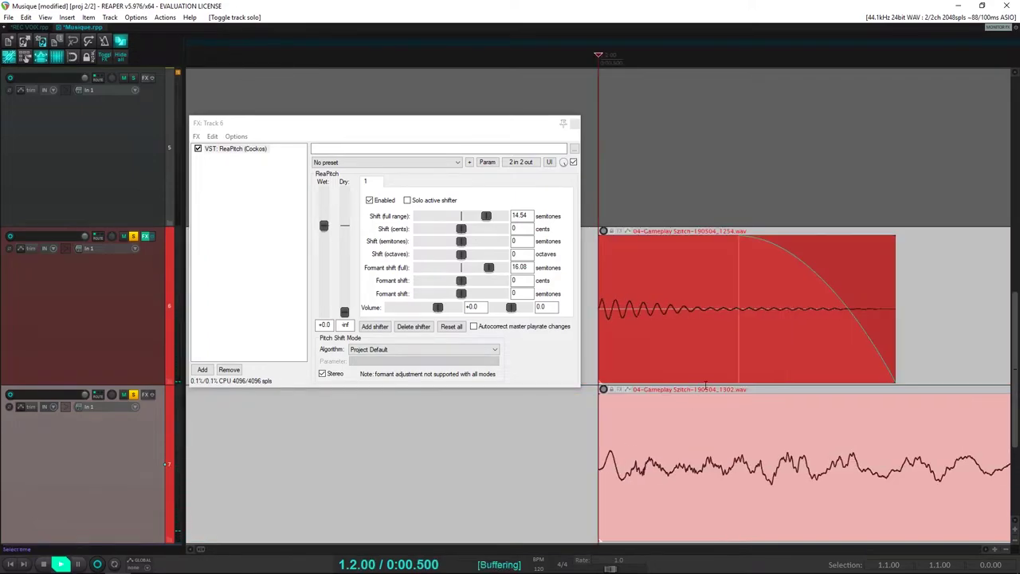
key(space)
scroll(772, 349, down, 4)
click(574, 125)
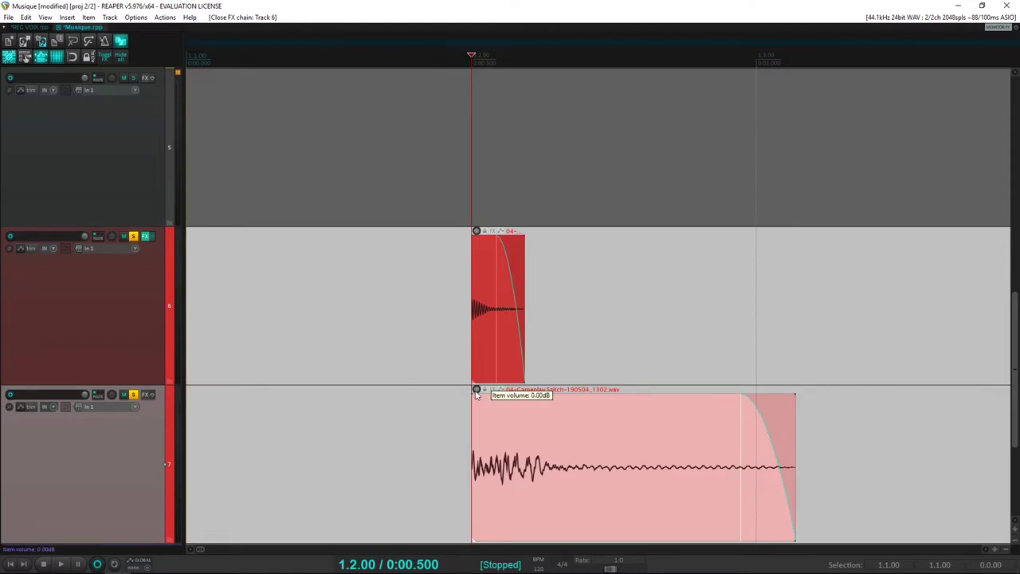
key(space)
key(space)
key(space)
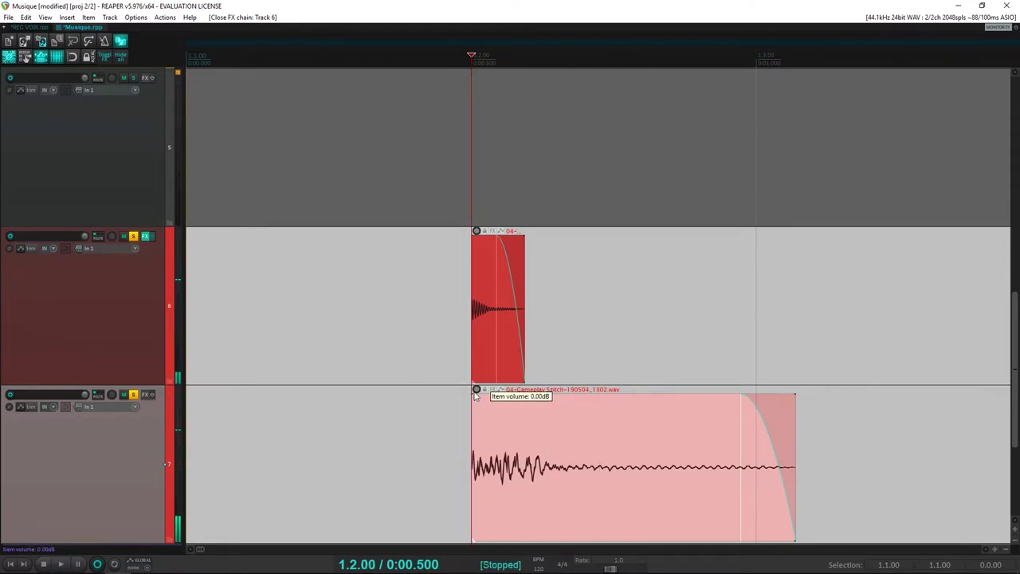
Try raising the track 6 clip's volume above 0 dB and play both layers
drag(476, 231, 478, 170)
key(space)
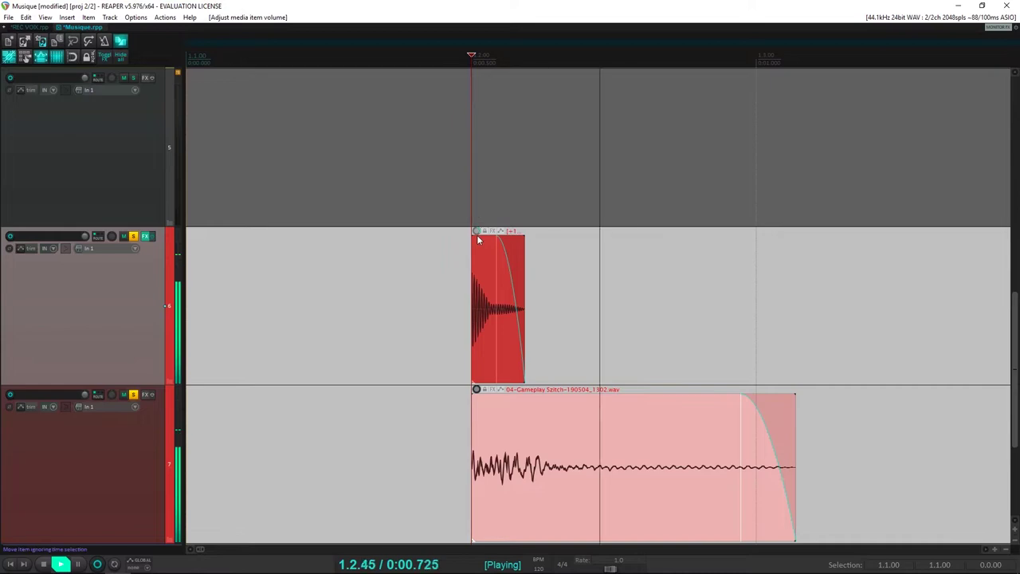
key(space)
Lower the track 6 clip's volume to -12.1 dB, playing both layers after each adjustment
drag(476, 232, 467, 282)
key(space)
key(space)
mouse_move(478, 241)
mouse_down()
mouse_move(478, 279)
mouse_move(477, 252)
mouse_up()
key(space)
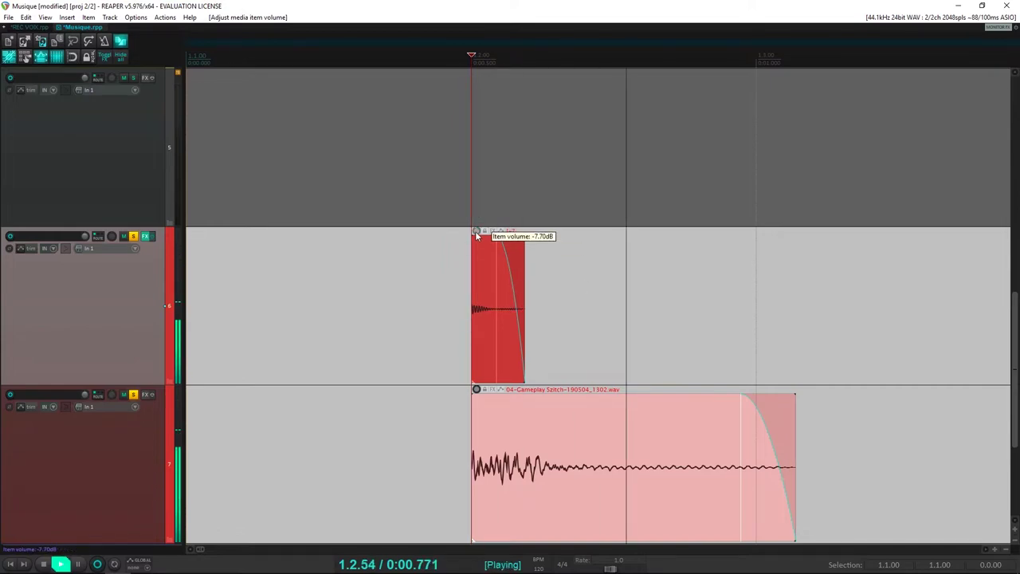
key(space)
key(space)
key(space)
Slip the audio inside the track 6 clip slightly later to align it with track 7, and play both layers
scroll(501, 323, up, 8)
key(space)
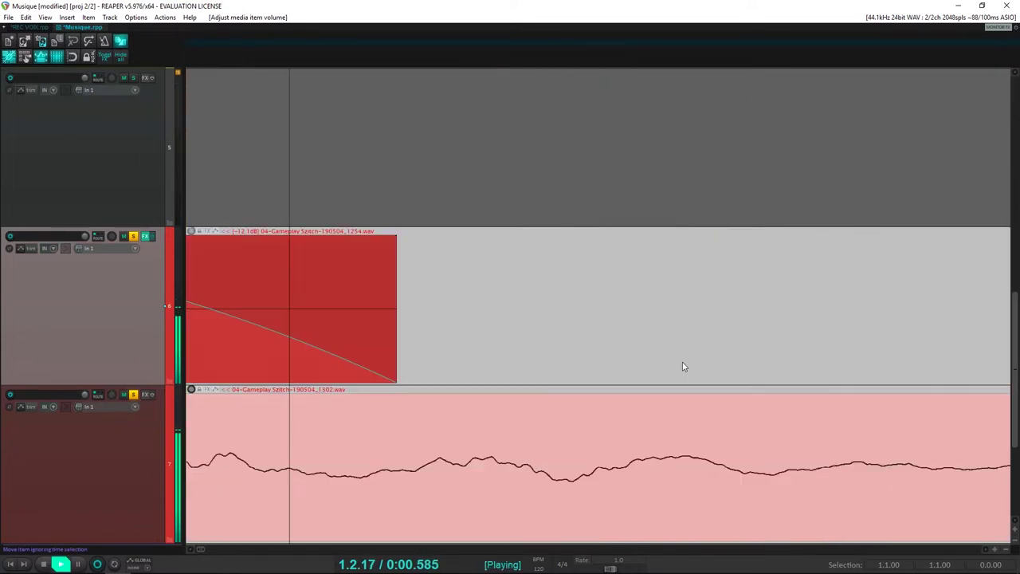
key(space)
scroll(658, 365, down, 2)
scroll(663, 327, up, 5)
drag(662, 323, 697, 323)
key(space)
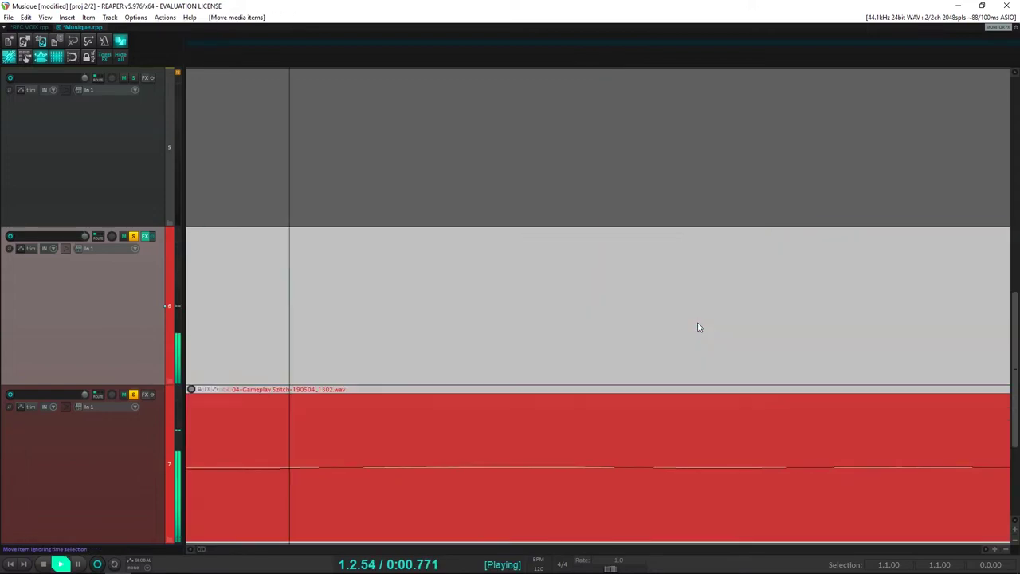
key(space)
scroll(697, 325, down, 3)
key(space)
key(space)
Place the edit cursor just after the start of the track 6 clip, at 0:00.501
scroll(622, 336, down, 5)
click(607, 330)
scroll(608, 330, up, 6)
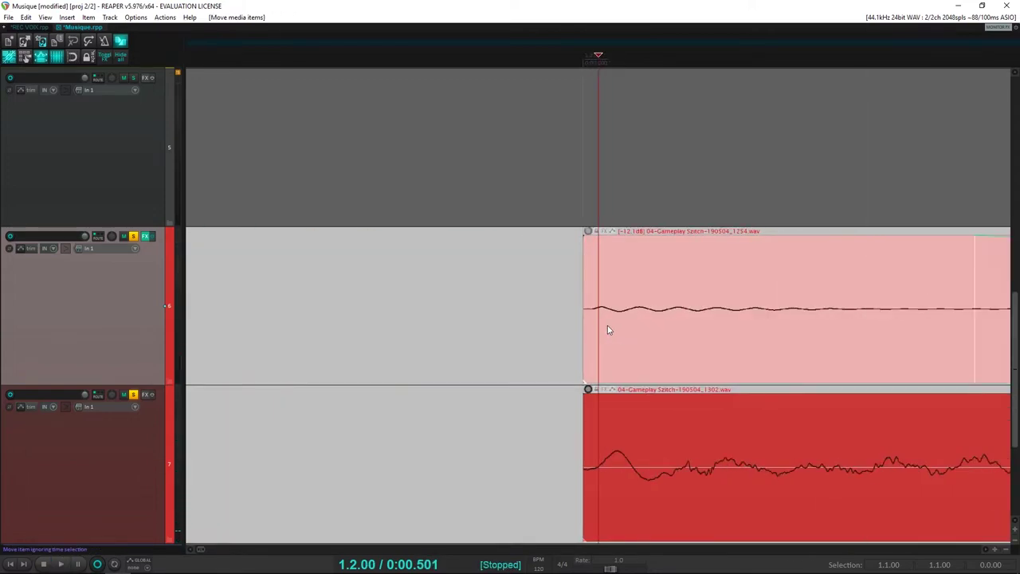
Undo the audio slip inside the track 6 clip to restore its earlier waveform offset
scroll(643, 343, down, 2)
scroll(642, 344, down, 3)
mouse_move(626, 348)
mouse_down()
mouse_move(639, 350)
mouse_move(633, 358)
mouse_up()
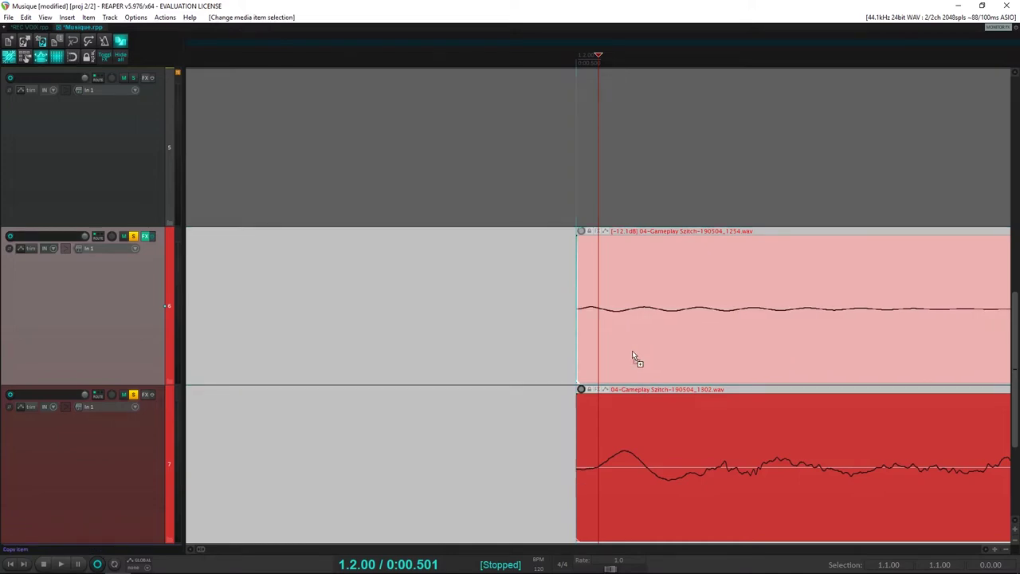
key(ctrl+z)
click(619, 445)
scroll(622, 452, up, 4)
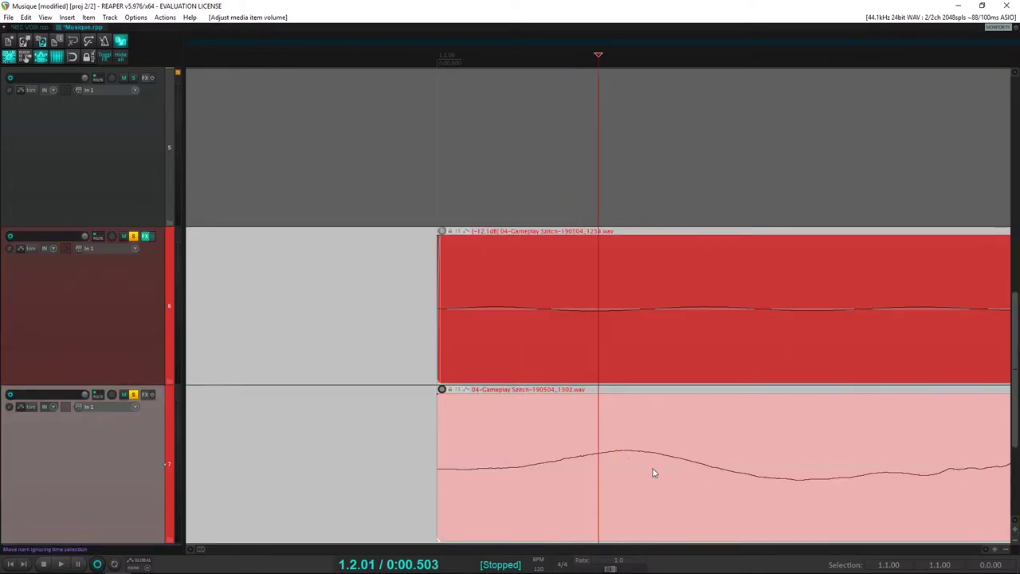
key(ctrl+z)
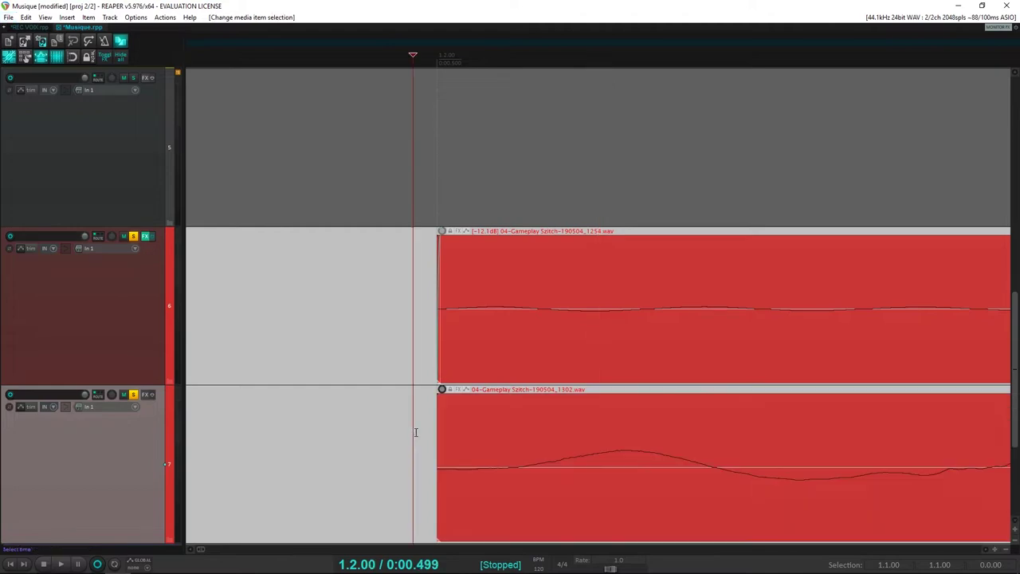
key(ctrl+z)
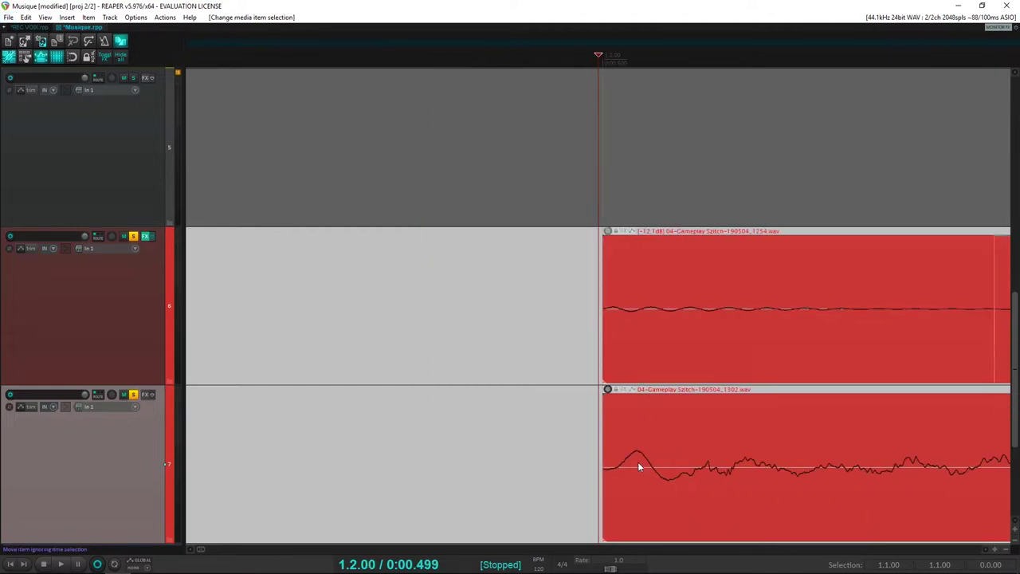
Move the track 6 clip slightly later so its first waveform peak lines up with the first peak on track 7
click(621, 319)
scroll(622, 331, up, 4)
scroll(624, 333, down, 2)
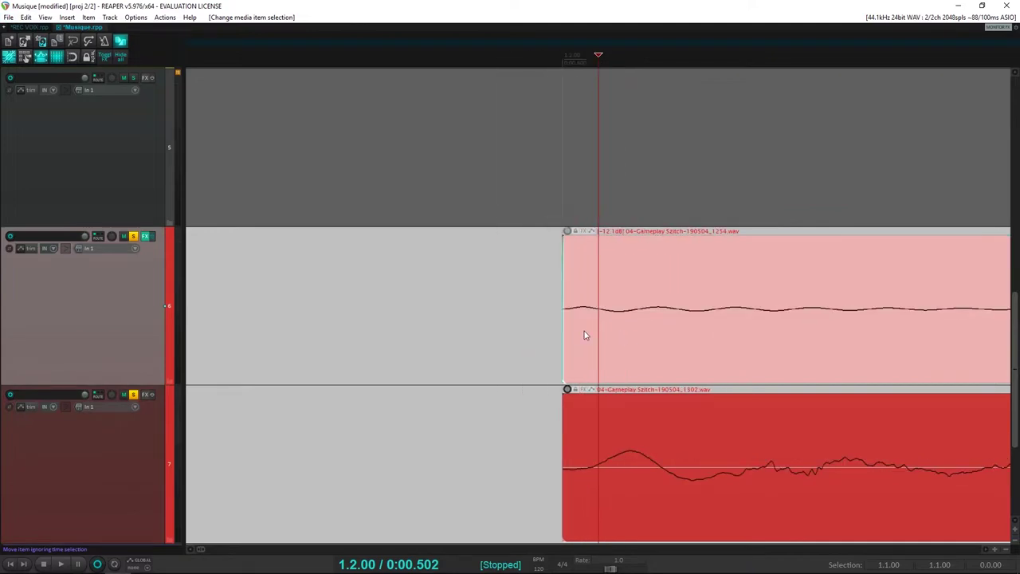
drag(583, 331, 662, 357)
scroll(620, 345, up, 4)
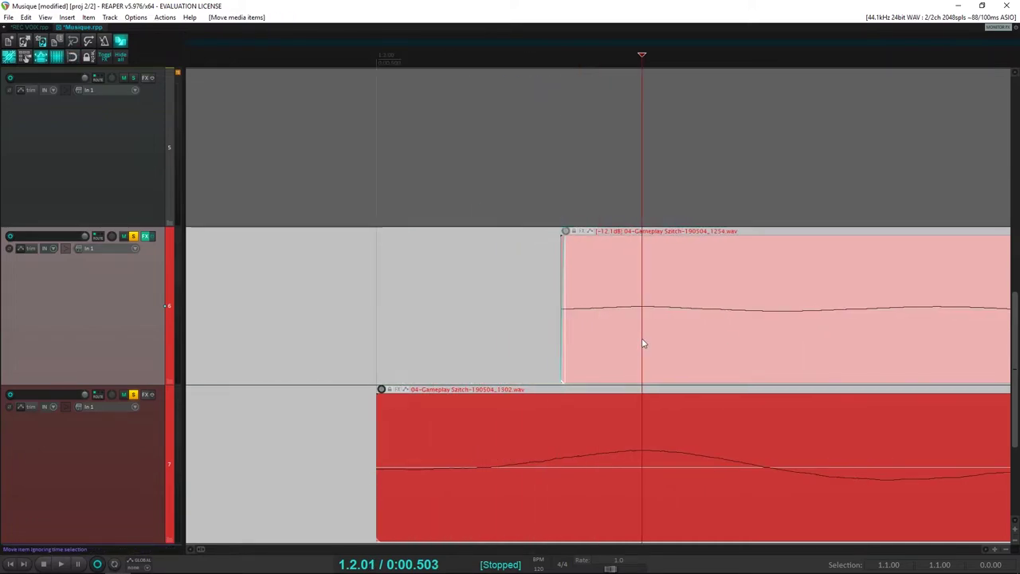
scroll(644, 344, down, 5)
scroll(610, 349, down, 3)
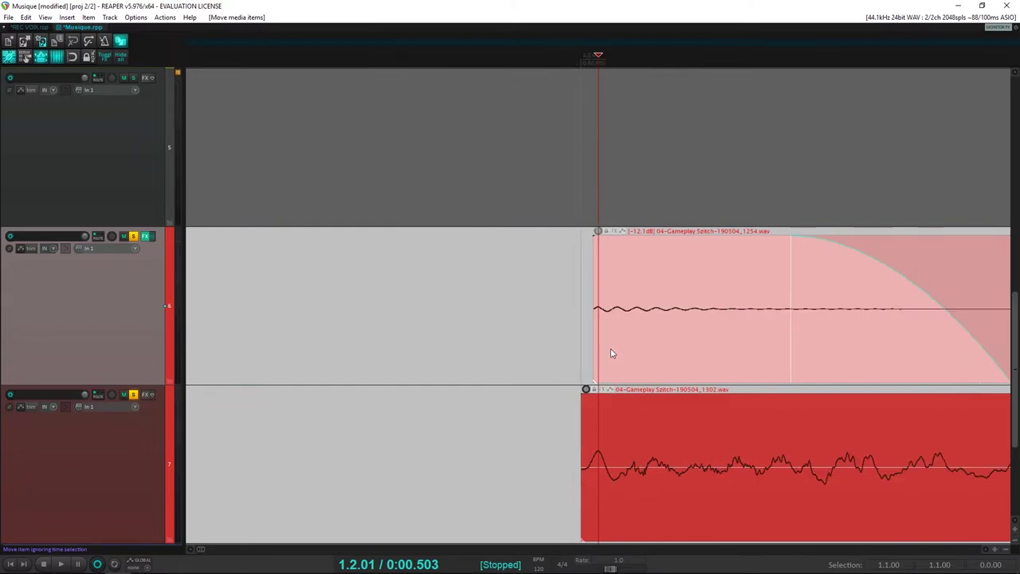
Place the edit cursor before both clips at 0:00.416 and play the two layers together several times
key(space)
key(space)
scroll(464, 313, down, 4)
click(460, 312)
key(space)
scroll(460, 312, down, 4)
key(space)
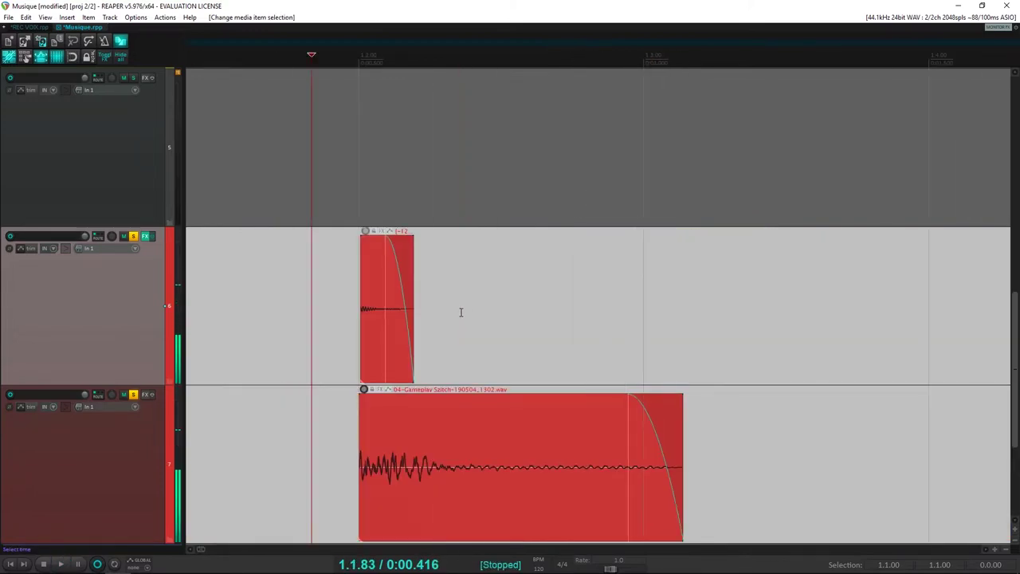
key(space)
key(space)
key(space)
key(space)
key(space)
key(space)
Compare track 7 alone against both layers by turning track 6's solo off and on between playbacks
click(134, 237)
key(space)
click(134, 237)
key(space)
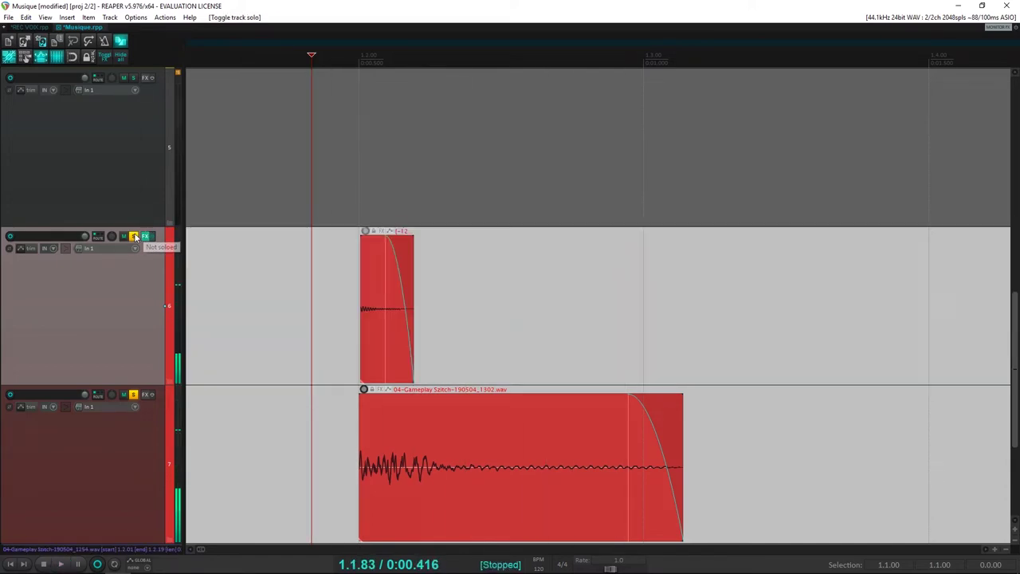
key(space)
key(space)
key(space)
Raise the track 6 clip's volume to -6.2 dB, playing both layers after each adjustment
drag(366, 231, 364, 189)
key(space)
key(space)
drag(365, 234, 366, 238)
key(space)
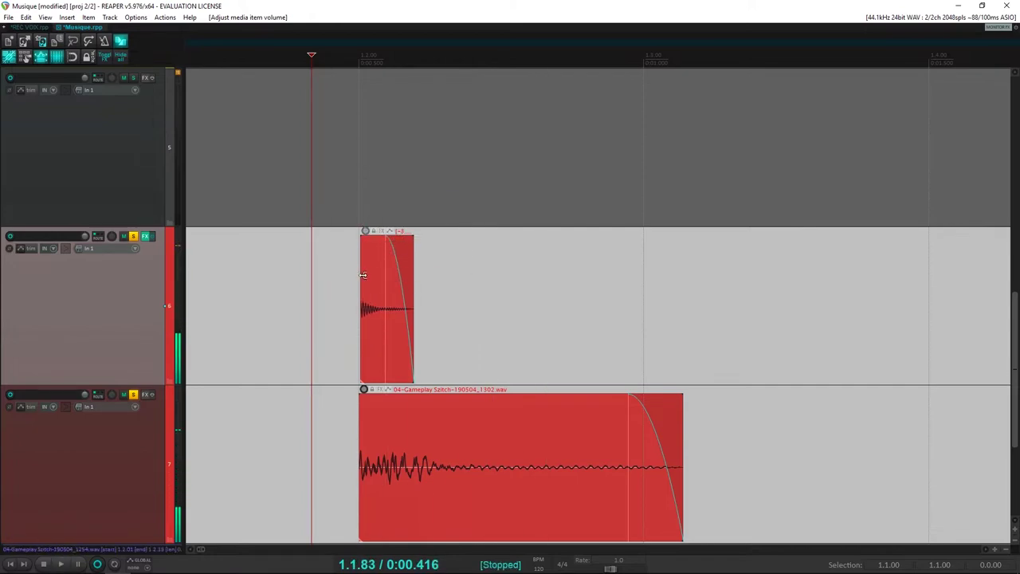
key(space)
key(space)
key(space)
key(space)
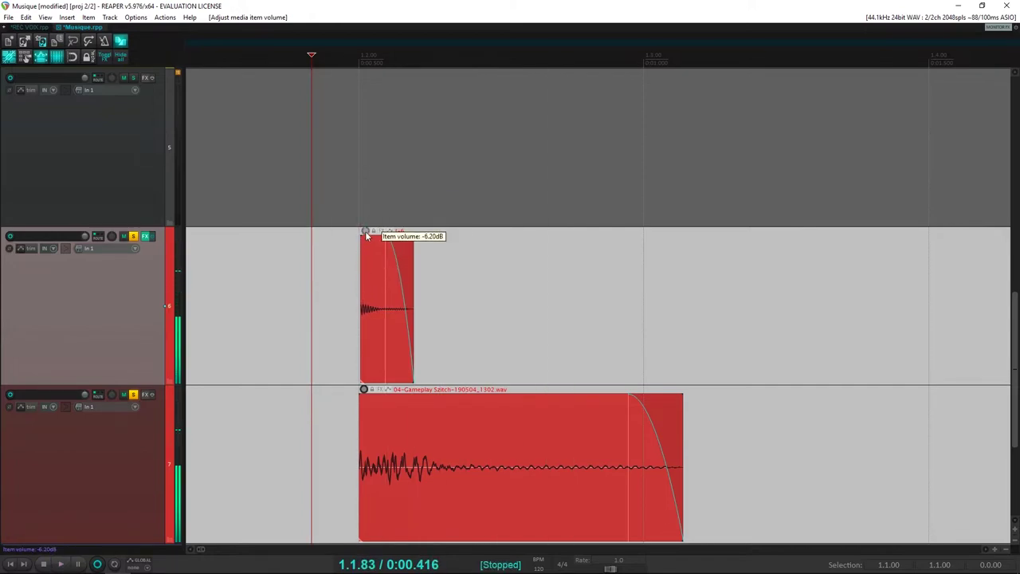
key(space)
key(space)
key(space)
key(space)
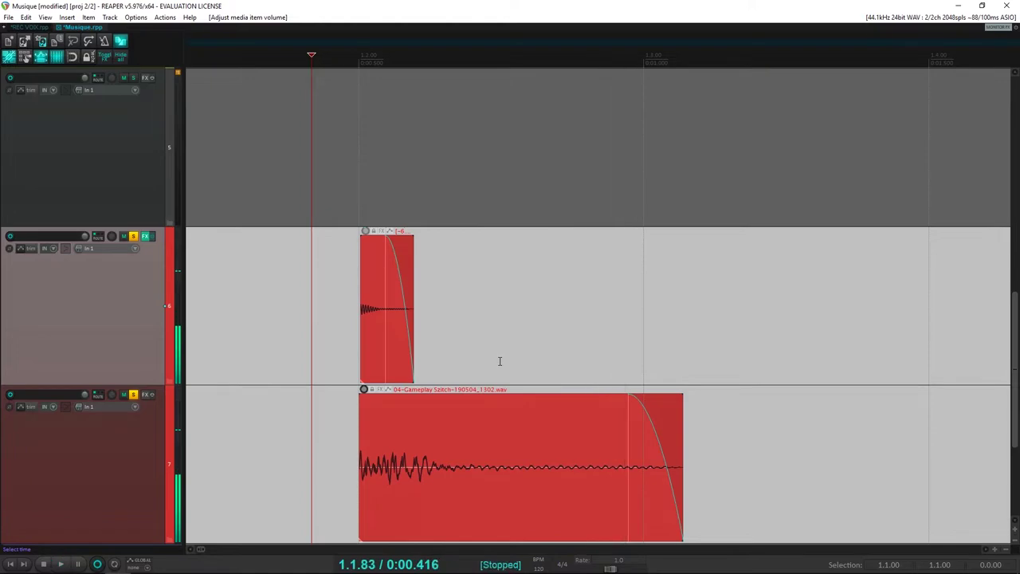
Play track 7 without the track 6 layer, then solo track 6 again and replay both layers
click(133, 237)
key(space)
key(space)
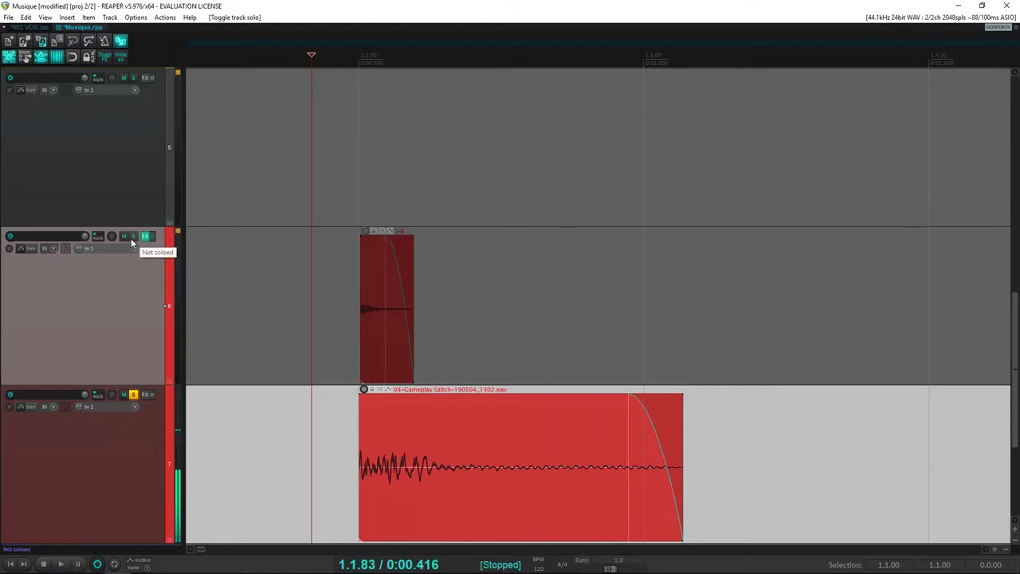
click(132, 237)
key(space)
key(space)
key(space)
key(space)
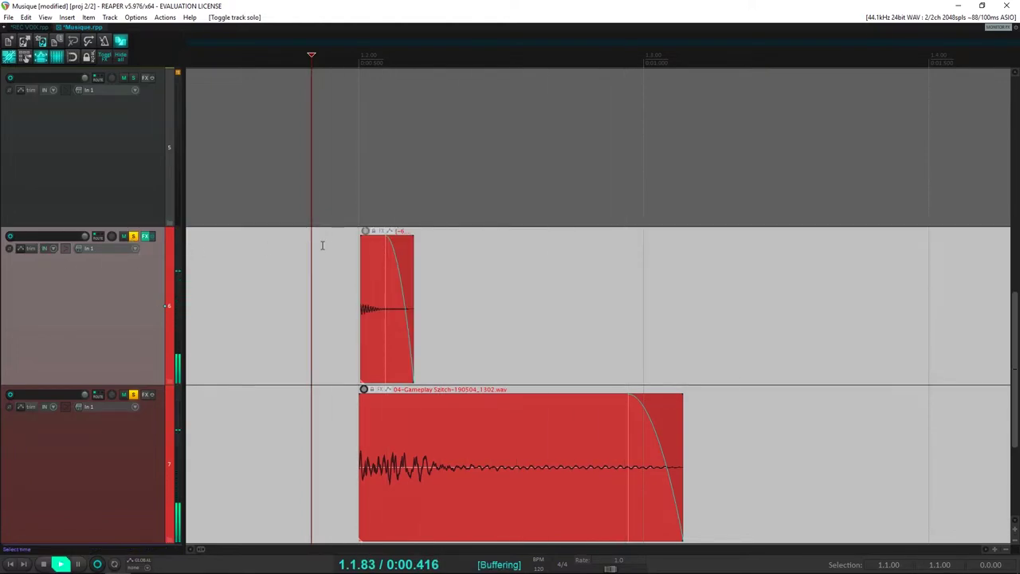
key(space)
Lower the track 6 clip's volume to about -8 dB, play both layers, and save the project
drag(366, 234, 365, 245)
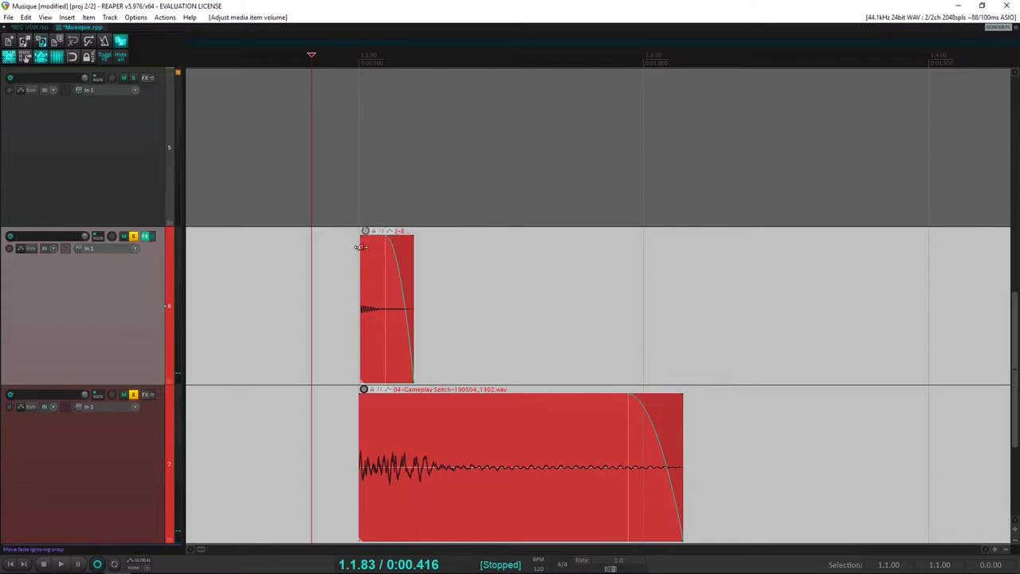
key(space)
key(space)
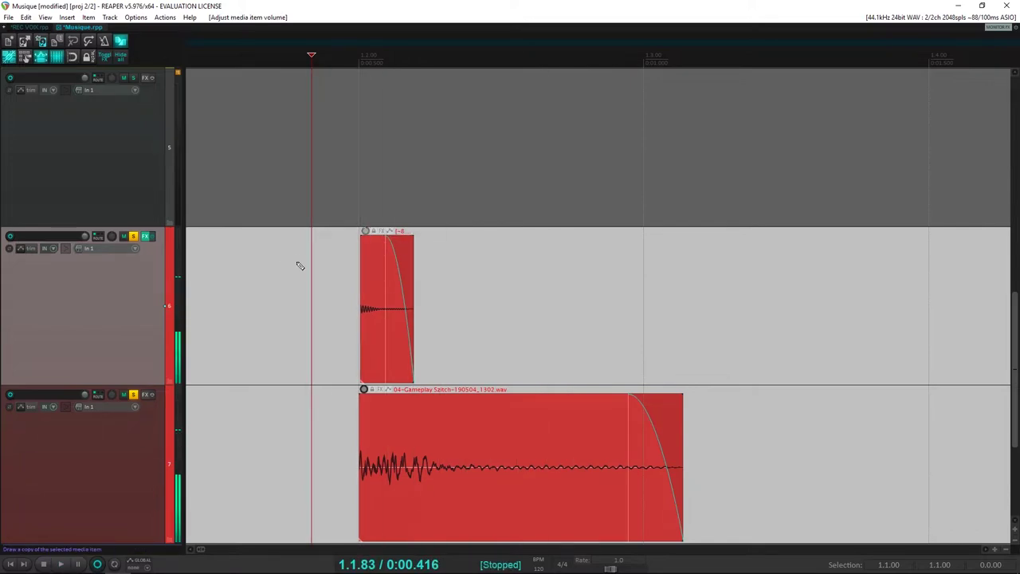
scroll(300, 266, down, 3)
key(ctrl+s)
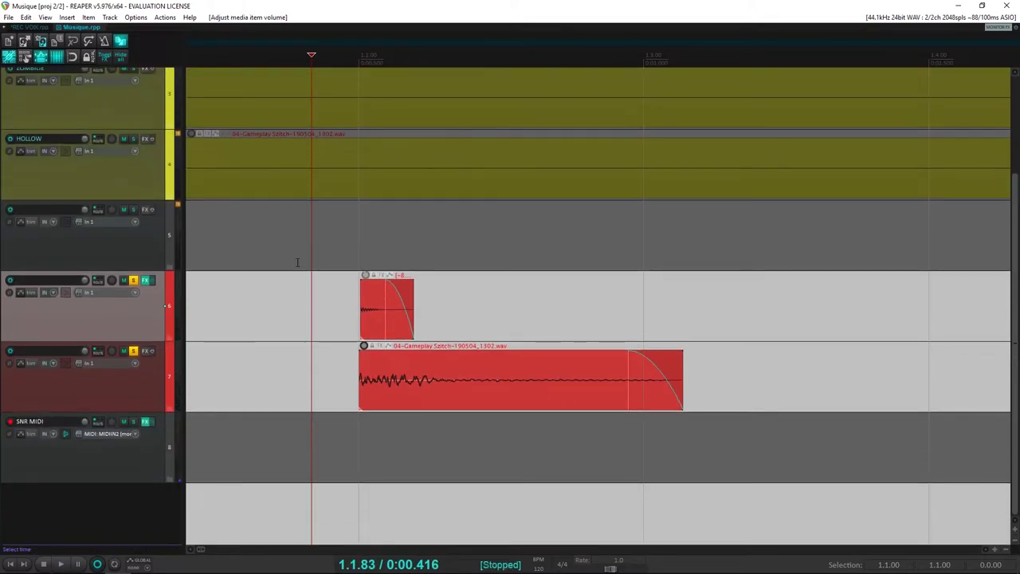
Play the layered hit on tracks 6 and 7 a few more times to check the balance
key(space)
key(space)
scroll(298, 262, down, 4)
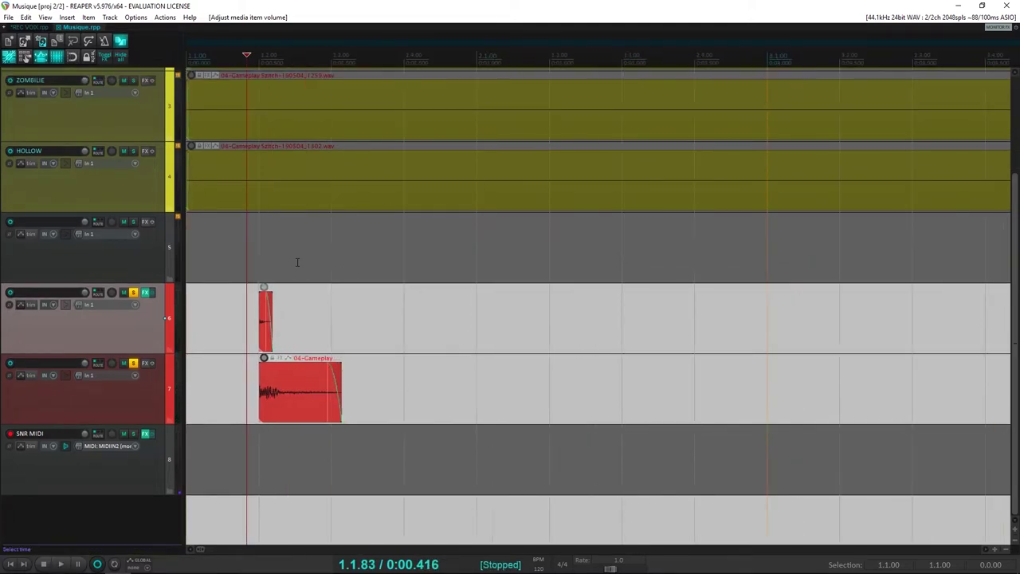
scroll(298, 262, up, 2)
key(space)
key(space)
key(space)
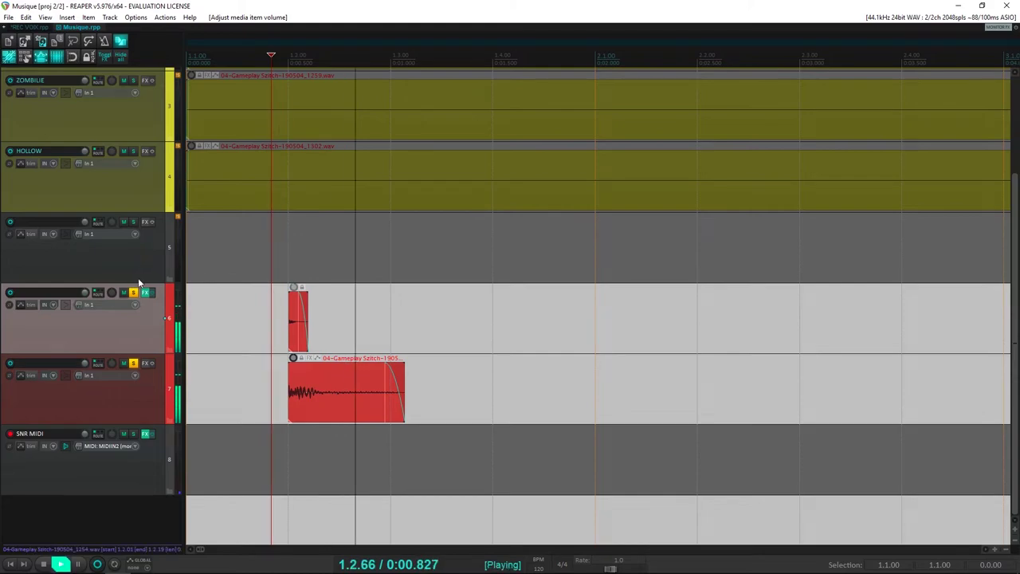
key(space)
Clear the solo on all tracks, enlarge the CAR QUEST track and solo it
scroll(492, 258, down, 5)
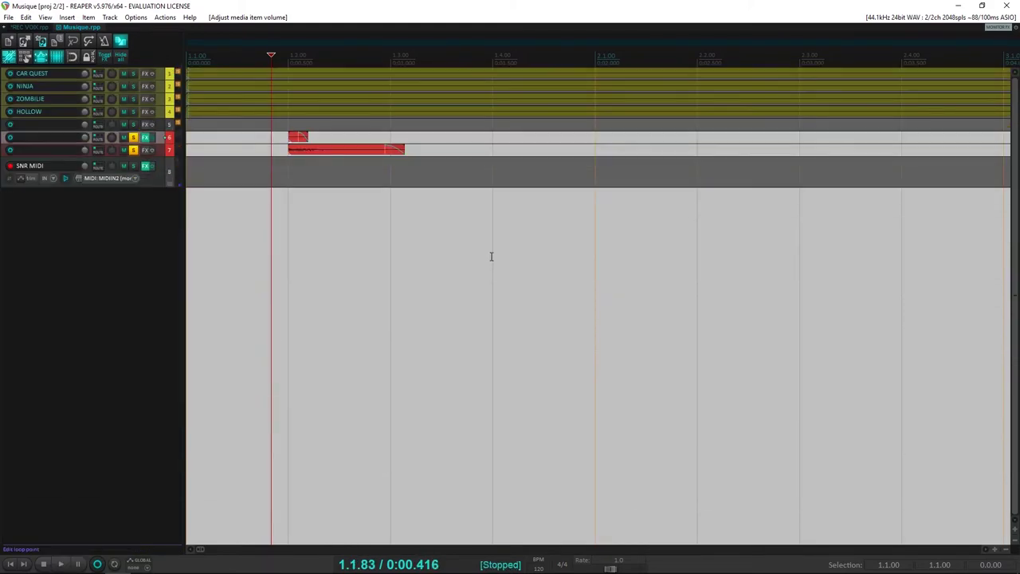
scroll(492, 258, down, 12)
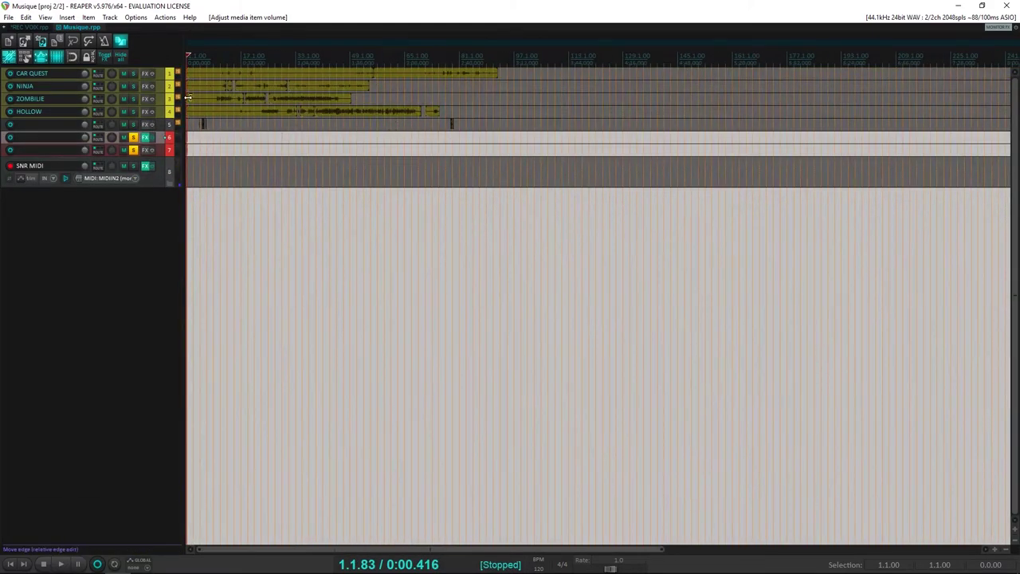
click(134, 74)
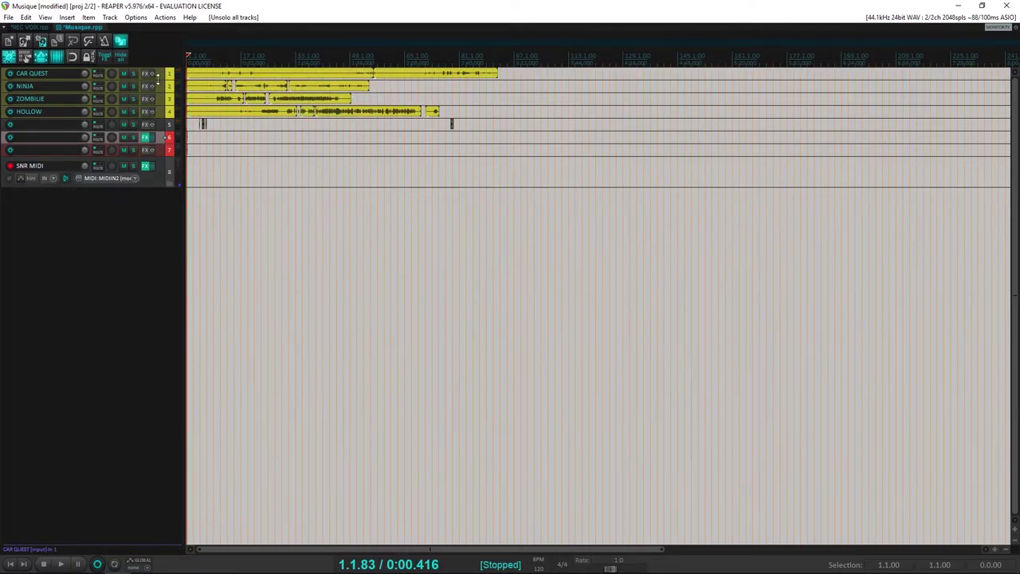
drag(158, 79, 155, 140)
click(134, 75)
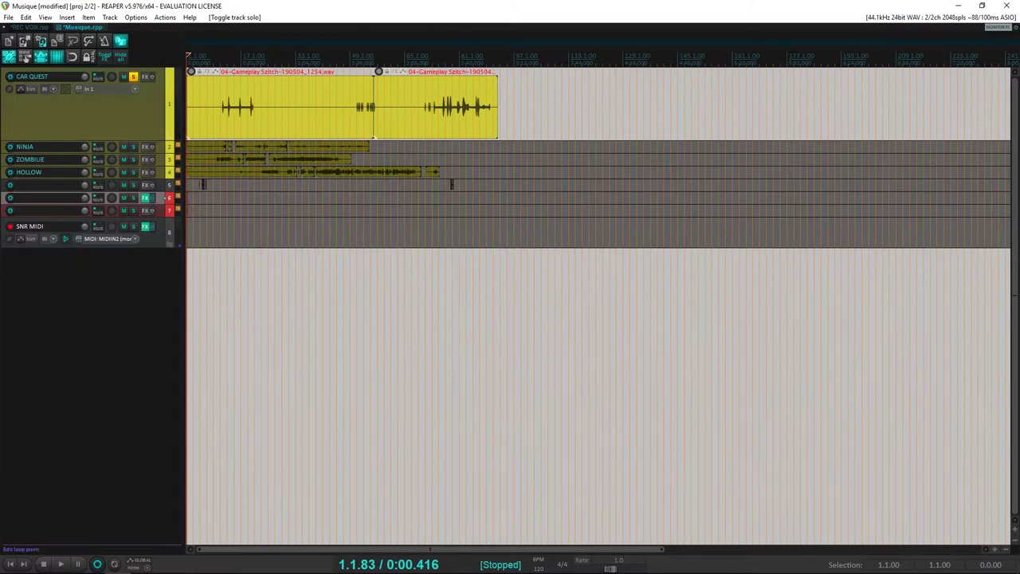
Listen to individual hits in the second CAR QUEST clip between about 2:23 and 2:50, looking for usable samples
click(446, 56)
key(space)
scroll(598, 306, up, 6)
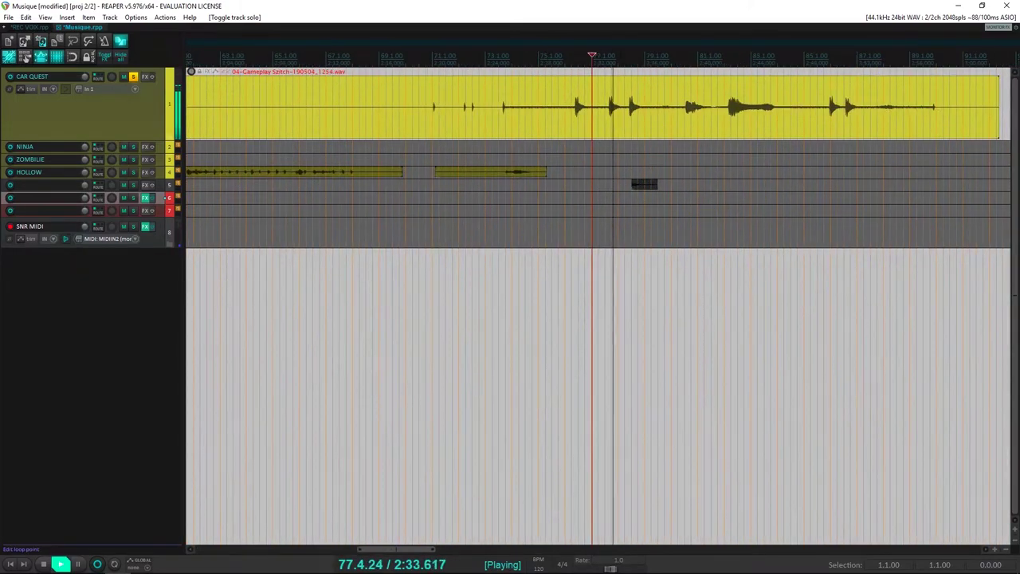
click(469, 56)
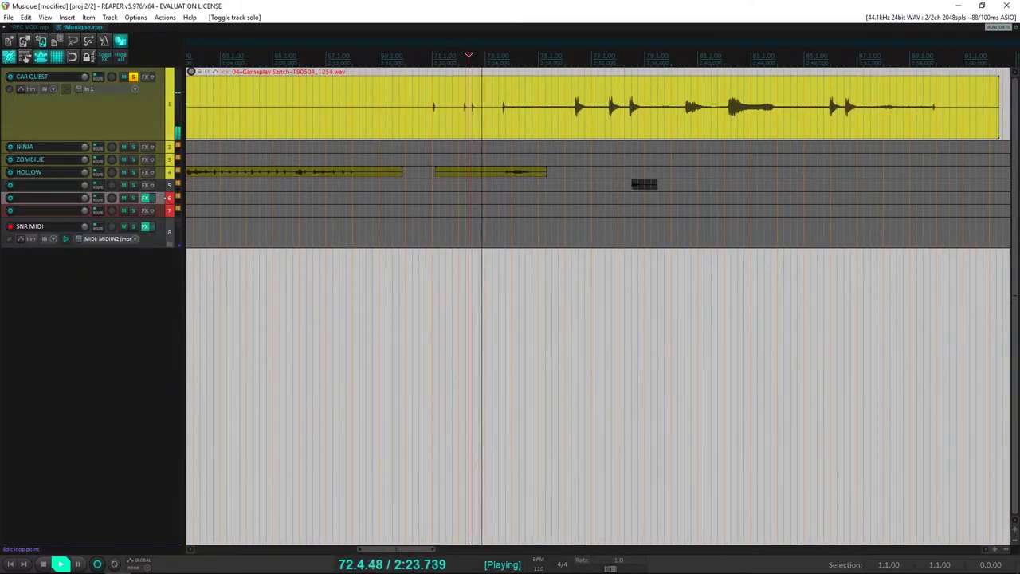
click(661, 56)
click(687, 56)
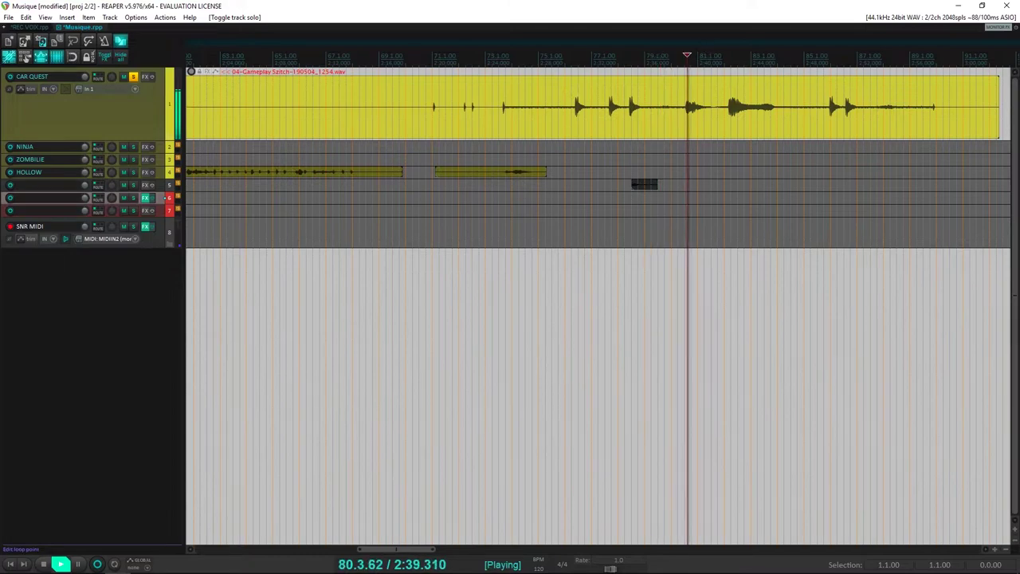
click(733, 55)
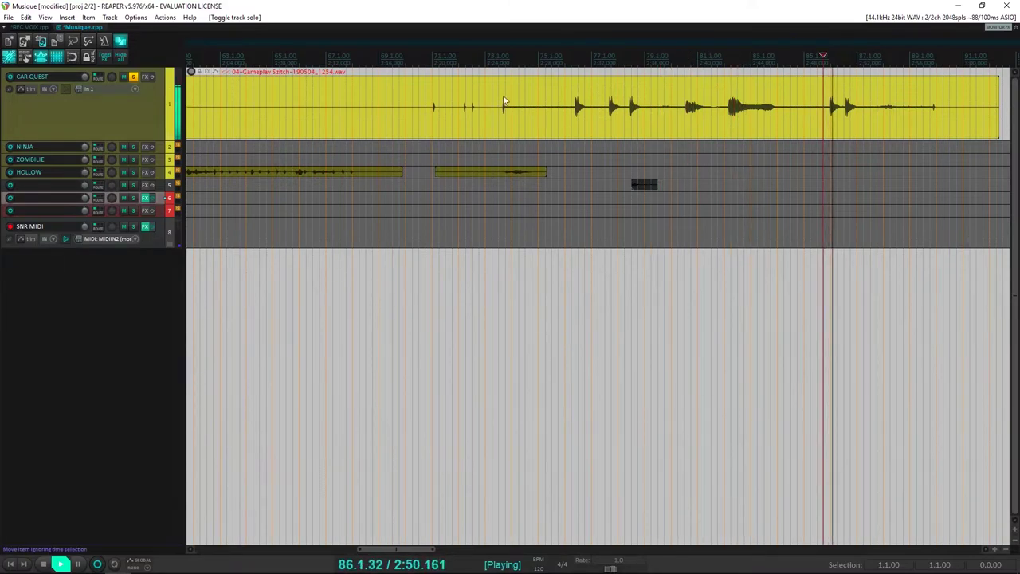
scroll(503, 95, down, 2)
key(space)
Switch the solo from CAR QUEST to NINJA and enlarge the NINJA track
click(133, 77)
scroll(204, 111, down, 5)
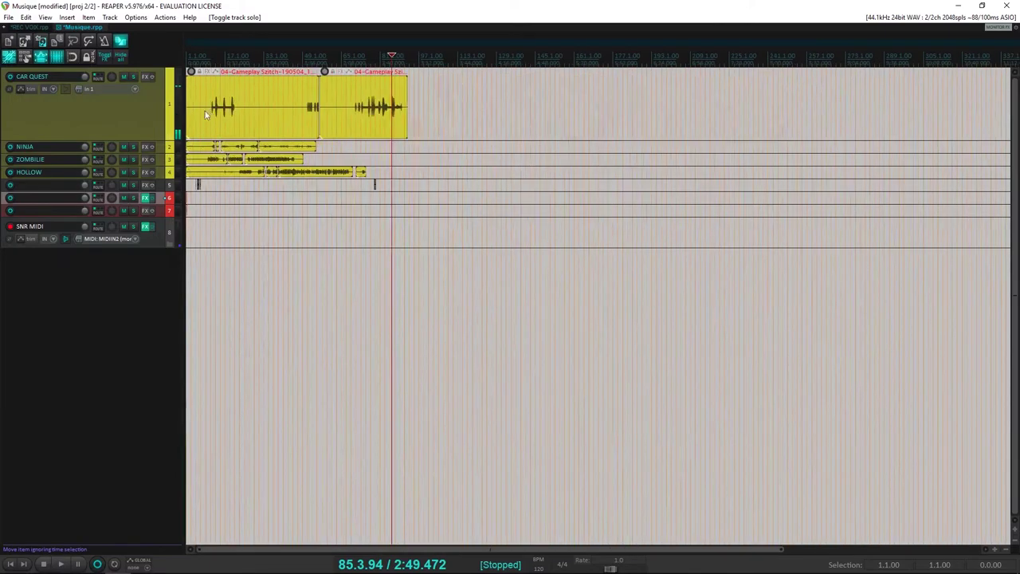
click(133, 147)
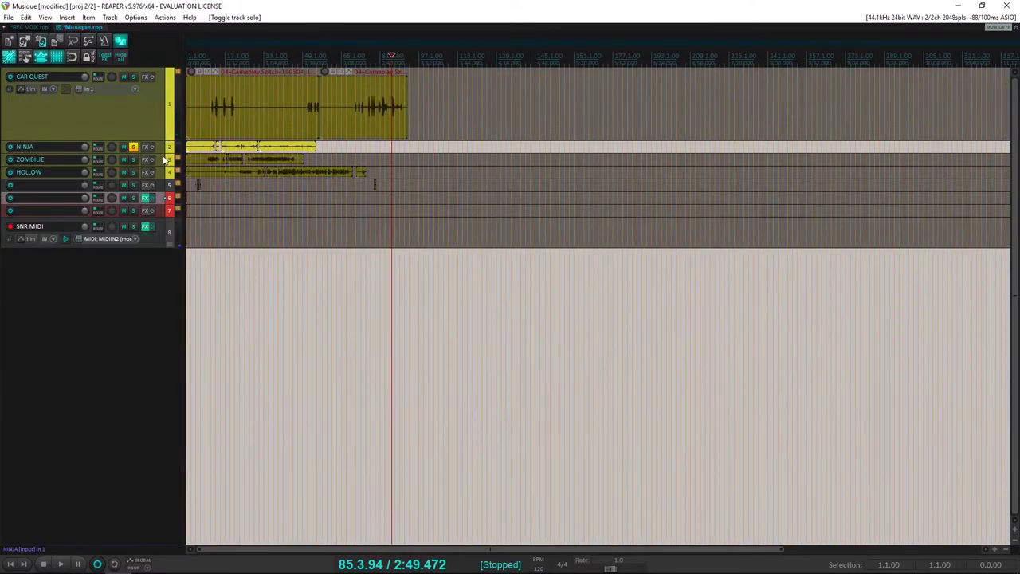
drag(163, 151, 164, 228)
scroll(302, 200, up, 3)
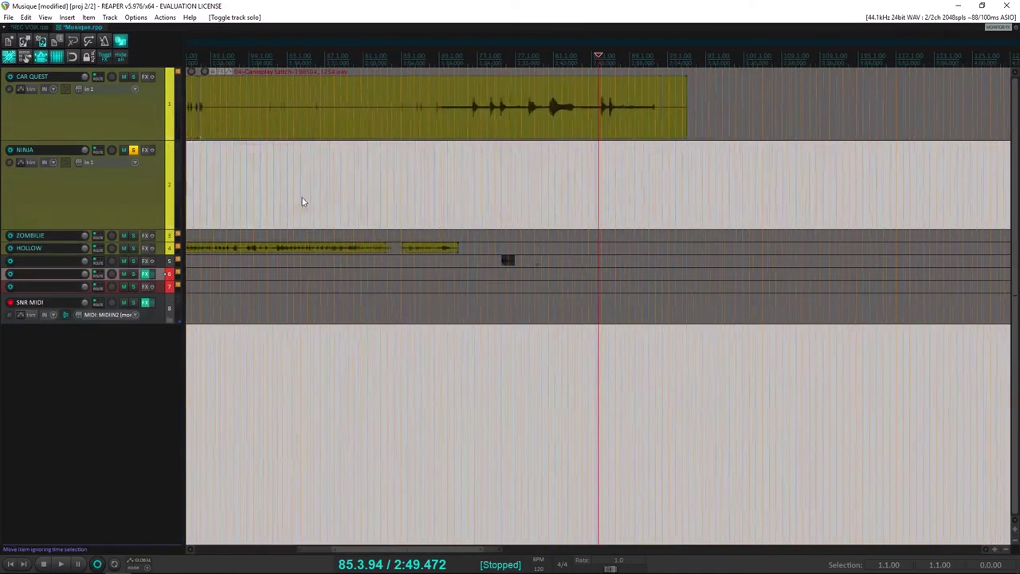
Listen to the hits in the third NINJA clip between about 0:45 and 0:47
click(296, 179)
key(space)
scroll(305, 179, up, 6)
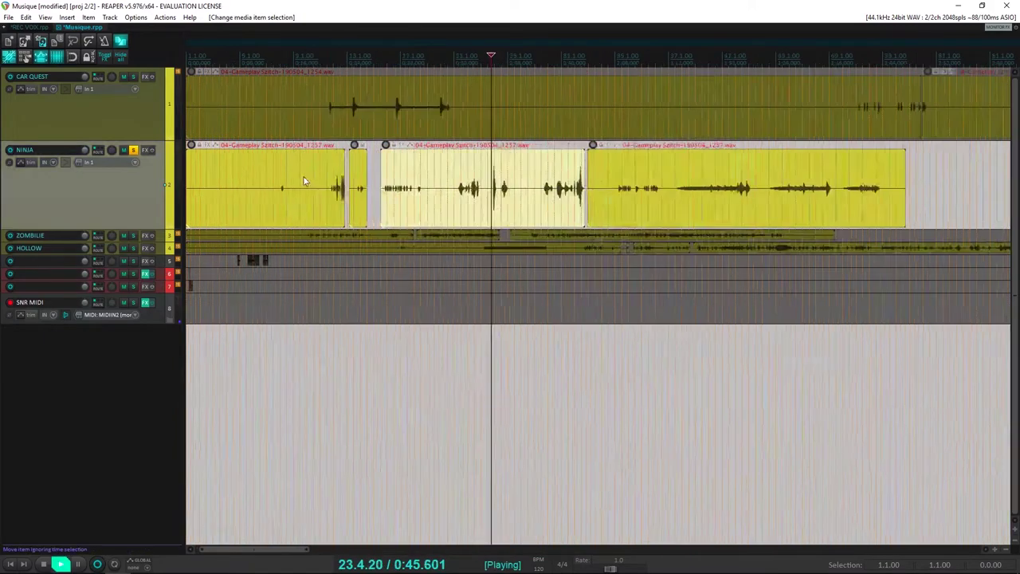
click(693, 187)
key(space)
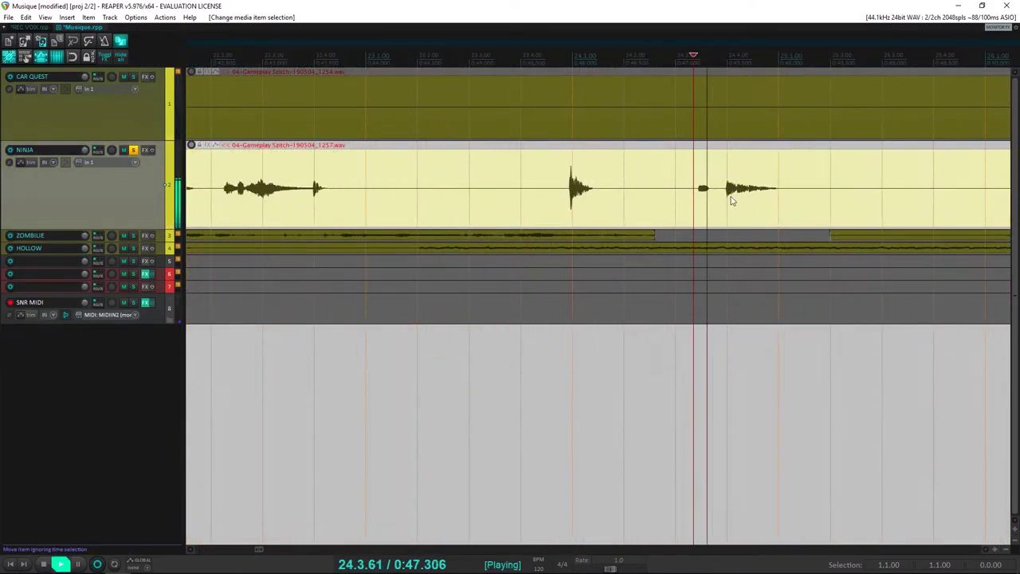
click(727, 197)
scroll(601, 207, down, 3)
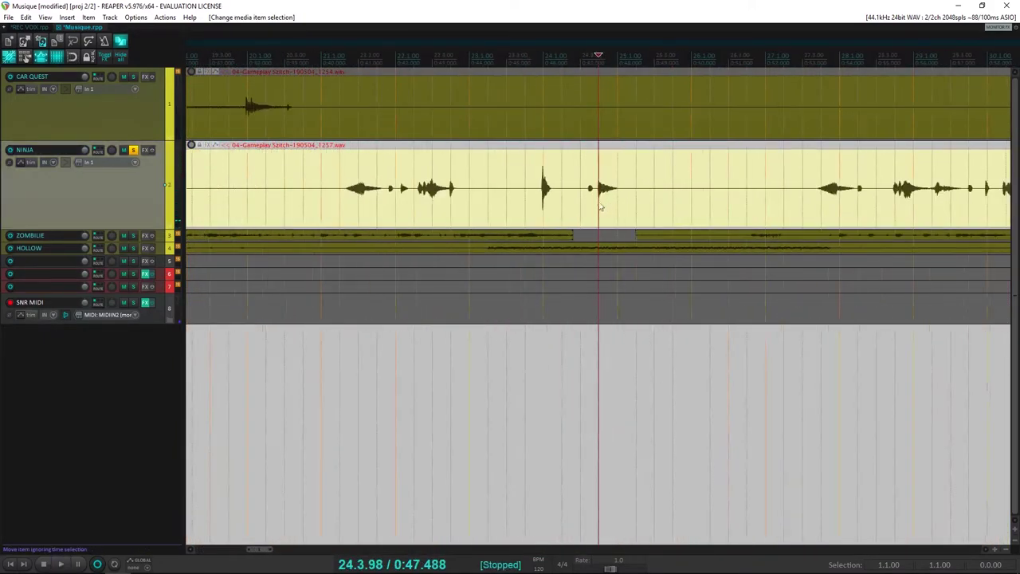
Play the short NINJA hits around 0:42 and place the edit cursor just before the one at 0:42.150
click(385, 189)
scroll(424, 205, up, 4)
key(space)
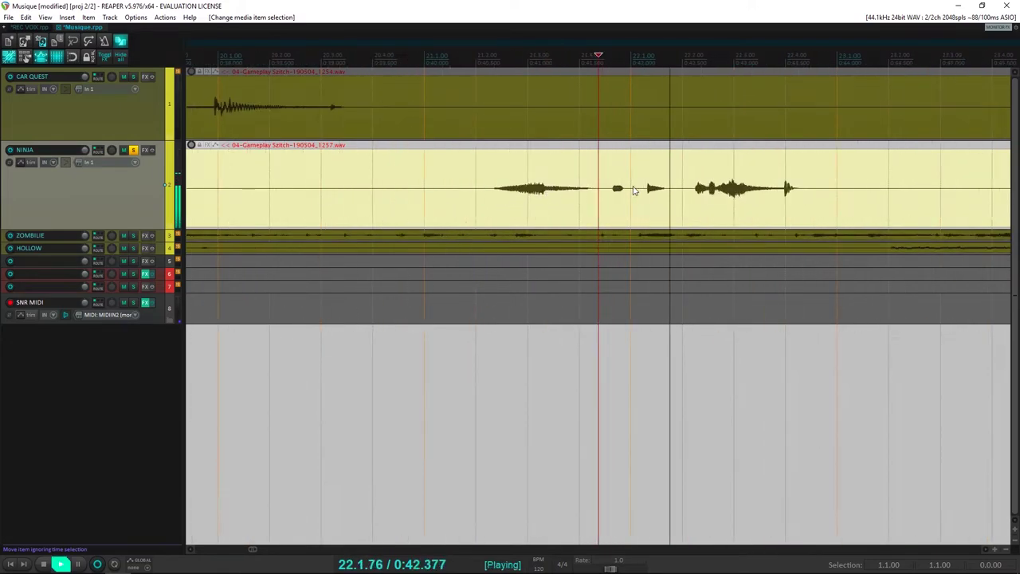
scroll(647, 192, up, 5)
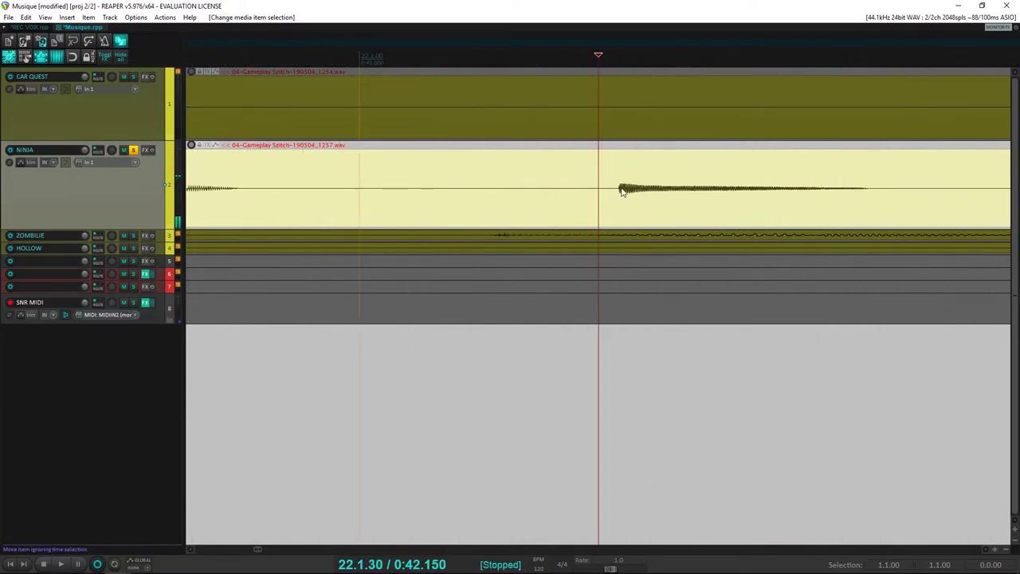
Enlarge the NINJA track, split its clip at the hit's onset at 0:42.163 and give the new piece a short fade-in
scroll(606, 195, up, 3)
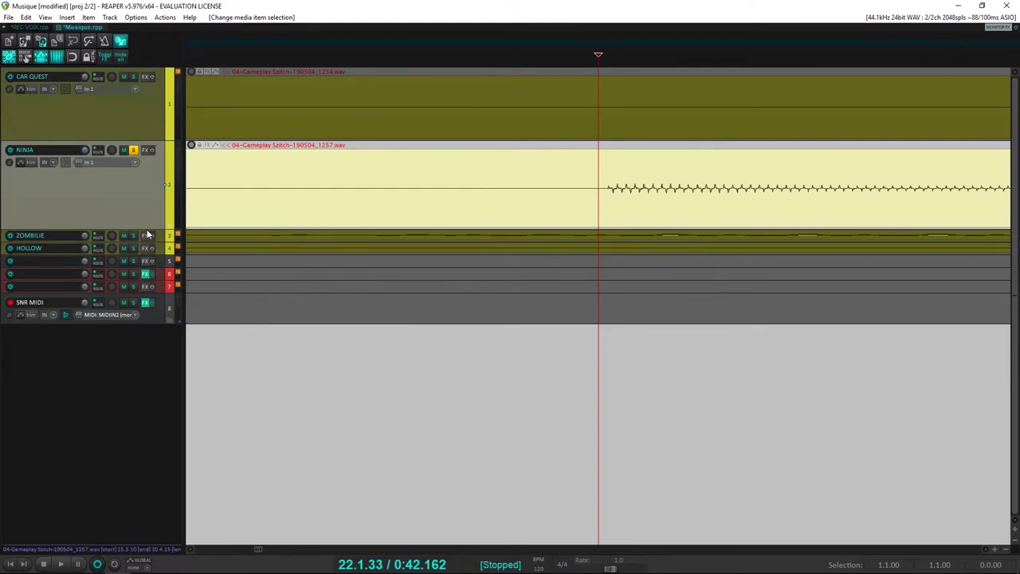
drag(147, 230, 175, 416)
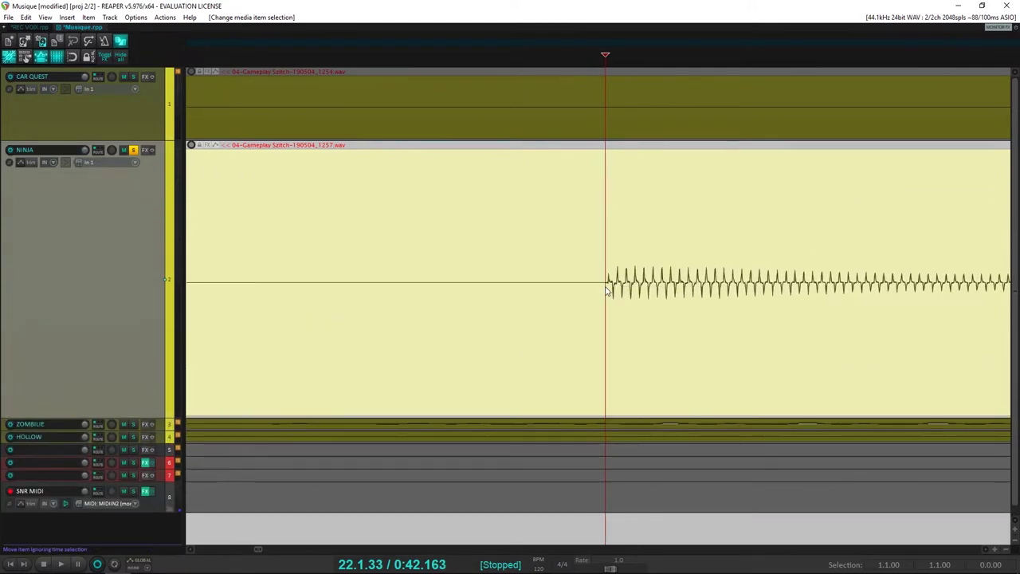
scroll(606, 292, up, 4)
click(660, 291)
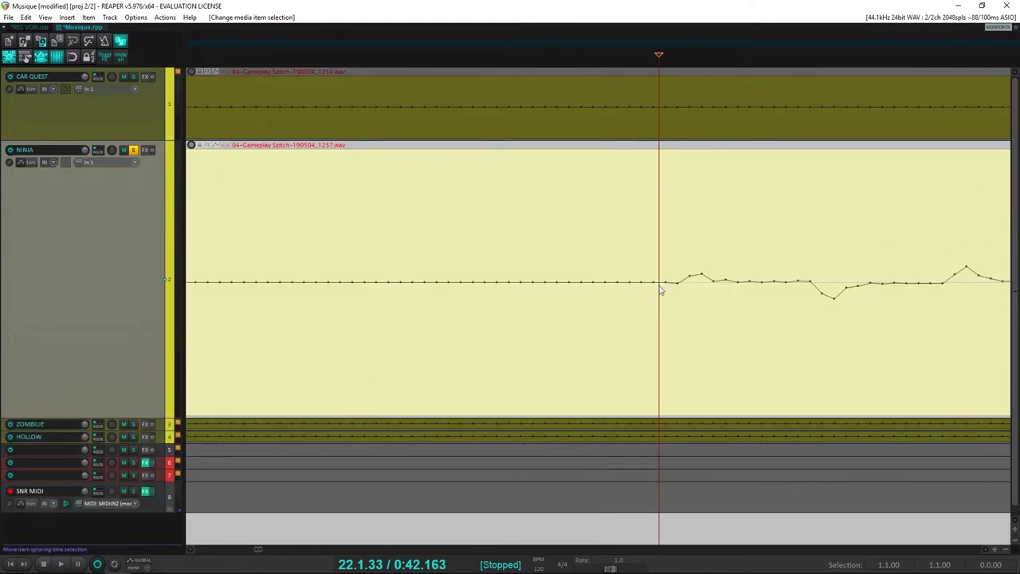
key(s)
drag(660, 156, 674, 157)
Split the NINJA clip again after the hit's decay and move the isolated hit to track 5 near the project start
scroll(677, 187, down, 5)
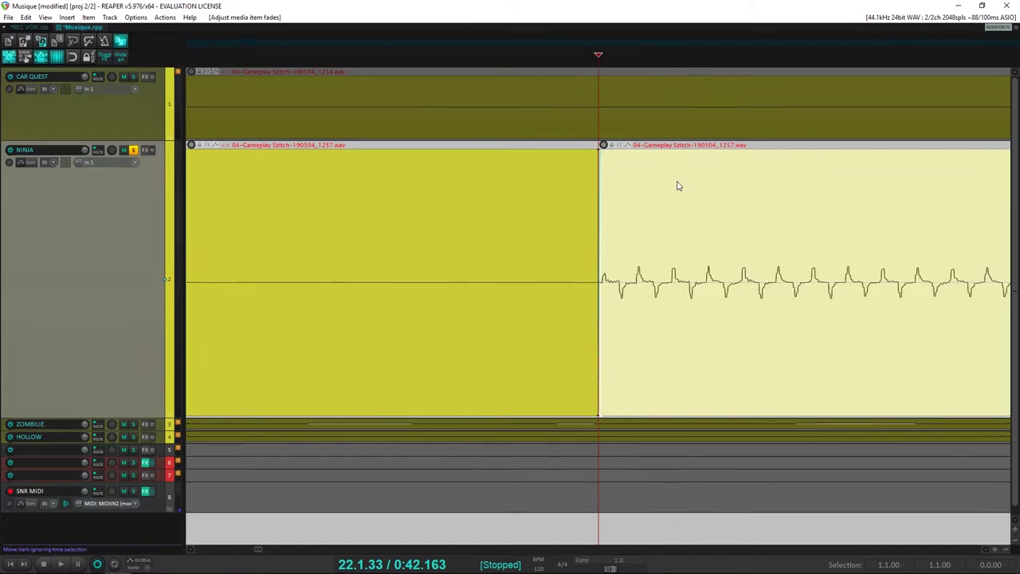
click(693, 240)
key(s)
click(657, 237)
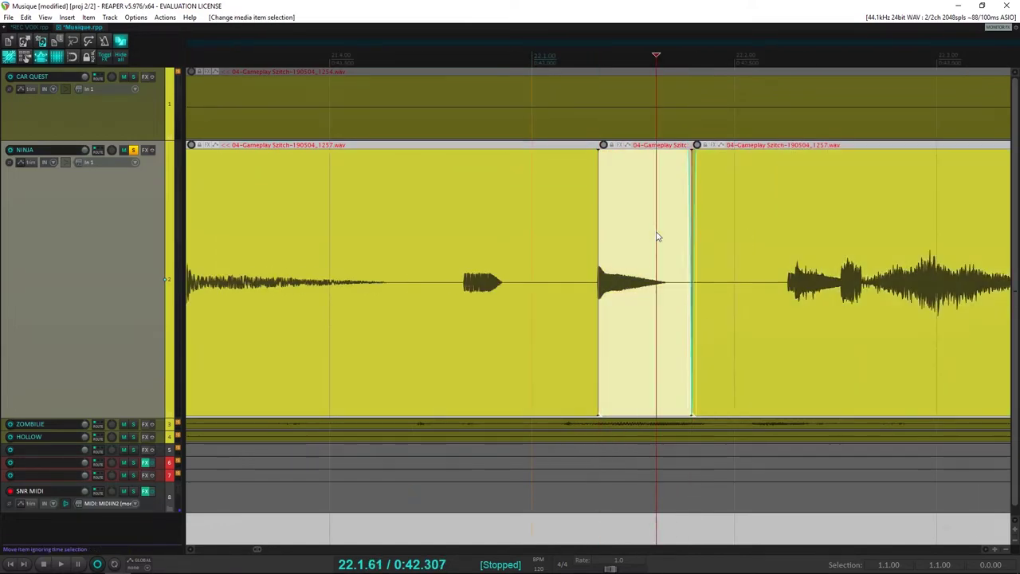
scroll(656, 240, down, 9)
drag(597, 289, 195, 461)
Add a new track below track 5 and solo tracks 5 to 8 alongside NINJA
click(164, 451)
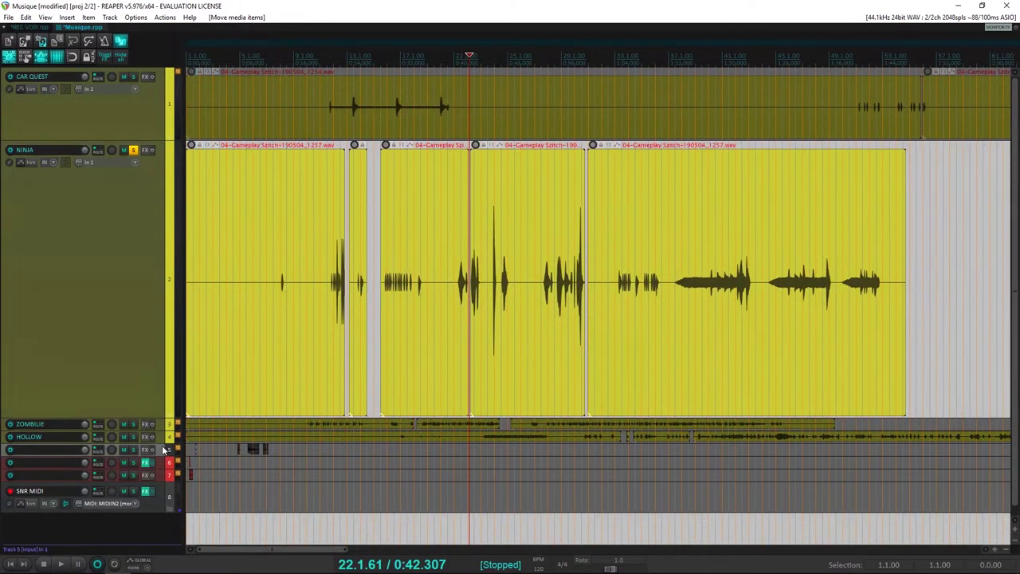
key(ctrl+t)
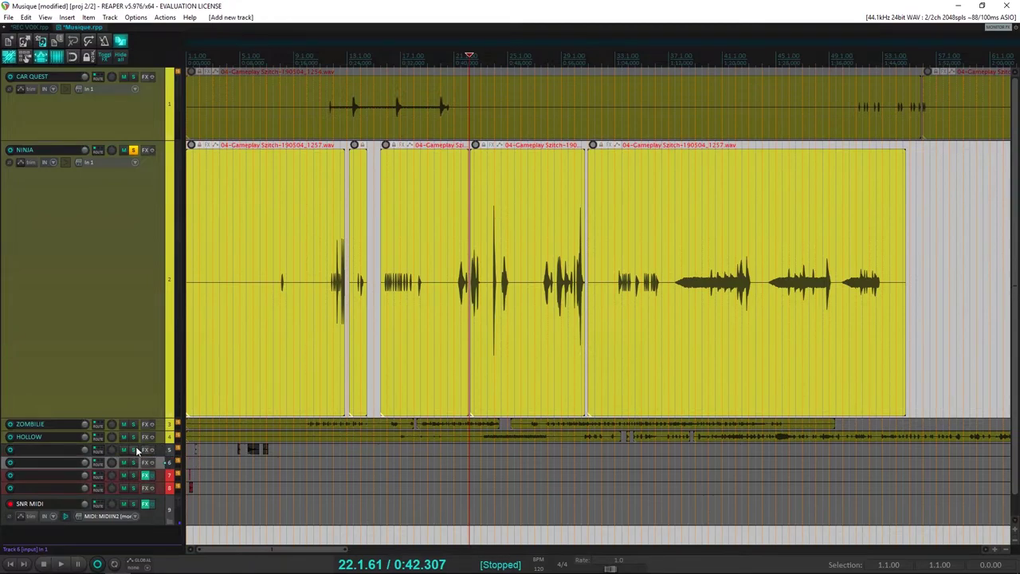
click(133, 449)
click(133, 462)
click(133, 476)
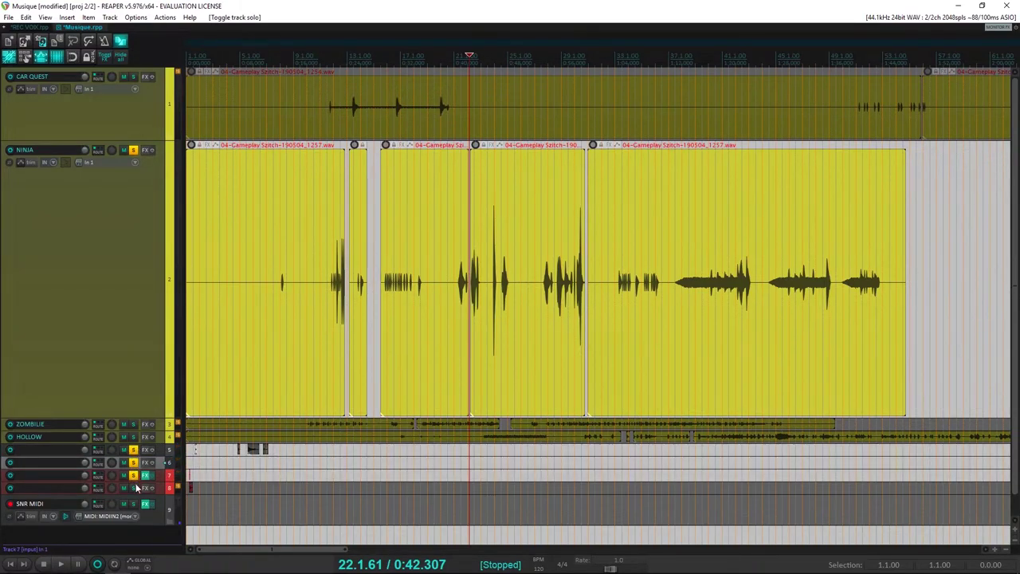
click(134, 488)
Move the isolated NINJA hit from track 5 to the new track 6 near beat 1.2.00 and unsolo track 5
scroll(250, 461, up, 7)
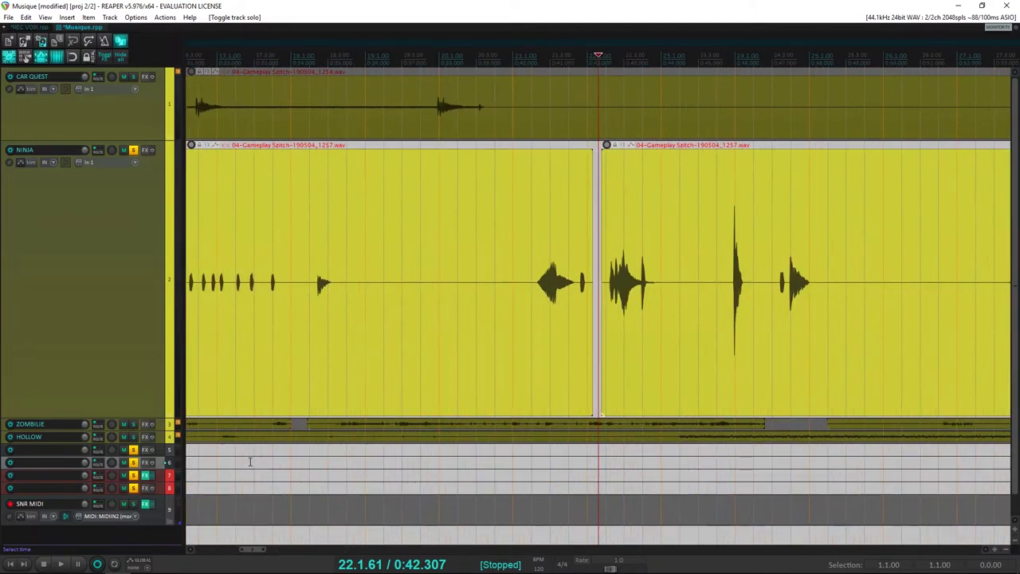
key(w)
drag(391, 449, 267, 463)
click(134, 450)
Align the start of the track 6 hit with the track 8 layer at 1.2.00
scroll(330, 419, down, 8)
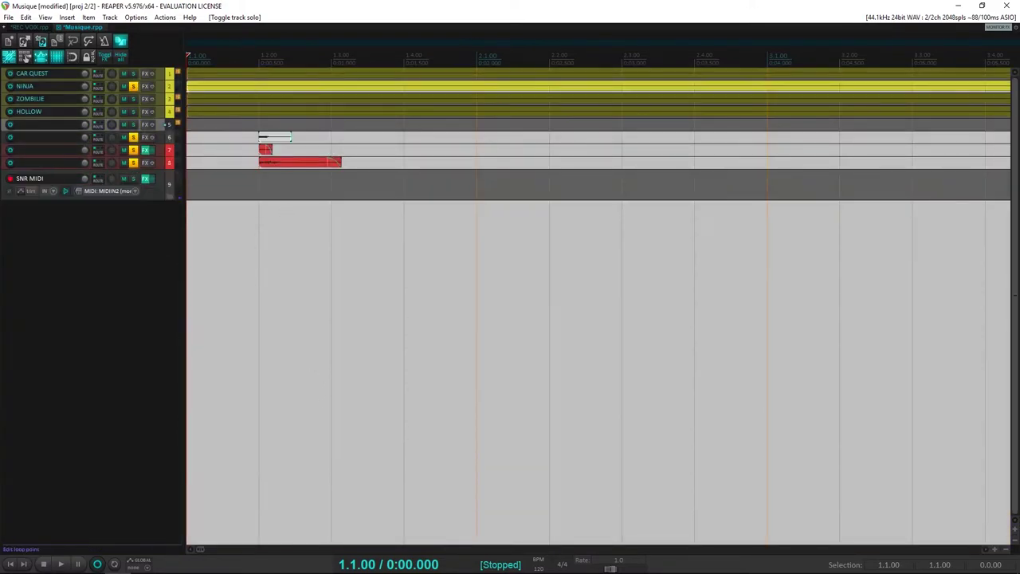
click(256, 59)
scroll(378, 260, up, 8)
scroll(377, 260, up, 9)
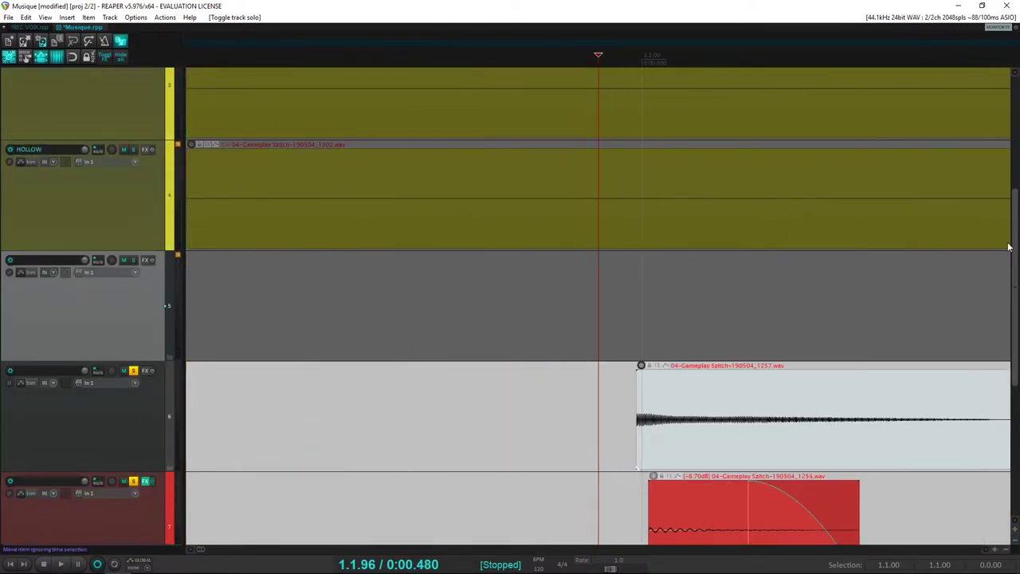
scroll(788, 85, down, 5)
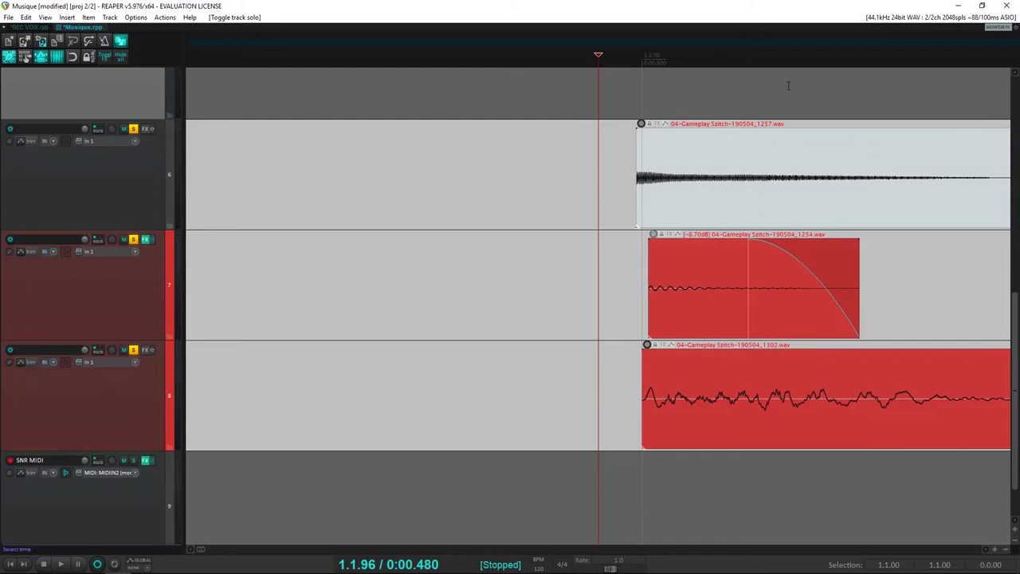
scroll(720, 134, up, 6)
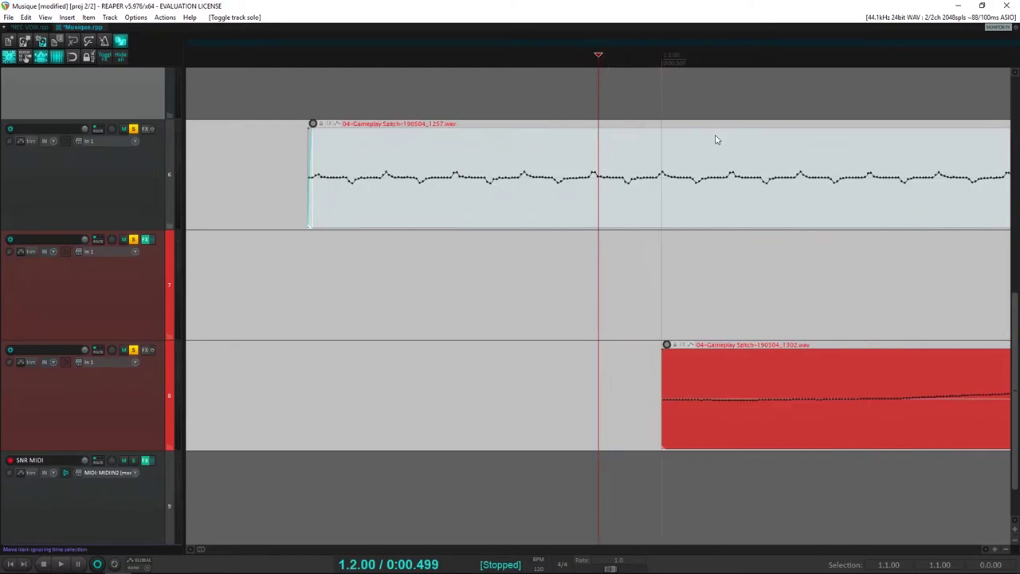
drag(593, 183, 847, 189)
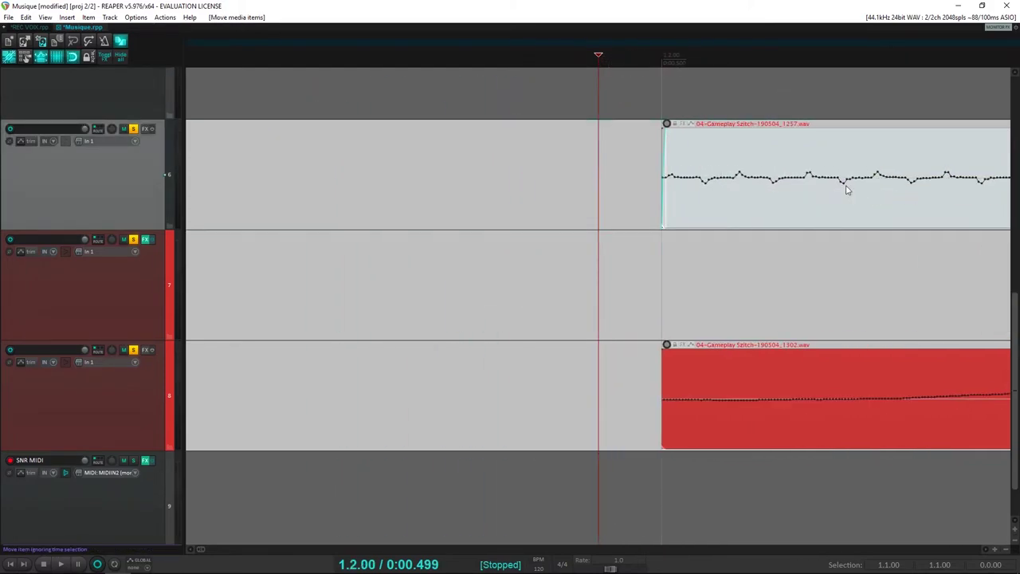
Play the layers on tracks 6 to 8 together and lower the track 6 hit's volume to -7.20 dB
scroll(713, 153, down, 8)
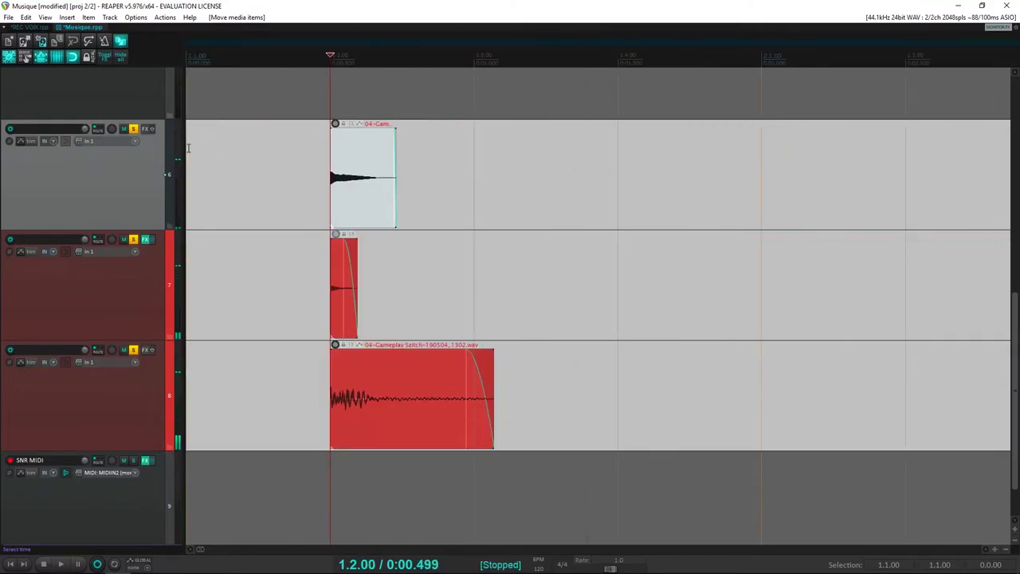
click(237, 150)
click(292, 158)
key(space)
key(space)
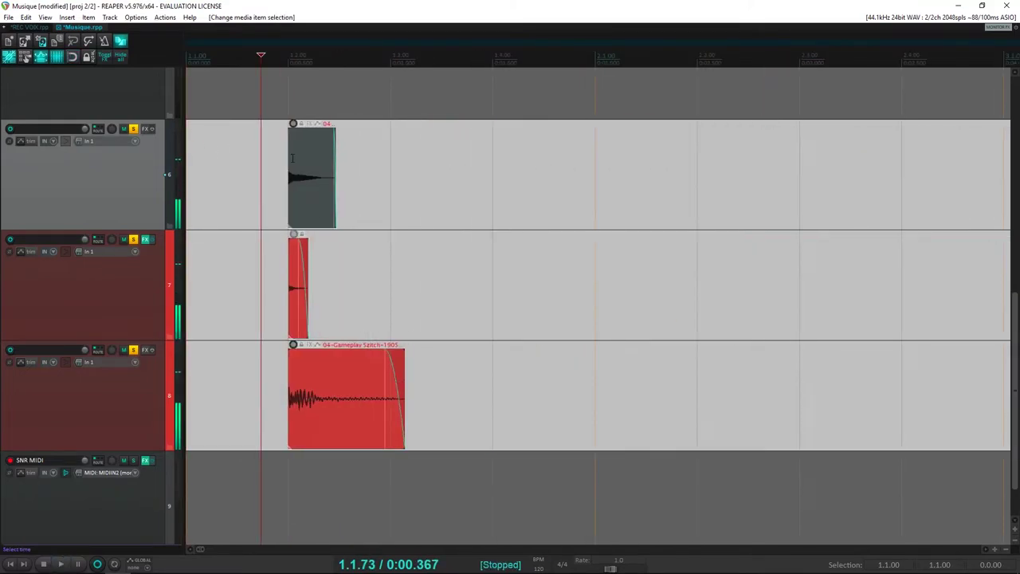
scroll(305, 159, up, 3)
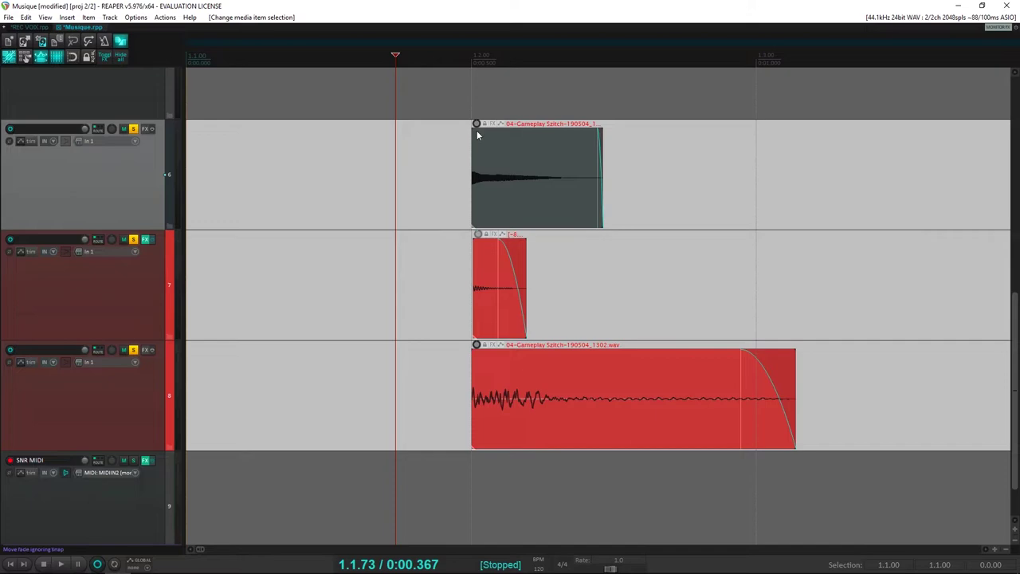
drag(479, 126, 482, 164)
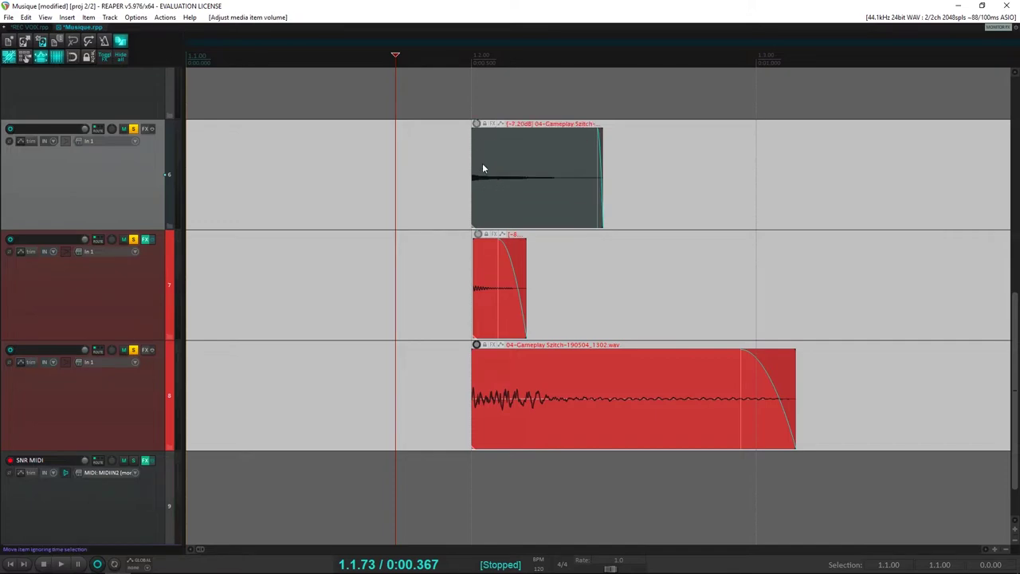
key(space)
key(space)
Trim the track 6 hit down to its opening attack and listen to the three layers repeatedly
drag(602, 176, 495, 181)
key(space)
key(space)
key(space)
key(space)
key(space)
key(space)
key(space)
key(space)
key(space)
key(space)
key(space)
key(space)
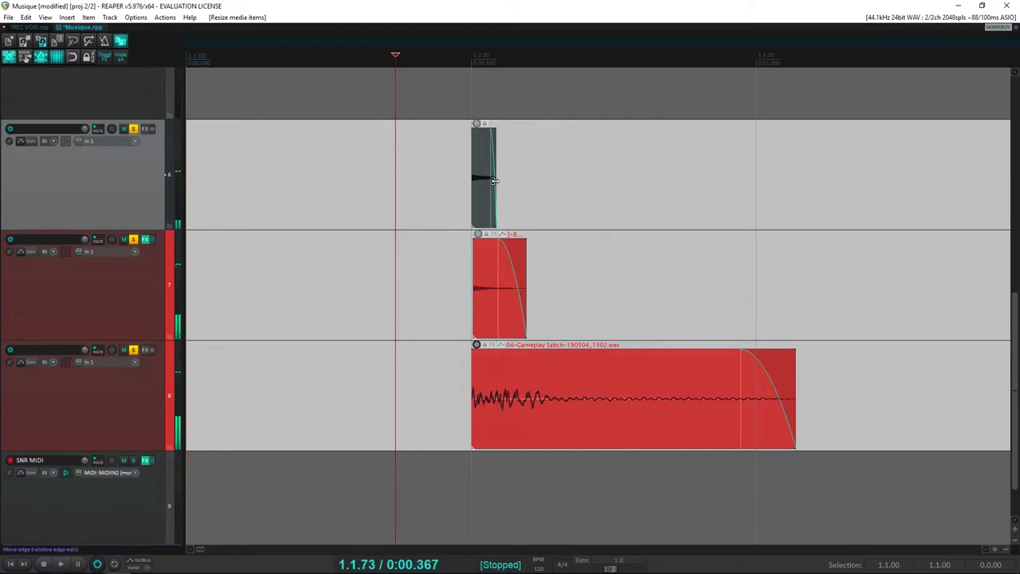
key(space)
key(space)
Lower the track 6 hit's volume to -15.4 dB and check it against the other layers by playing them
drag(477, 125, 476, 138)
key(space)
key(space)
key(space)
key(space)
key(space)
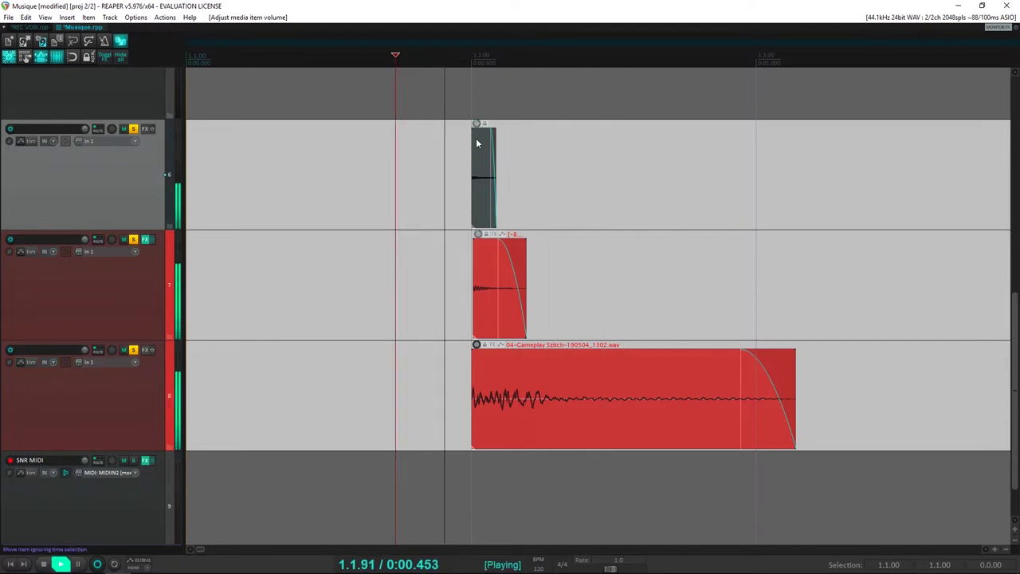
key(space)
click(227, 139)
key(space)
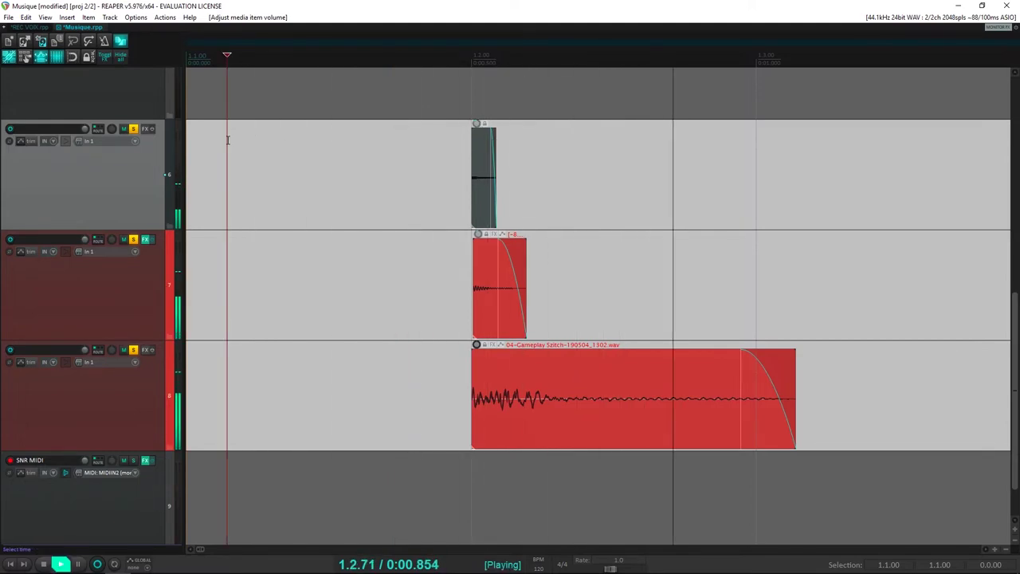
scroll(462, 135, up, 5)
key(space)
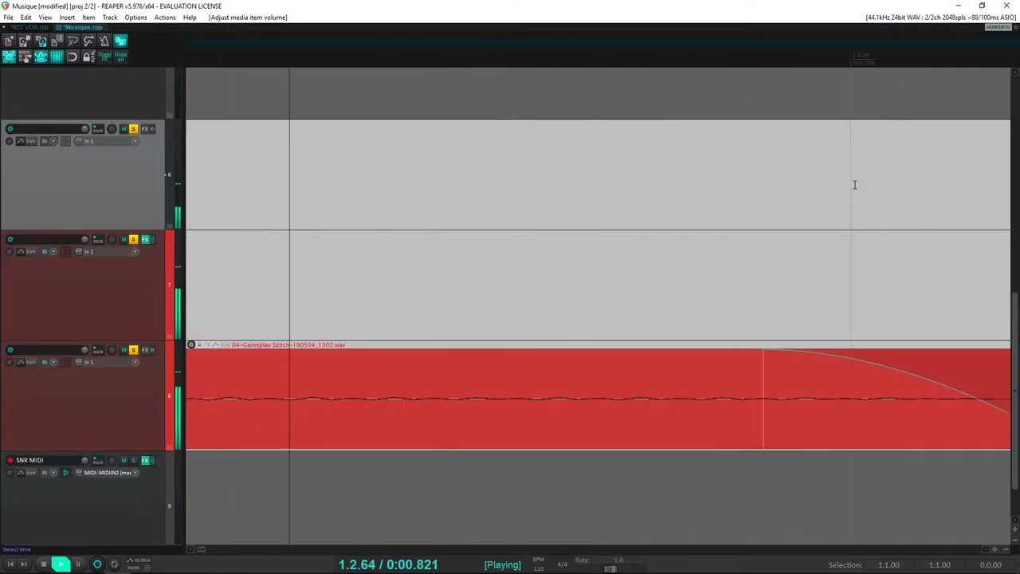
Try time-stretching the track 6 hit to nearly the track 8 layer's length at rate 0.079, listen, and undo it
scroll(854, 184, down, 7)
key(space)
drag(348, 164, 491, 178)
key(space)
key(space)
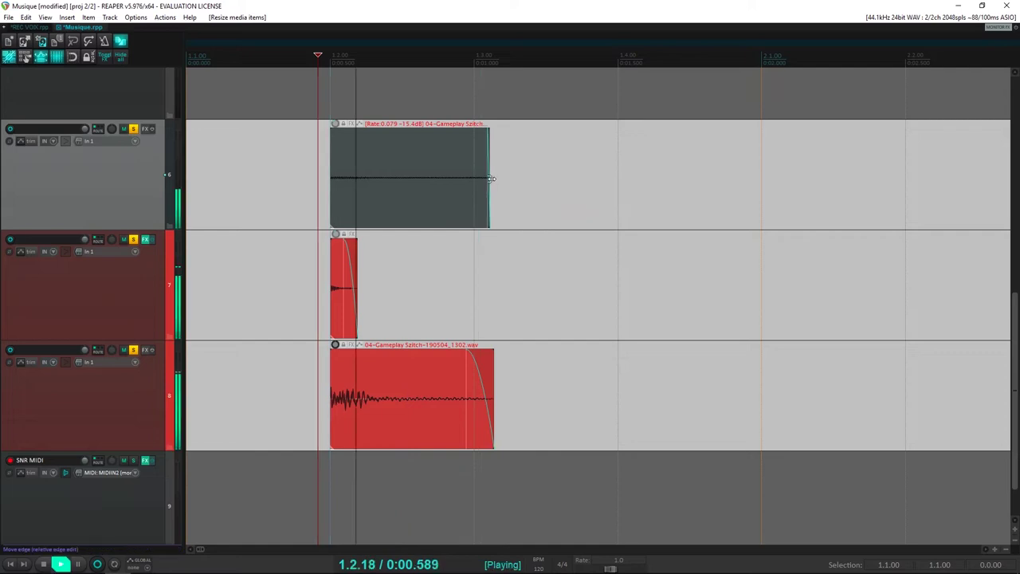
key(space)
key(ctrl+z)
key(ctrl+z)
Time-compress the track 6 hit to a playback rate of 2.047 and play it with the other layers
scroll(524, 162, up, 5)
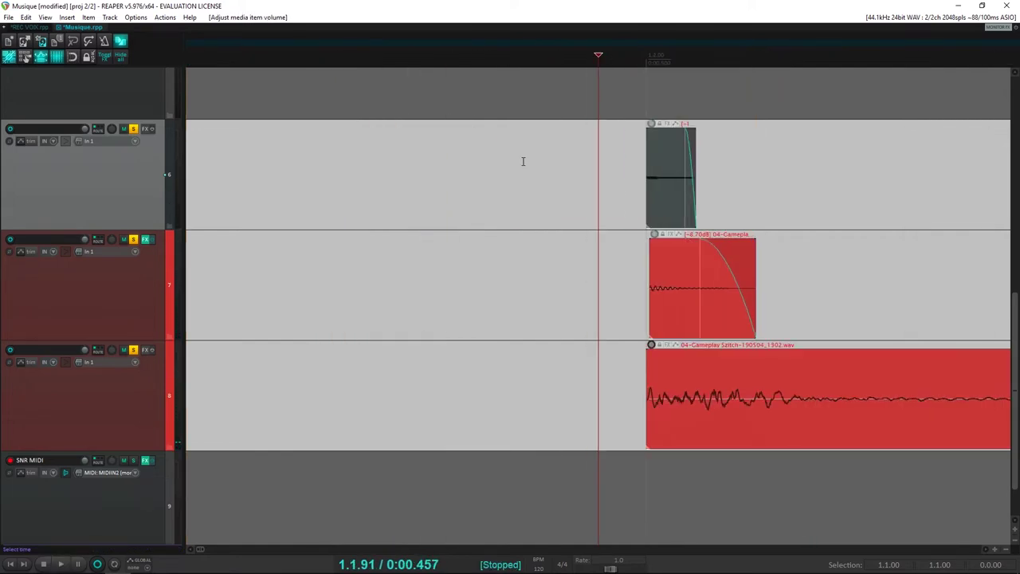
drag(727, 162, 697, 155)
key(space)
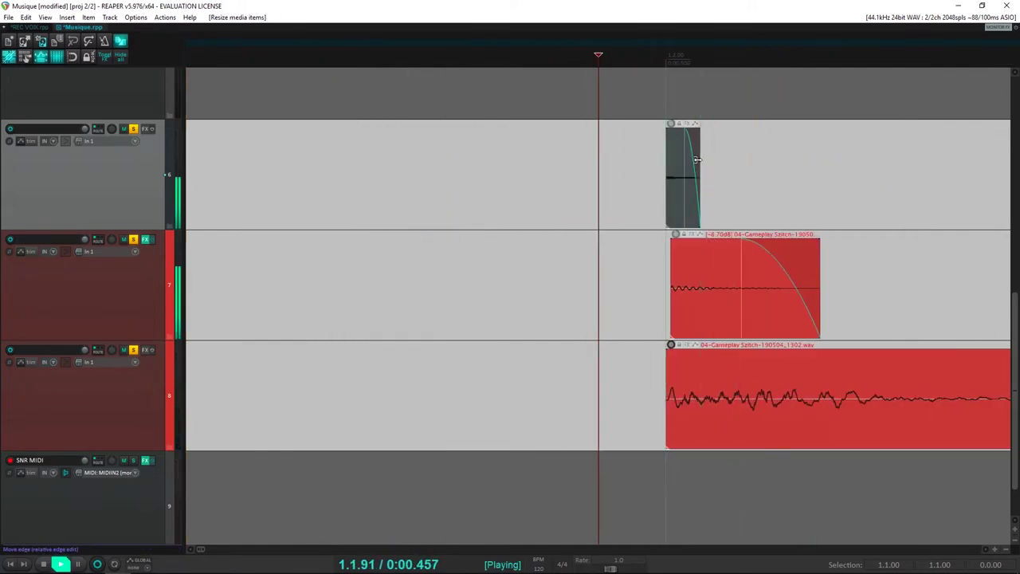
key(space)
scroll(697, 154, right, 5)
scroll(677, 166, down, 3)
key(space)
click(501, 170)
key(space)
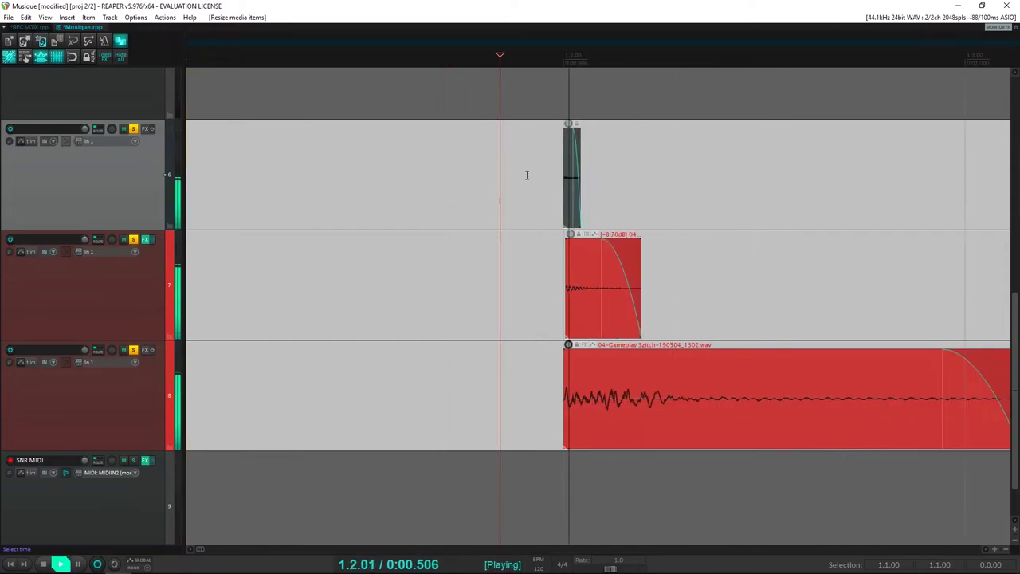
Compare the layered sound with track 6 out of solo and back in solo
key(space)
scroll(438, 166, down, 3)
click(133, 129)
key(space)
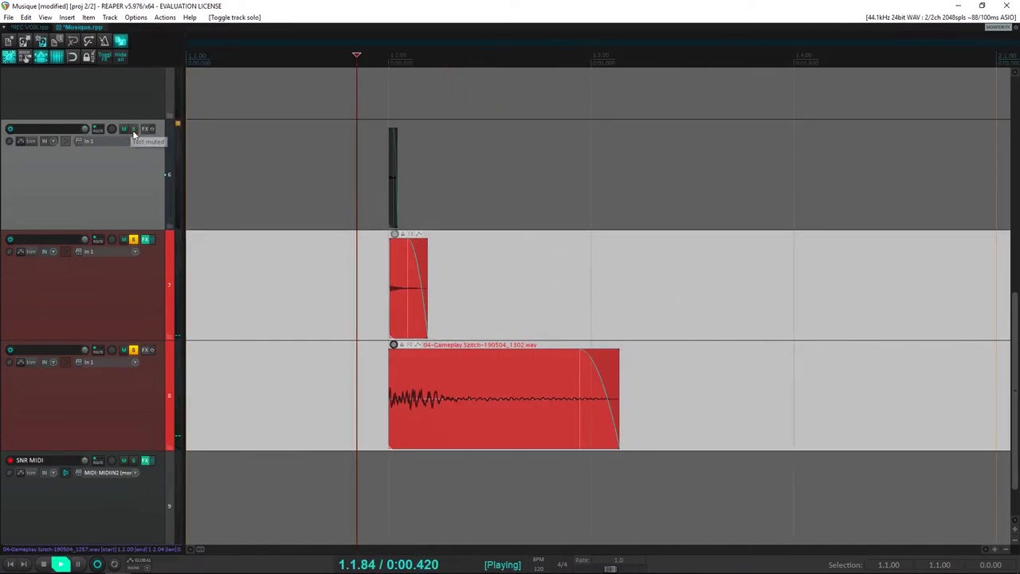
key(space)
click(133, 130)
key(space)
key(space)
key(space)
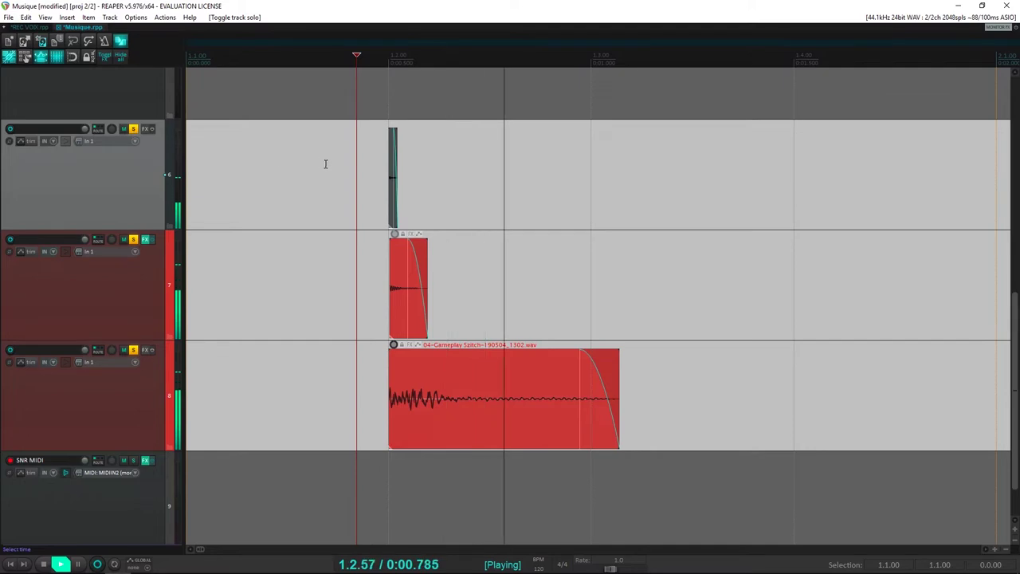
Trim the end of the compressed track 6 hit by about a third and play the layers again
click(379, 166)
scroll(558, 164, up, 6)
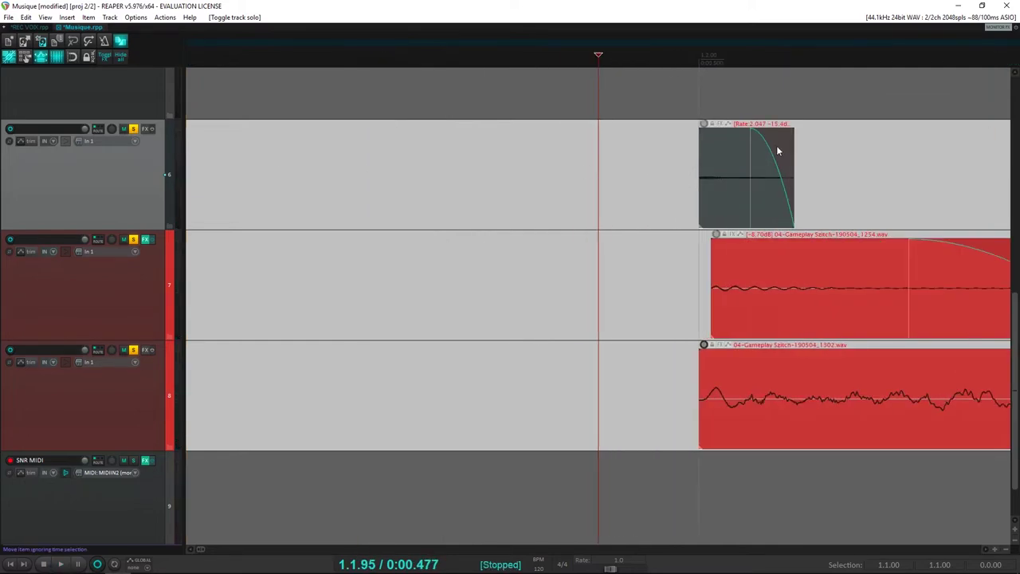
drag(794, 160, 786, 163)
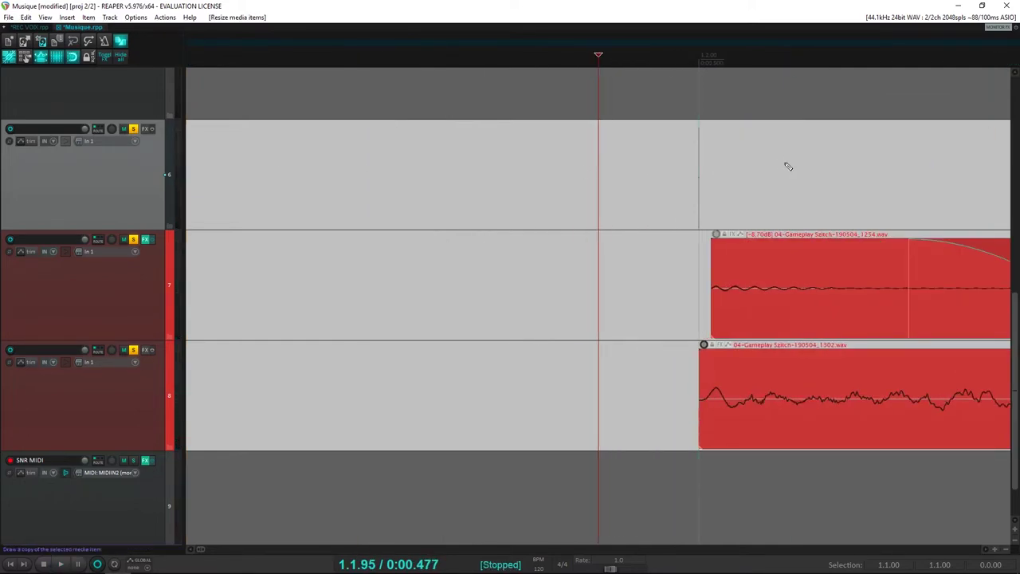
key(ctrl+z)
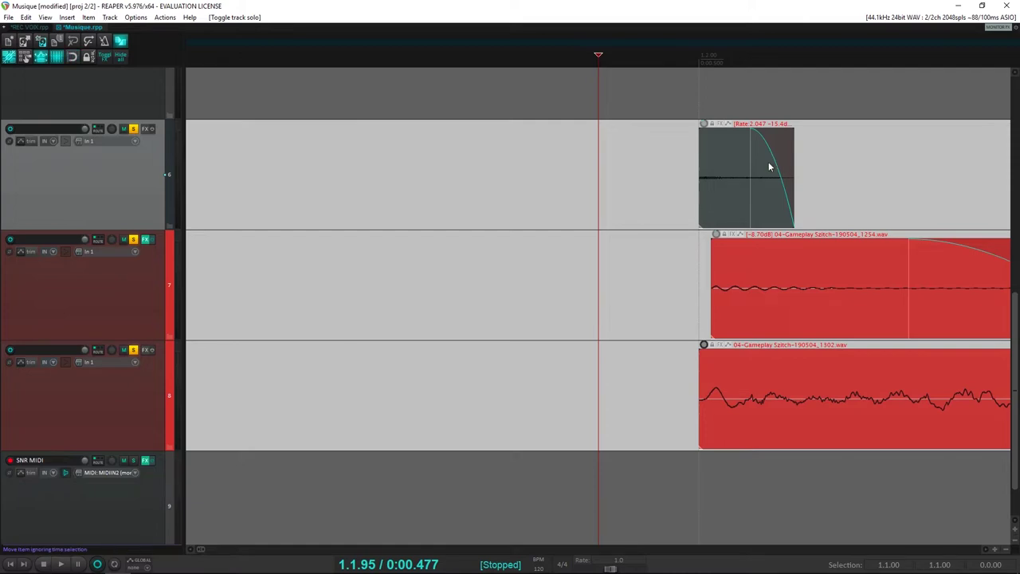
mouse_move(777, 160)
mouse_down()
mouse_move(800, 161)
mouse_move(765, 163)
mouse_up()
key(space)
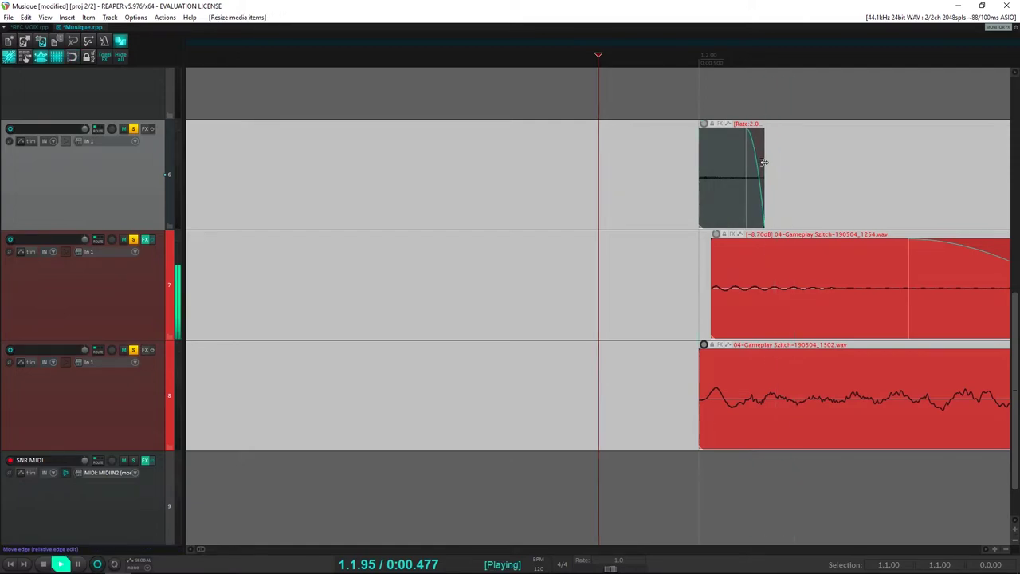
scroll(761, 165, down, 5)
key(space)
click(385, 184)
key(space)
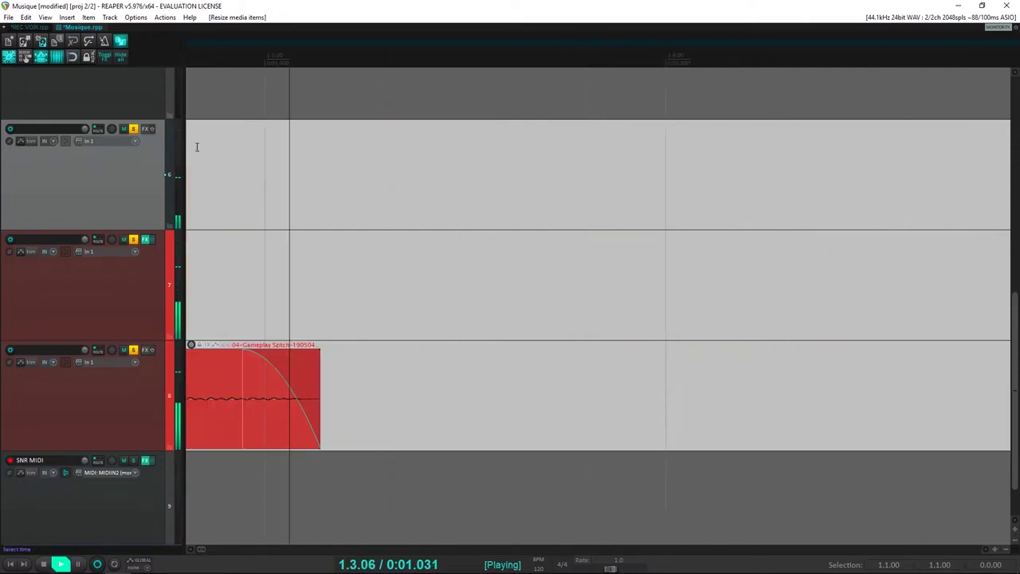
key(space)
Listen to tracks 7 and 8 without the shortened track 6 hit, and again with track 6 soloed
click(139, 130)
scroll(139, 130, down, 2)
scroll(373, 194, down, 2)
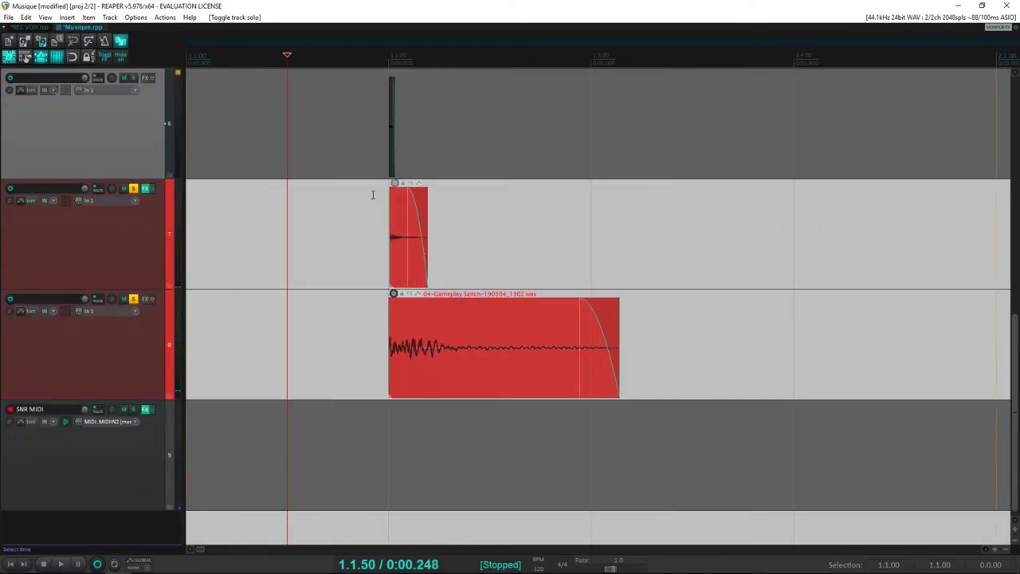
click(346, 129)
key(space)
key(space)
click(135, 77)
key(space)
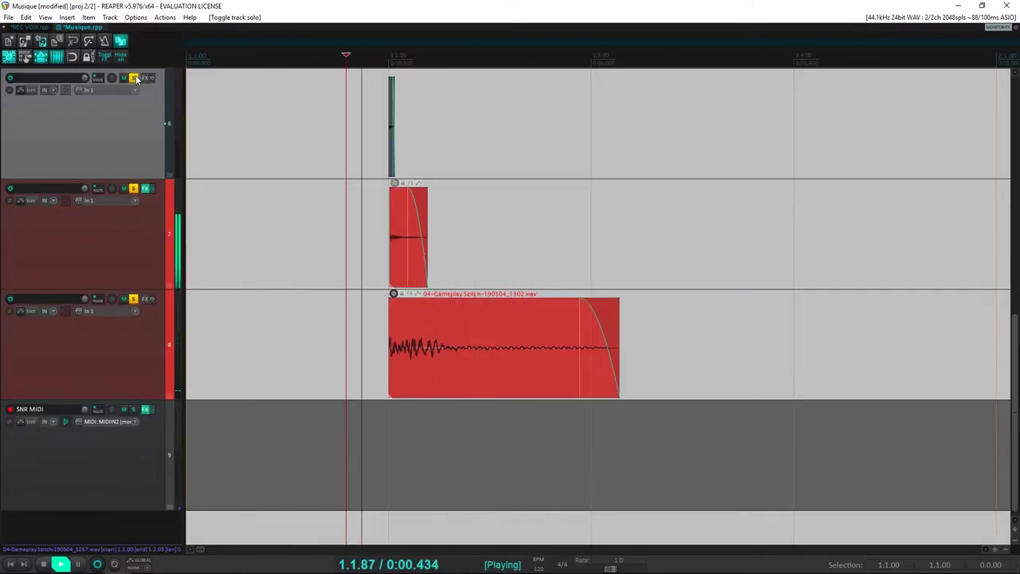
Lower the item volume of the track 6 hit and play it with the other layers
key(space)
click(386, 86)
scroll(544, 89, up, 6)
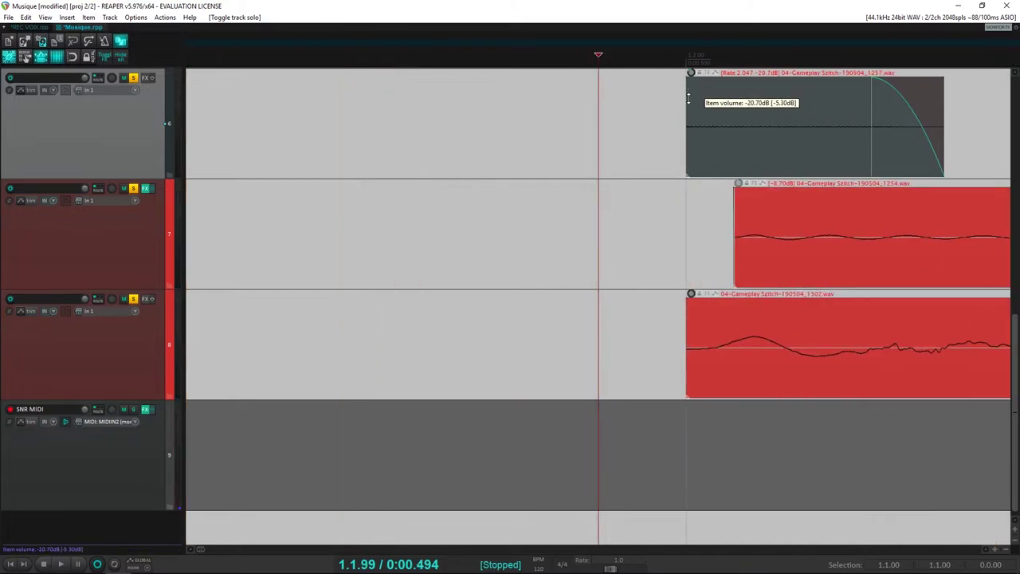
drag(688, 98, 689, 98)
key(space)
key(space)
scroll(644, 107, up, 2)
scroll(662, 102, up, 3)
scroll(688, 97, down, 3)
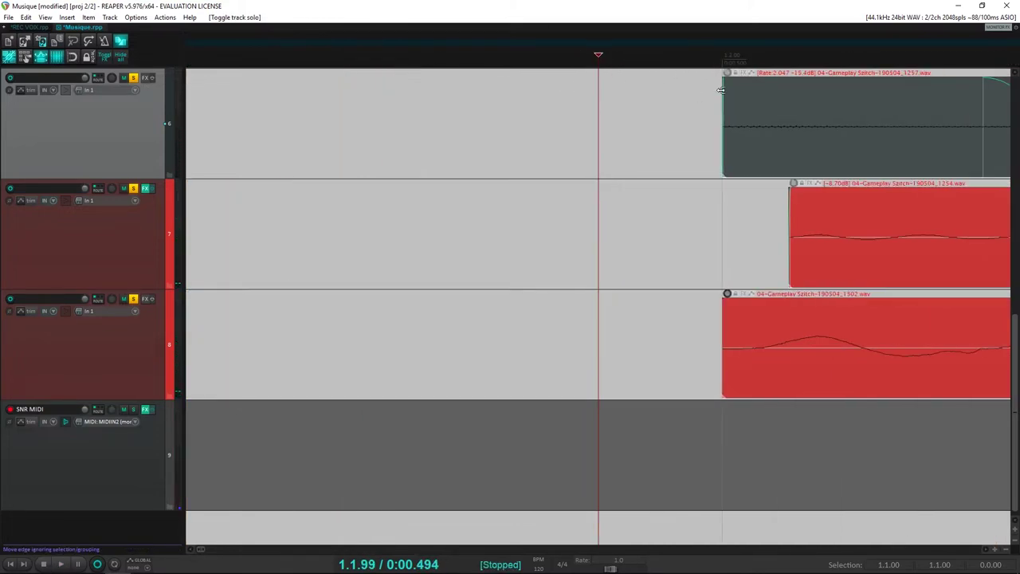
drag(724, 74, 725, 75)
key(space)
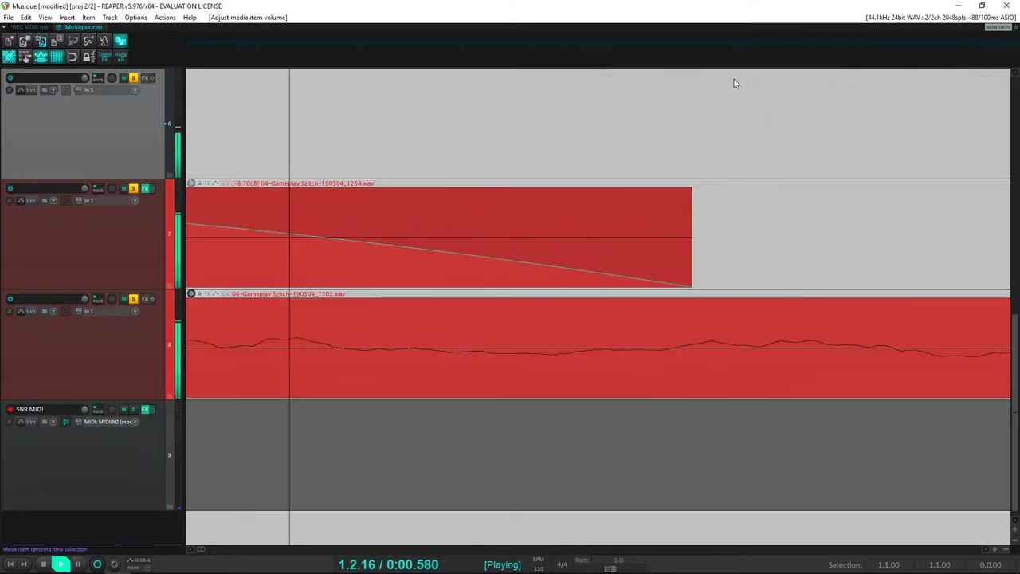
key(space)
Replay the three layered hits with the new track 6 level and save the project
scroll(366, 132, down, 5)
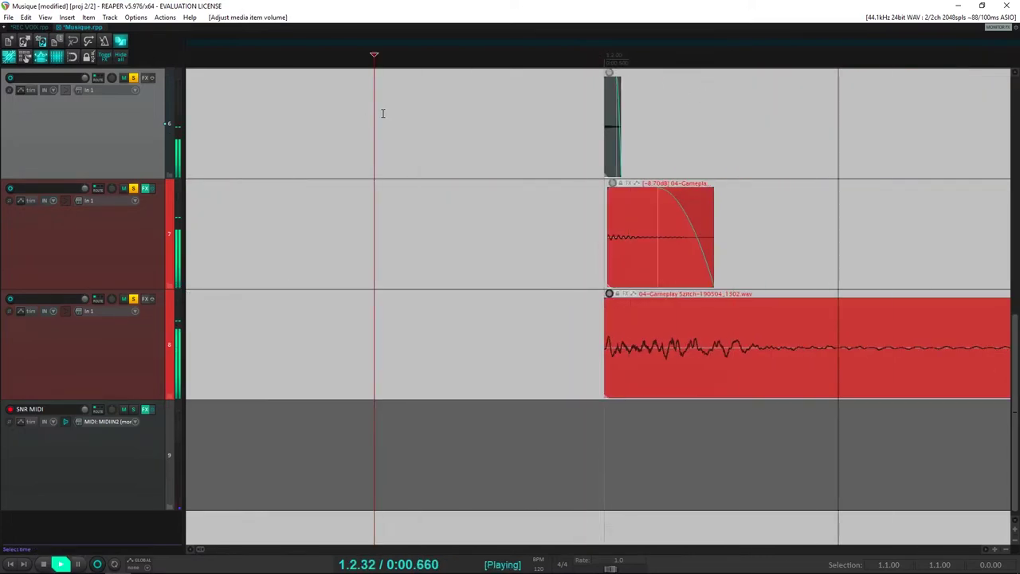
scroll(385, 115, down, 6)
key(space)
key(space)
key(space)
key(ctrl+s)
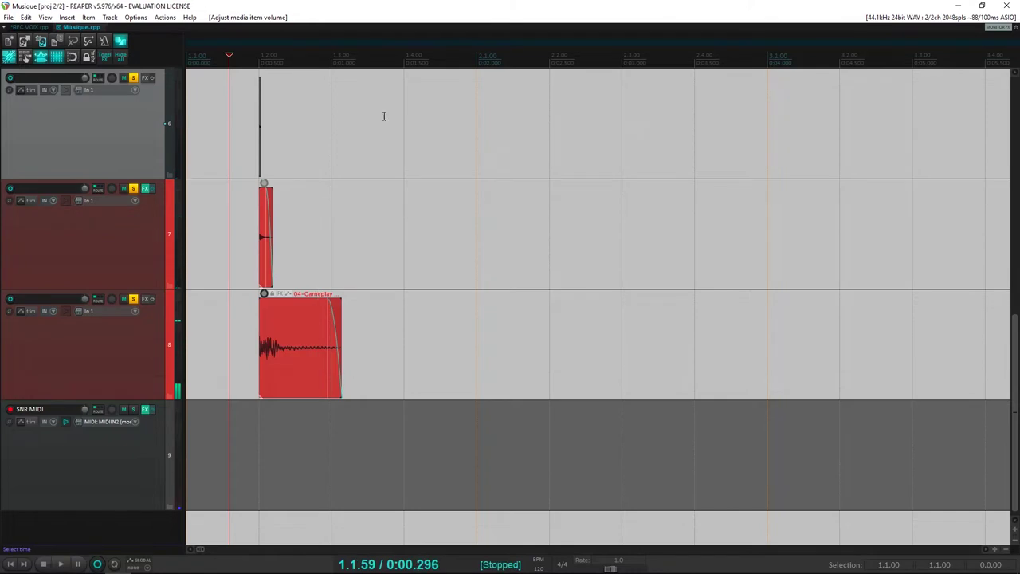
Listen to the layered hit once more from just before its start
scroll(385, 119, down, 2)
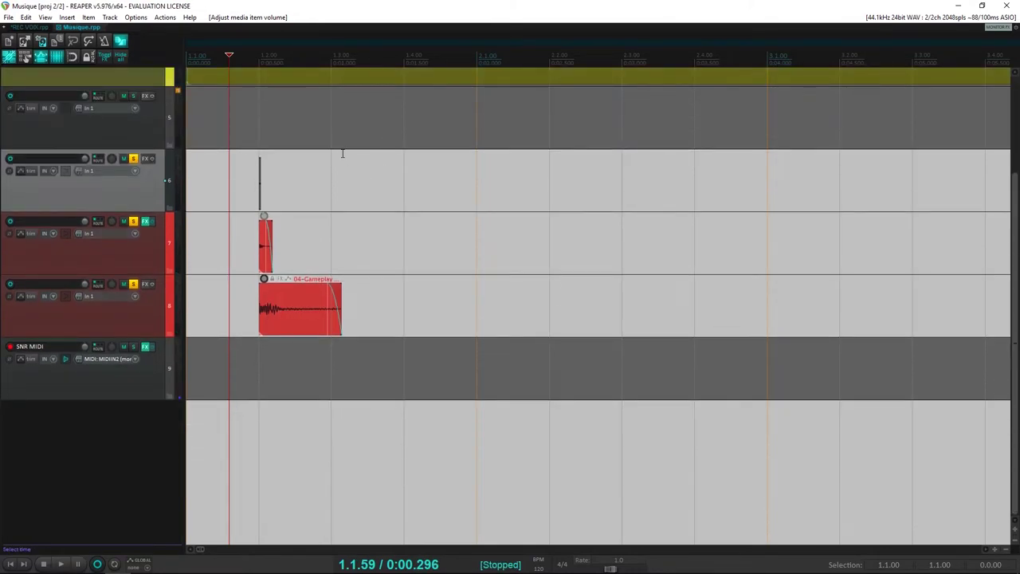
scroll(343, 153, up, 4)
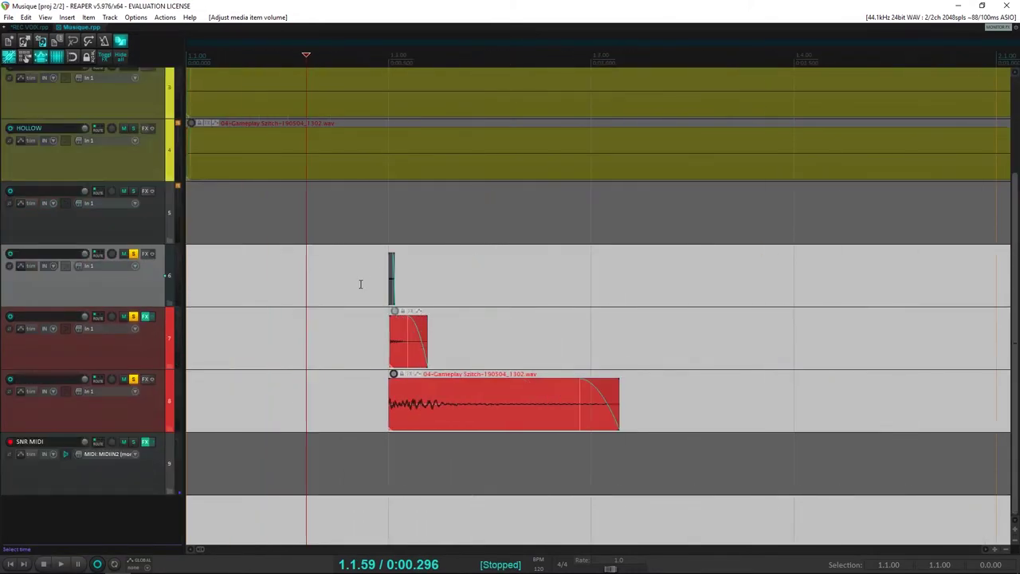
scroll(354, 271, up, 4)
click(700, 290)
key(space)
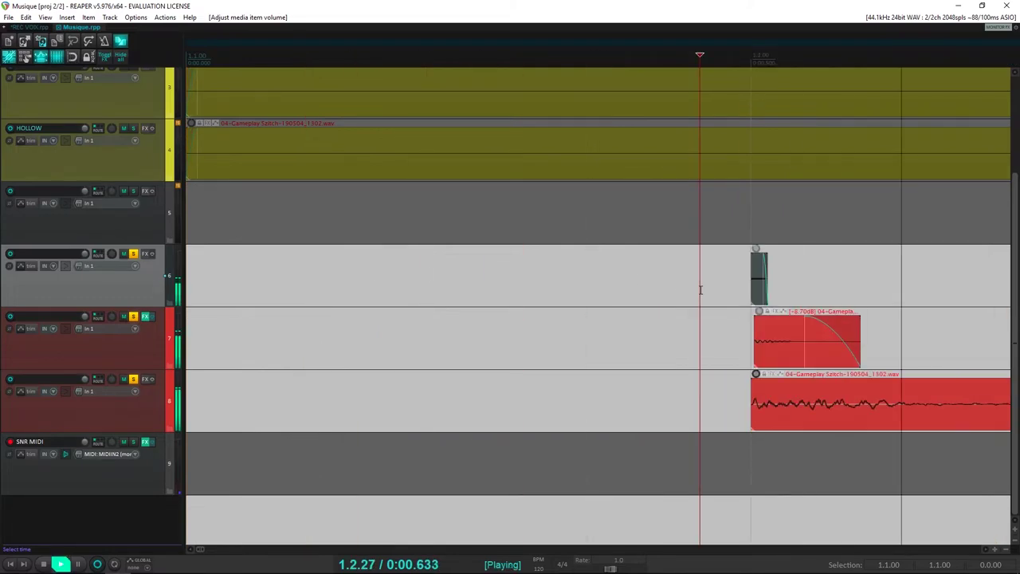
scroll(699, 291, down, 6)
key(space)
Set the project tempo to 178 BPM and return the edit cursor to the project start
scroll(550, 368, down, 5)
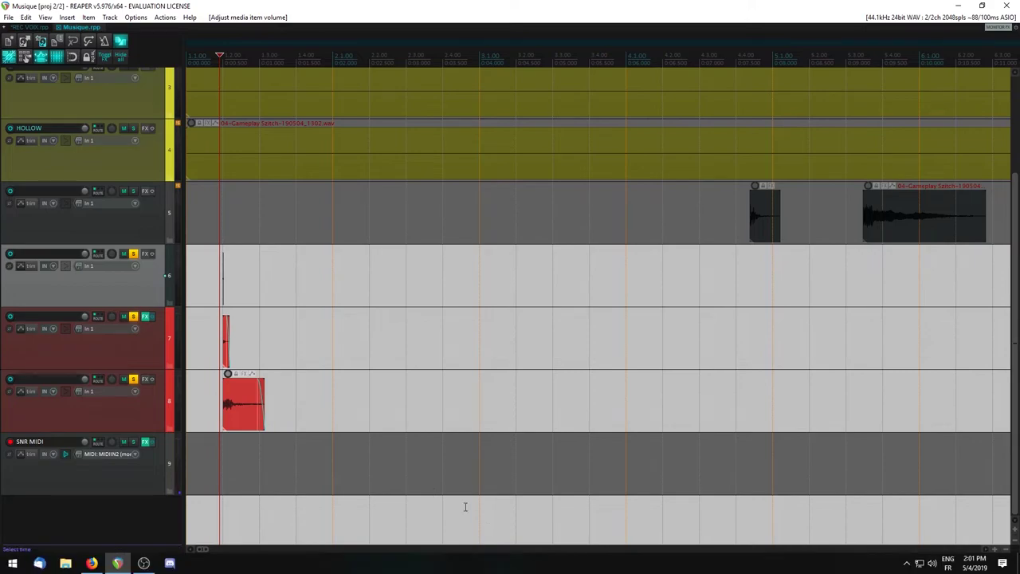
scroll(351, 410, down, 6)
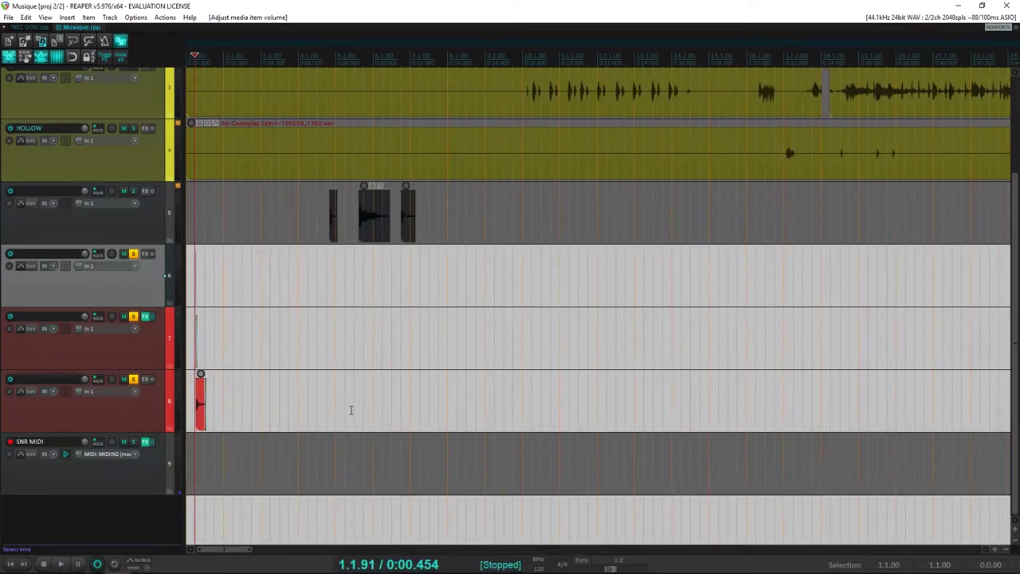
scroll(351, 410, up, 10)
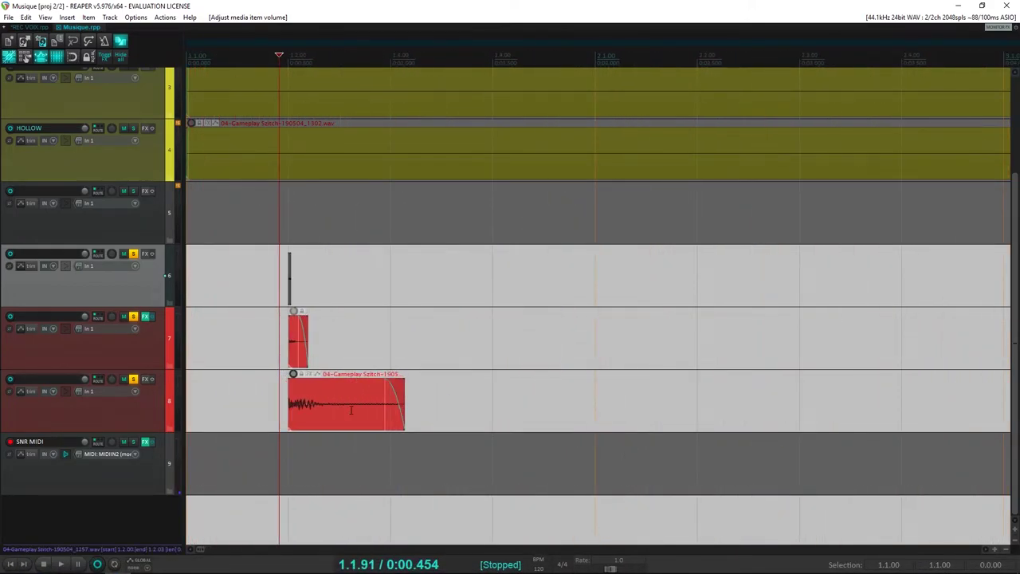
scroll(351, 410, down, 5)
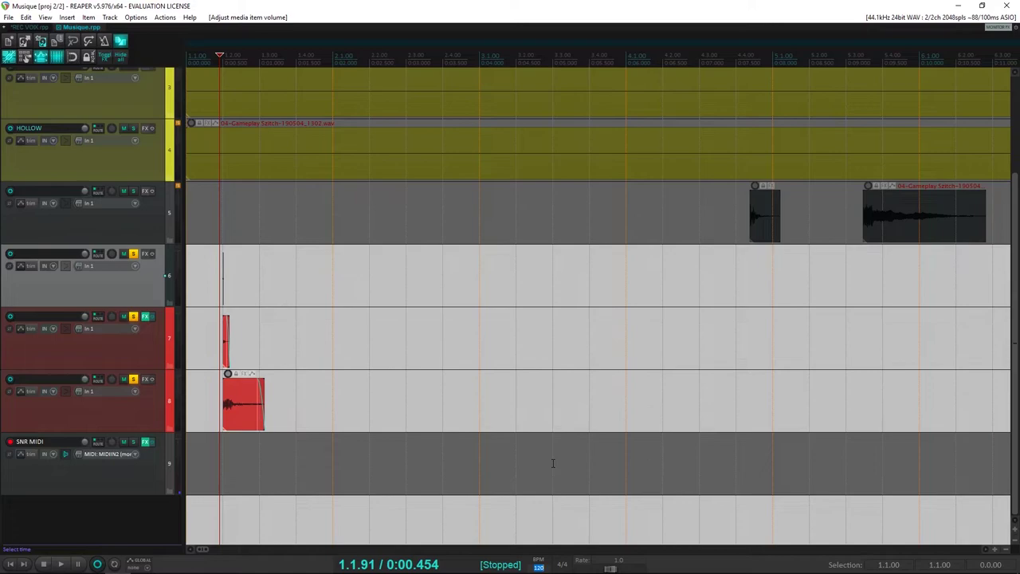
click(528, 401)
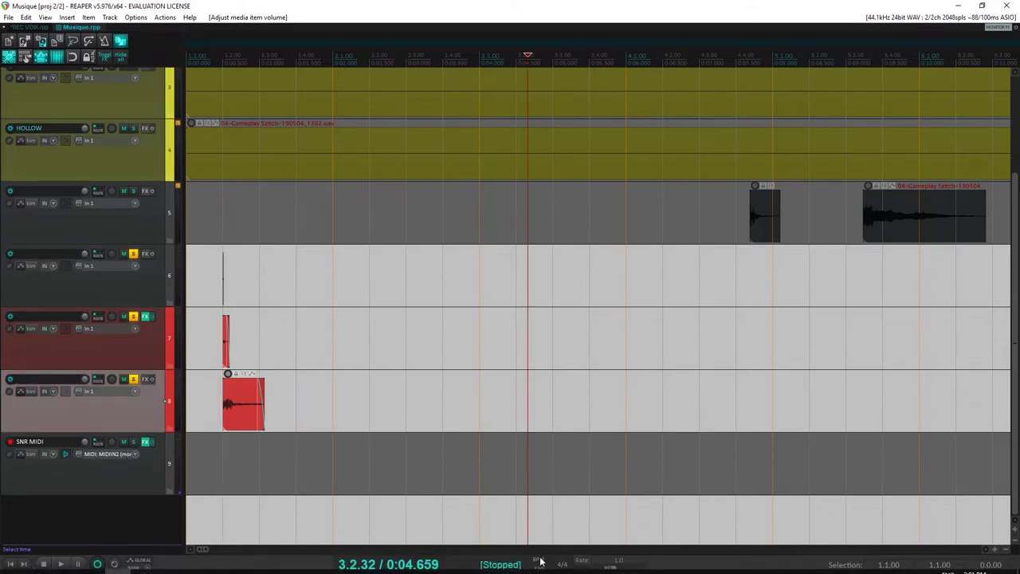
scroll(539, 561, up, 2)
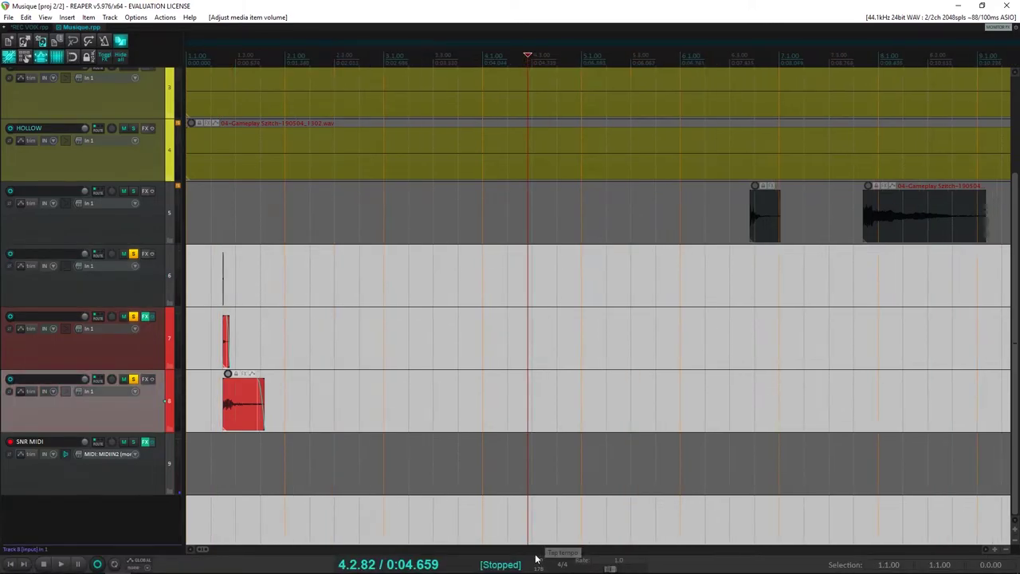
click(535, 553)
scroll(401, 359, down, 4)
key(w)
scroll(380, 353, up, 7)
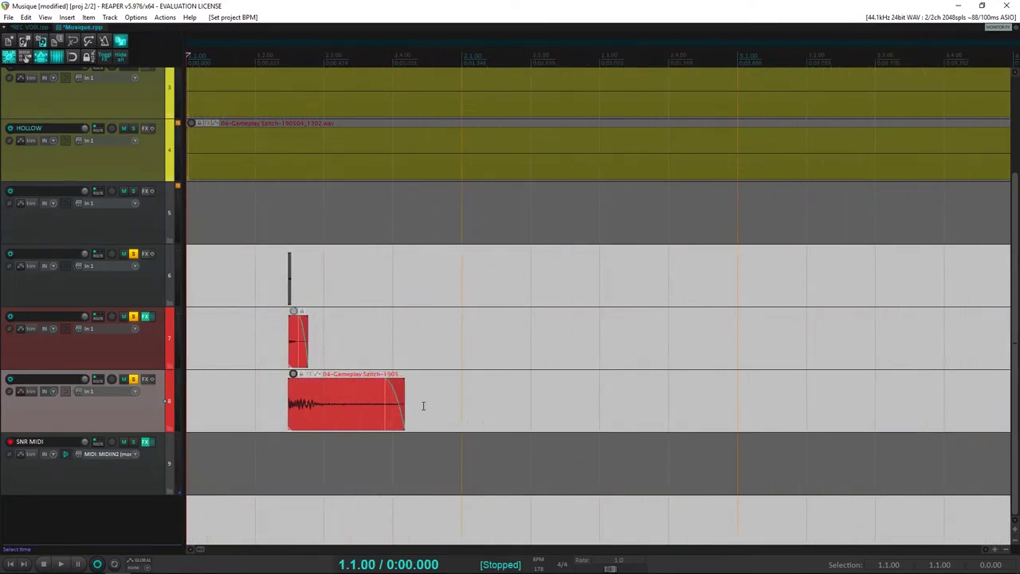
Check the timebase options for items and for the tempo envelope in the project settings
scroll(423, 405, up, 3)
key(alt+Return)
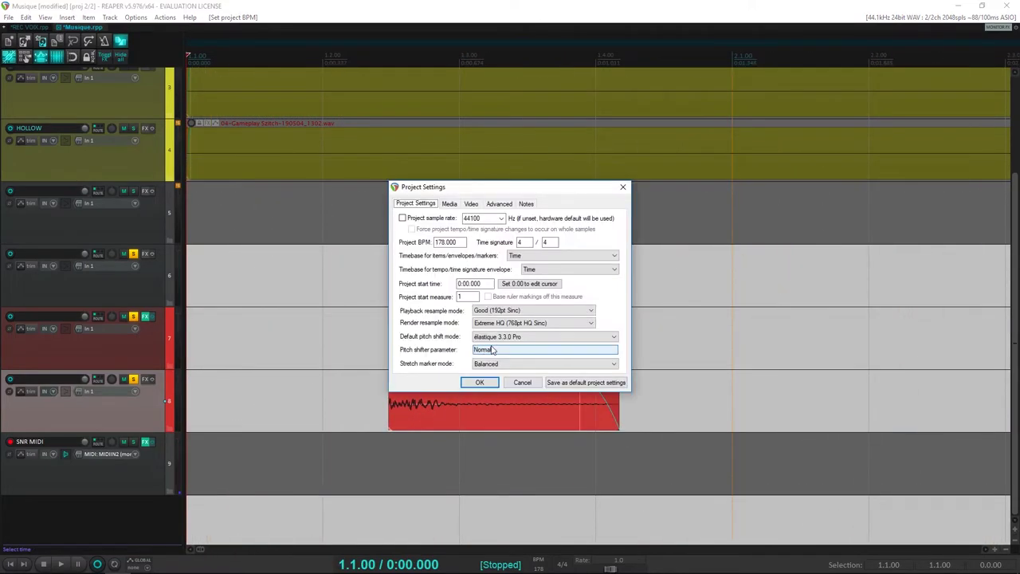
click(540, 272)
click(539, 278)
click(539, 257)
click(540, 263)
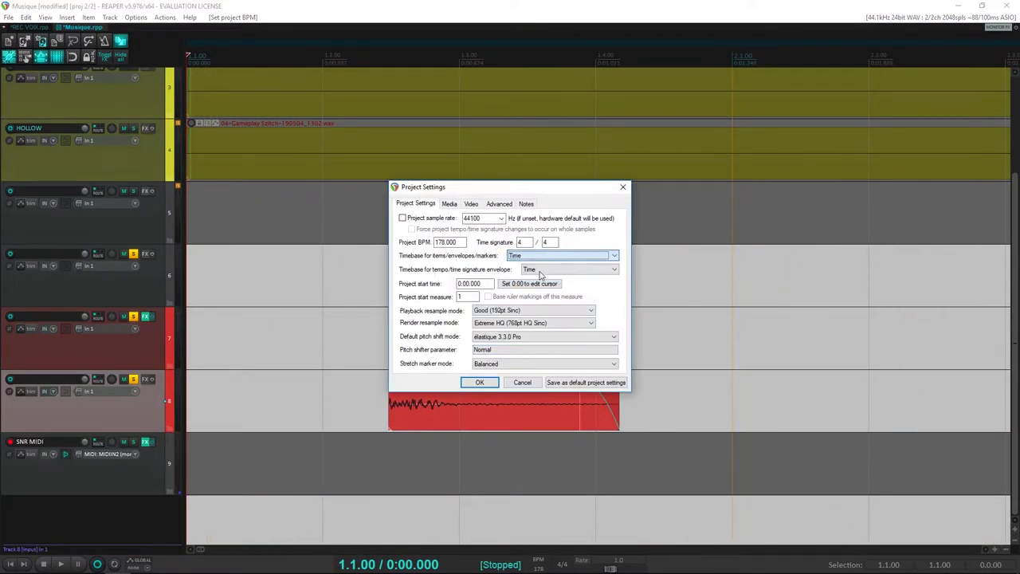
click(523, 382)
Play the start of the project and move the three layered hits on tracks 6 to 8 together to 2.1.00
scroll(466, 387, down, 6)
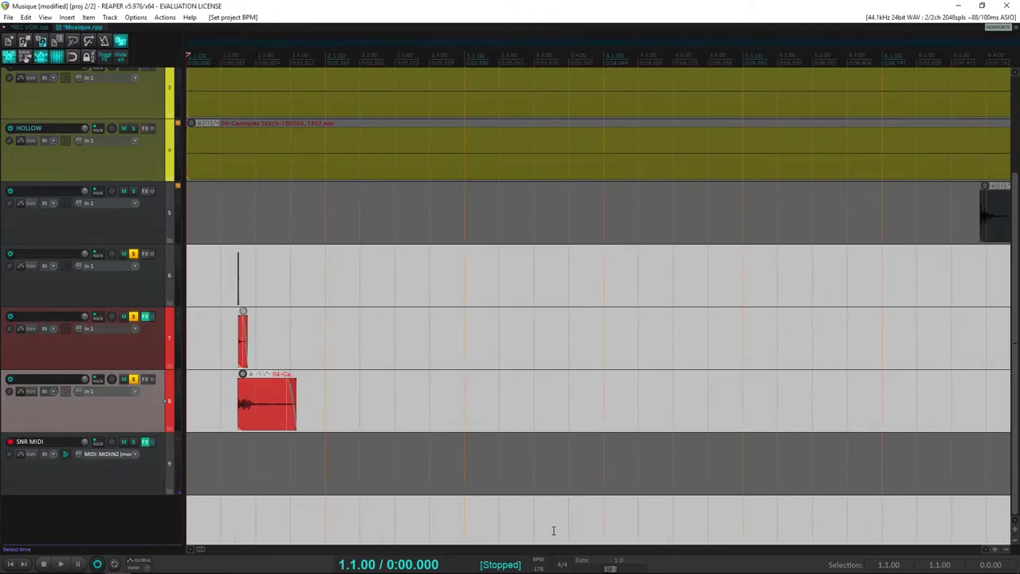
key(space)
key(space)
drag(296, 343, 250, 281)
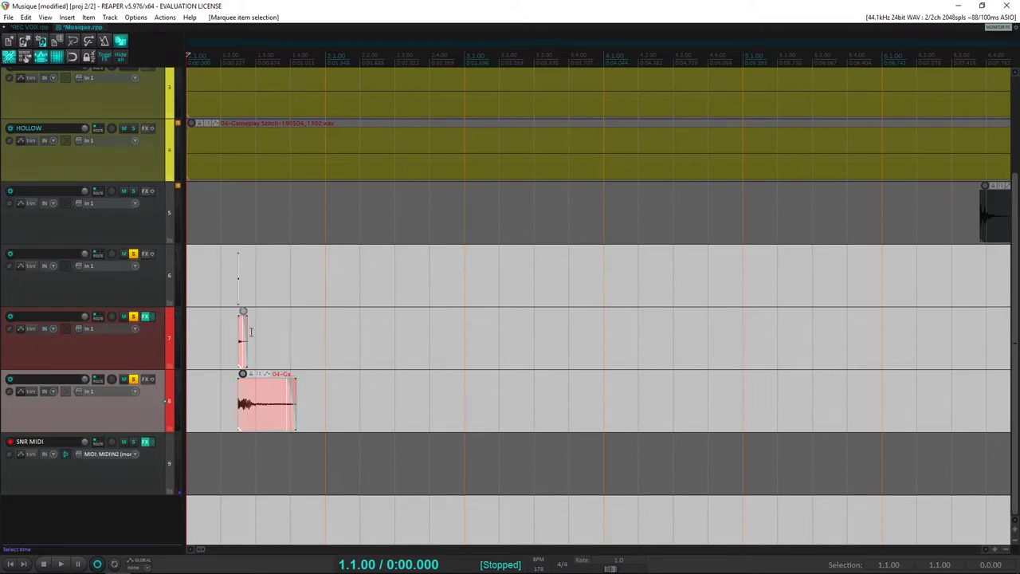
mouse_move(269, 413)
mouse_down()
mouse_move(380, 410)
mouse_move(358, 413)
mouse_up()
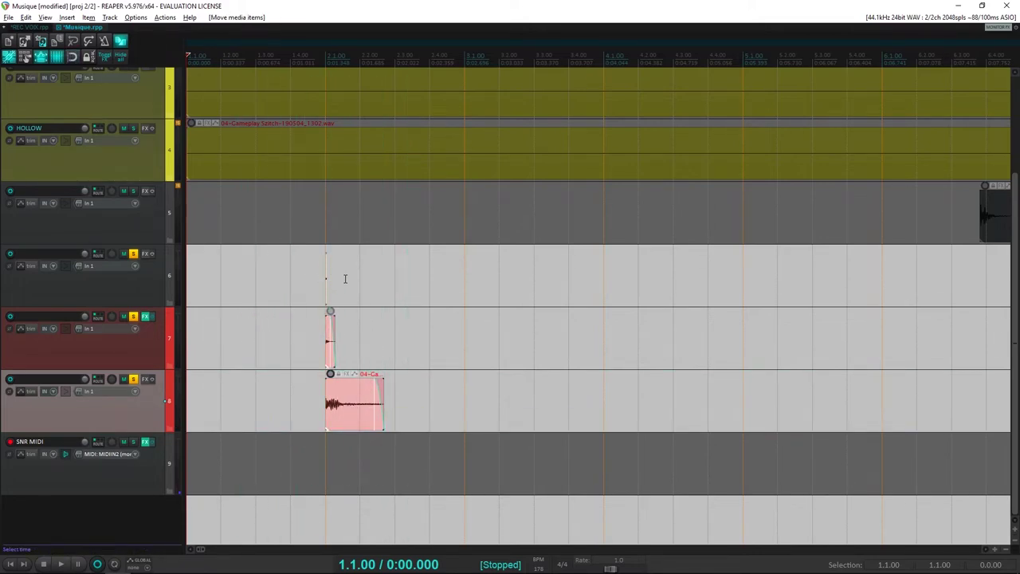
Shorten the track 8 hit so it ends at 2.2.00, select all three layers and play them from 1.4.00
click(324, 276)
scroll(770, 413, up, 4)
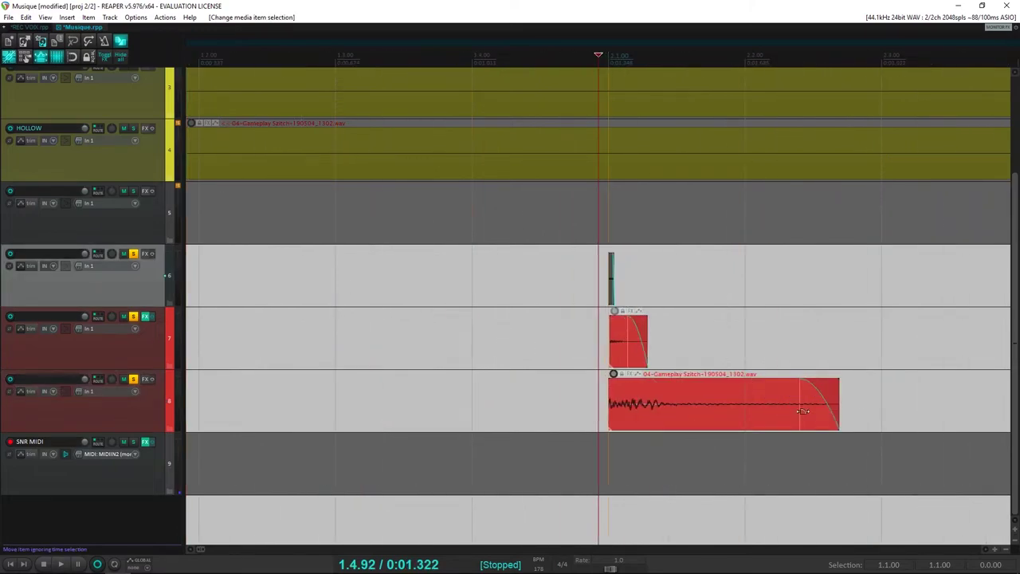
click(707, 405)
drag(838, 401, 530, 288)
click(472, 405)
key(space)
key(space)
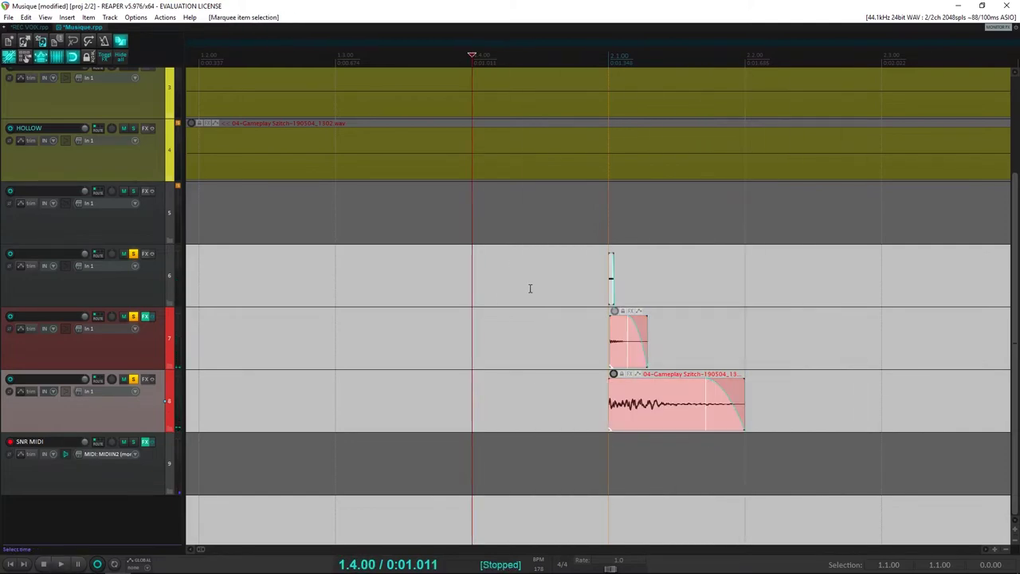
Duplicate the three-layer hit to 2.2.00, then copy both groups so hits fall on all four beats of measure 2
drag(650, 396, 805, 426)
key(space)
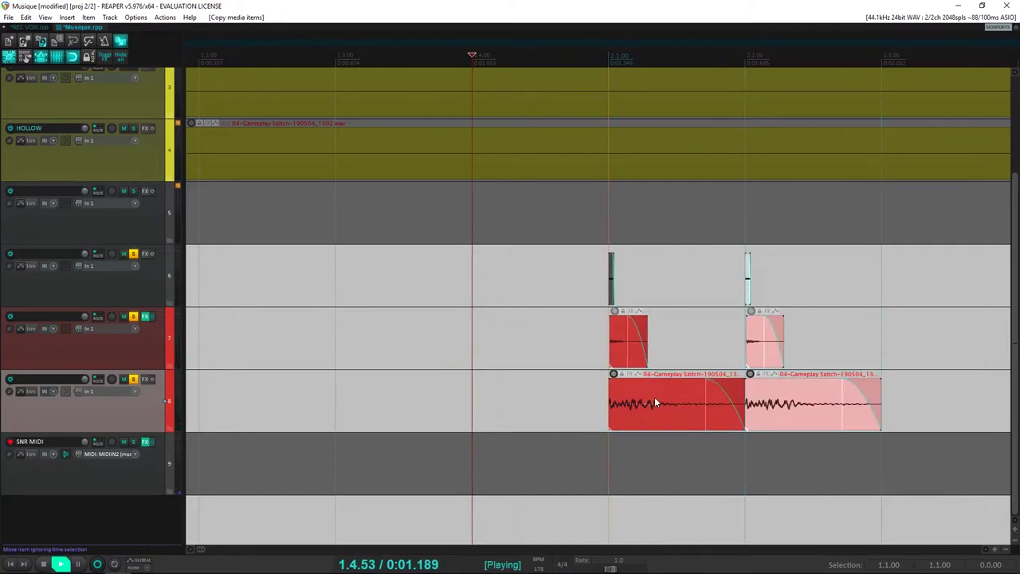
scroll(654, 402, down, 5)
key(space)
drag(609, 412, 283, 271)
drag(406, 406, 504, 406)
Listen to the four repeated layered hits several times from 1.4.00
key(space)
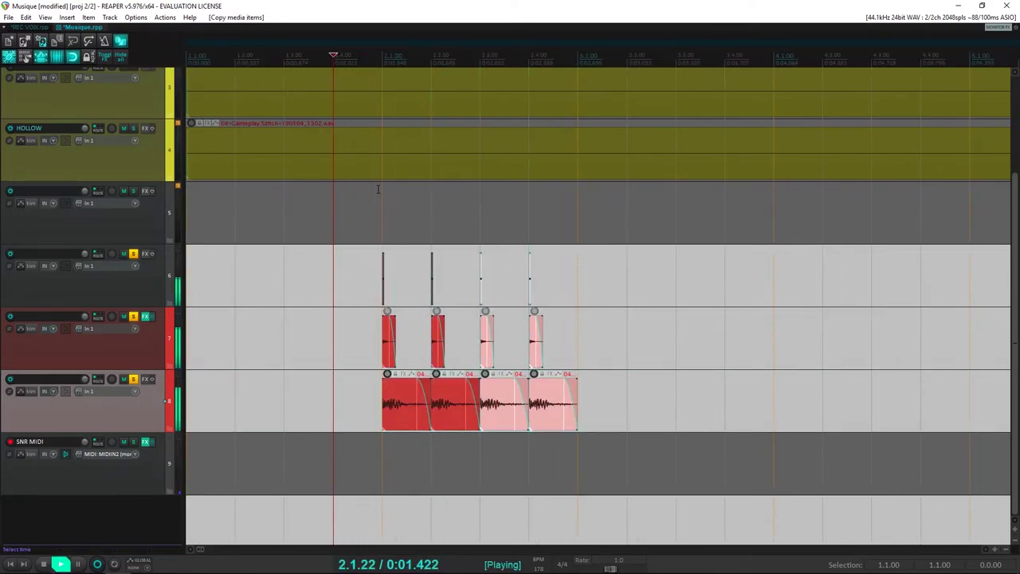
key(space)
key(space)
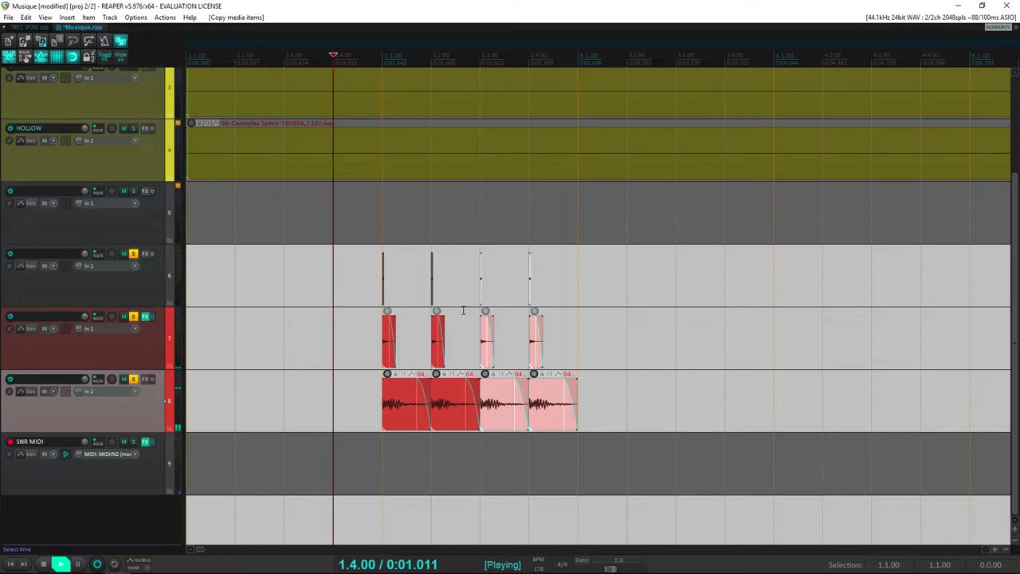
key(space)
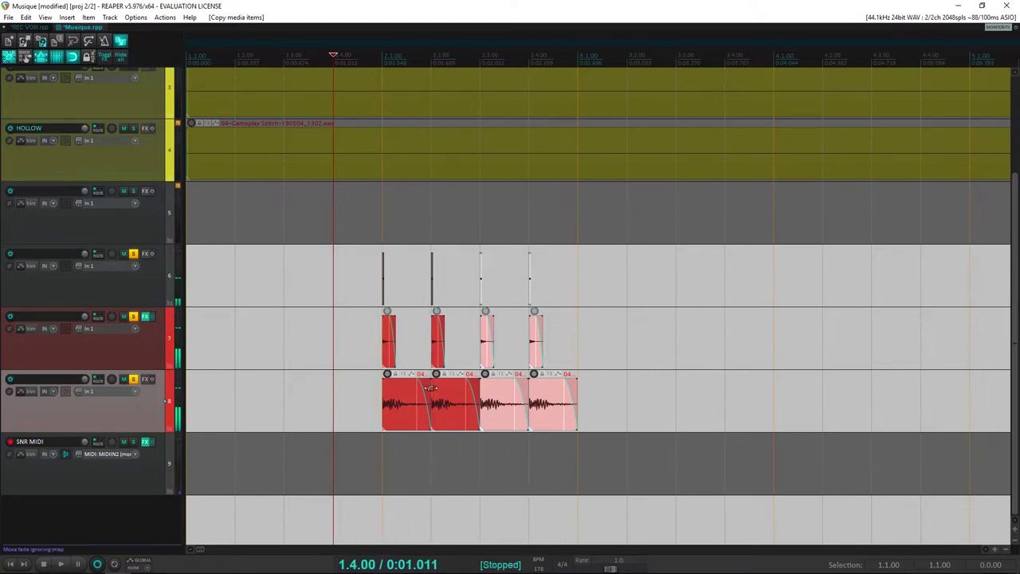
key(space)
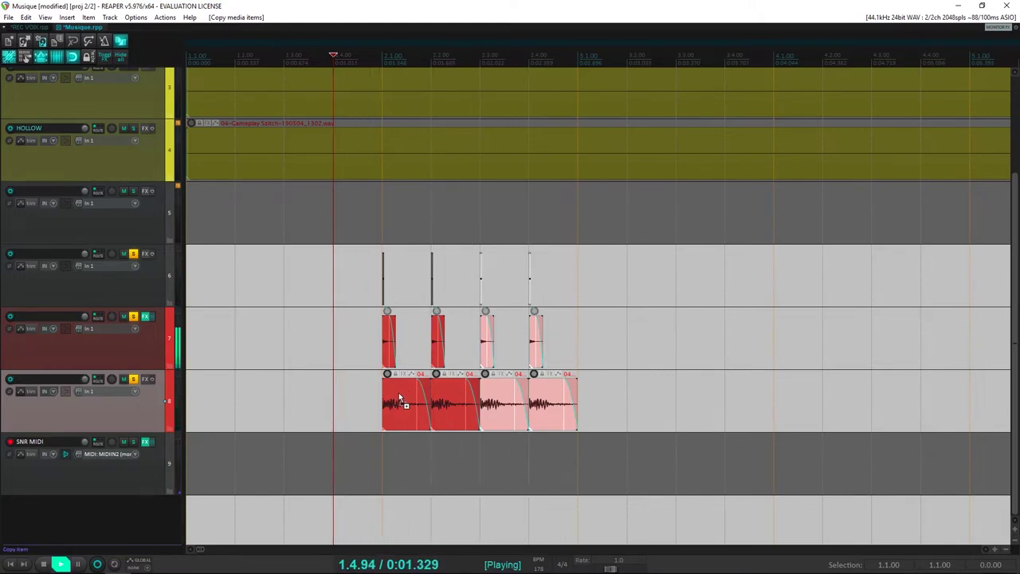
key(space)
Undo the duplicated hits and the trimming of the track 8 hit, and play the single layered hit
key(ctrl+z)
key(ctrl+z)
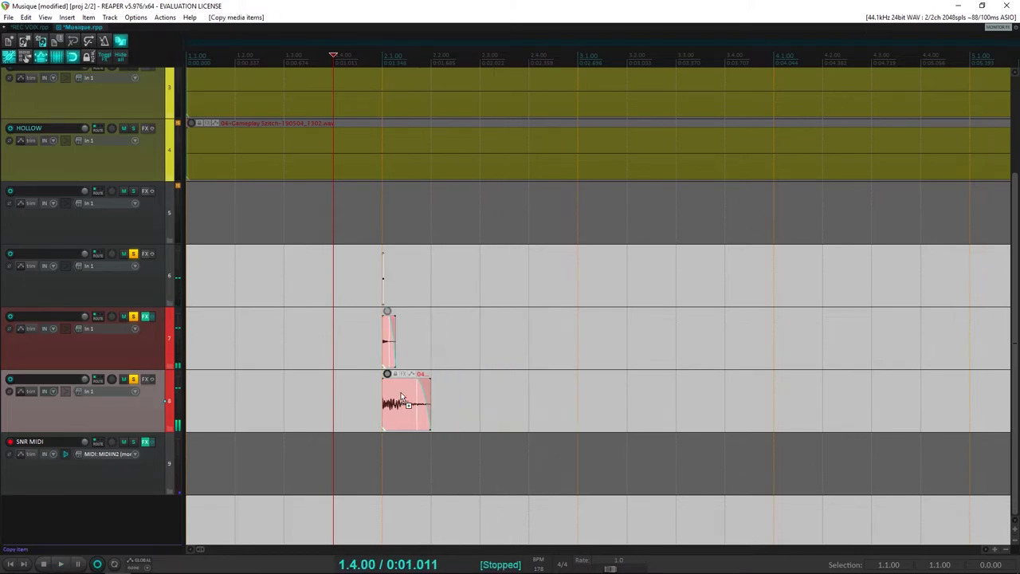
drag(428, 396, 437, 403)
key(ctrl+z)
click(358, 401)
key(space)
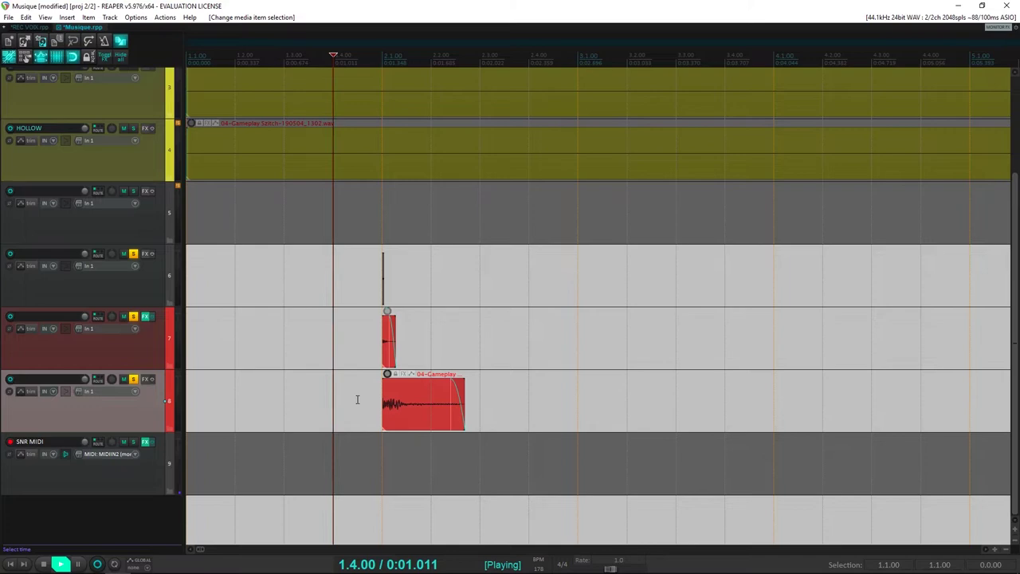
key(space)
Clear all track solos, solo only track 8 and play its hit from 2.1.00
scroll(448, 422, up, 3)
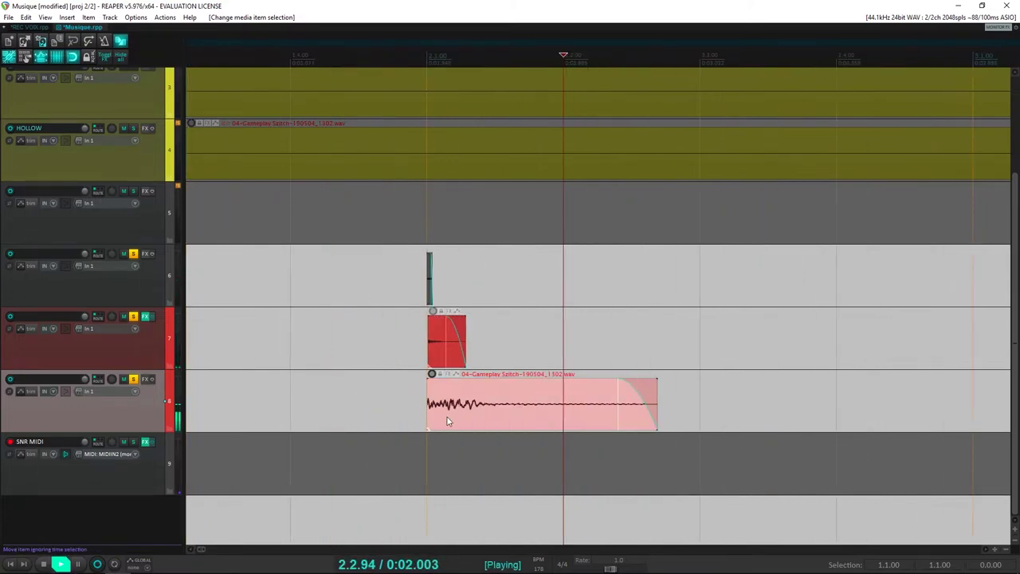
ctrl+click(134, 379)
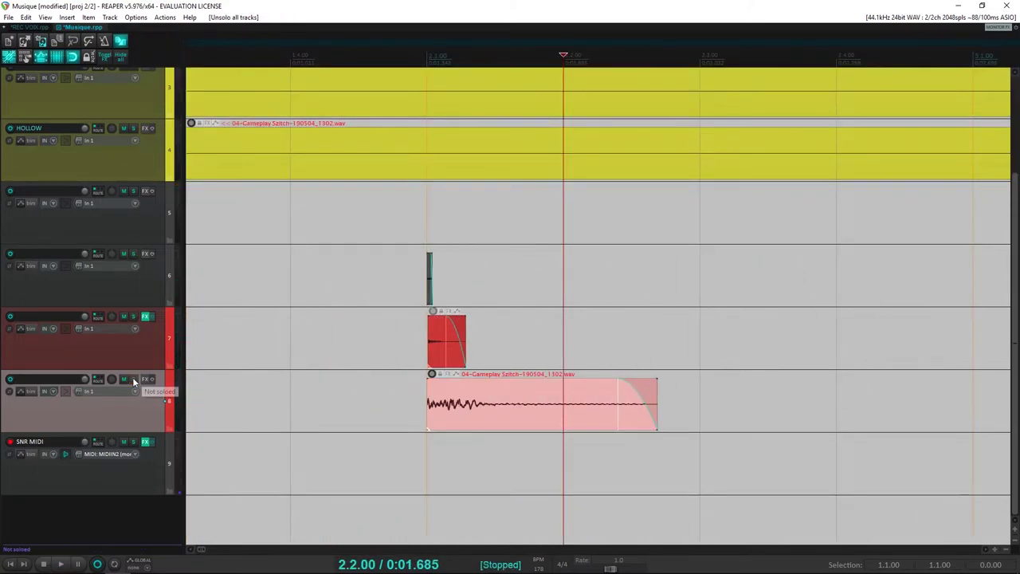
click(134, 379)
click(426, 397)
key(space)
key(space)
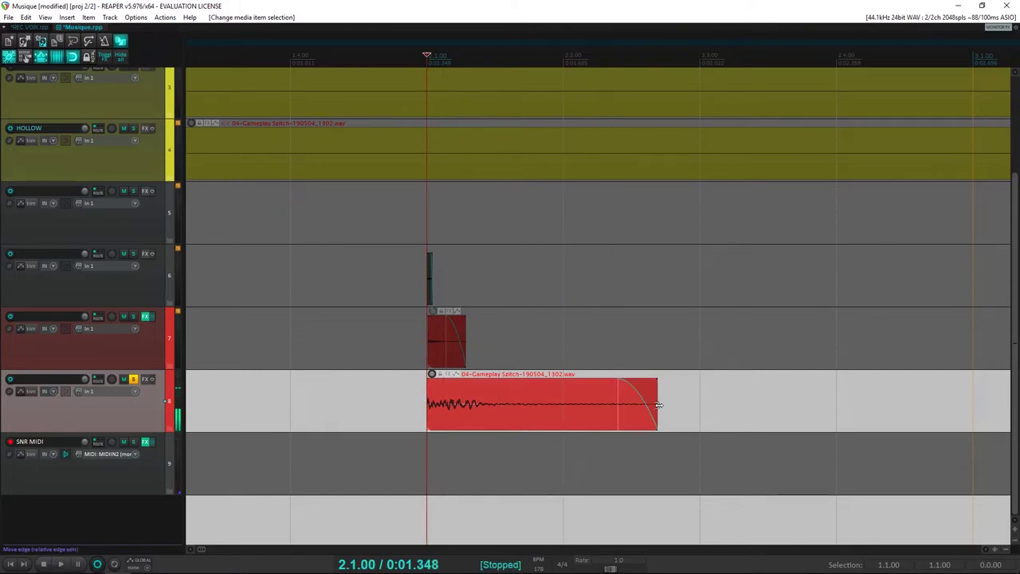
Try time-compressing the track 8 hit to a playback rate of 1.691 so it ends at 2.2.00
drag(657, 401, 611, 409)
key(space)
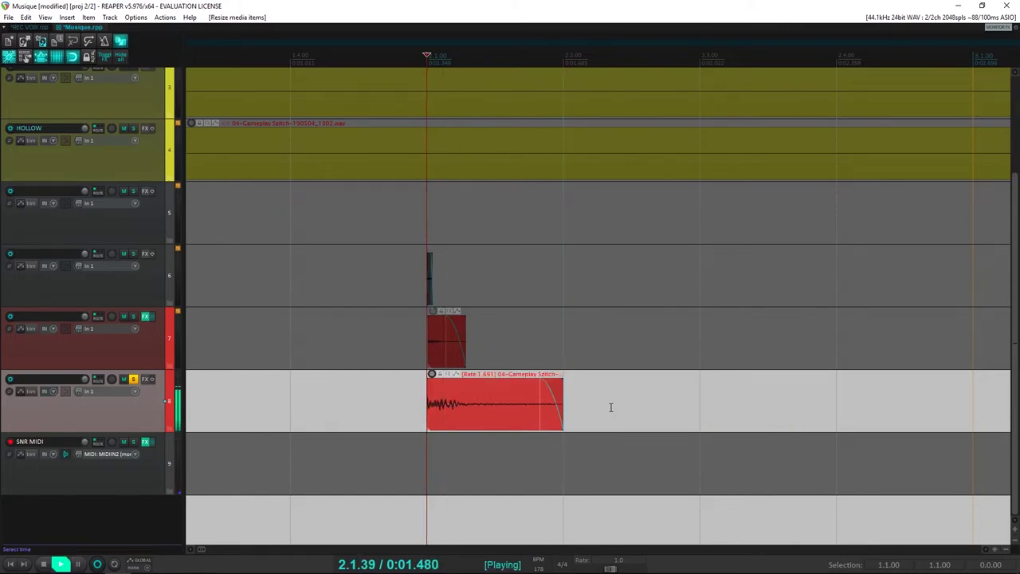
key(space)
key(ctrl+z)
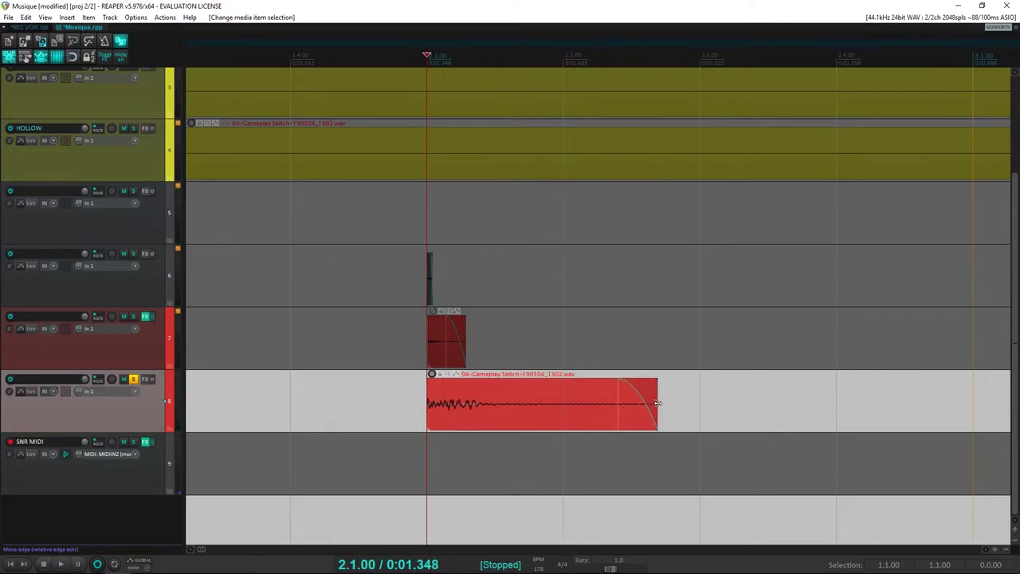
Time-compress the track 8 hit to a playback rate of 1.388 and play it twice on its own
drag(658, 408, 594, 405)
key(space)
key(space)
key(space)
key(space)
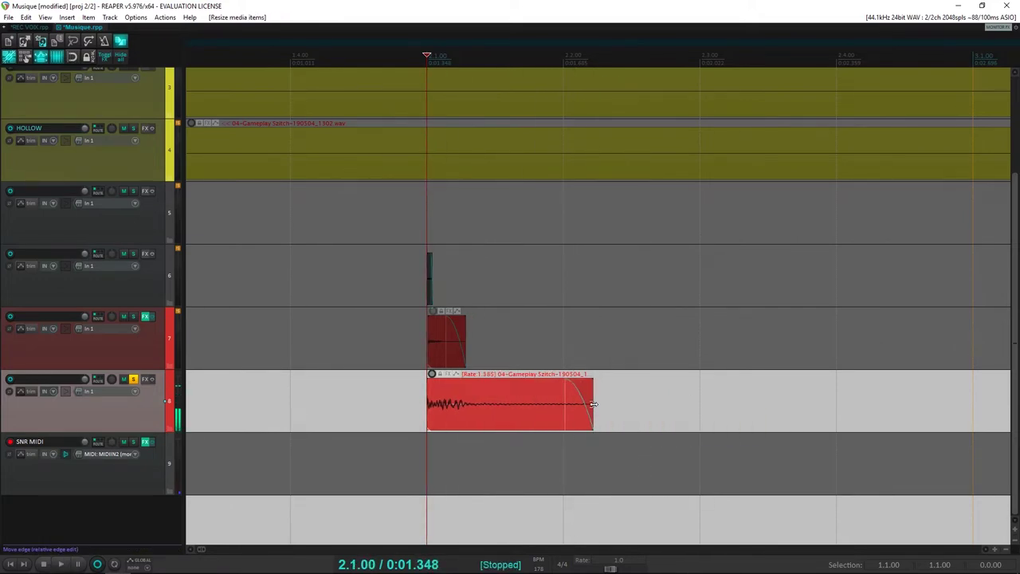
Play the track 8 hit on its own and trim its end back to 2.2.00 with snapping on
key(space)
key(space)
key(space)
key(space)
drag(594, 404, 566, 405)
key(space)
key(space)
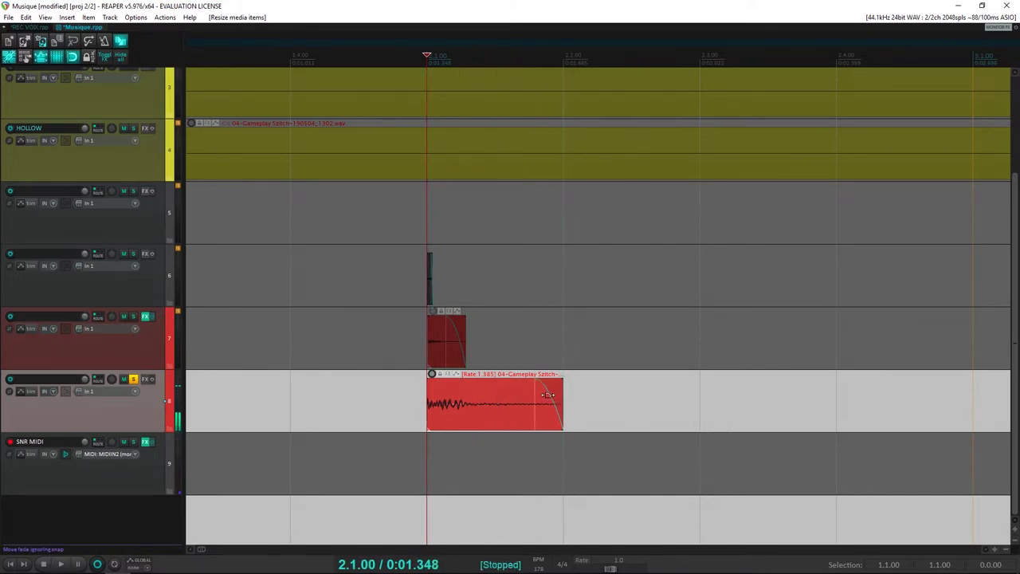
Shorten the fade-out at the end of the track 8 hit and play it on its own
key(space)
key(space)
key(space)
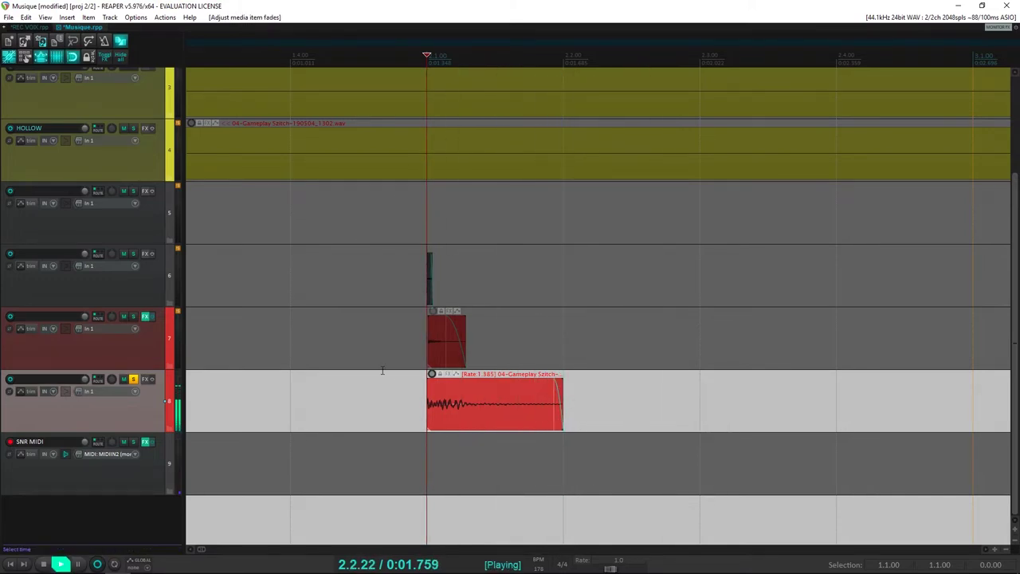
key(space)
Solo tracks 7 and 6 alongside track 8 and play the three-layer hit from 1.4.00
click(133, 317)
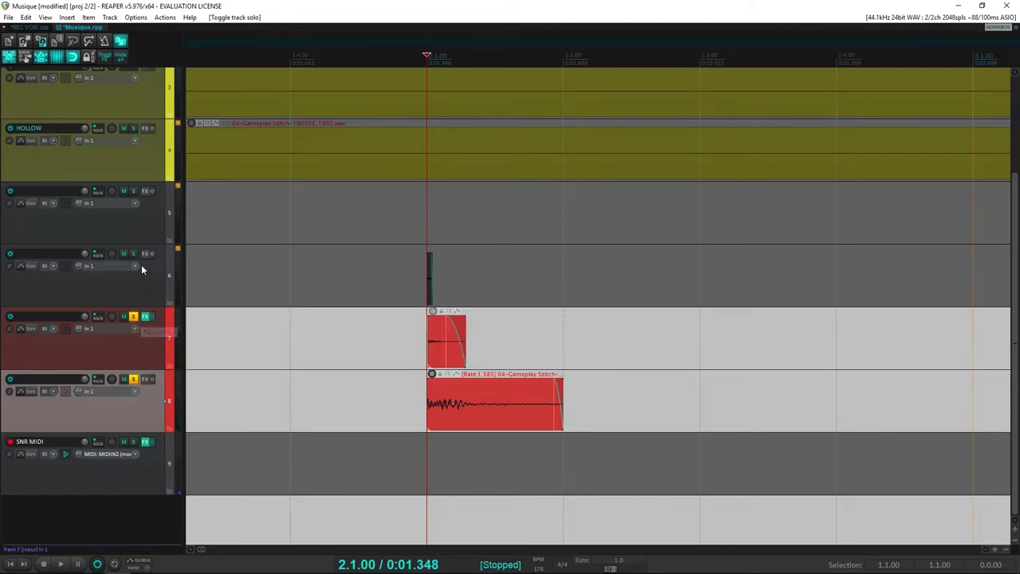
click(133, 254)
key(space)
key(space)
click(257, 279)
key(space)
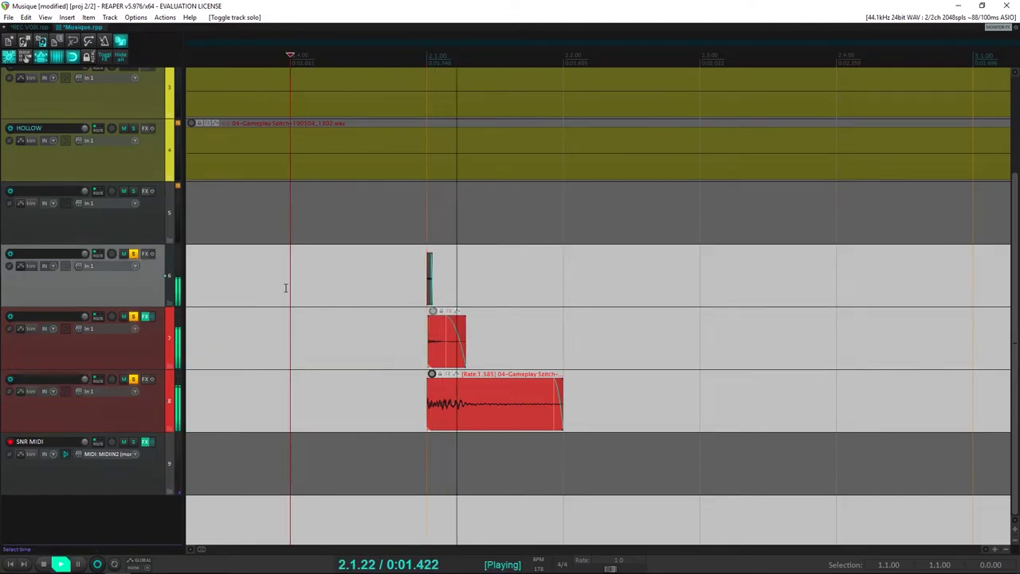
key(space)
Copy the three-layer hit to 2.2.00, 2.3.00 and 2.4.00 and play the pattern from 1.3.00
drag(613, 416, 314, 239)
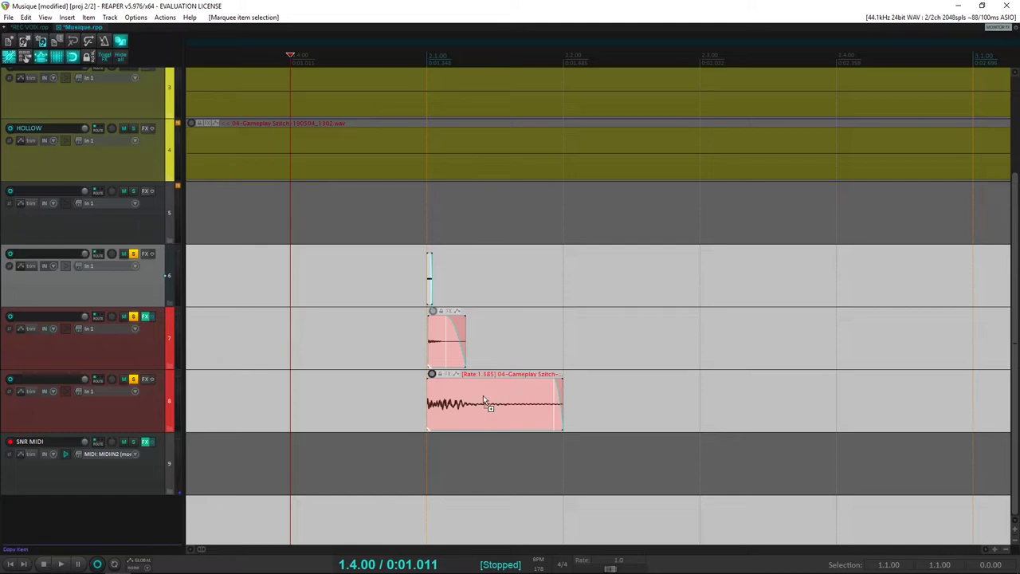
drag(483, 396, 909, 411)
scroll(612, 396, down, 3)
click(268, 277)
key(space)
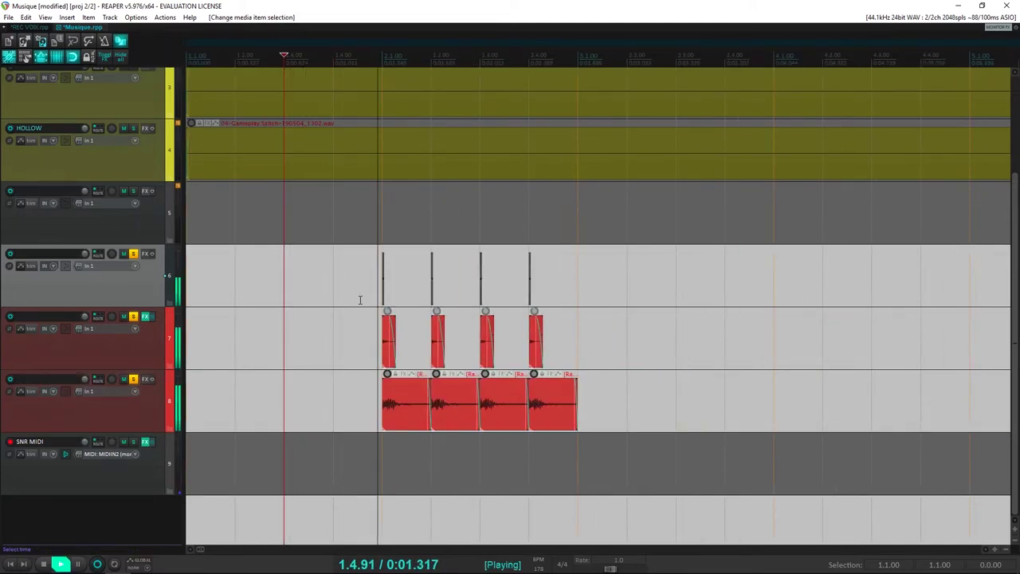
key(space)
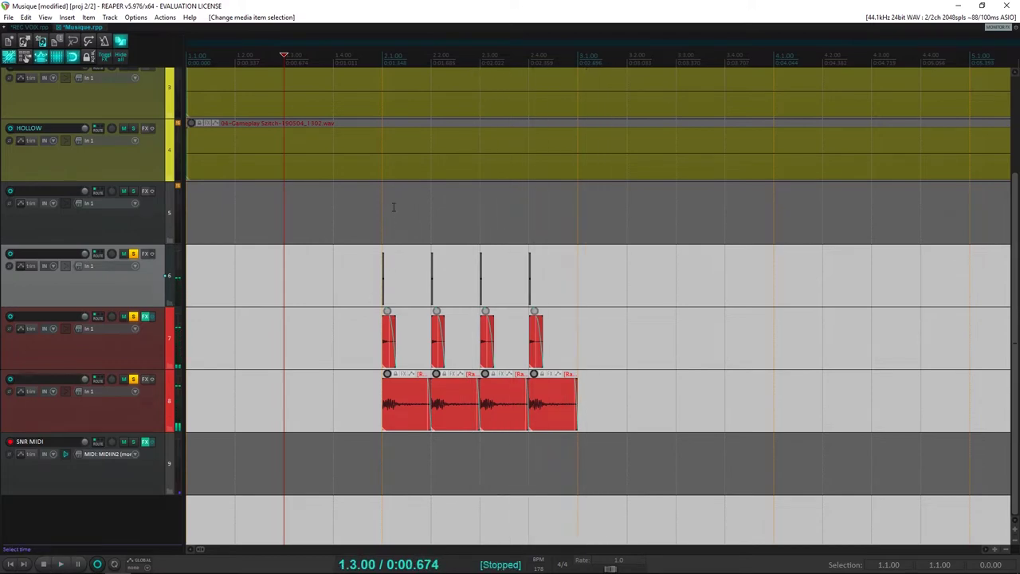
Set the time selection from 2.1.00 to 3.1.00 around the four hits and play them with repeat on
drag(383, 64, 577, 64)
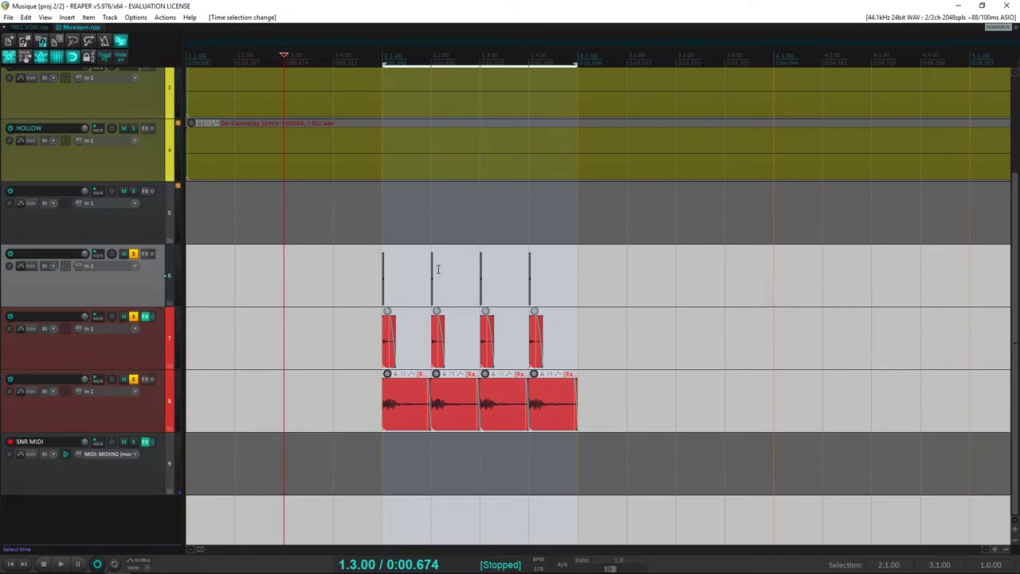
key(space)
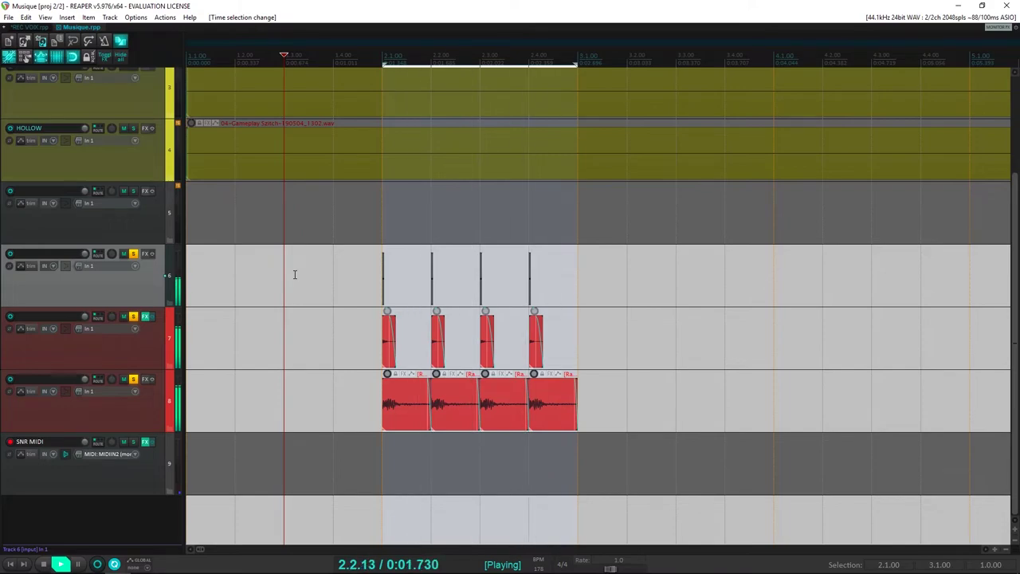
key(space)
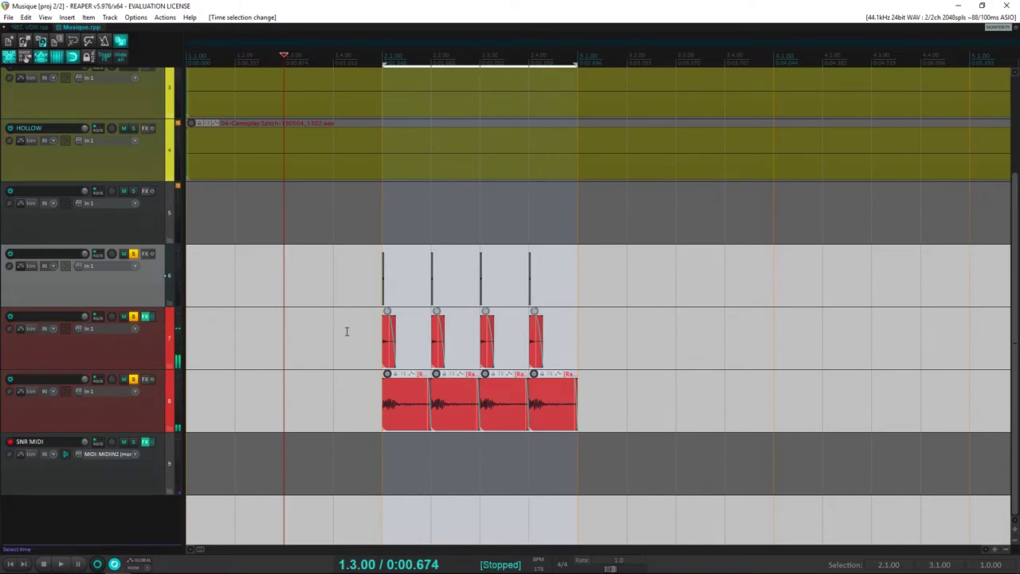
scroll(347, 331, up, 2)
scroll(347, 331, down, 5)
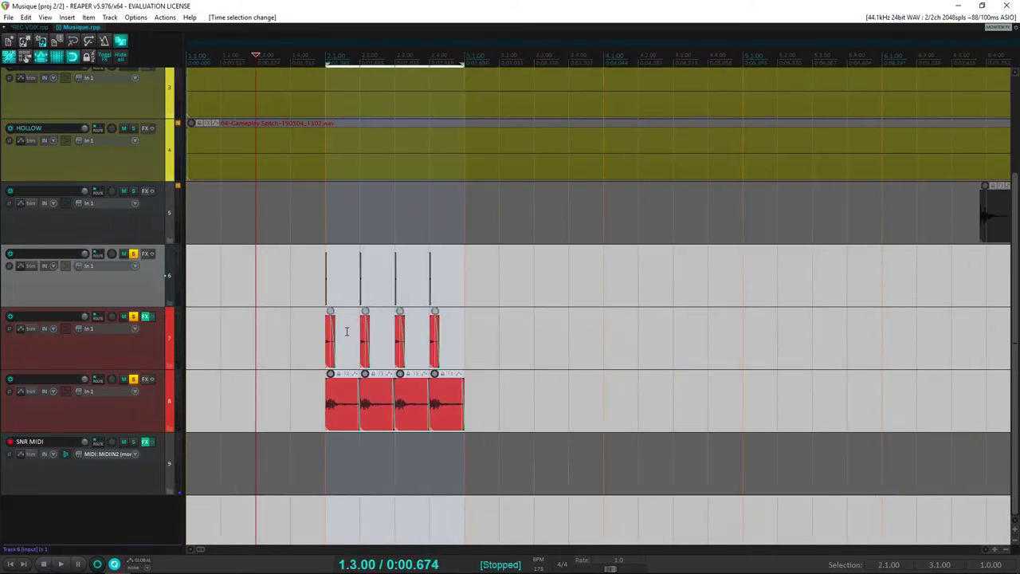
scroll(346, 331, up, 2)
mouse_move(510, 572)
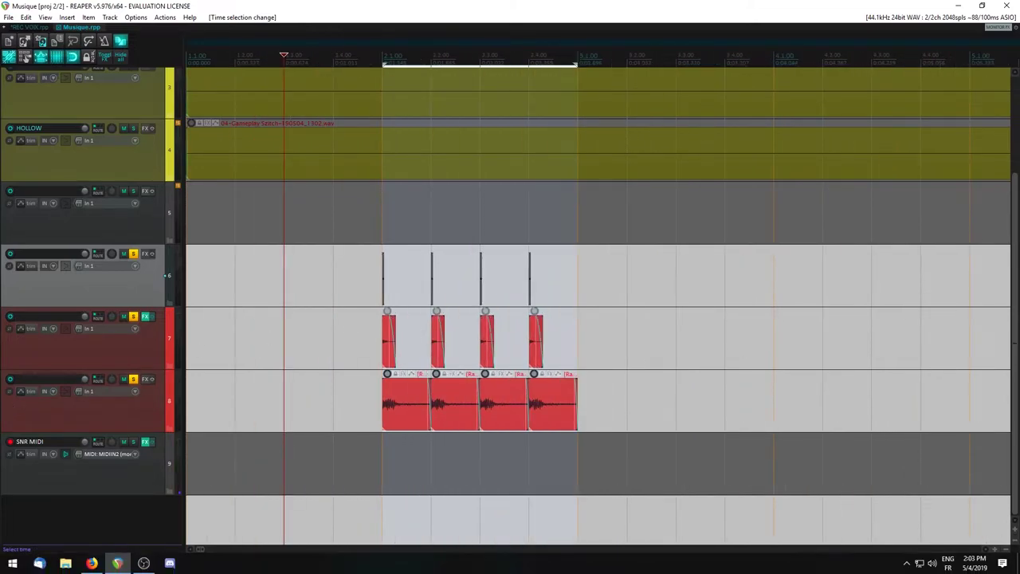
mouse_move(150, 565)
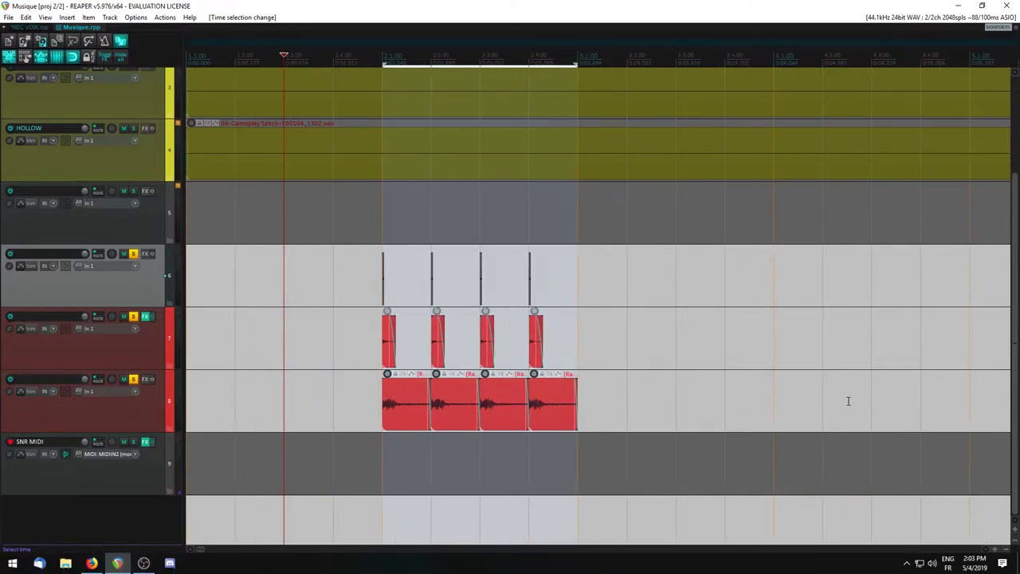
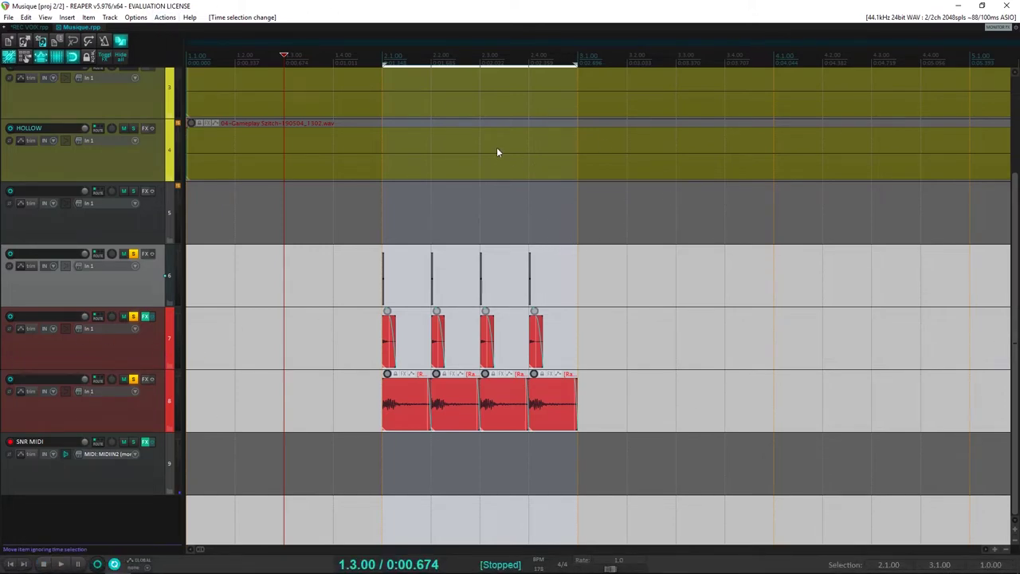
key(Right)
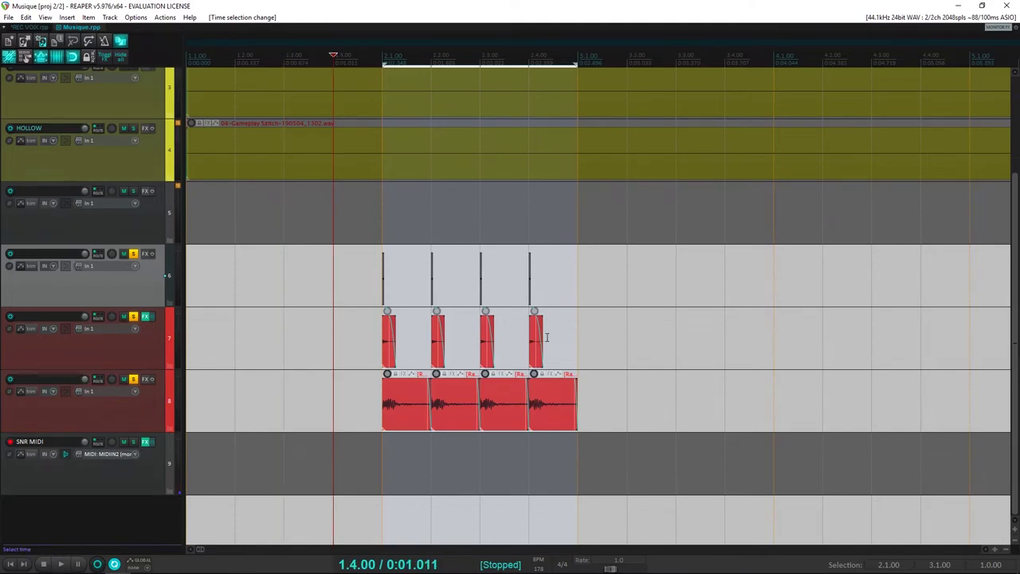
scroll(547, 338, up, 2)
scroll(547, 338, down, 3)
scroll(547, 338, up, 3)
scroll(547, 338, down, 2)
scroll(547, 337, down, 2)
scroll(547, 337, up, 4)
scroll(547, 337, down, 2)
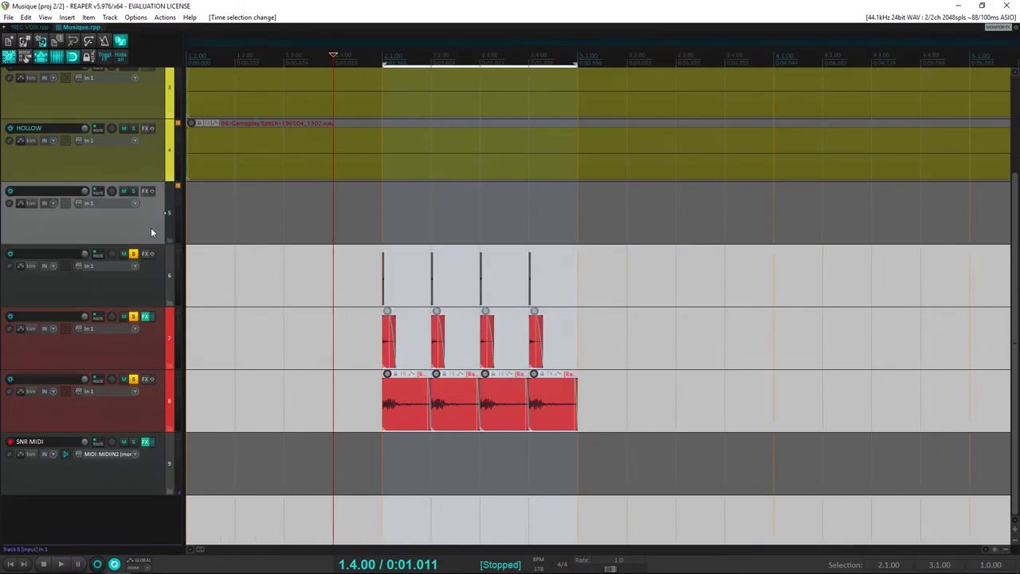
Insert a new track below track 5 and nest the three layer tracks inside it as a folder
scroll(239, 244, down, 3)
scroll(194, 243, up, 4)
key(ctrl+t)
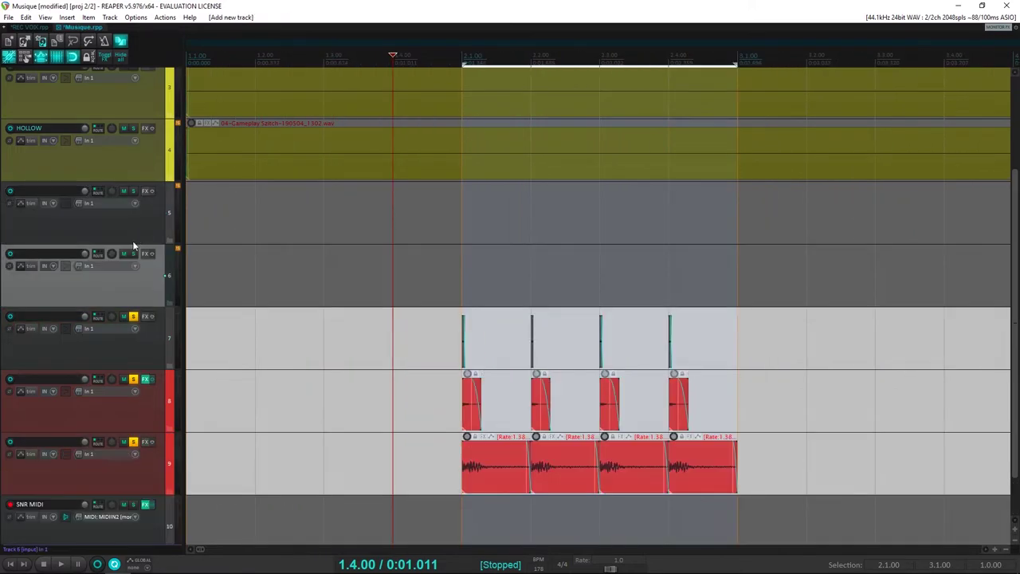
click(147, 346)
shift+click(167, 421)
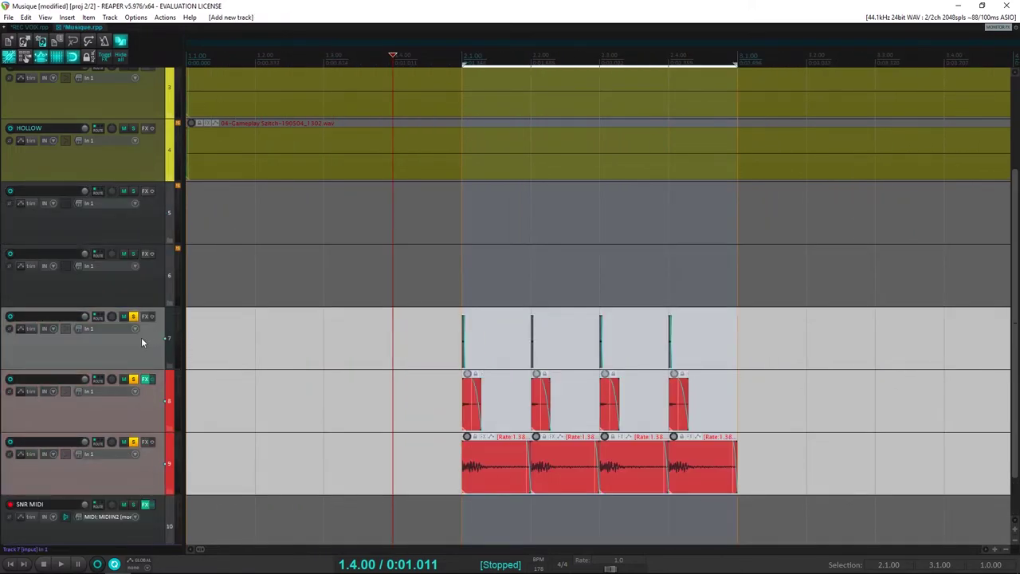
drag(156, 285, 158, 279)
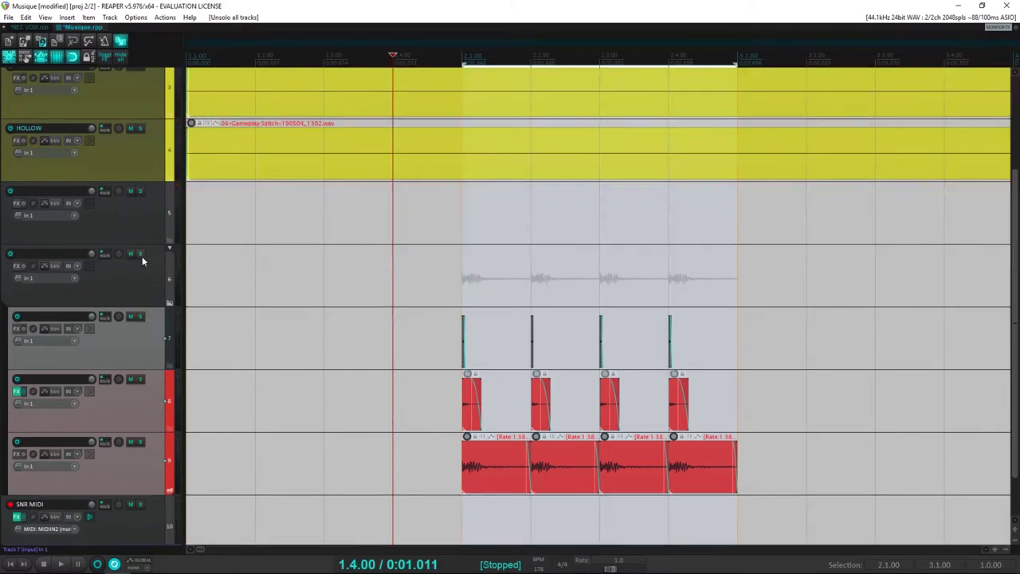
Clear the layer solos, solo only folder track 6, play its hits and save the project
click(140, 254)
key(space)
key(space)
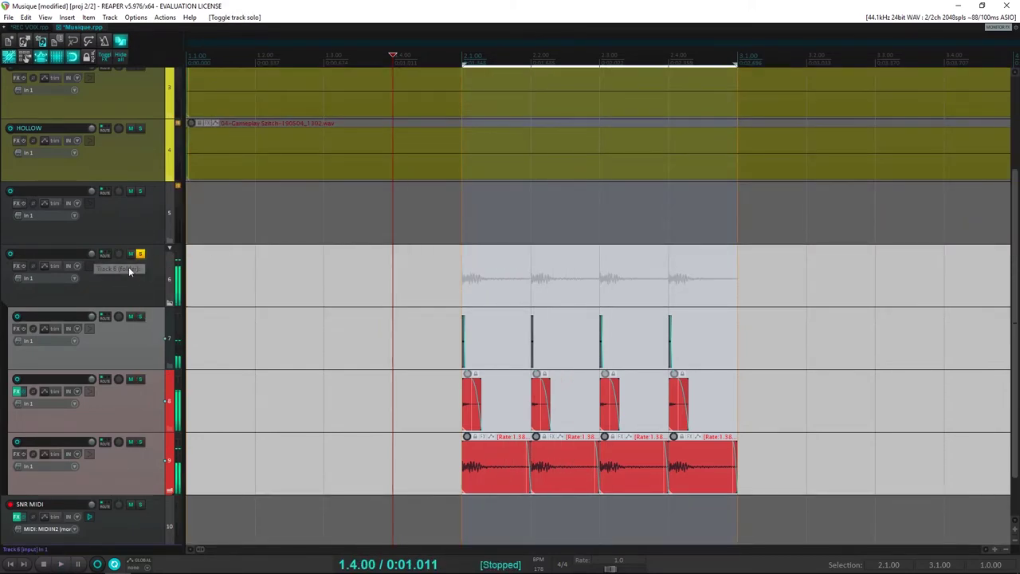
key(ctrl+s)
Add the VST3 iZotope Trash 2 effect to folder track 6 and dismiss its preset manager
click(17, 266)
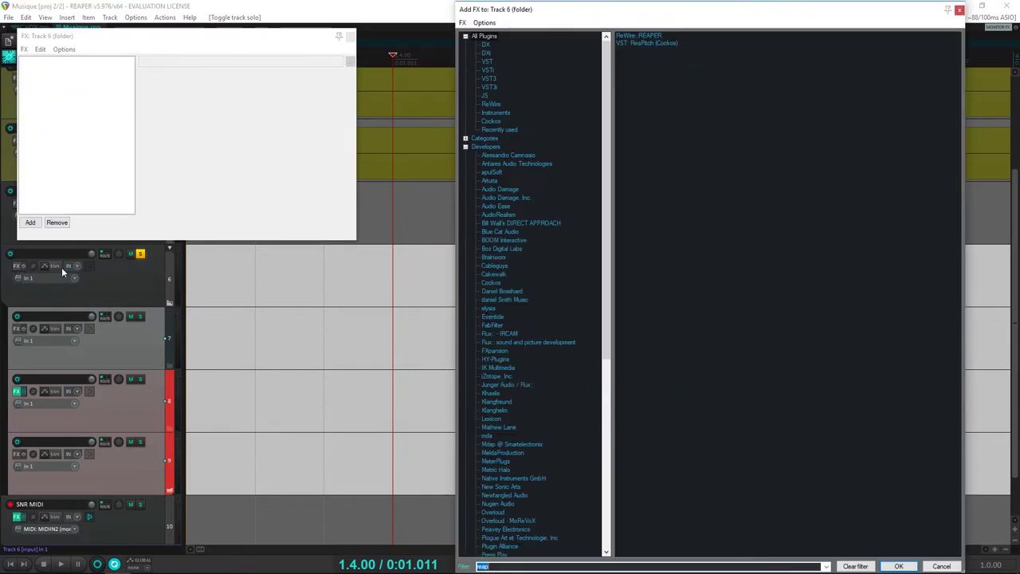
scroll(578, 247, down, 5)
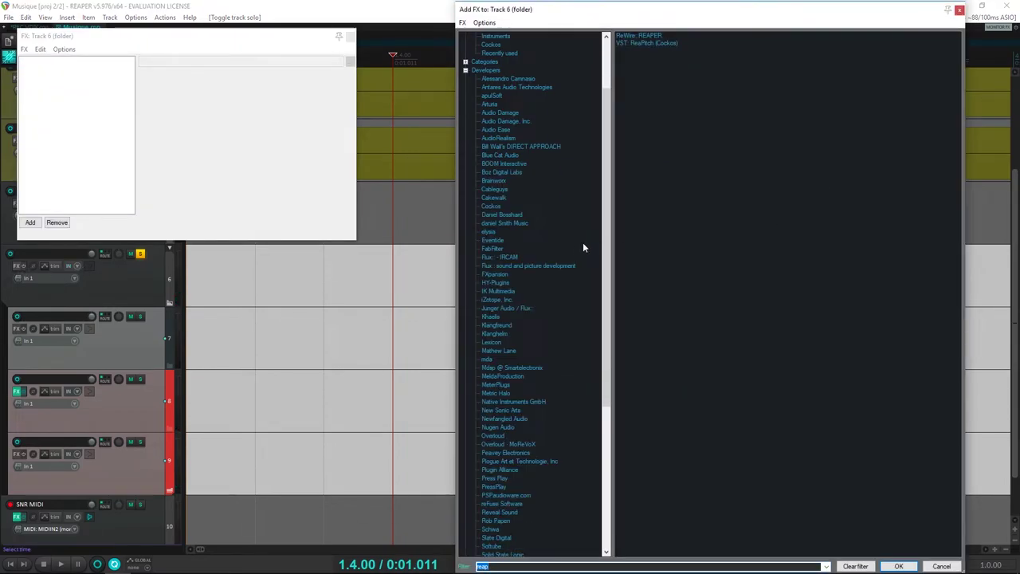
scroll(574, 253, down, 7)
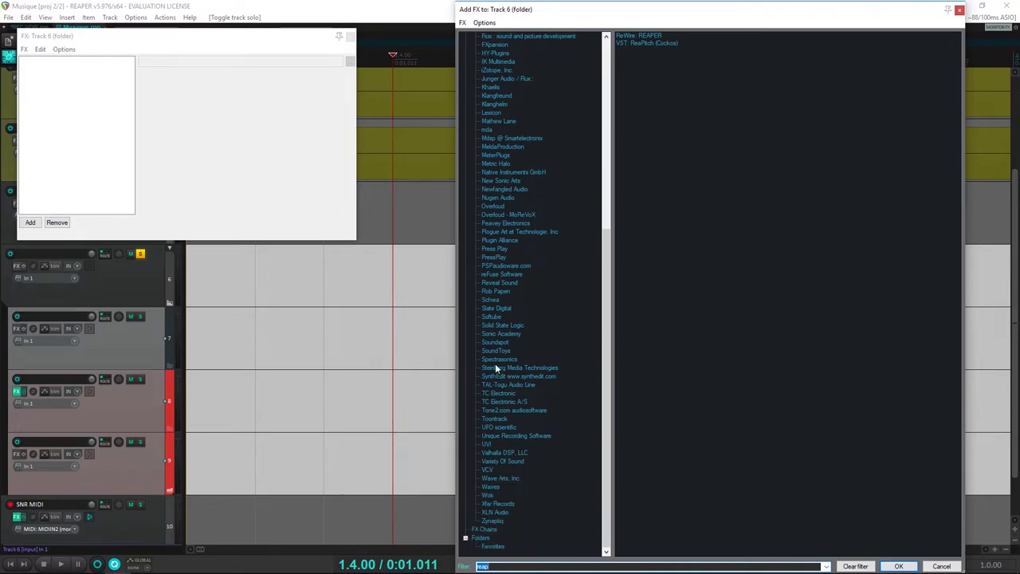
scroll(495, 363, up, 8)
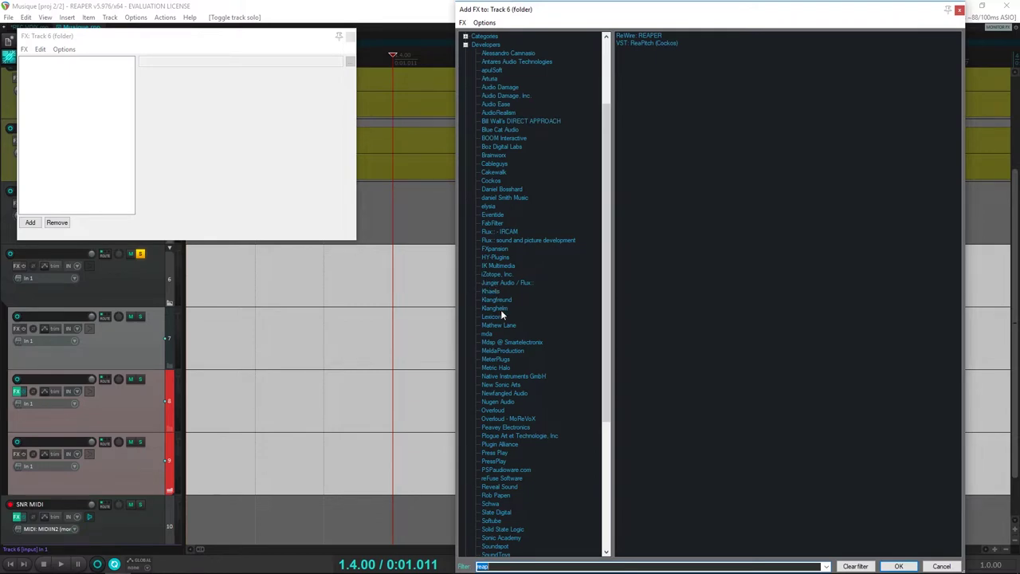
scroll(502, 316, up, 3)
click(497, 351)
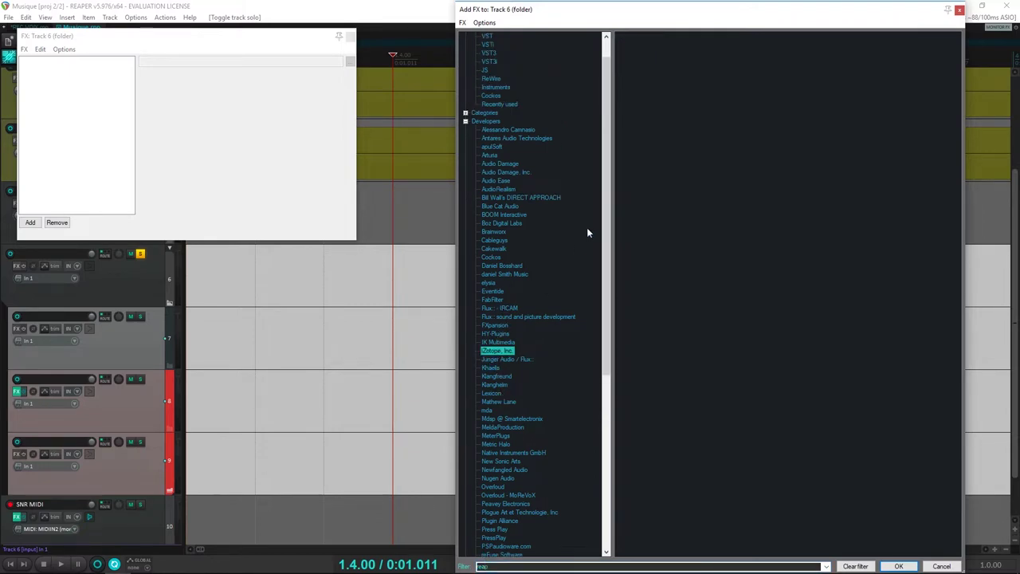
click(513, 566)
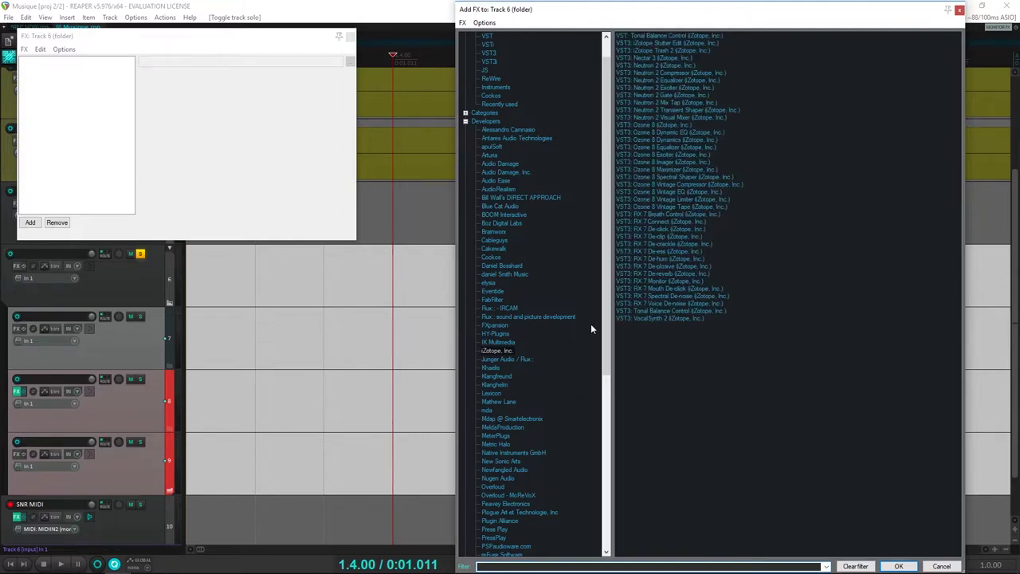
click(660, 52)
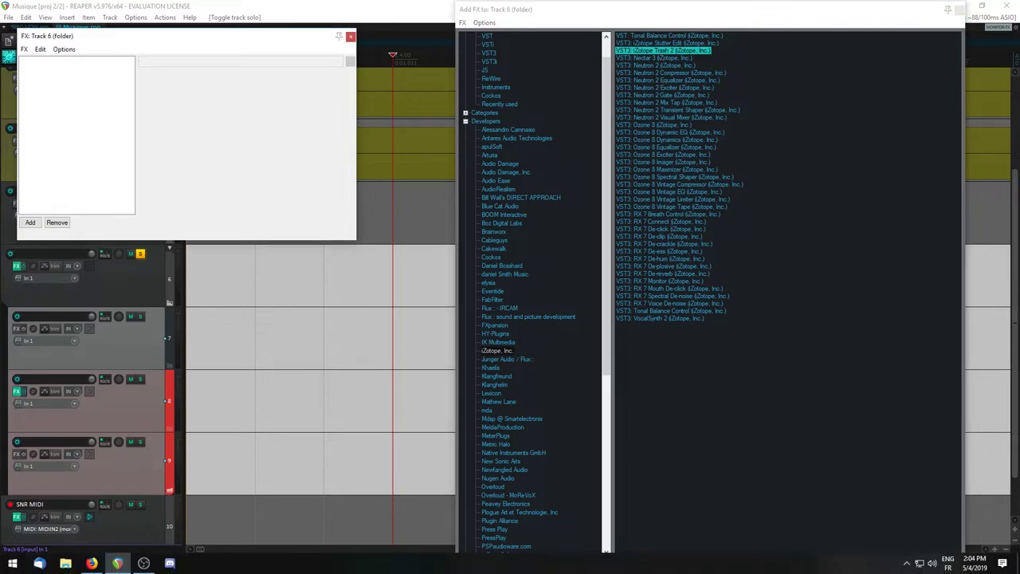
key(Return)
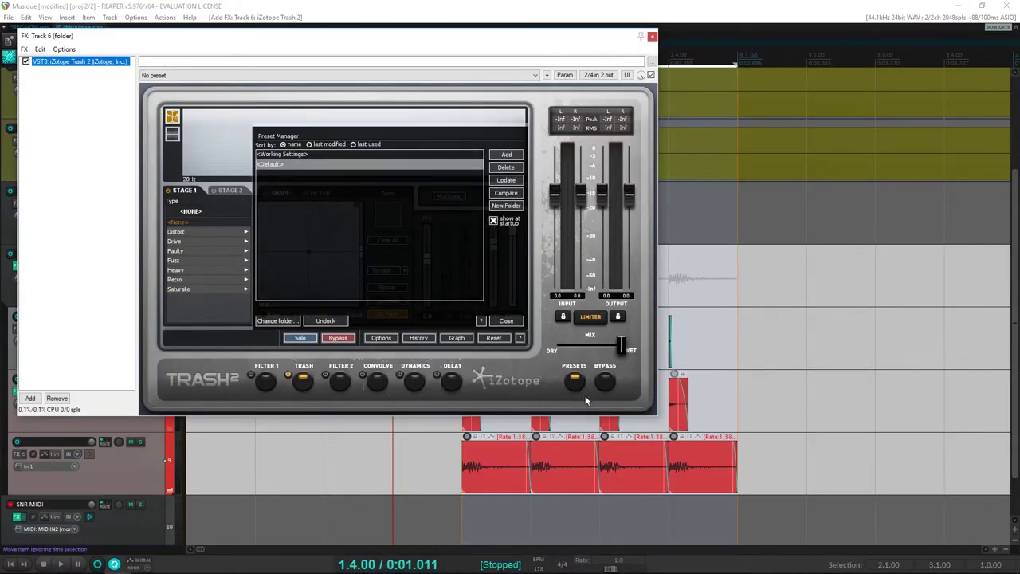
click(506, 320)
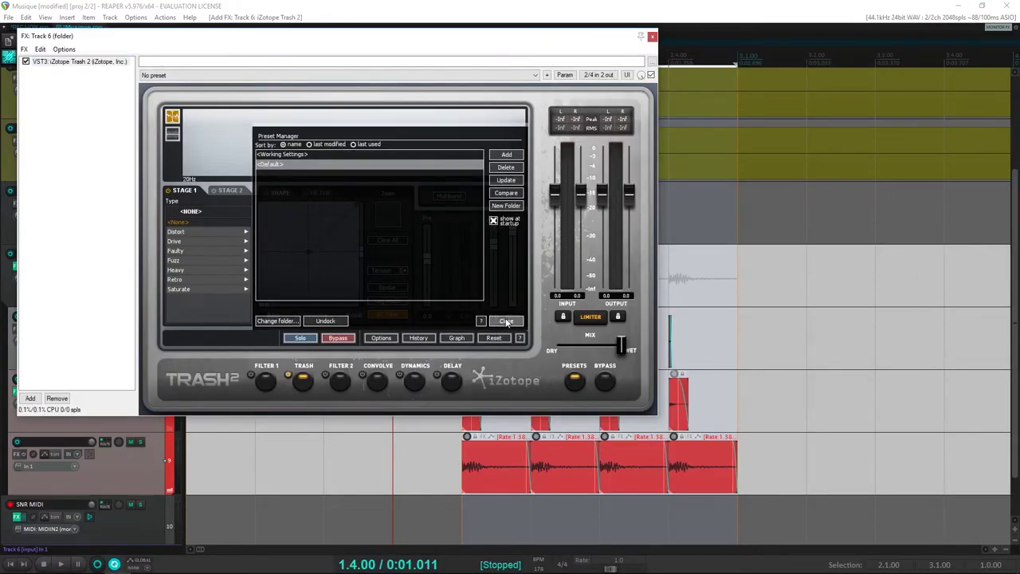
Play the hits through Trash 2 with its window moved clear, and open the Distort types for Stage 1
drag(303, 47, 500, 136)
key(space)
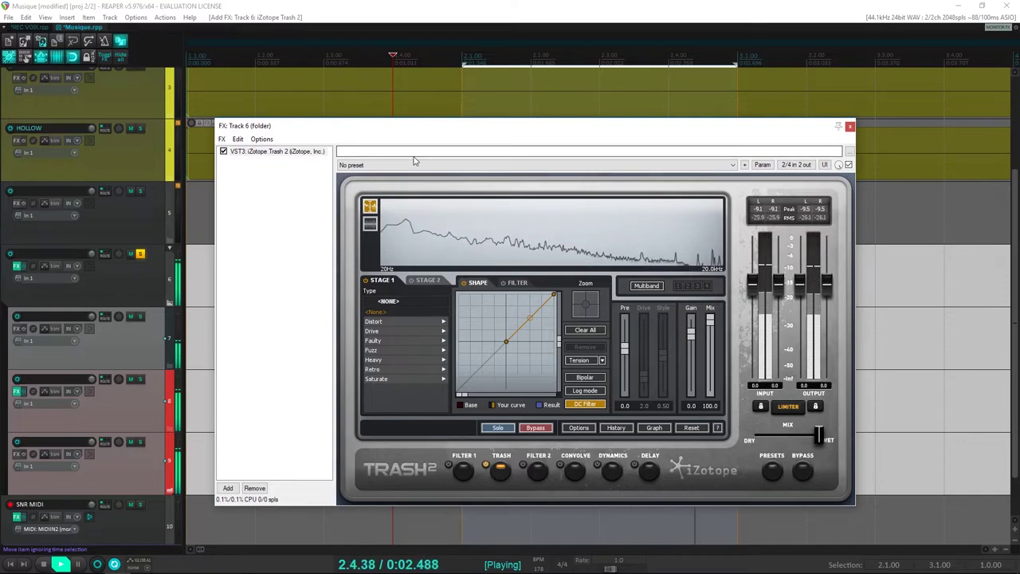
key(space)
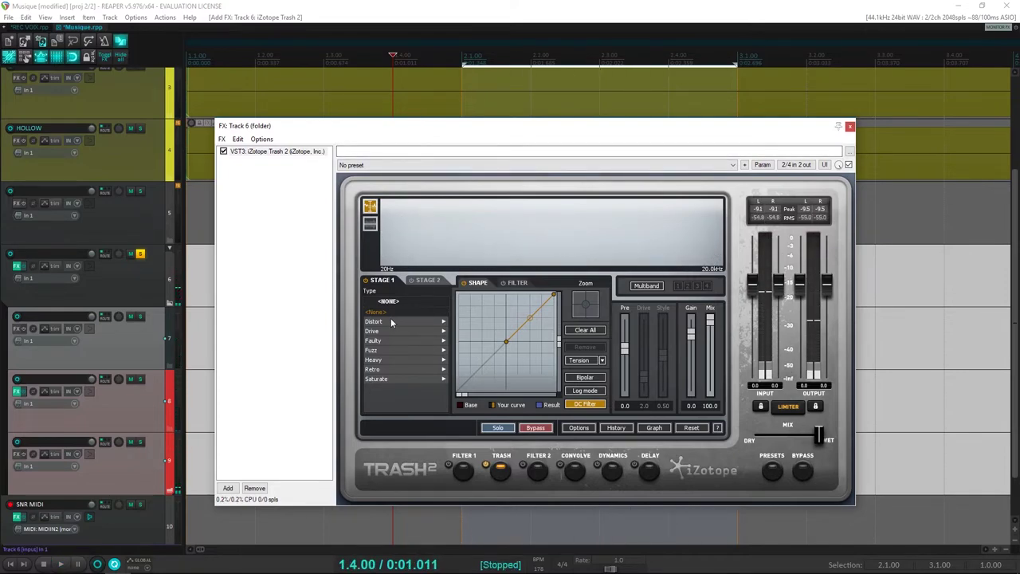
click(398, 323)
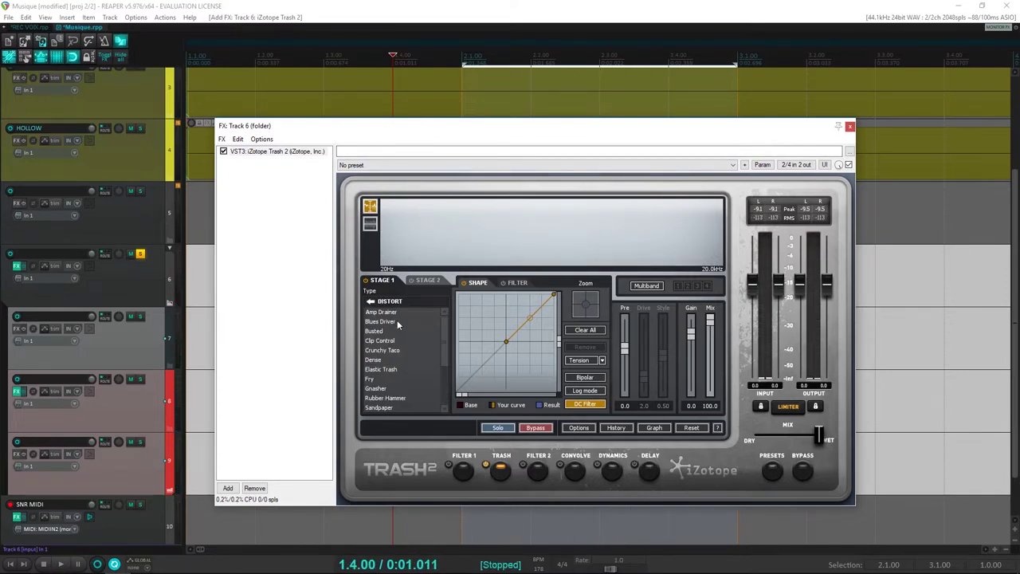
Audition the Amp Drainer, Blues Driver, Busted, Clip Control and Crunchy Taco distortion types in Stage 1 during playback
click(391, 314)
key(space)
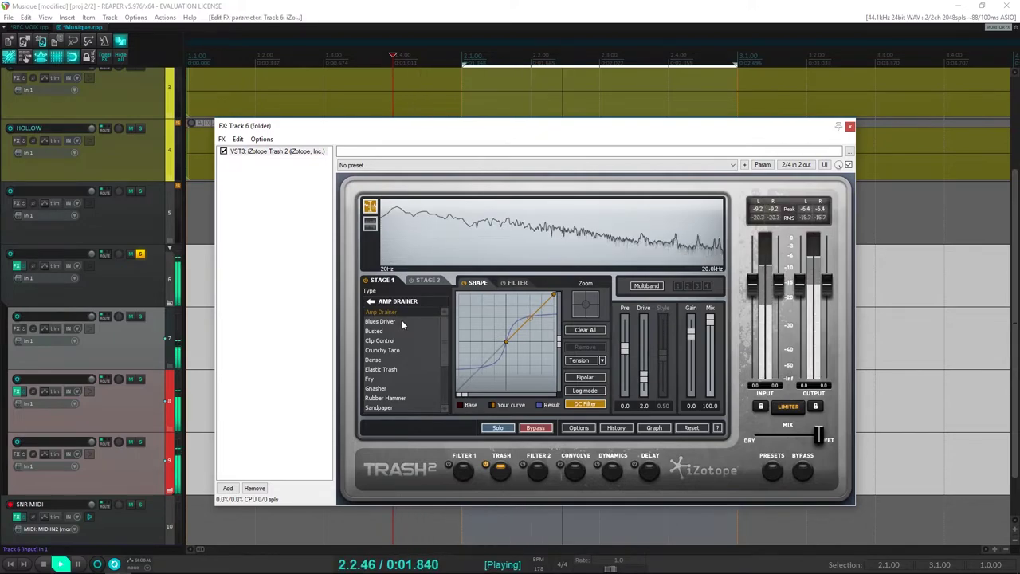
click(400, 322)
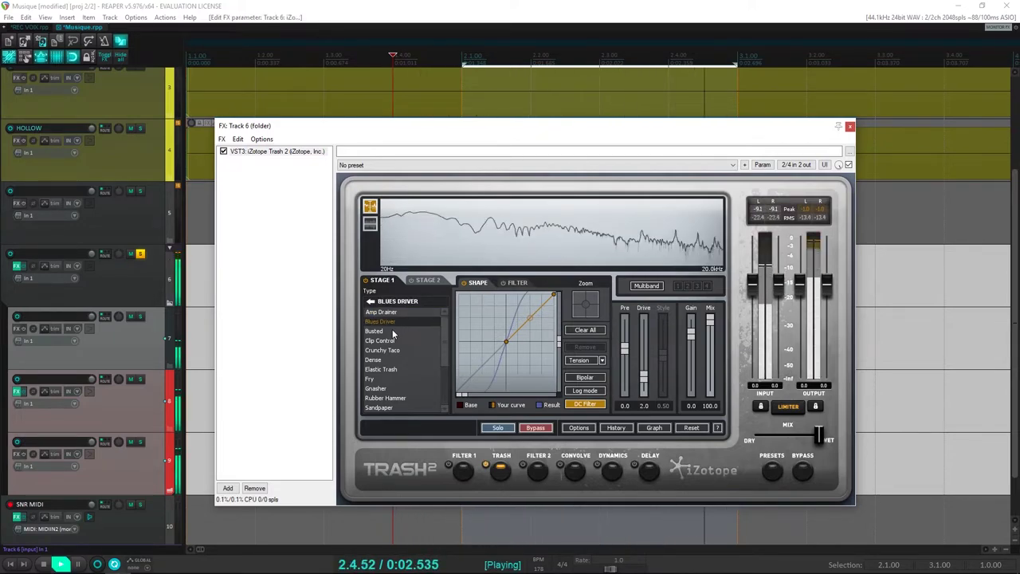
click(393, 332)
click(398, 342)
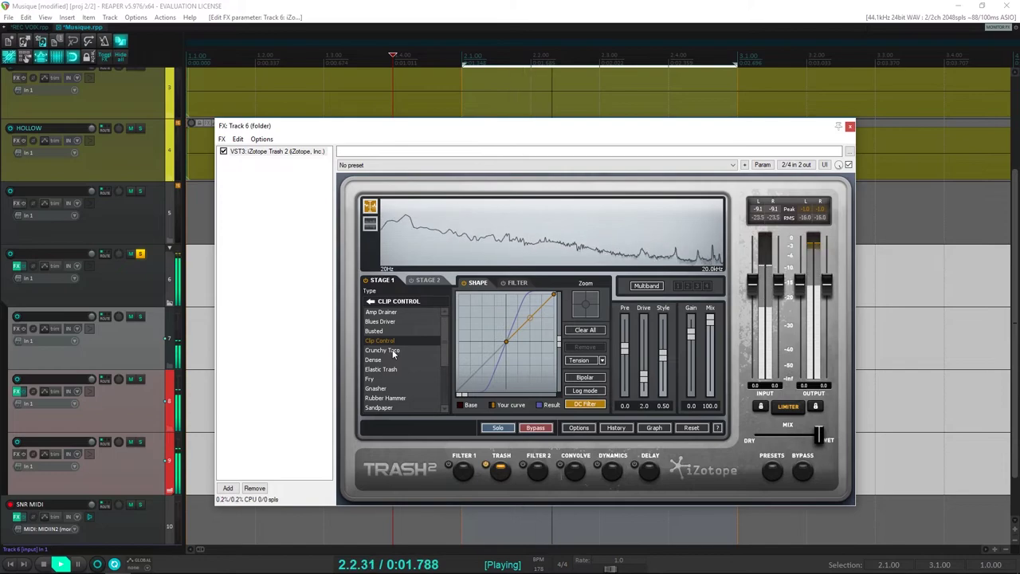
click(393, 352)
key(space)
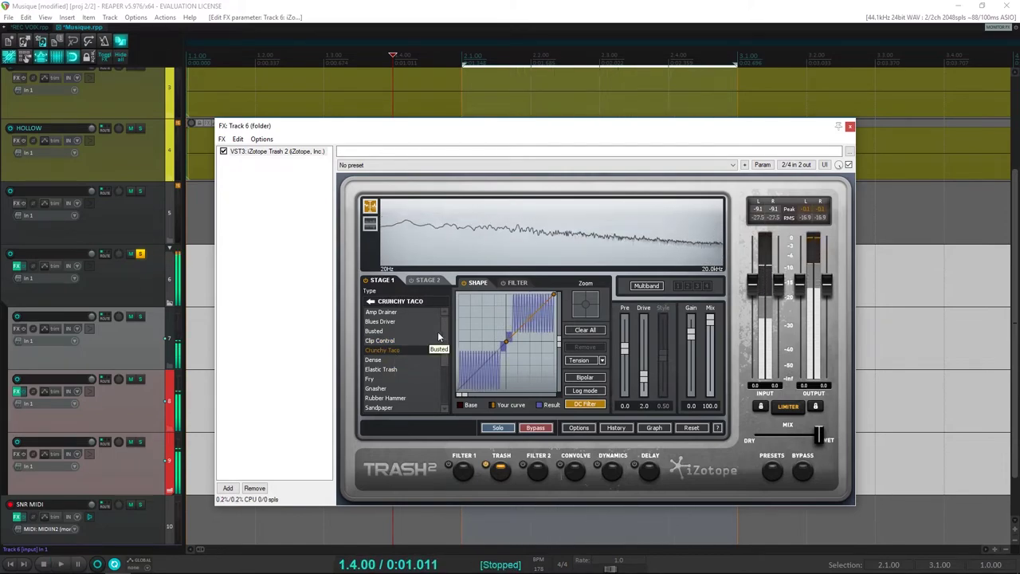
Bend the upper segment of the waveshaping curve downward and listen to the loop
drag(533, 317, 537, 347)
key(space)
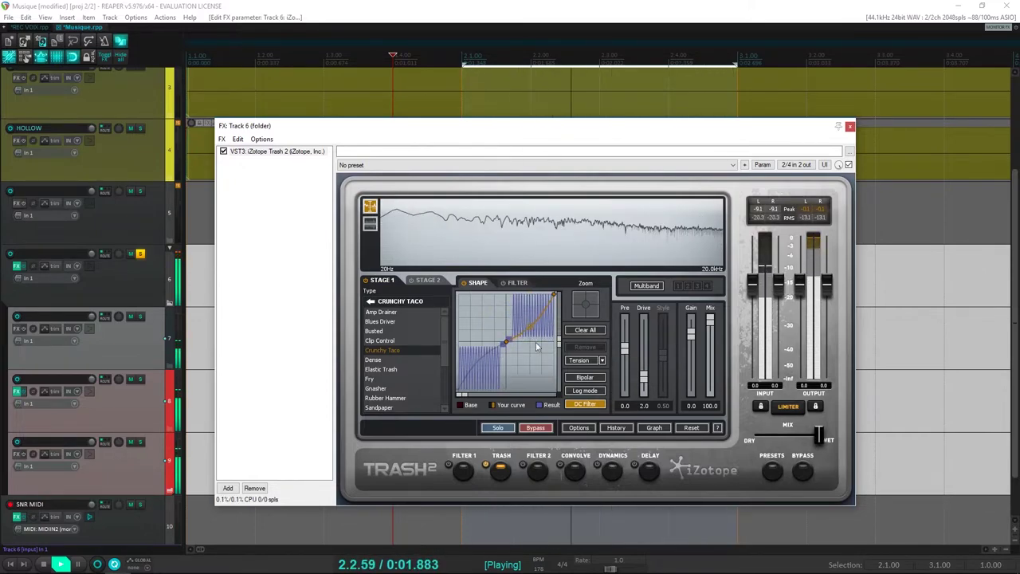
key(space)
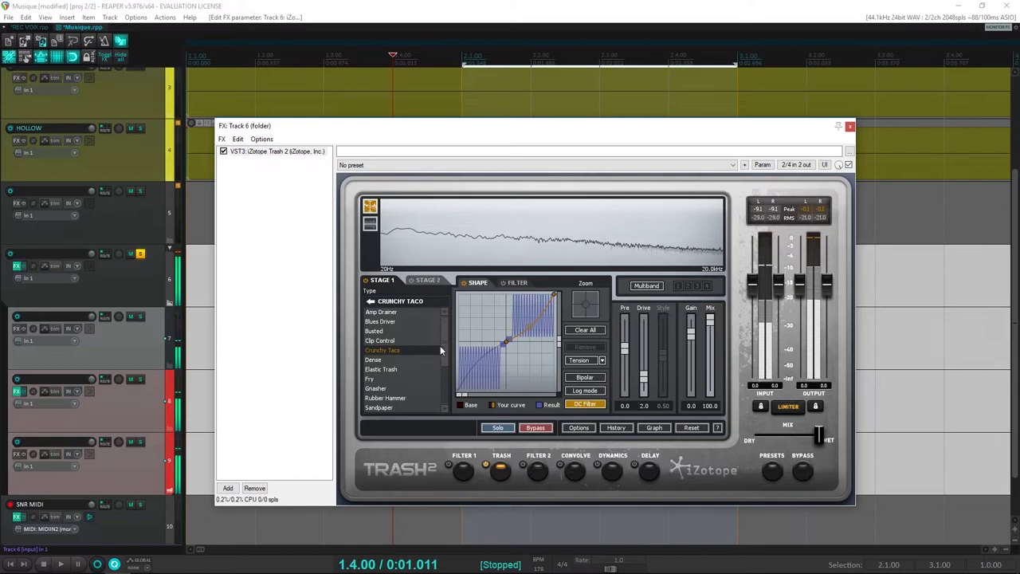
Audition the Dense distortion type in Stage 1 during playback and switch to Elastic Trash
click(403, 360)
key(space)
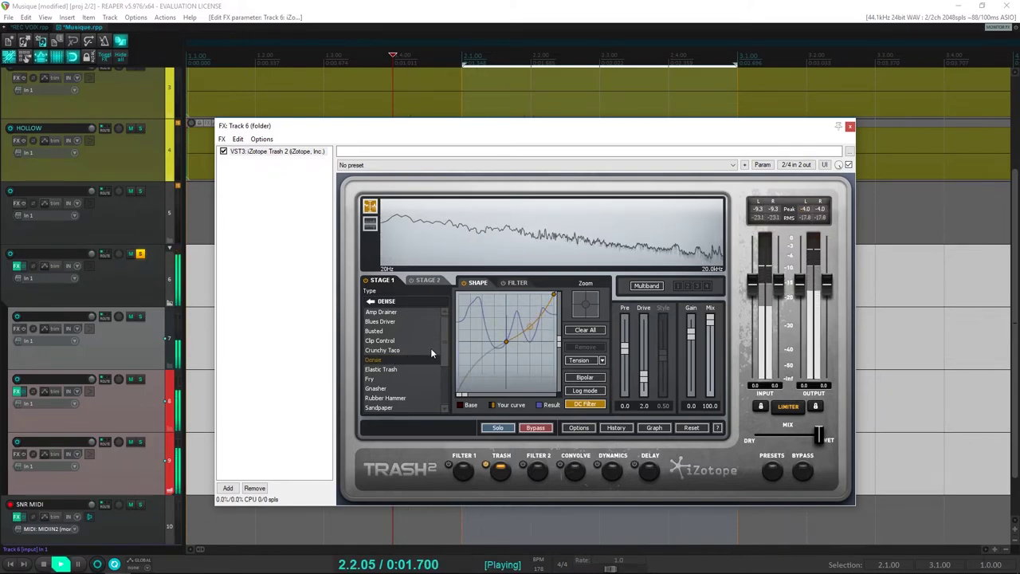
click(391, 370)
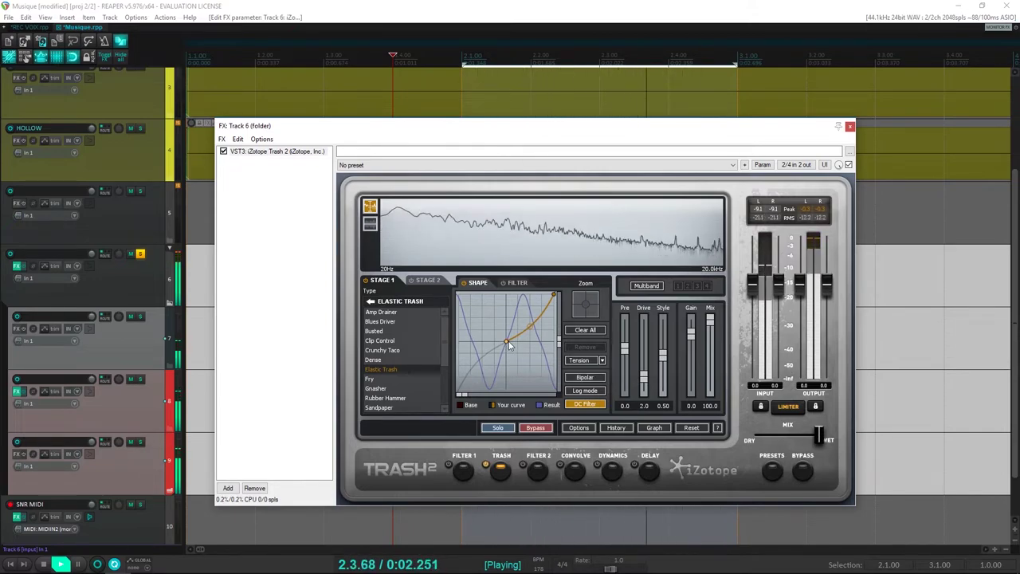
Lower the shaping curve's centre node slightly and audition Log mode and Bipolar, switching both back off
drag(510, 346, 509, 353)
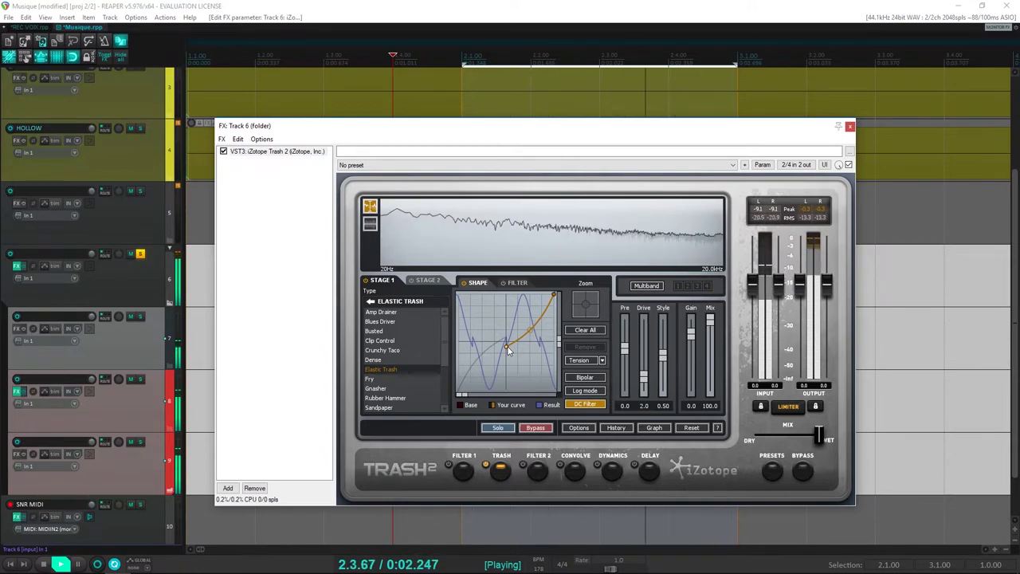
drag(508, 346, 511, 344)
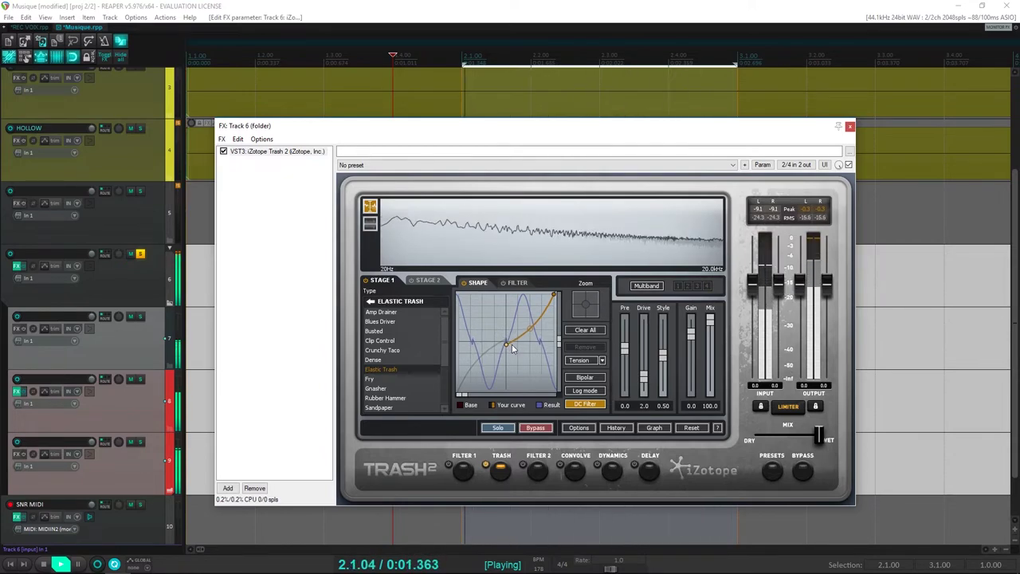
click(584, 391)
click(581, 380)
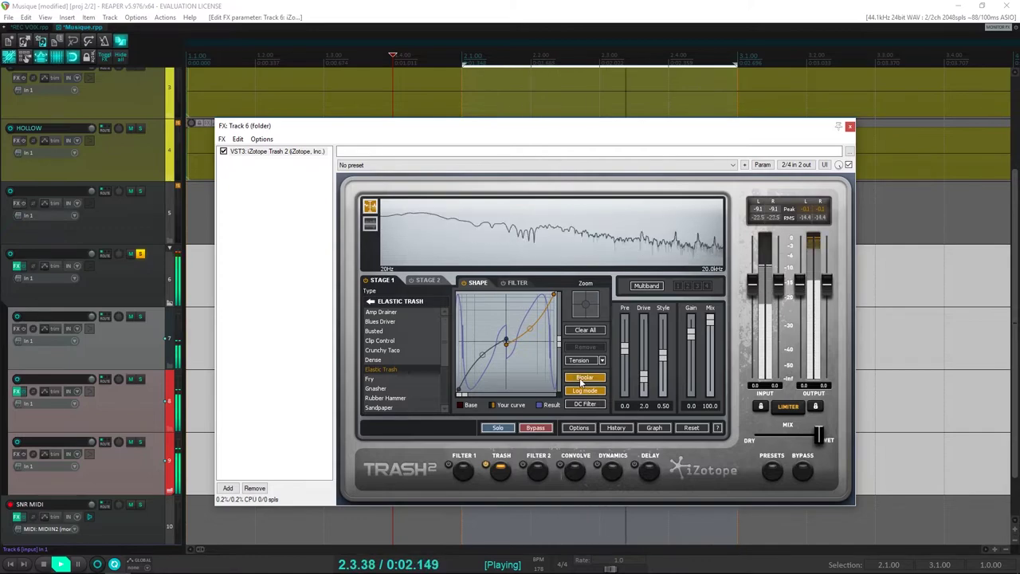
click(581, 379)
click(583, 390)
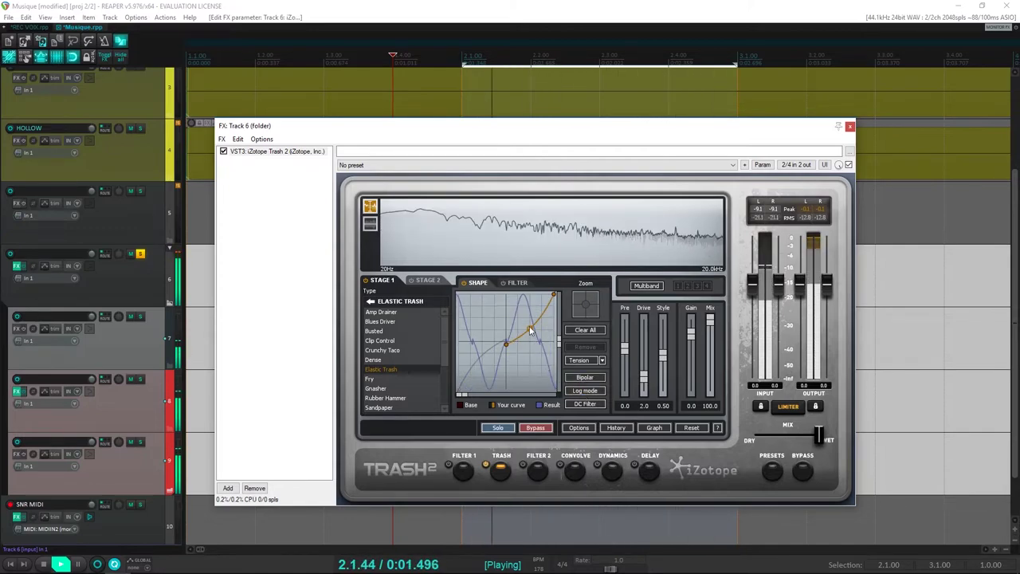
Bend the upper segment of the shaping curve upward, raise the Pre level to 20.0 and stop playback
mouse_move(529, 327)
mouse_down()
mouse_move(540, 347)
mouse_move(527, 304)
mouse_move(535, 337)
mouse_move(528, 318)
mouse_up()
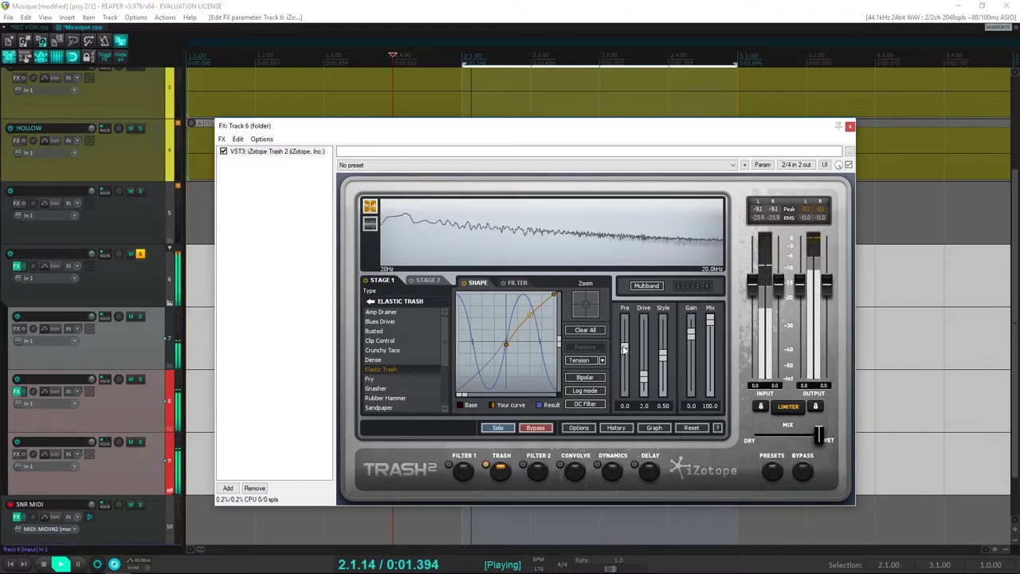
drag(629, 362, 626, 320)
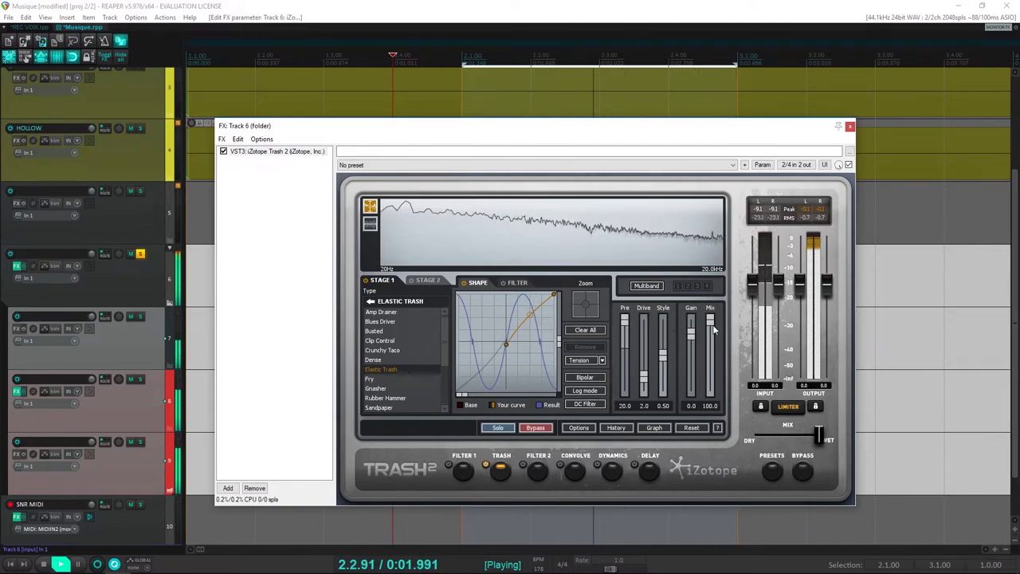
key(space)
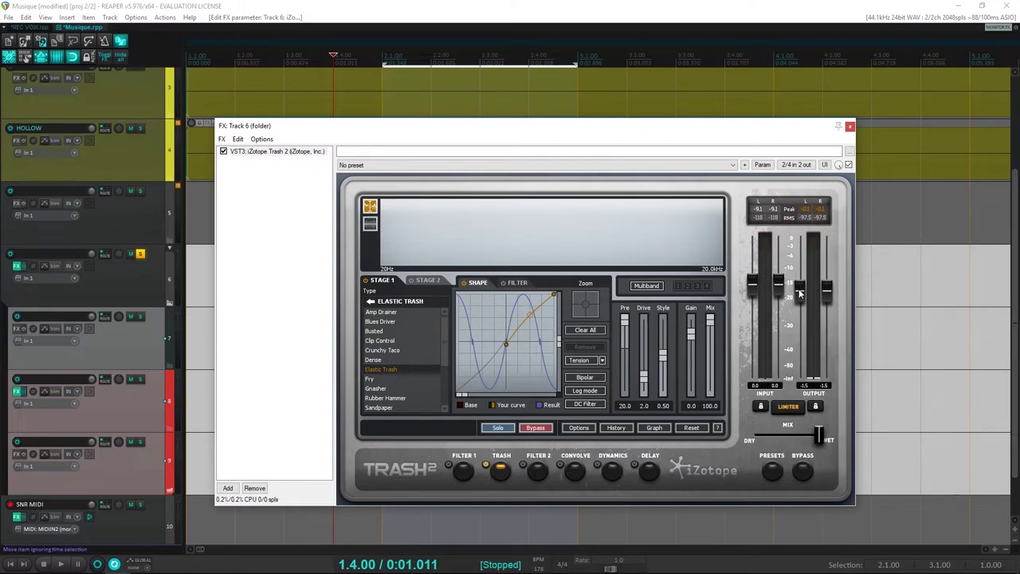
Lower the plugin's output gain to -15.8 on both channels while listening to the loop
drag(800, 293, 805, 339)
key(space)
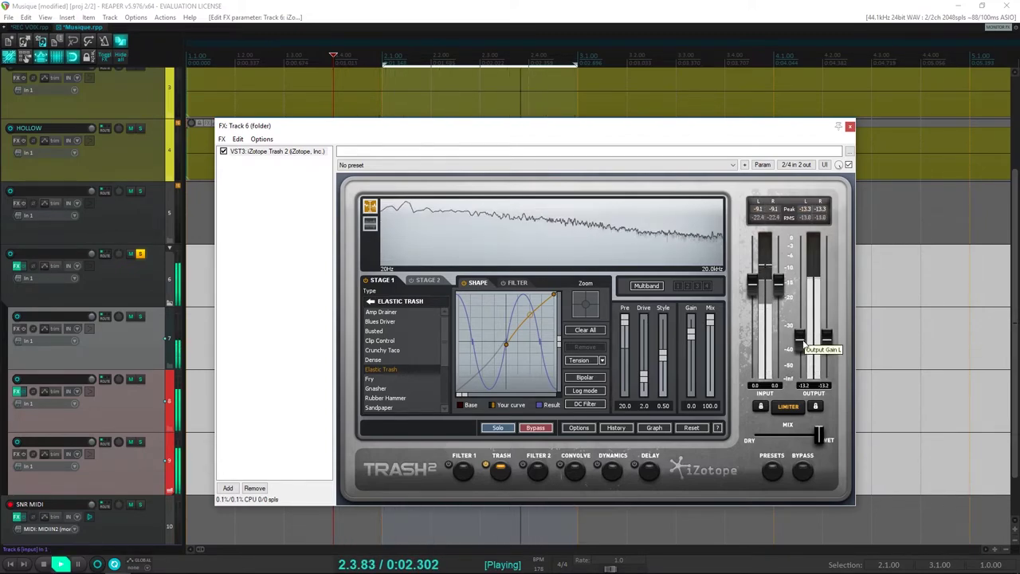
drag(805, 338, 805, 356)
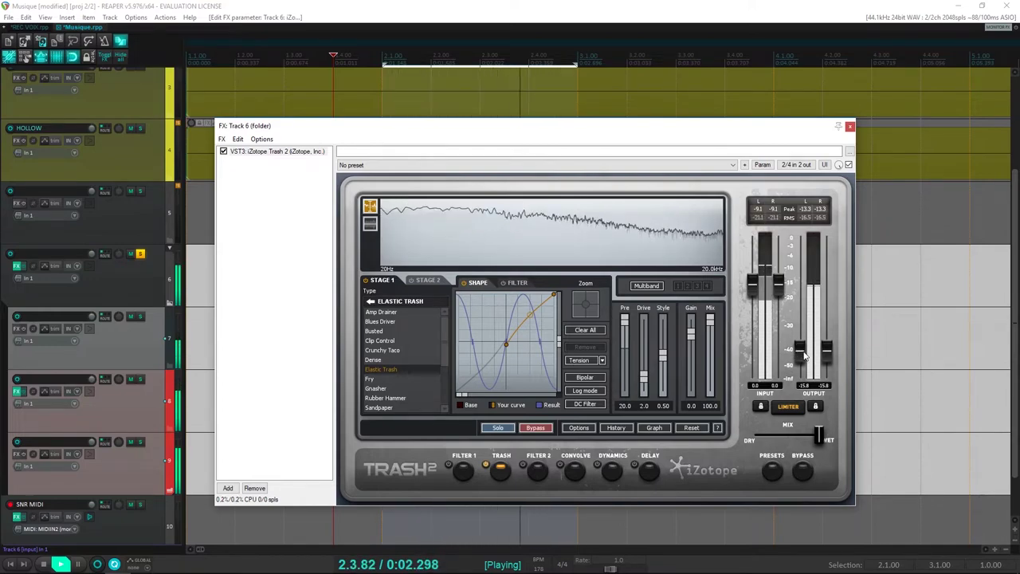
Stop playback, save the project and listen to the distorted loop again
click(319, 7)
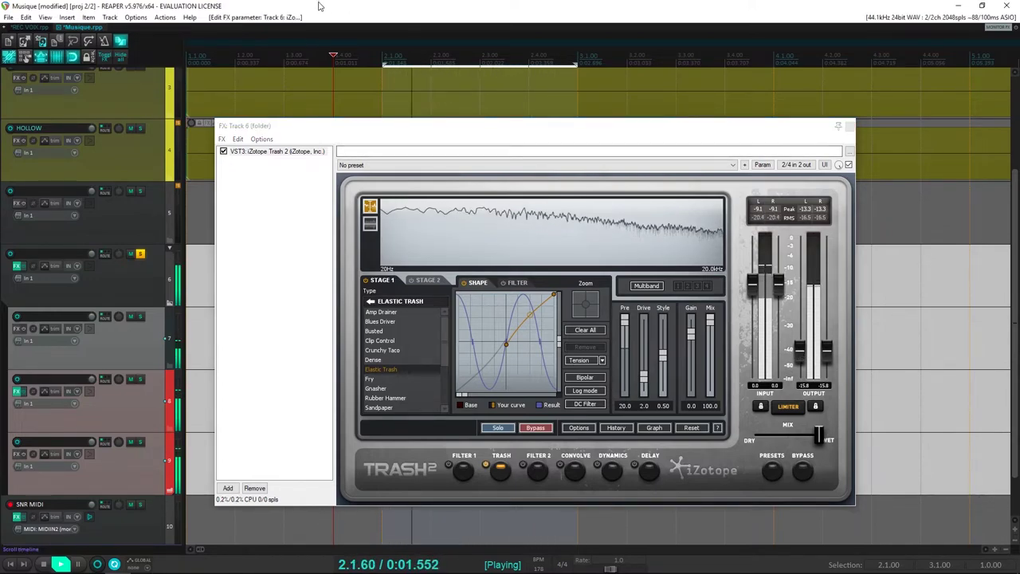
key(space)
key(ctrl+s)
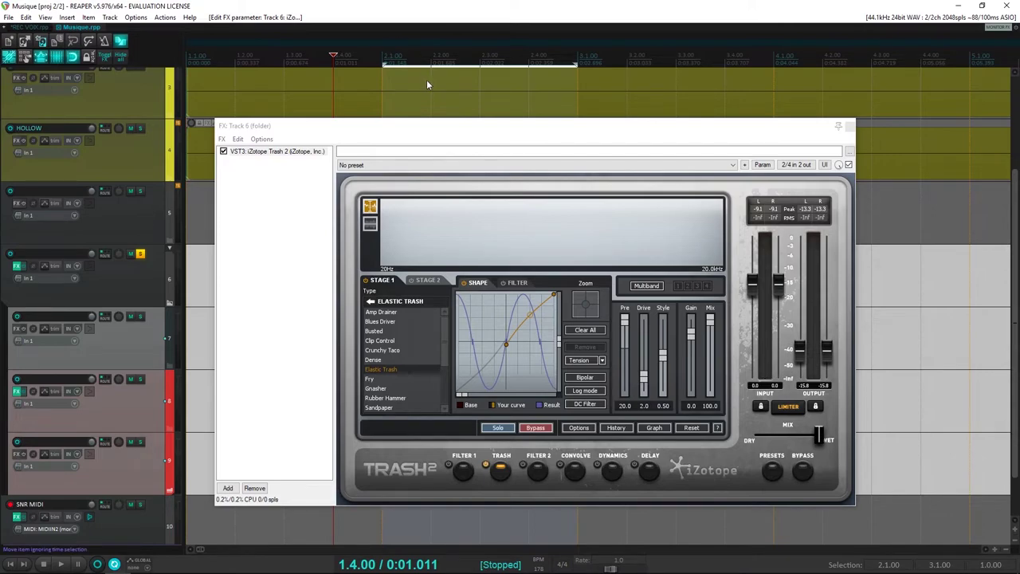
key(space)
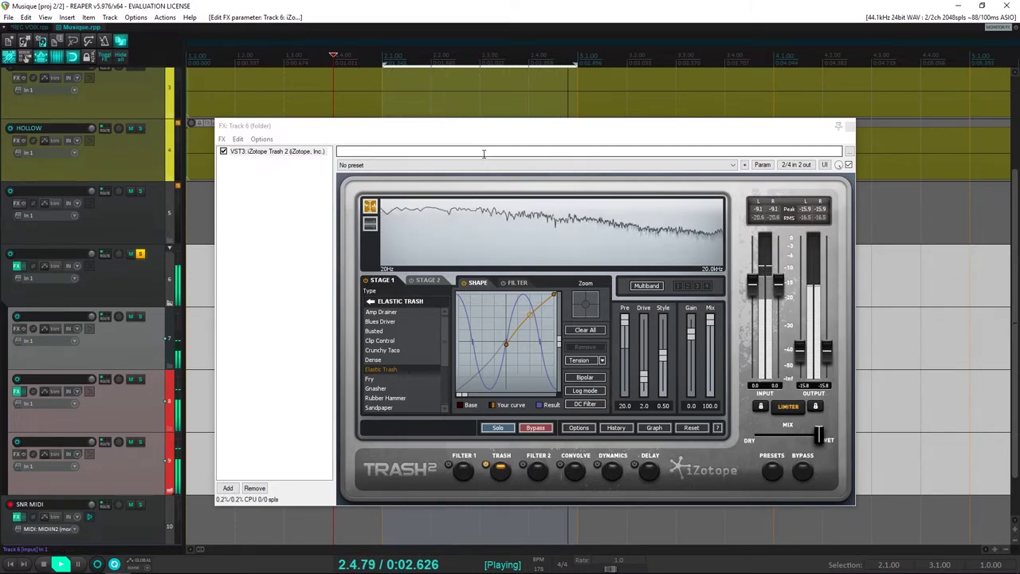
key(space)
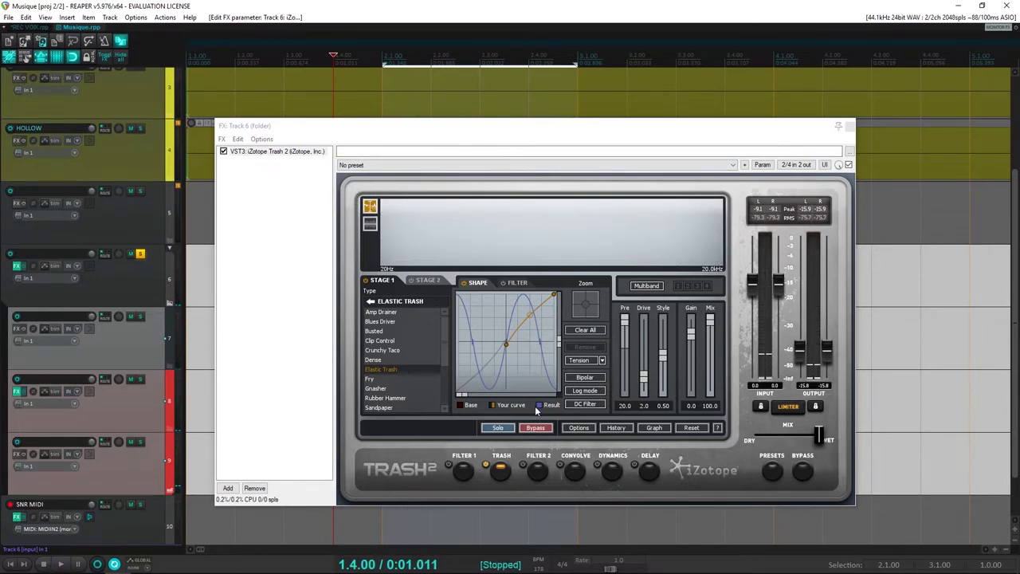
Enable Filter 1, boost band 3 by 1.6 dB at 522 Hz and browse its filter types, keeping Clean Peak
click(463, 469)
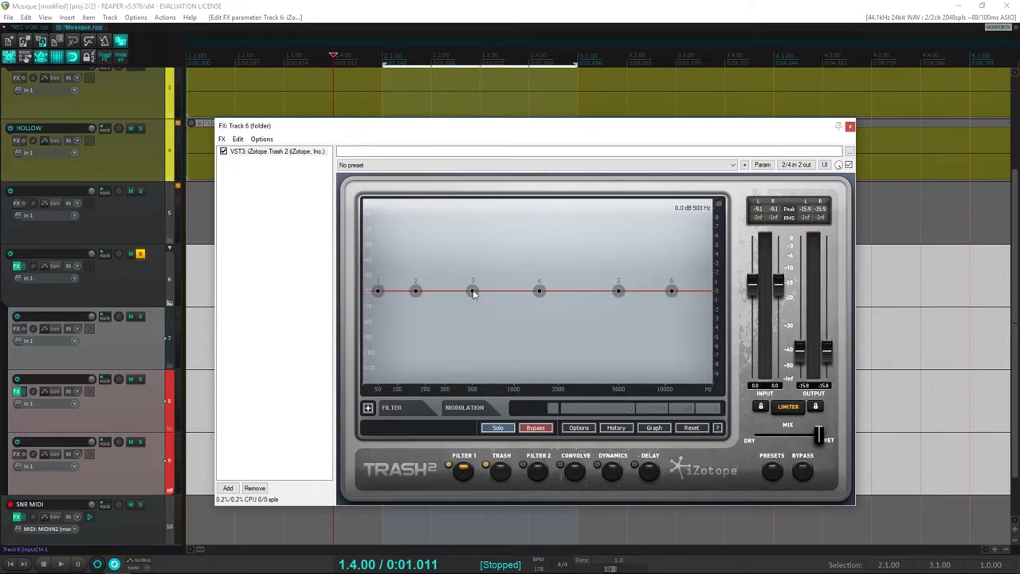
drag(474, 292, 488, 286)
click(613, 407)
mouse_move(581, 388)
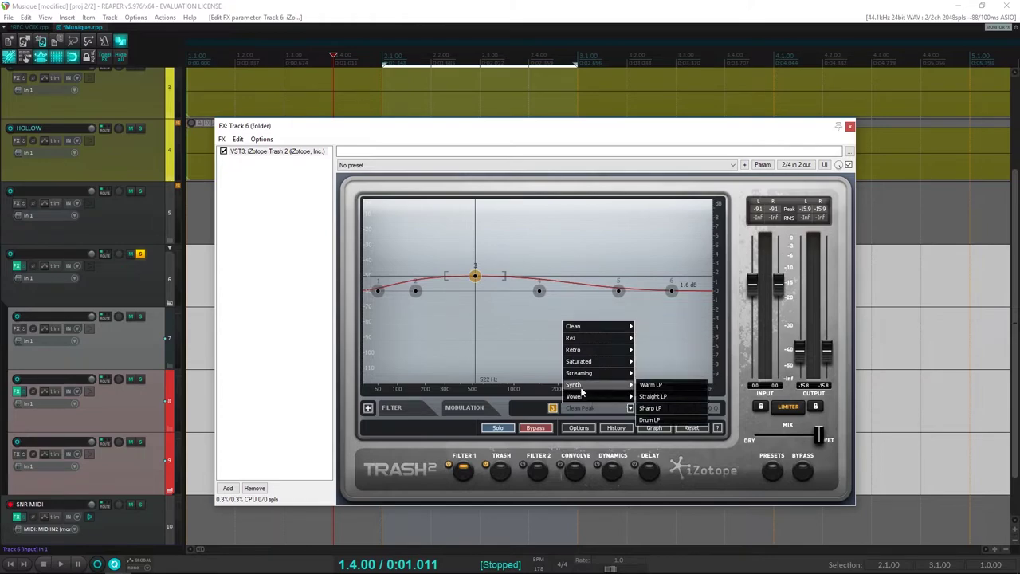
mouse_move(592, 362)
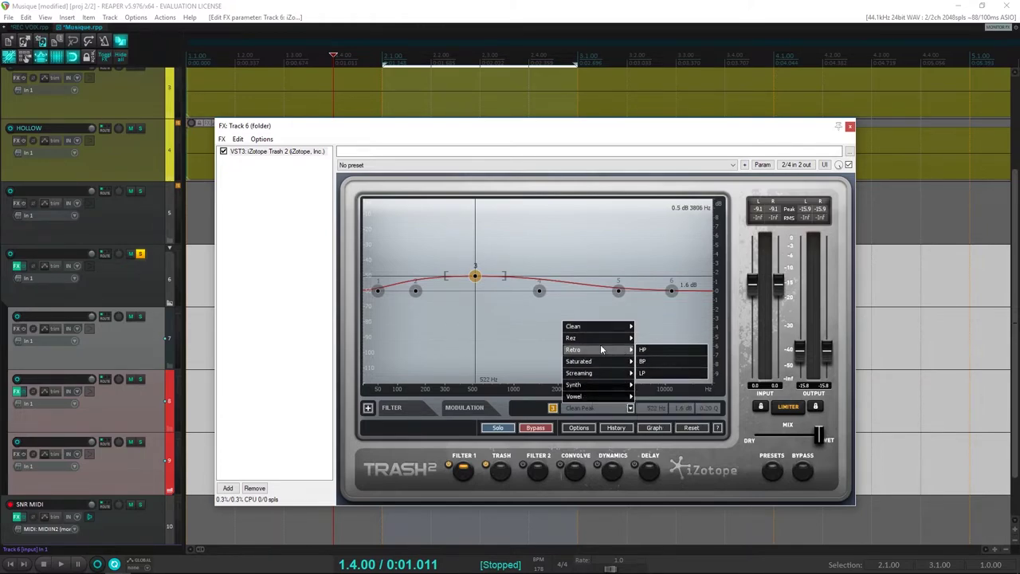
click(473, 276)
Set Filter 1's band 3 to about 397 Hz with a 2.4 dB boost and narrow its bandwidth during playback
mouse_move(475, 276)
mouse_down()
mouse_move(498, 214)
mouse_move(428, 208)
mouse_move(412, 237)
mouse_move(454, 261)
mouse_move(462, 210)
mouse_move(461, 275)
mouse_up()
key(space)
scroll(459, 259, down, 5)
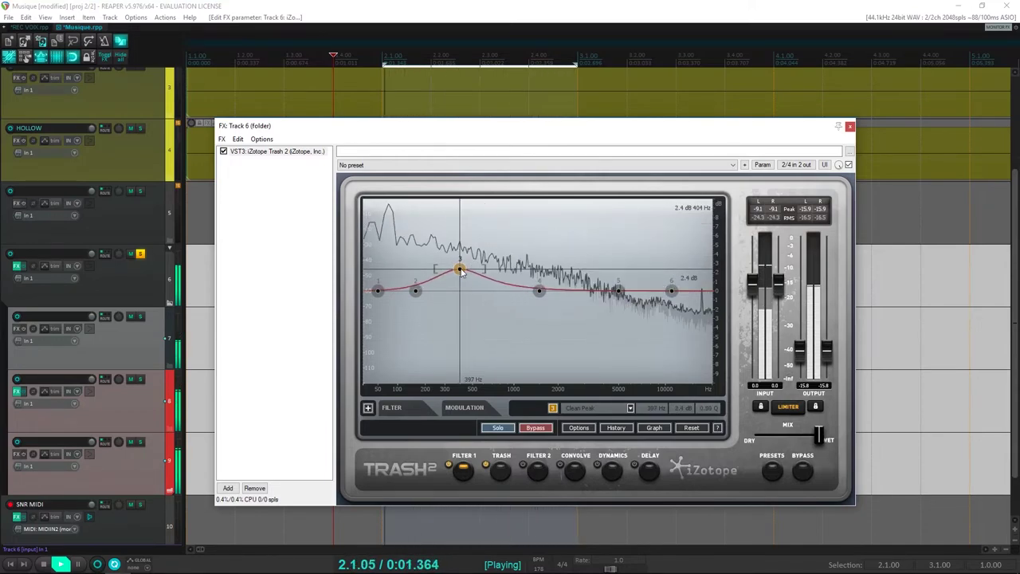
Compare the sound with Filter 1 off and on, and set band 3 to 306 Hz, 3.5 dB and 1.3 Q
click(450, 467)
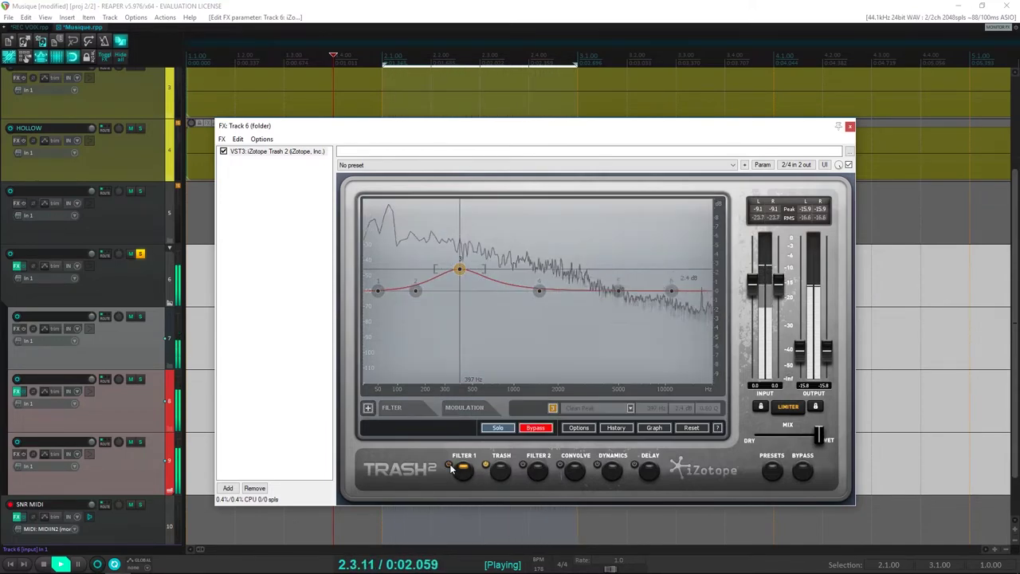
click(449, 467)
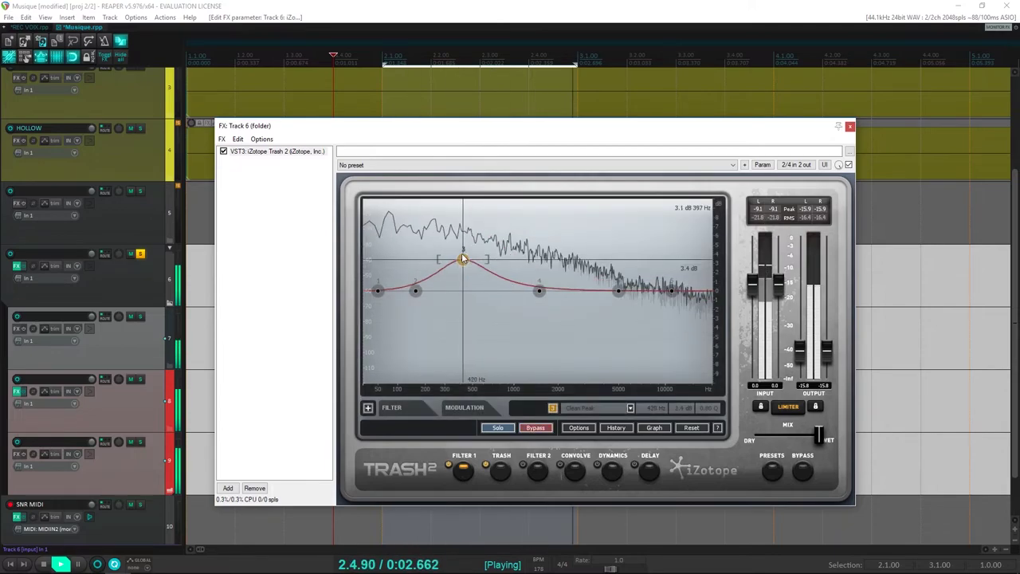
drag(474, 231, 445, 259)
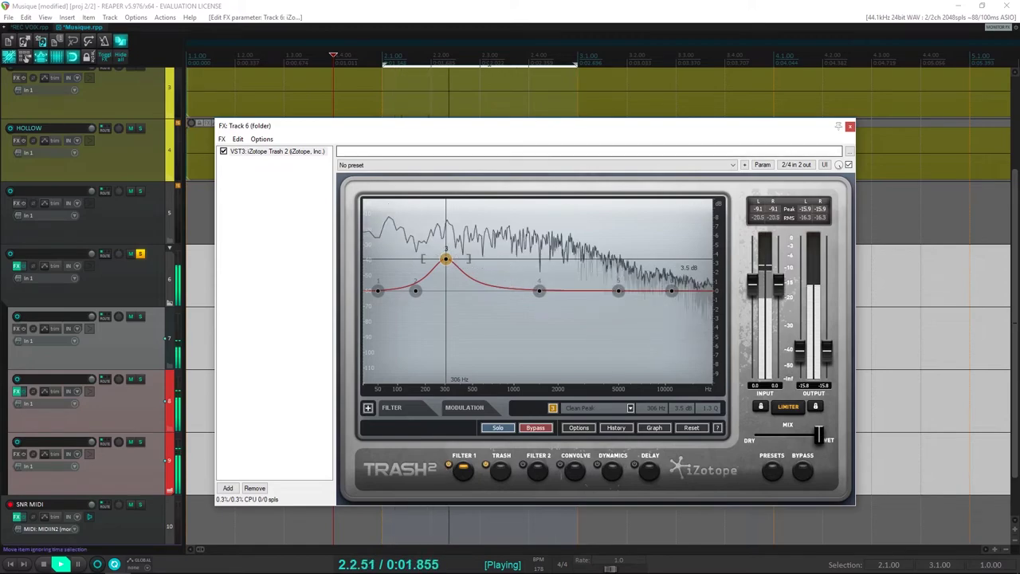
key(space)
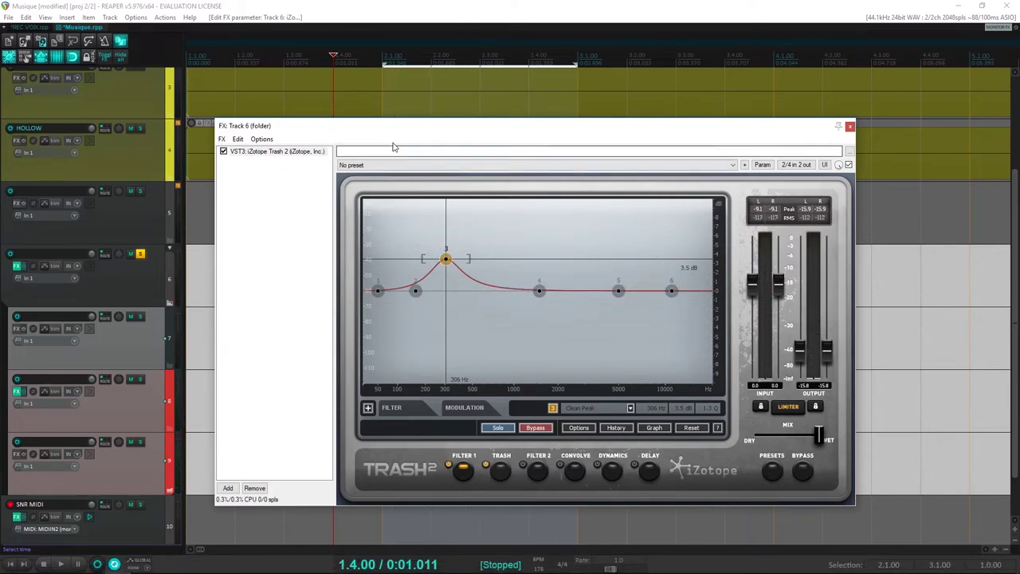
Reposition the effect window slightly and play the loop, toggling Filter 1 off and on to compare the sound
drag(389, 133, 394, 142)
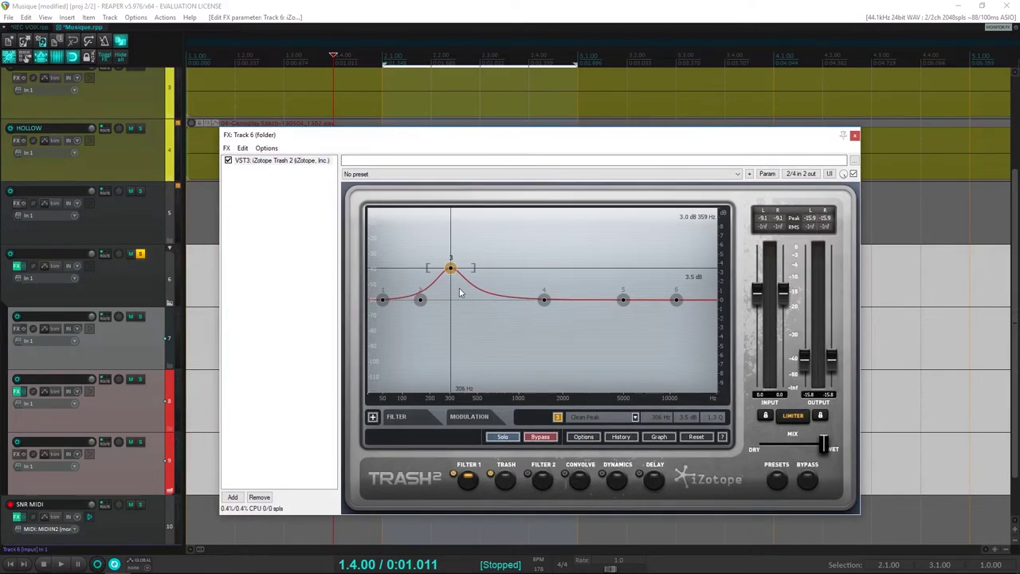
key(space)
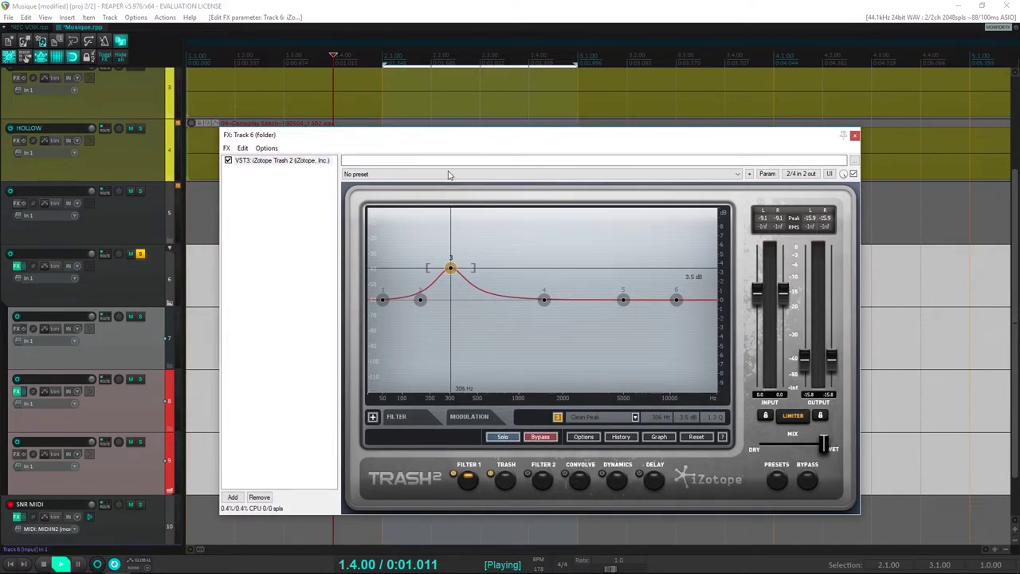
click(454, 475)
click(453, 475)
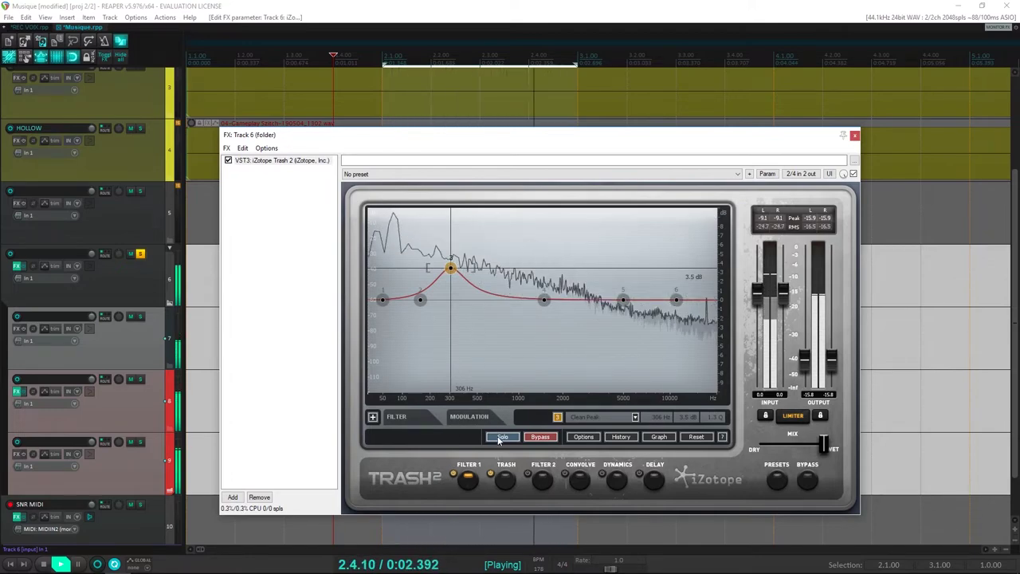
key(space)
Reduce the boost of Filter 1's band 3 to 2.8 dB and check it in playback
drag(451, 271, 452, 279)
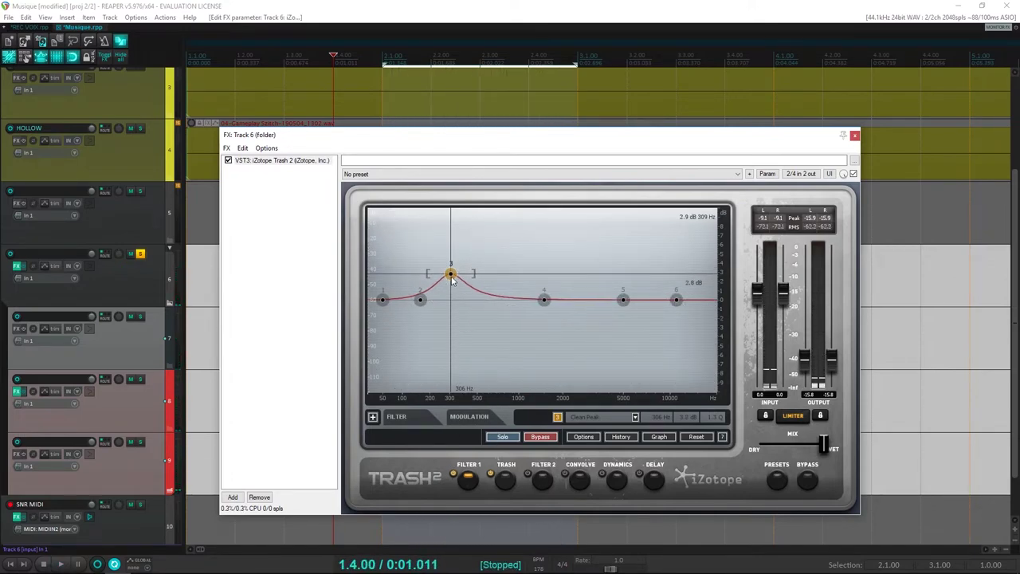
key(space)
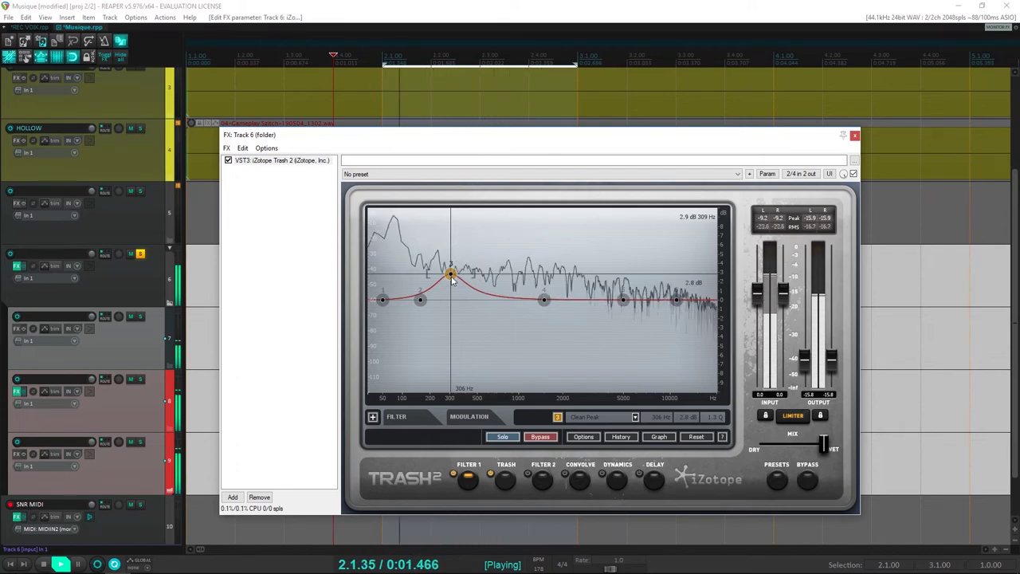
key(space)
In Filter 2, move band 2 to about 308 Hz and band 3 to 1060 Hz, keeping band 3's gain at 0 dB
click(542, 480)
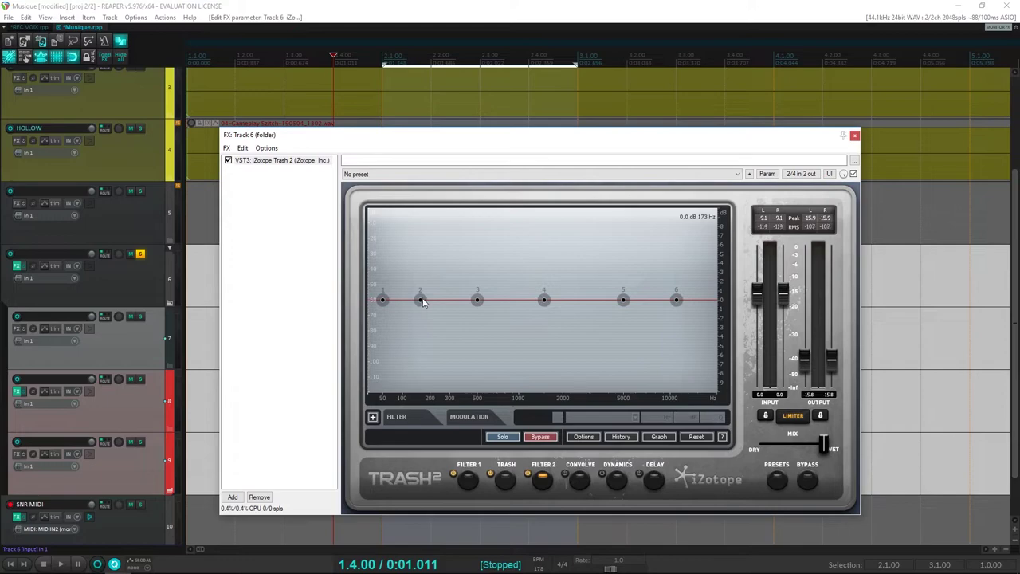
drag(423, 301, 452, 302)
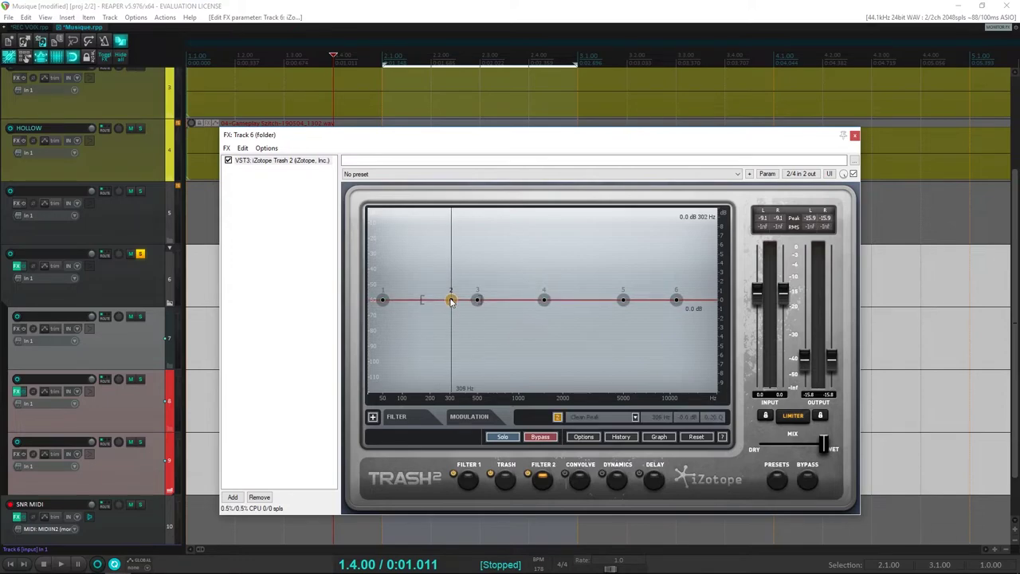
right_click(451, 301)
click(441, 298)
drag(478, 303, 523, 307)
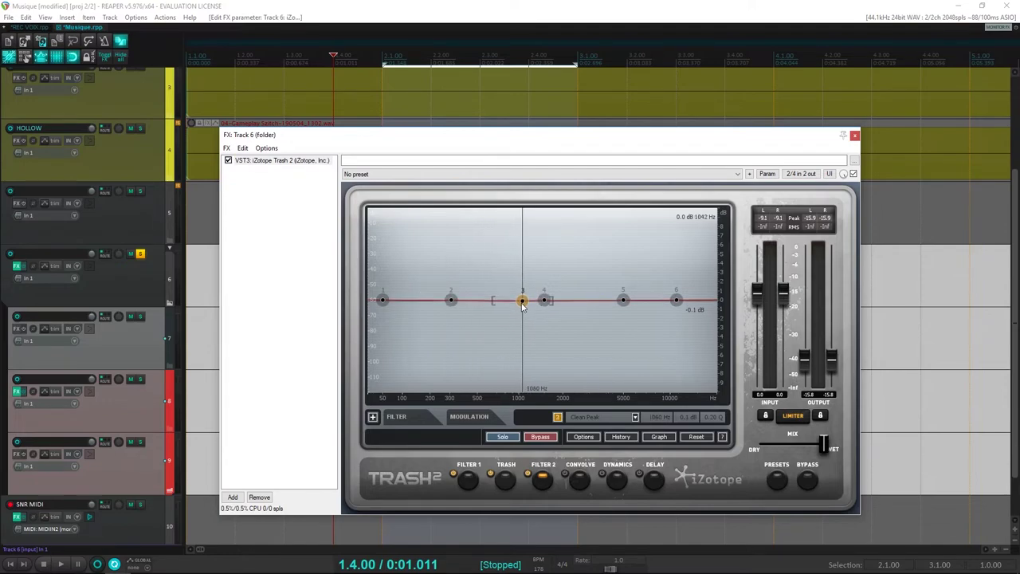
double_click(689, 421)
text(0)
key(Return)
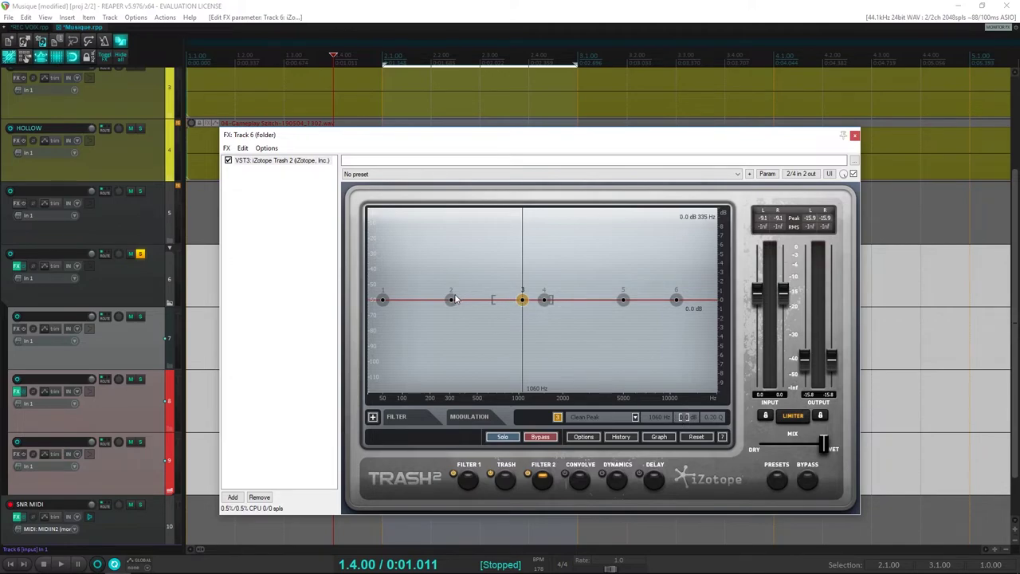
Narrow the bandwidth of Filter 2's band 2 and set it to 302 Hz with a 2.0 dB boost during playback
drag(453, 299, 476, 264)
scroll(477, 265, up, 6)
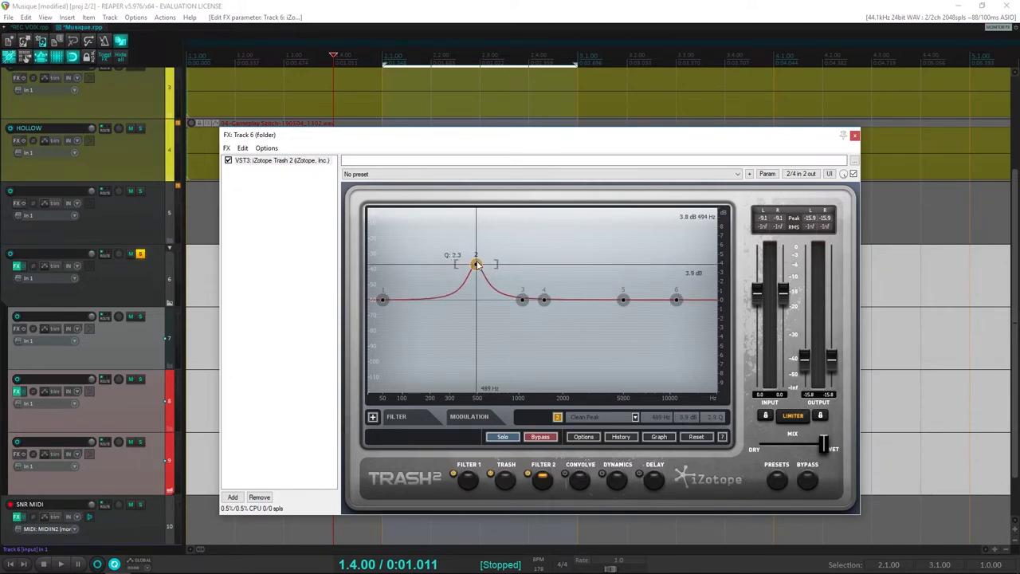
key(space)
drag(476, 265, 449, 284)
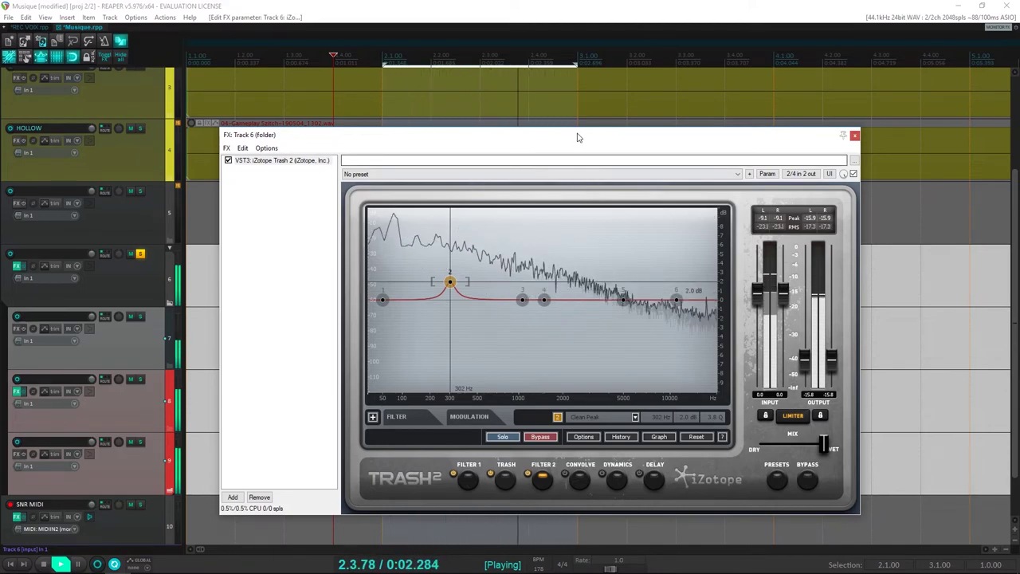
key(space)
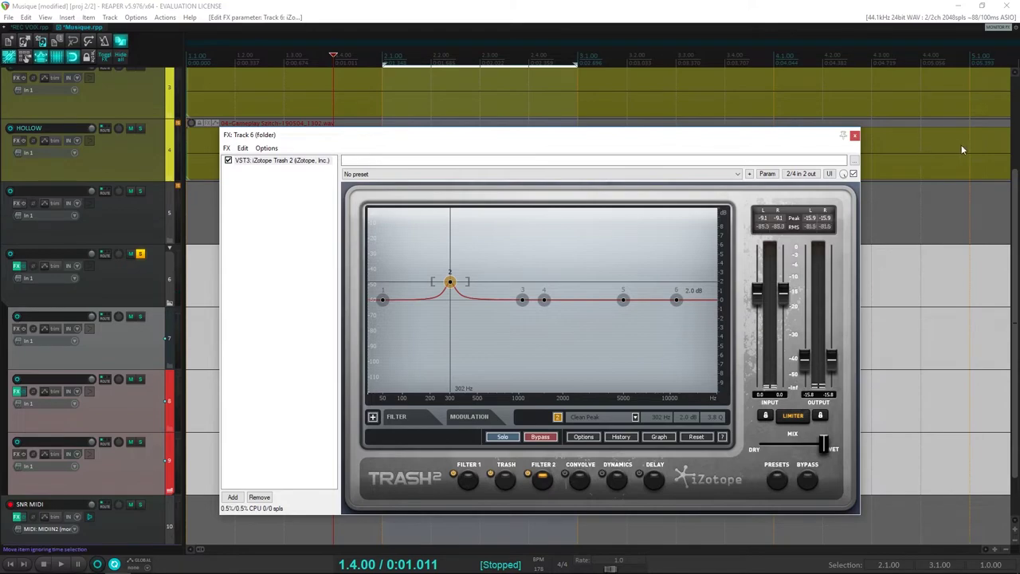
Close the Track 6 effects window and save the project
click(855, 136)
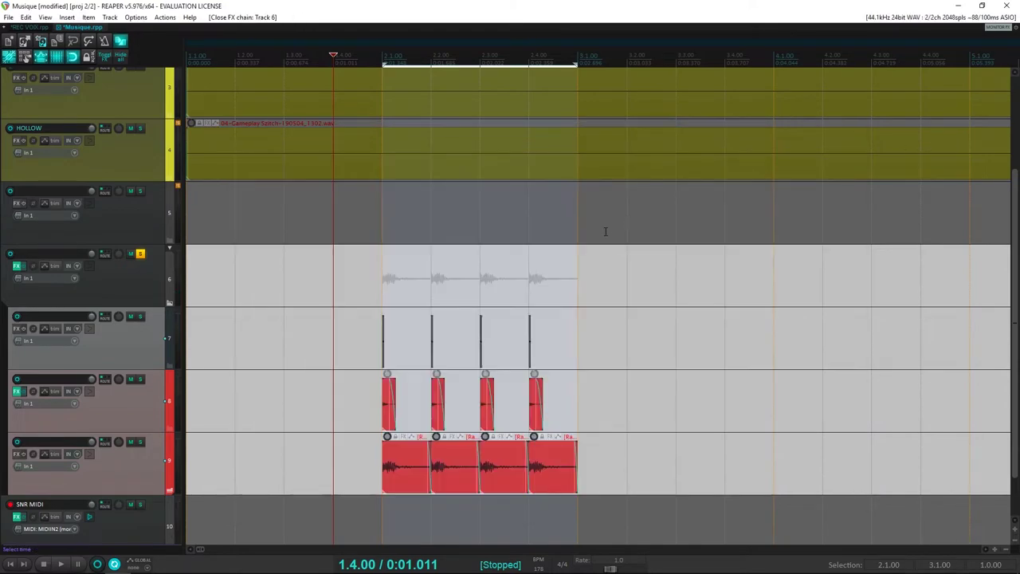
key(ctrl+s)
scroll(450, 322, down, 5)
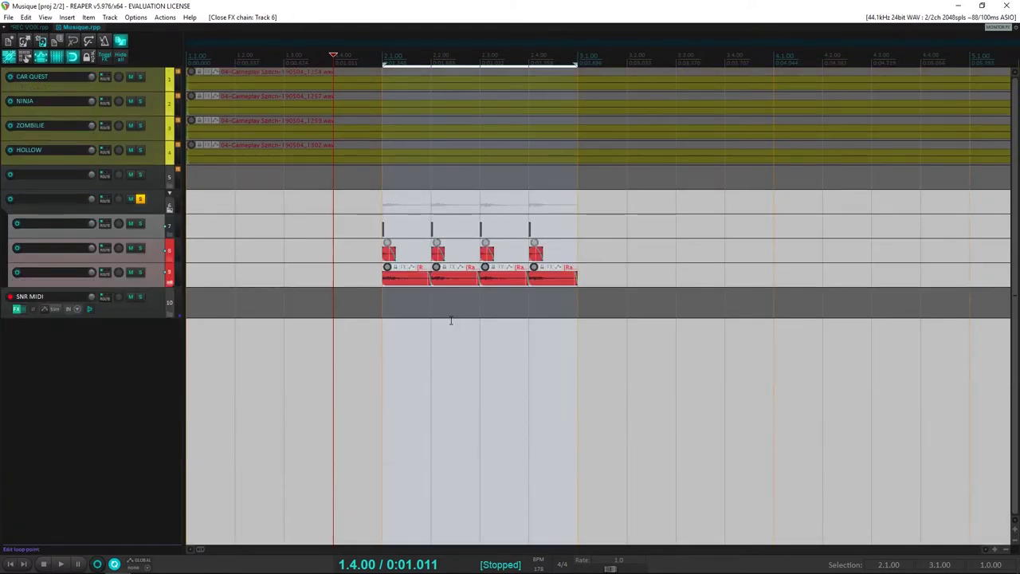
scroll(450, 320, down, 2)
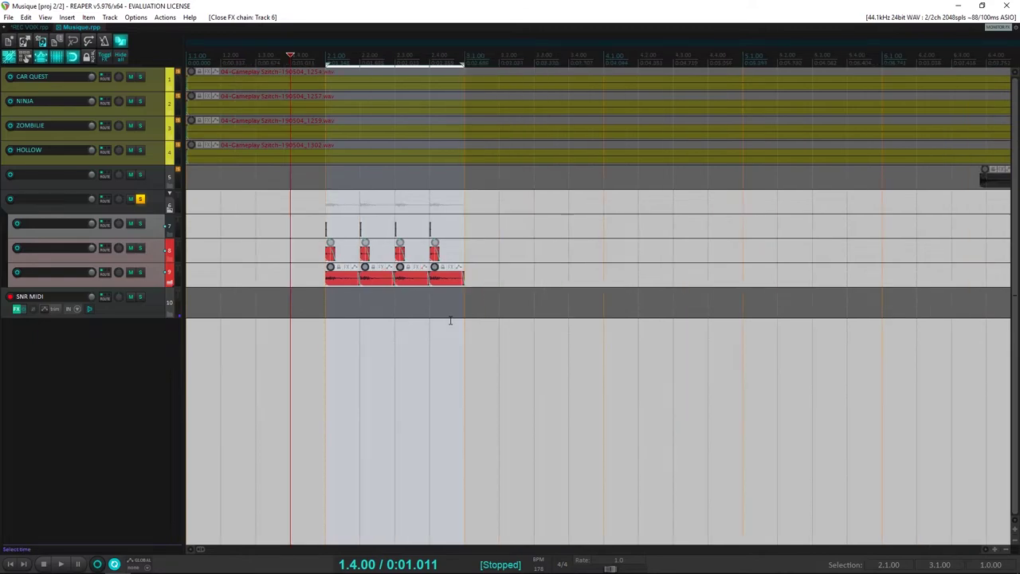
scroll(449, 321, down, 5)
Solo the SNR MIDI track along with the Track 6 folder and play the loop briefly
key(space)
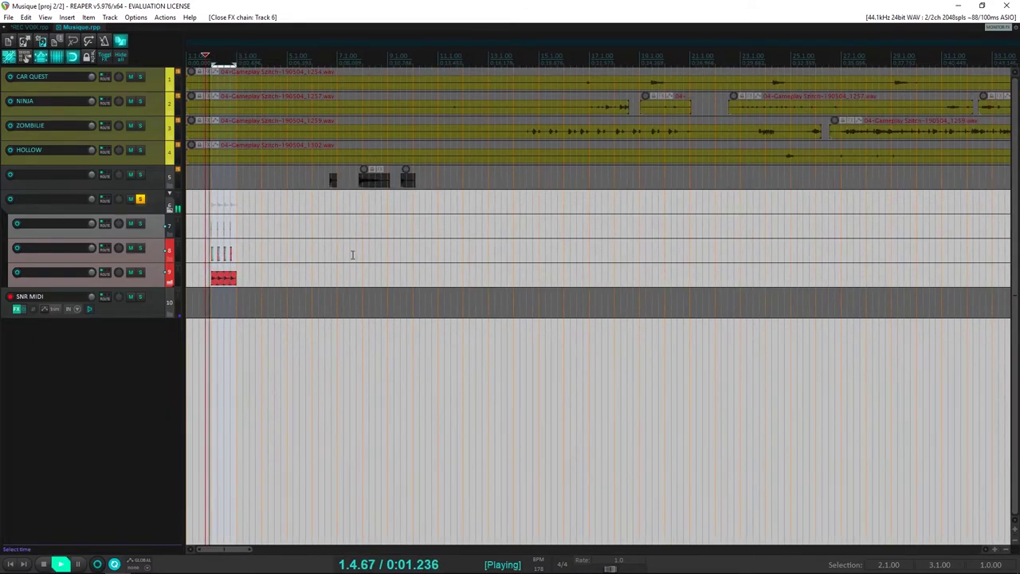
key(space)
scroll(352, 254, up, 5)
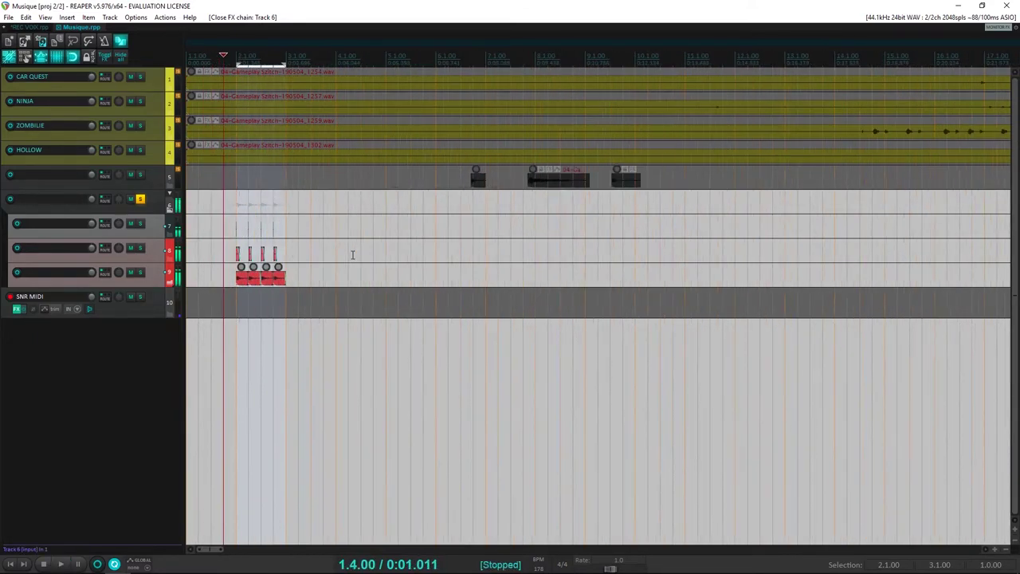
click(139, 297)
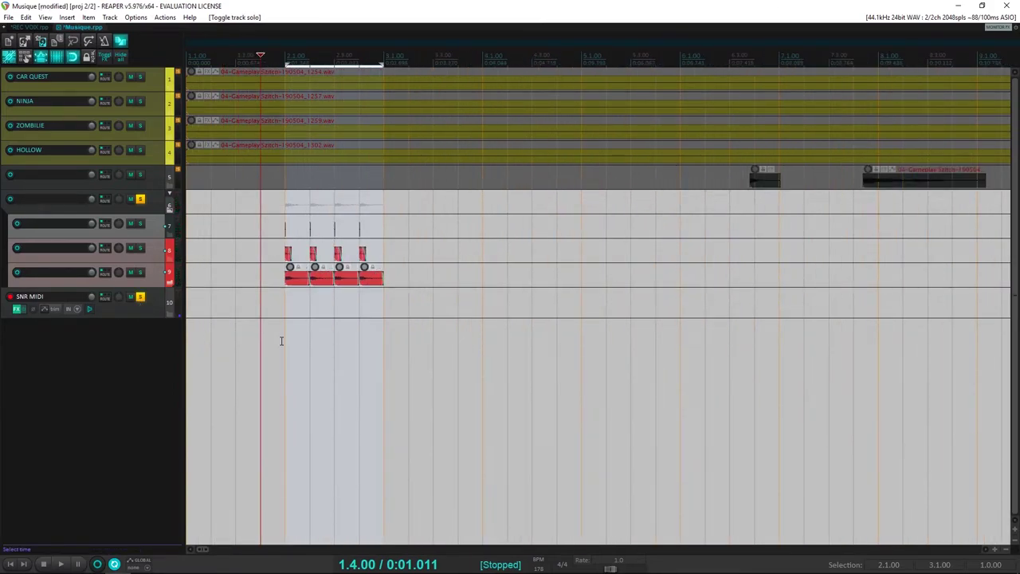
key(space)
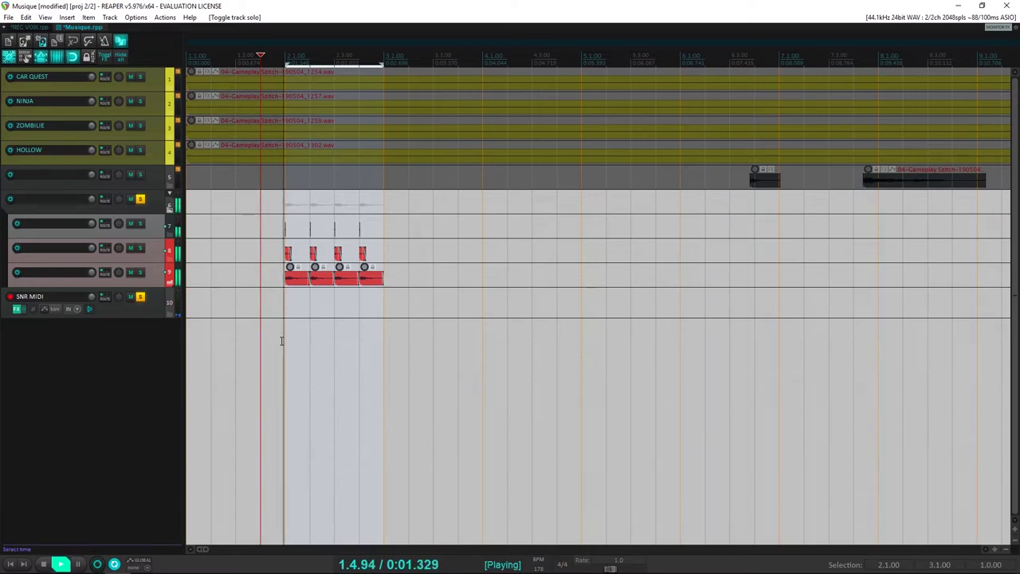
key(space)
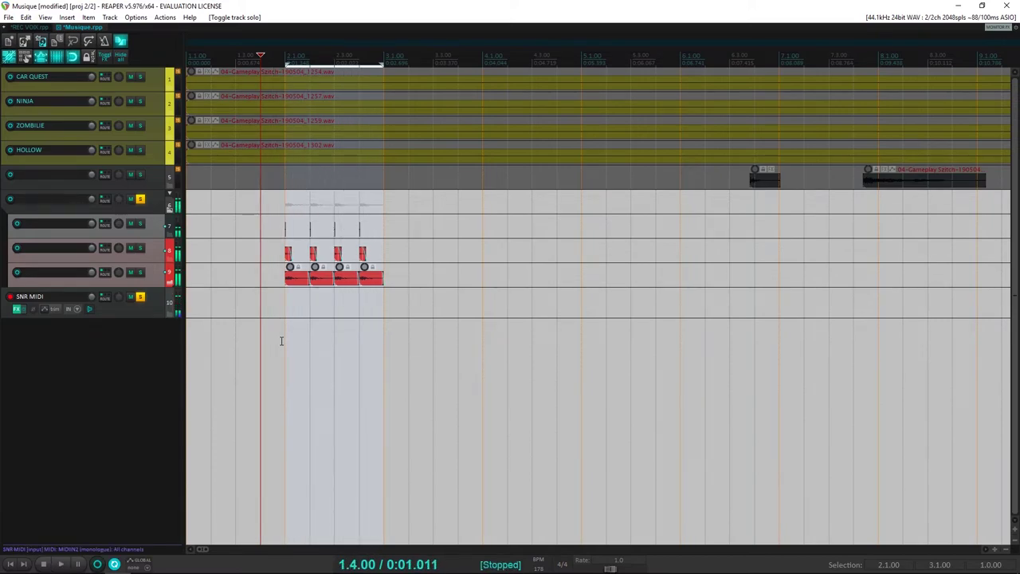
Insert a new MIDI item on the SNR MIDI track over the loop from 2.1.00 to 3.1.00 and open it for editing
click(287, 63)
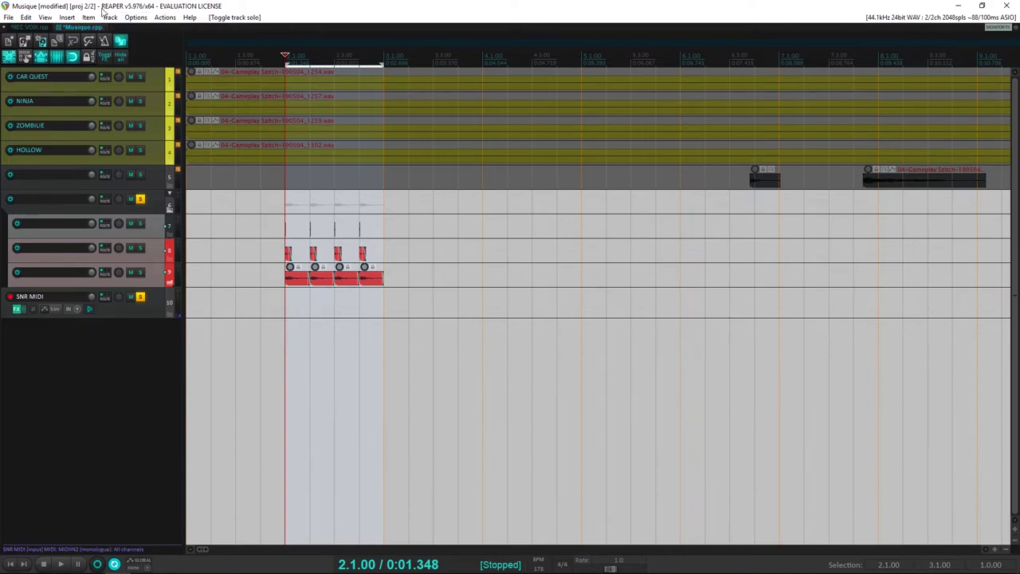
click(160, 294)
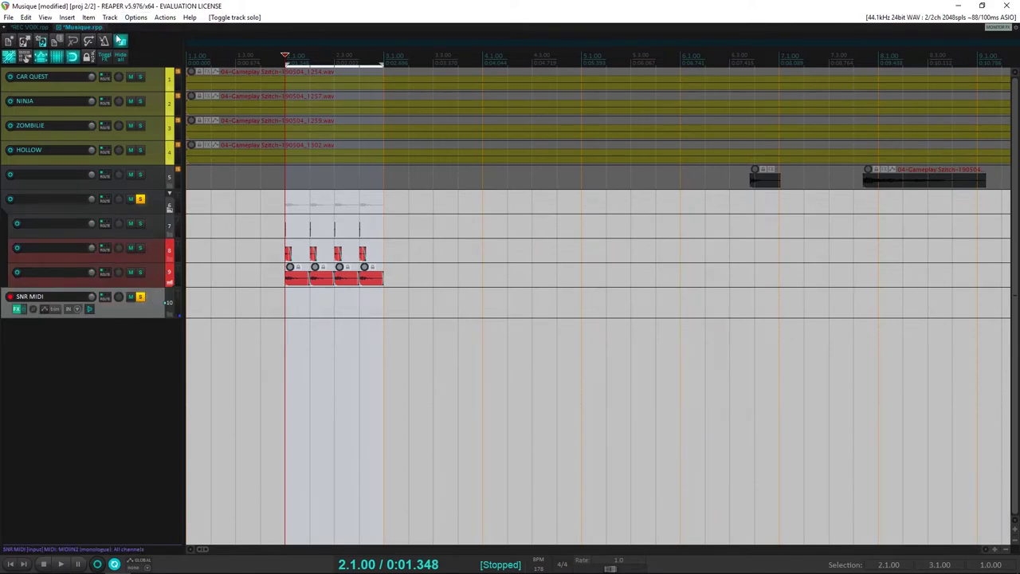
click(72, 17)
click(88, 57)
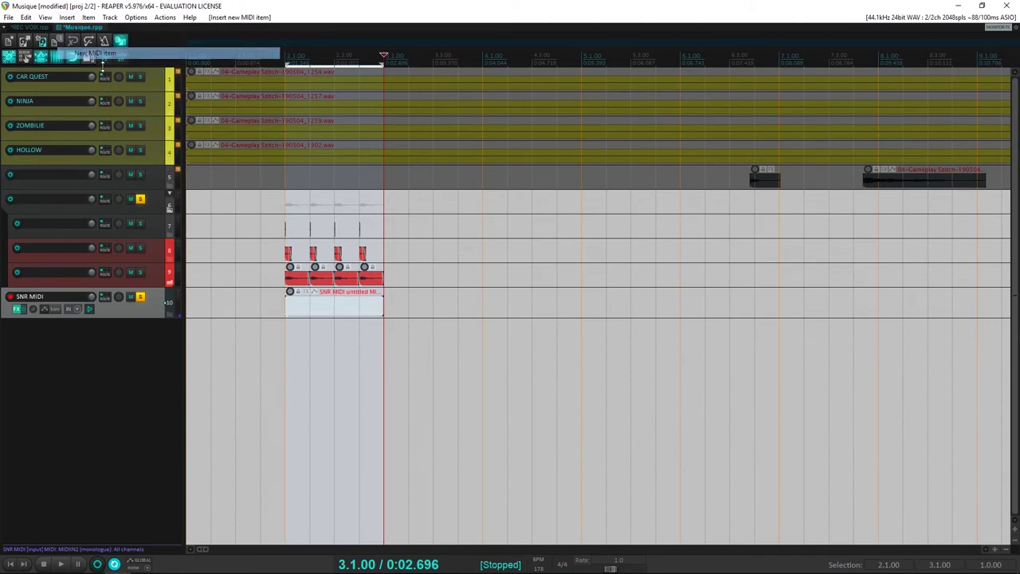
double_click(304, 304)
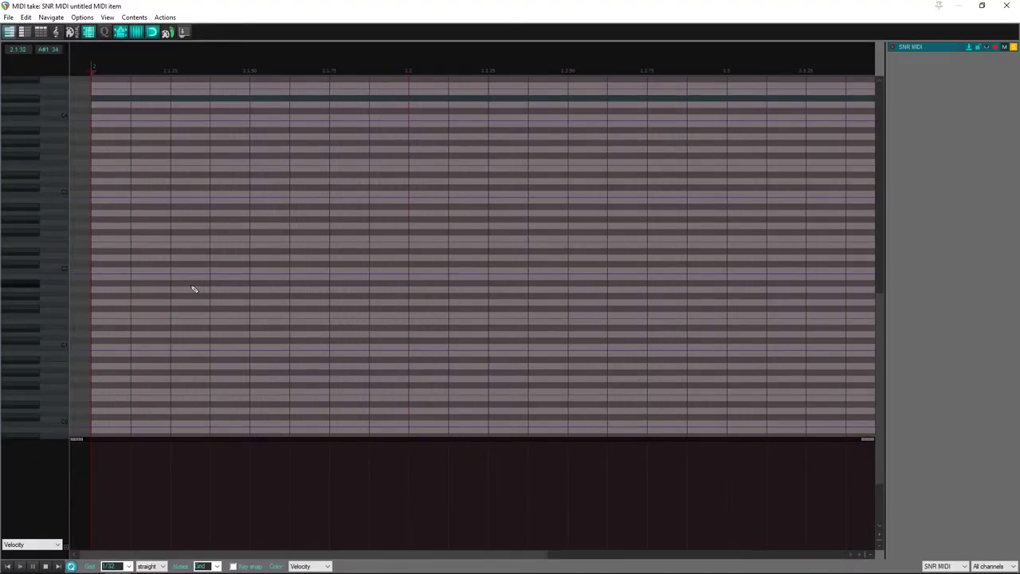
Audition the C3, C6, C5 and C4 keys and draw a 1/32 note on C4 near the start of the item
click(56, 194)
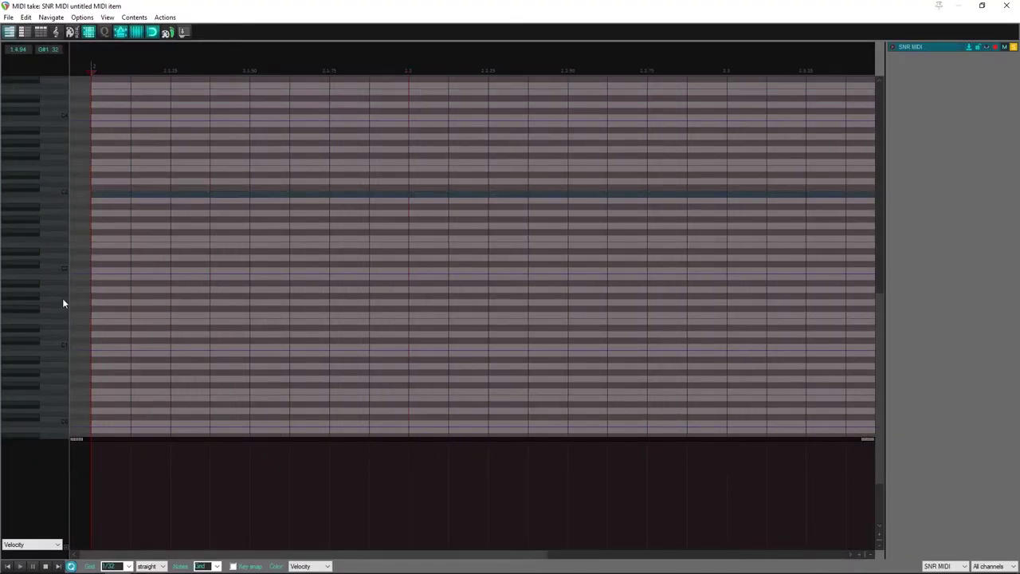
scroll(63, 297, up, 1)
scroll(65, 300, down, 1)
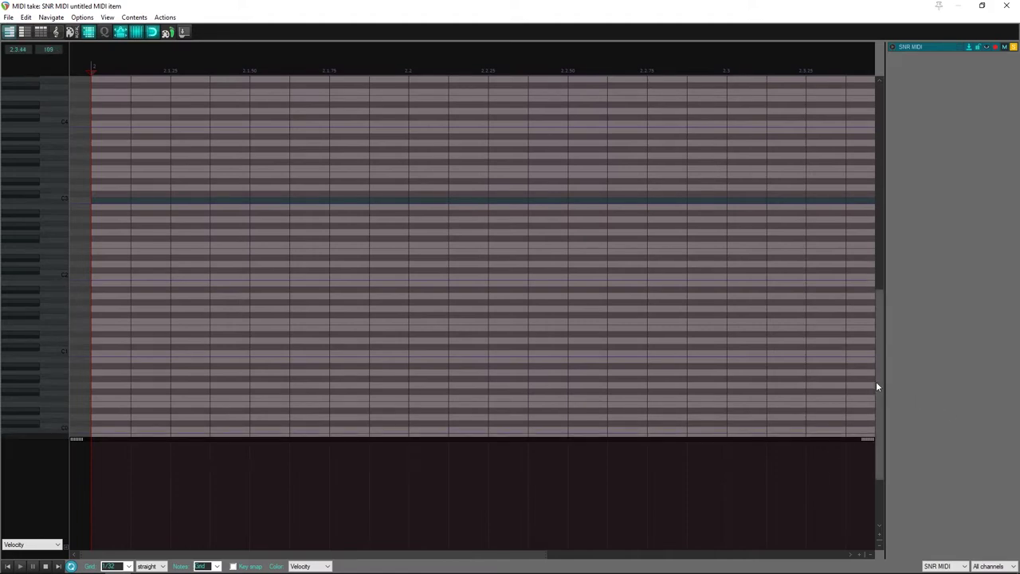
drag(876, 381, 760, 204)
click(55, 257)
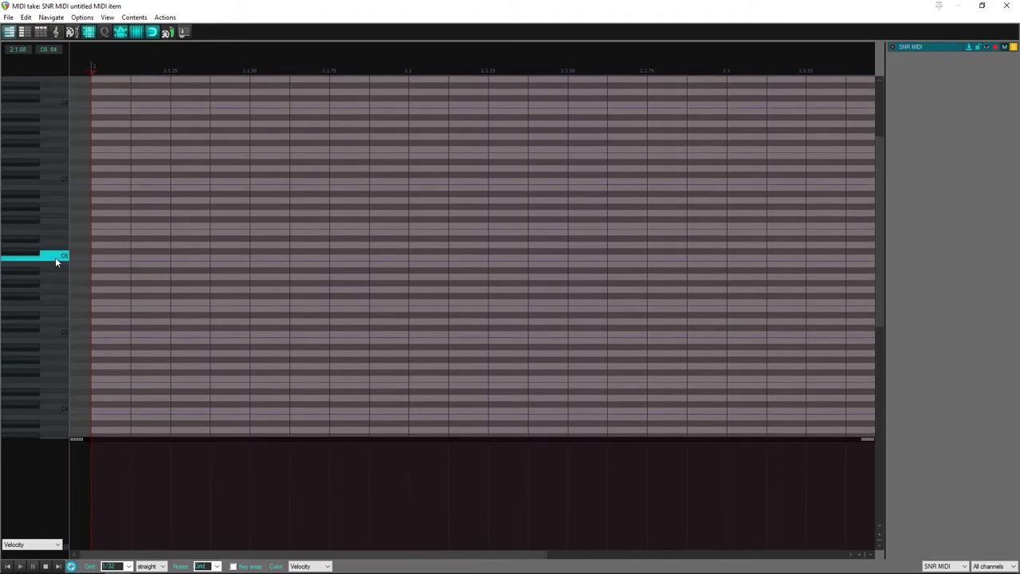
click(59, 335)
click(61, 413)
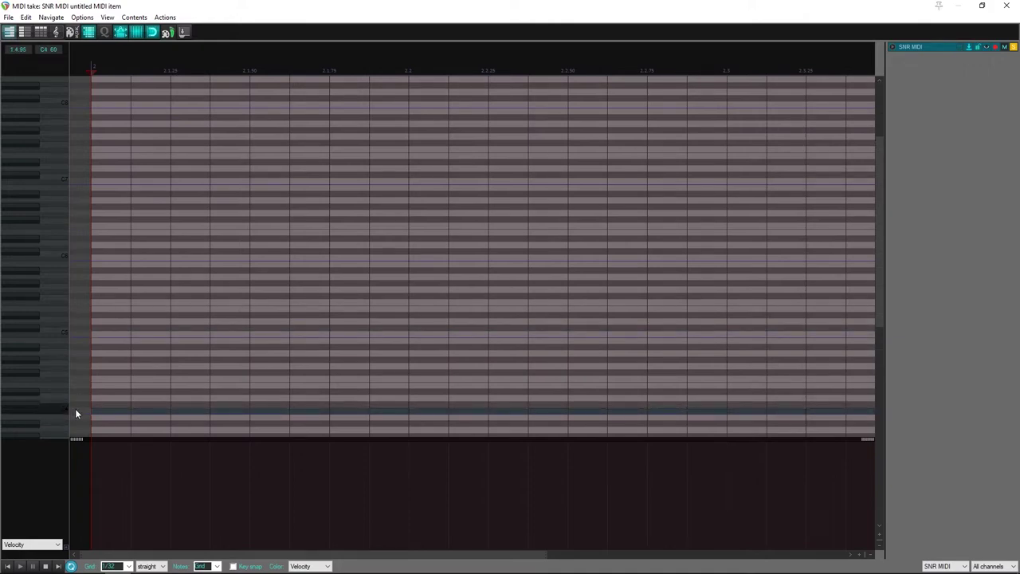
click(140, 411)
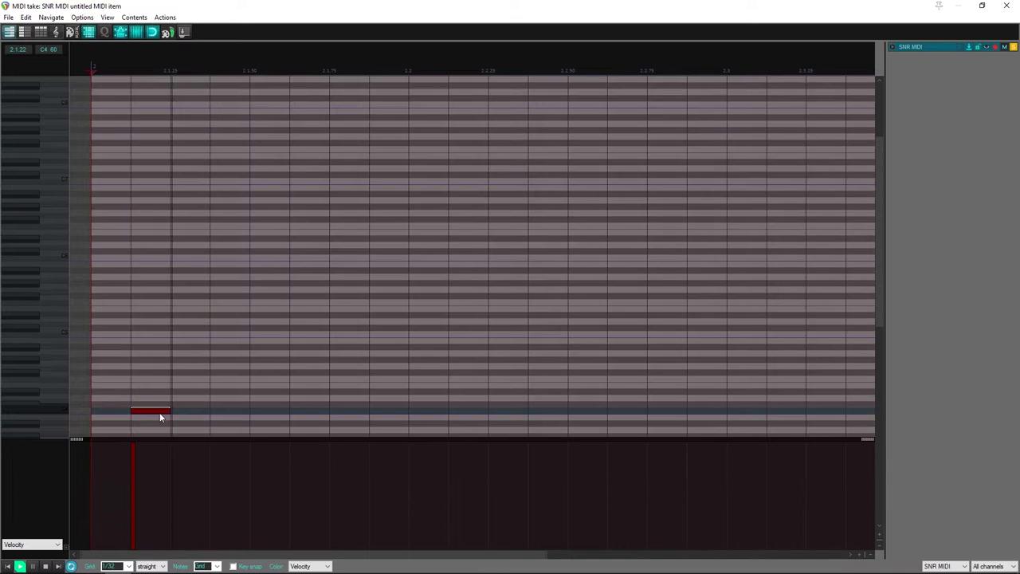
Set the grid to 1/4 and place quarter-long C4 notes on beats 2.2 and 2.4
click(113, 566)
click(117, 538)
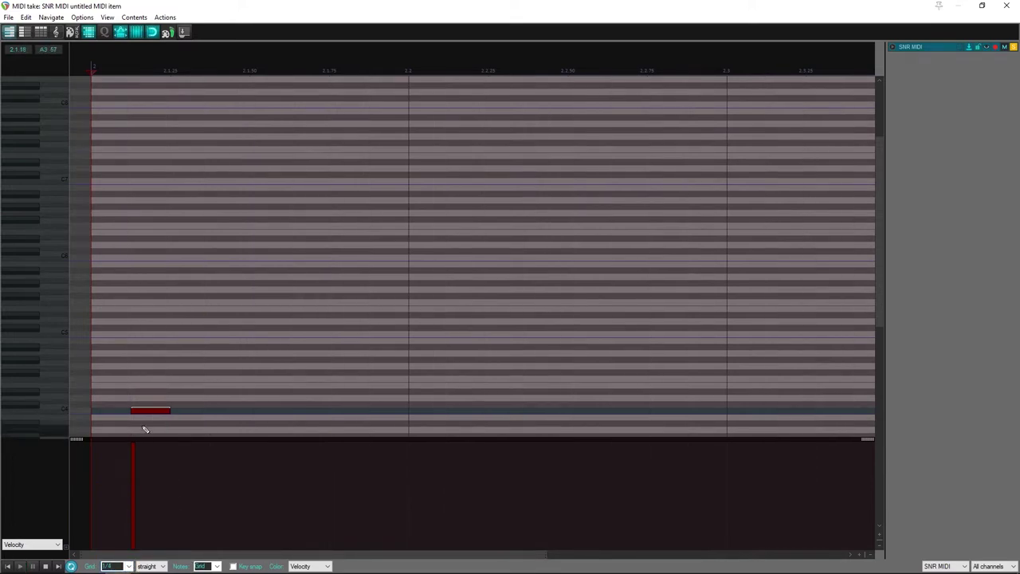
drag(149, 412, 424, 413)
scroll(408, 399, down, 3)
click(397, 413)
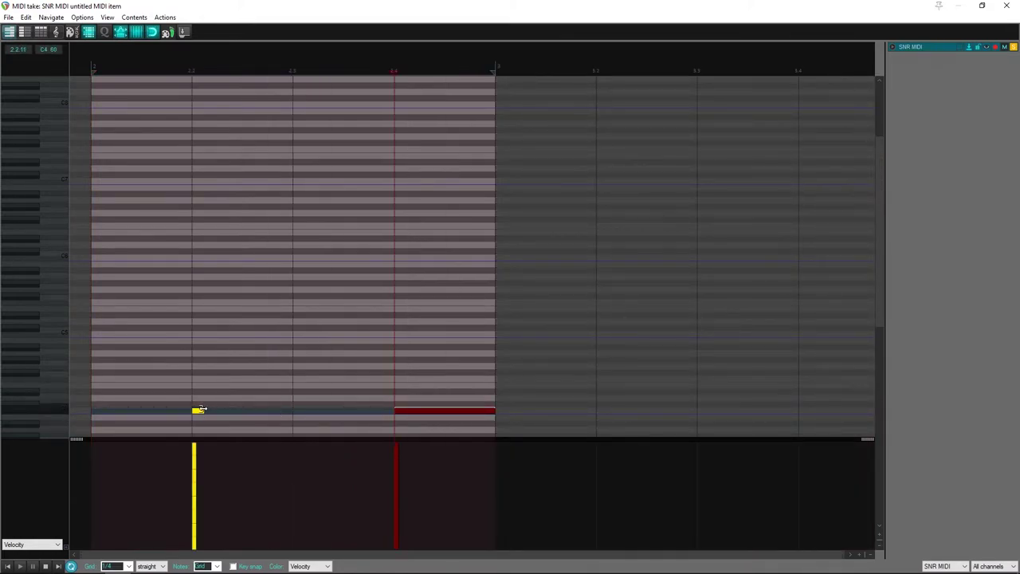
drag(199, 410, 274, 408)
Play the loop with the new SNR MIDI notes and close the MIDI editor
key(space)
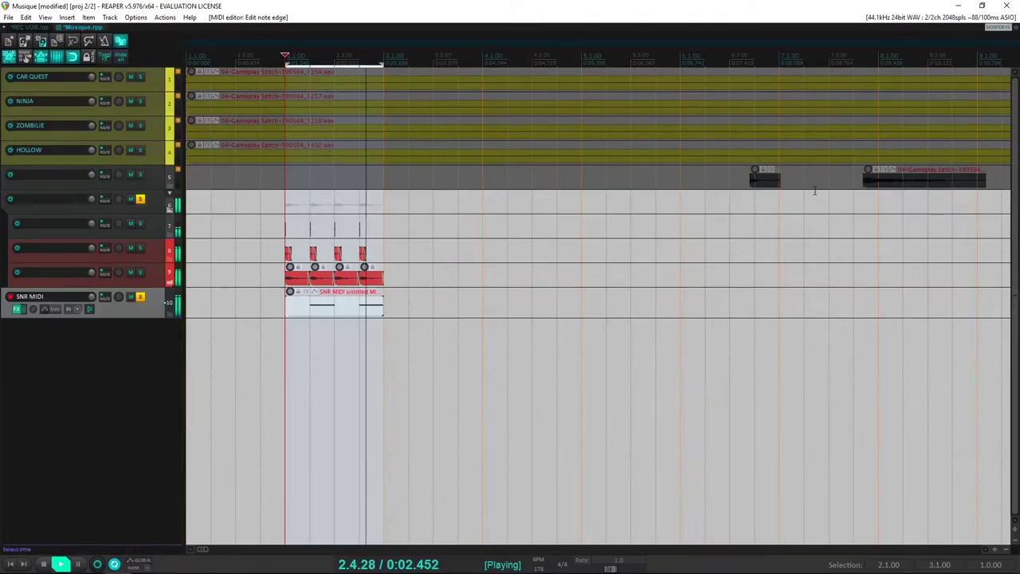
click(1006, 6)
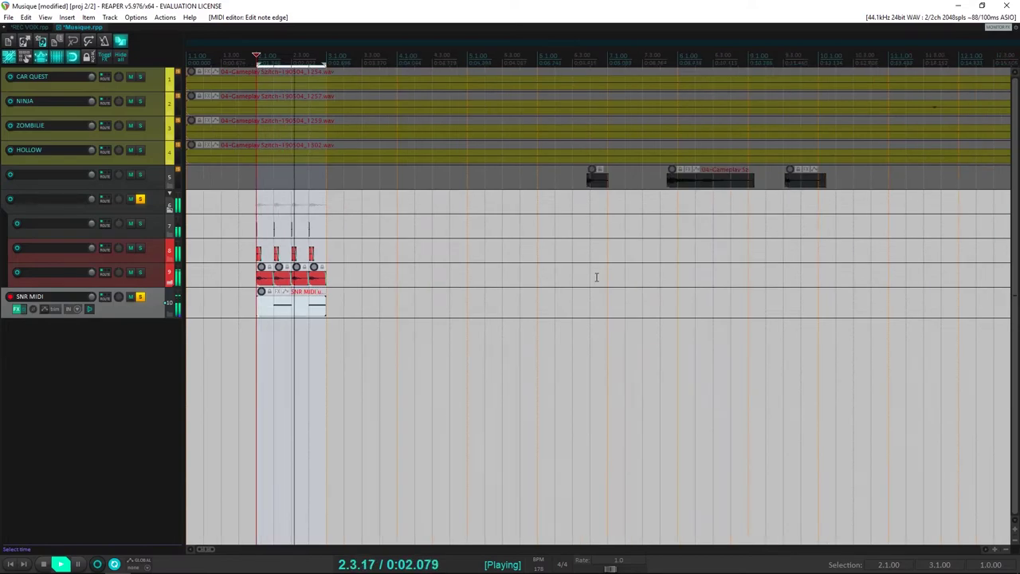
key(space)
Reopen the SNR MIDI item, audition C5, and place a quarter-long D#5 note on beat 2.3
click(311, 313)
double_click(311, 313)
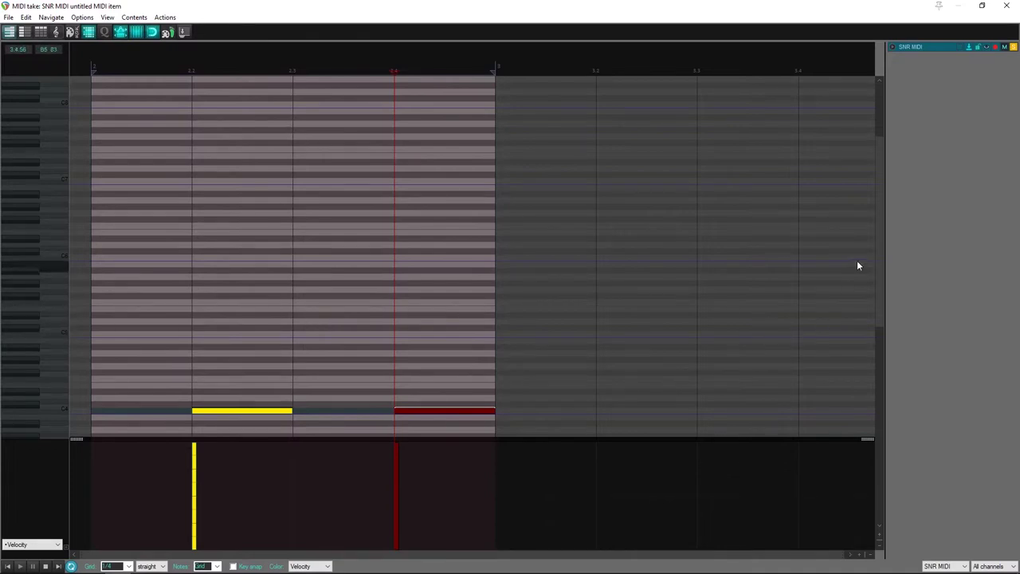
drag(875, 252, 875, 228)
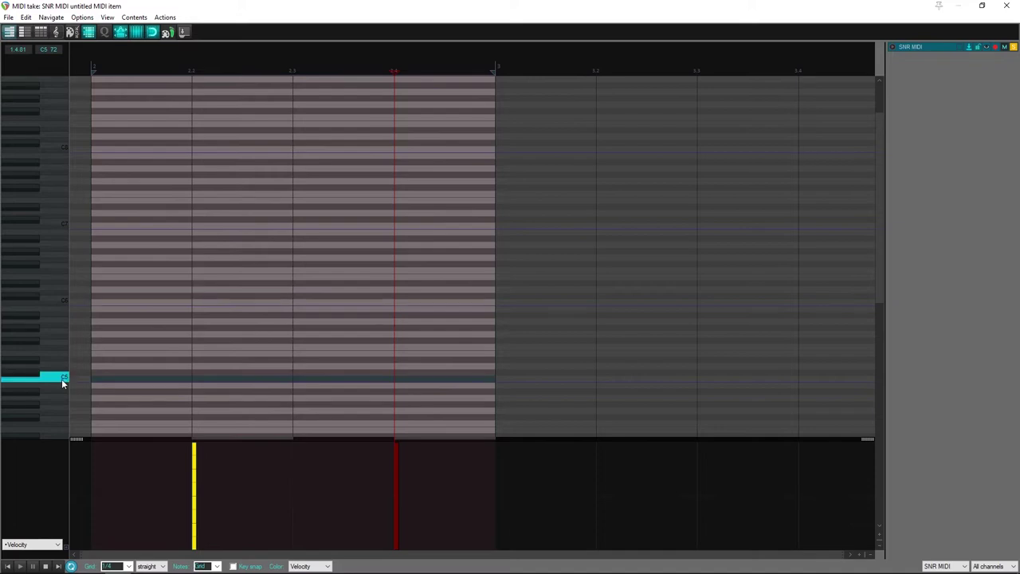
click(306, 367)
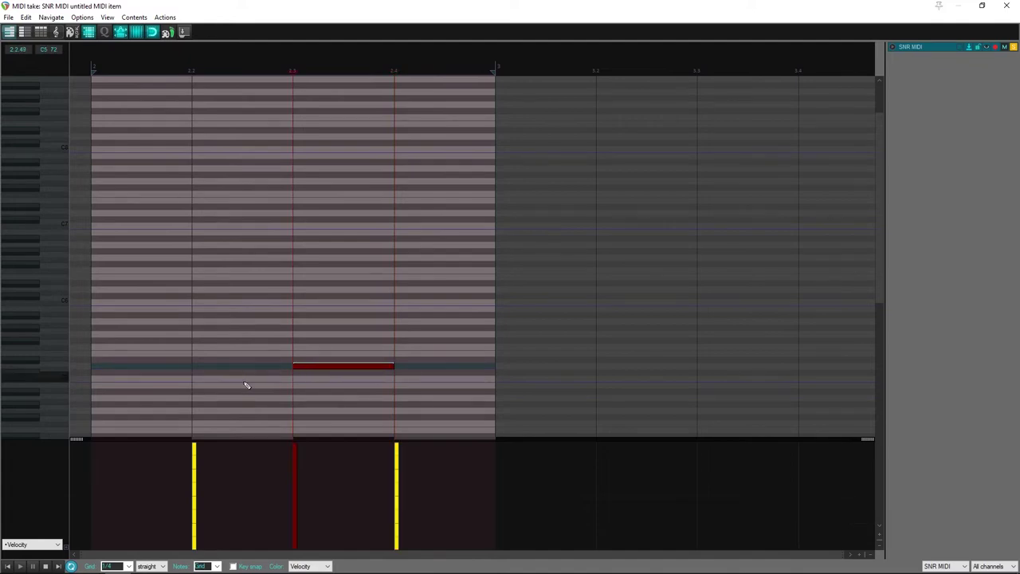
drag(301, 367, 301, 360)
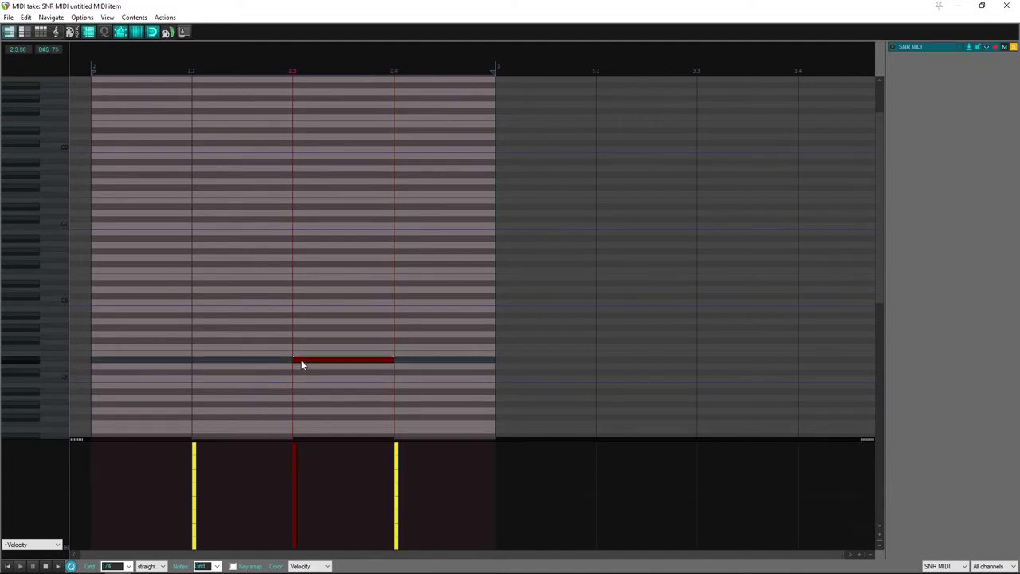
Set the grid to 1/16, shorten the D#5 note to one grid unit and fill beat 2.3 with four 1/16 D#5 notes
click(128, 568)
click(111, 516)
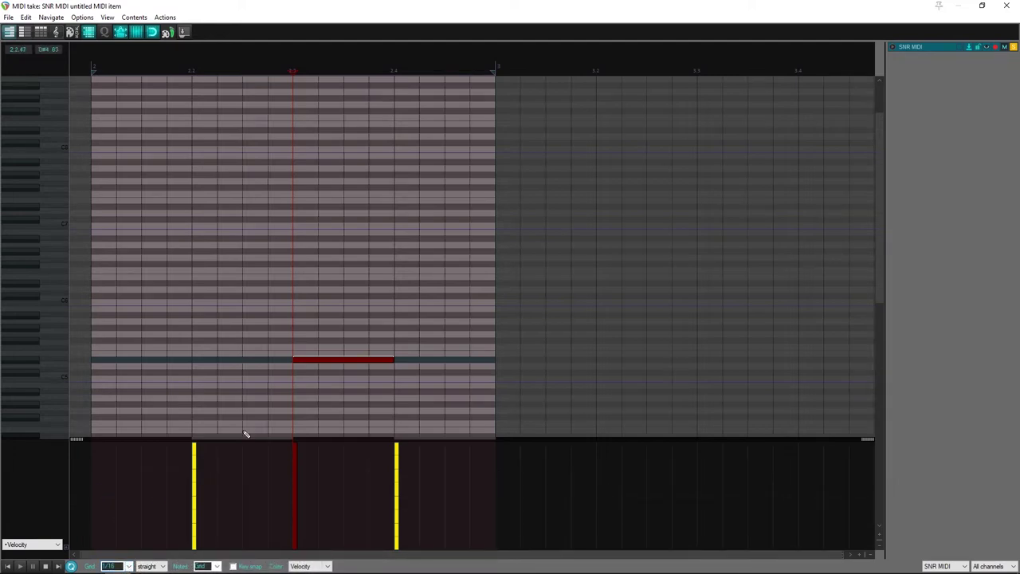
drag(385, 358, 317, 365)
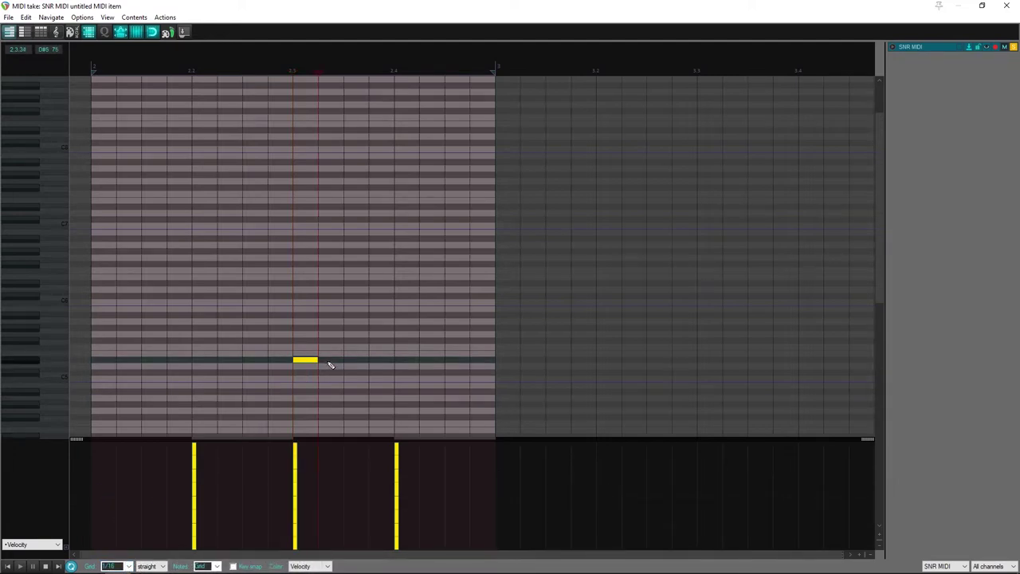
click(356, 360)
click(381, 361)
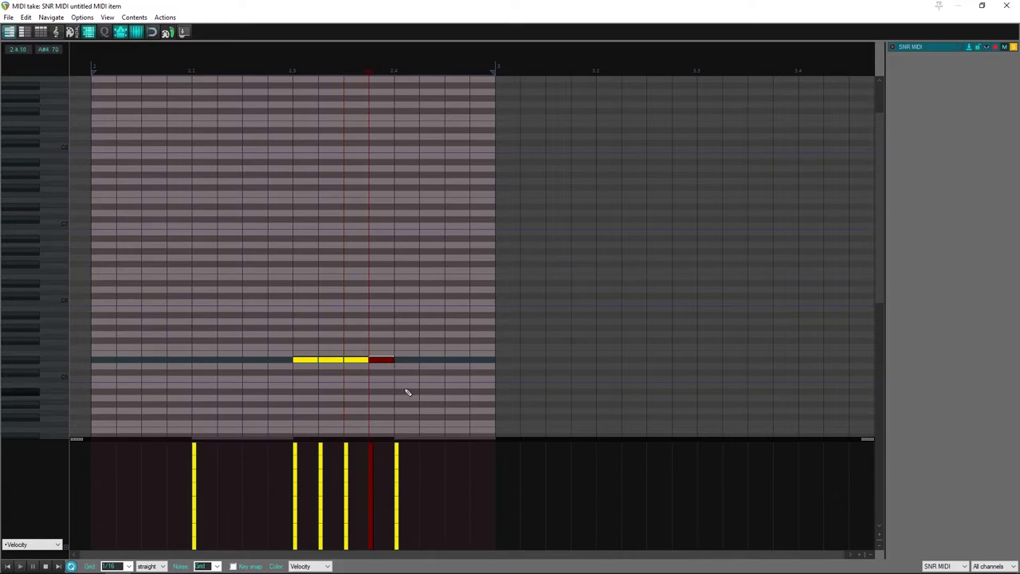
Shorten all four 1/16 D#5 notes on beat 2.3 to about half a grid unit and audition the loop
drag(405, 389, 281, 343)
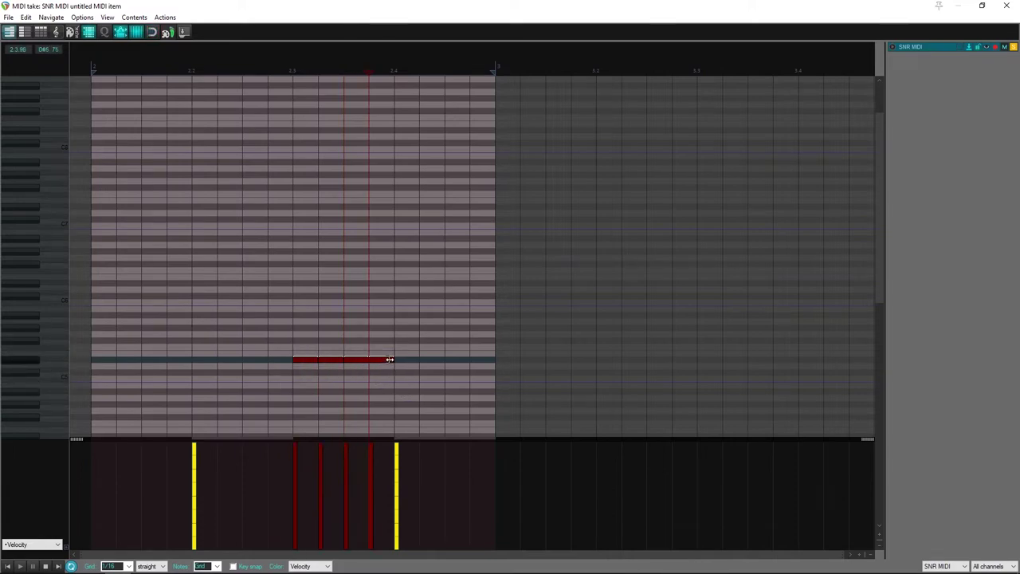
drag(390, 358, 375, 359)
key(space)
key(space)
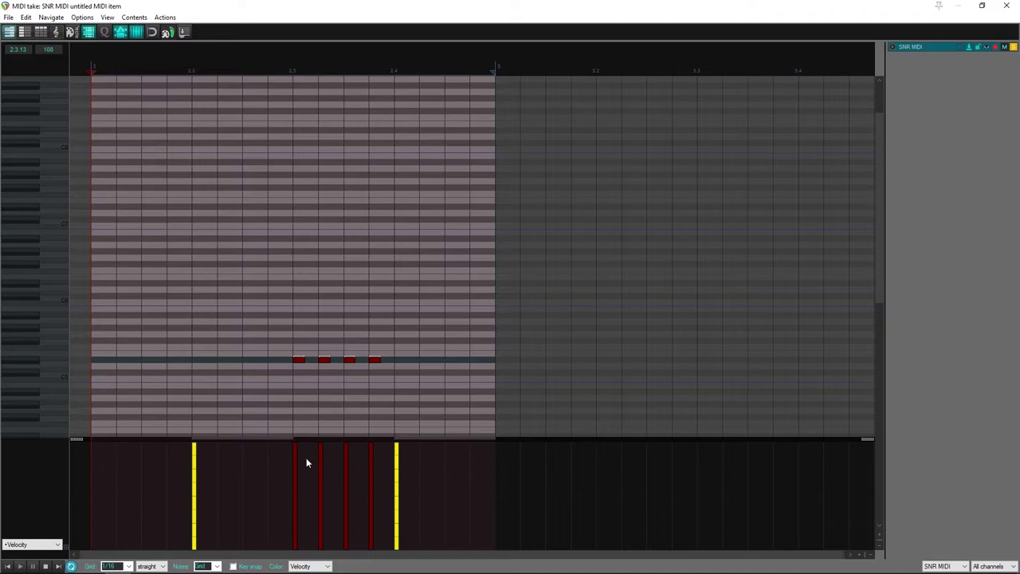
Lower the D#5 note velocities, making the second strongest and the fourth weakest, and close the MIDI editor after playing the loop
click(322, 453)
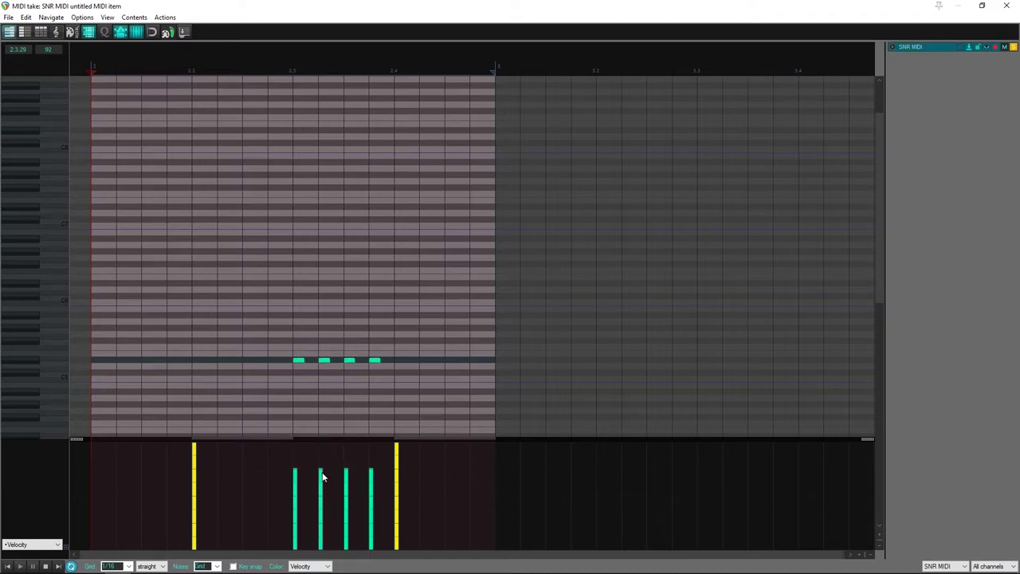
drag(323, 477, 370, 495)
key(space)
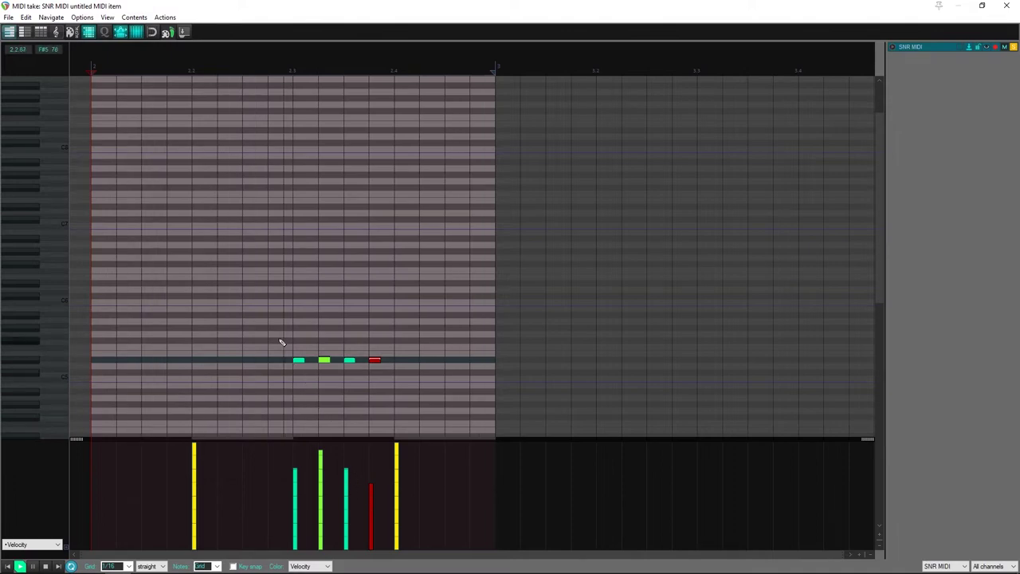
click(1006, 5)
key(space)
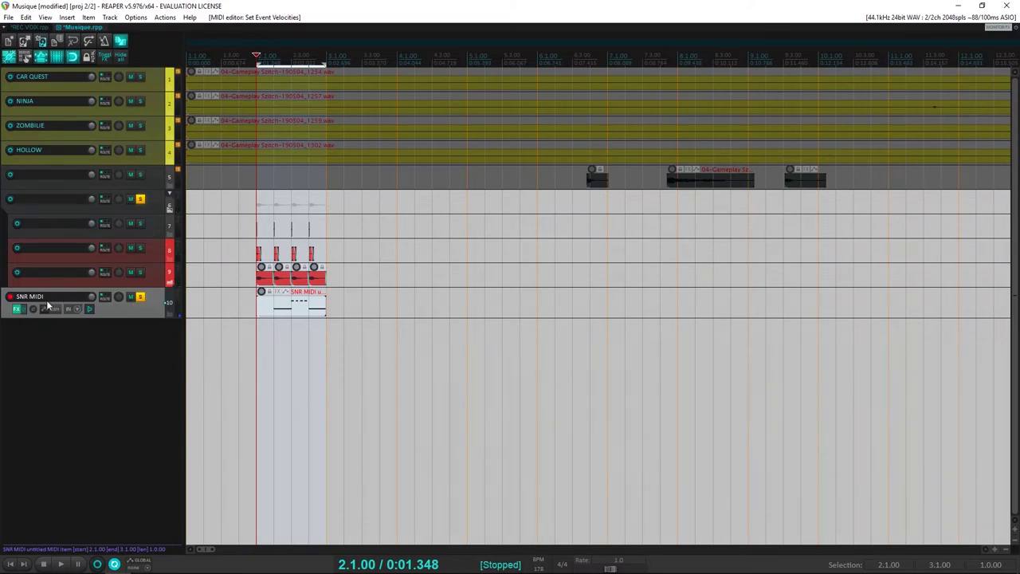
Enable the master Velo option in SNR MIDI's TAL-Sampler, play the loop and close the FX window
click(16, 309)
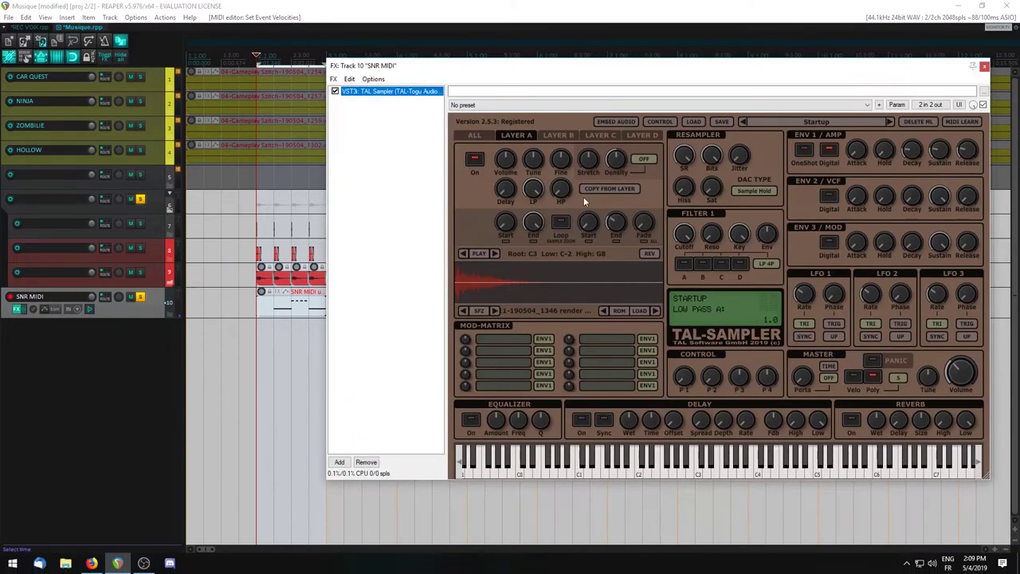
drag(701, 68, 641, 93)
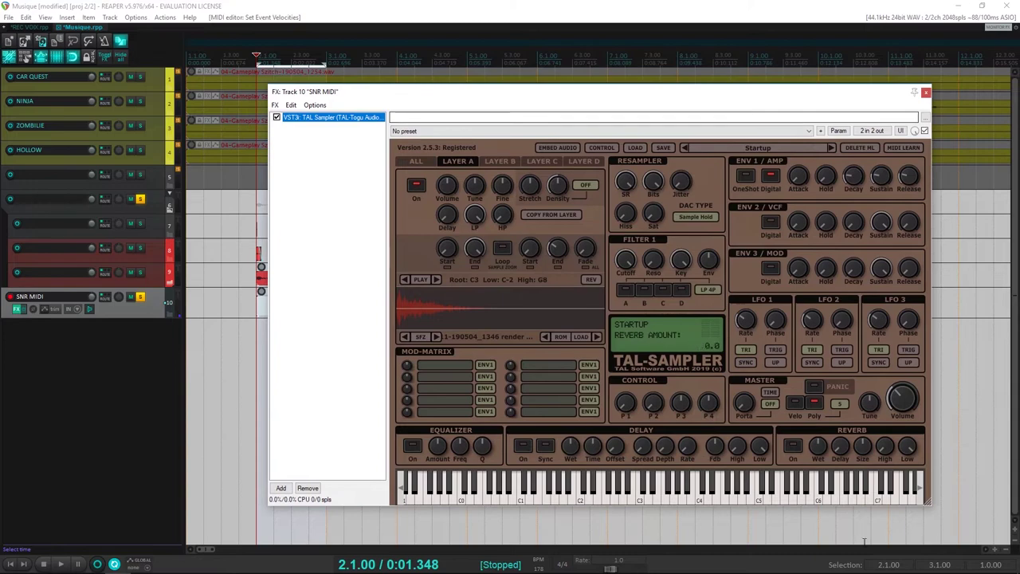
click(795, 403)
key(space)
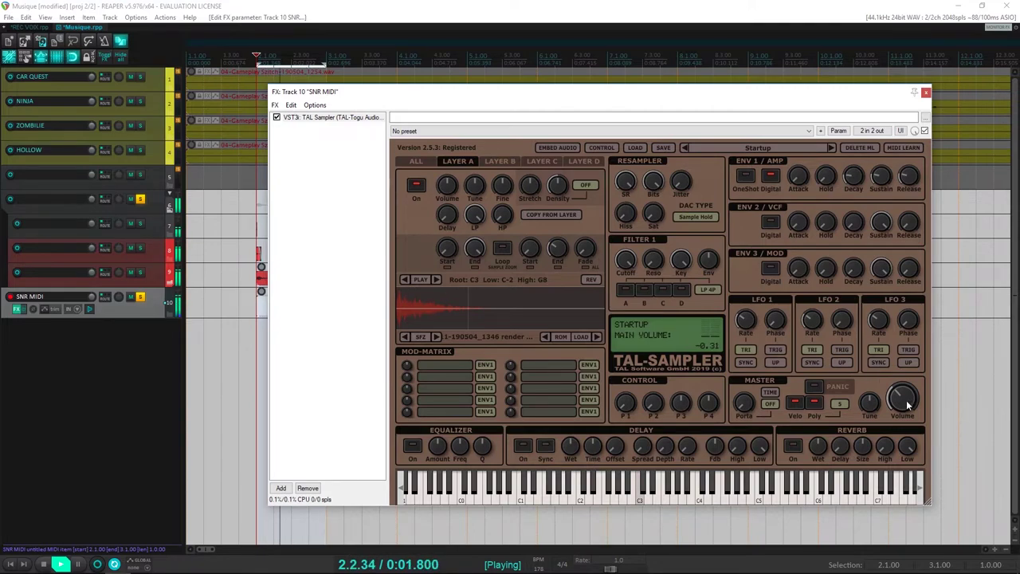
click(926, 92)
scroll(610, 364, down, 3)
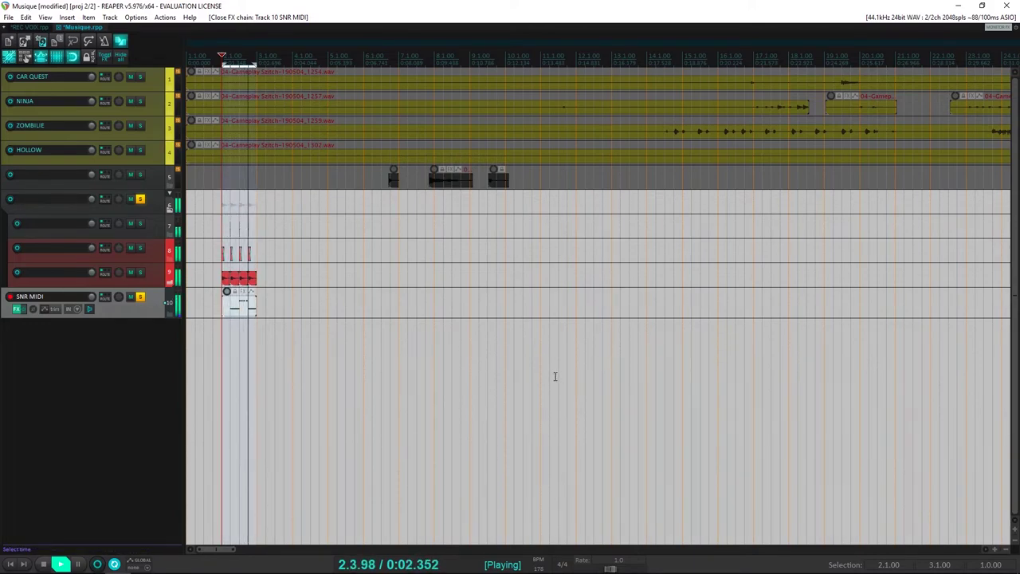
key(space)
Deselect the SNR MIDI item, return the edit cursor to the project start and save the project
key(ctrl+s)
scroll(407, 321, down, 1)
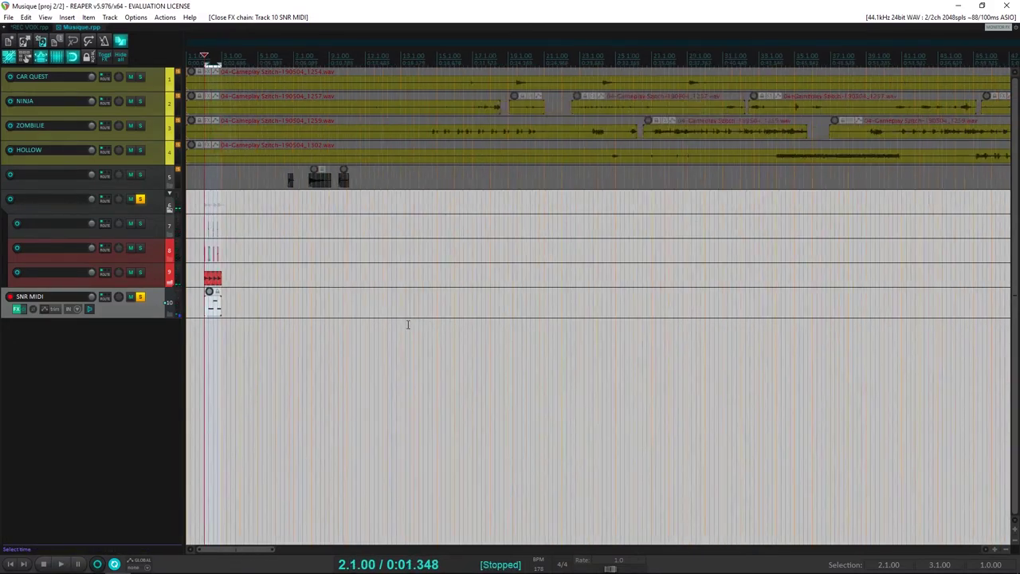
scroll(407, 321, up, 4)
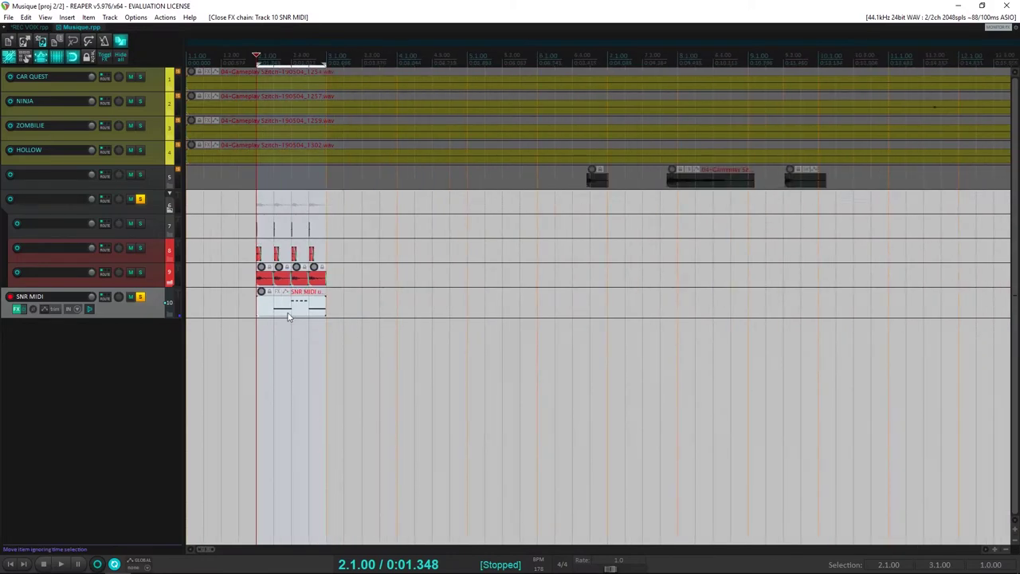
click(229, 277)
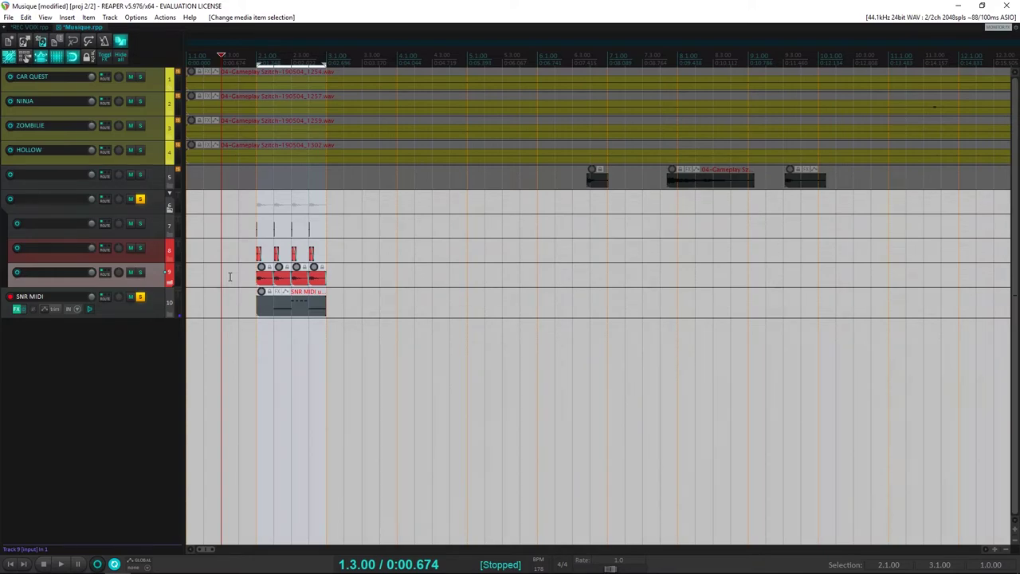
scroll(347, 271, down, 3)
key(Home)
key(ctrl+s)
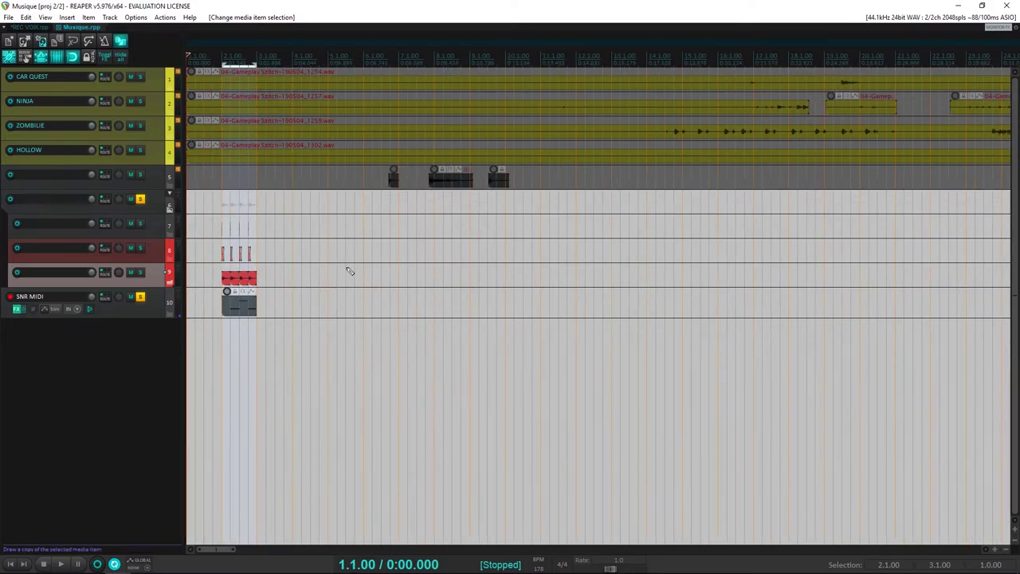
scroll(311, 248, up, 5)
scroll(311, 249, down, 5)
scroll(311, 250, up, 4)
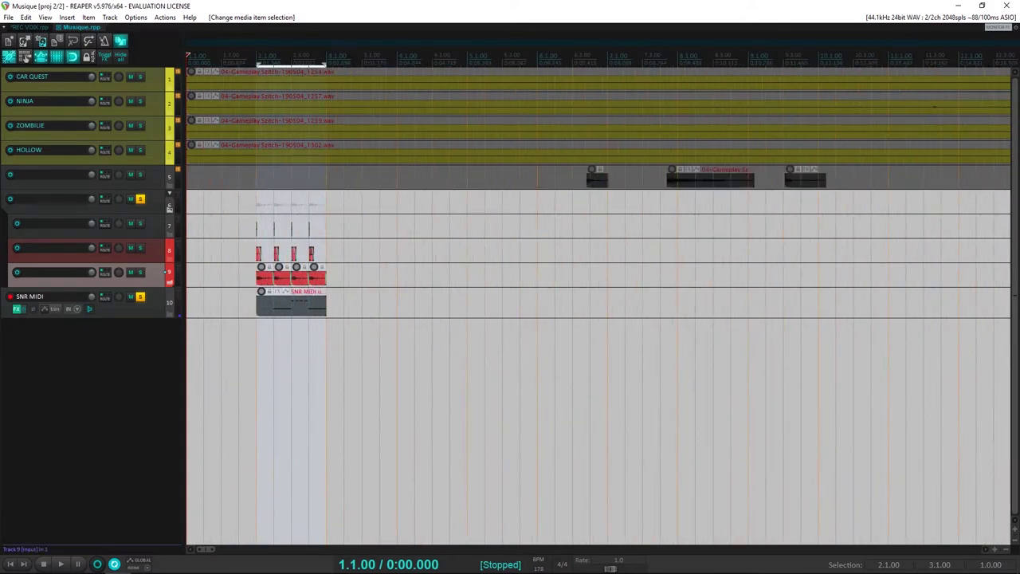
click(376, 202)
key(Left)
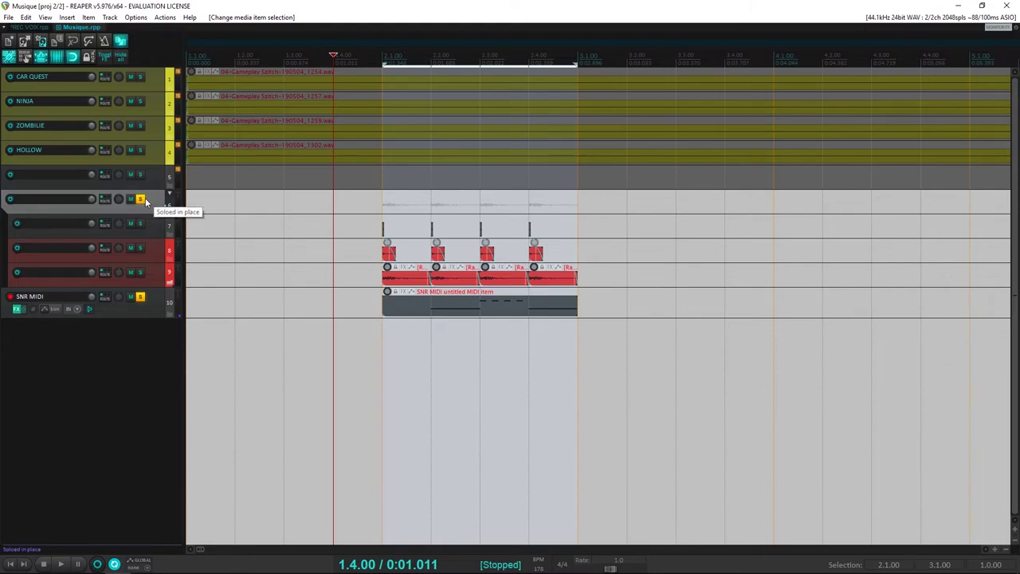
scroll(337, 222, down, 5)
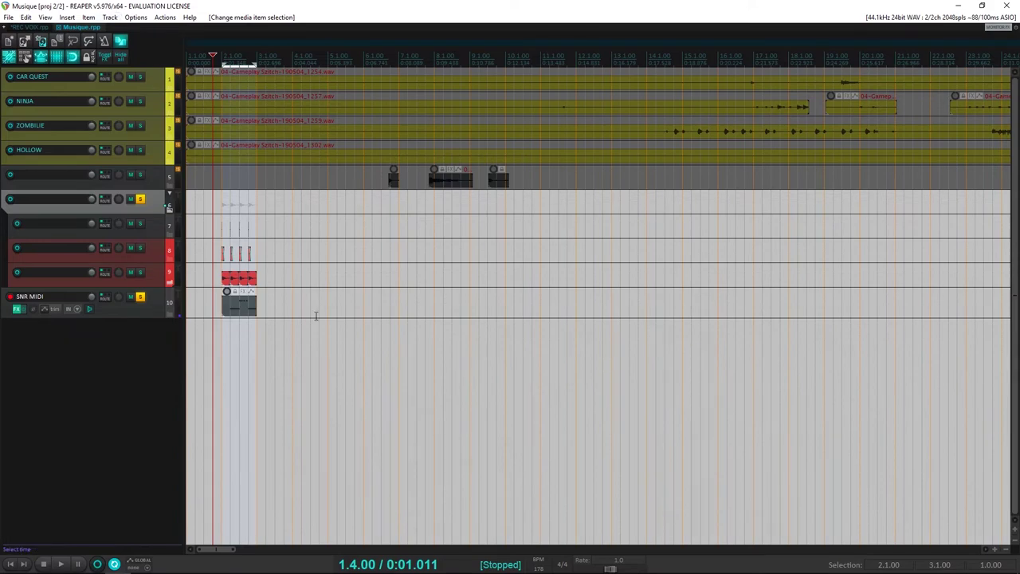
scroll(380, 248, down, 4)
key(Home)
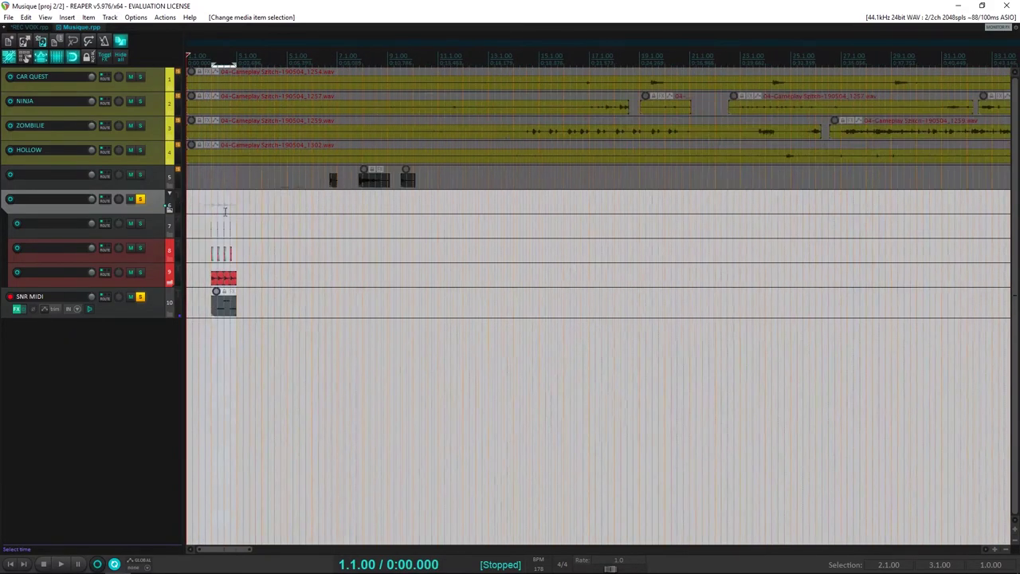
Unsolo all tracks and save the project
click(146, 201)
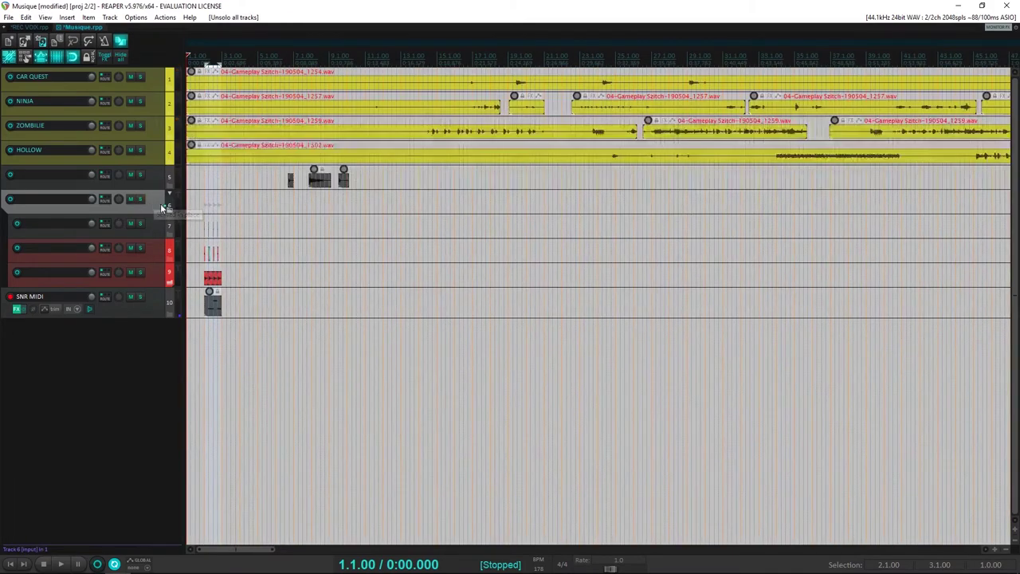
key(ctrl+s)
scroll(240, 222, up, 5)
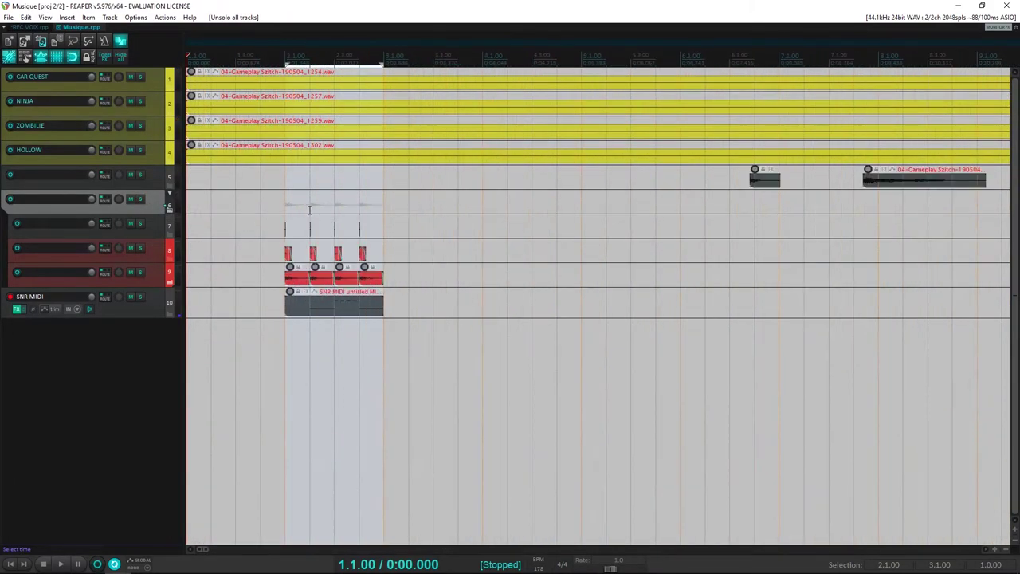
Rename the track 6 folder KK BUS and colour it and track 7 red
click(277, 198)
double_click(67, 205)
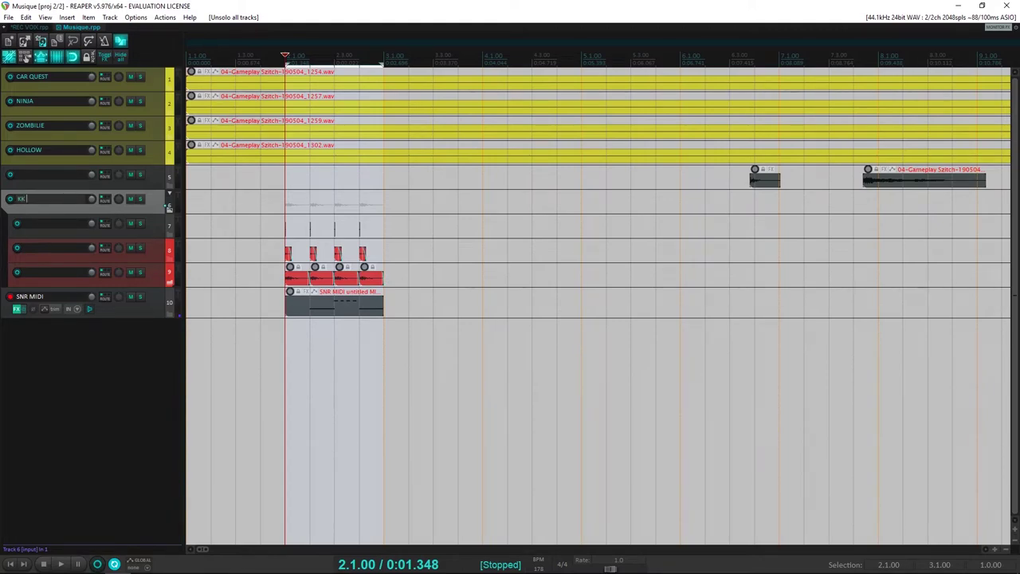
key(Return)
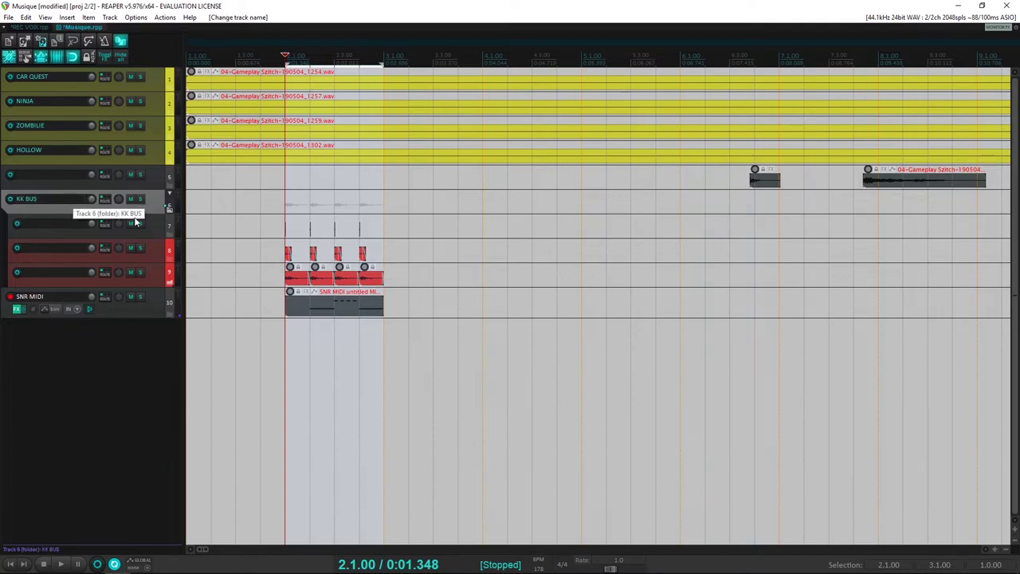
key(shift+c)
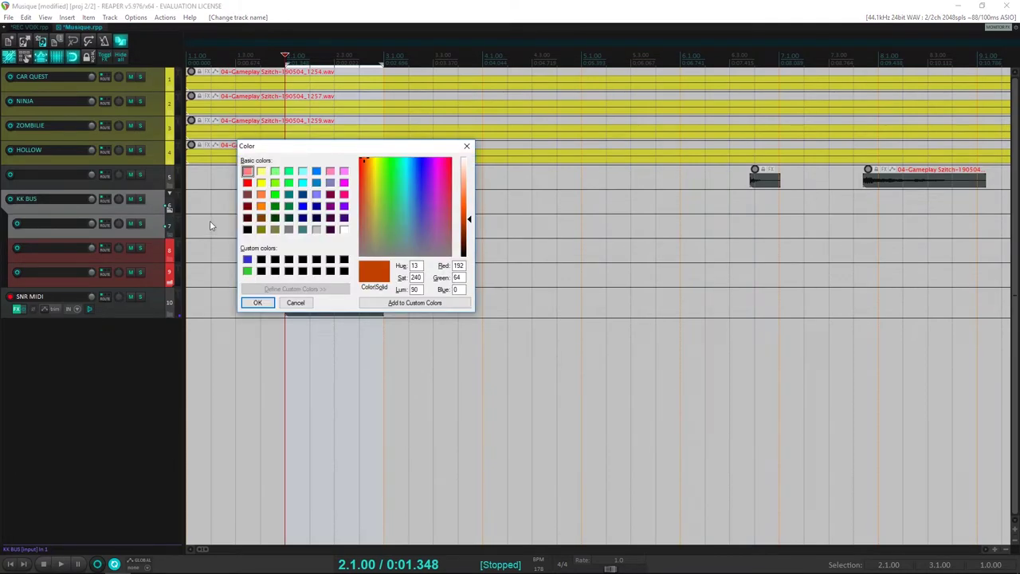
click(248, 183)
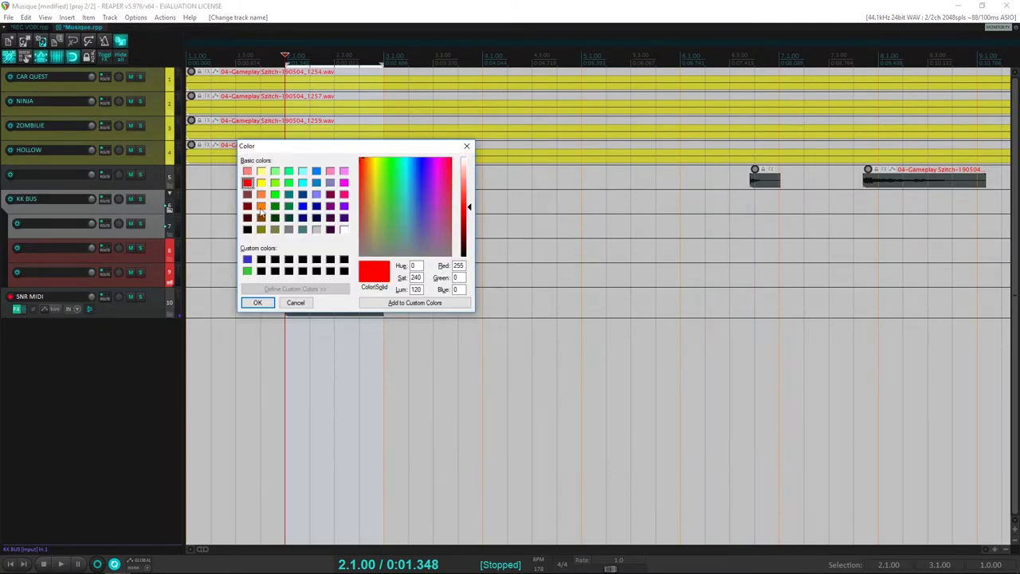
click(257, 303)
scroll(450, 306, down, 5)
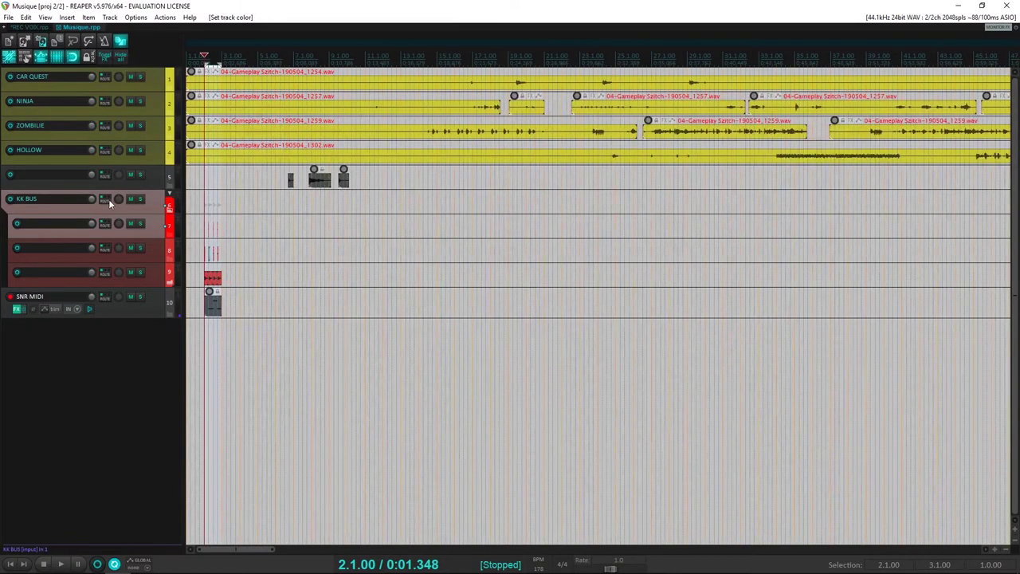
Mute all tracks from KK BUS through SNR MIDI, return the cursor to the project start and save the project
shift+click(149, 309)
click(130, 296)
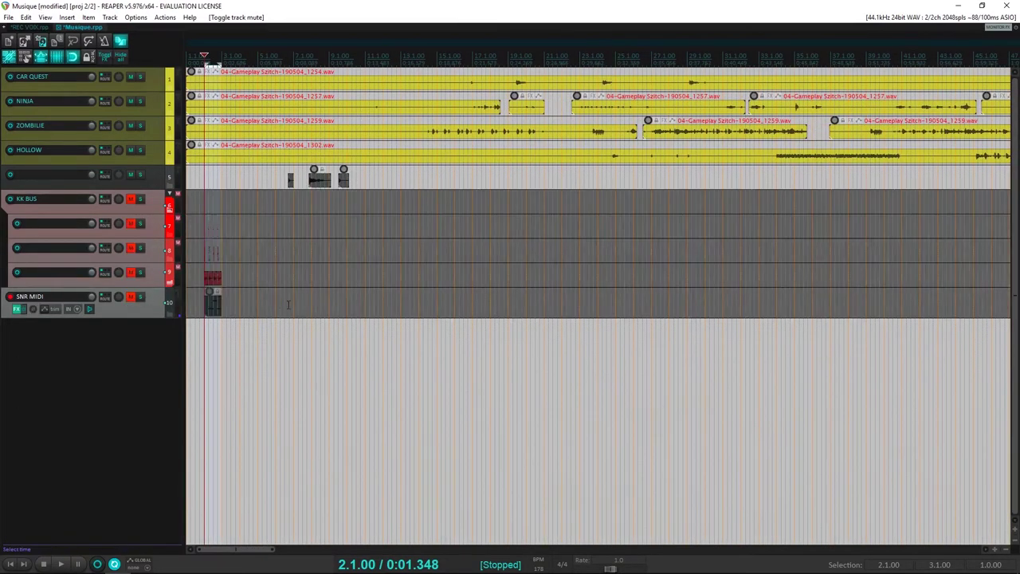
key(Home)
key(ctrl+s)
scroll(306, 240, down, 3)
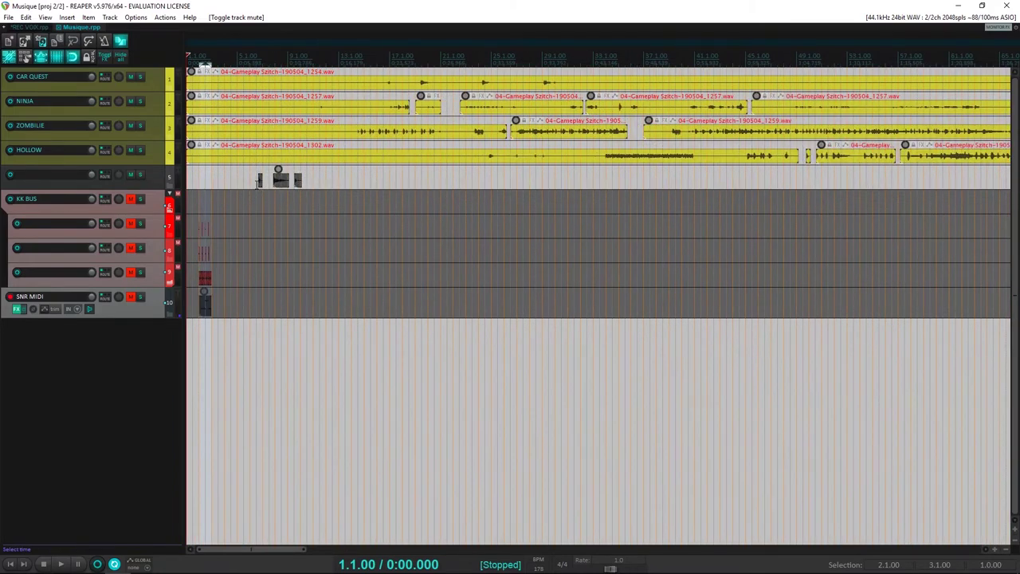
Solo track 5 and audition its audio items from 6.3.00 and from the start of the third item
click(257, 183)
scroll(256, 183, up, 5)
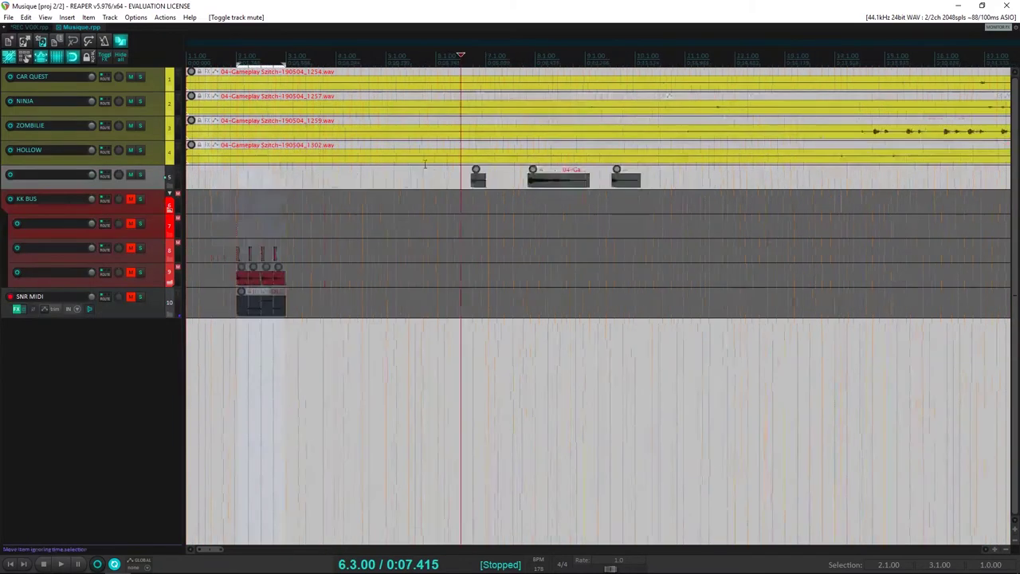
click(140, 175)
key(space)
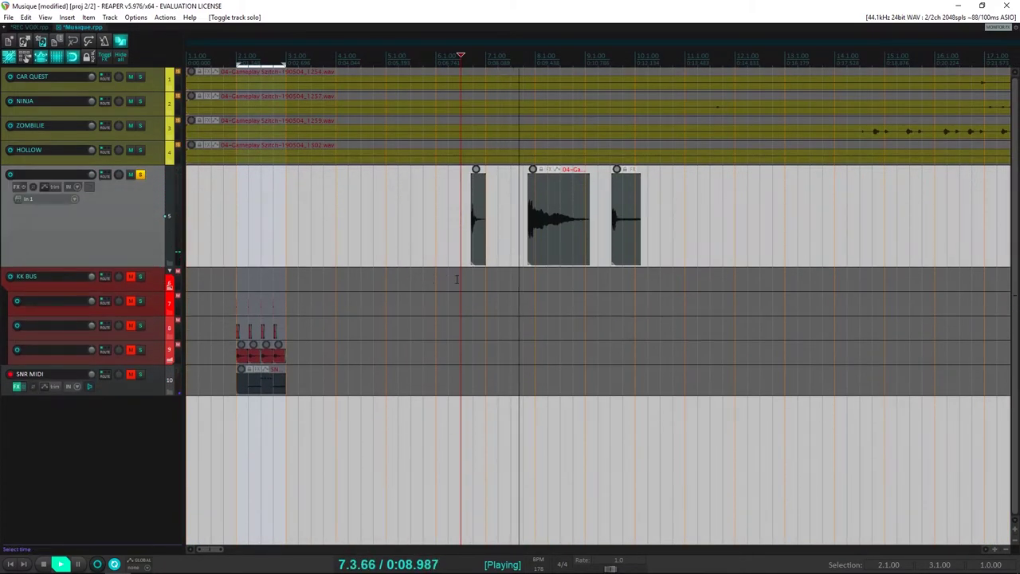
click(613, 222)
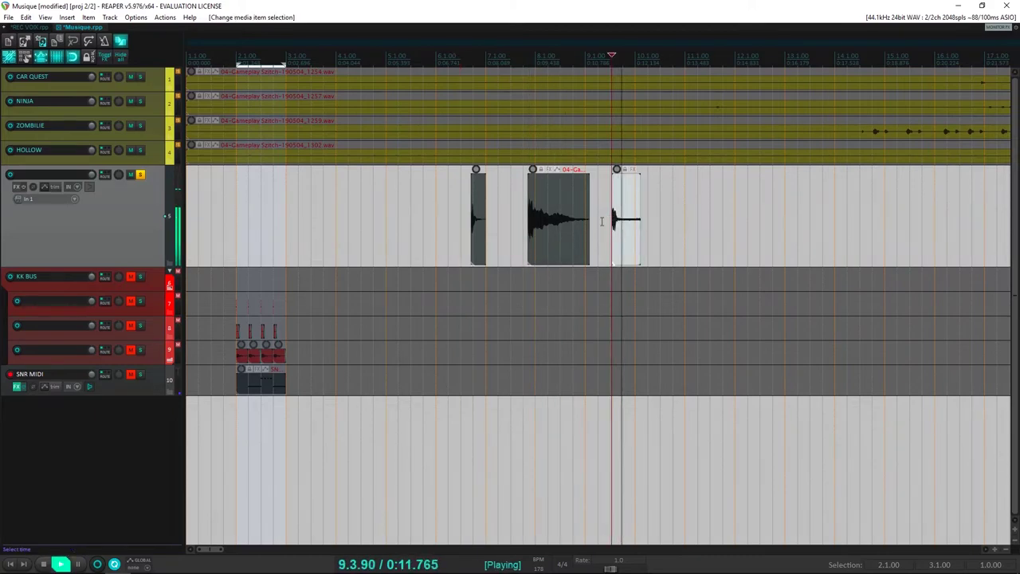
key(space)
key(space)
scroll(467, 269, up, 3)
scroll(467, 268, down, 3)
key(space)
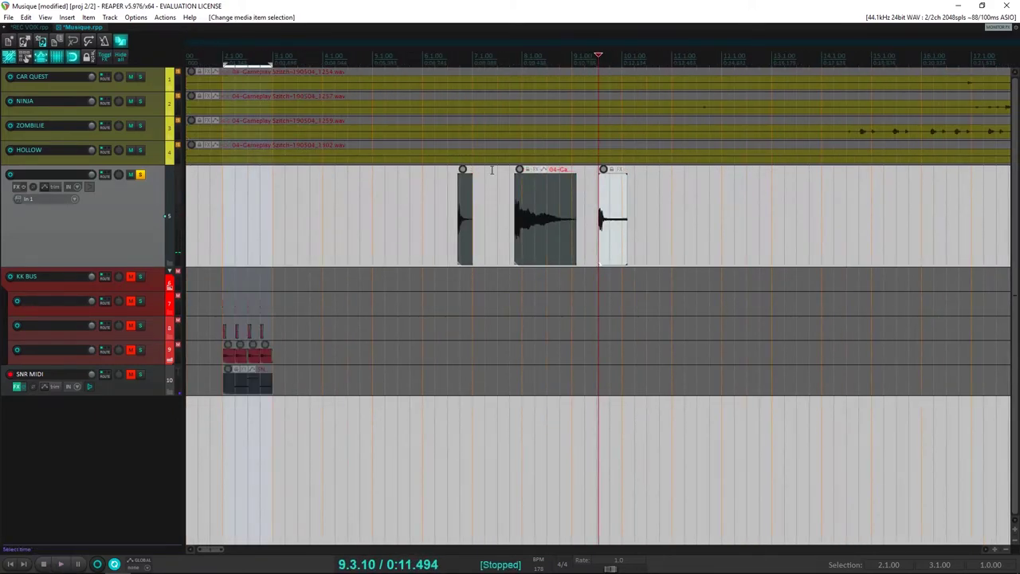
Audition the second audio item on track 5 from just before its start and from 8.1.00
click(511, 193)
key(space)
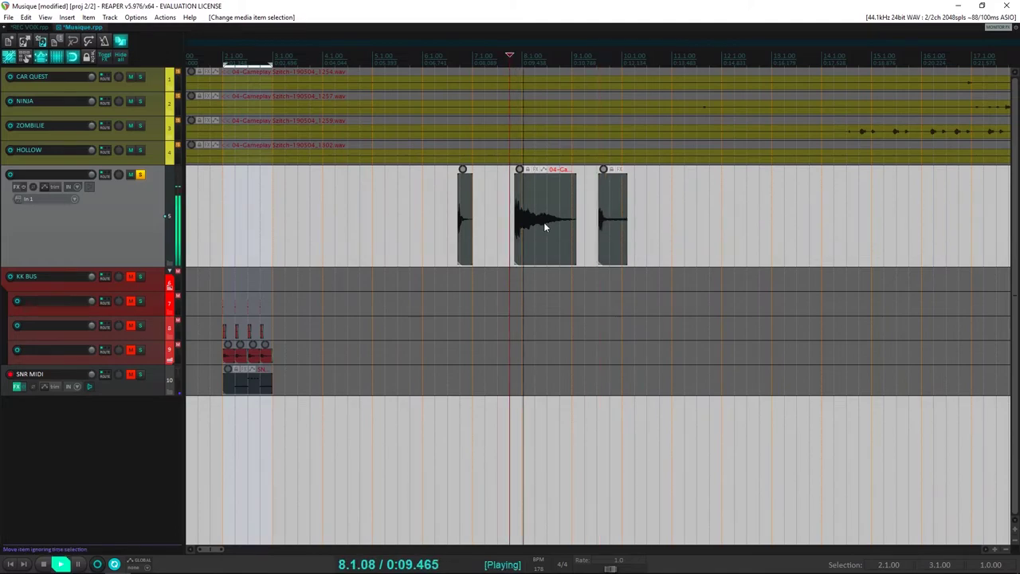
key(space)
click(522, 219)
scroll(522, 223, up, 6)
key(space)
scroll(536, 227, up, 2)
key(space)
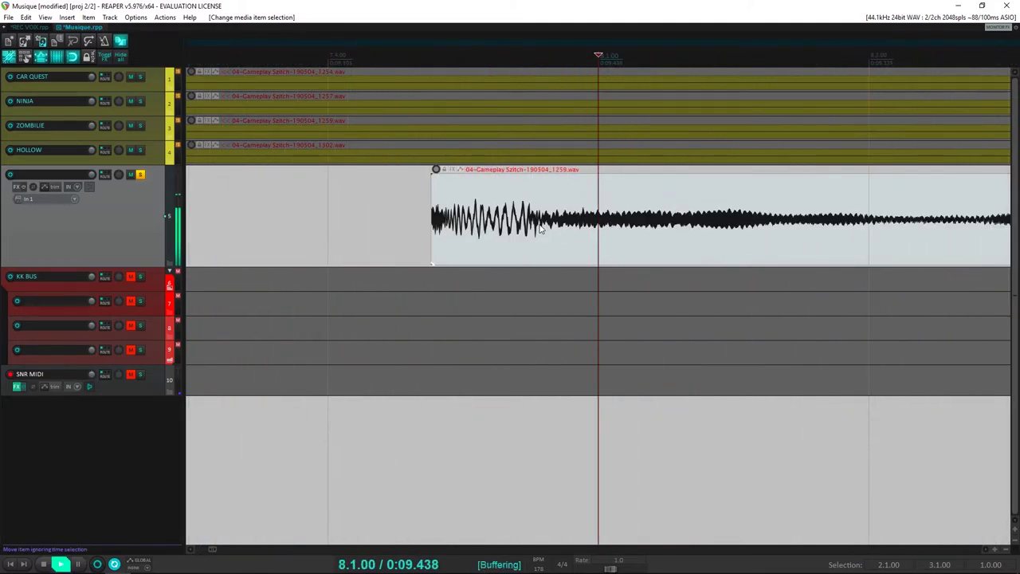
key(space)
Turn off snapping and audition the second audio item on track 5 from 7.4.79
key(alt+s)
click(547, 229)
key(space)
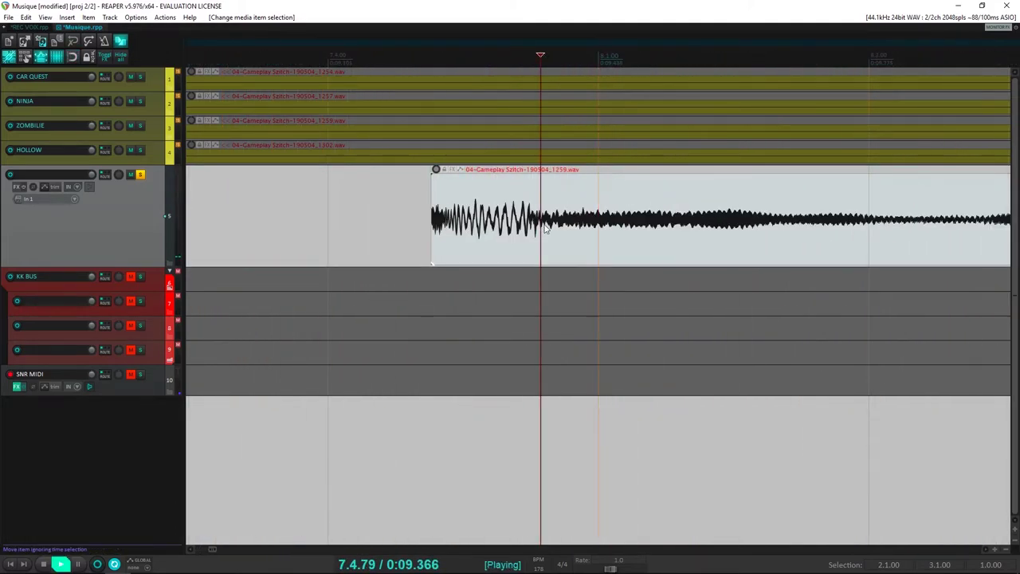
key(space)
key(space)
key(space)
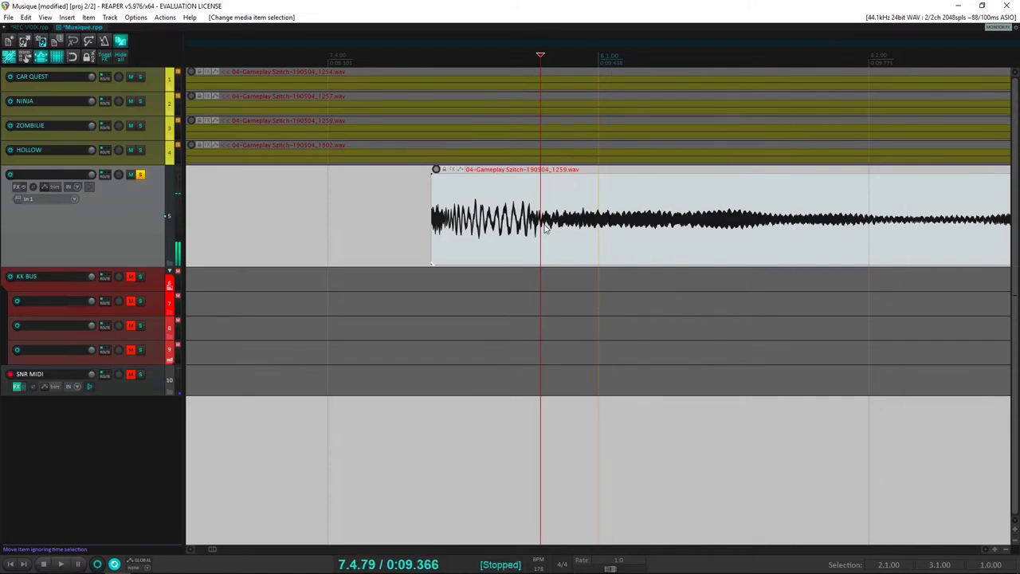
Place the edit cursor at 7.4.75 in the second item on track 5, auditioning the sound around that point
click(535, 229)
key(space)
key(space)
click(530, 230)
scroll(529, 229, up, 3)
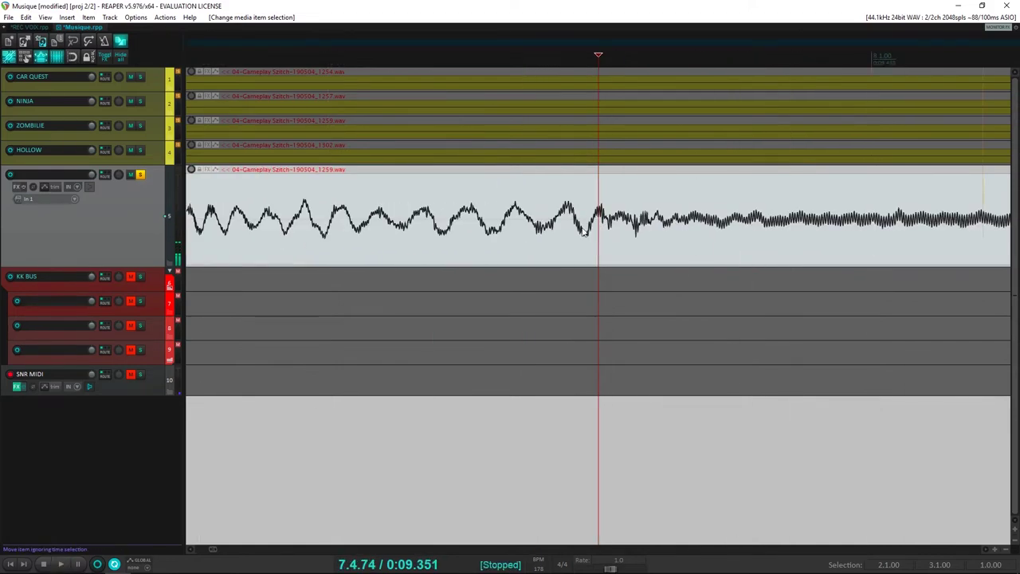
click(607, 228)
key(space)
scroll(607, 228, down, 5)
key(space)
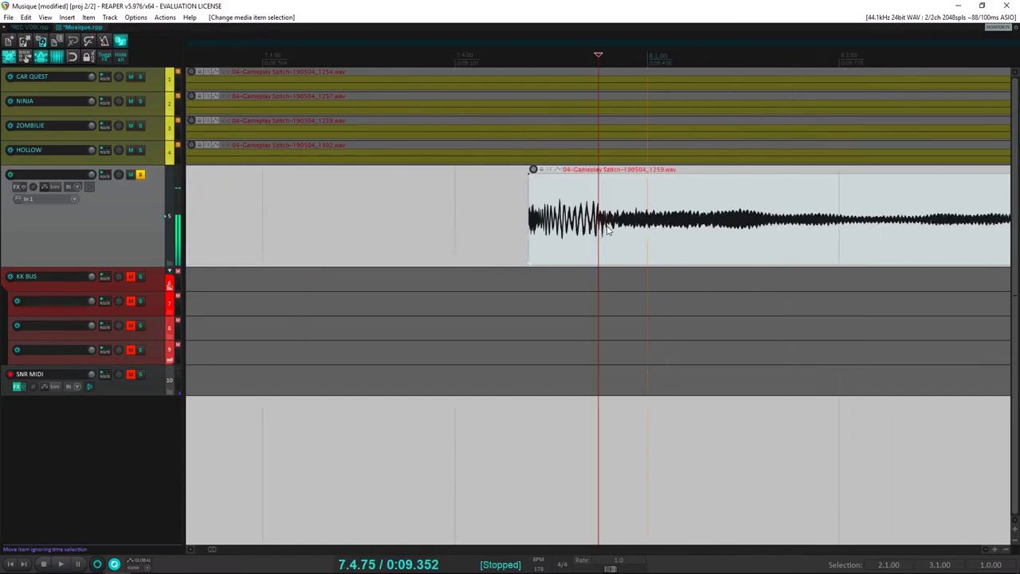
Split the second item on track 5 at 7.4.75 and audition the part after the split
scroll(608, 228, down, 5)
scroll(653, 247, up, 7)
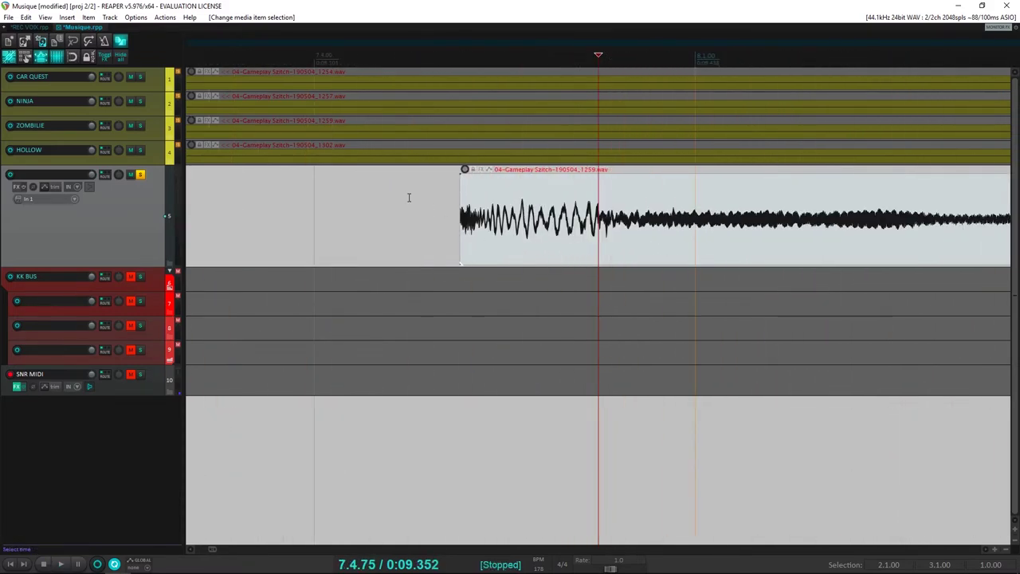
scroll(614, 235, down, 8)
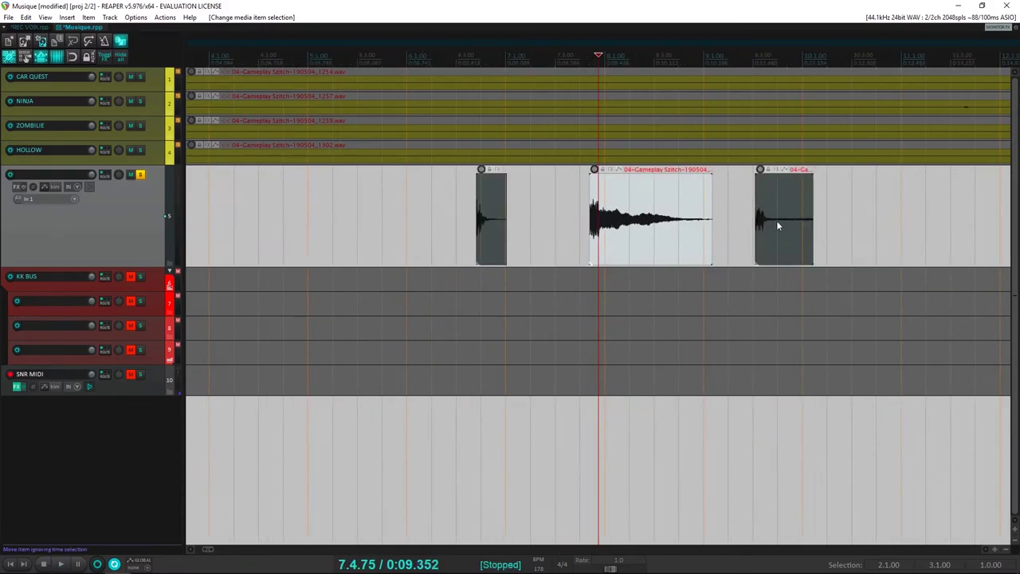
scroll(681, 253, up, 10)
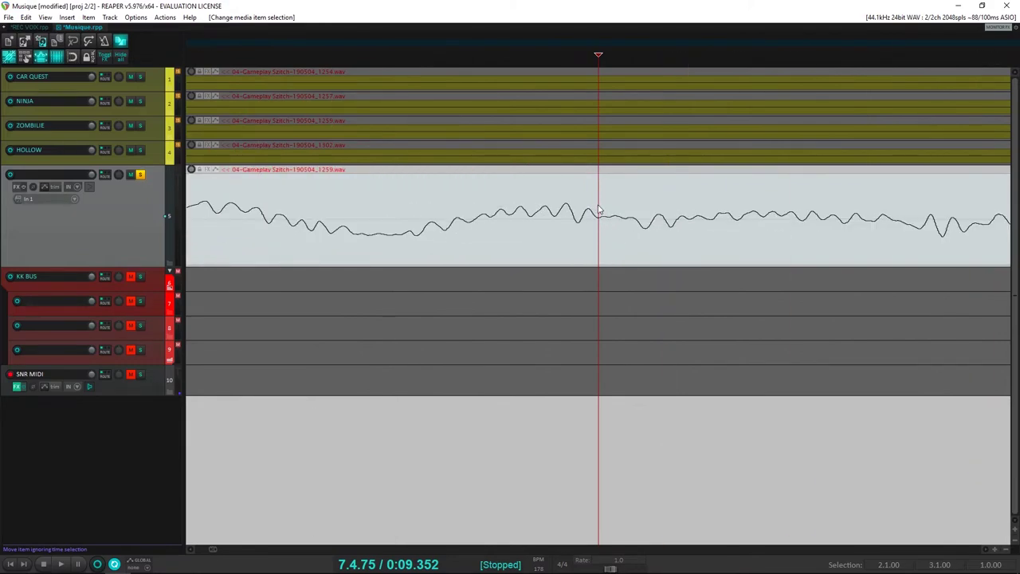
key(s)
key(space)
scroll(594, 220, down, 8)
key(space)
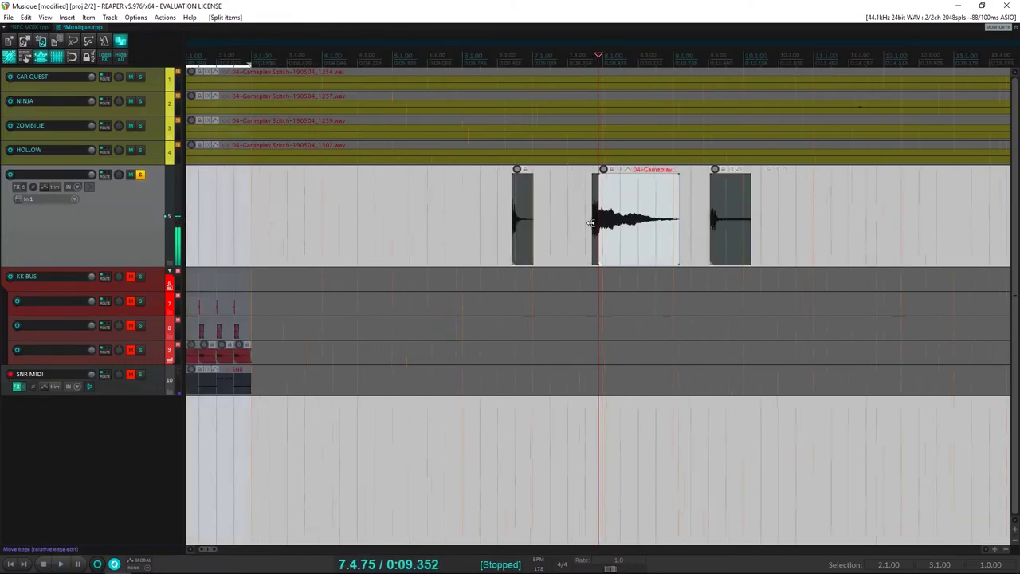
Insert two tracks below track 5, moving the split-off attack to track 6 and the last item to track 7, both near 2.1.00
drag(595, 236, 258, 237)
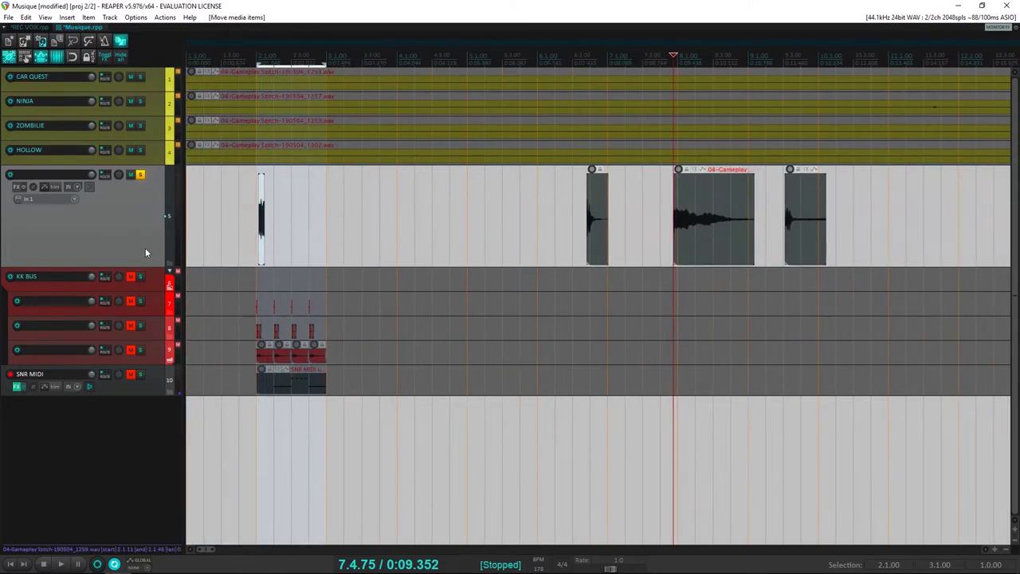
key(ctrl+t)
key(ctrl+t)
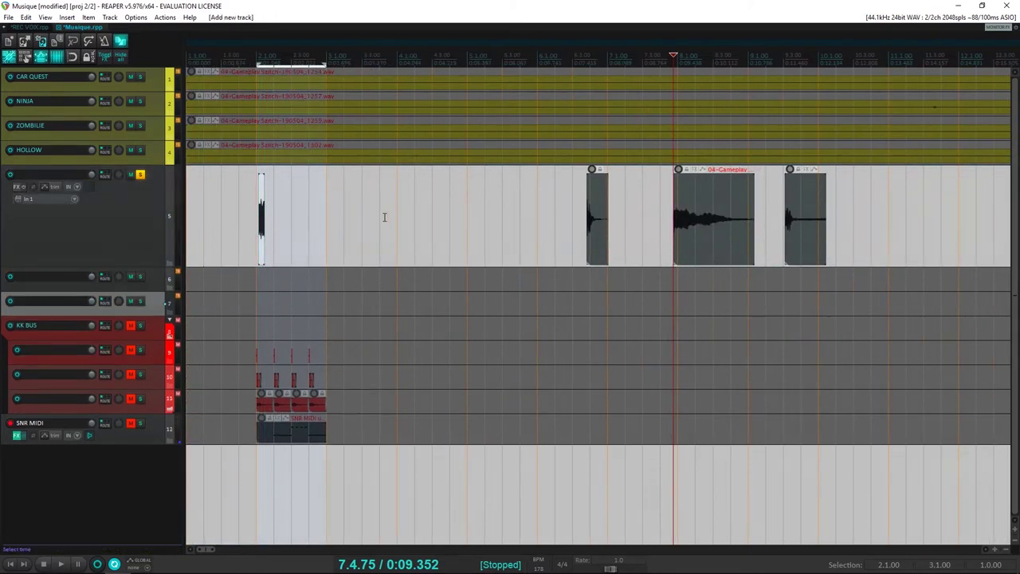
drag(266, 241, 264, 281)
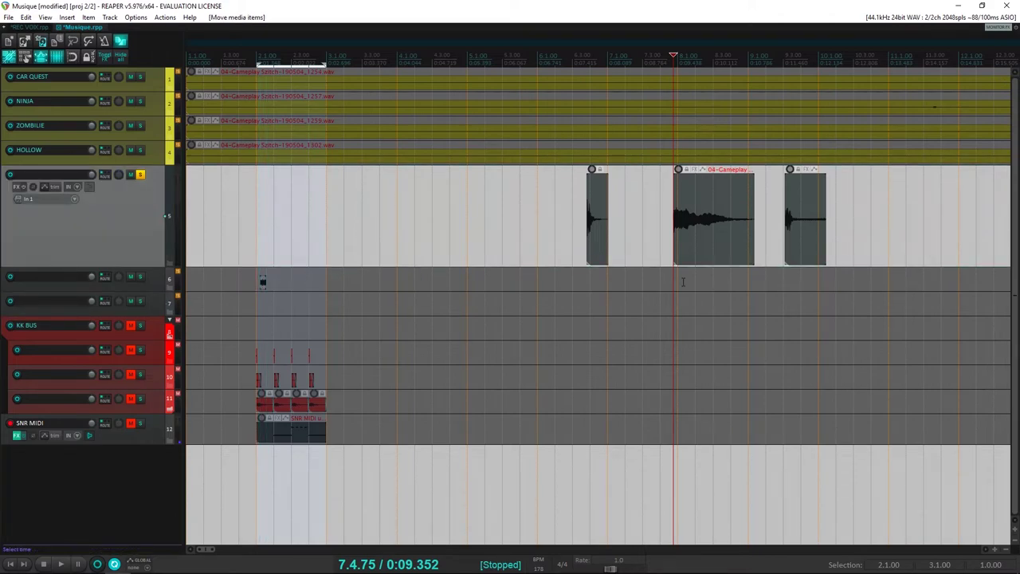
drag(797, 247, 268, 307)
Colour the two new tracks 6 and 7 pink
click(125, 289)
ctrl+click(153, 303)
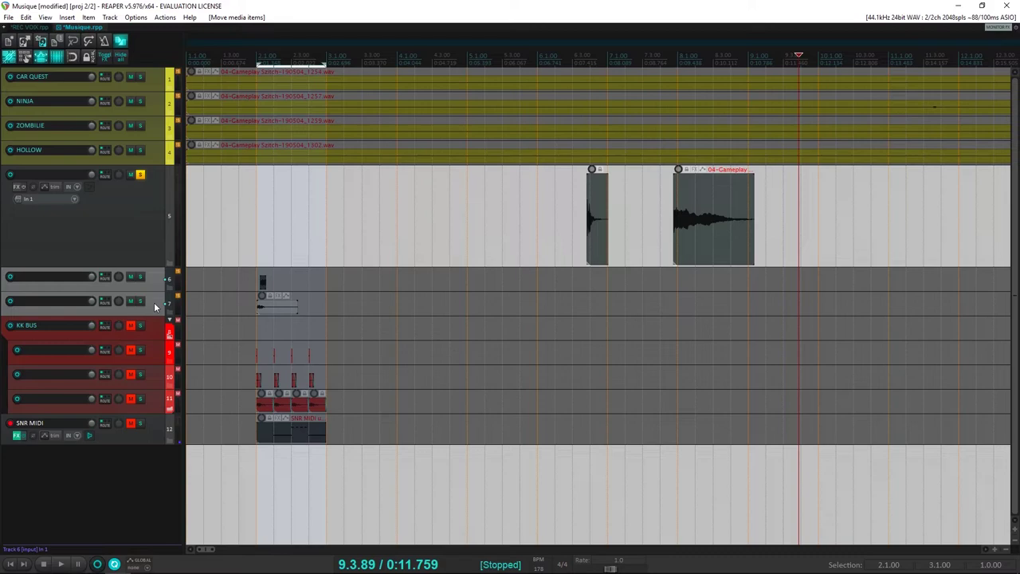
click(247, 182)
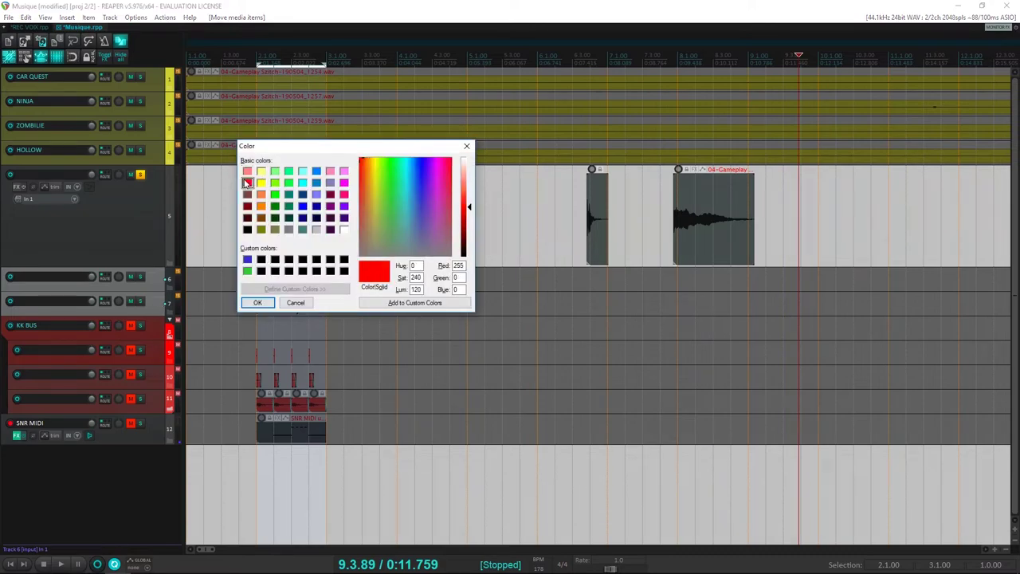
click(443, 176)
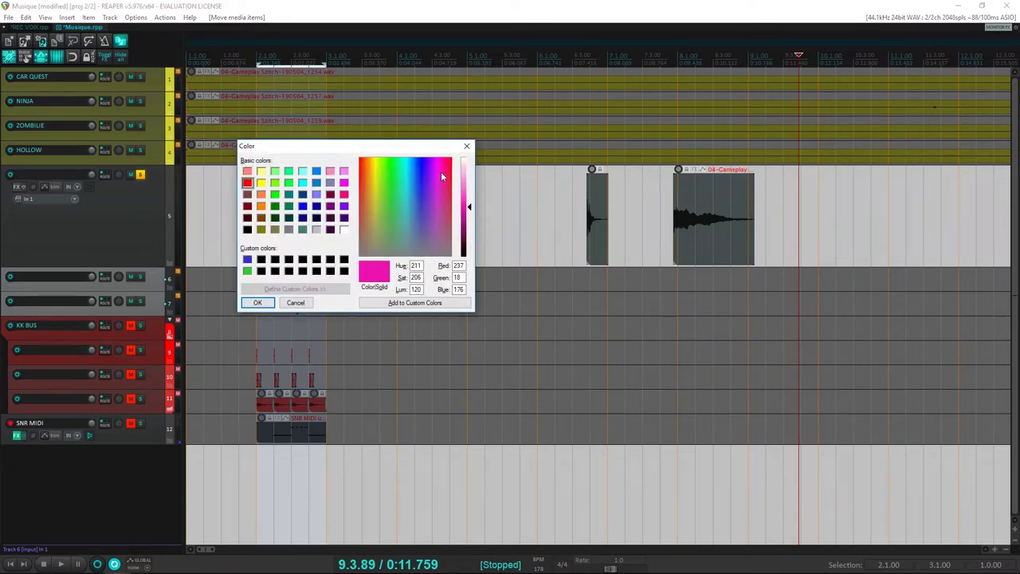
click(257, 302)
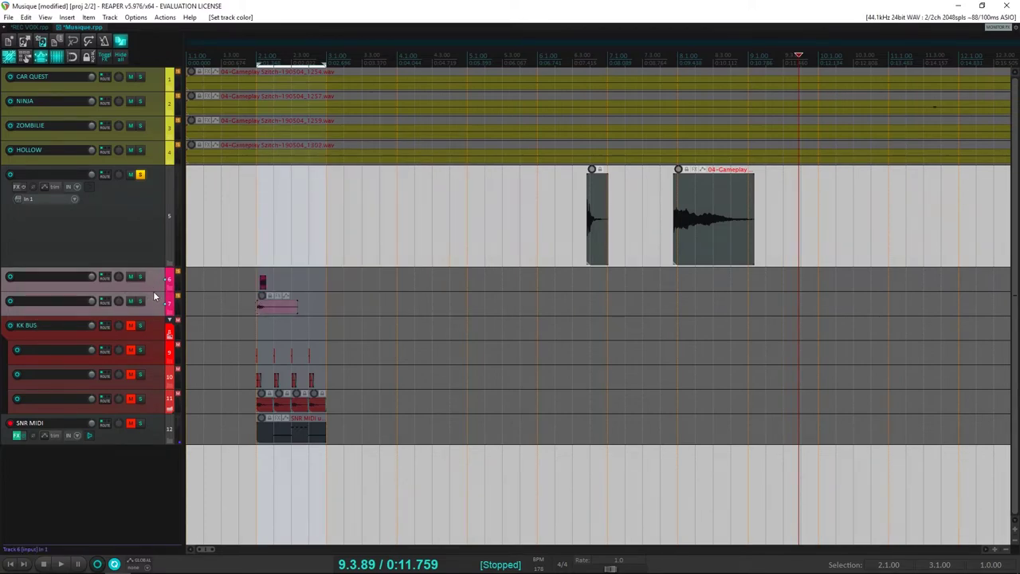
Increase the height of tracks 6 and 7, and switch the solo from track 5 to track 6
drag(153, 292, 151, 407)
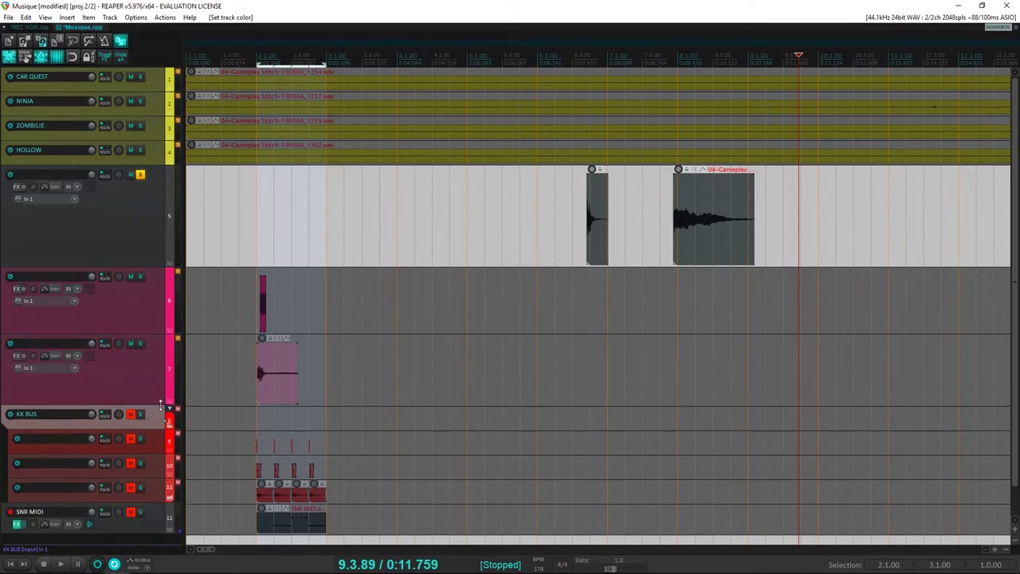
click(257, 300)
scroll(388, 329, up, 8)
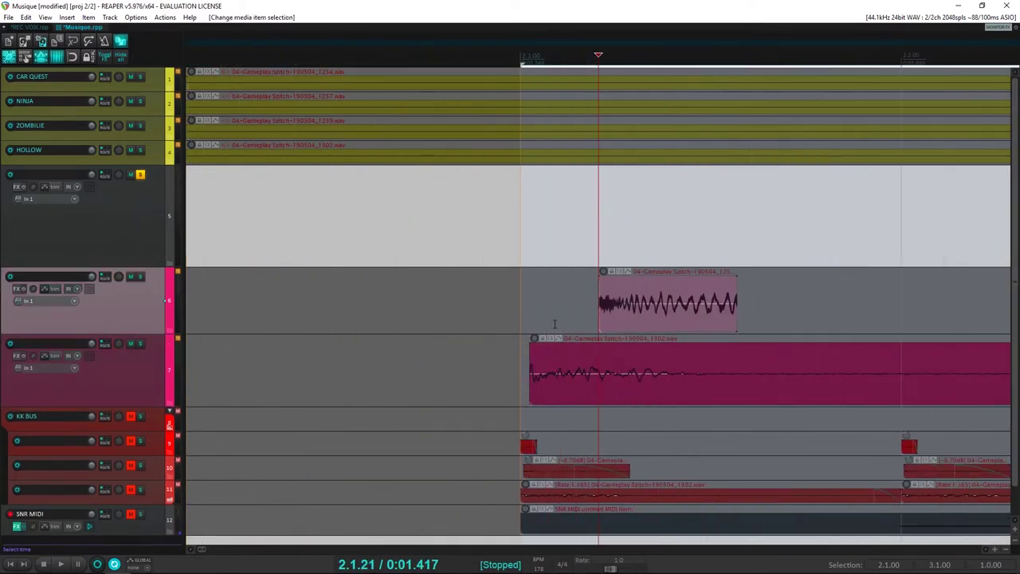
scroll(555, 324, up, 4)
click(140, 276)
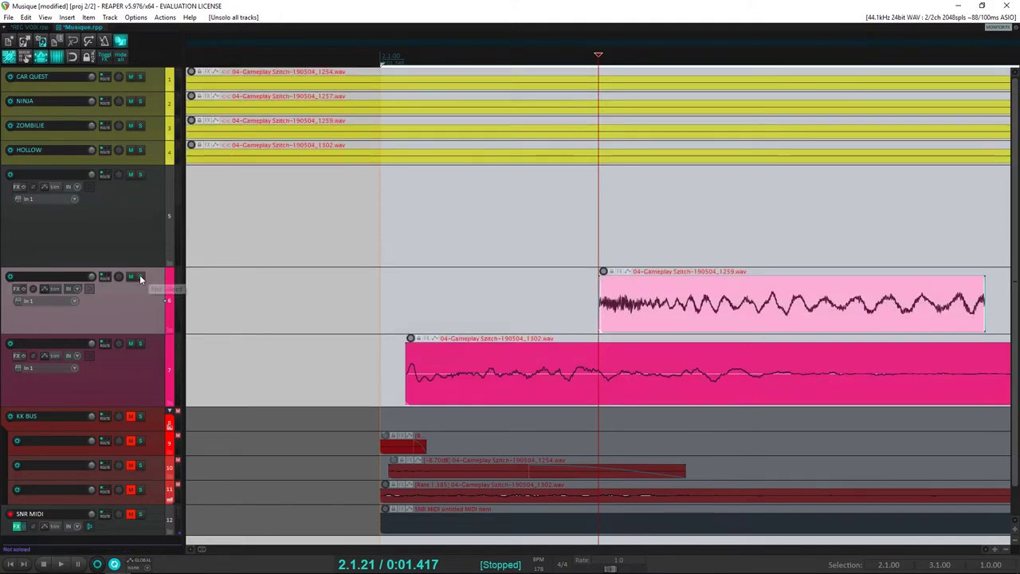
Move the track 6 item to start at about 2.1.00 and shorten its fade-in
drag(690, 320, 466, 319)
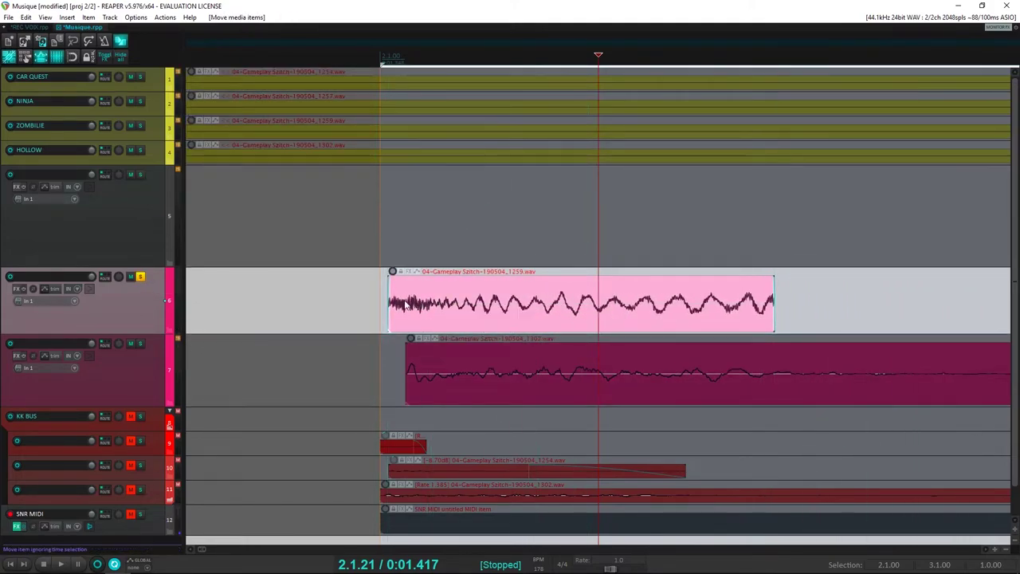
drag(385, 309, 749, 315)
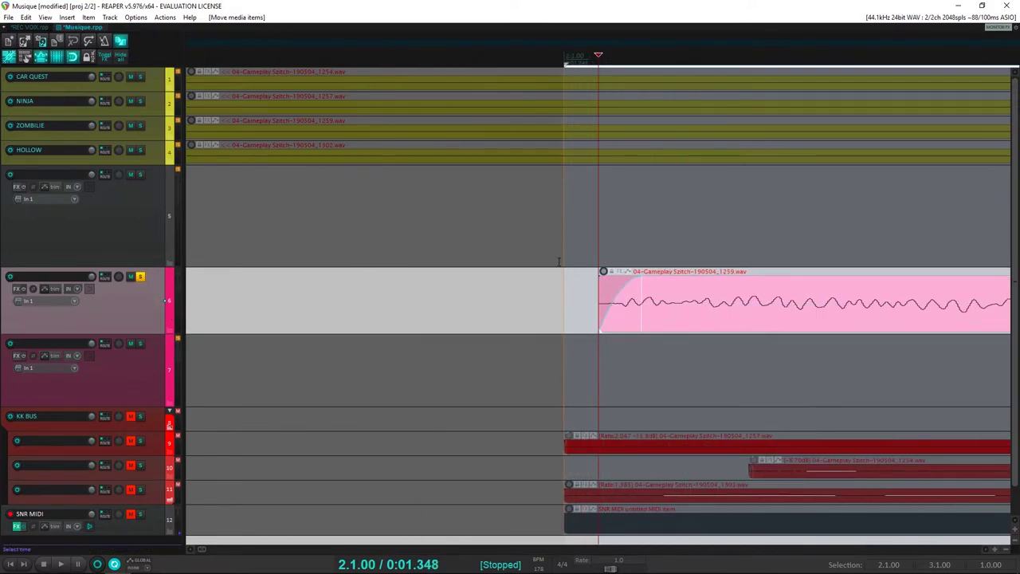
drag(634, 281, 594, 284)
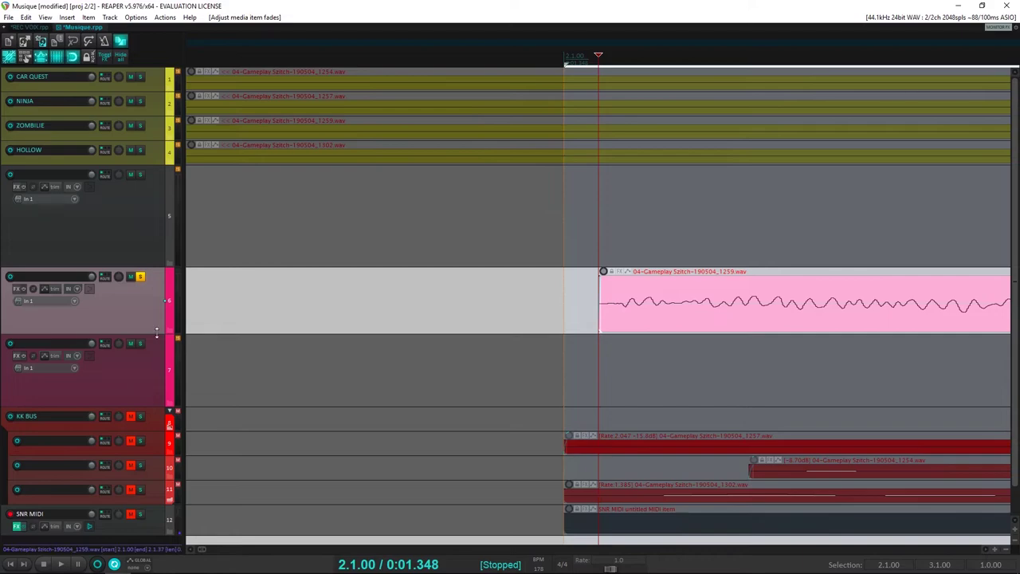
Enlarge track 6 to inspect the item's waveform and audition it repeatedly from 2.1.00
drag(157, 331, 160, 516)
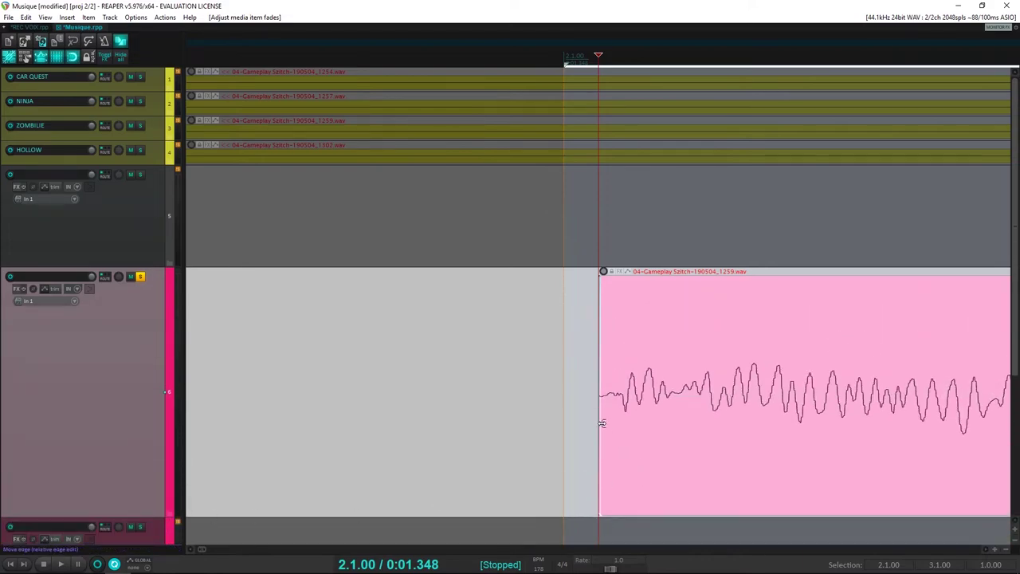
scroll(602, 423, up, 5)
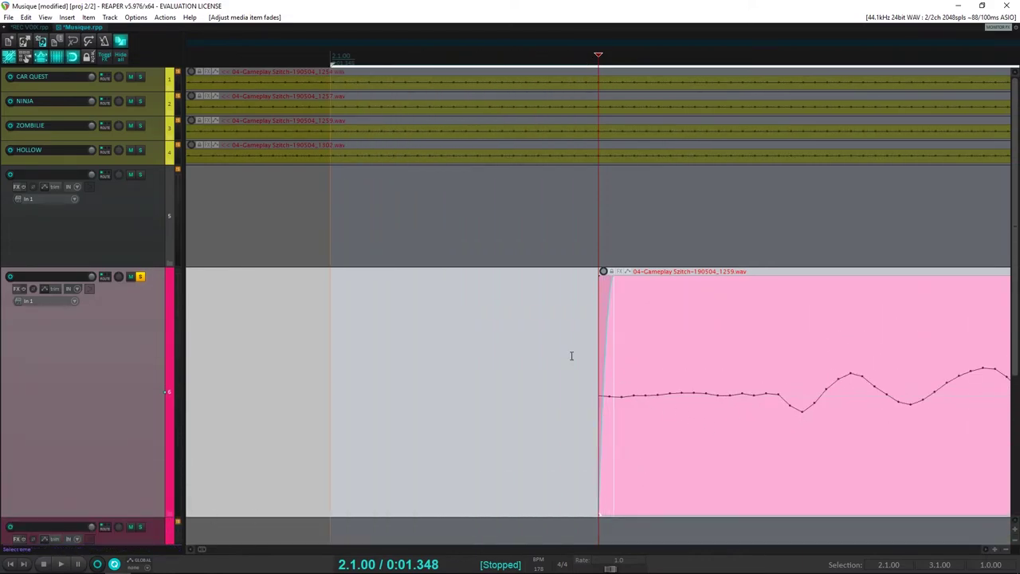
key(space)
key(space)
scroll(567, 364, down, 4)
scroll(582, 370, down, 2)
key(space)
key(space)
scroll(669, 376, down, 3)
key(space)
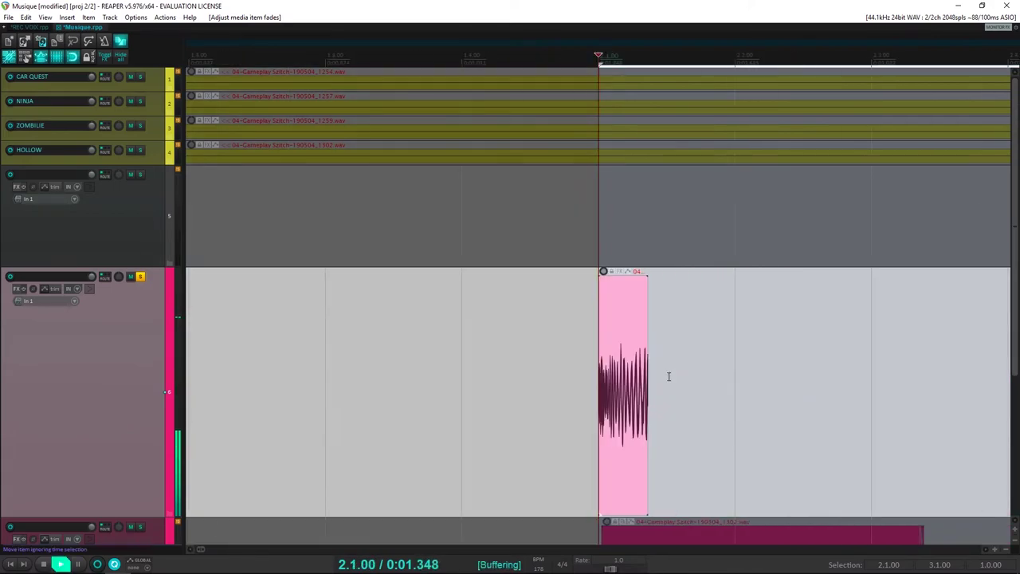
key(space)
scroll(669, 376, down, 2)
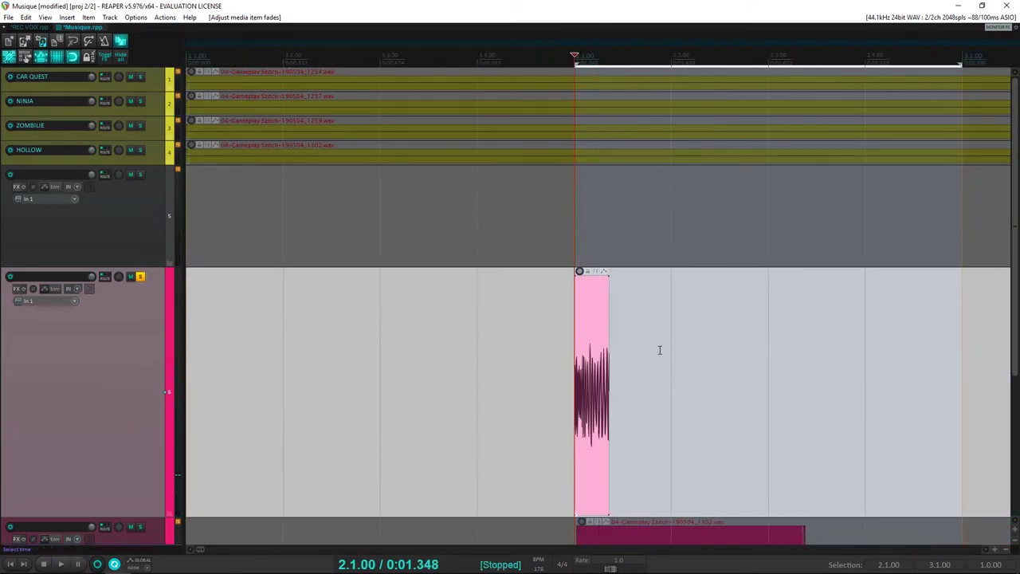
Turn off snapping, trim the end of the track 6 item to about 2.1.29 with a short fade-out and audition it
key(alt+s)
drag(606, 283, 601, 341)
key(space)
key(space)
key(space)
key(space)
Undo the latest adjustments to the track 6 item and audition the trimmed version again
key(alt+s)
key(ctrl+z)
key(space)
key(space)
key(space)
key(space)
key(ctrl+z)
key(space)
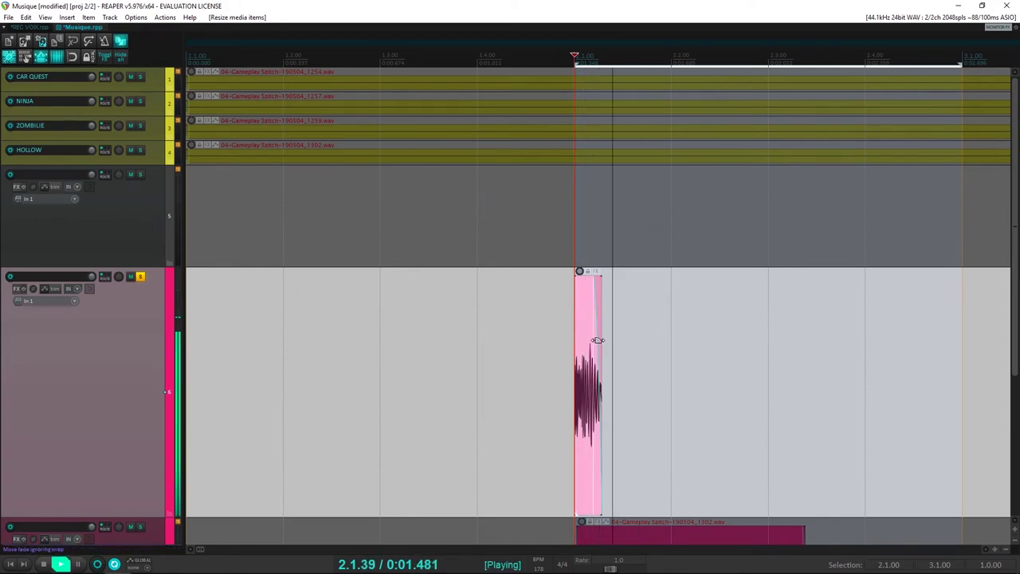
key(space)
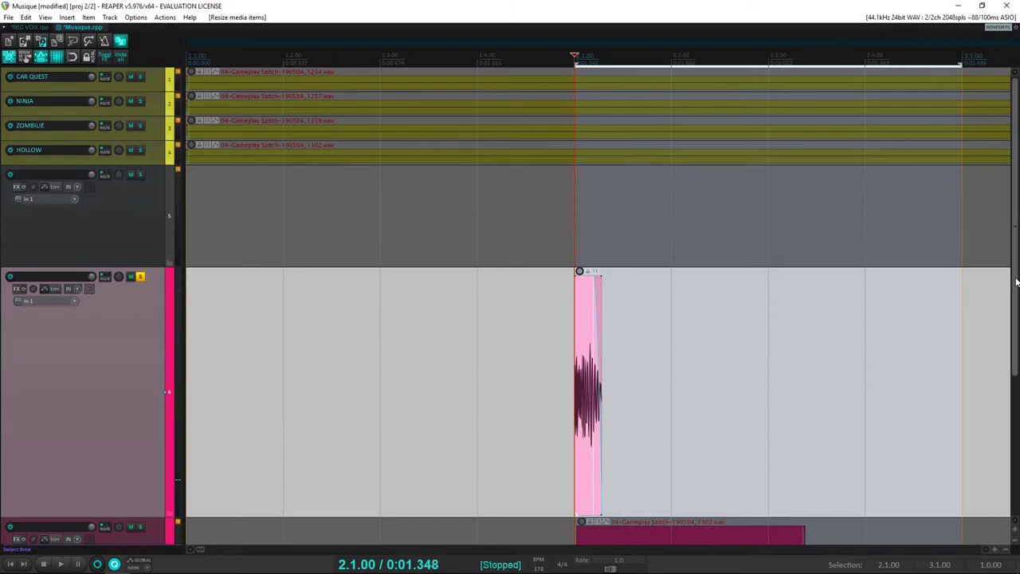
Solo and enlarge track 7, and align the start of its item with the start of the track 6 item
scroll(281, 421, down, 3)
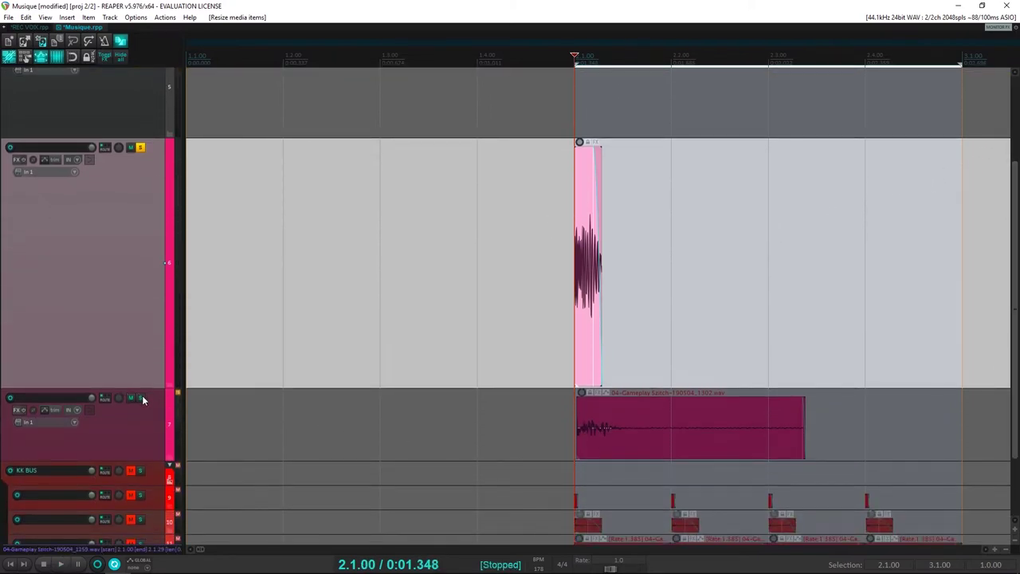
click(141, 399)
drag(149, 461, 149, 570)
scroll(572, 431, up, 10)
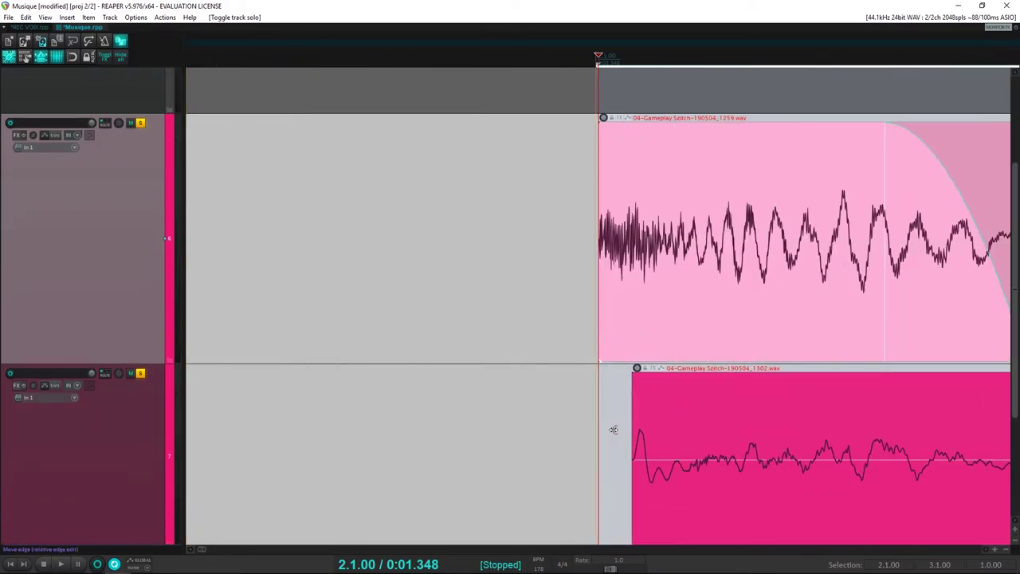
drag(875, 448, 739, 463)
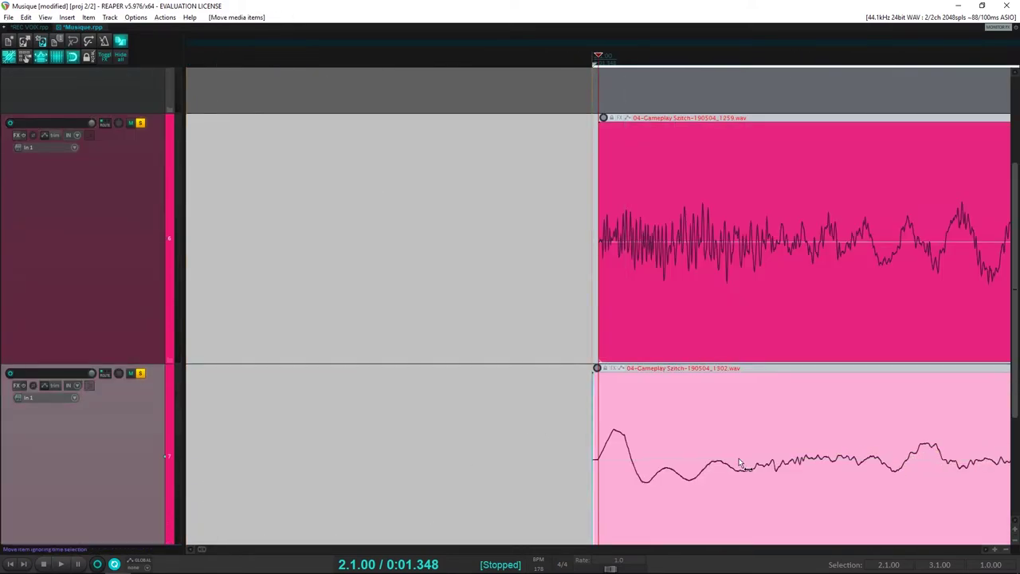
Audition the aligned items on tracks 6 and 7 together from 2.1.00
key(space)
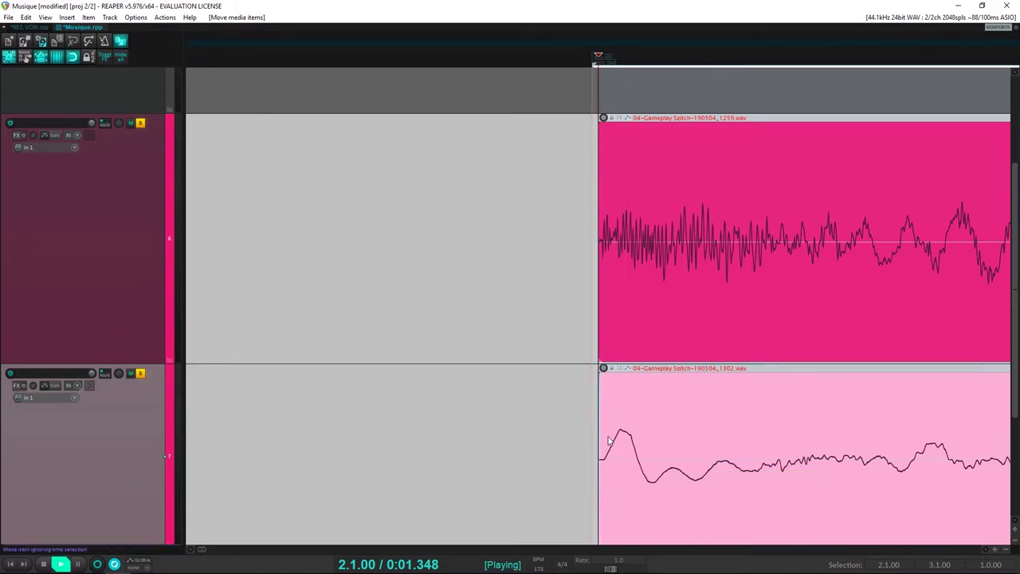
key(space)
key(space)
key(space)
key(space)
key(space)
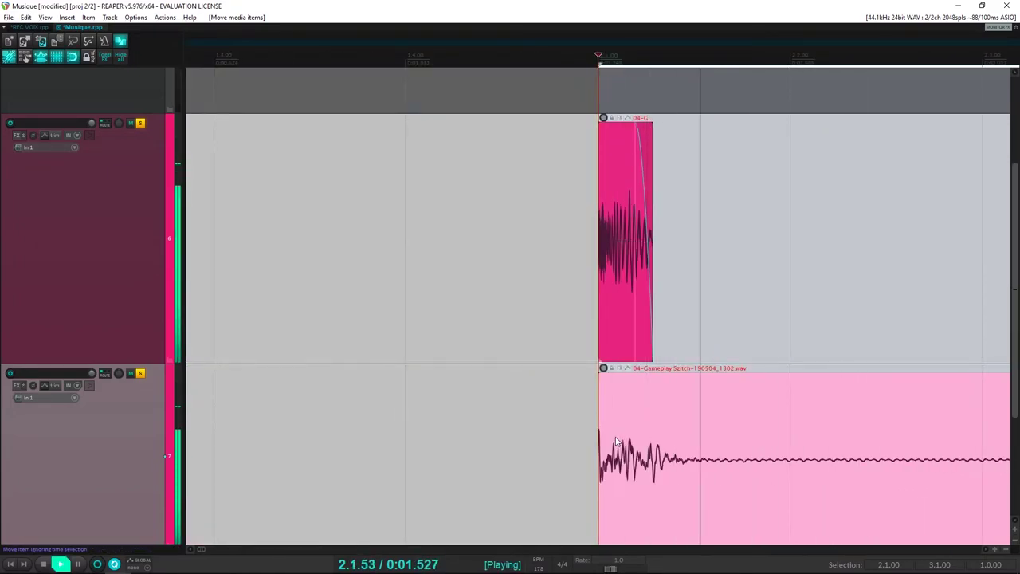
Shift the items on tracks 6 and 7 earlier so both start exactly on the 2.1.00 grid line
scroll(642, 451, up, 10)
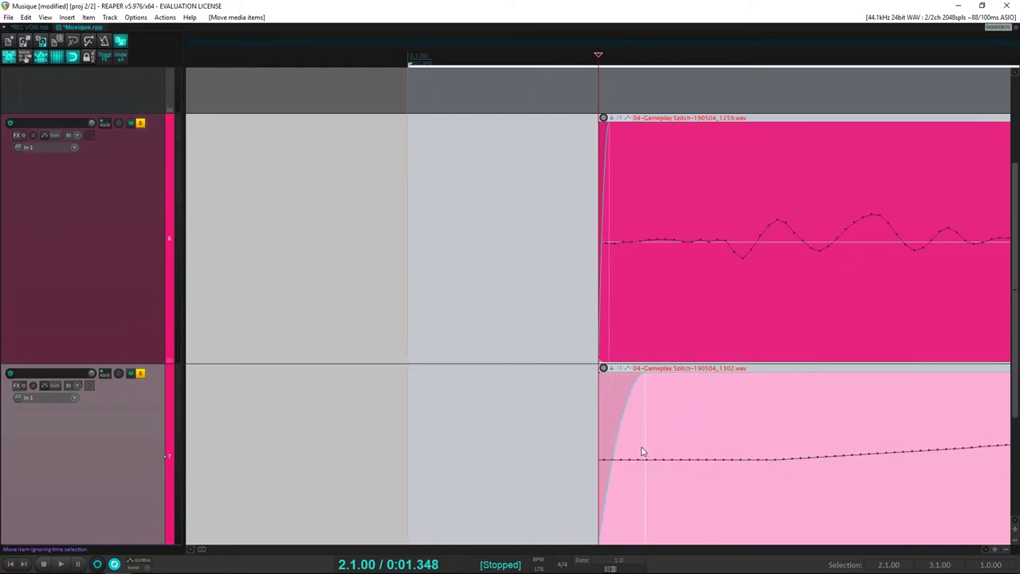
scroll(680, 451, down, 8)
scroll(681, 451, up, 6)
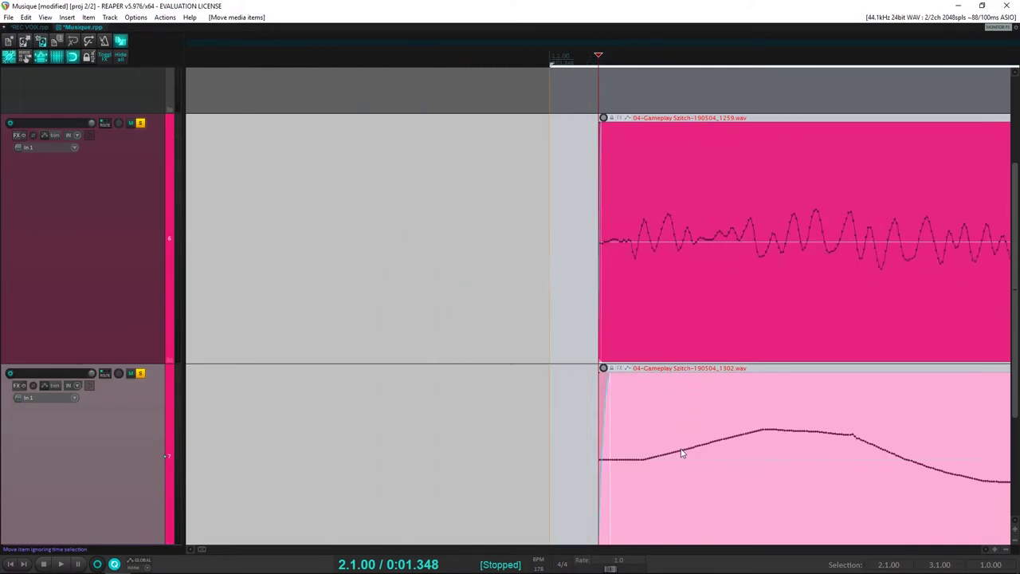
drag(710, 310, 615, 305)
drag(732, 499, 635, 486)
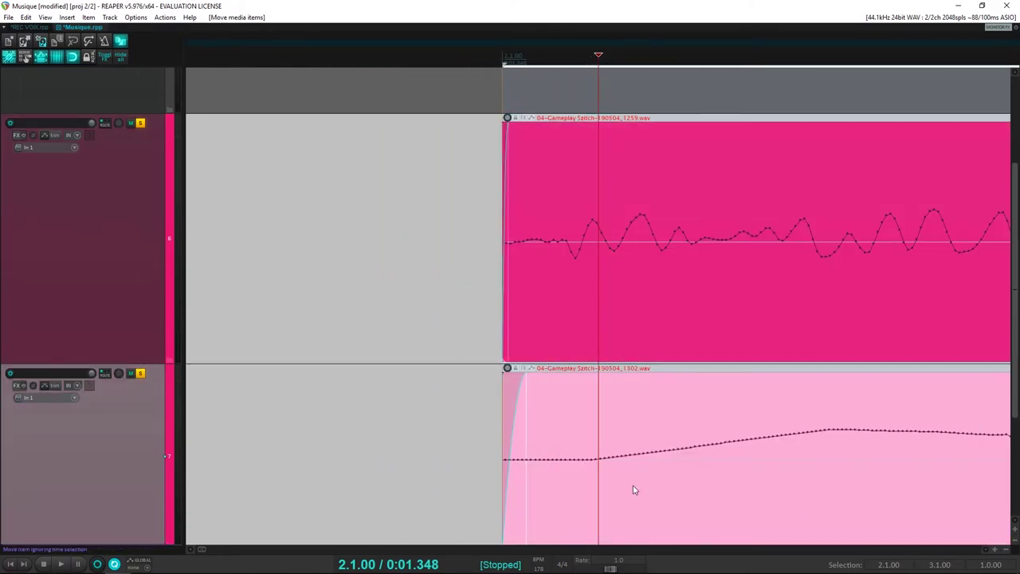
Audition the realigned items on tracks 6 and 7 together from 2.1.00
scroll(649, 486, down, 7)
scroll(650, 491, down, 4)
scroll(683, 448, down, 3)
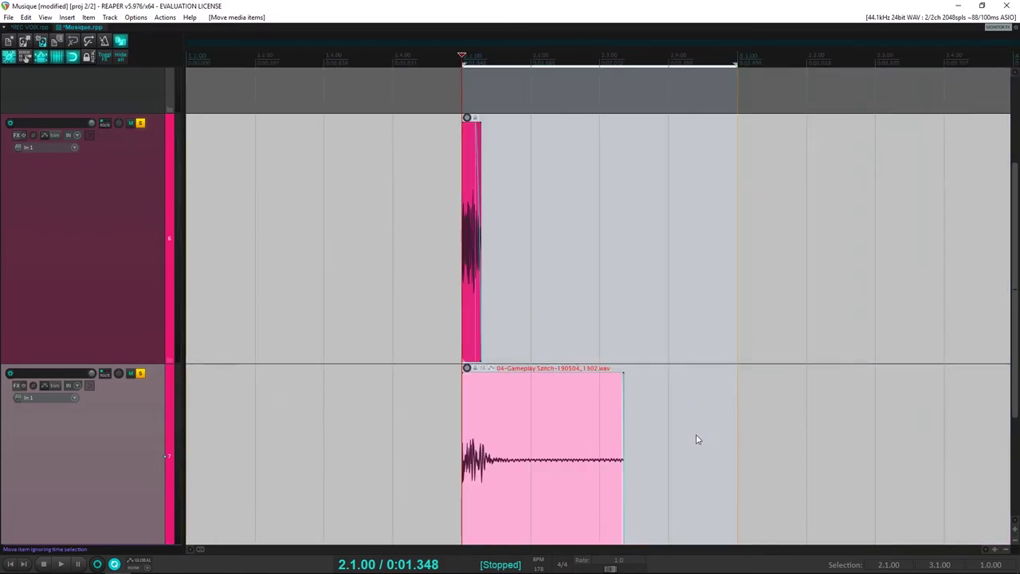
scroll(696, 439, up, 2)
key(space)
scroll(693, 437, down, 4)
key(space)
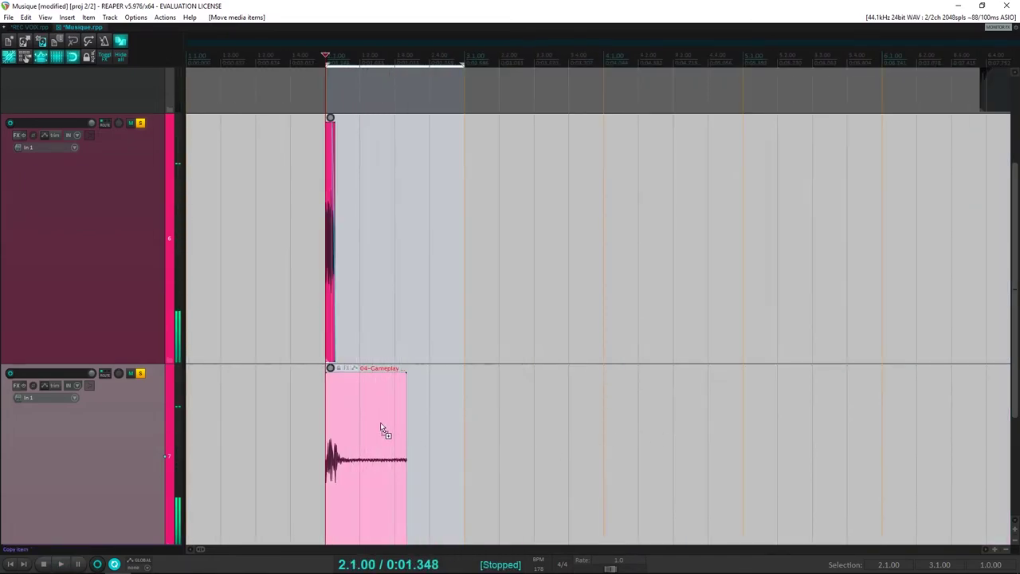
Time-compress the track 7 item by stretching its end back to 2.2.00, so it lasts exactly one beat
scroll(384, 427, down, 1)
scroll(383, 430, down, 3)
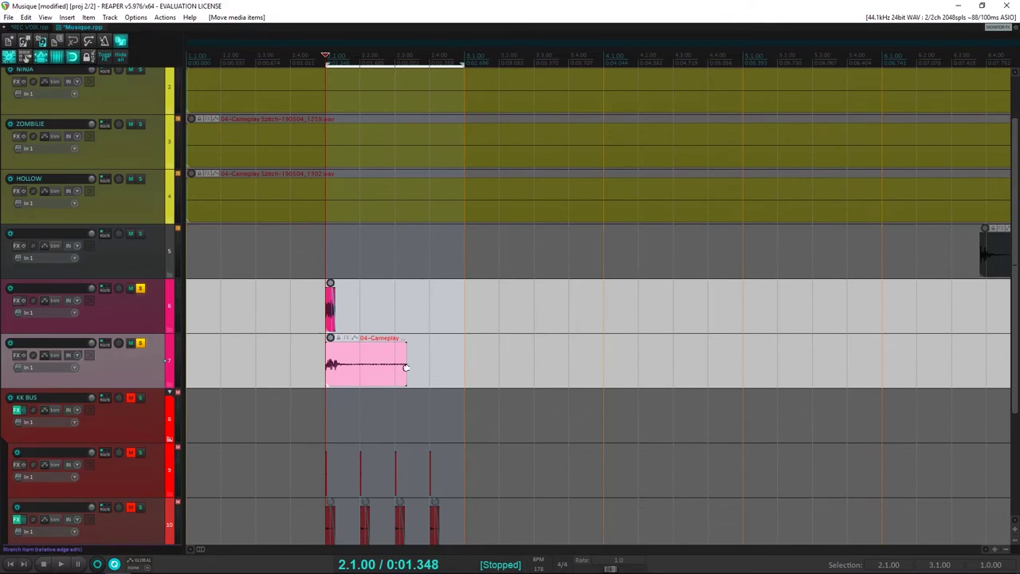
drag(406, 368, 359, 368)
Audition the compressed track 7 item together with the track 6 item, starting just before and at 2.1.00
key(Home)
key(space)
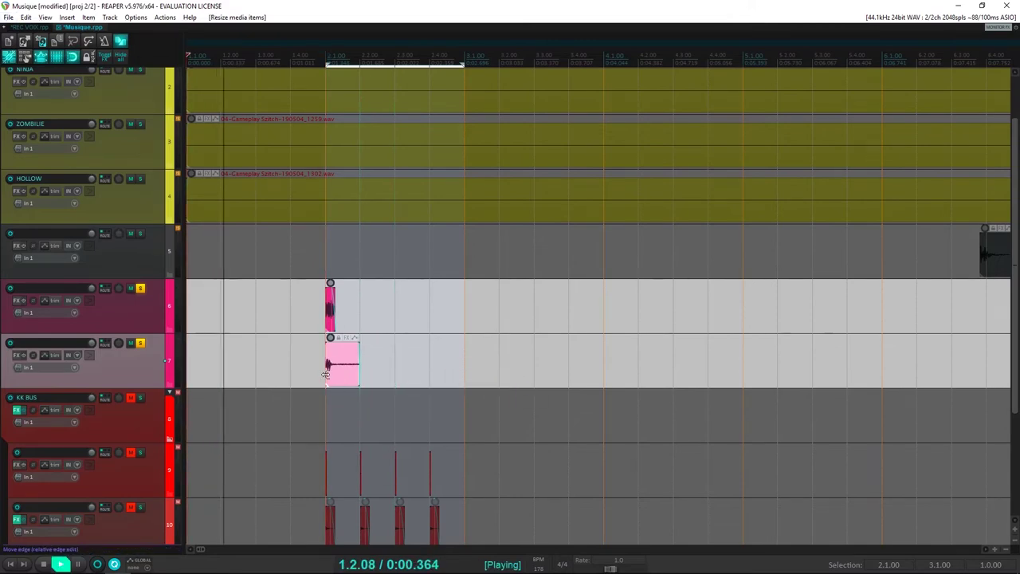
key(space)
click(291, 367)
key(space)
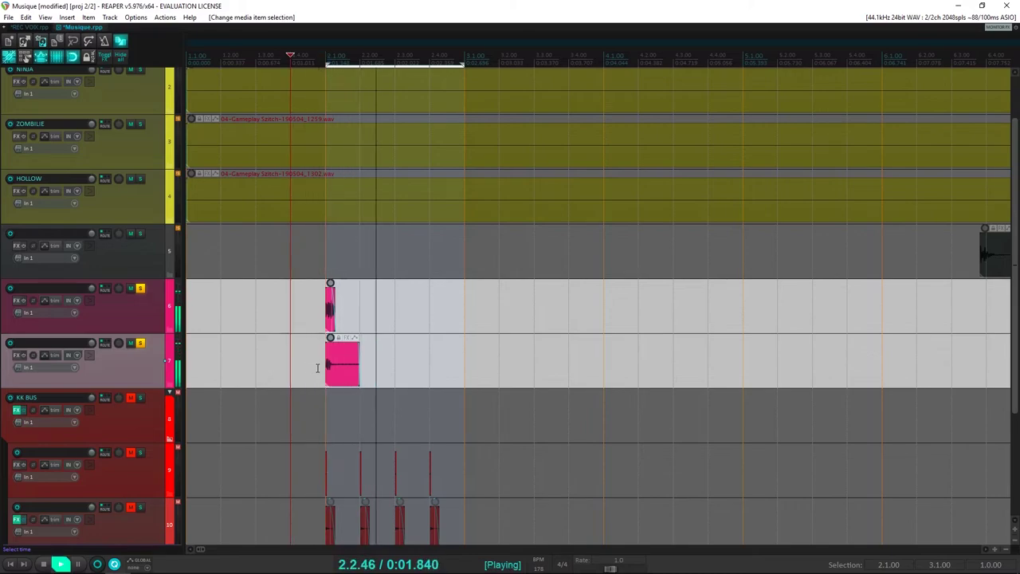
key(space)
click(325, 367)
key(space)
scroll(440, 380, up, 6)
key(space)
scroll(626, 384, down, 4)
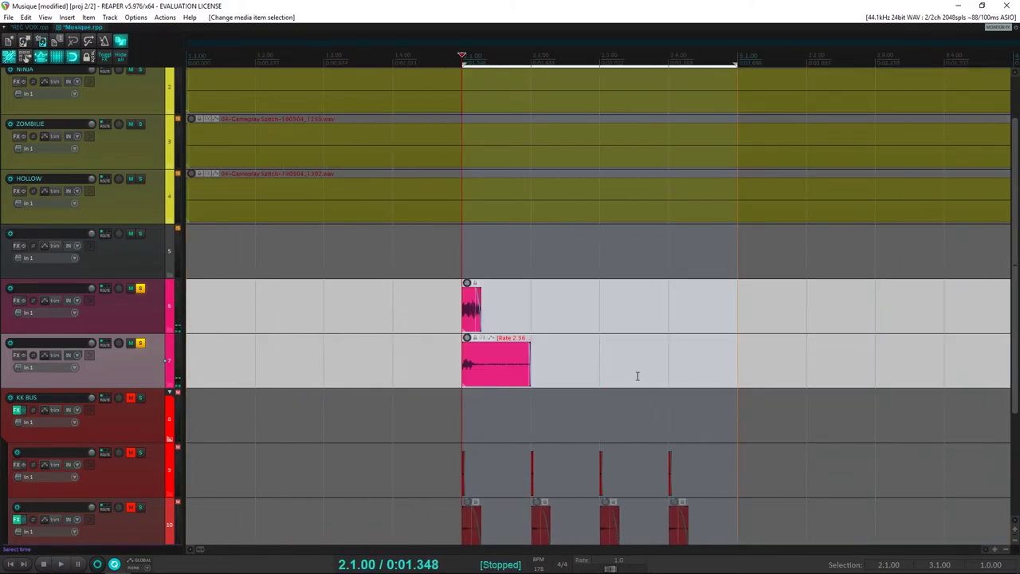
Examine the waveforms of the items on tracks 6 and 7 at sample level and compare how their peaks and troughs line up
drag(638, 376, 470, 307)
click(464, 301)
scroll(467, 301, up, 10)
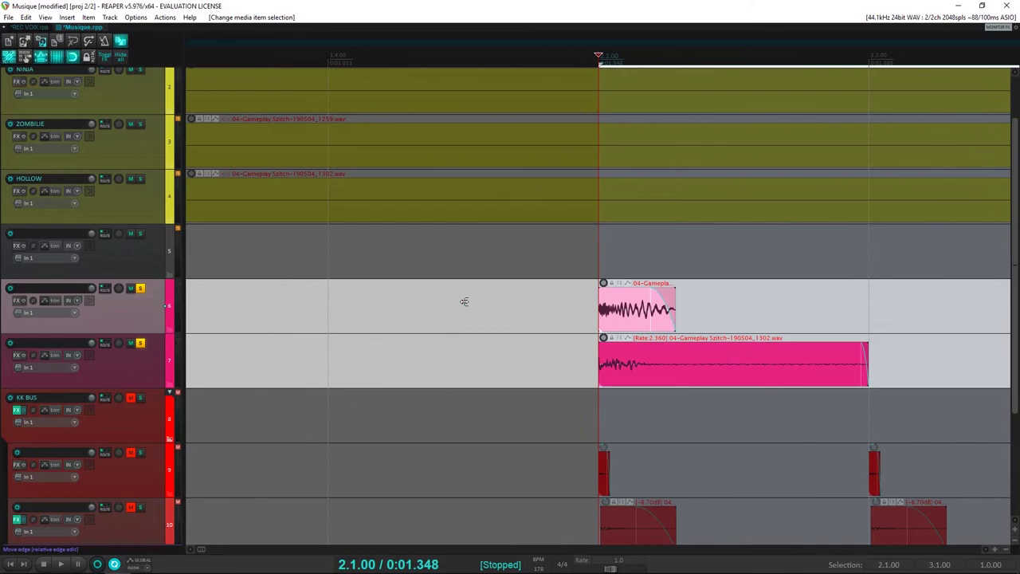
scroll(606, 338, up, 4)
scroll(681, 360, up, 2)
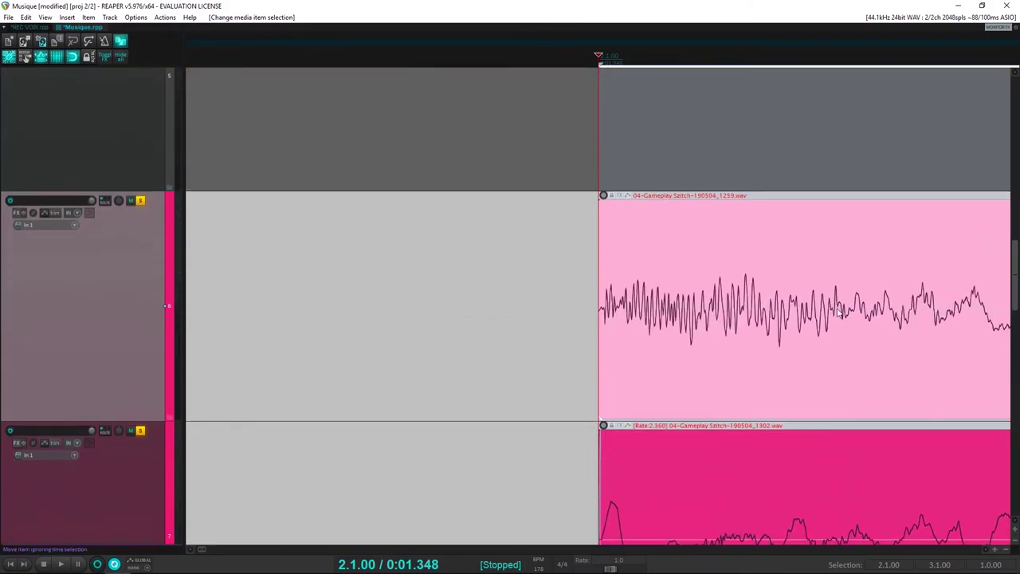
drag(1017, 280, 960, 305)
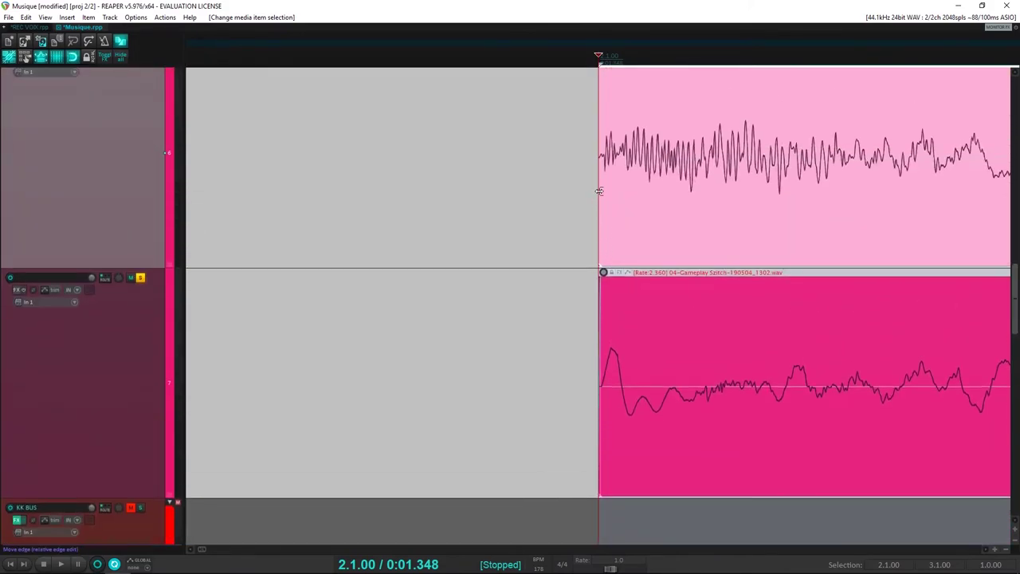
scroll(629, 190, up, 2)
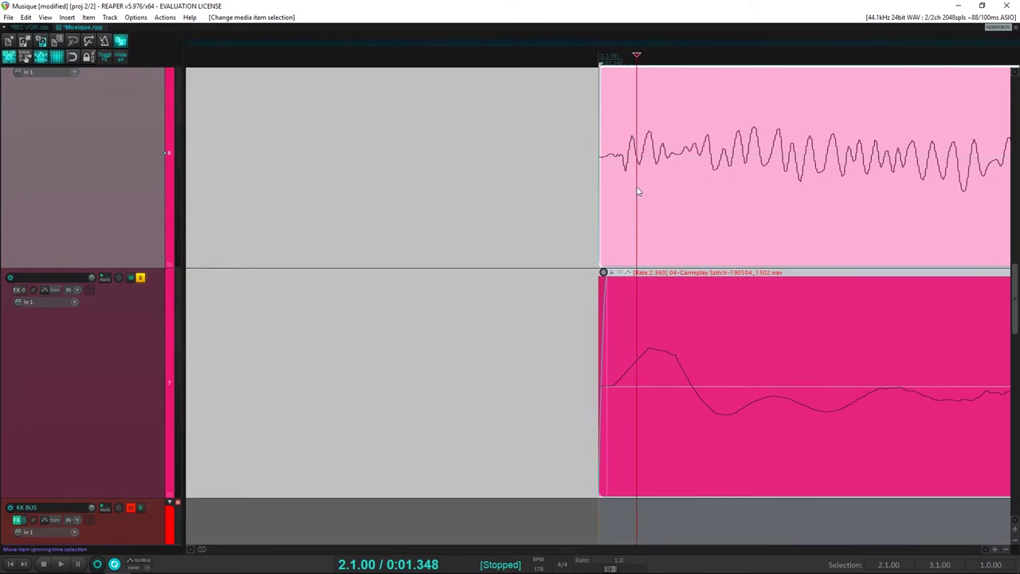
scroll(639, 191, up, 5)
scroll(640, 192, down, 3)
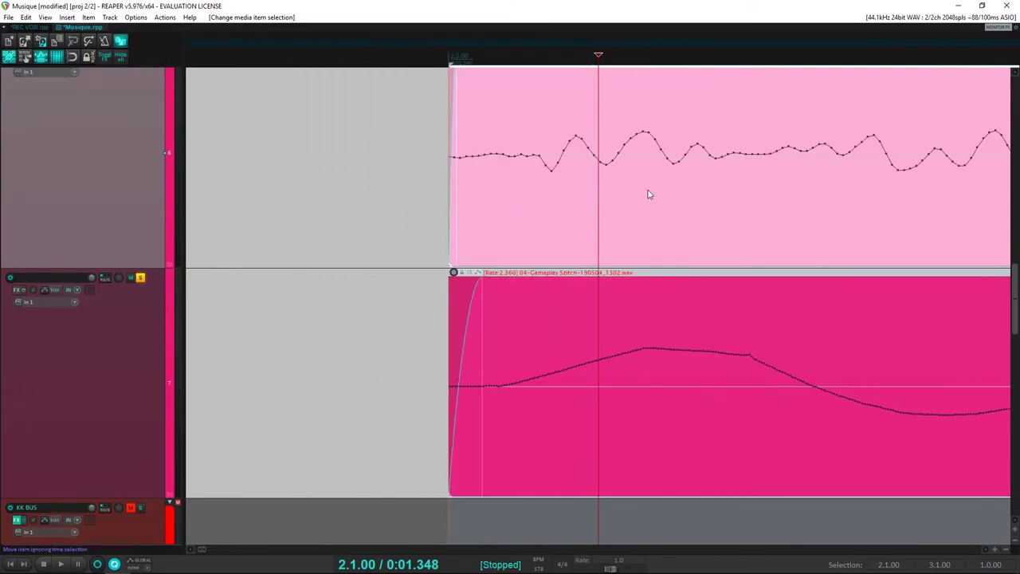
scroll(691, 196, up, 1)
scroll(690, 196, down, 3)
scroll(699, 216, up, 4)
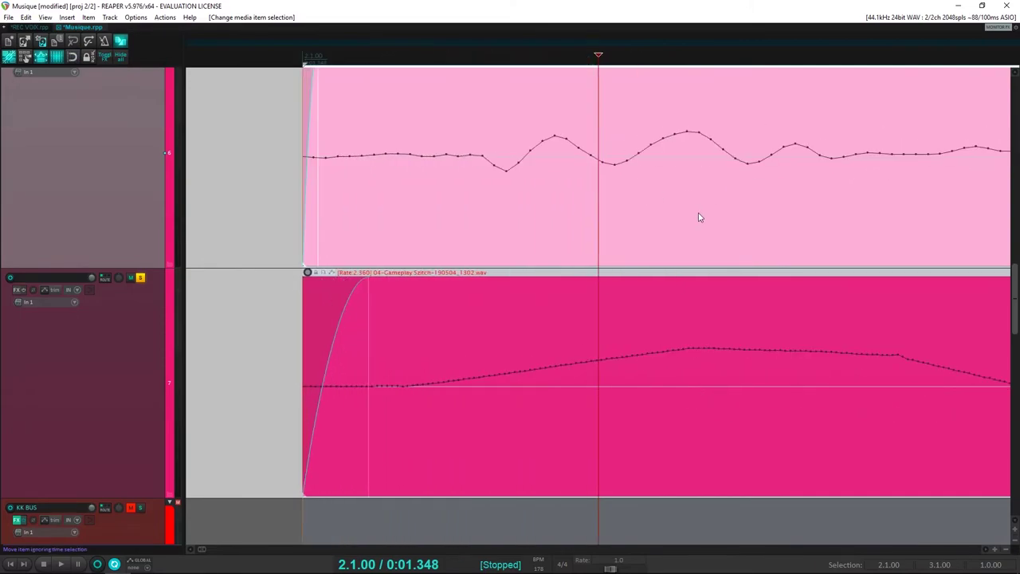
click(692, 351)
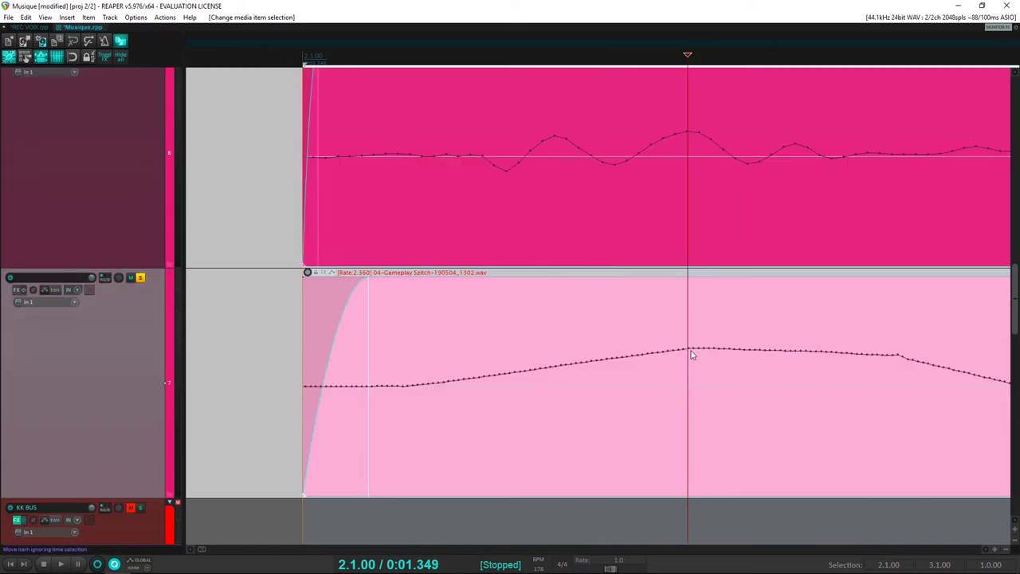
scroll(866, 380, down, 4)
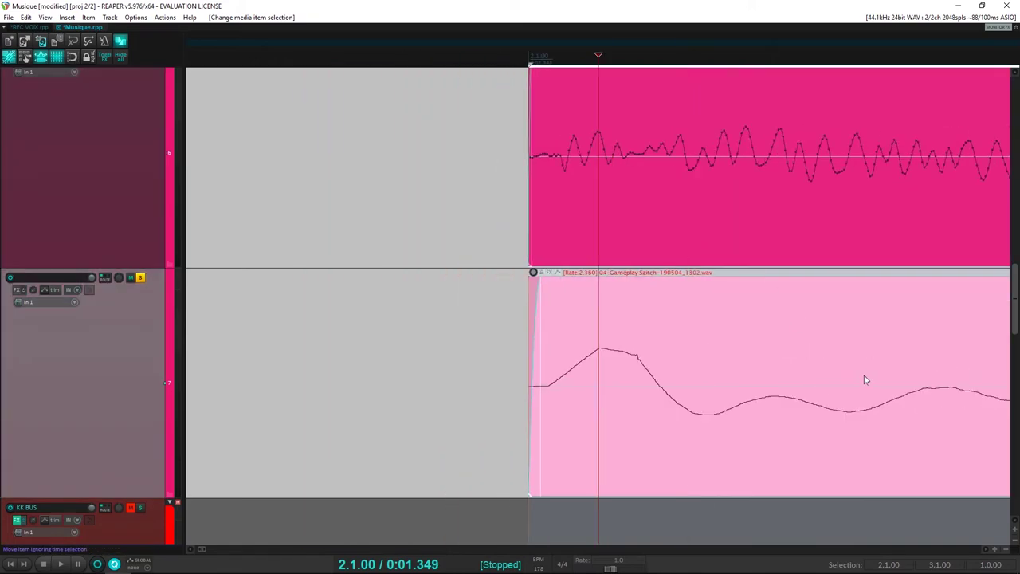
click(707, 421)
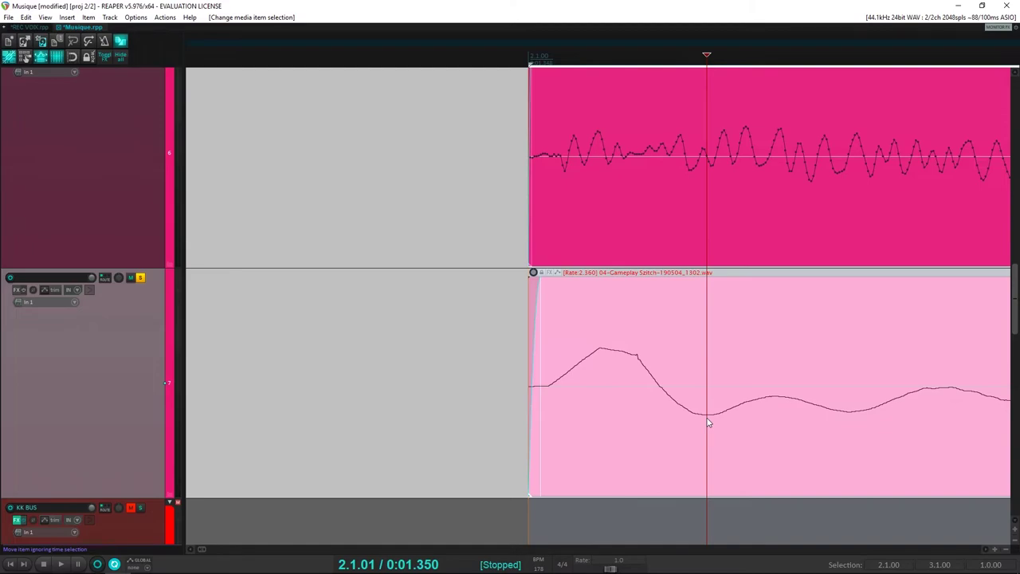
scroll(718, 426, down, 4)
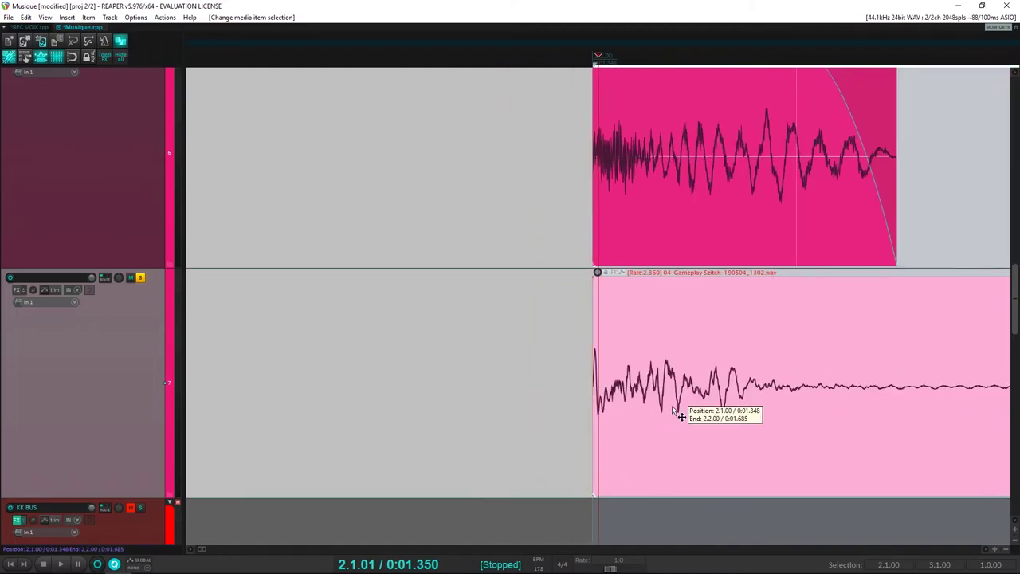
click(674, 412)
Lengthen the fade-out of the track 7 item slightly and audition it with the track 6 item
scroll(675, 411, down, 2)
scroll(676, 411, down, 2)
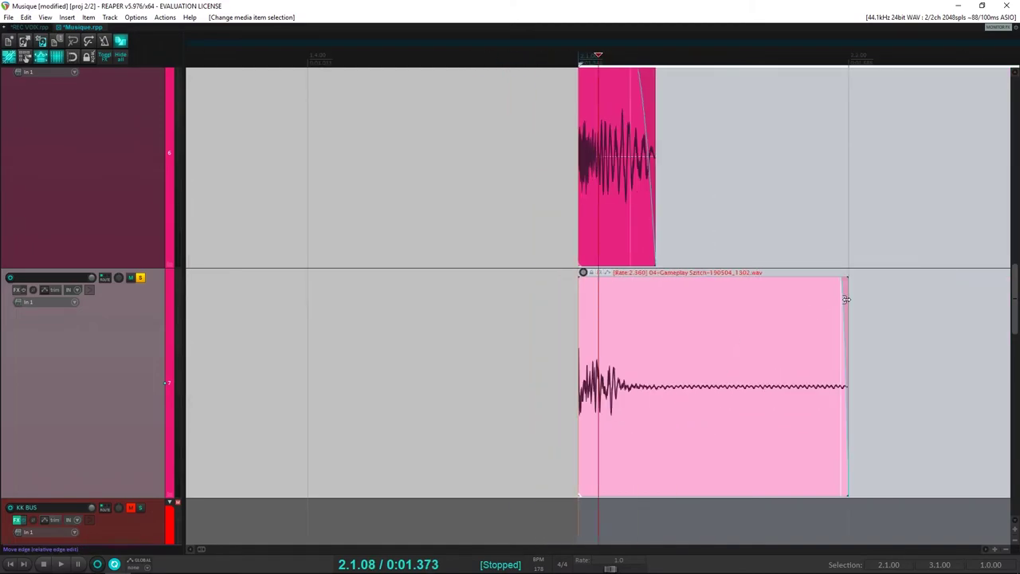
drag(843, 299, 824, 298)
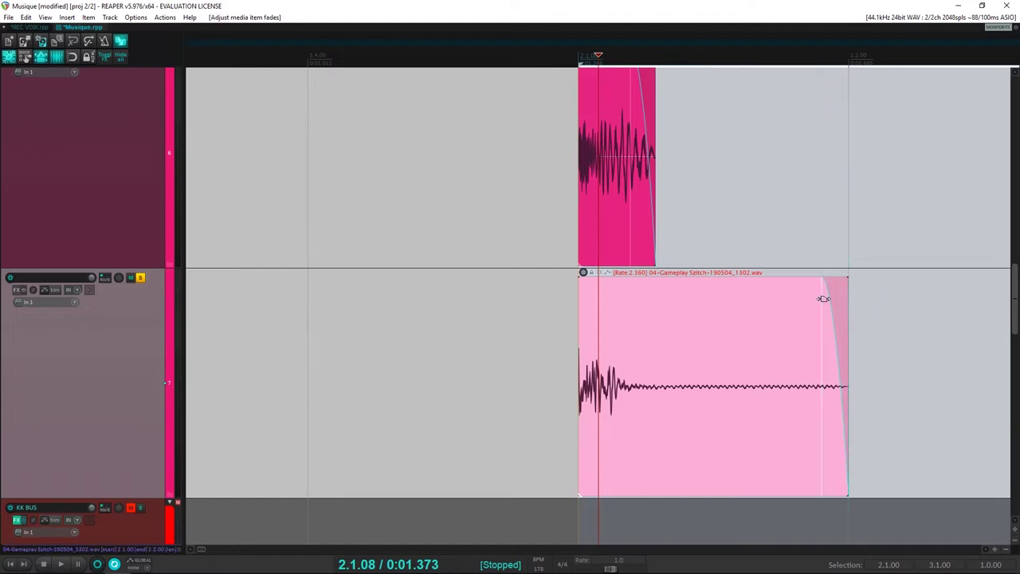
click(460, 393)
key(space)
scroll(537, 382, down, 6)
key(space)
Lower the volume of the track 6 item, auditioning it repeatedly together with the track 7 item
drag(436, 413, 365, 256)
drag(1014, 298, 1016, 290)
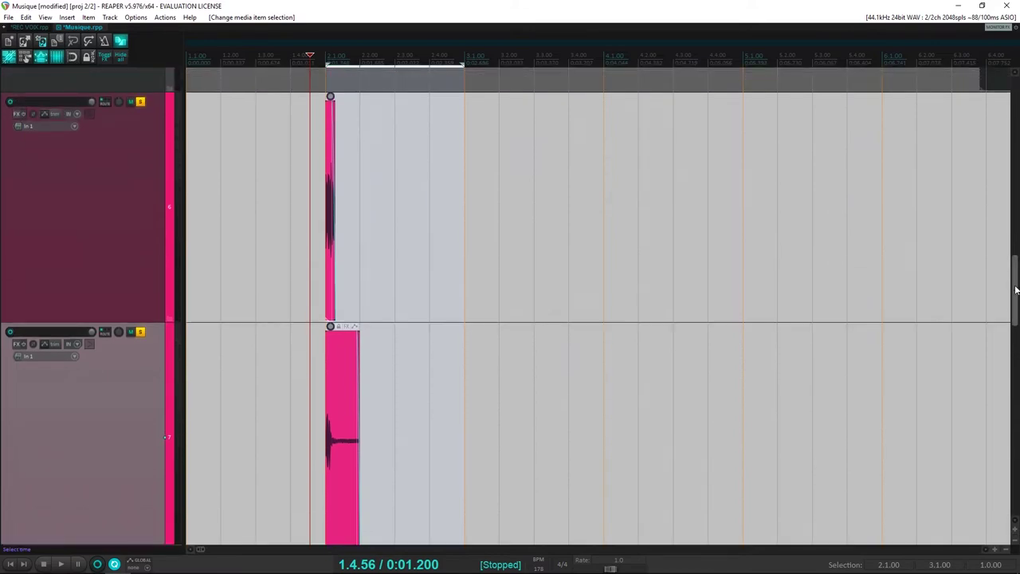
drag(332, 97, 365, 363)
key(space)
key(space)
key(space)
key(space)
key(space)
key(space)
key(space)
key(space)
key(space)
key(space)
Duplicate the items on tracks 6 and 7 three times to fill every beat of bar 2, and play the pattern
key(ctrl+d)
key(ctrl+d)
key(ctrl+d)
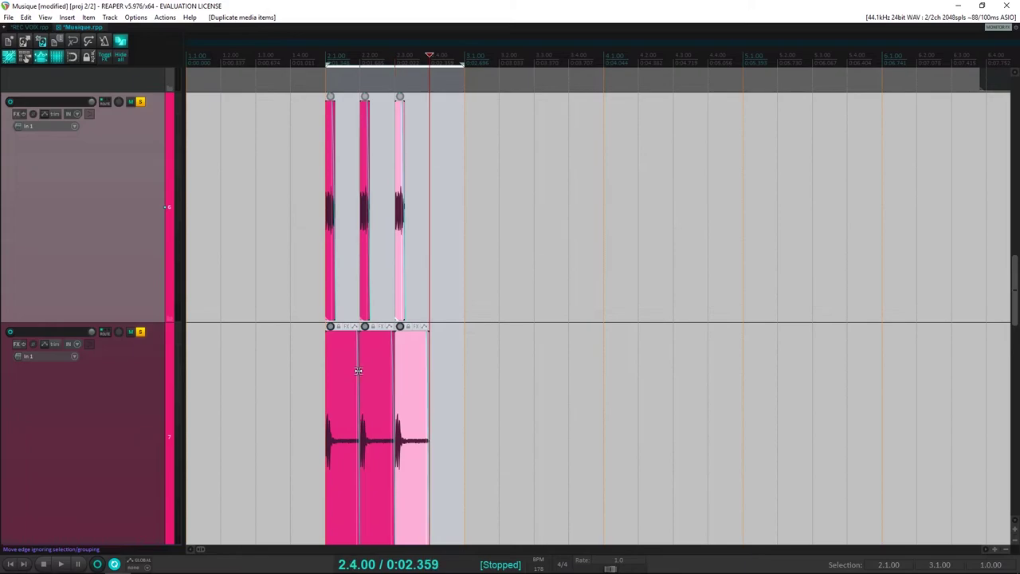
click(298, 203)
key(space)
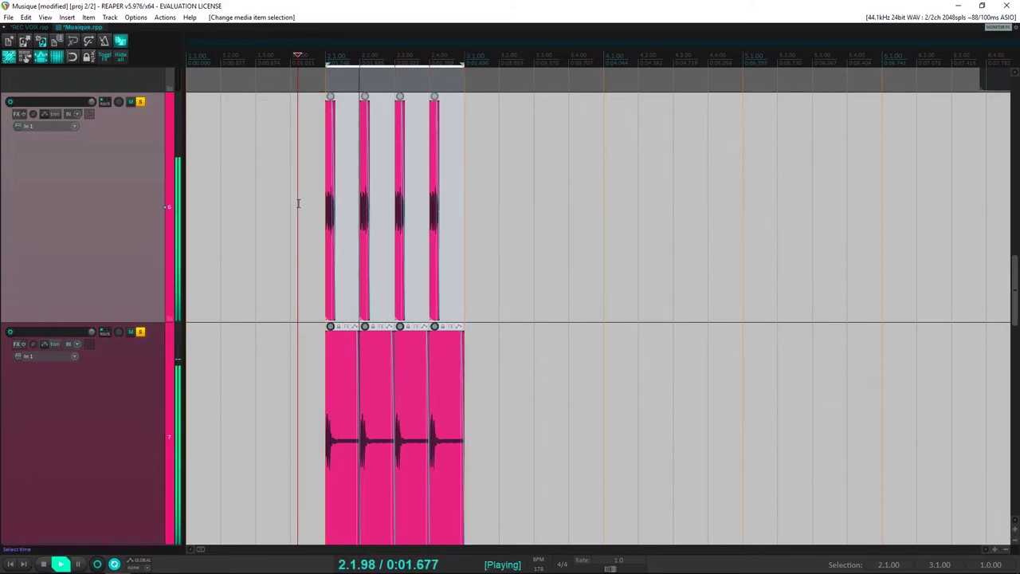
Enlarge the first track inside KK BUS and insert a new empty track directly below track 7
scroll(311, 228, down, 4)
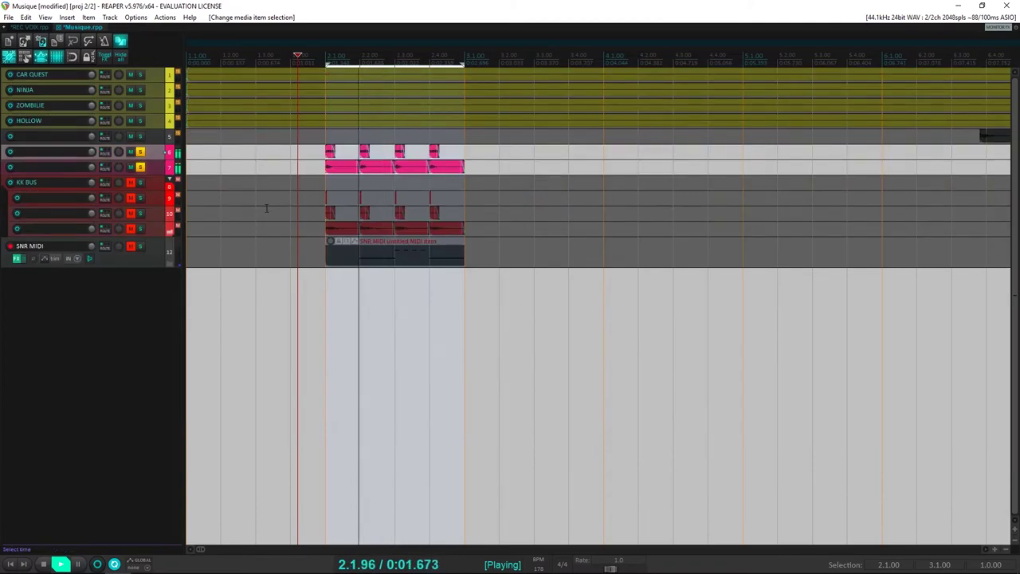
double_click(150, 203)
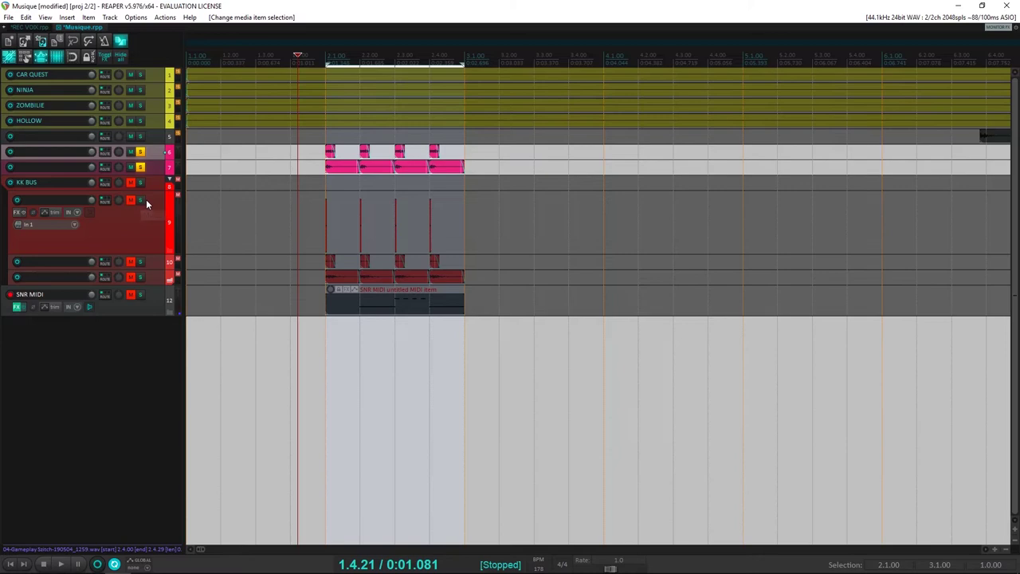
scroll(325, 237, up, 3)
click(149, 171)
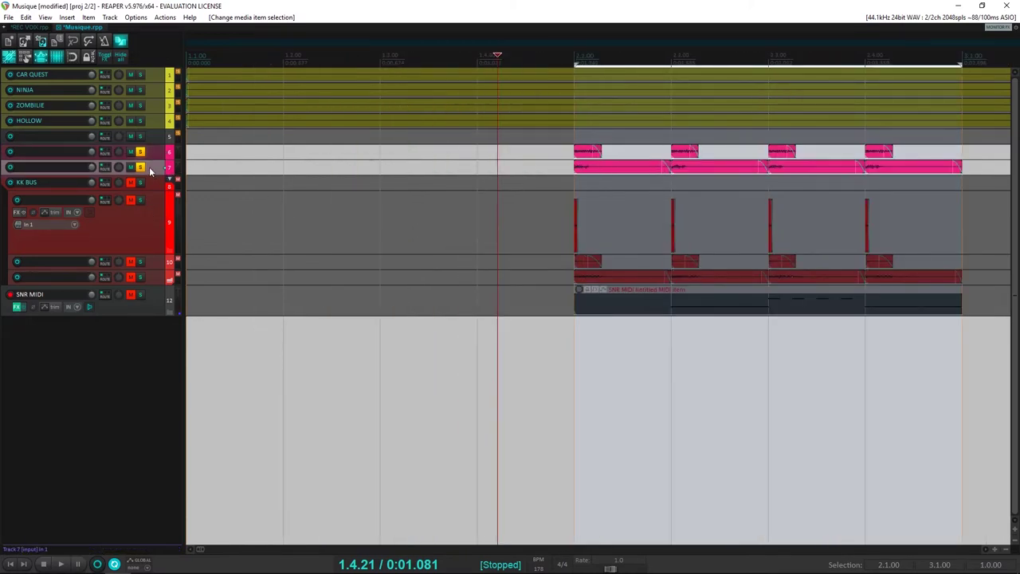
key(ctrl+t)
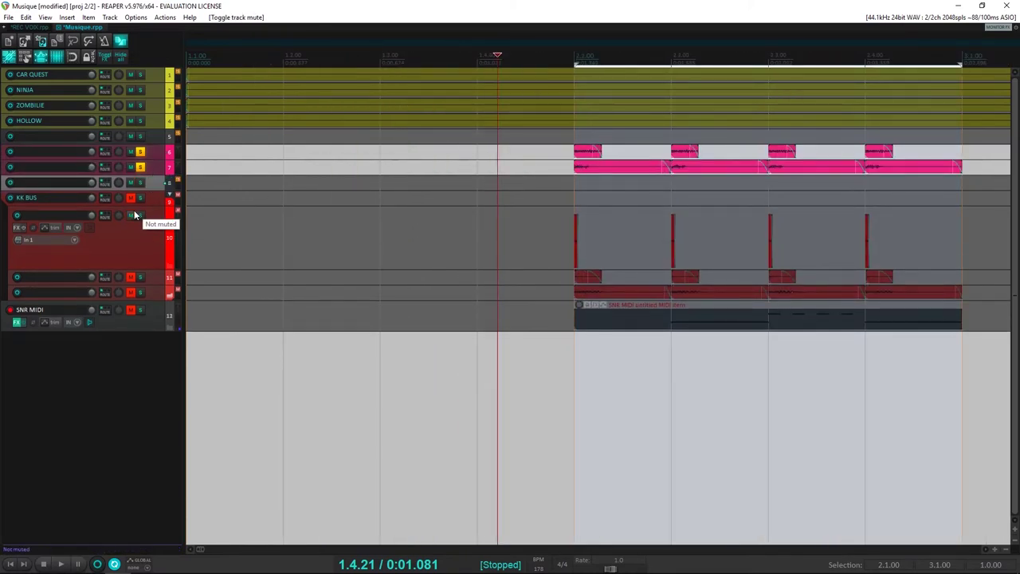
Copy the four short items from the first KK BUS layer onto the new track 8, leaving track 8 soloed and the source track unsoloed
drag(444, 247, 916, 247)
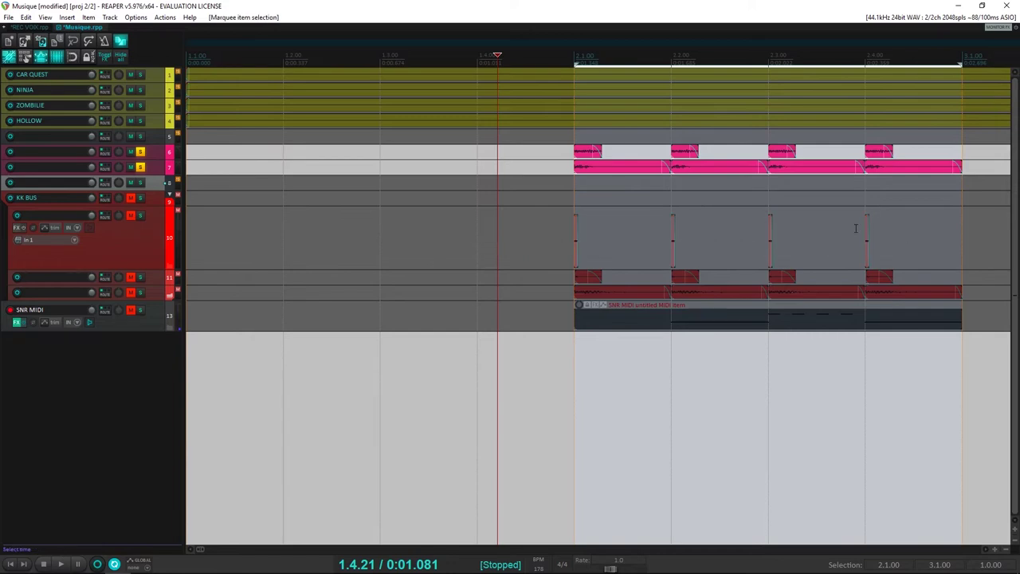
drag(575, 240, 577, 185)
click(142, 184)
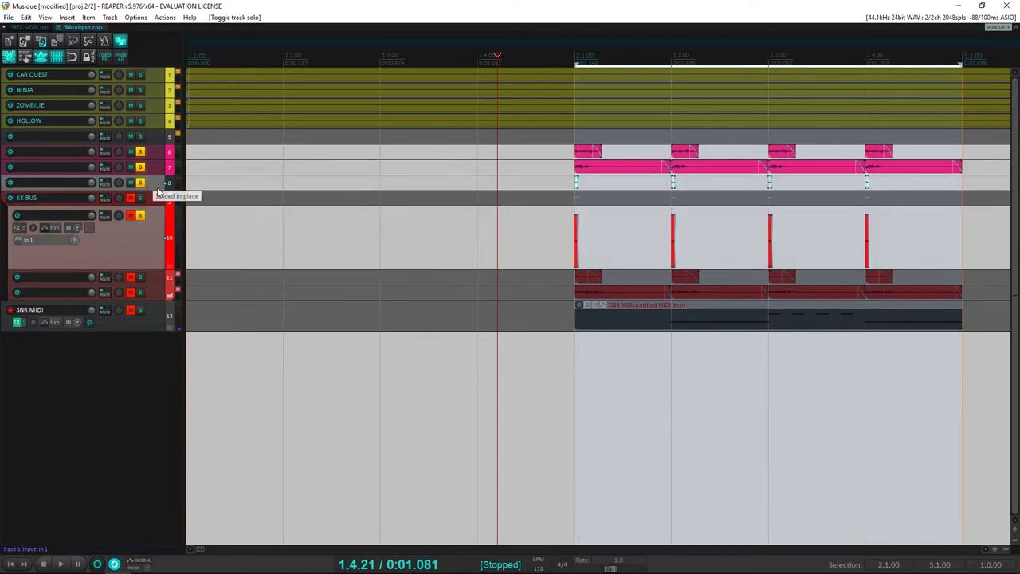
click(140, 215)
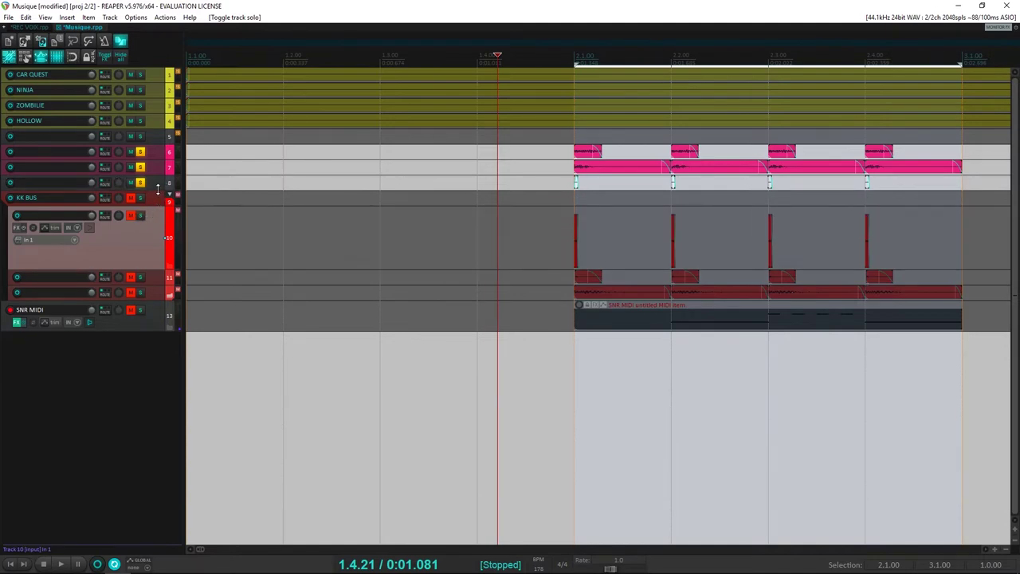
Enlarge track 8 and shift its four copied items together so the first one starts exactly at 2.1.00
drag(158, 189, 158, 293)
click(569, 200)
scroll(569, 199, up, 10)
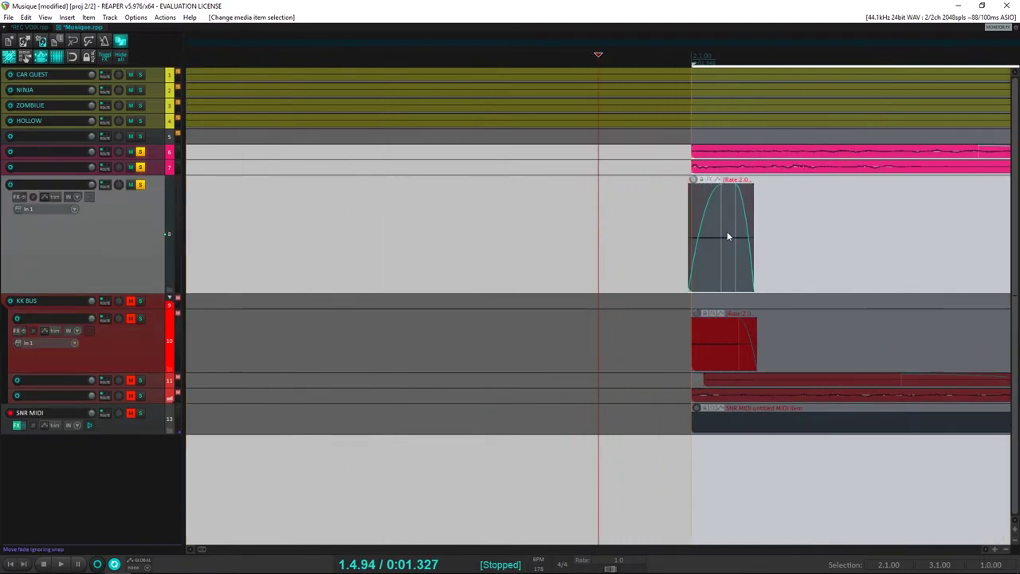
scroll(627, 232, down, 10)
drag(422, 226, 699, 273)
click(460, 55)
scroll(526, 111, up, 15)
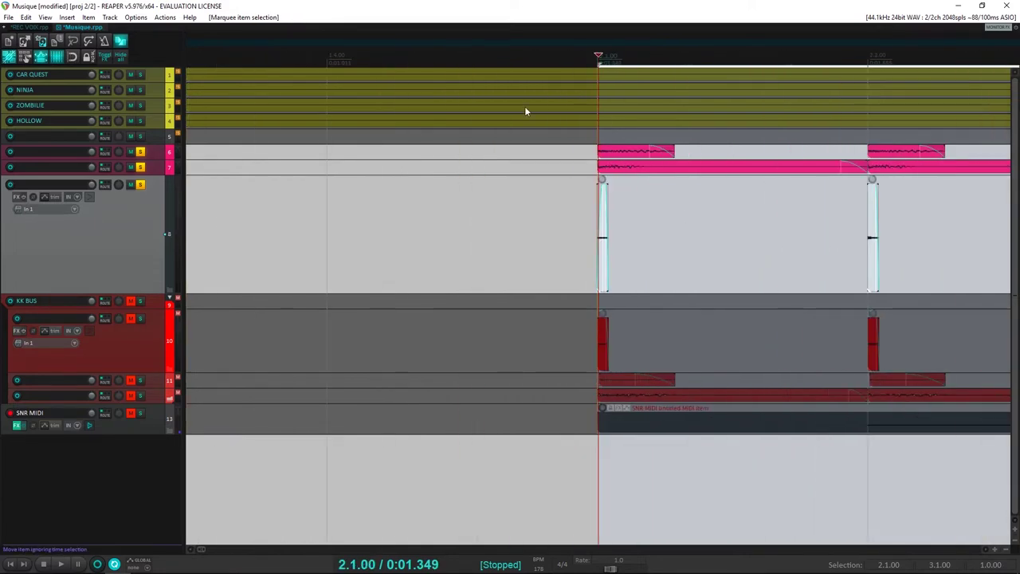
drag(704, 254, 810, 251)
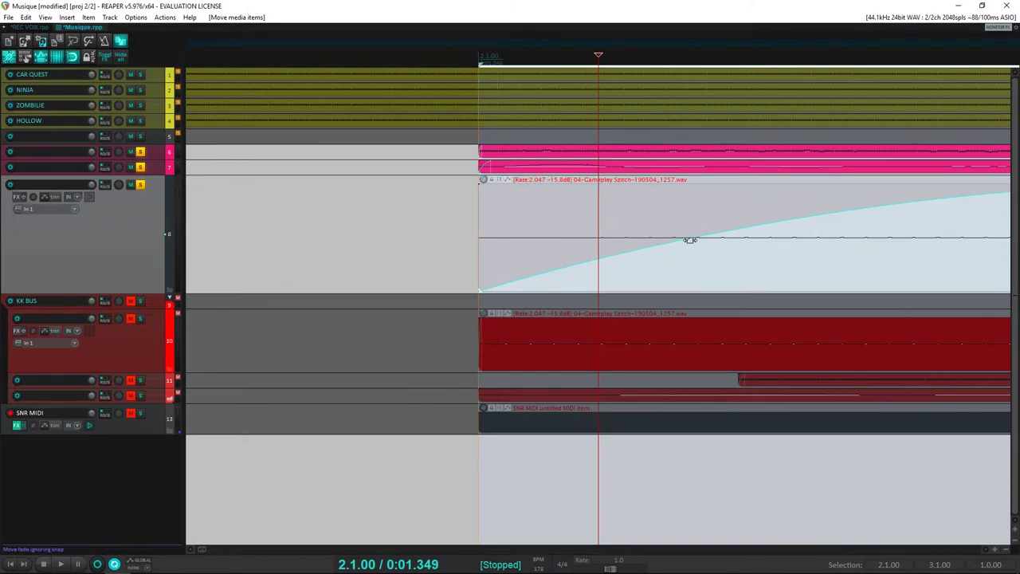
Shorten the fade-in of the selected track 8 items to almost nothing so their attack starts immediately
scroll(690, 240, down, 6)
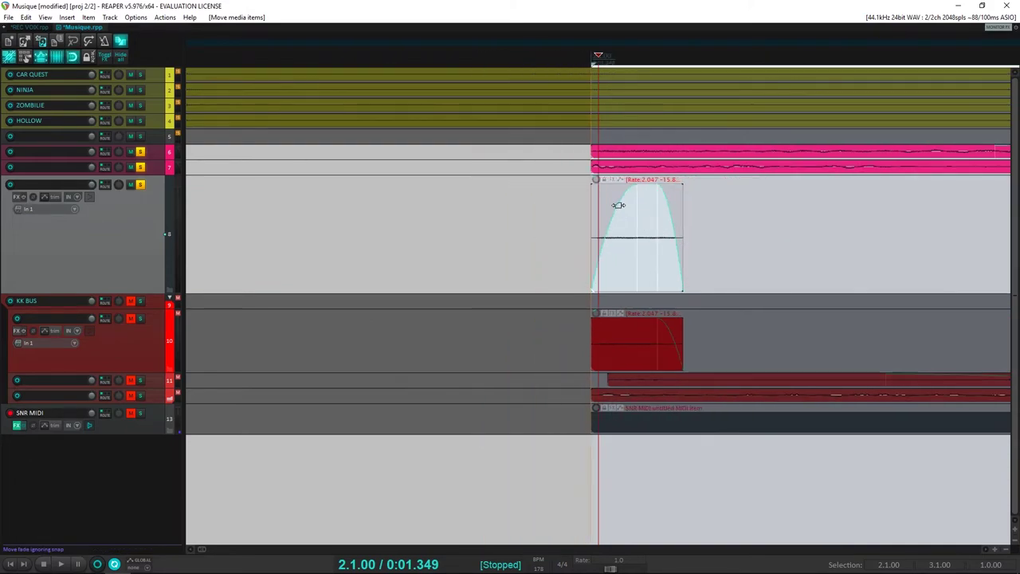
drag(619, 205, 592, 215)
scroll(605, 230, down, 3)
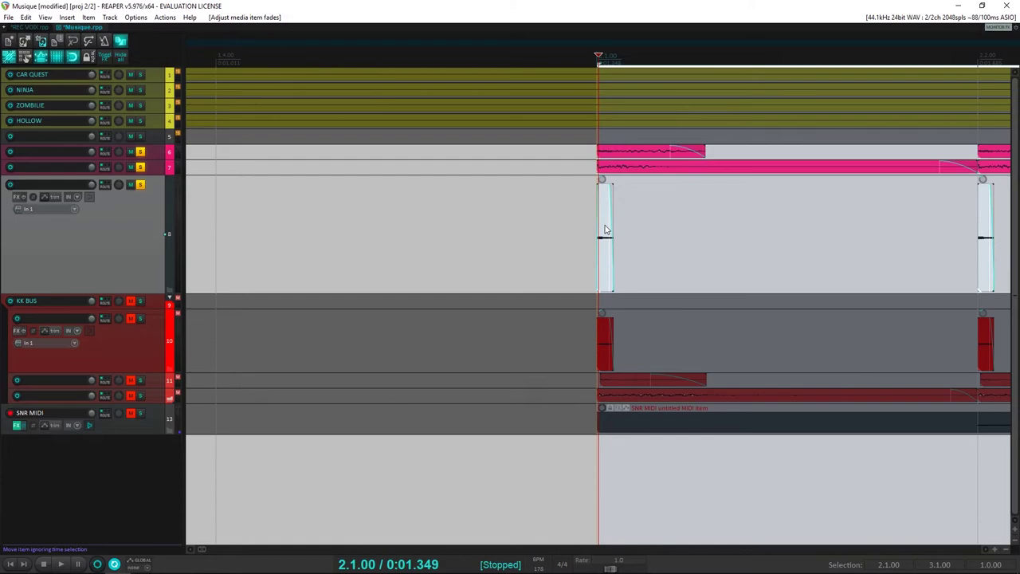
scroll(605, 229, up, 12)
scroll(445, 196, down, 4)
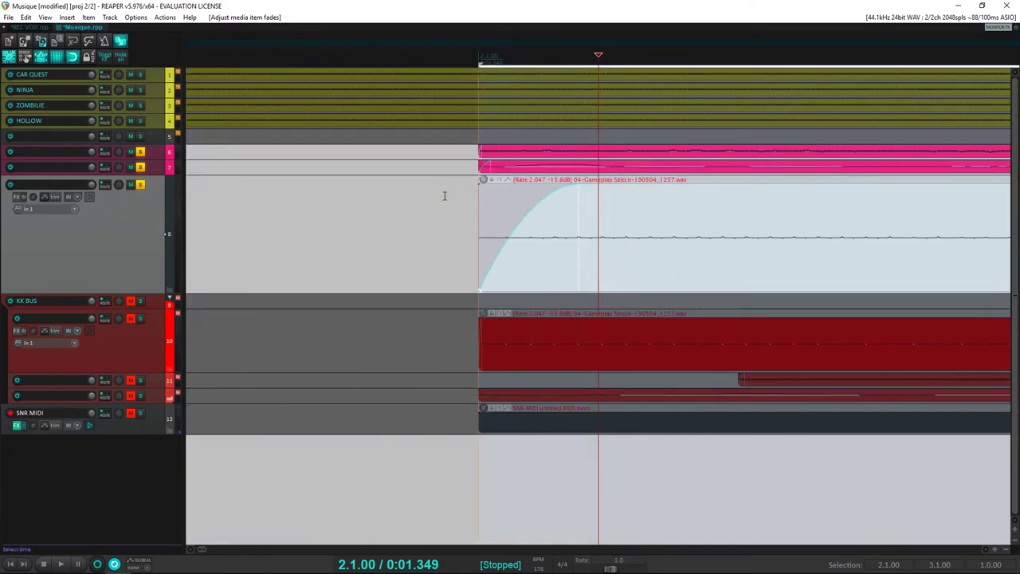
drag(548, 205, 444, 220)
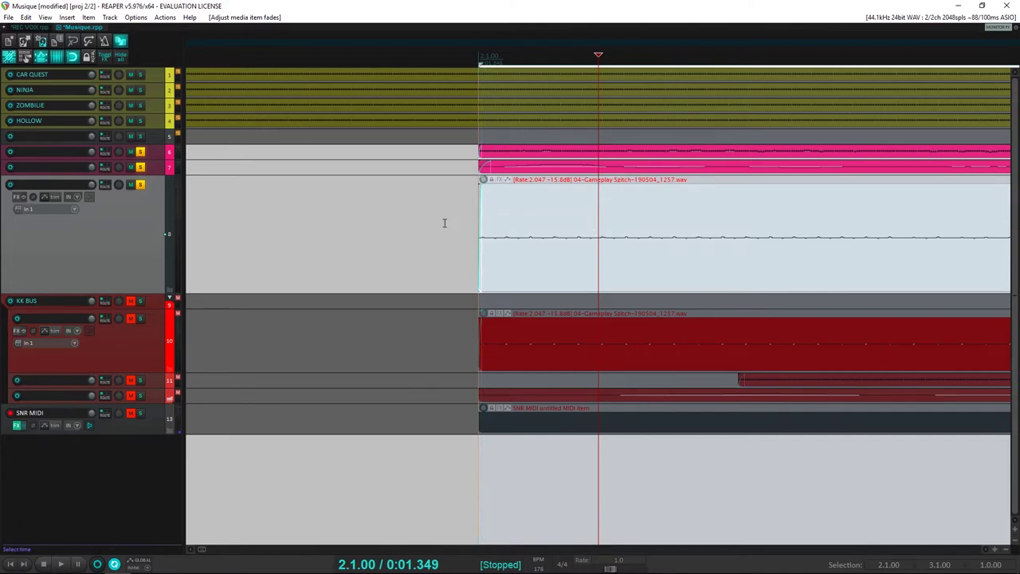
Play the loop and compare the layered sound with track 8's solo switched off and back on
scroll(442, 224, down, 5)
key(space)
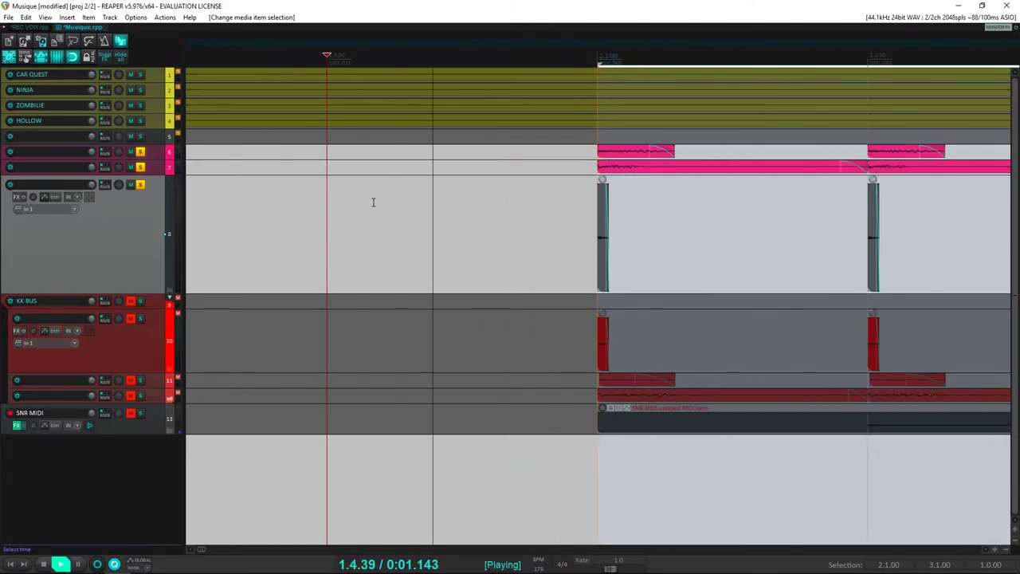
scroll(374, 200, down, 3)
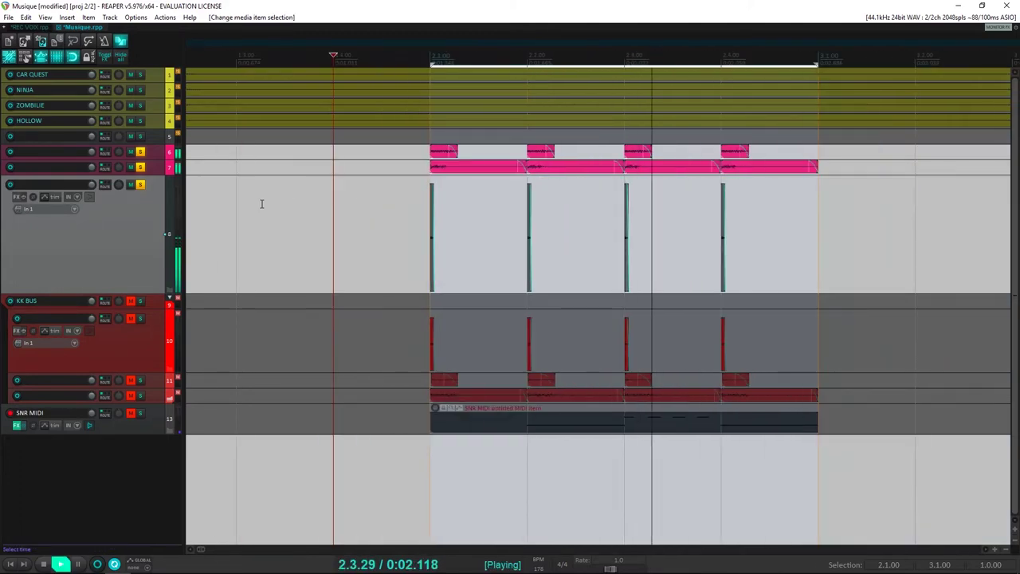
click(141, 185)
click(142, 186)
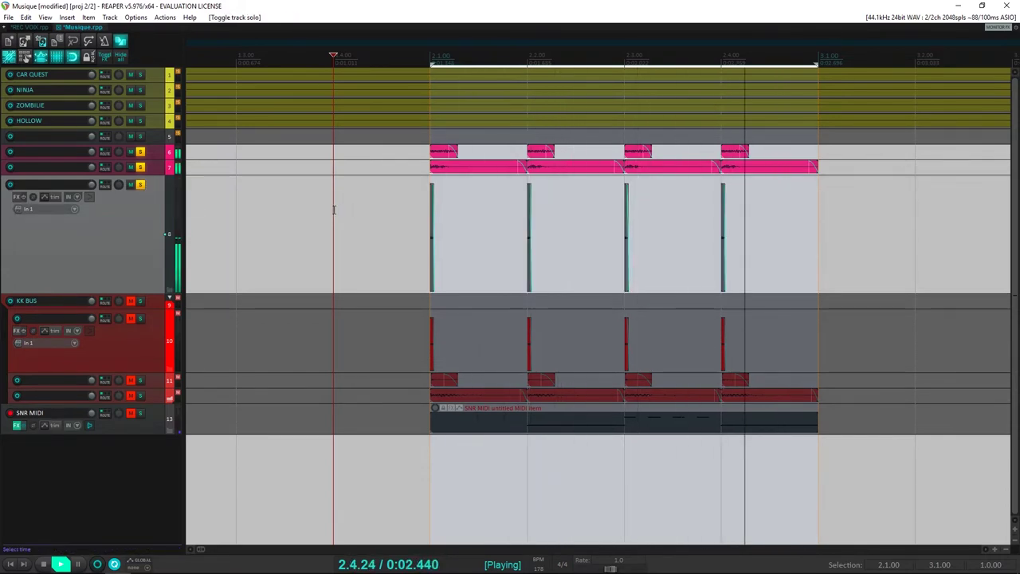
Try raising track 8's volume to +2.52 dB during playback, and reset it to 0.00 dB
drag(91, 185, 91, 163)
scroll(92, 186, down, 7)
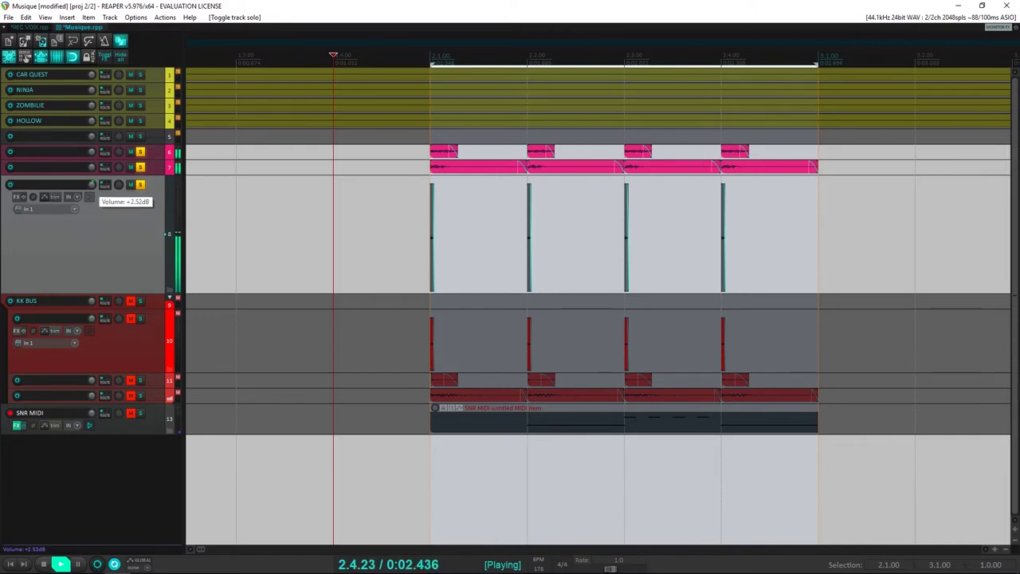
double_click(91, 186)
key(space)
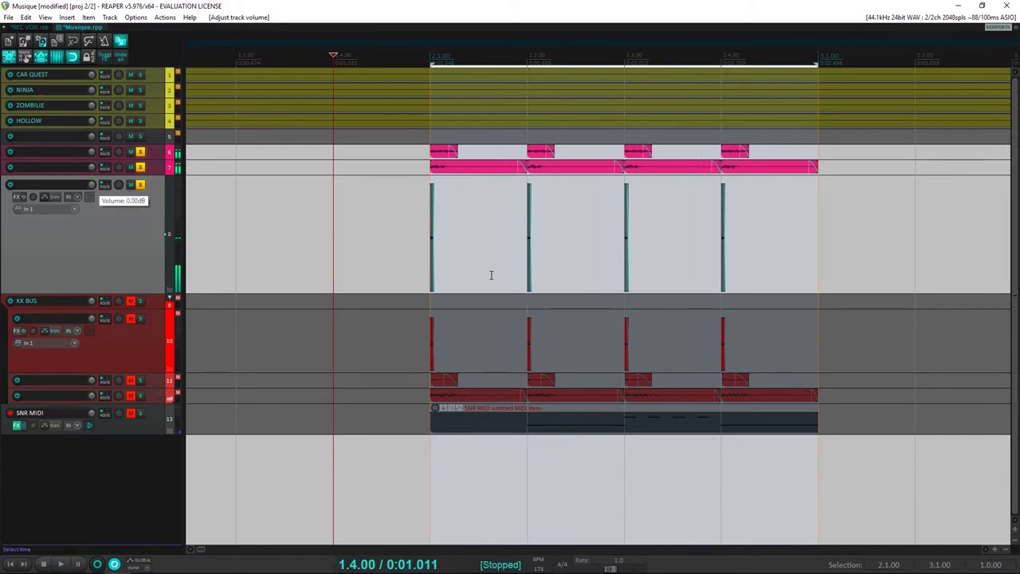
Place the edit cursor at 2.1.00, raise all four track 8 items together to -12.3 dB and play the loop
click(431, 64)
scroll(454, 79, up, 8)
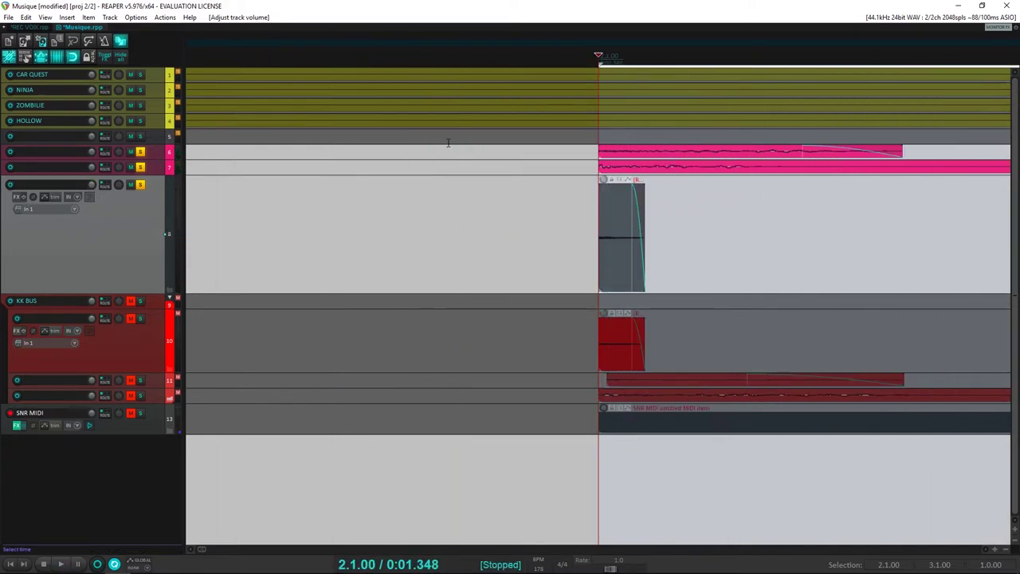
scroll(670, 197, down, 8)
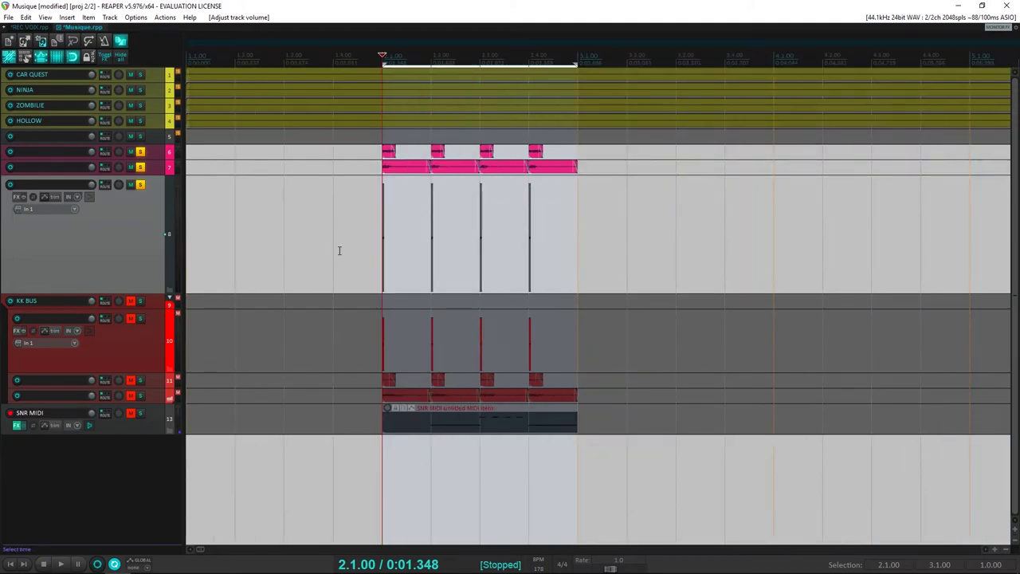
drag(338, 251, 578, 232)
scroll(567, 197, up, 6)
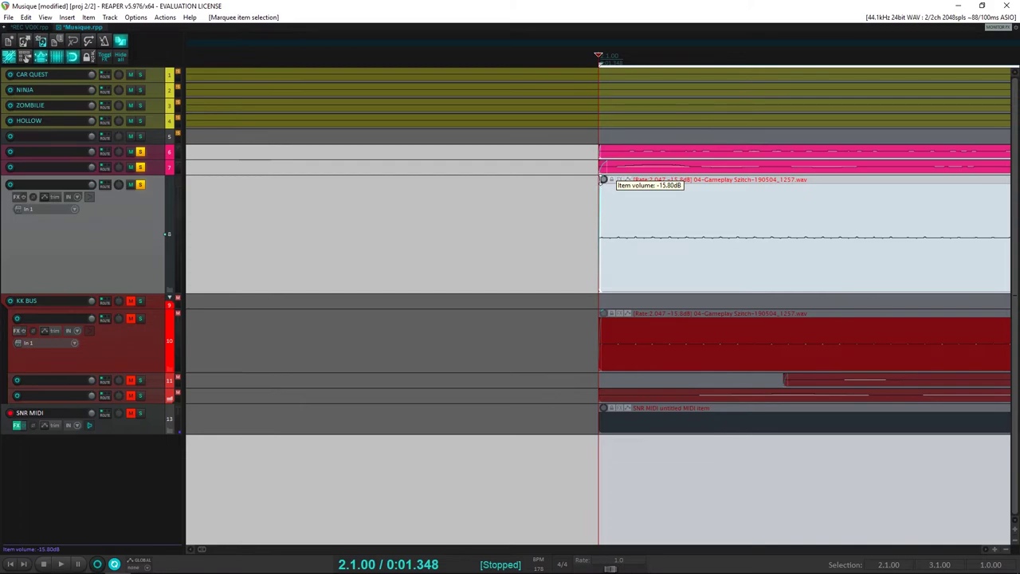
drag(603, 180, 631, 160)
key(space)
scroll(632, 160, down, 8)
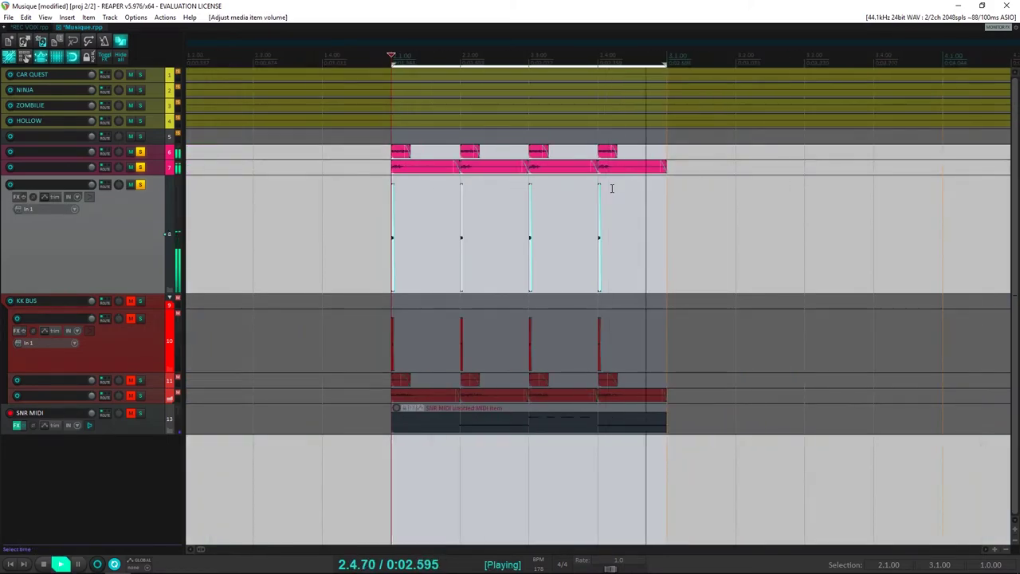
Lower the selected track 8 items to -13.3 dB and play the loop to check the balance
key(space)
scroll(537, 209, up, 5)
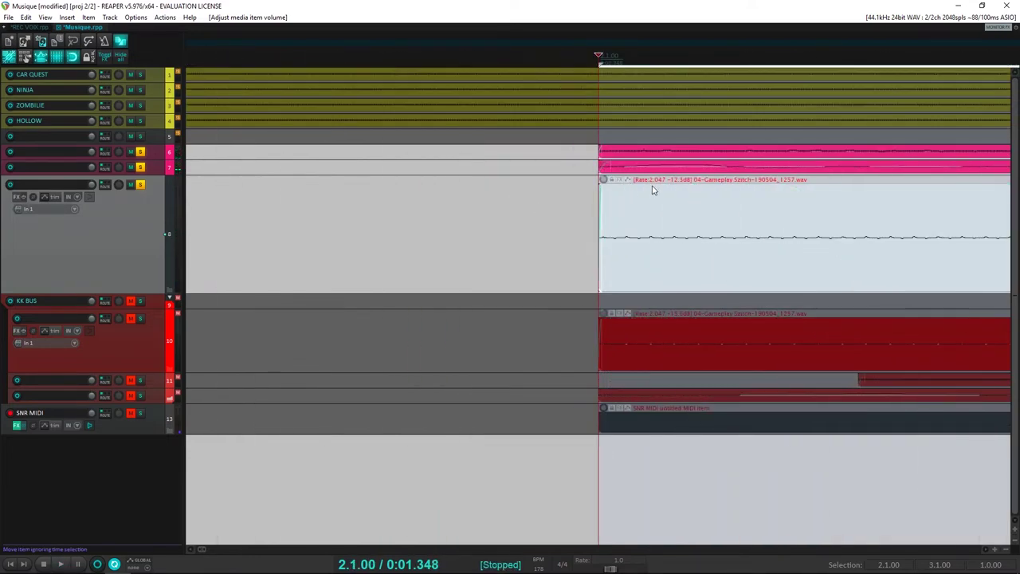
scroll(652, 186, up, 4)
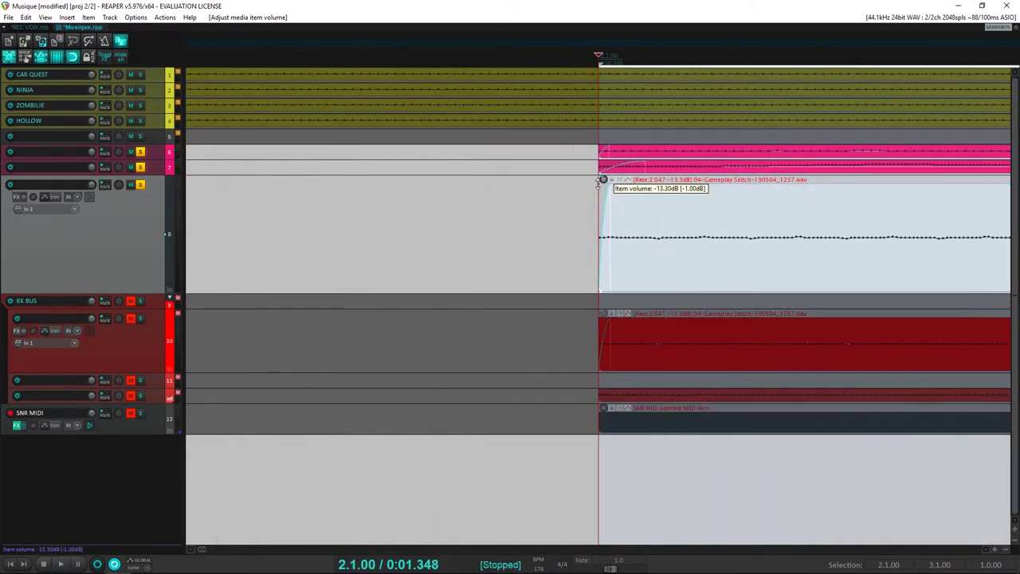
key(space)
scroll(594, 209, down, 6)
scroll(589, 222, up, 5)
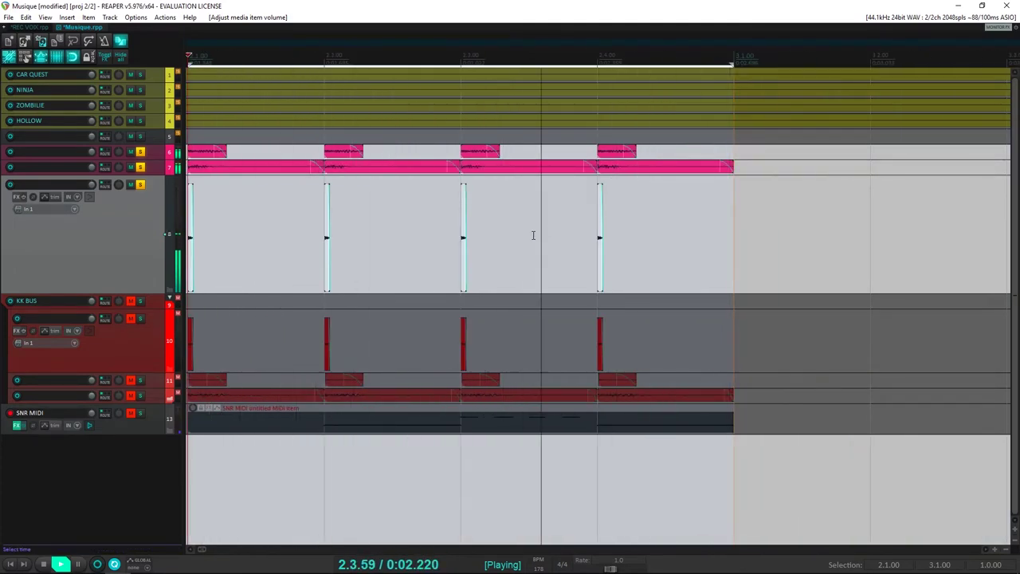
scroll(533, 233, down, 4)
key(space)
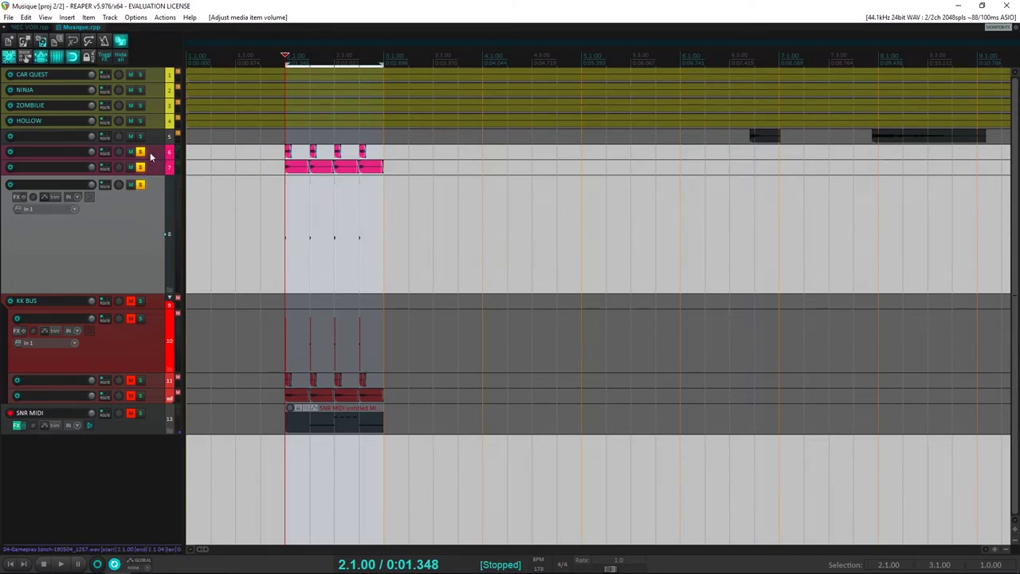
Insert a new track directly above the three soloed layer tracks, name it KK 2 BUS and enlarge it
key(ctrl+t)
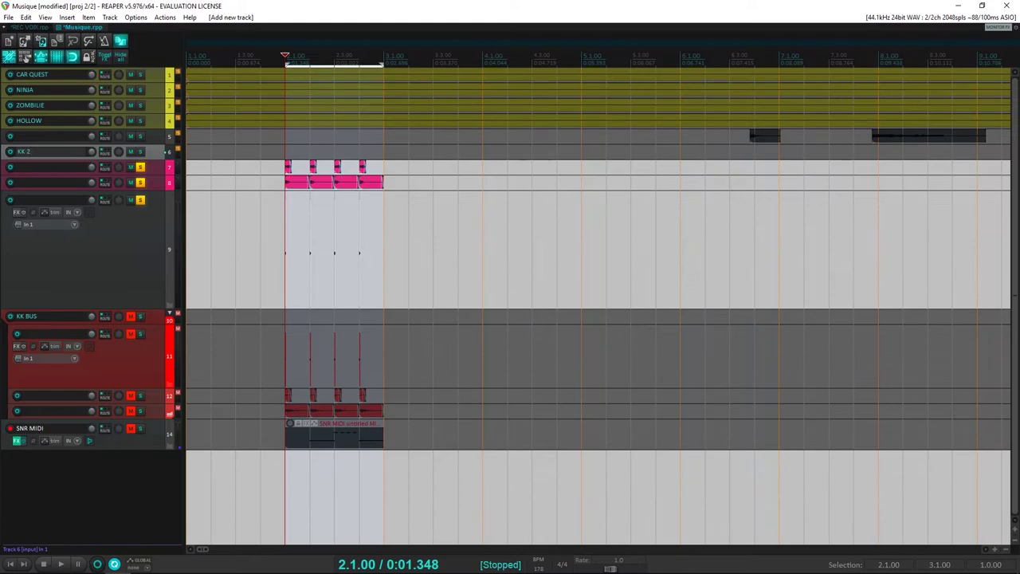
text(KK 2 BUS)
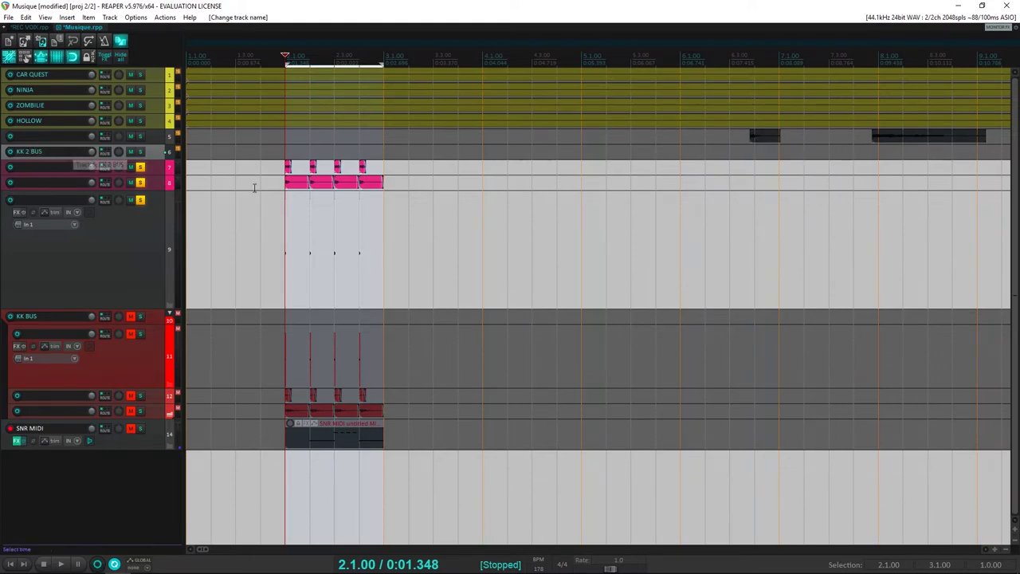
key(Return)
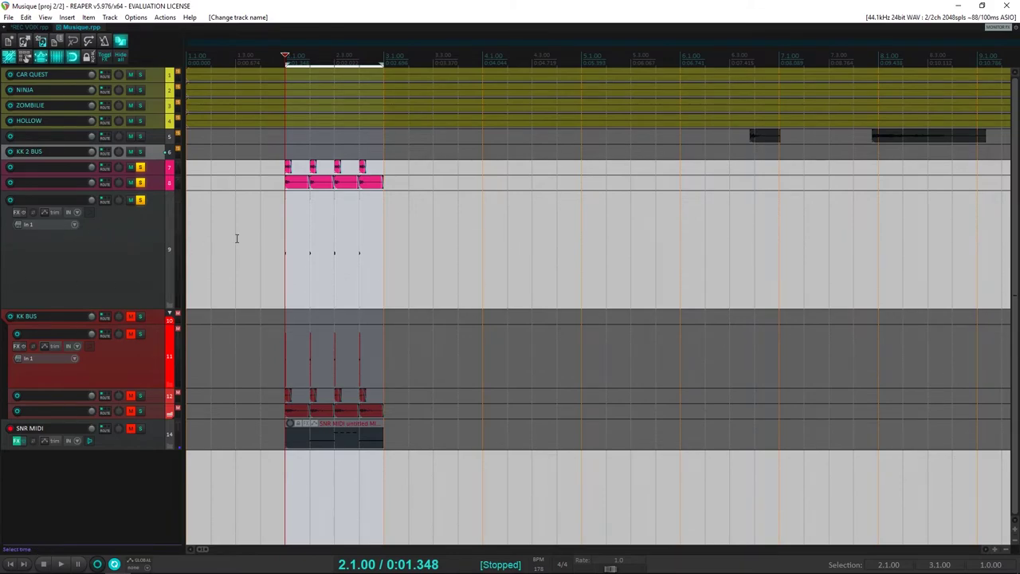
drag(158, 158, 157, 206)
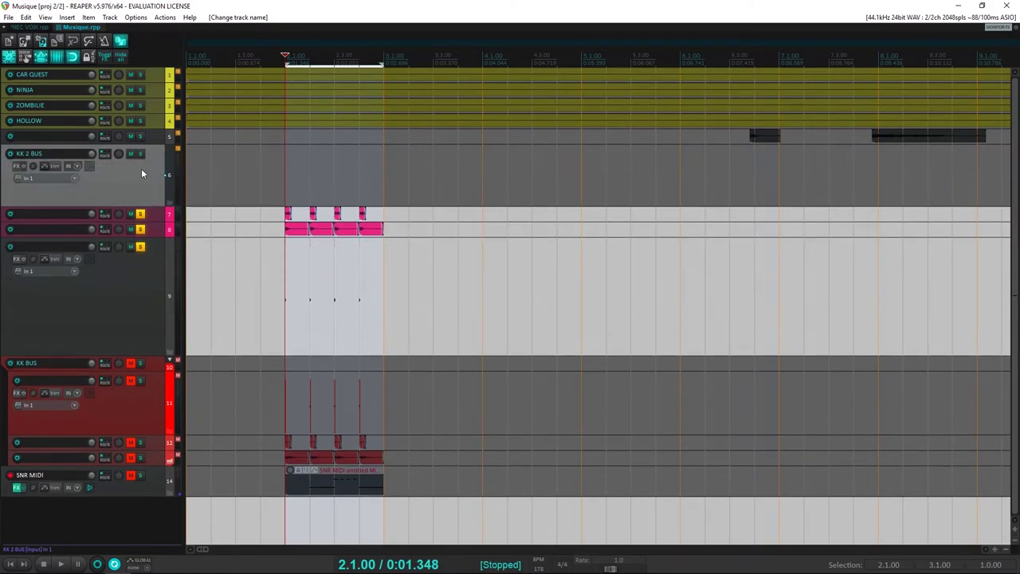
scroll(267, 94, up, 2)
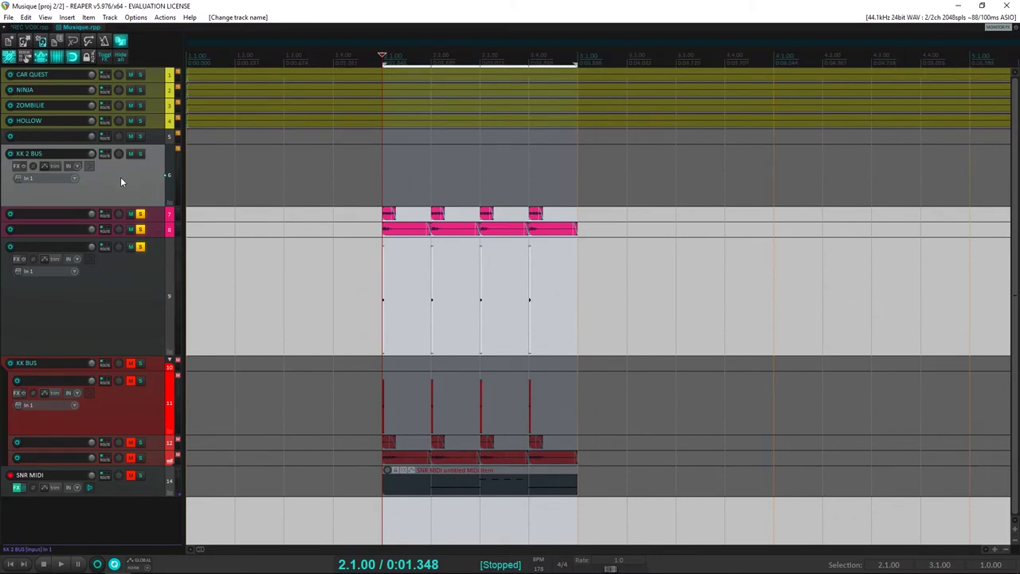
Set track 9's color to pink (red 236, green 19, blue 112), similar to tracks 7 and 8
click(162, 218)
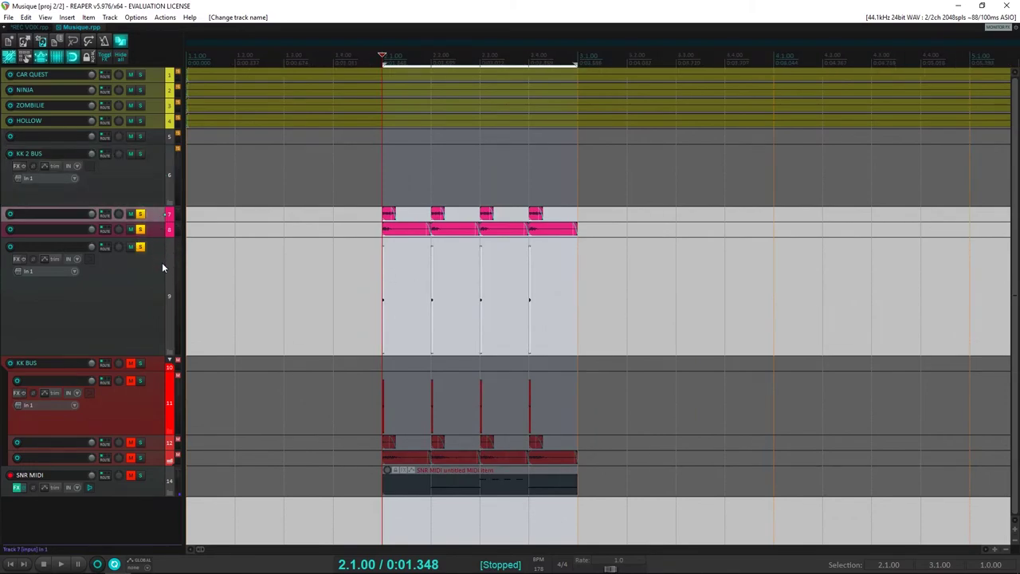
click(162, 263)
key(c)
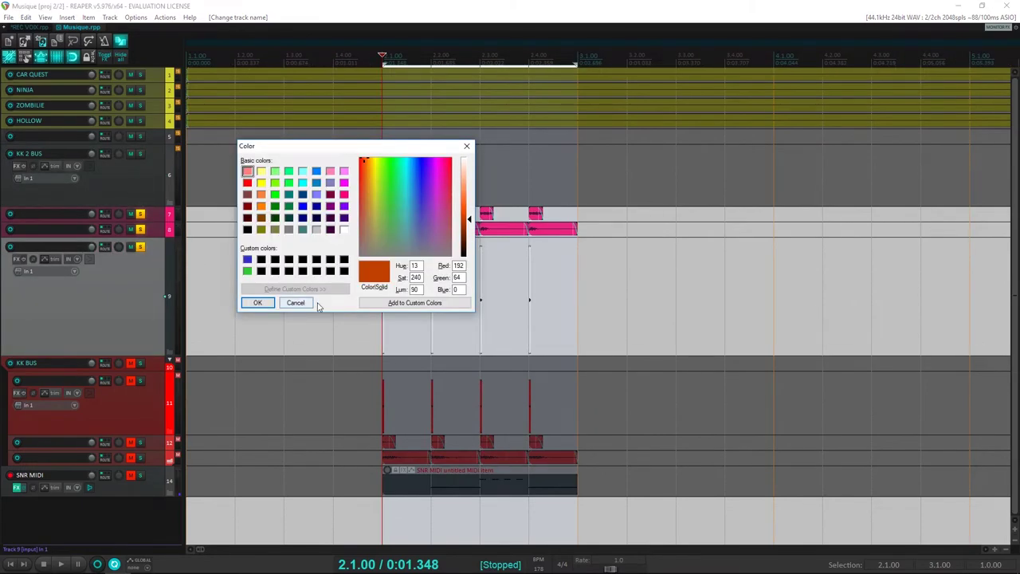
click(344, 183)
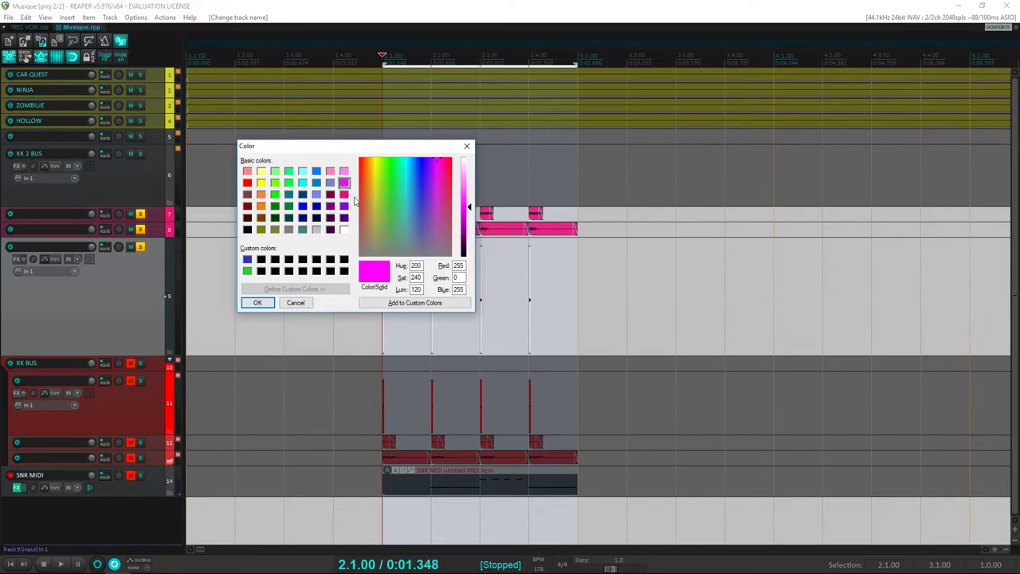
click(294, 303)
key(c)
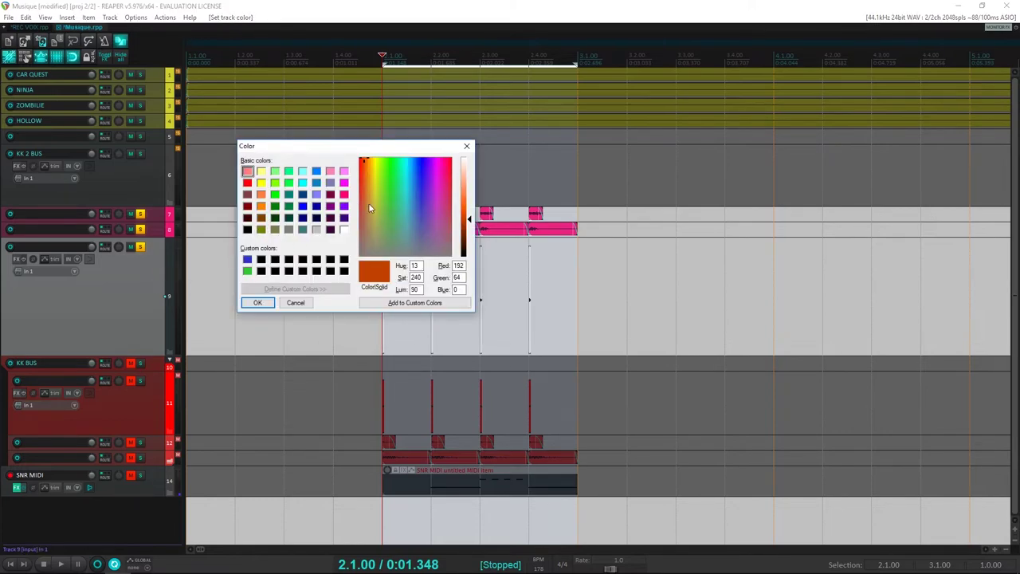
click(344, 194)
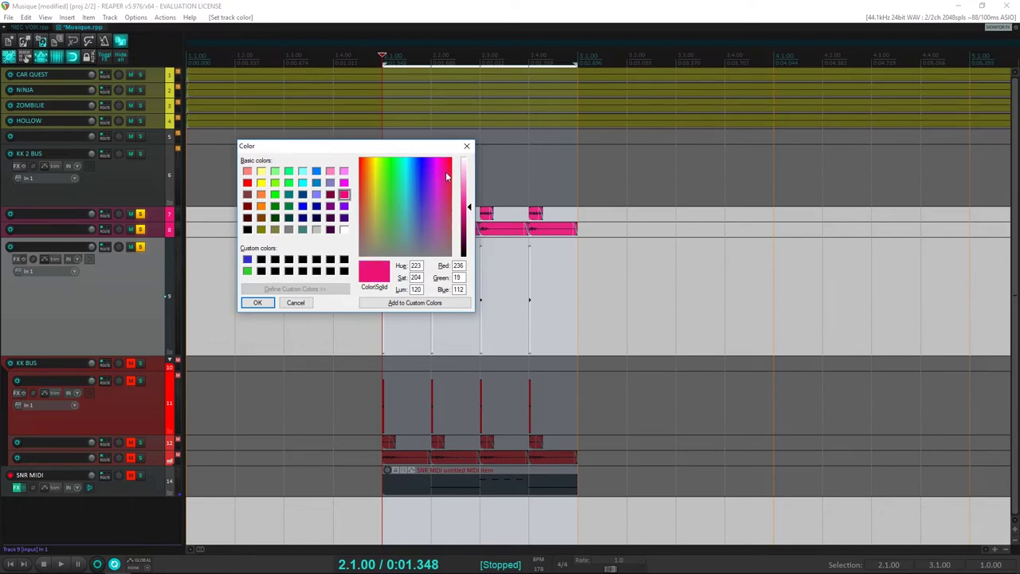
click(261, 302)
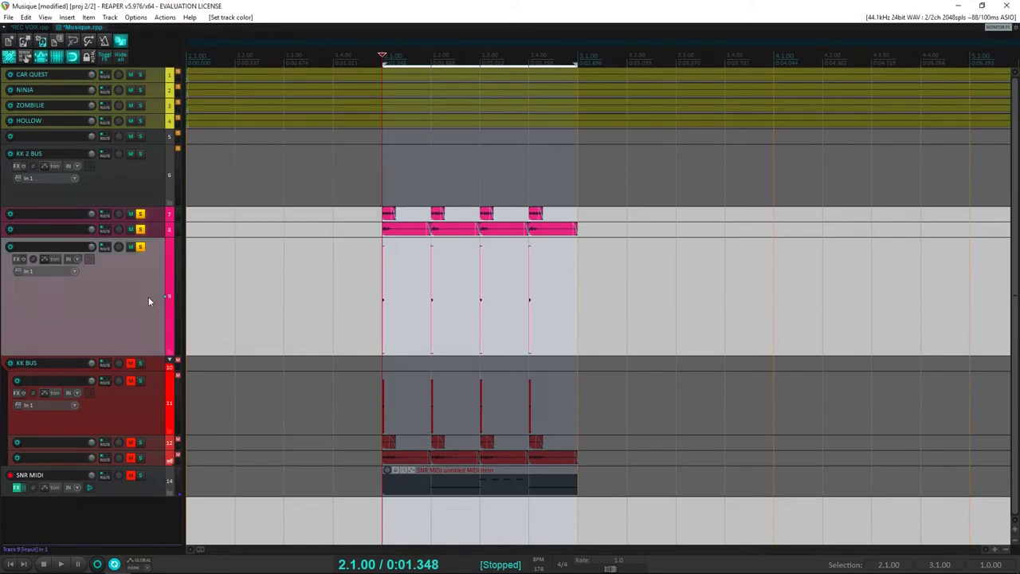
Move tracks 7, 8 and 9 together into KK 2 BUS as its child tracks
click(140, 188)
click(160, 258)
shift+click(160, 216)
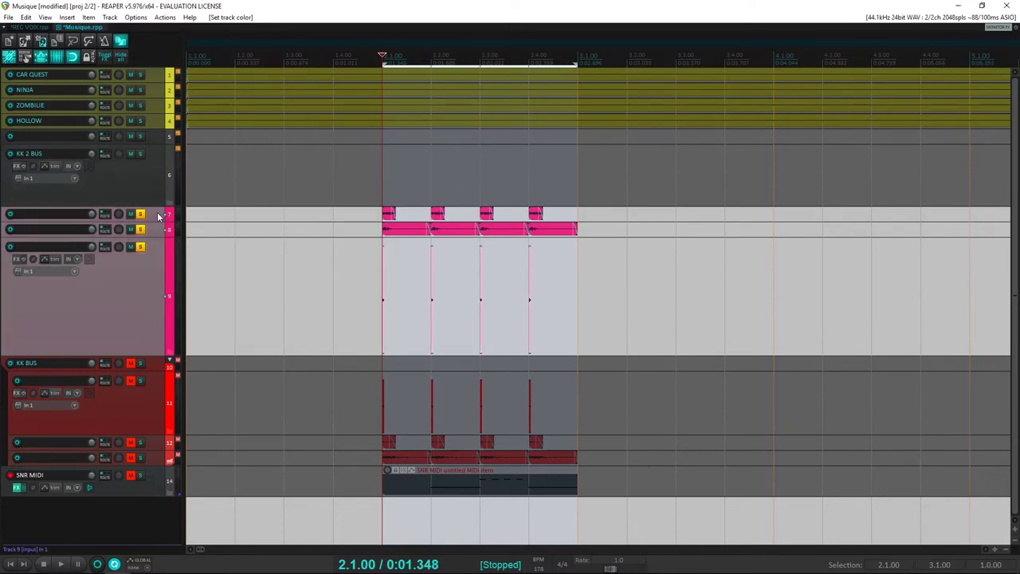
drag(160, 215, 163, 173)
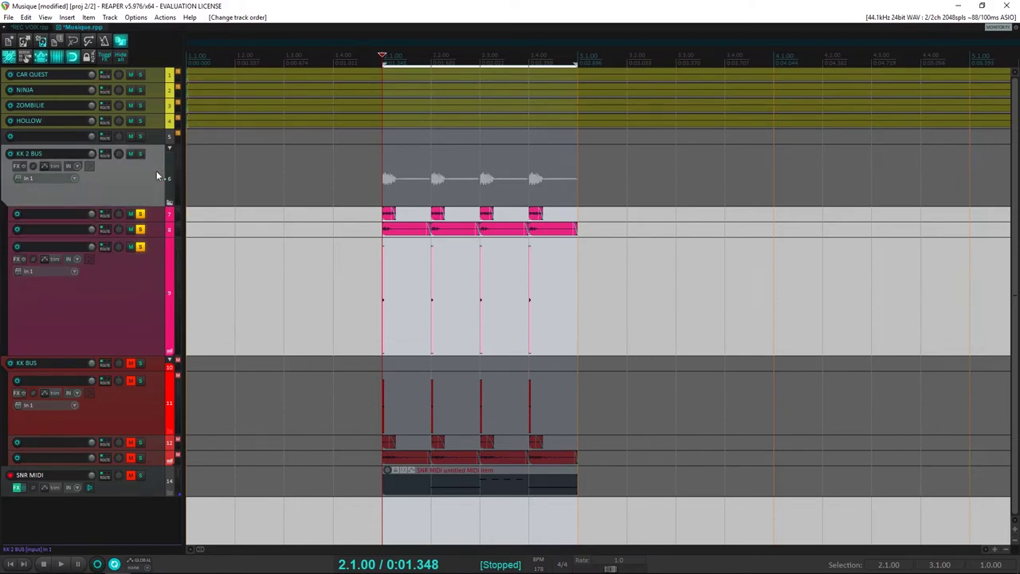
Color the KK 2 BUS track dark pink (red 179, green 13, blue 108) and make it taller than its child tracks
key(shift+c)
drag(427, 190, 443, 170)
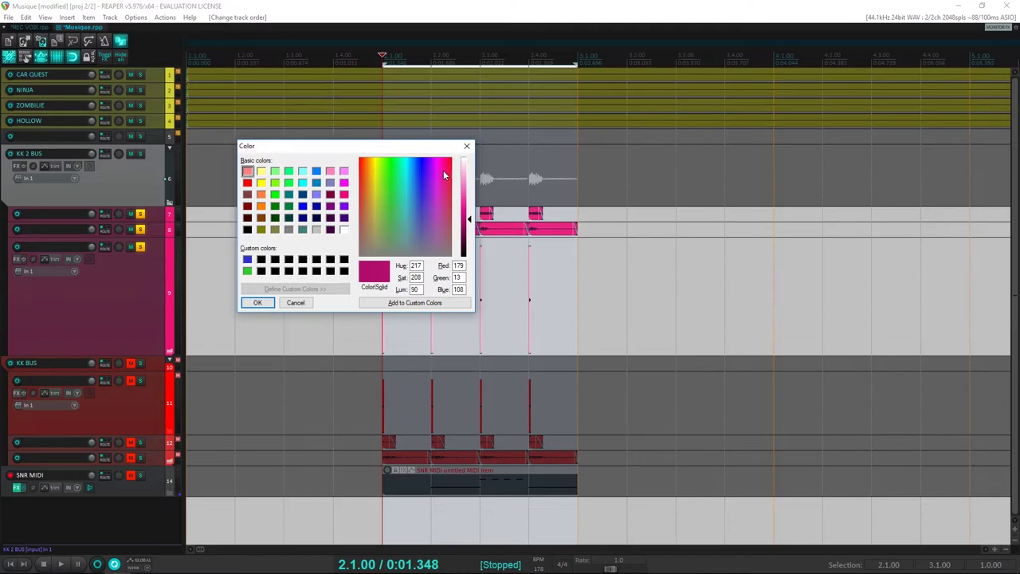
click(257, 303)
scroll(289, 228, up, 3)
scroll(290, 228, down, 5)
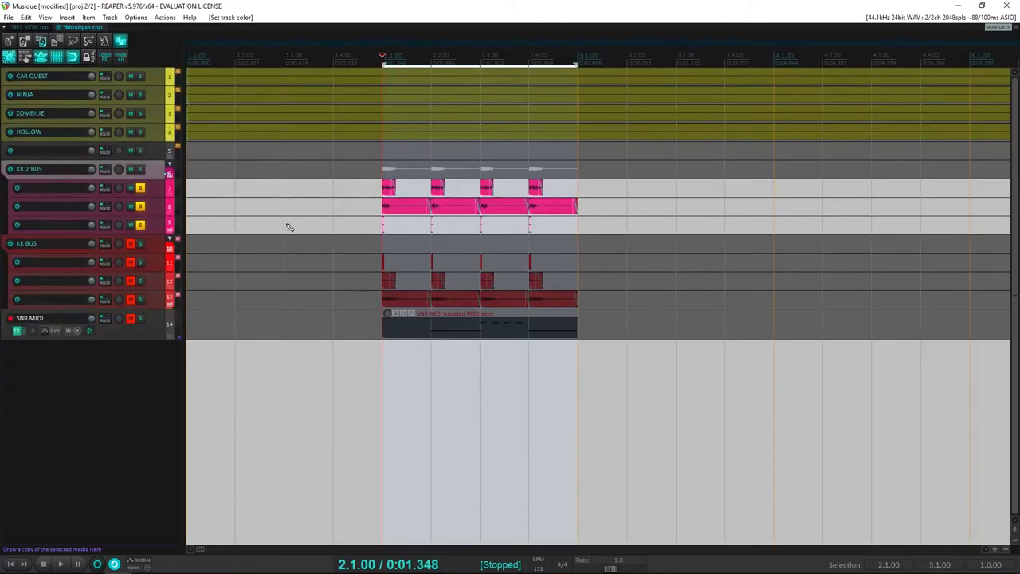
drag(159, 144, 163, 226)
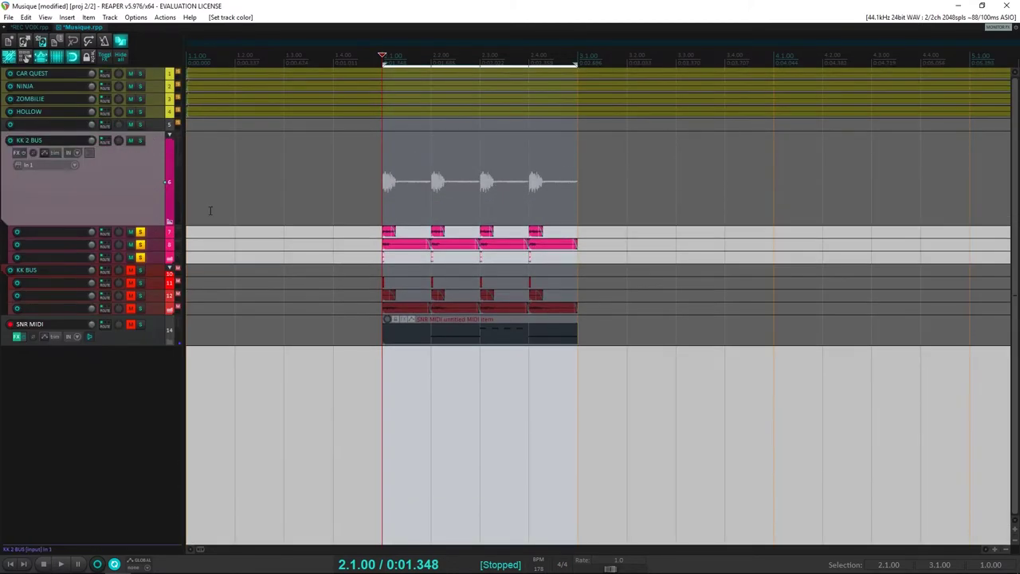
Play the loop through KK 2 BUS and save the project
key(space)
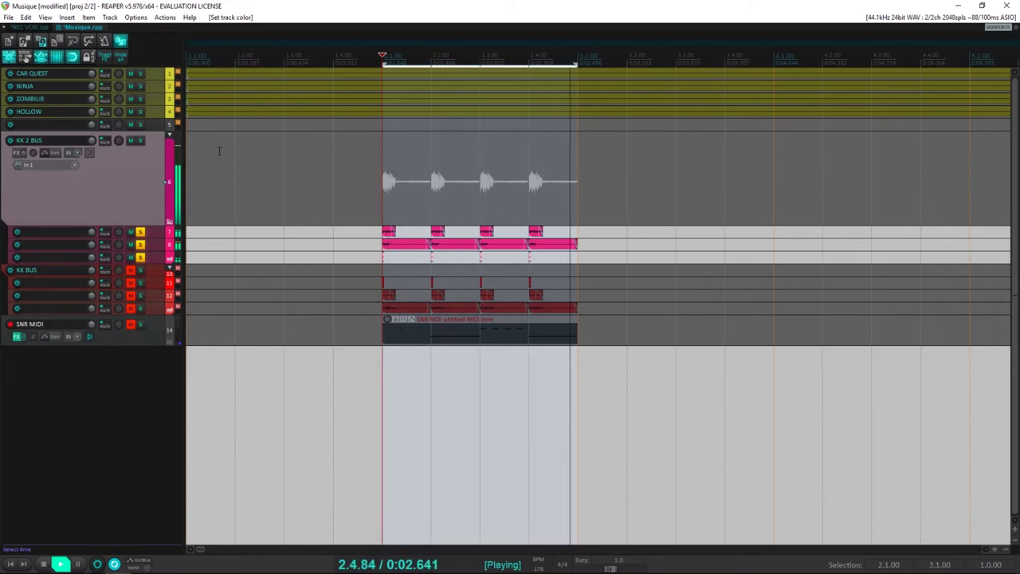
key(space)
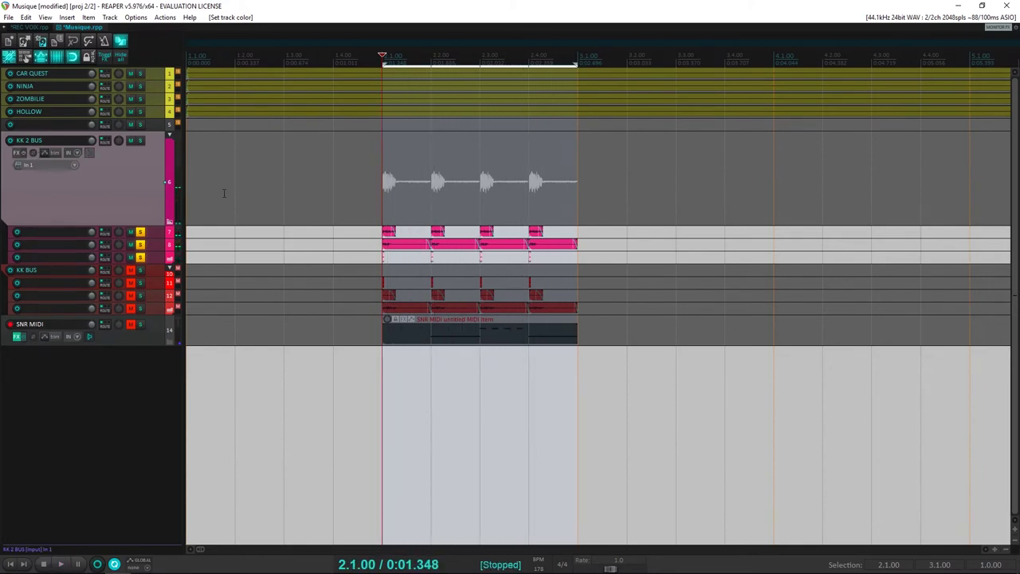
key(ctrl+s)
Add the SoundToys Decapitator effect to the KK 2 BUS track
click(16, 153)
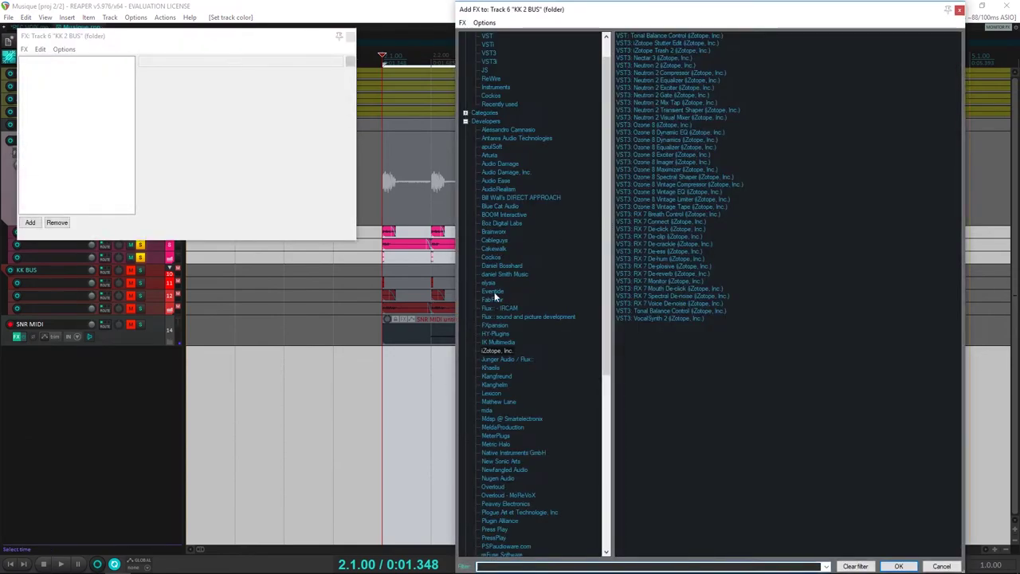
scroll(495, 296, down, 10)
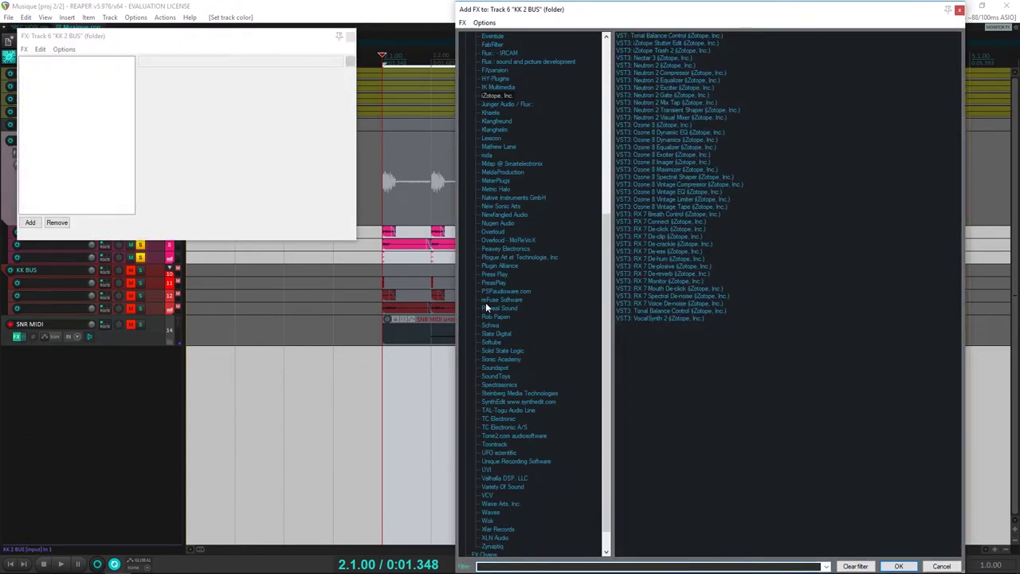
scroll(485, 306, down, 1)
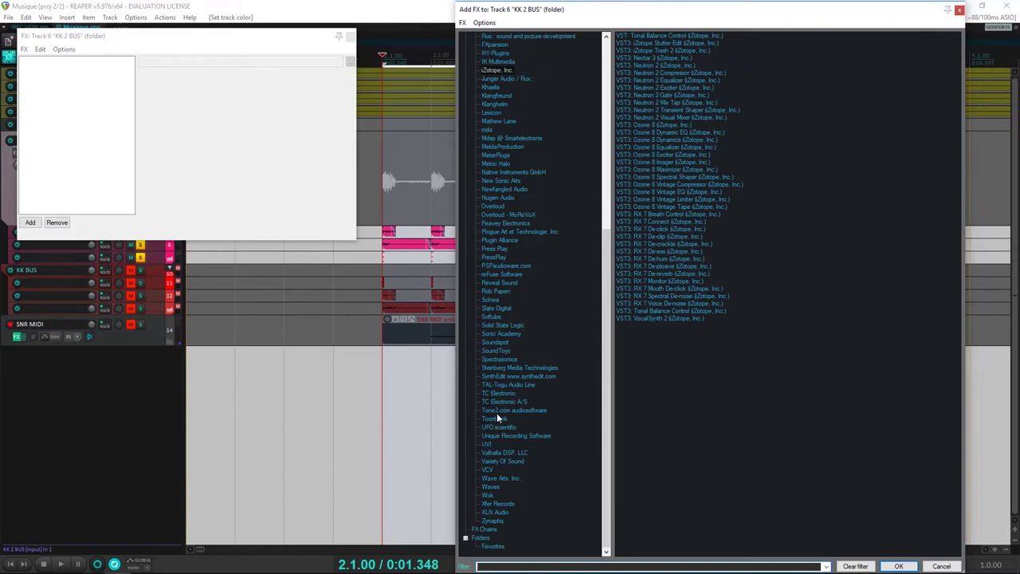
scroll(497, 413, up, 4)
click(501, 444)
scroll(504, 434, down, 4)
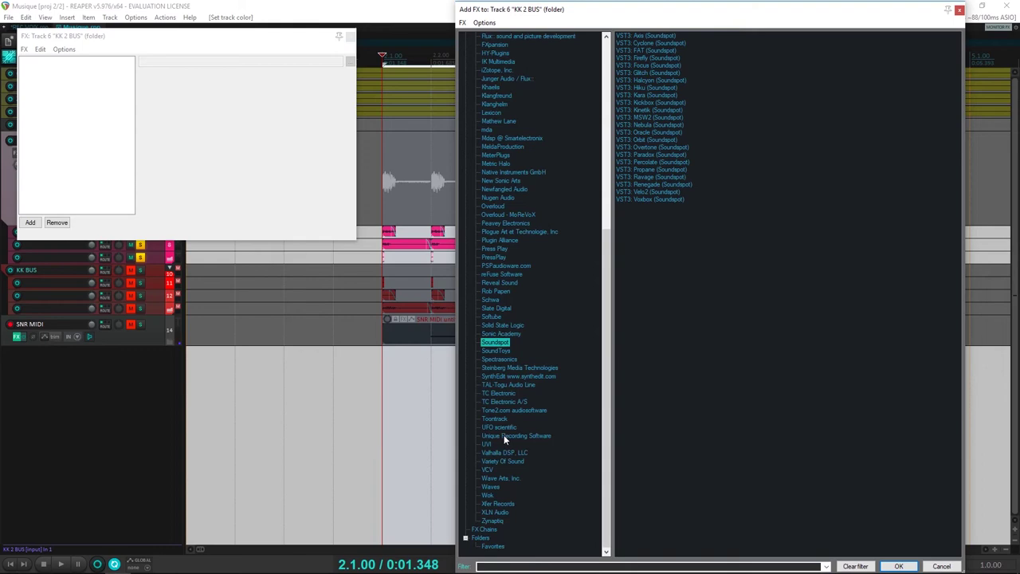
click(495, 351)
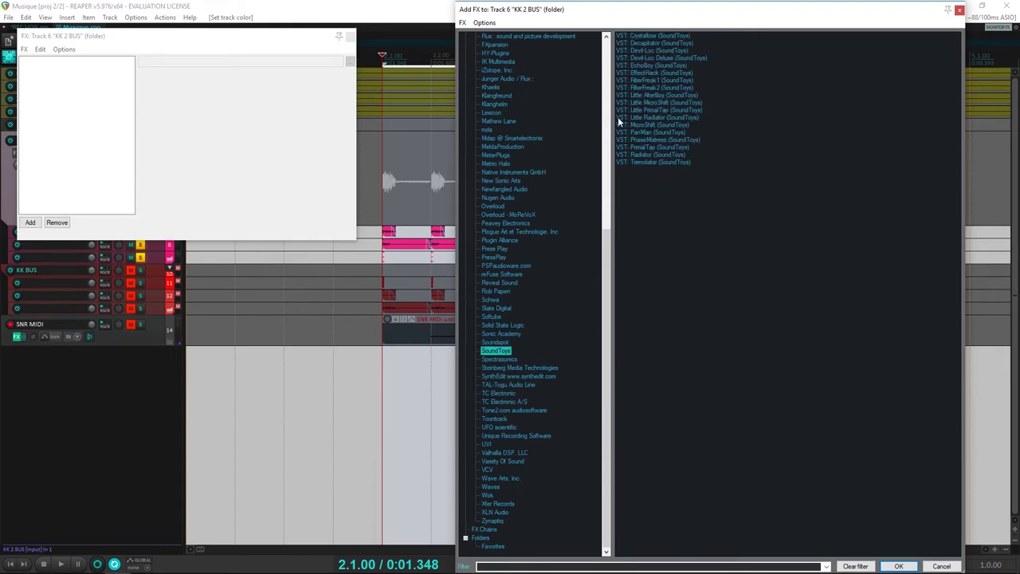
click(649, 43)
click(898, 566)
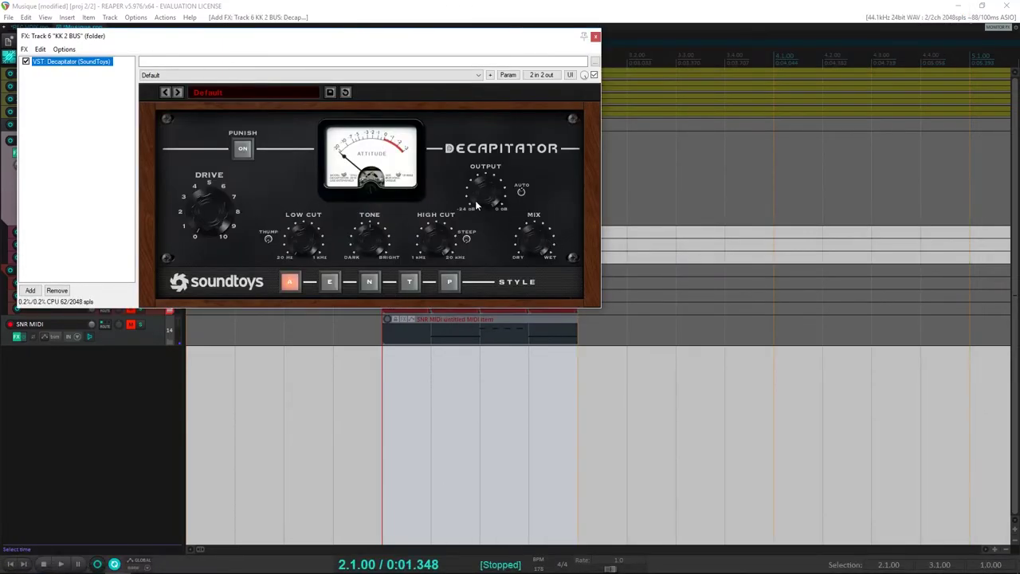
Play the loop and compare Decapitator with Punish on and off, and with the effect bypassed and active
click(463, 342)
key(space)
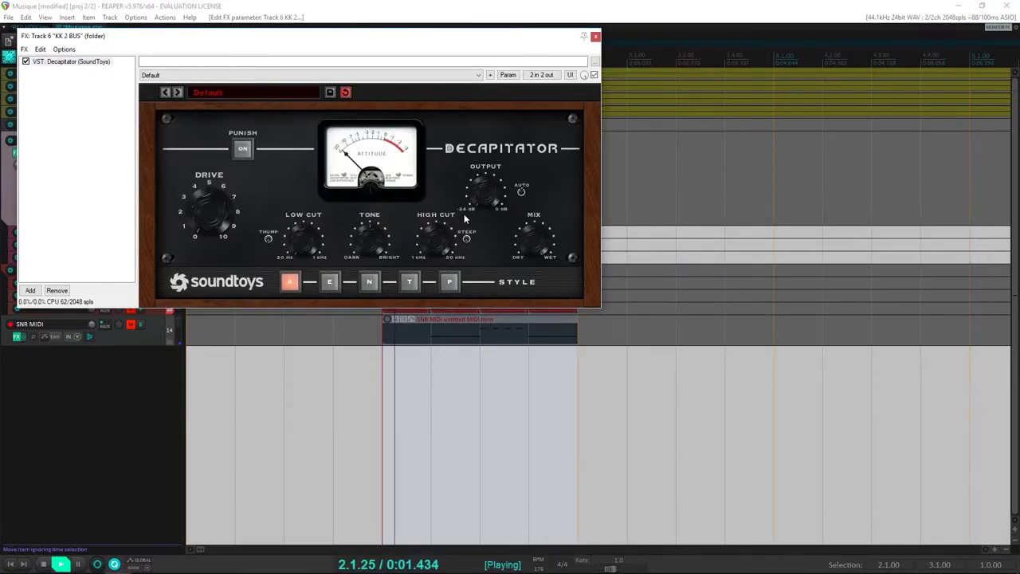
click(243, 148)
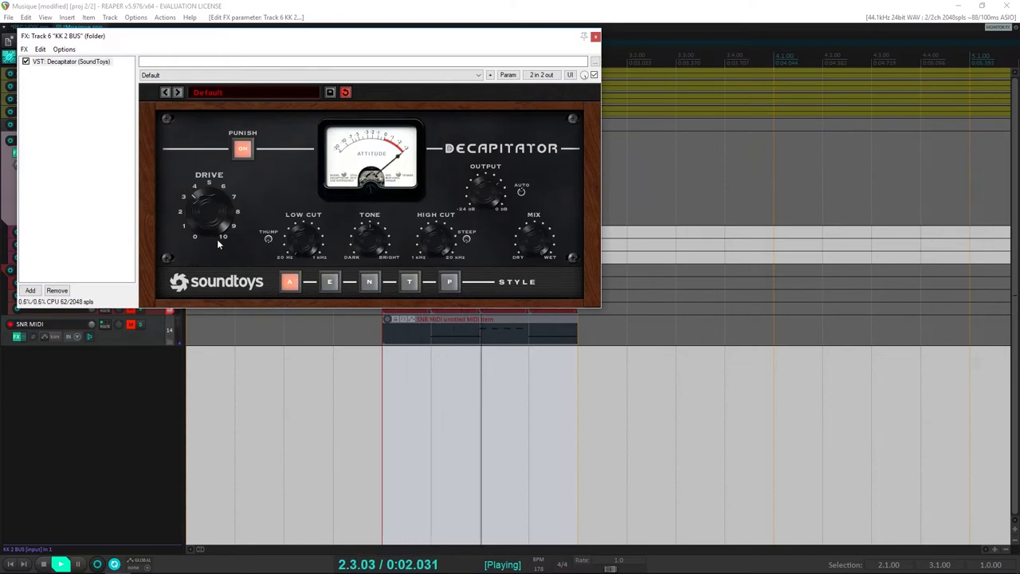
click(242, 150)
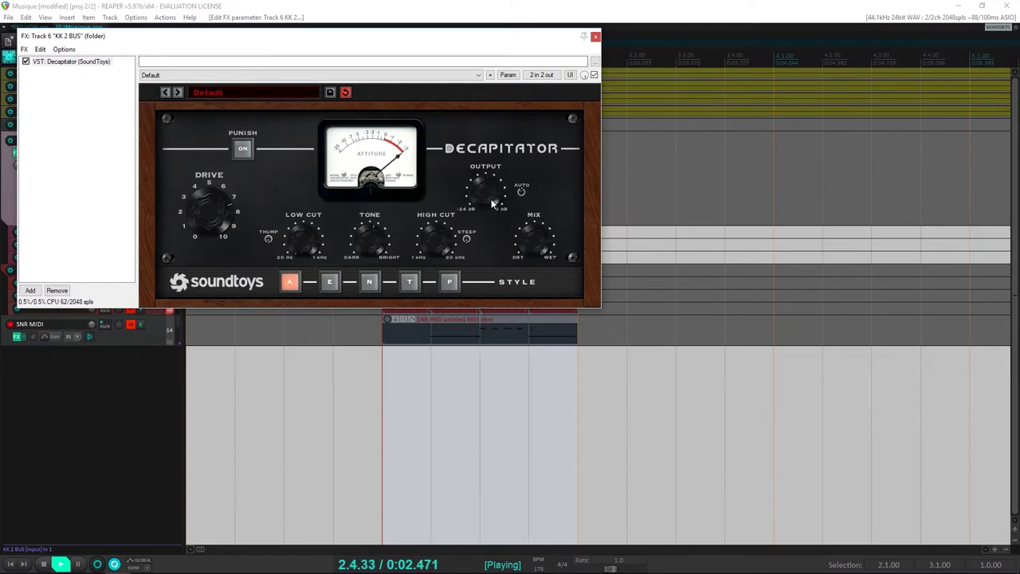
click(594, 74)
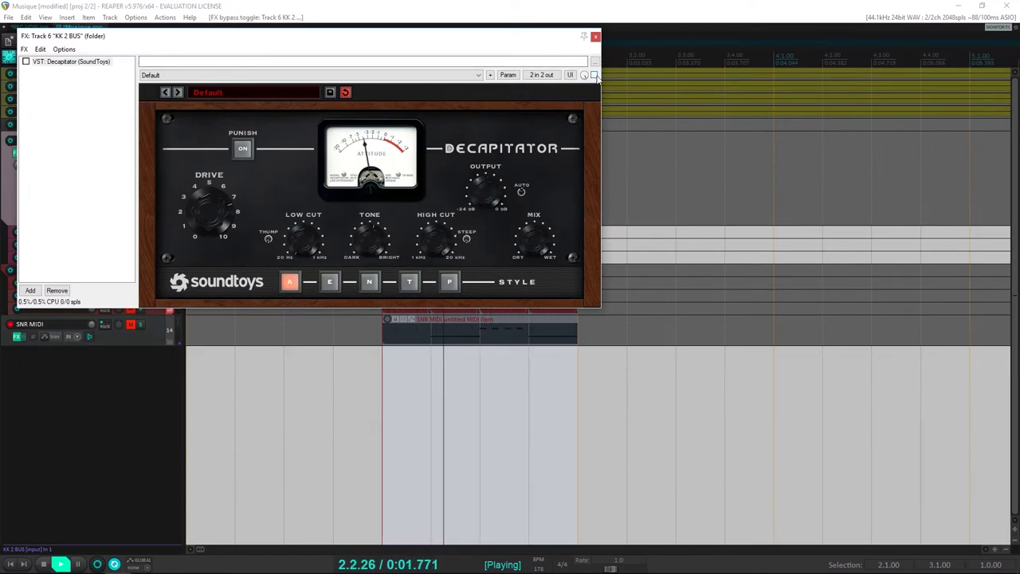
click(593, 74)
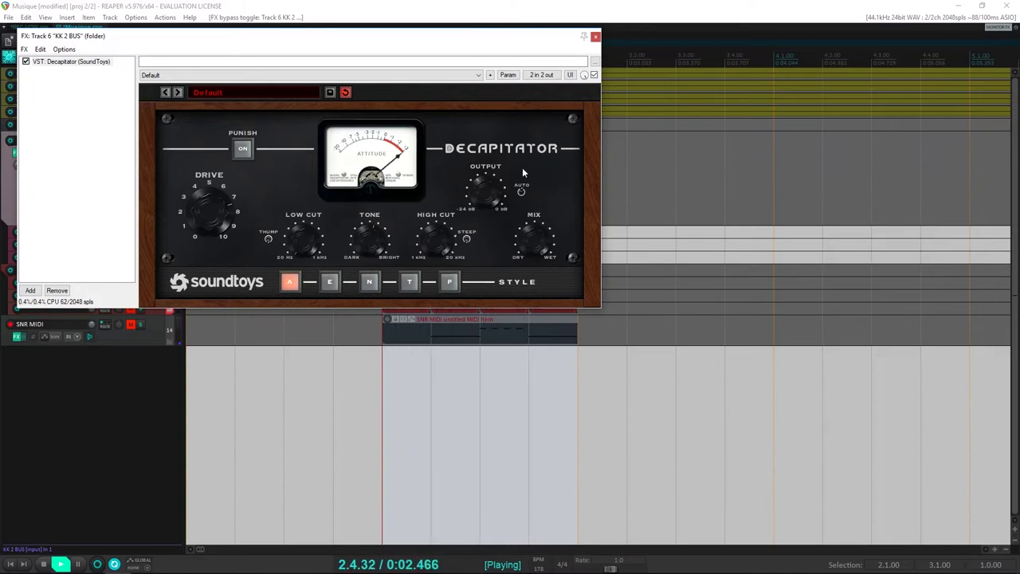
Adjust Decapitator's Drive slightly while the loop plays and try Punish on and off at that setting
drag(211, 216, 206, 229)
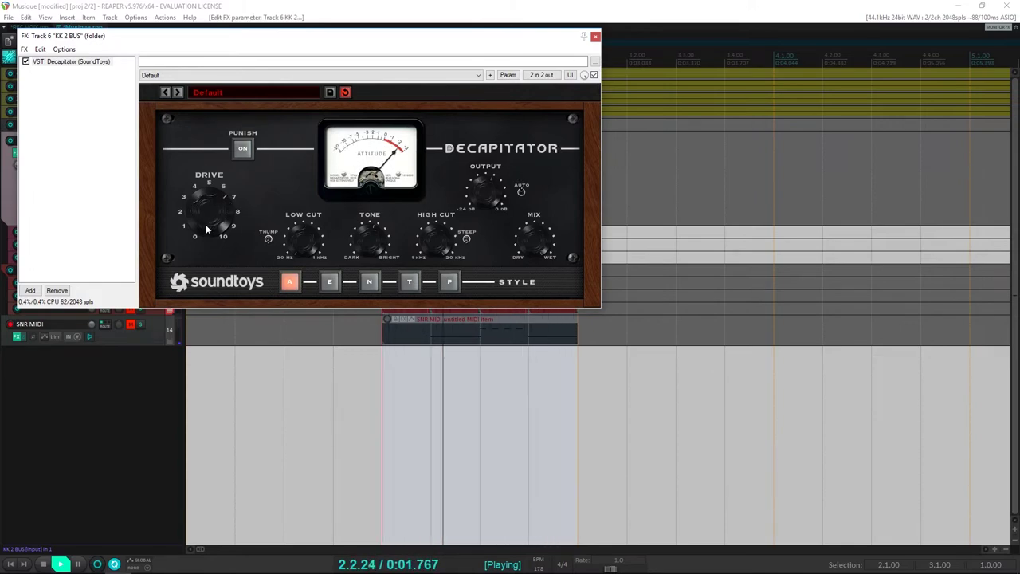
click(243, 148)
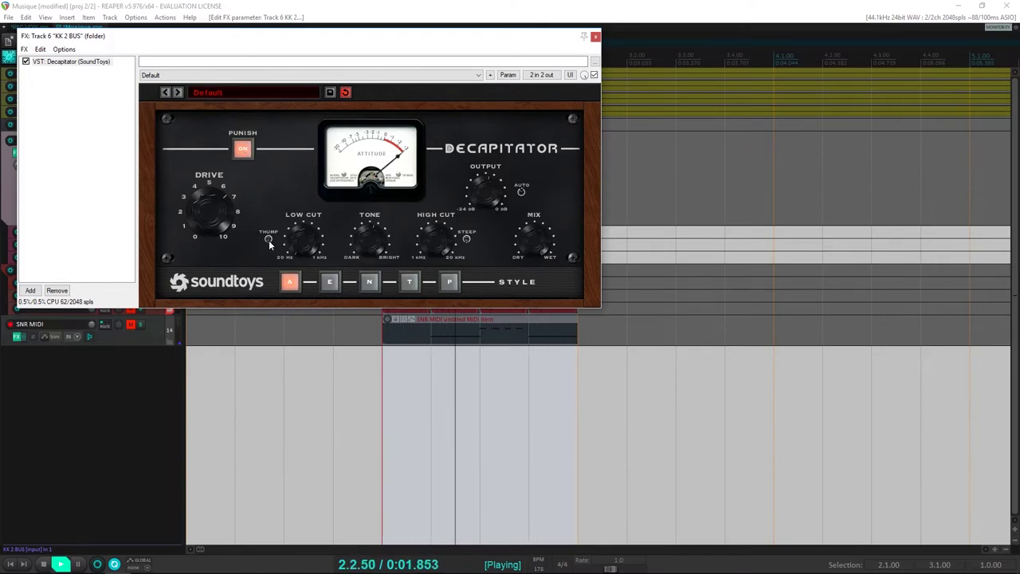
click(243, 150)
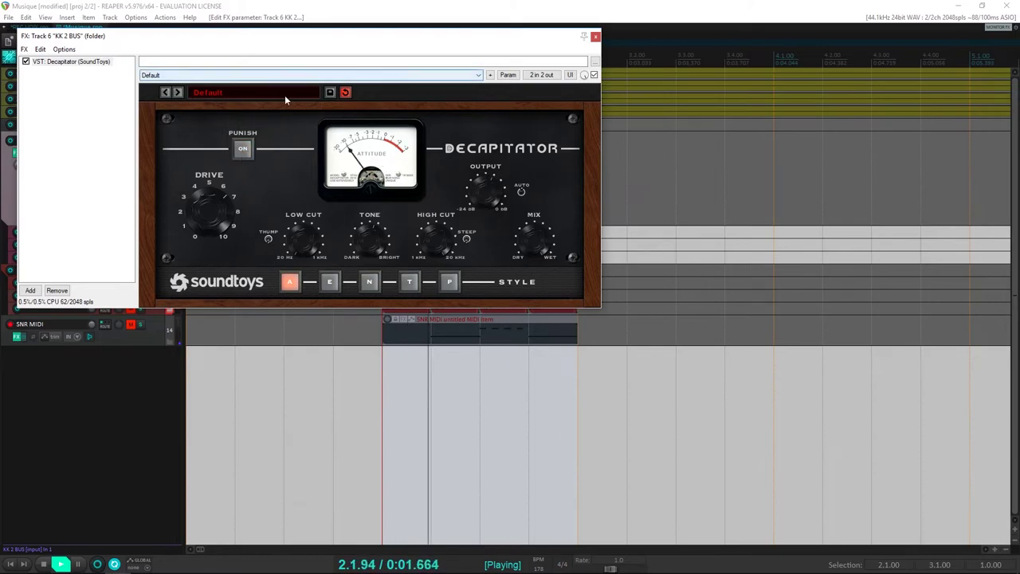
Move the Decapitator window clear of the track list and turn its Punish mode on during playback
key(space)
drag(254, 36, 554, 193)
key(space)
click(543, 308)
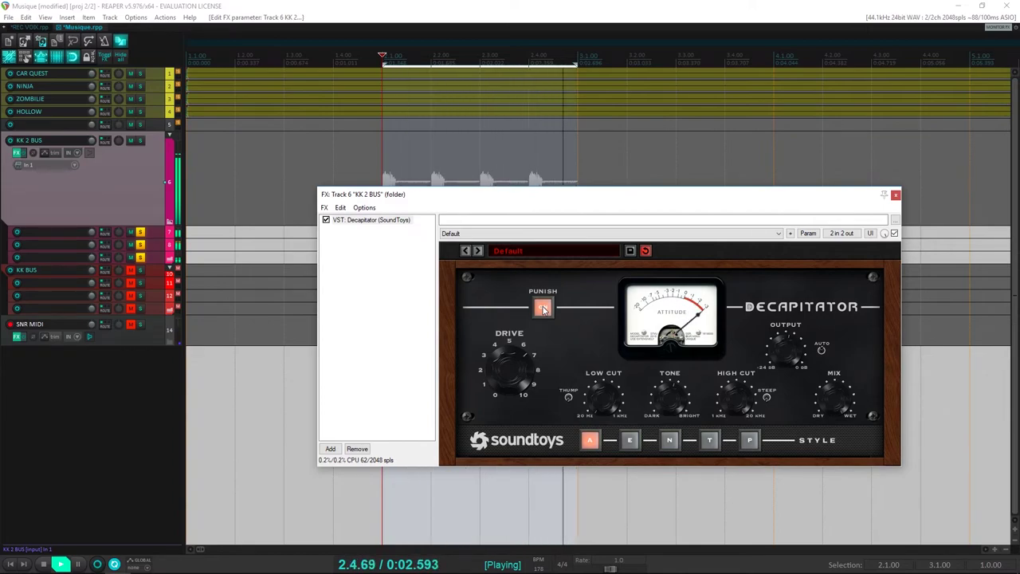
click(544, 308)
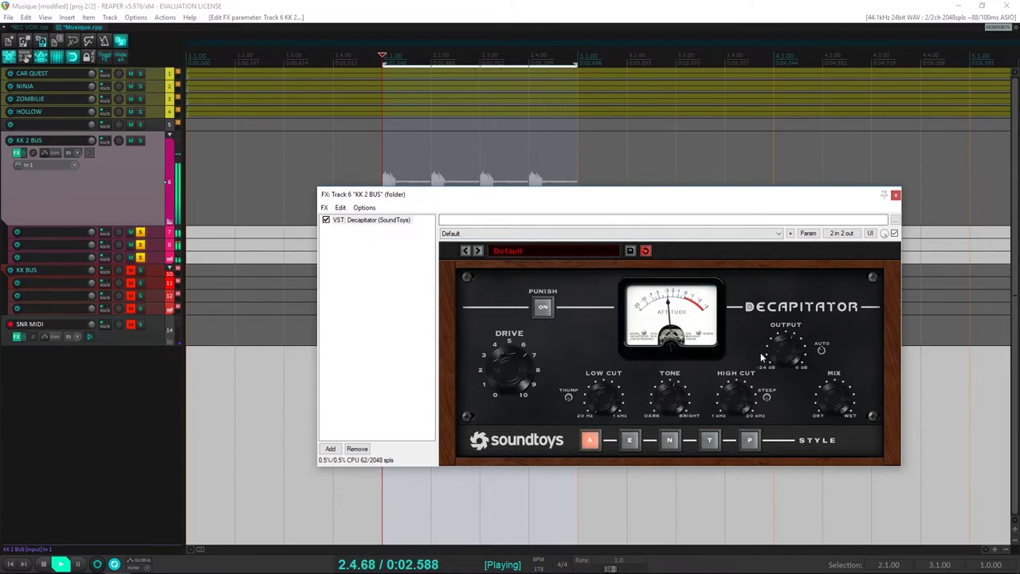
click(543, 308)
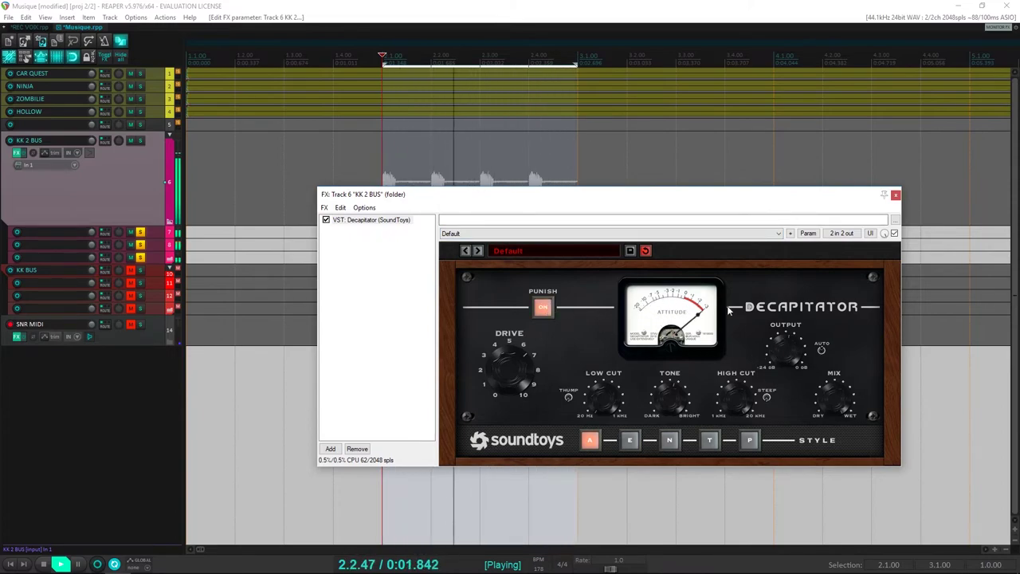
Nudge Decapitator's Output level and compare the loop with the effect bypassed and active, leaving it active
click(894, 234)
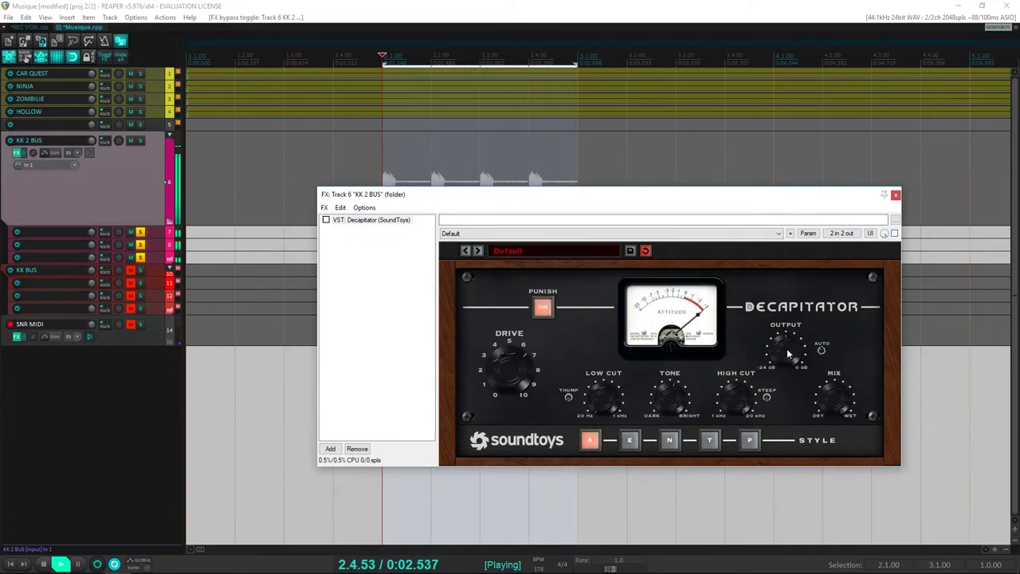
click(894, 234)
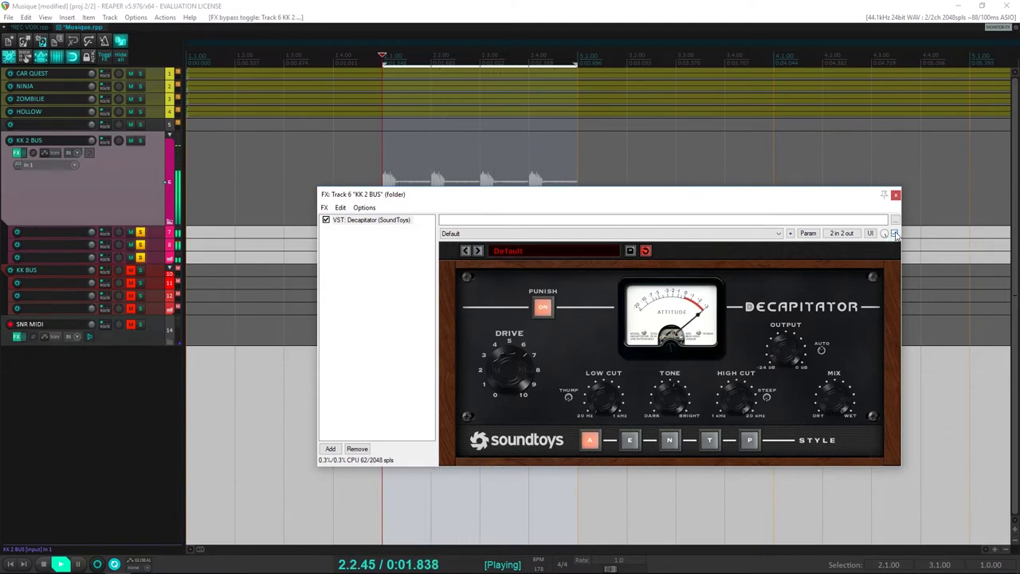
drag(782, 346, 783, 339)
click(895, 234)
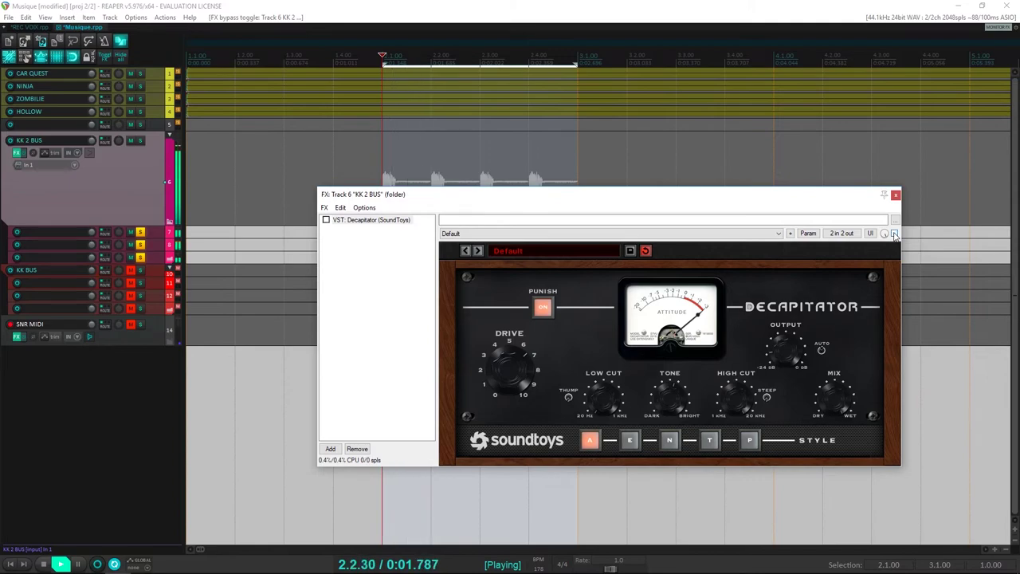
click(894, 235)
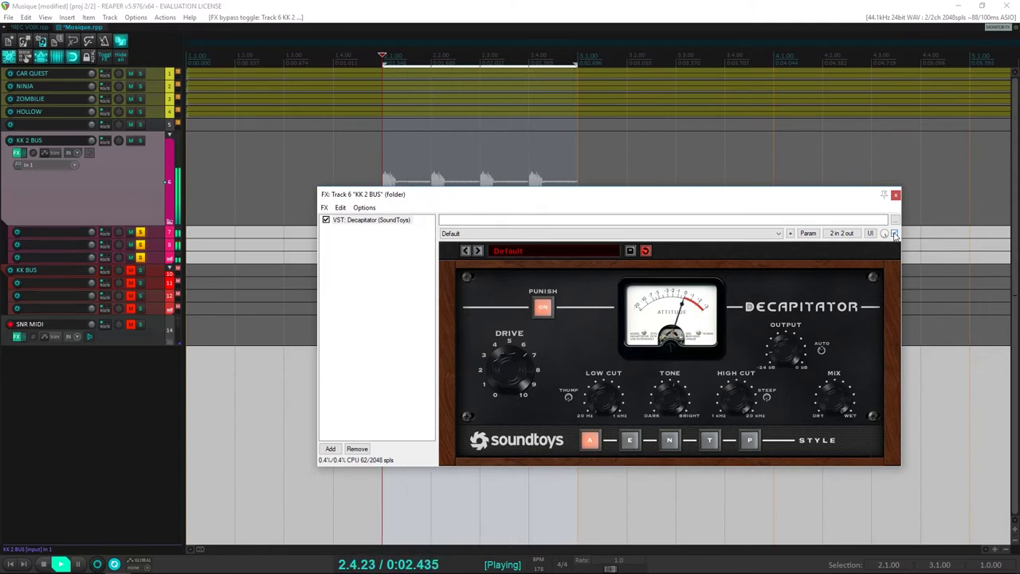
click(894, 234)
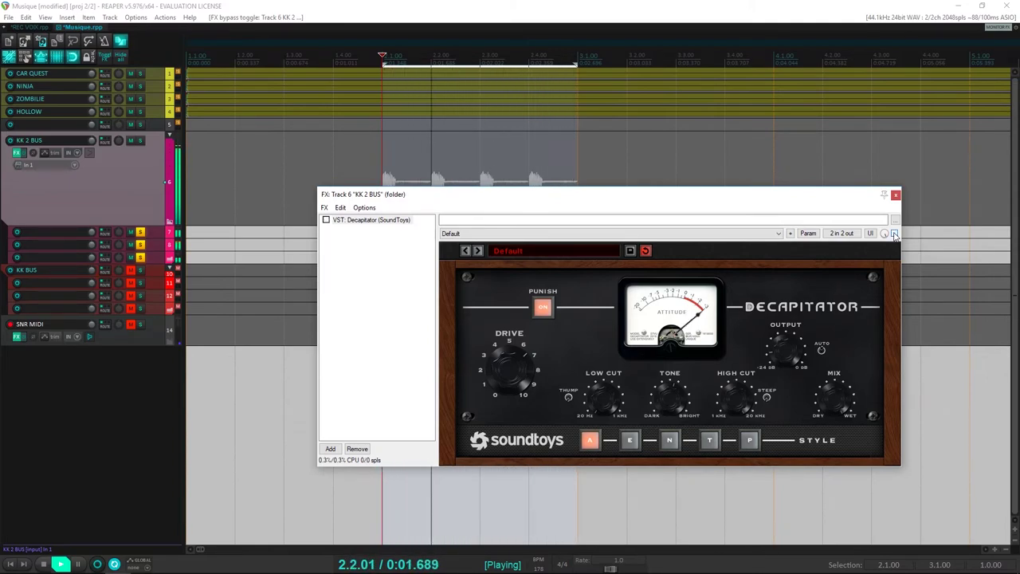
key(space)
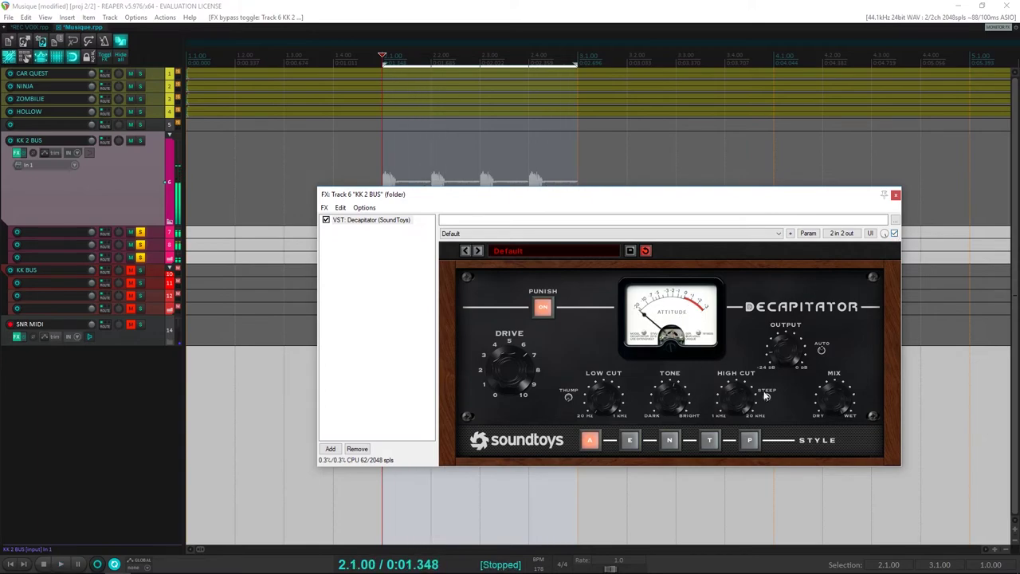
Audition Decapitator's N and E saturation styles on the loop and choose style E
click(630, 441)
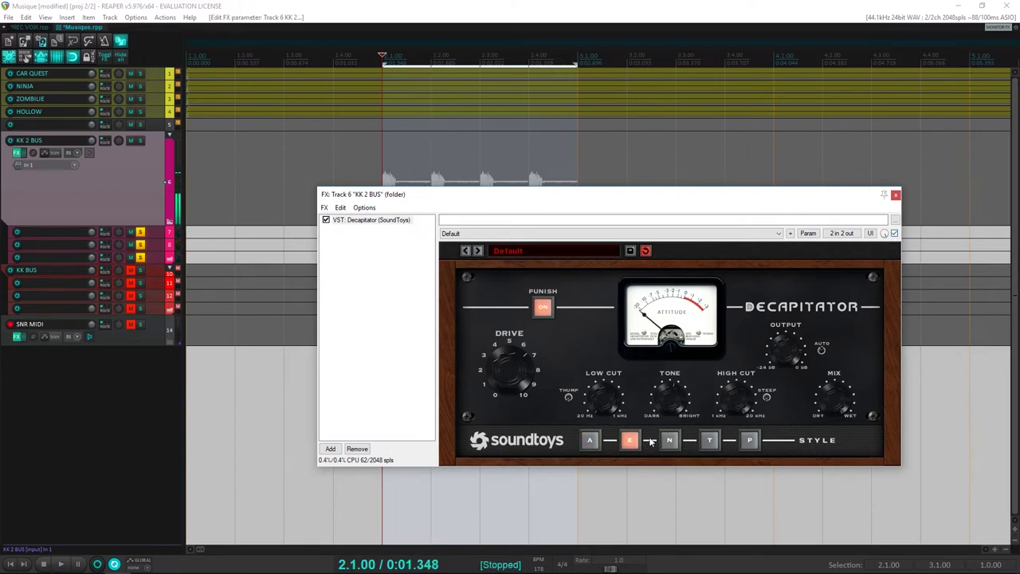
click(664, 441)
key(space)
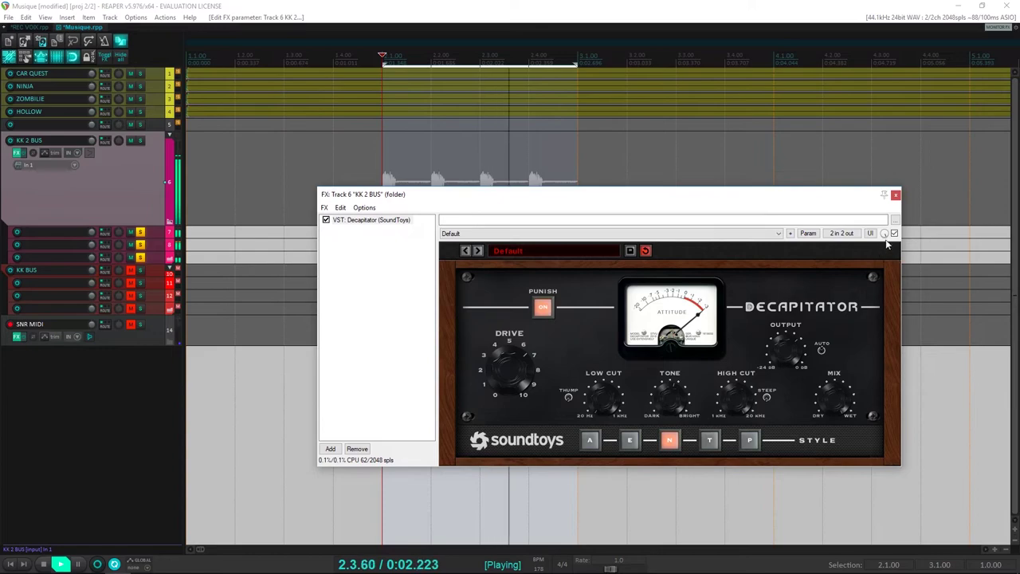
click(629, 442)
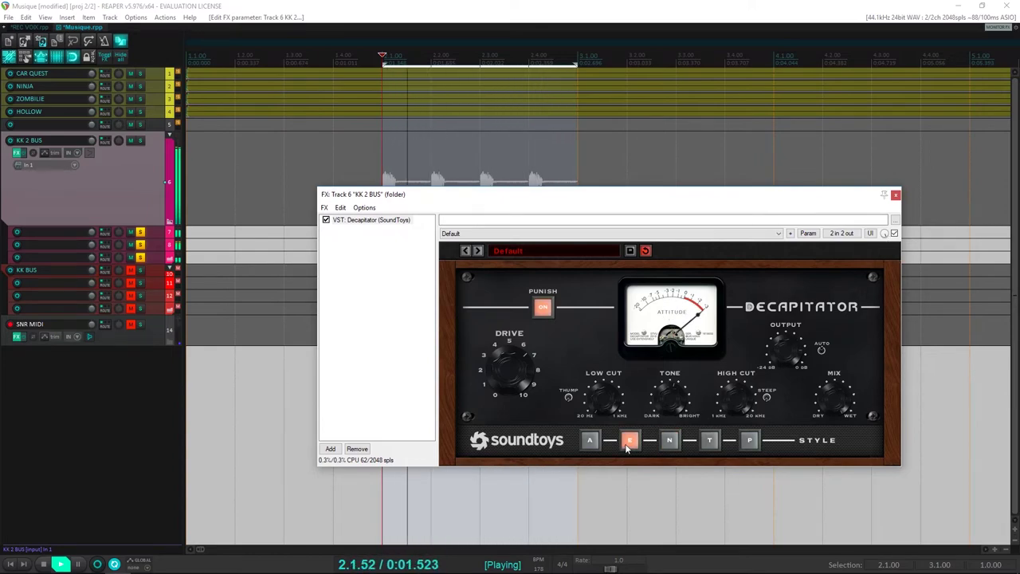
key(space)
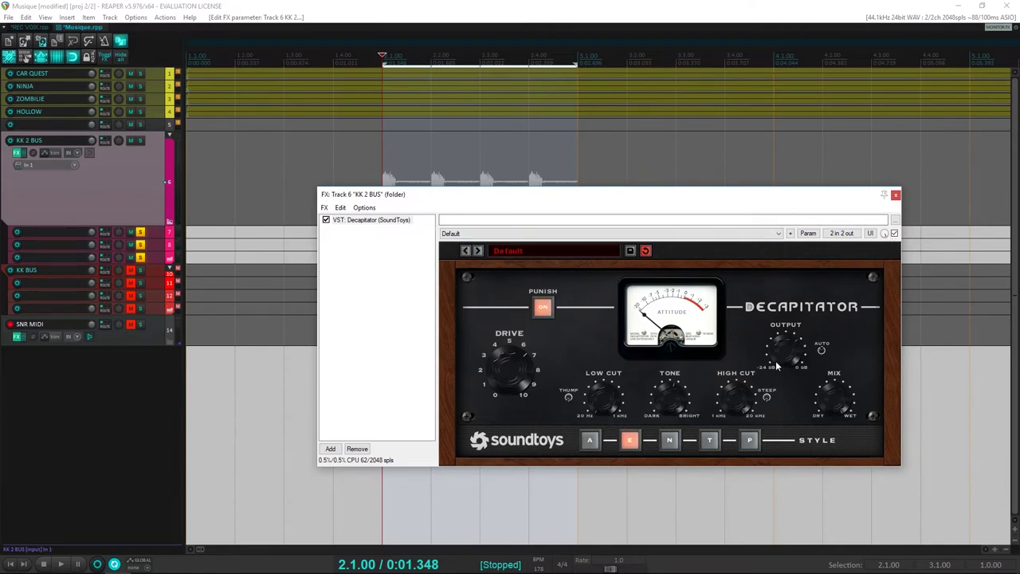
Replay the loop in style E, comparing the bypassed effect and Punish off against Punish on
key(space)
click(894, 233)
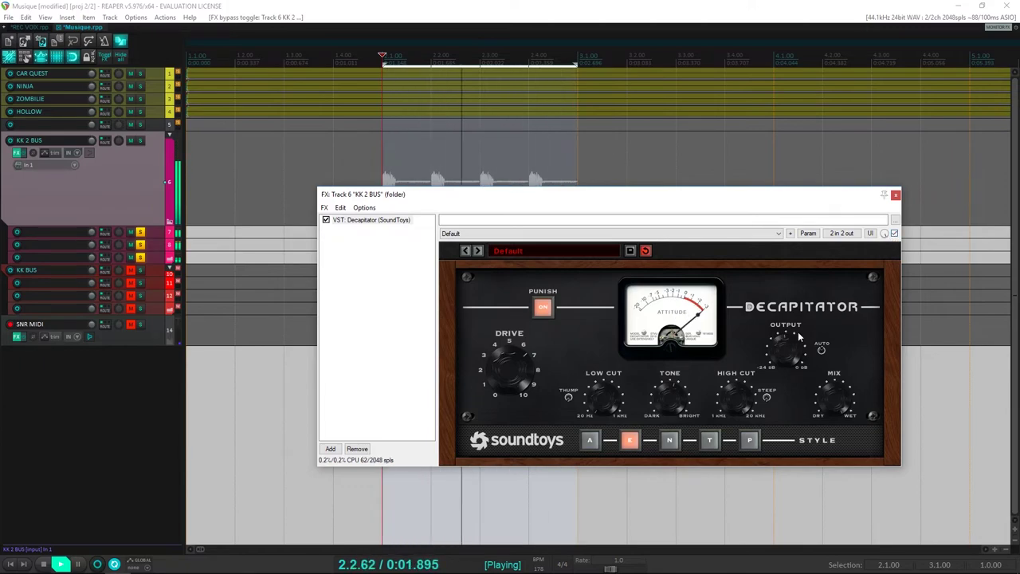
click(543, 309)
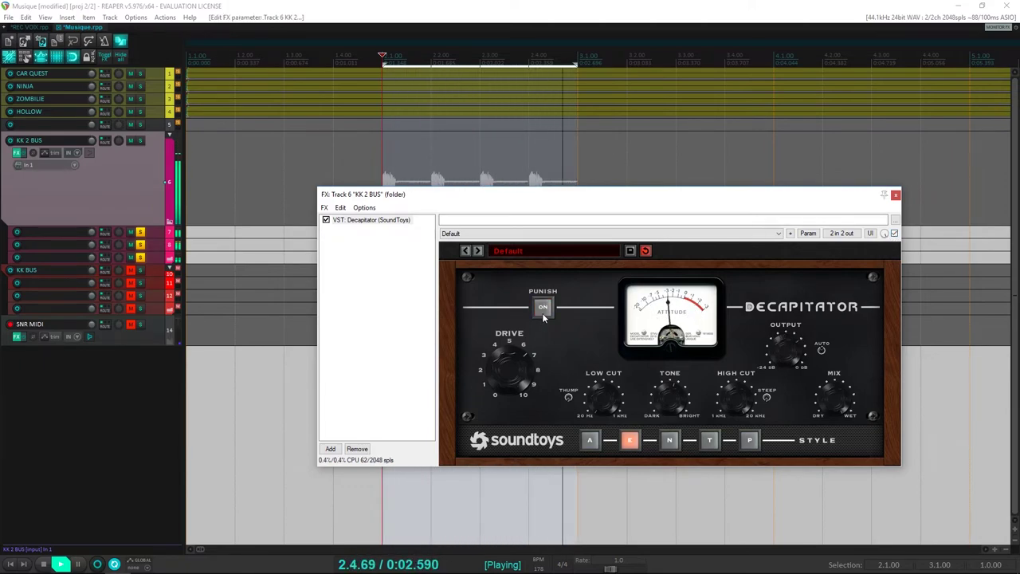
click(542, 312)
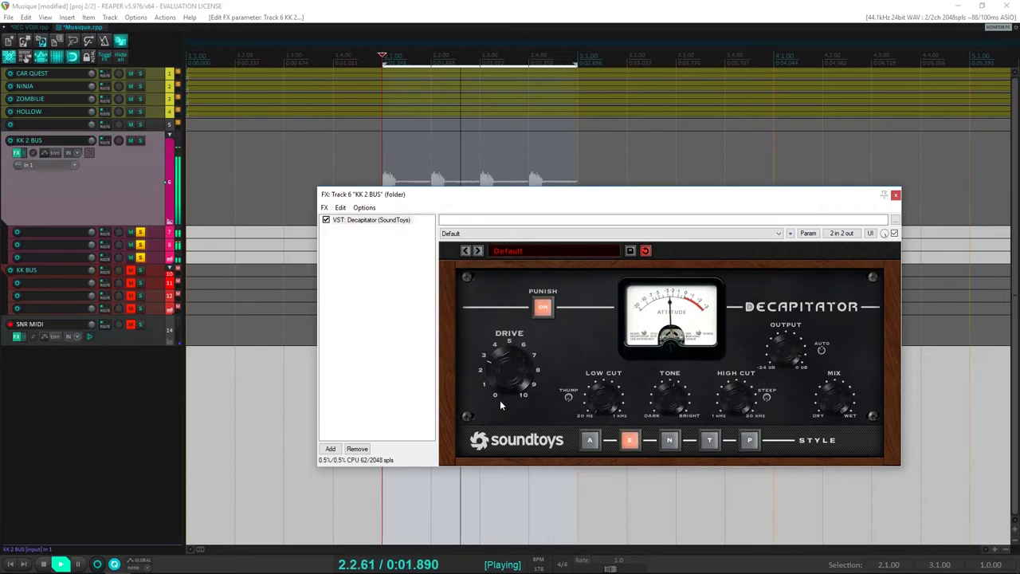
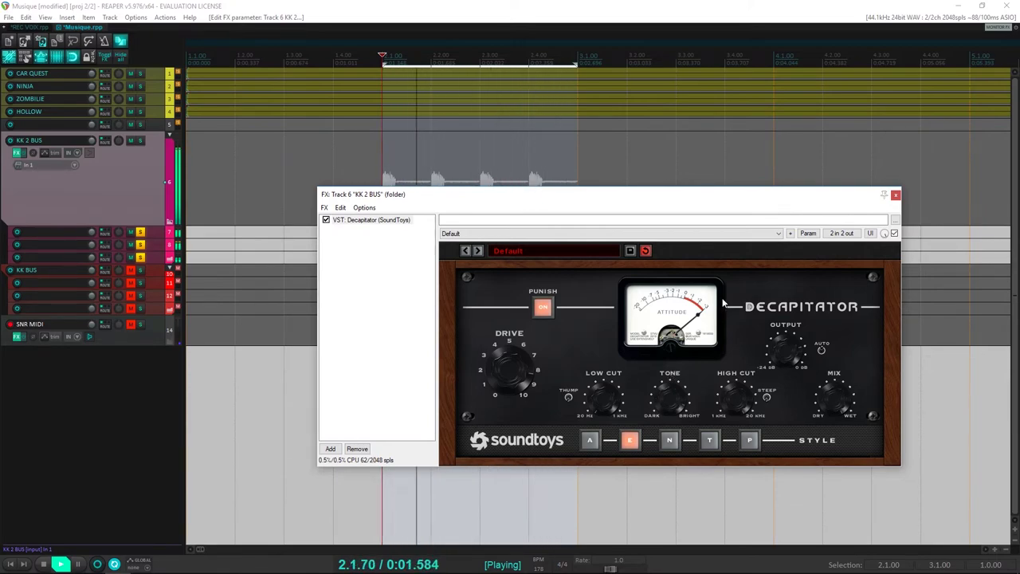
key(space)
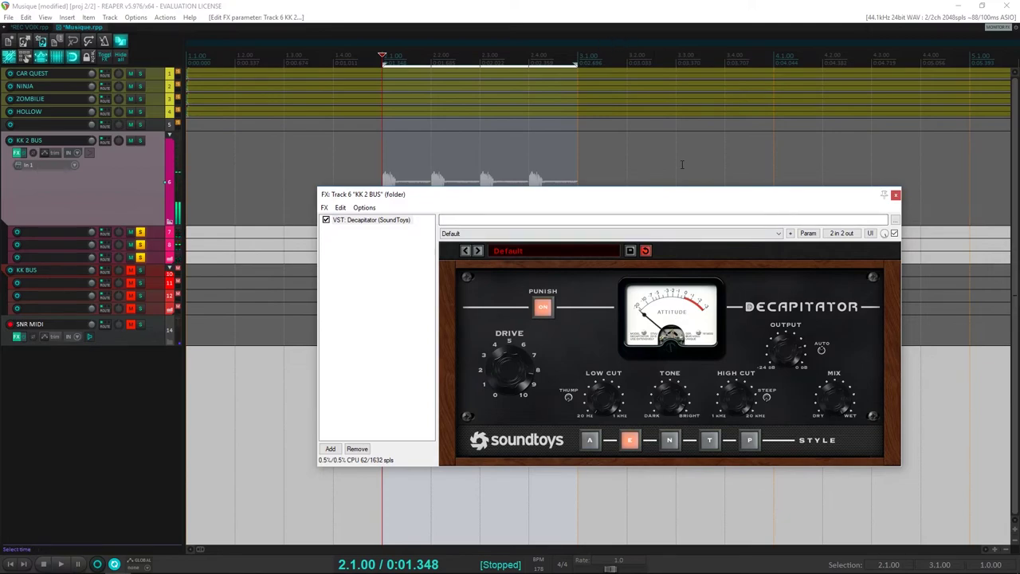
Move the Decapitator window down so all tracks are uncovered and select track 9
drag(575, 200, 612, 207)
click(374, 69)
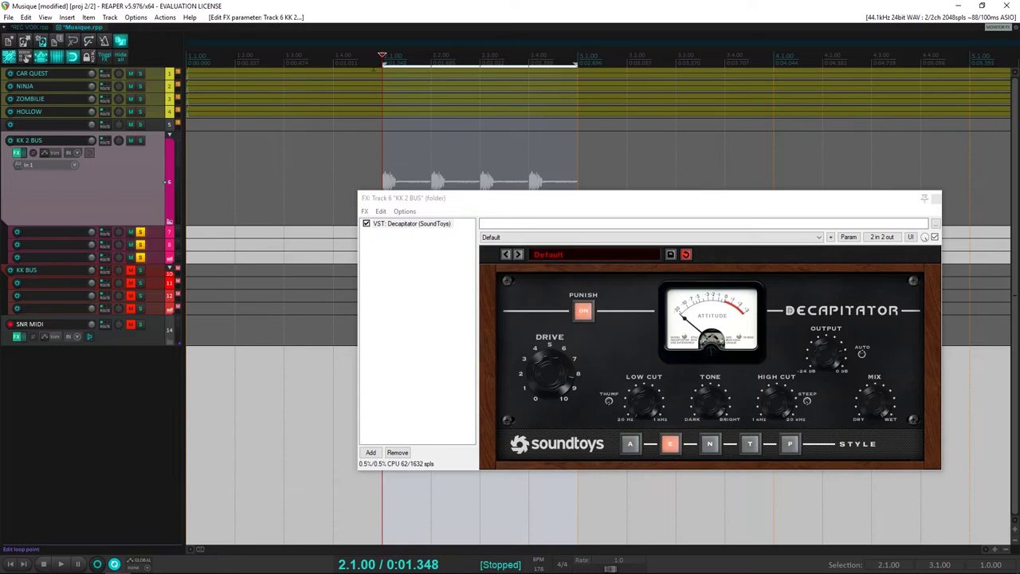
drag(450, 207, 397, 354)
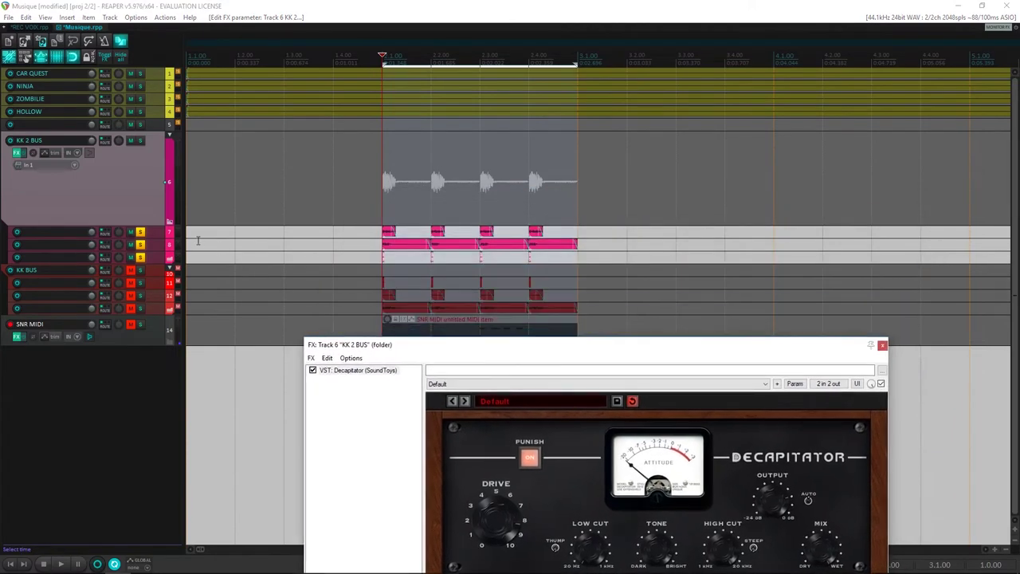
click(152, 257)
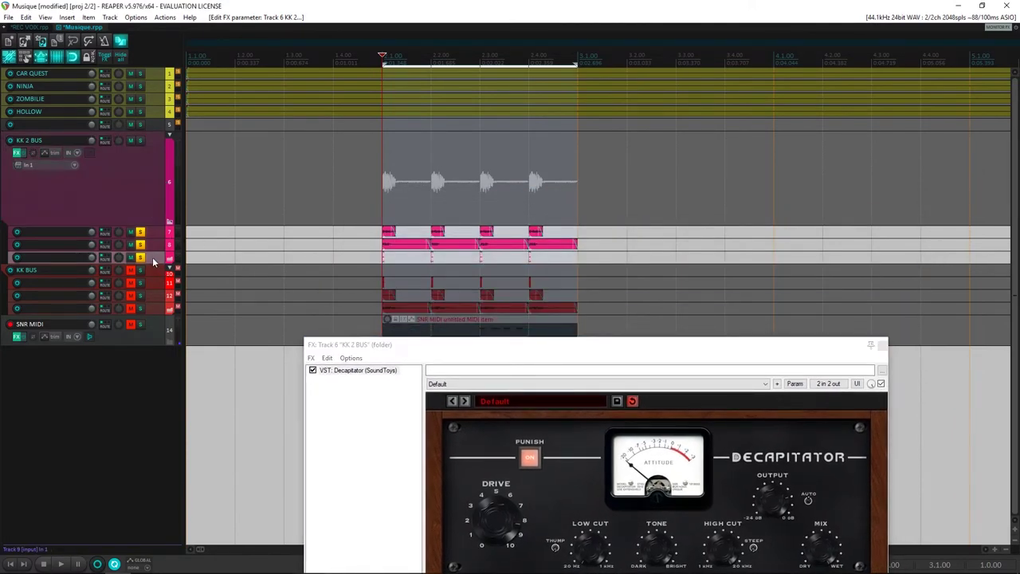
Insert a new track below track 9 and copy Decapitator from KK 2 BUS onto it
click(156, 220)
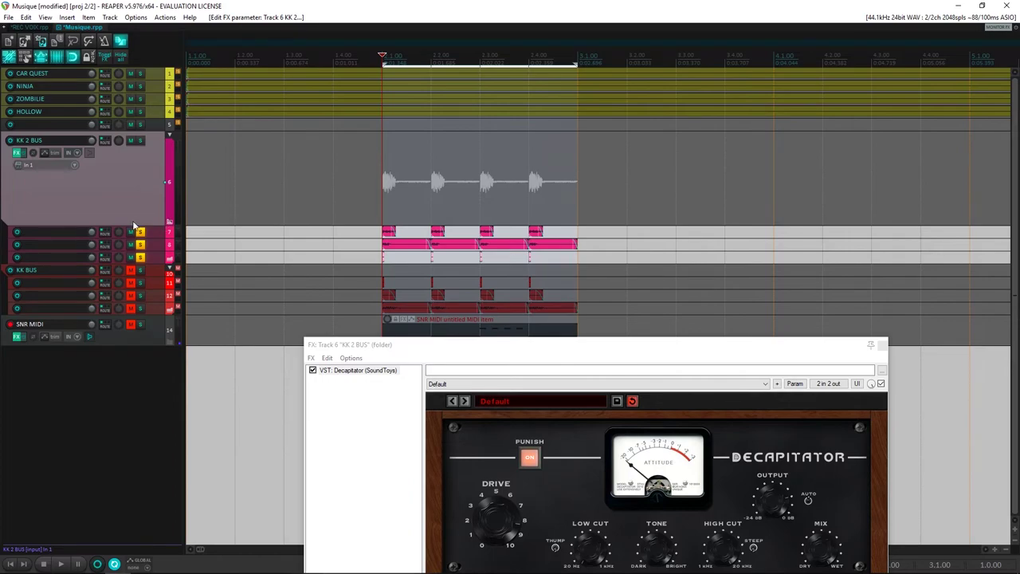
click(151, 263)
key(ctrl+t)
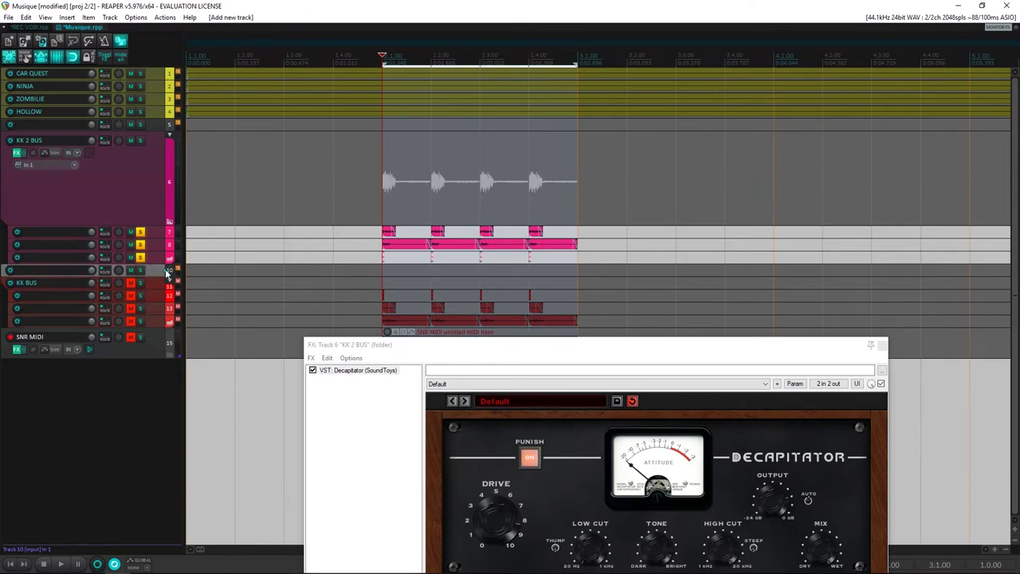
drag(349, 374, 293, 364)
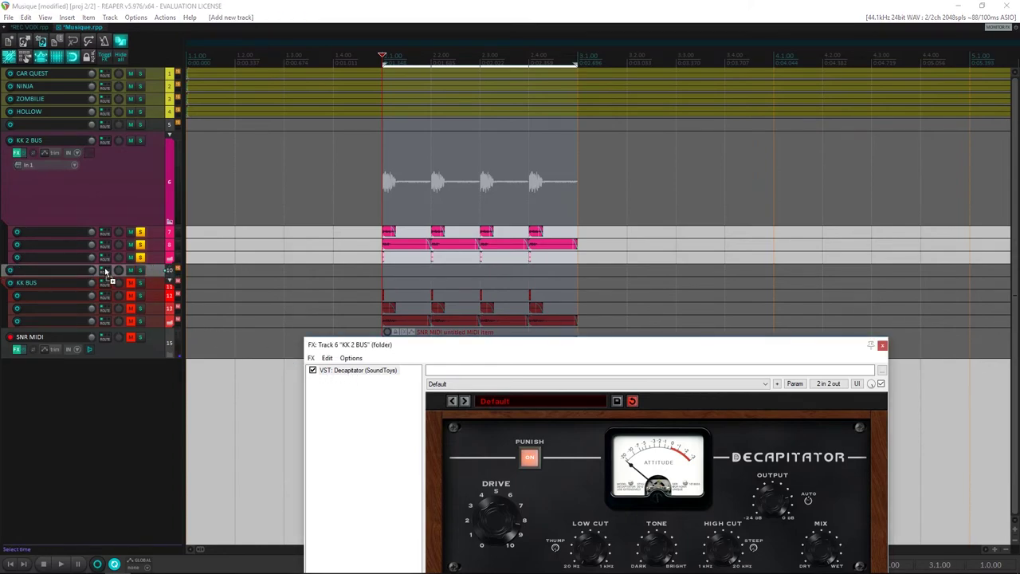
drag(106, 271, 108, 273)
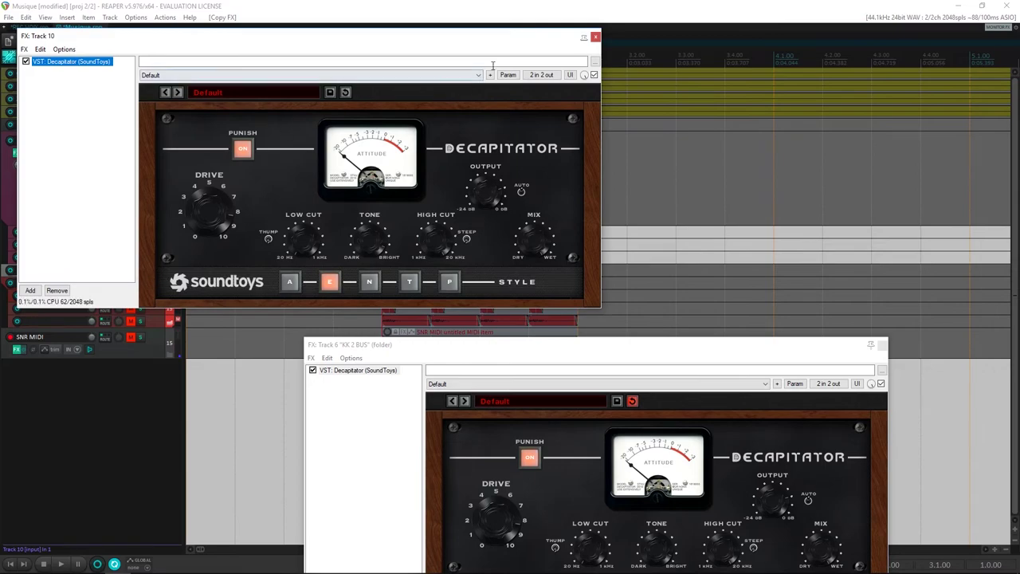
click(596, 37)
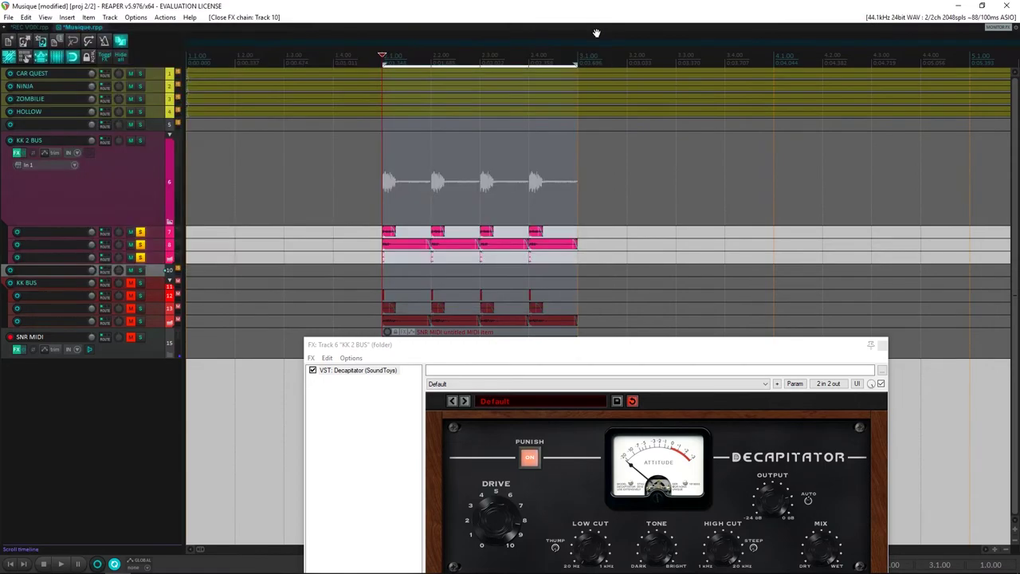
Make track 9 taller and remove Decapitator from the KK 2 BUS effects chain
click(883, 344)
drag(155, 263, 154, 303)
click(16, 153)
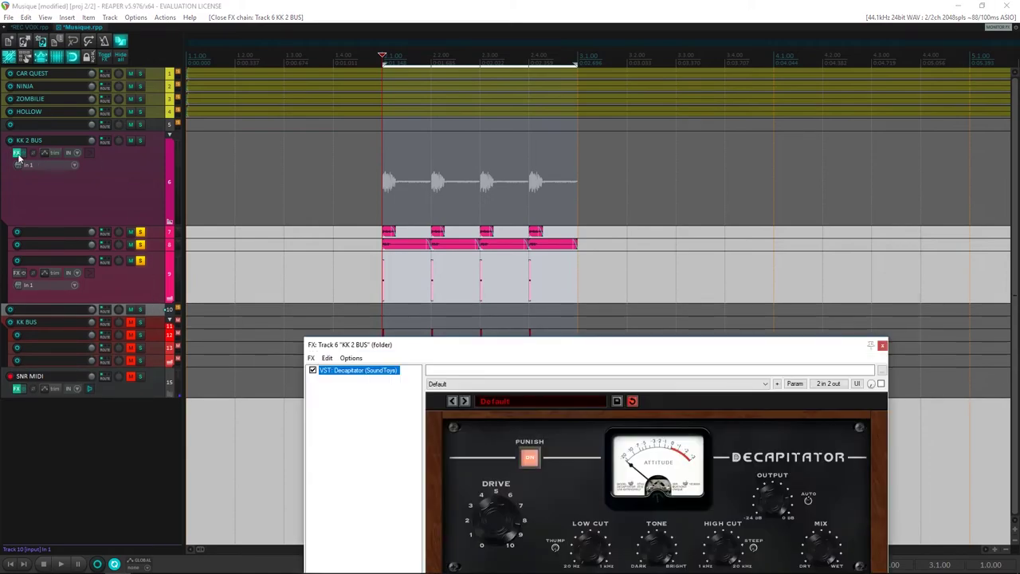
key(Delete)
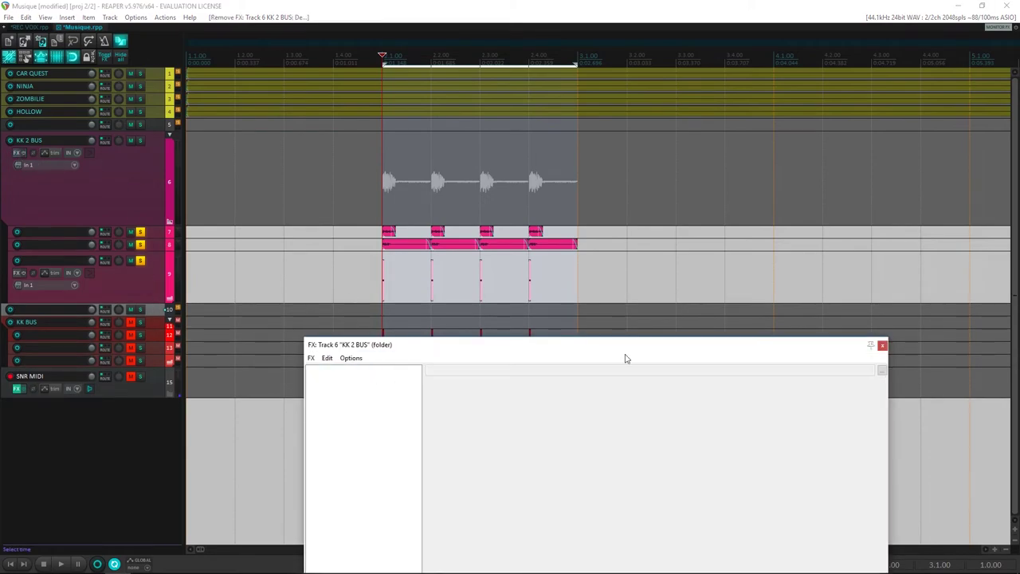
click(882, 345)
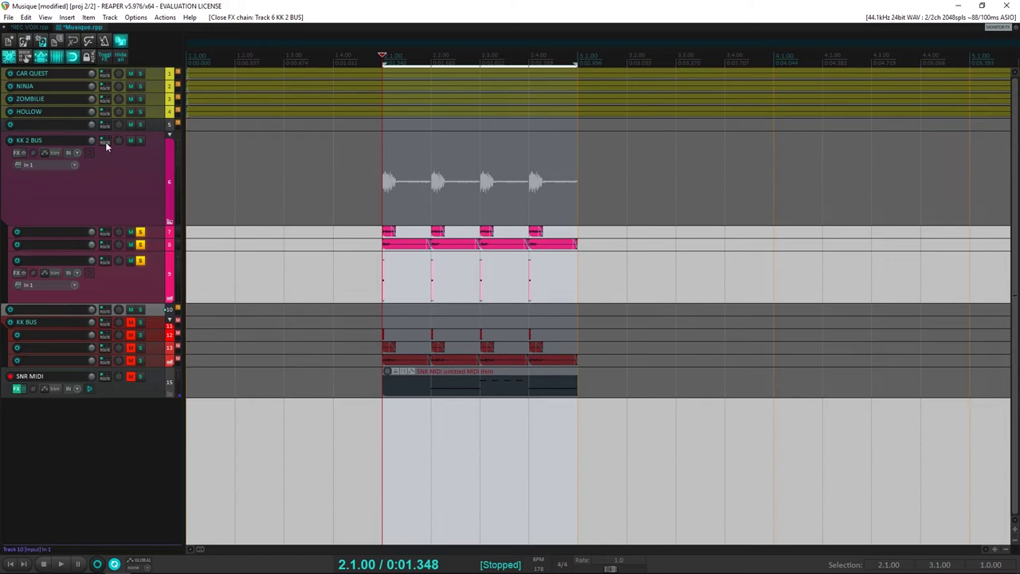
Create a send from KK 2 BUS to track 10, then unsolo tracks 7 to 9 and play with track 10 soloed
drag(106, 142, 112, 309)
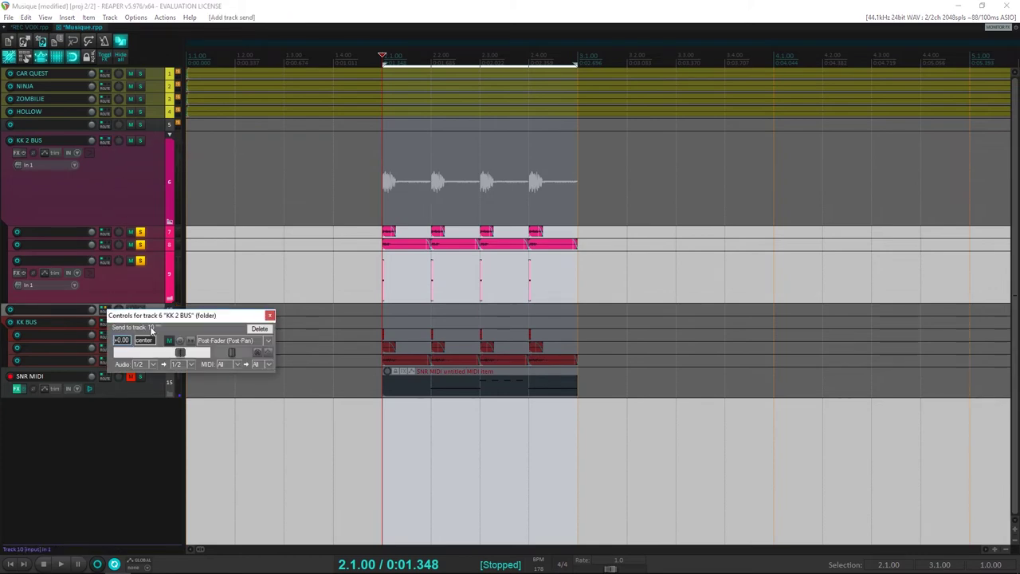
click(267, 316)
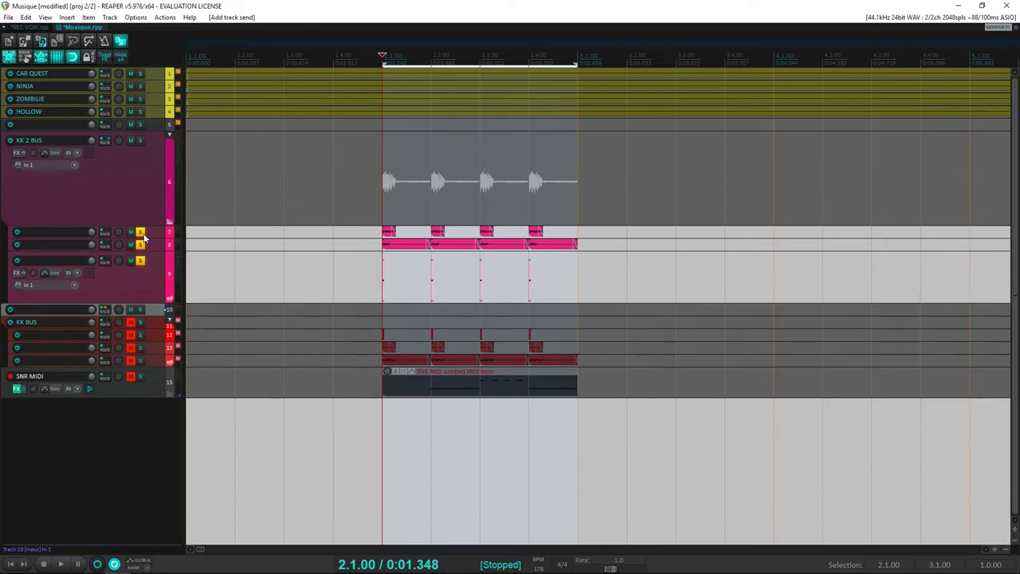
ctrl+click(142, 233)
click(141, 310)
key(space)
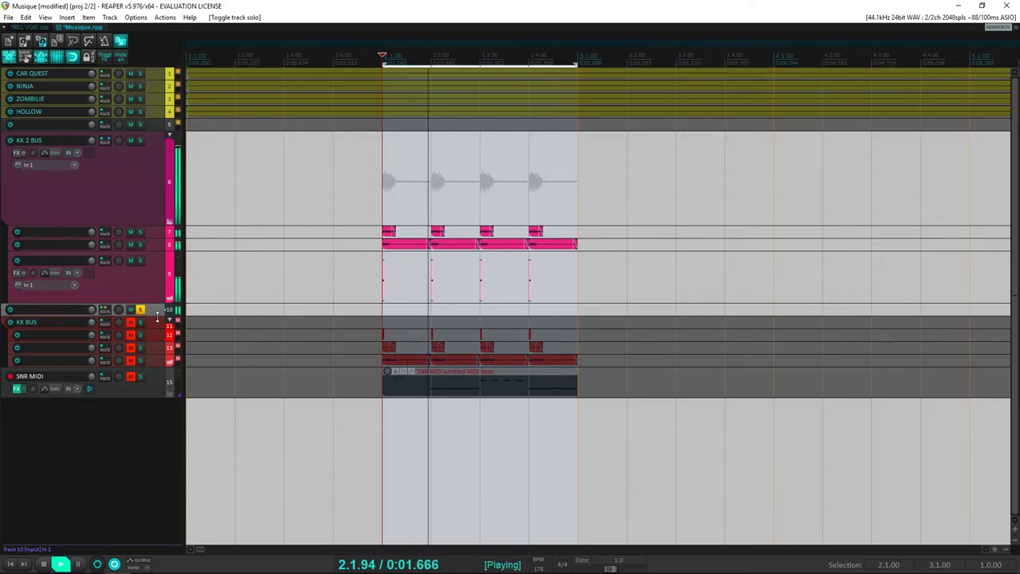
Make track 10 taller and lower its receive level from KK 2 BUS to -0.94 dB during playback
drag(141, 315, 145, 384)
click(104, 313)
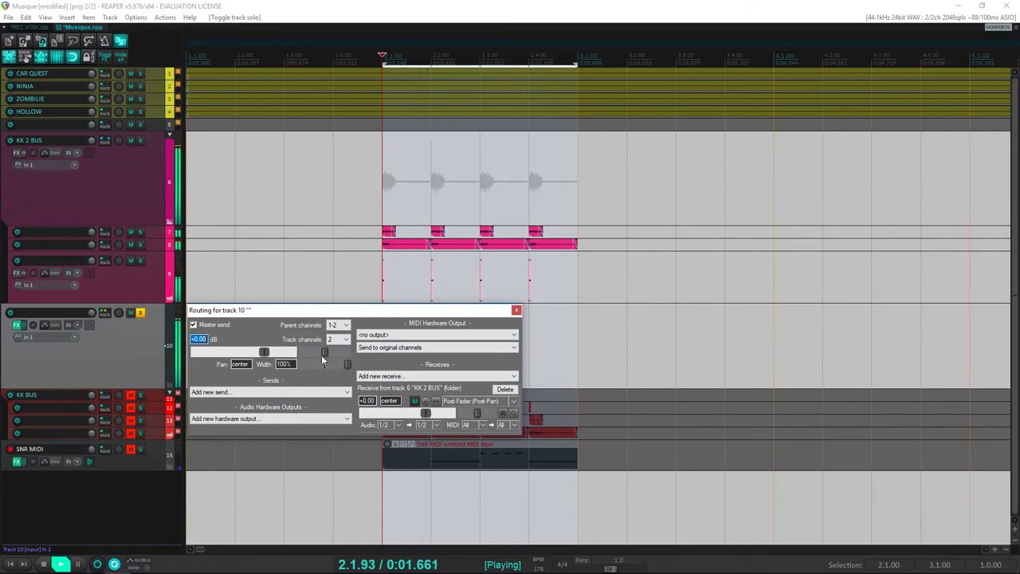
mouse_move(425, 411)
mouse_down()
mouse_move(416, 418)
mouse_move(428, 415)
mouse_up()
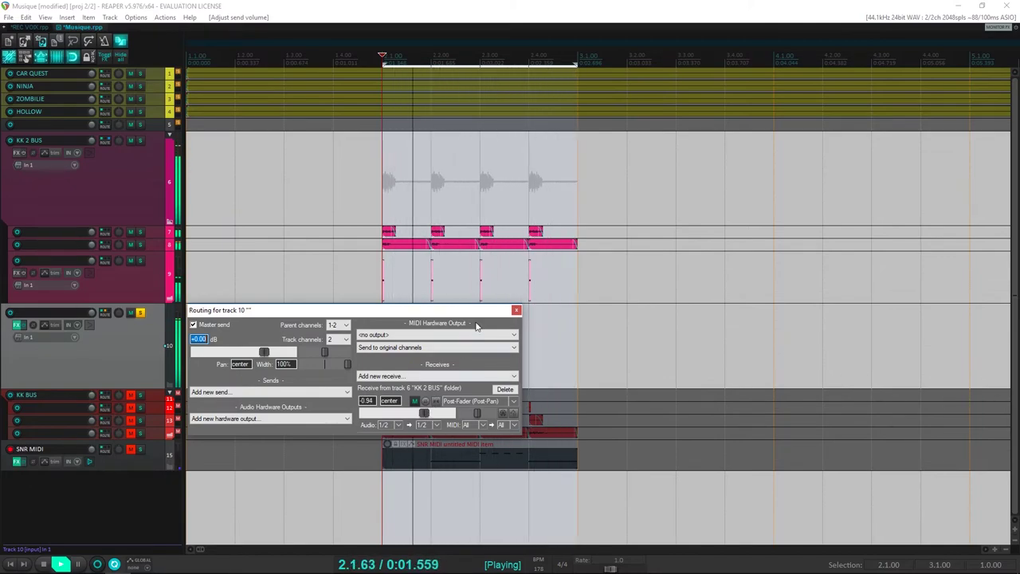
click(516, 310)
key(space)
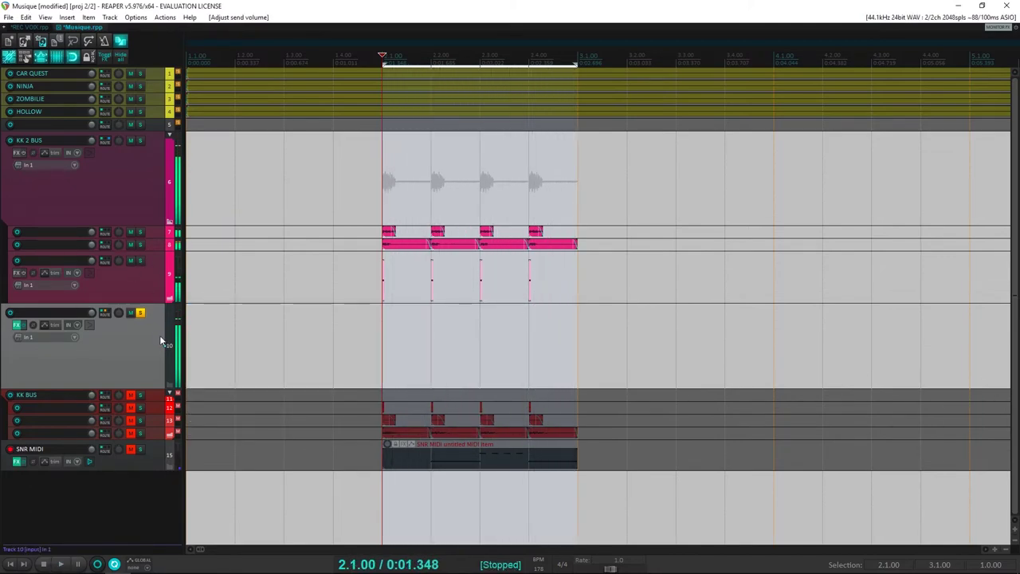
Audition KK 2 BUS soloed without track 10, then play the loop with both tracks soloed
click(141, 313)
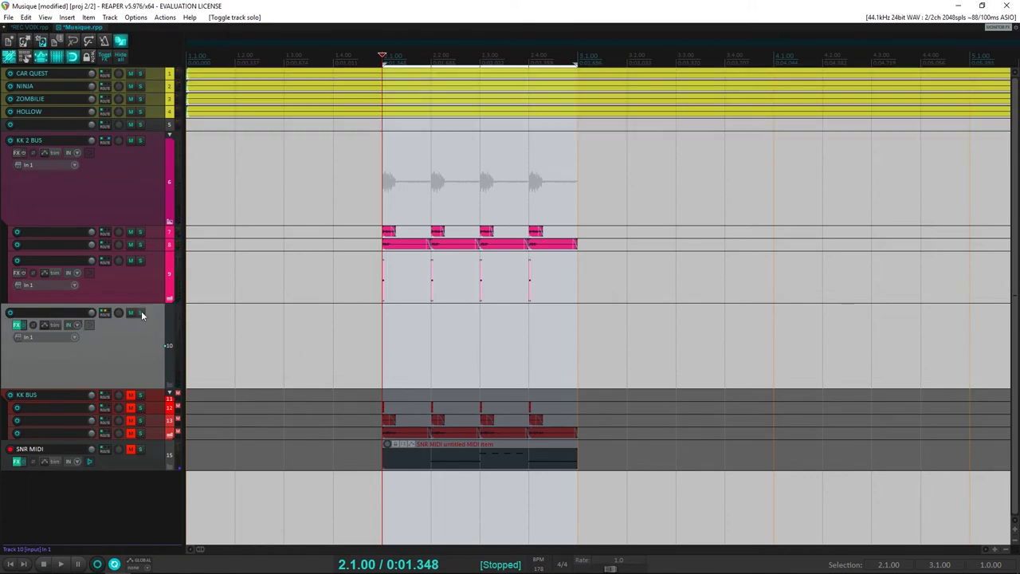
click(141, 140)
key(space)
key(space)
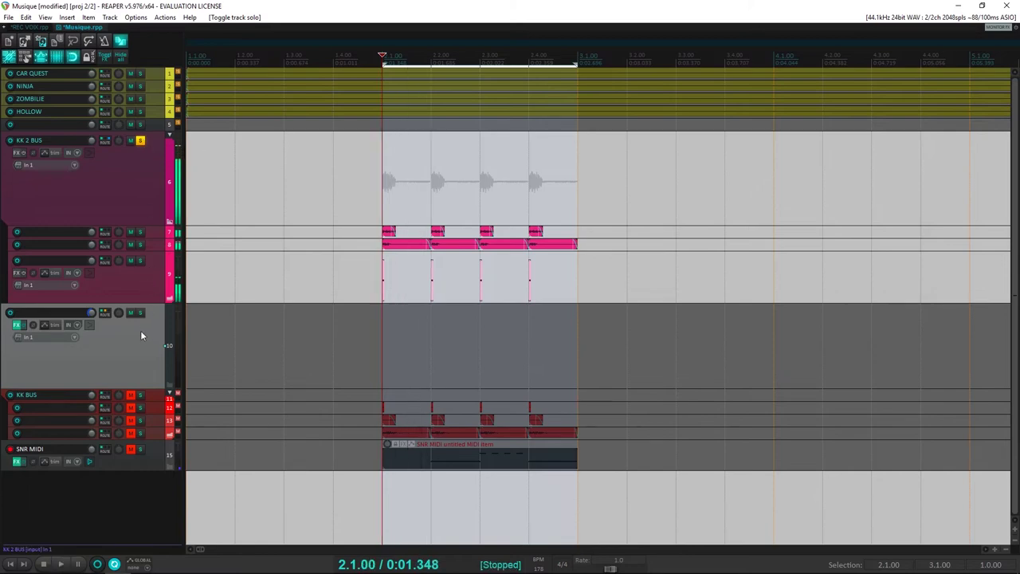
click(140, 313)
key(space)
Set track 10's volume to about -14 dB while the loop plays, then stop playback and save the project
mouse_move(92, 314)
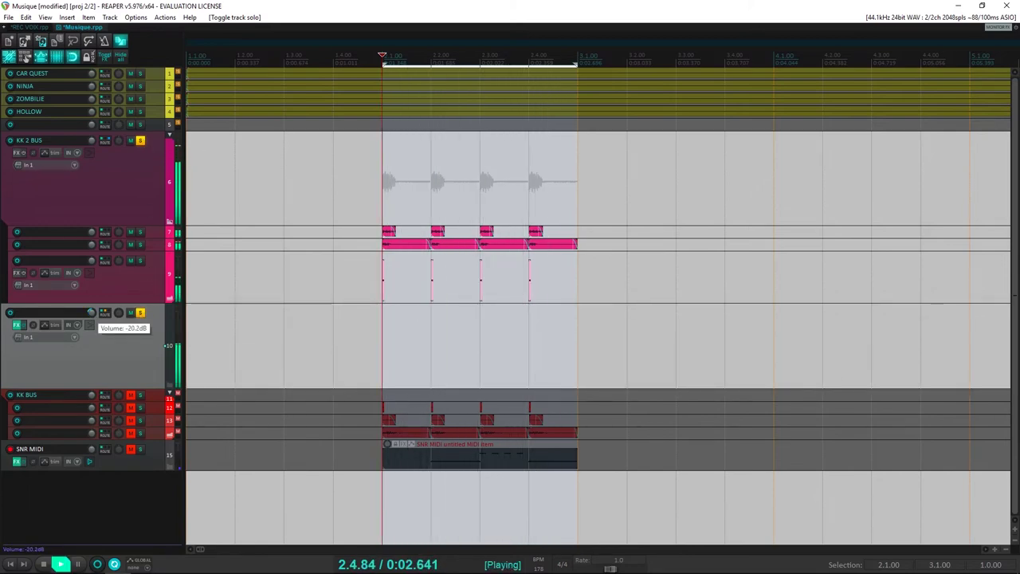
drag(90, 313, 91, 311)
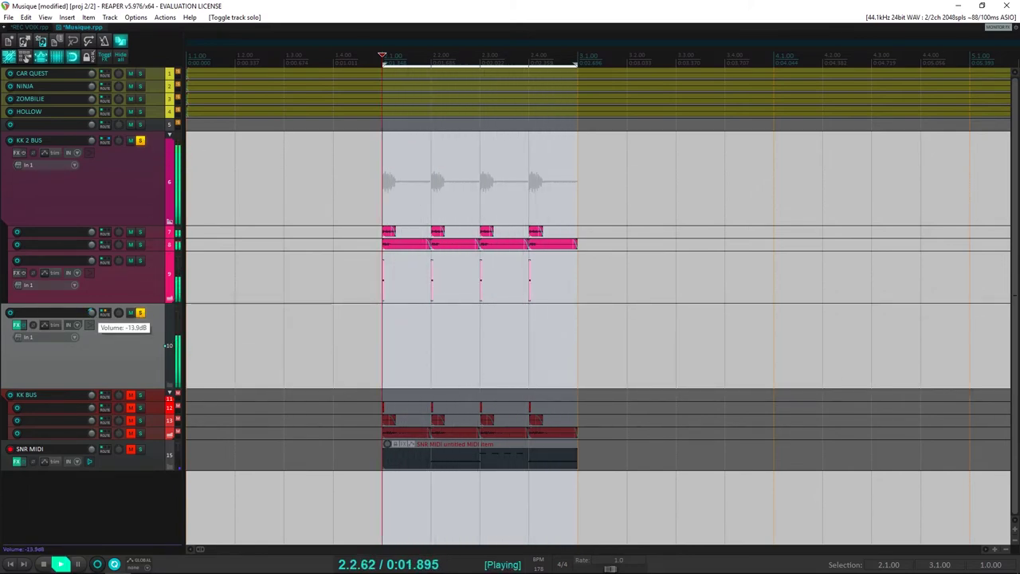
scroll(91, 314, down, 2)
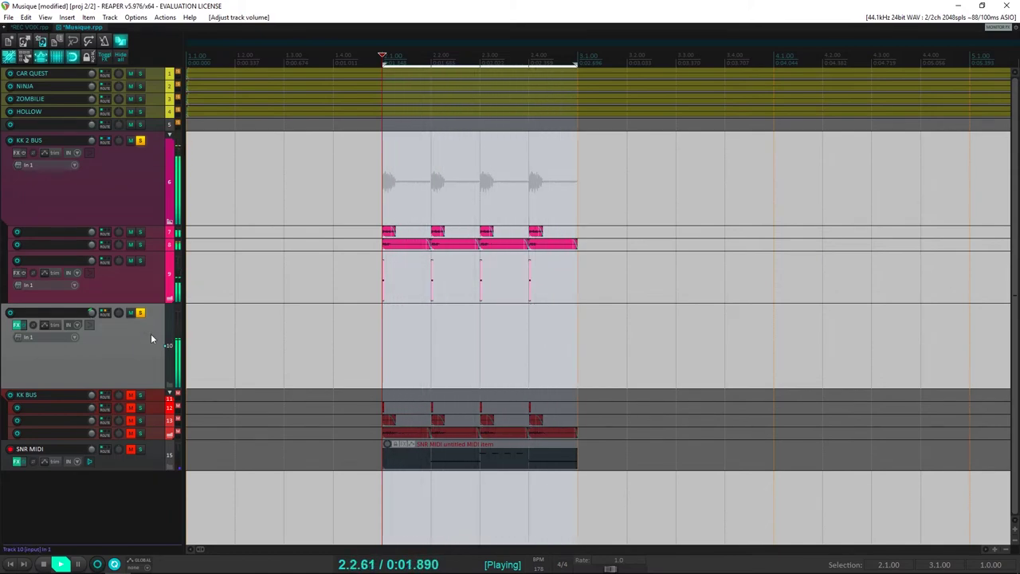
key(space)
key(ctrl+s)
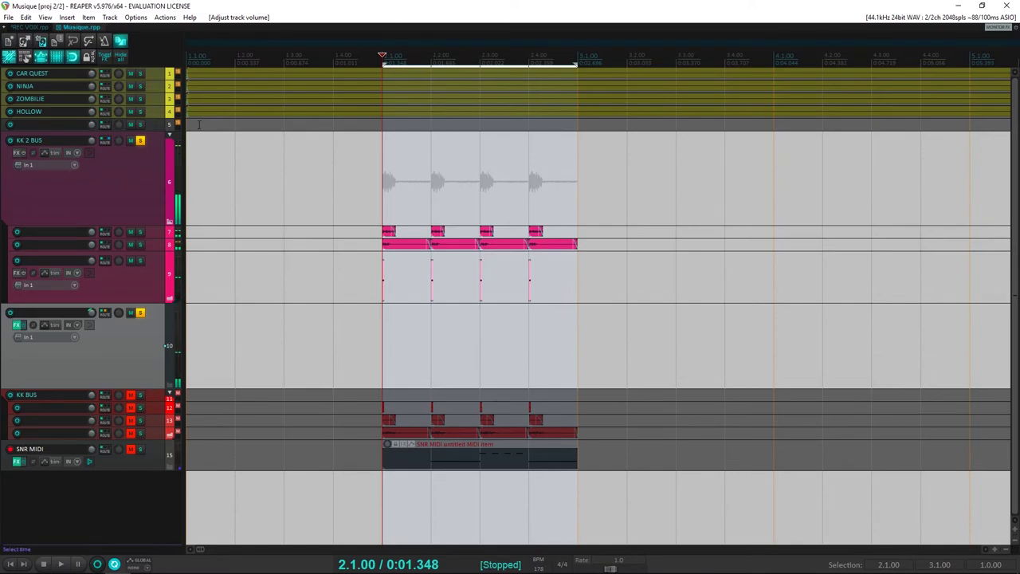
Set the send from KK 2 BUS to track 10 to Pre-FX, replay the loop and save the project
click(105, 141)
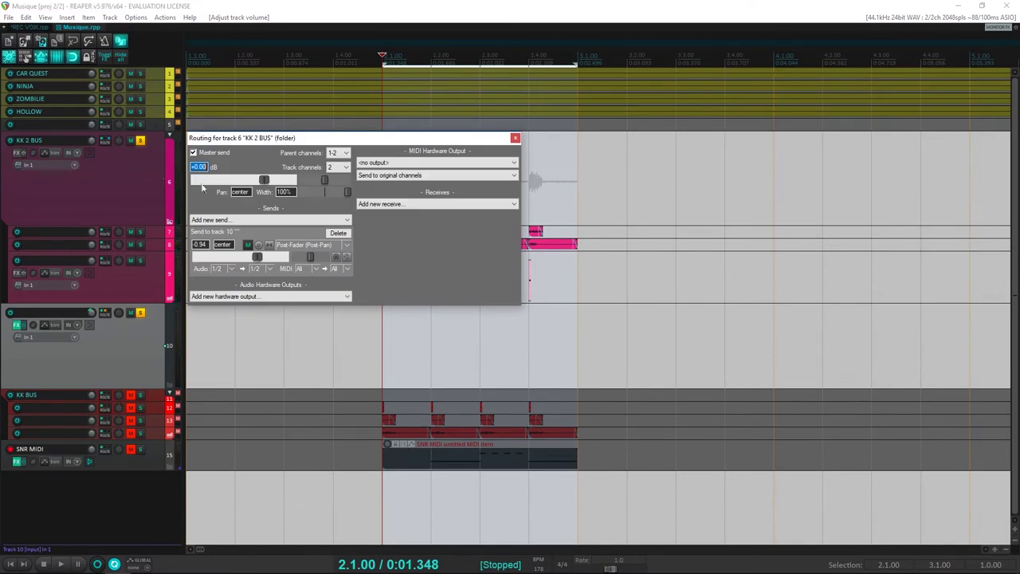
click(323, 250)
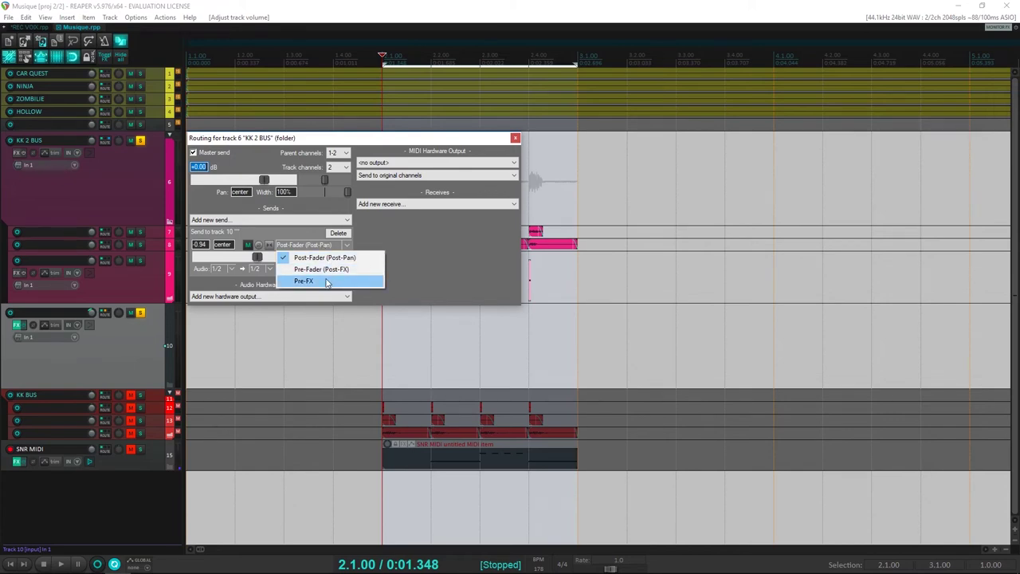
click(326, 282)
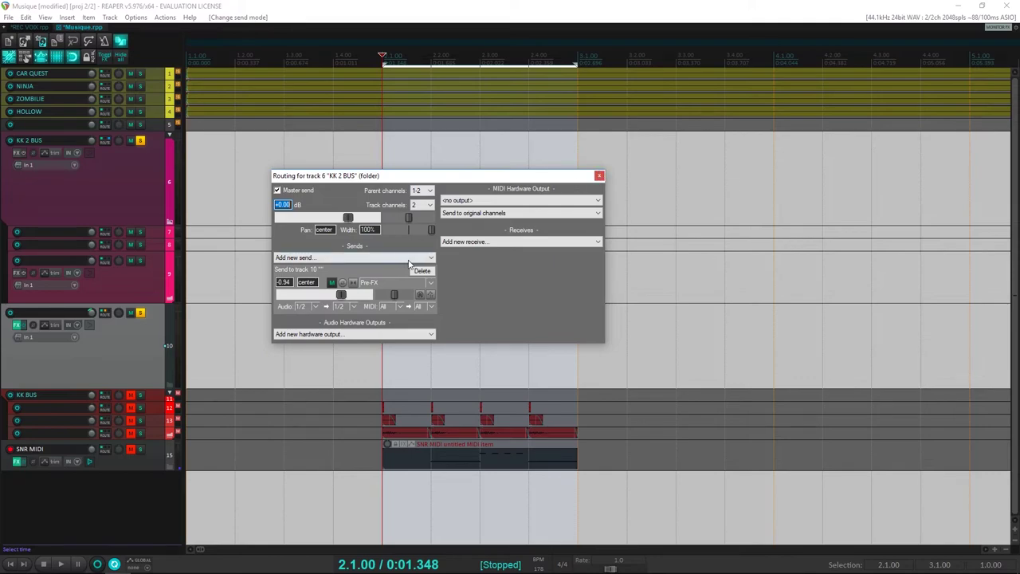
click(600, 176)
key(space)
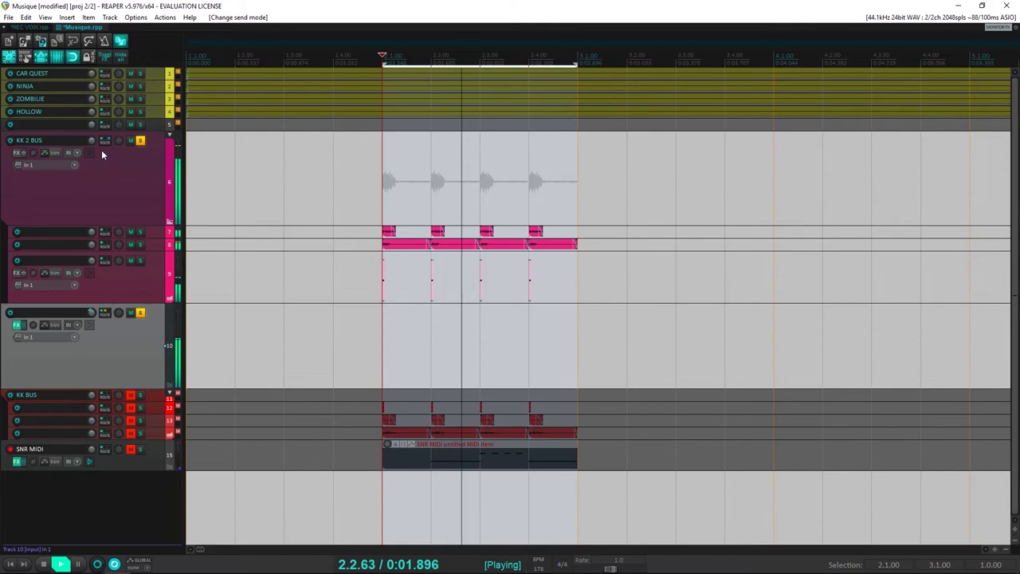
key(space)
key(ctrl+s)
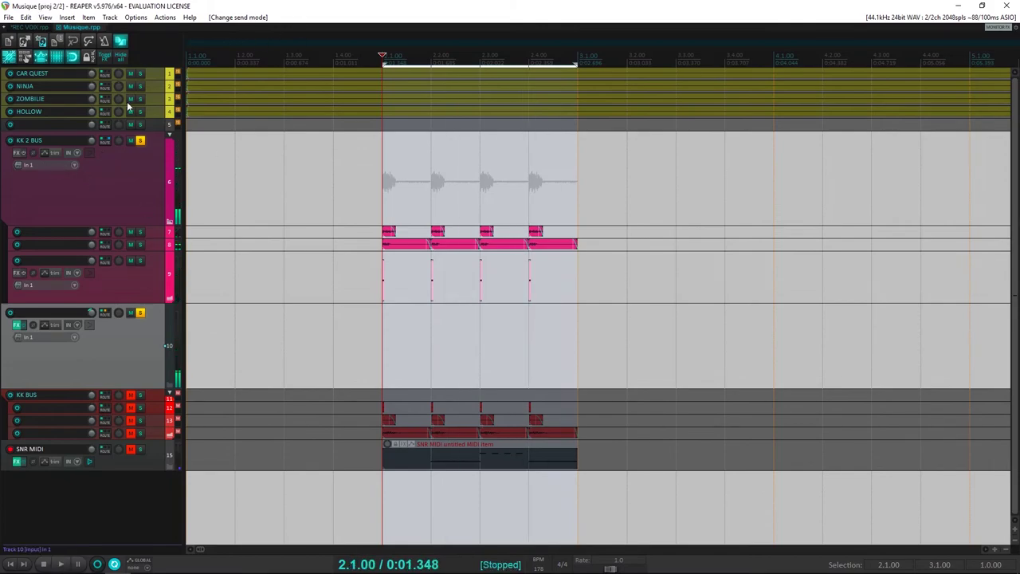
Browse effects for KK 2 BUS by developer, checking Wok, Xfer Records, XLN Audio, Zynaptiq and reFuse Software
click(14, 154)
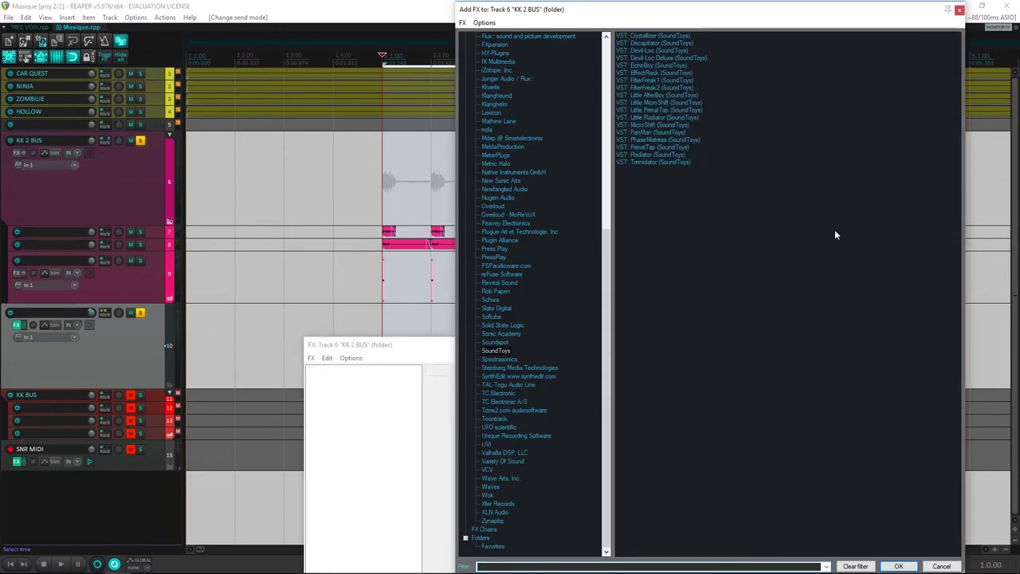
scroll(539, 259, up, 5)
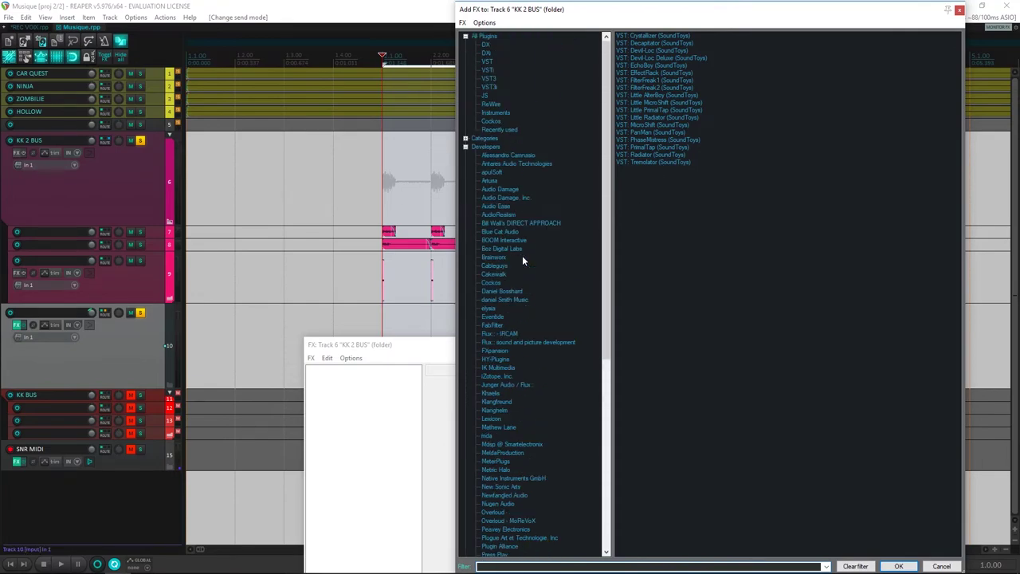
scroll(522, 255, down, 8)
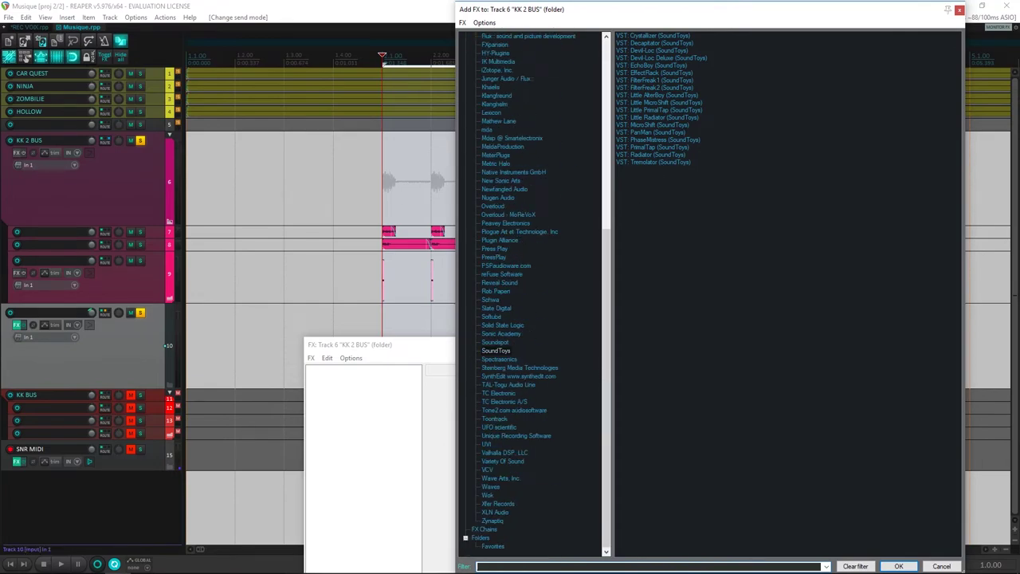
click(488, 495)
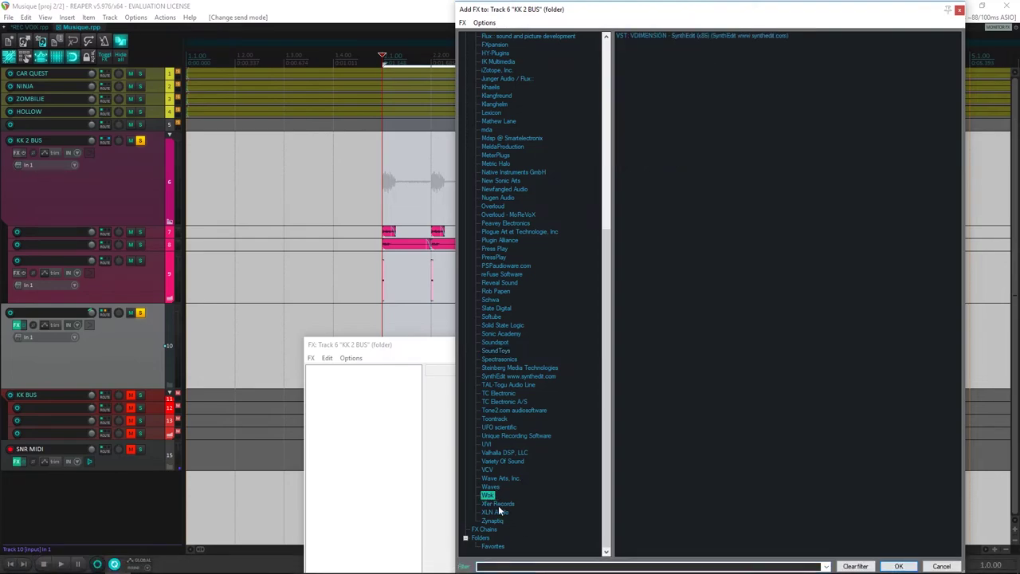
click(498, 503)
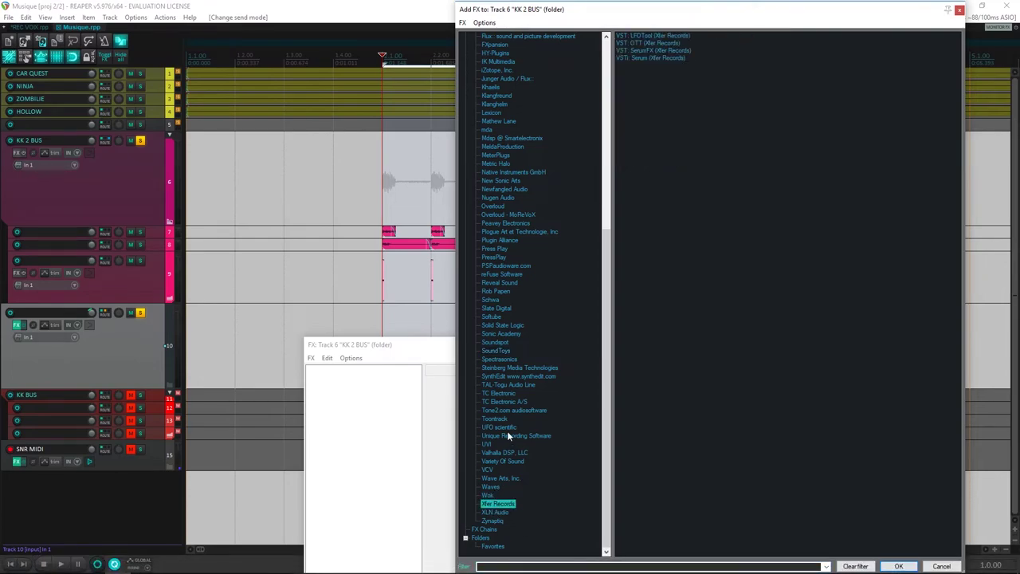
click(495, 512)
click(496, 522)
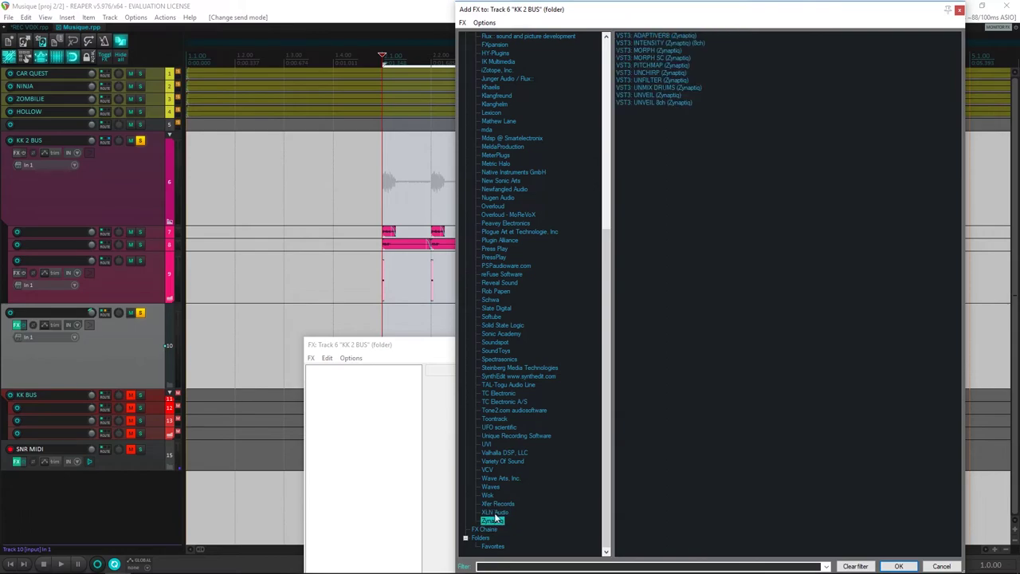
click(501, 274)
scroll(507, 231, up, 3)
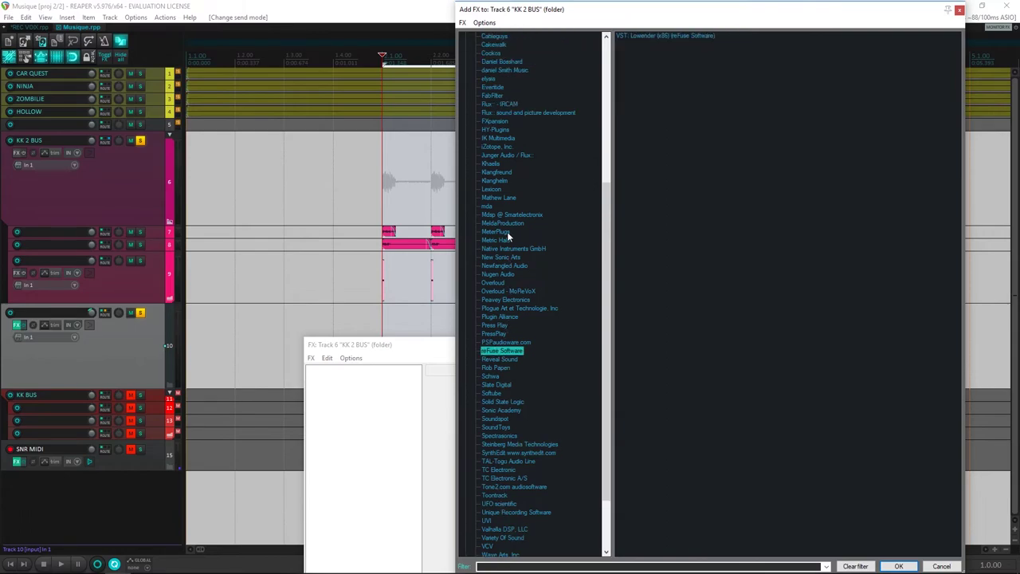
Find the FabFilter effects and add FabFilter Saturn to KK 2 BUS
click(507, 232)
scroll(507, 231, up, 4)
click(507, 232)
scroll(505, 304, up, 4)
scroll(504, 302, down, 8)
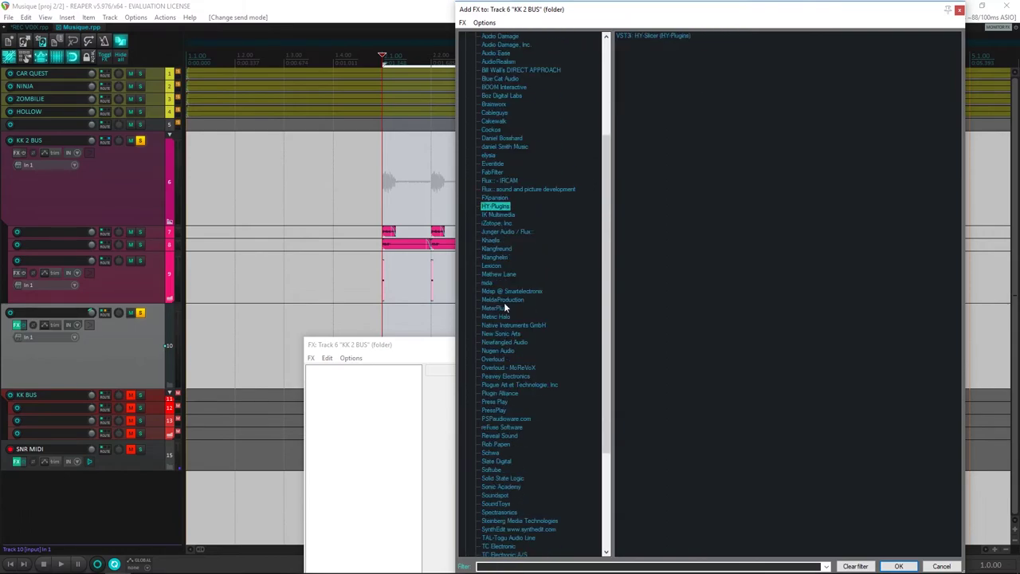
scroll(504, 302, up, 4)
click(493, 198)
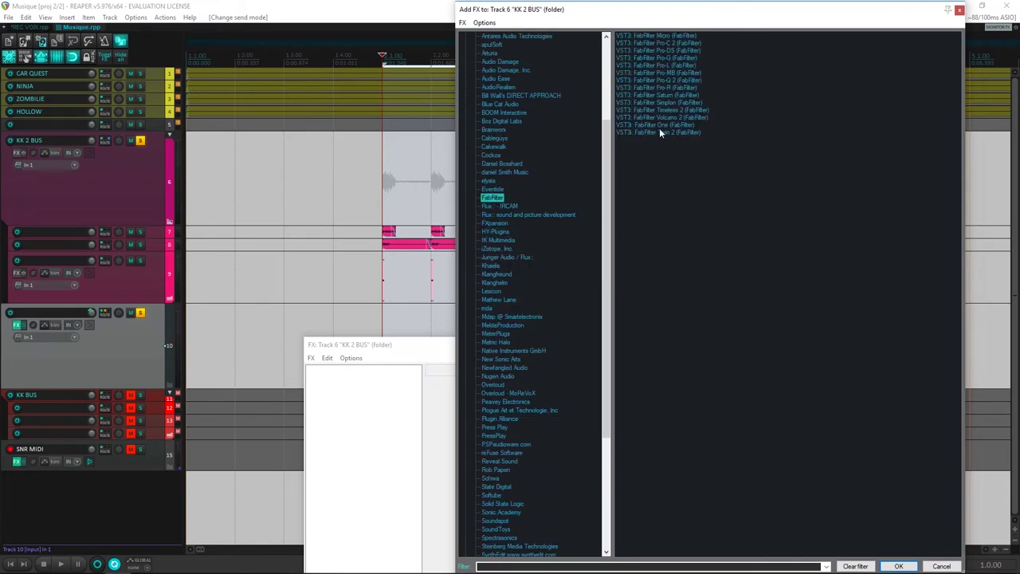
double_click(674, 94)
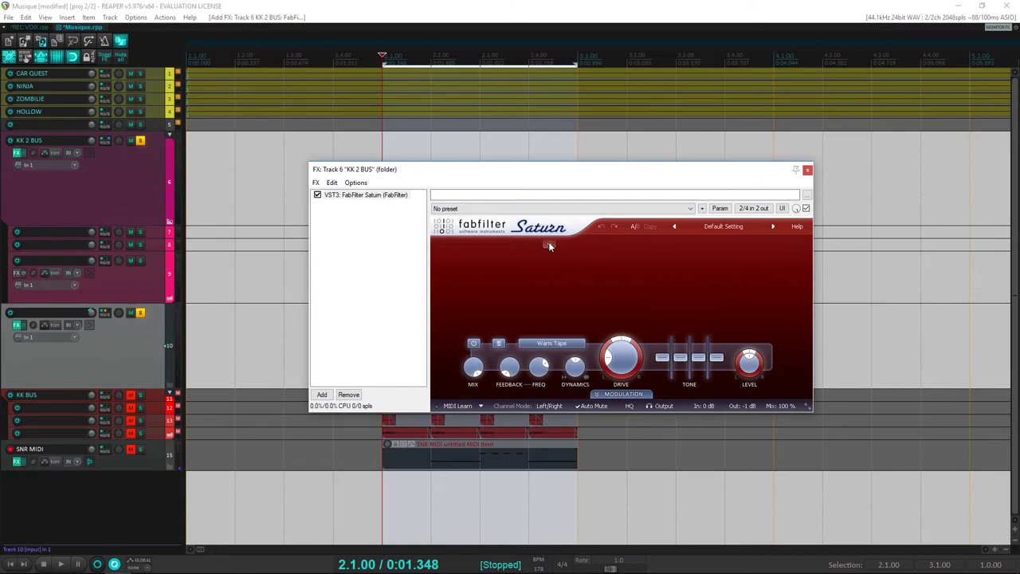
Split Saturn into three bands, shift the lower crossover down slightly, and solo the middle band while playing the loop
click(548, 244)
click(679, 243)
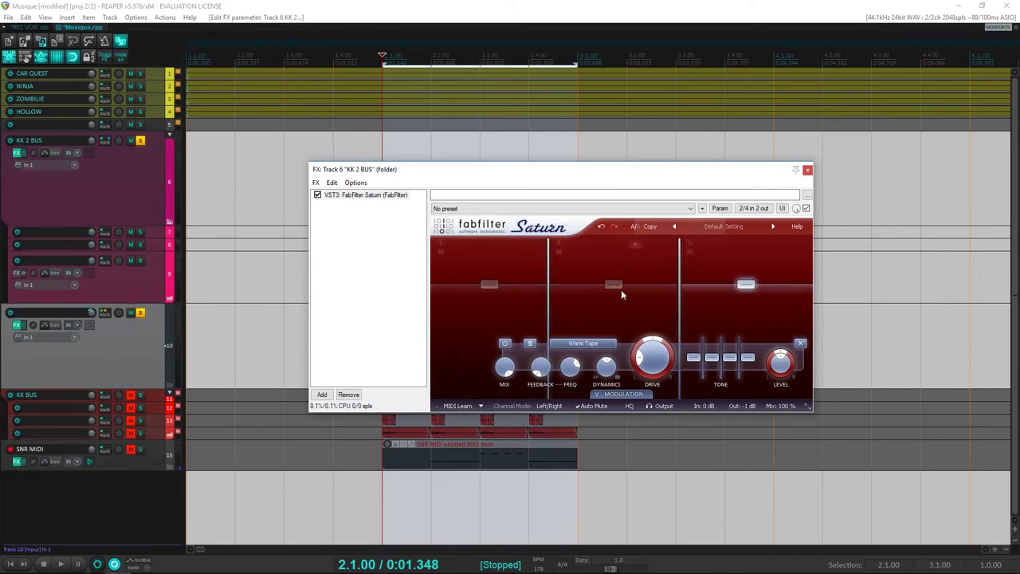
mouse_move(550, 267)
mouse_down()
mouse_move(563, 275)
mouse_move(537, 279)
mouse_up()
click(550, 241)
key(space)
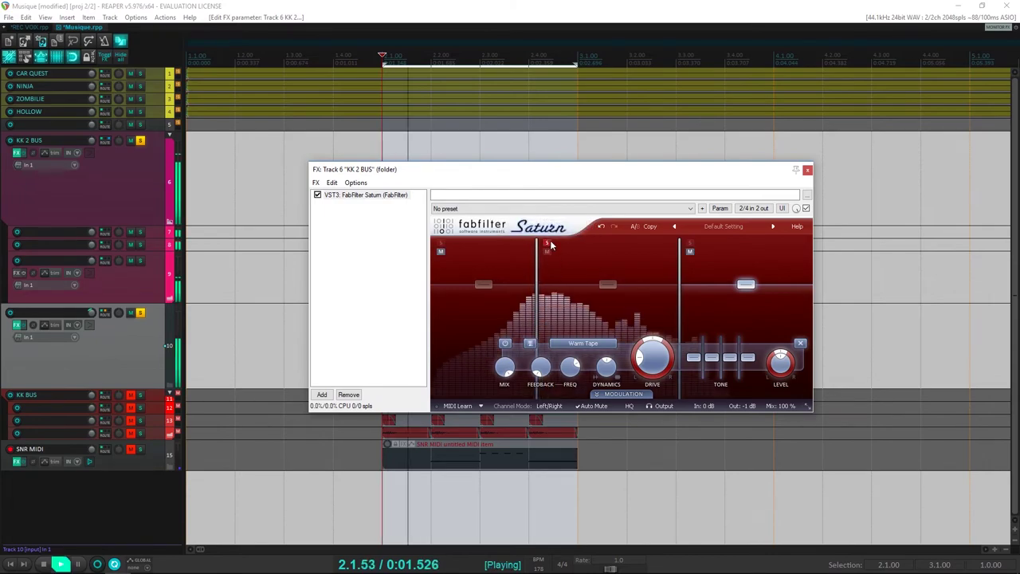
key(space)
Unsolo and mute track 10, and play the loop to hear only KK 2 BUS
click(134, 312)
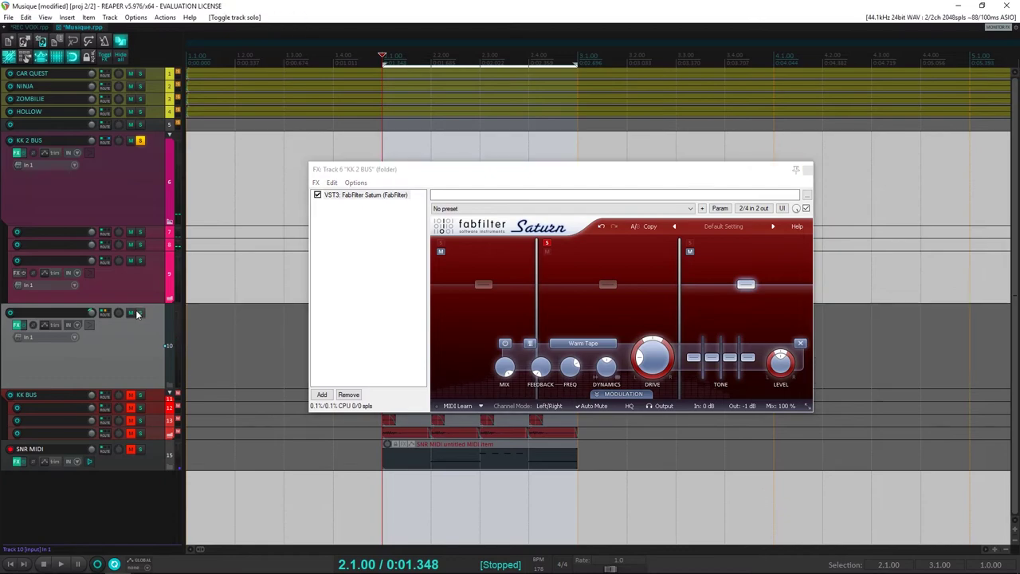
key(space)
key(space)
Set Saturn's middle band to the Screaming Amp style and raise its drive to about 31% while the loop plays
click(593, 291)
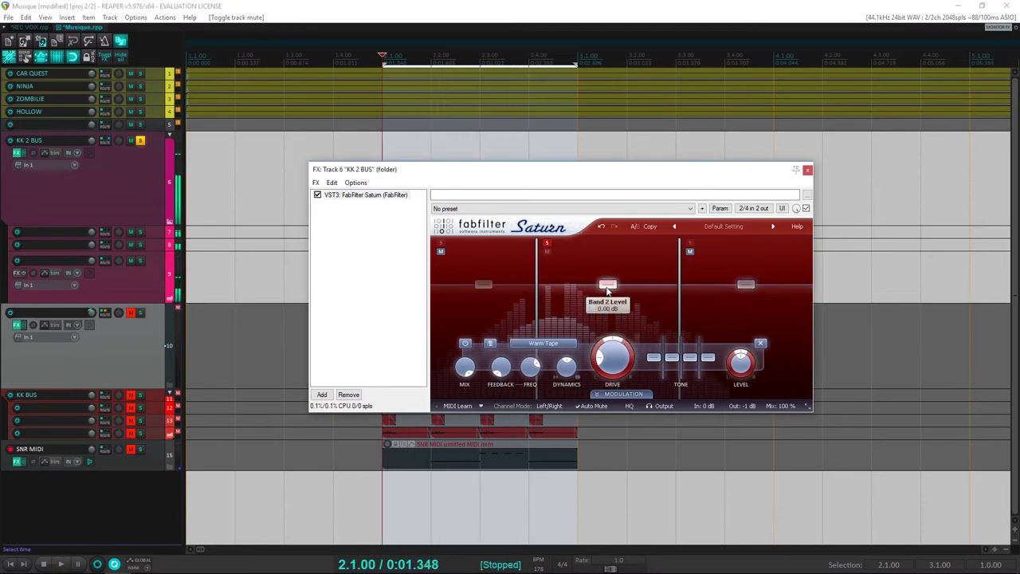
click(539, 344)
click(558, 461)
key(space)
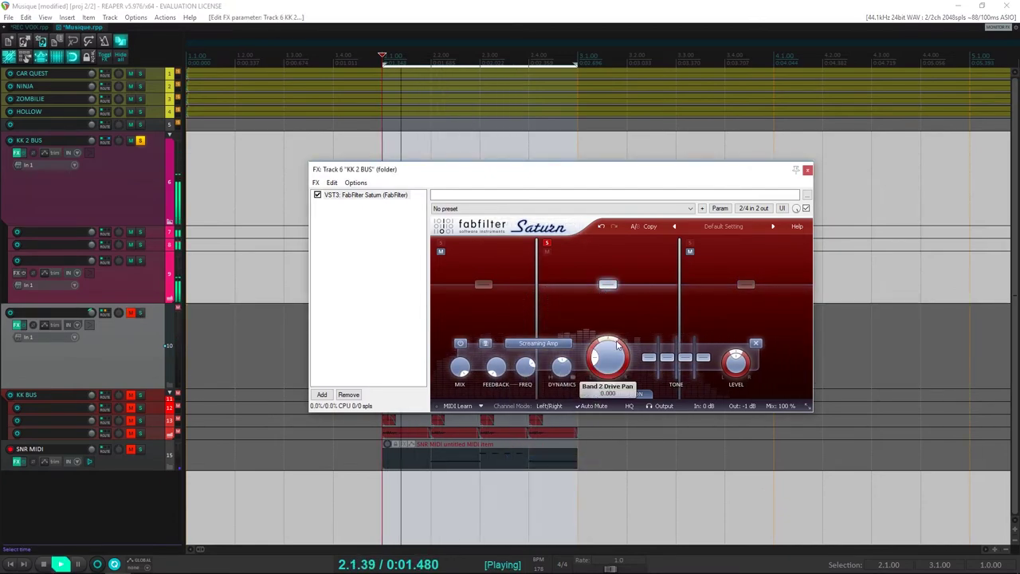
drag(614, 306, 613, 351)
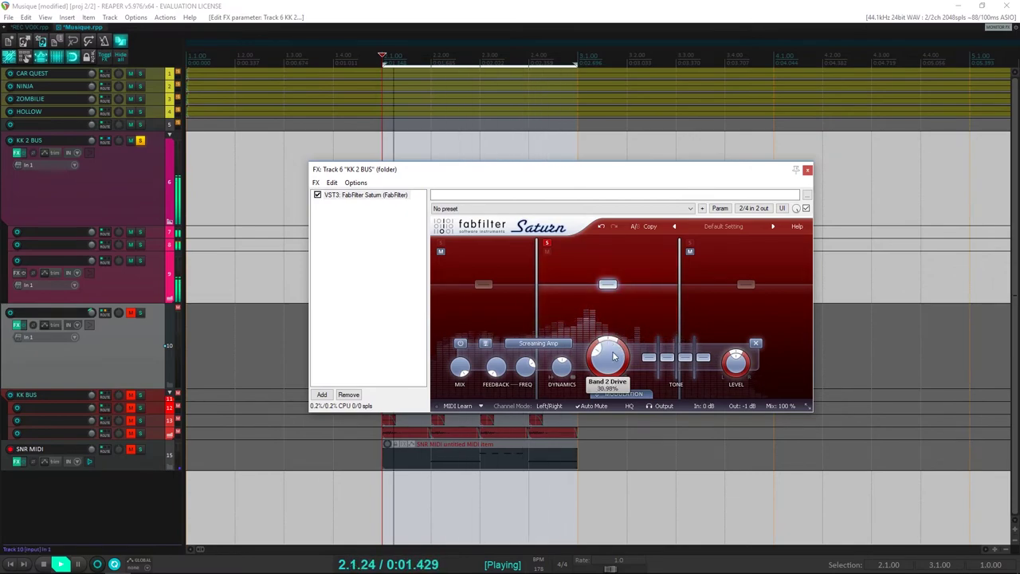
key(space)
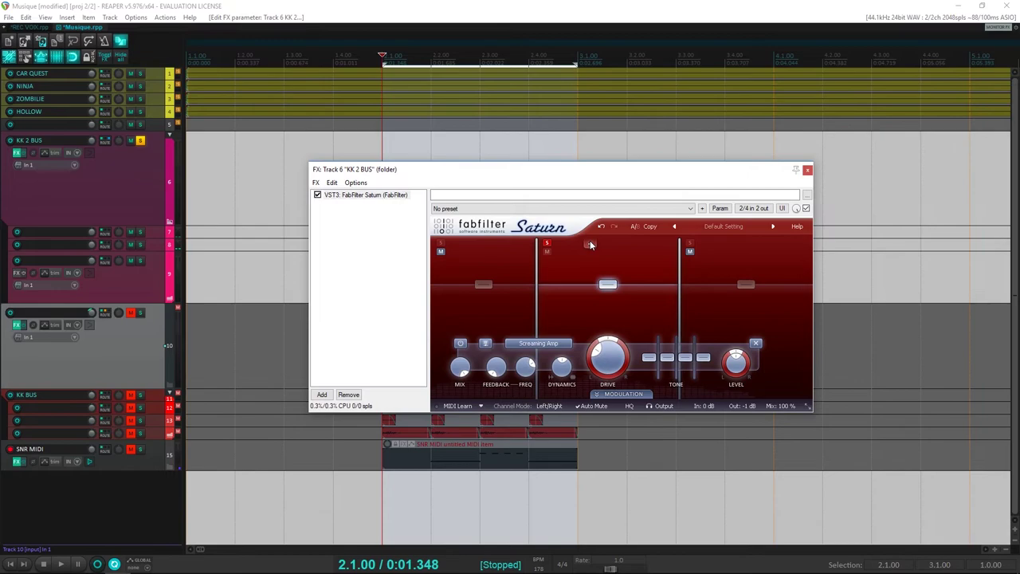
Split the Screaming Amp band in two, then raise band 3's drive to about half and its dynamics to about 0.81 during playback
click(590, 240)
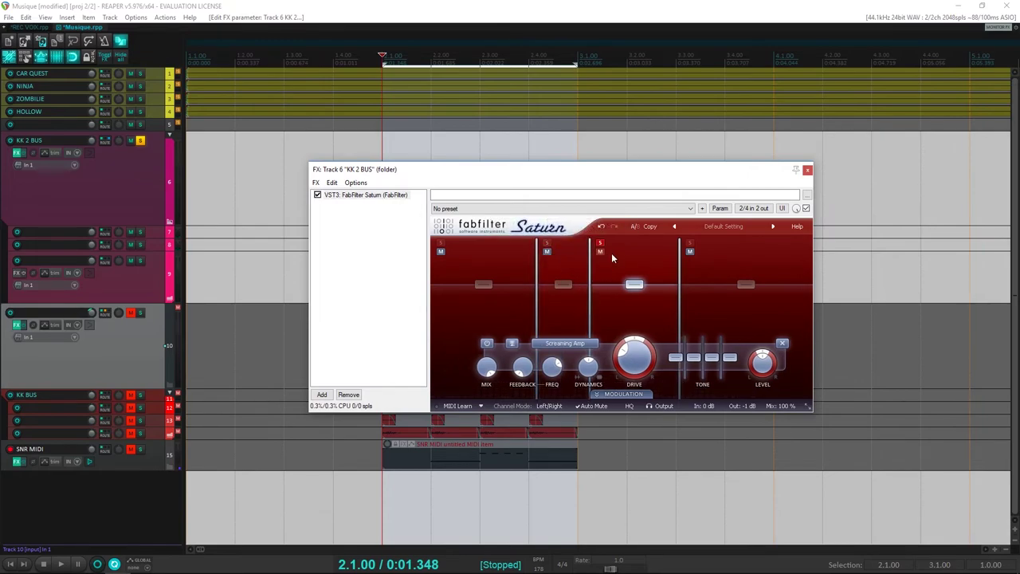
key(space)
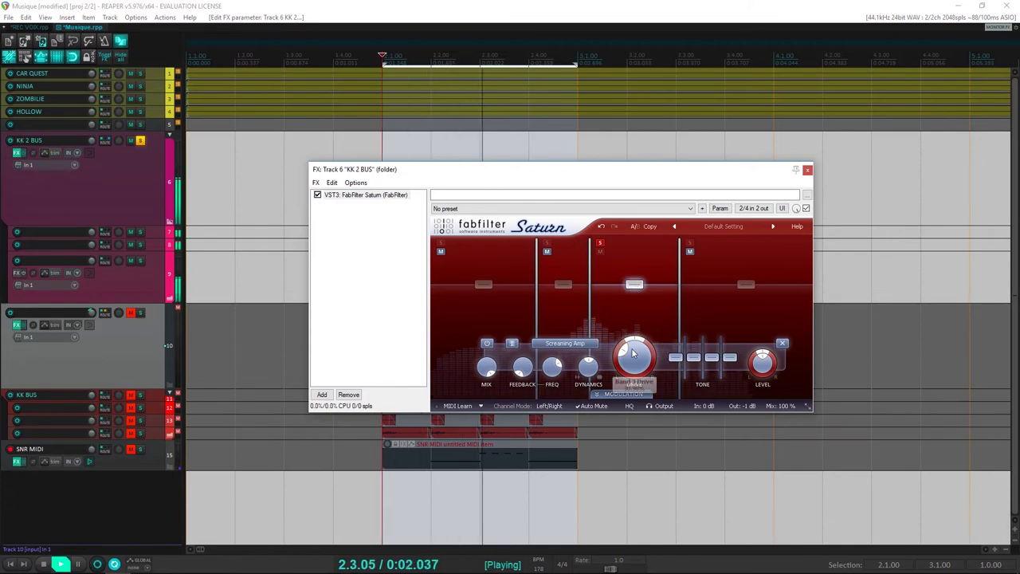
drag(644, 286, 643, 341)
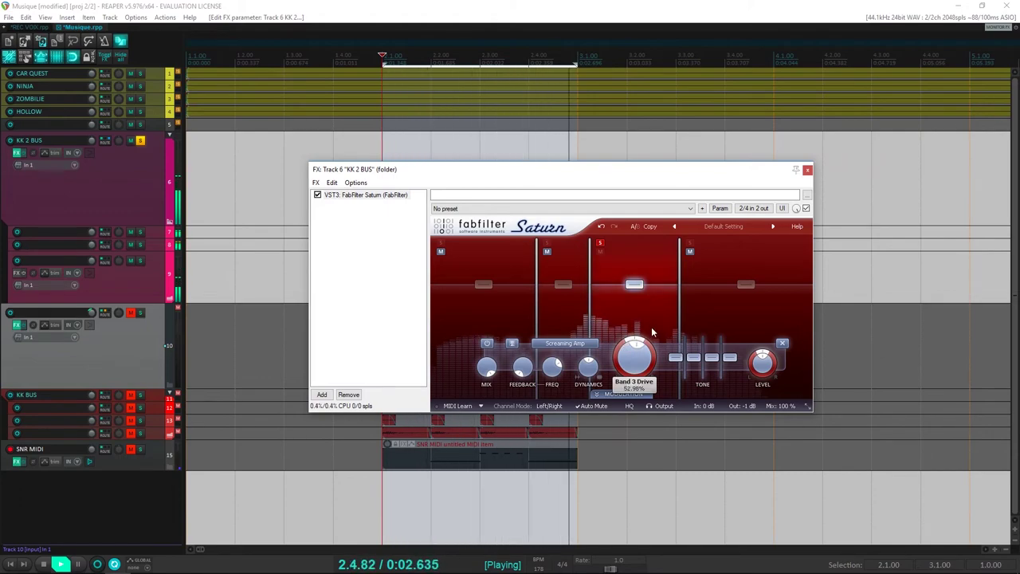
drag(593, 375, 601, 331)
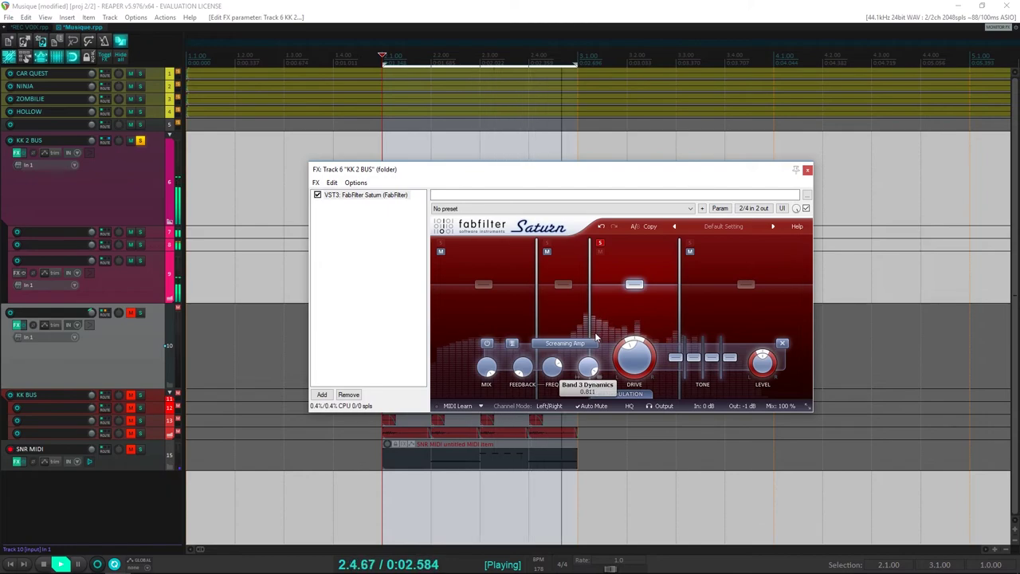
Unsolo band 3, briefly check band 2 on its own, and lower band 3's level to about -6.9 dB
click(601, 243)
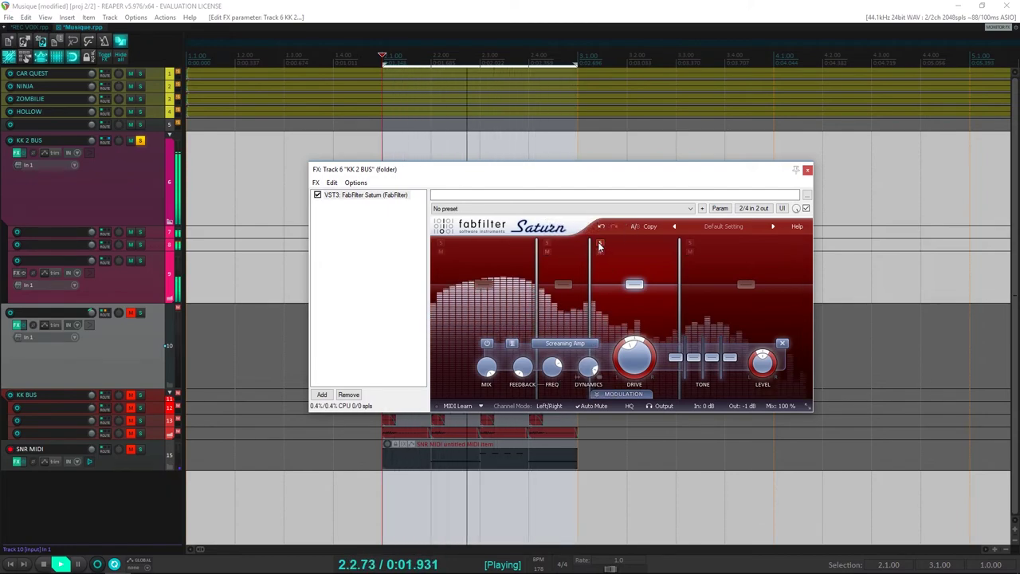
click(547, 243)
click(546, 243)
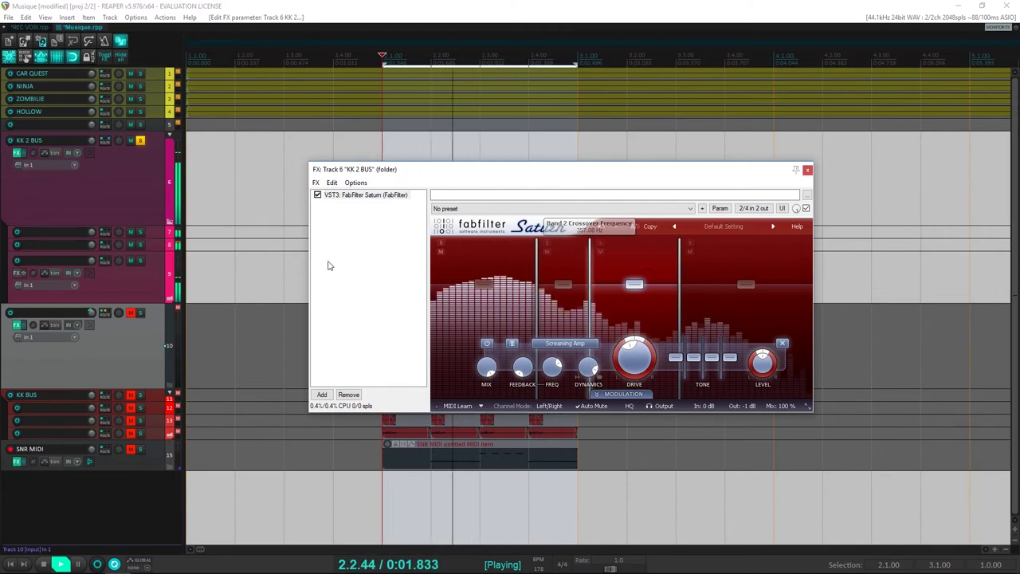
drag(638, 288, 636, 294)
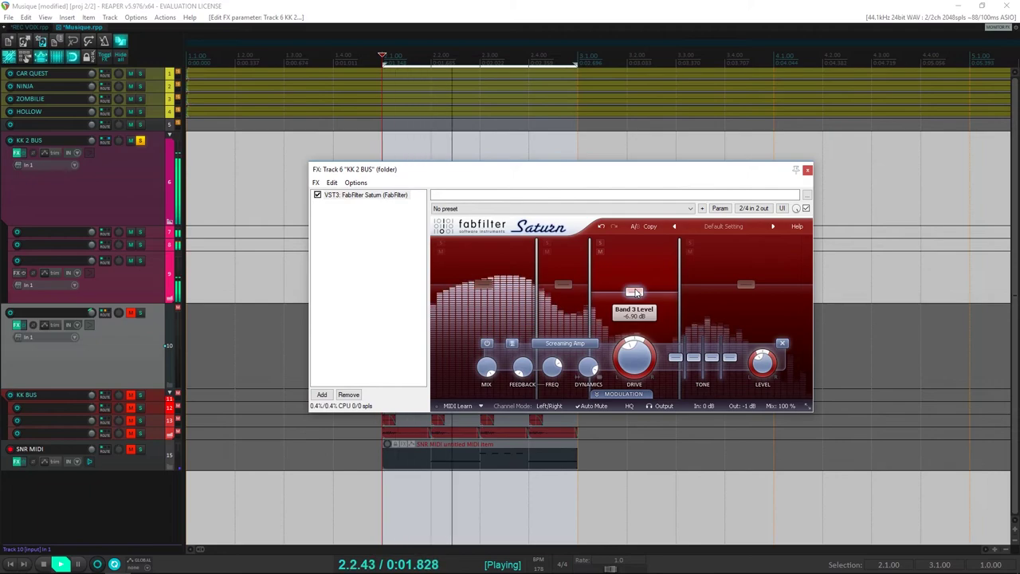
Unmute track 10, close KK 2 BUS's effects window and replay the loop with the send track blended in
click(132, 312)
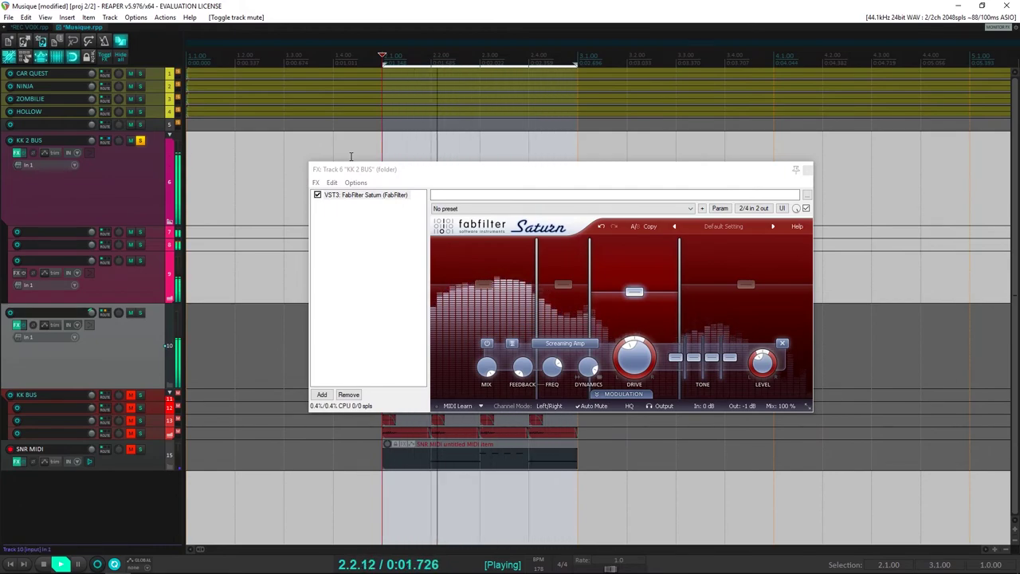
key(space)
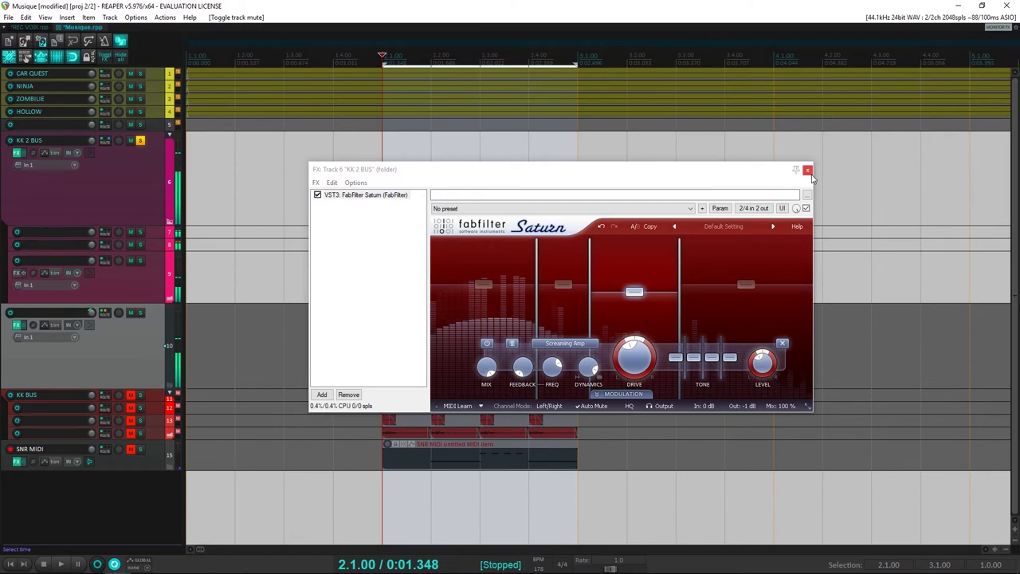
click(807, 169)
key(space)
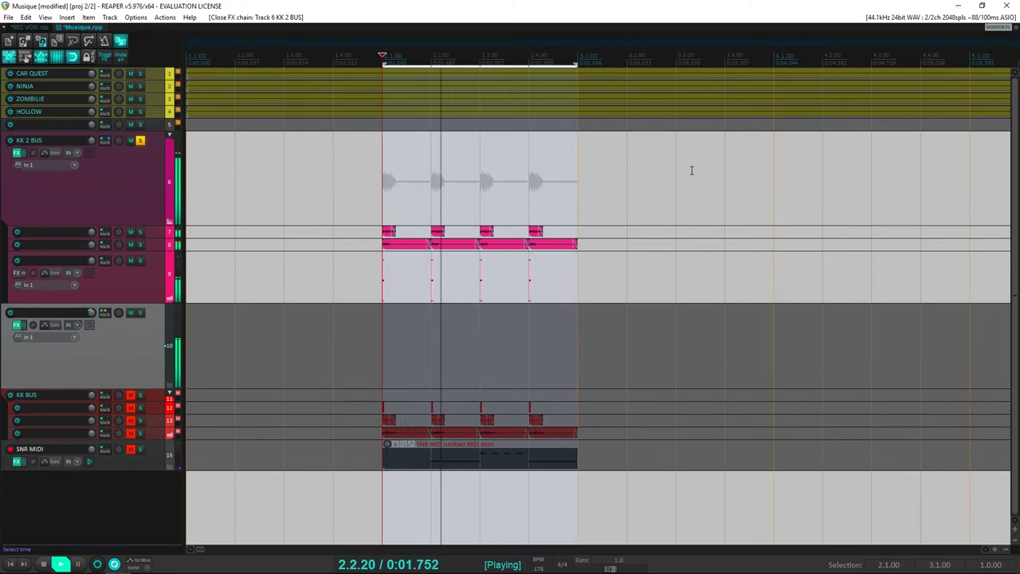
key(space)
Move all the items on tracks 7 to 9 one bar later to 3.1.00 and extend the loop selection to 4.1.00
scroll(610, 200, down, 3)
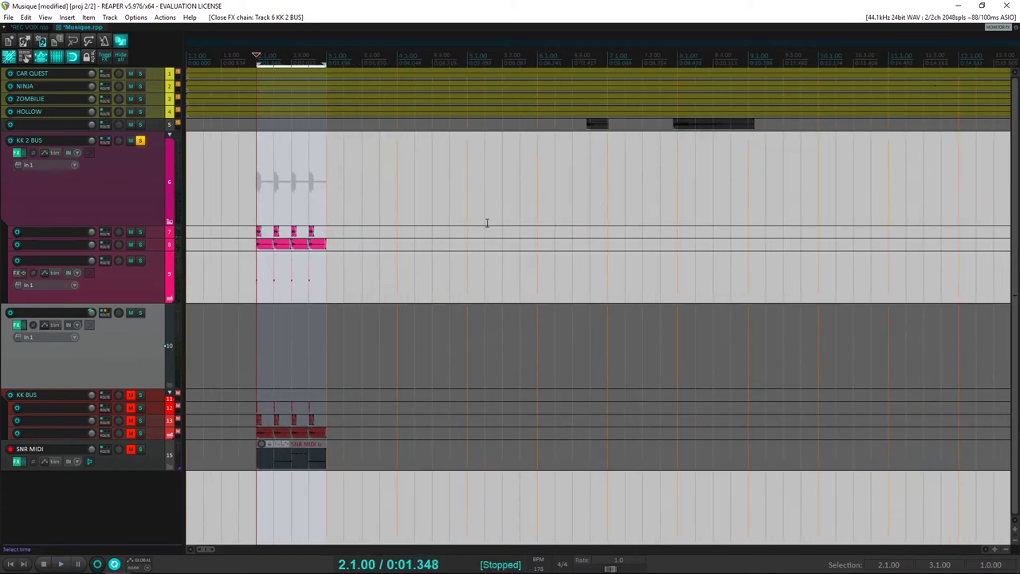
scroll(487, 224, down, 2)
scroll(484, 228, up, 5)
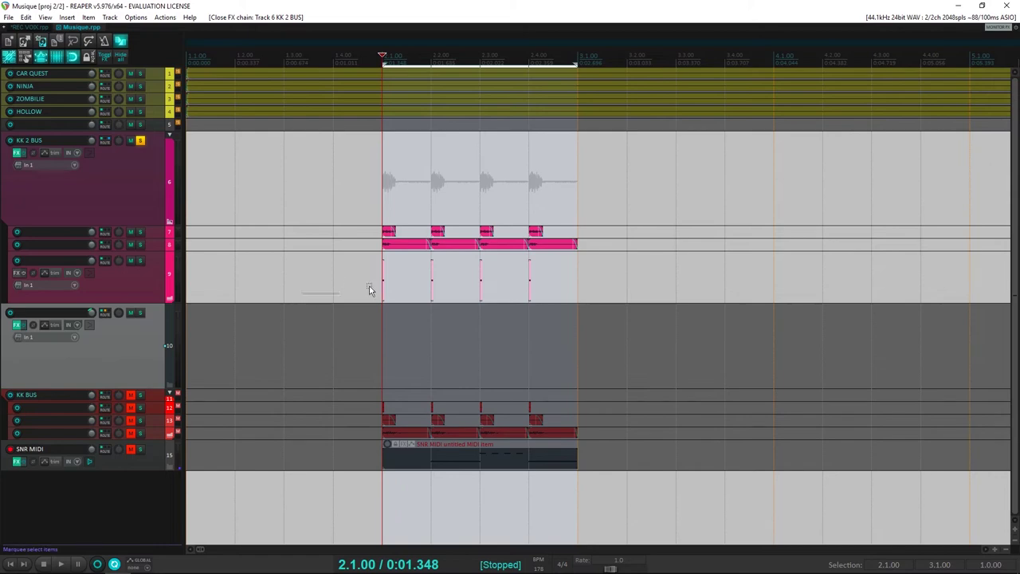
drag(369, 289, 646, 232)
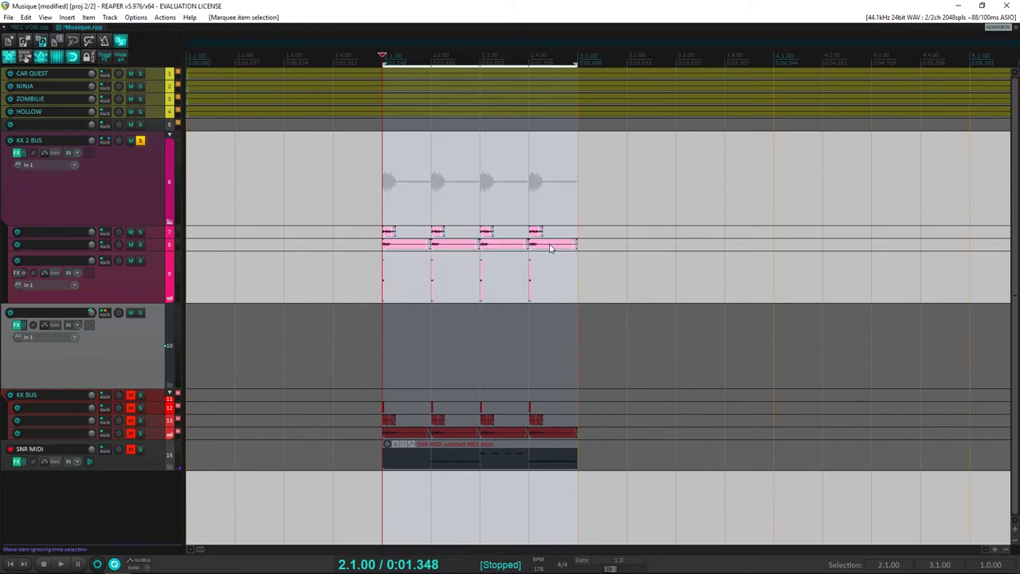
drag(550, 248, 750, 249)
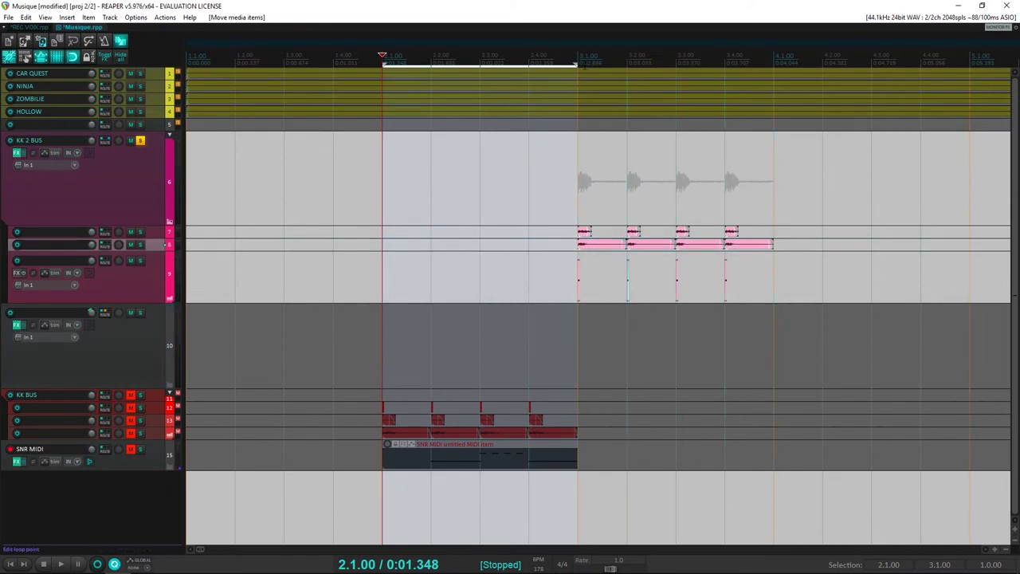
drag(578, 65, 773, 65)
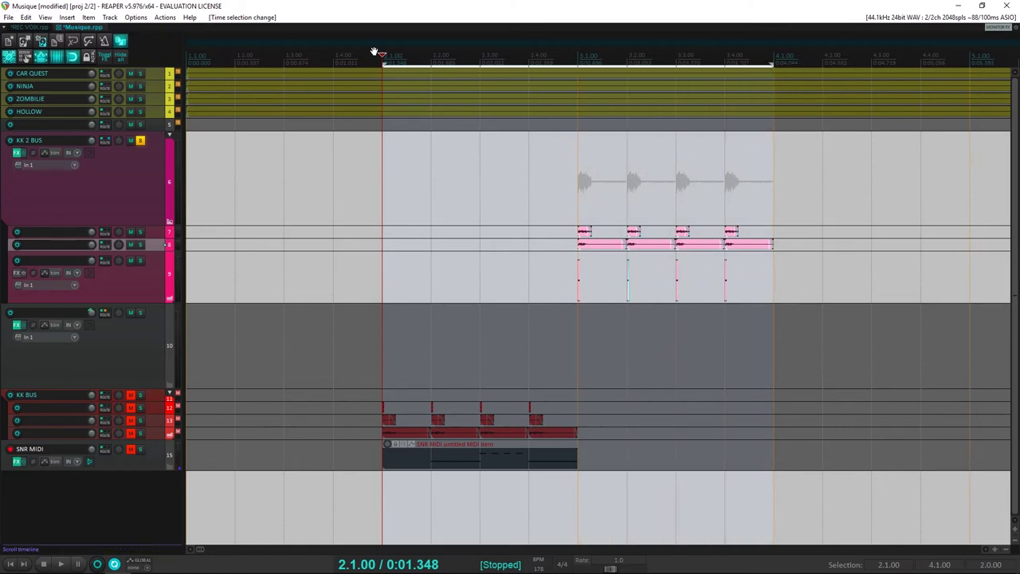
Unmute and solo KK BUS, solo track 10 as well, and play the loop to compare both kicks
click(139, 395)
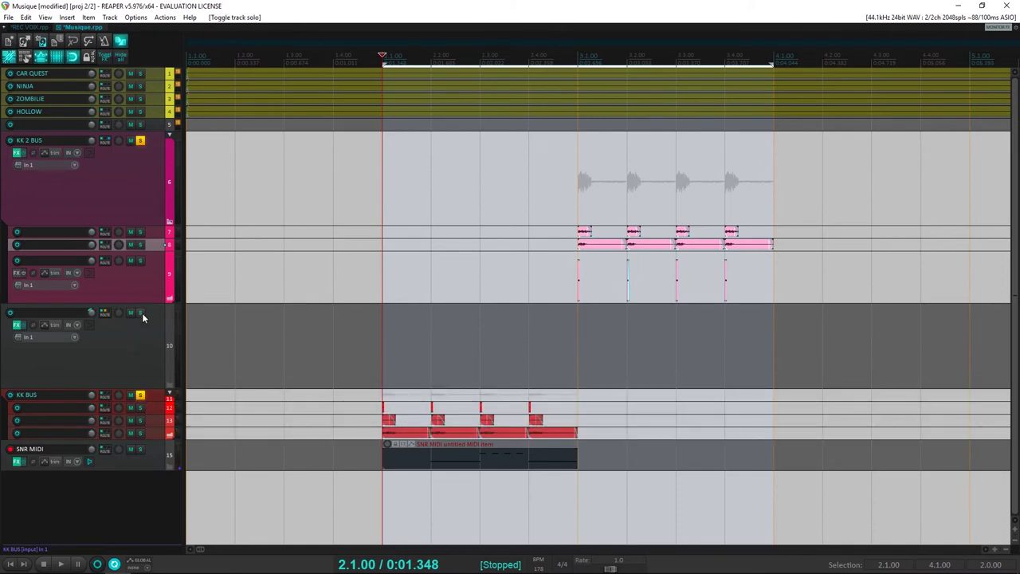
click(141, 313)
key(space)
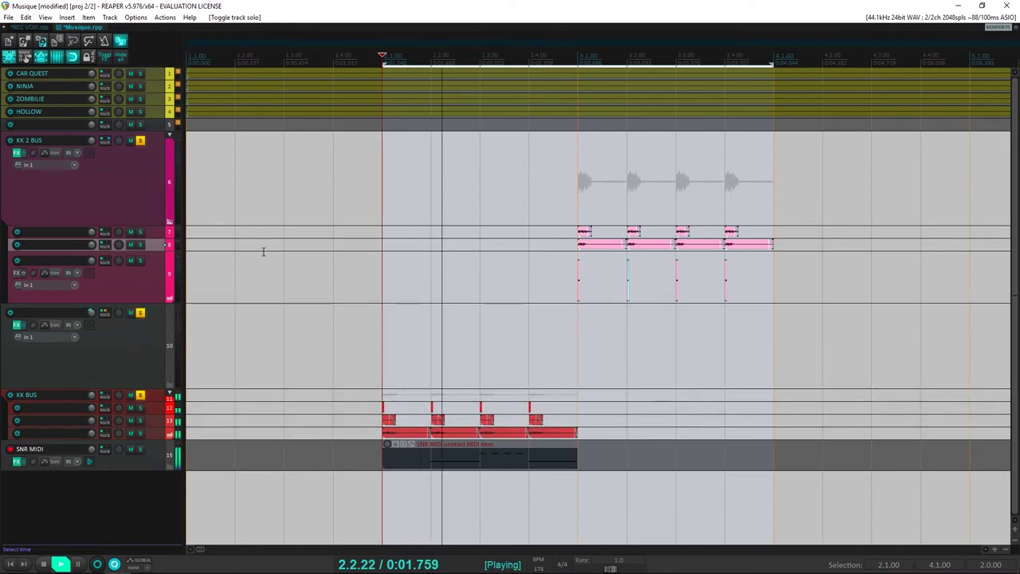
key(space)
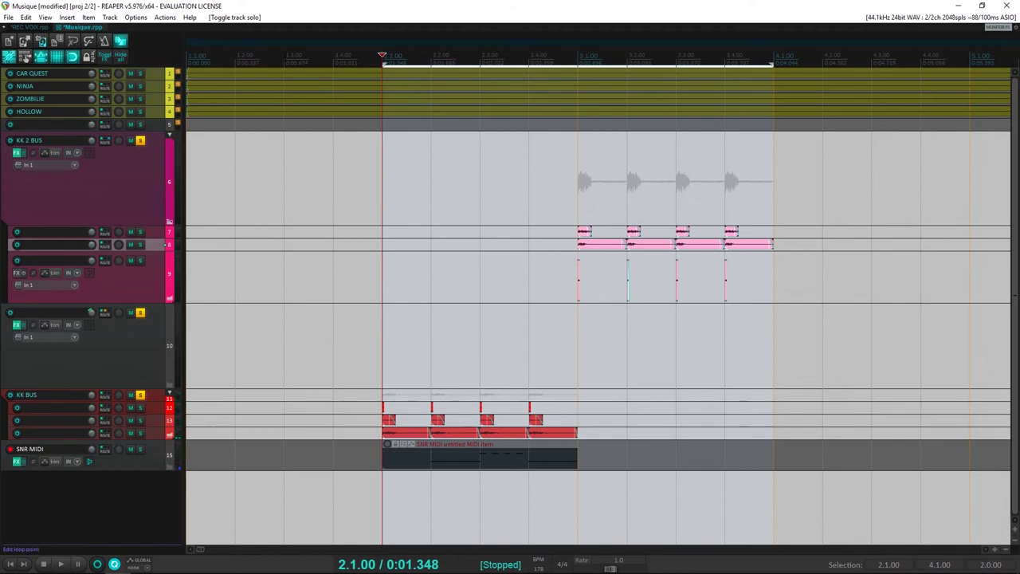
Play from 1.3.00 and set KK BUS's volume to about -3.6 dB to match the second kick
click(285, 342)
scroll(372, 342, down, 2)
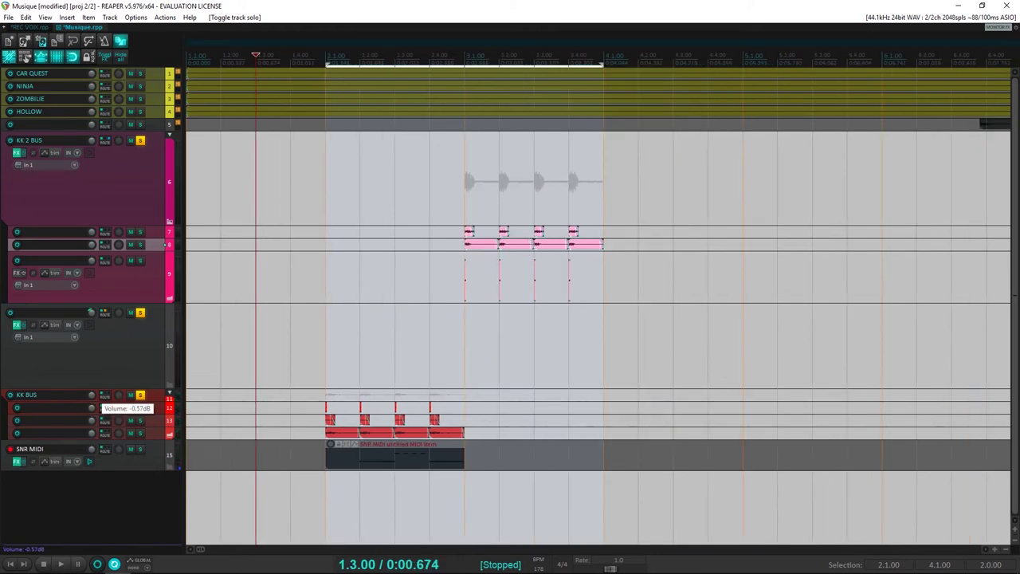
key(space)
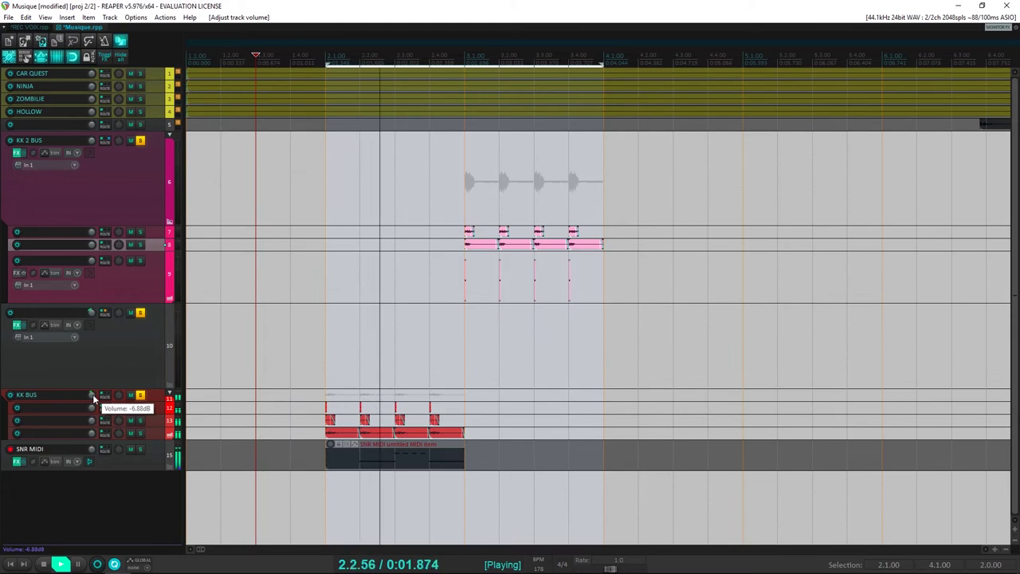
scroll(93, 394, up, 4)
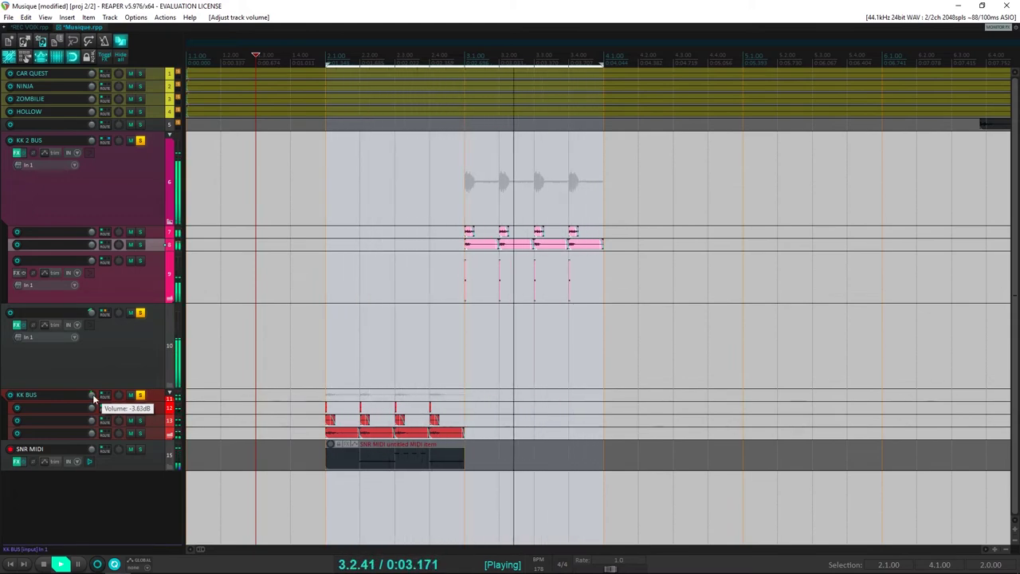
scroll(93, 394, up, 2)
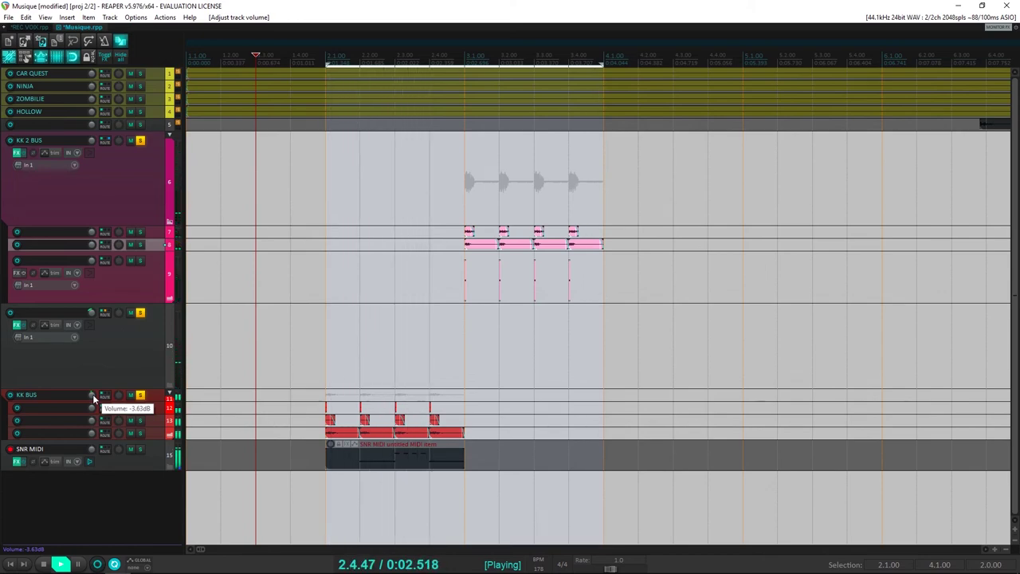
key(space)
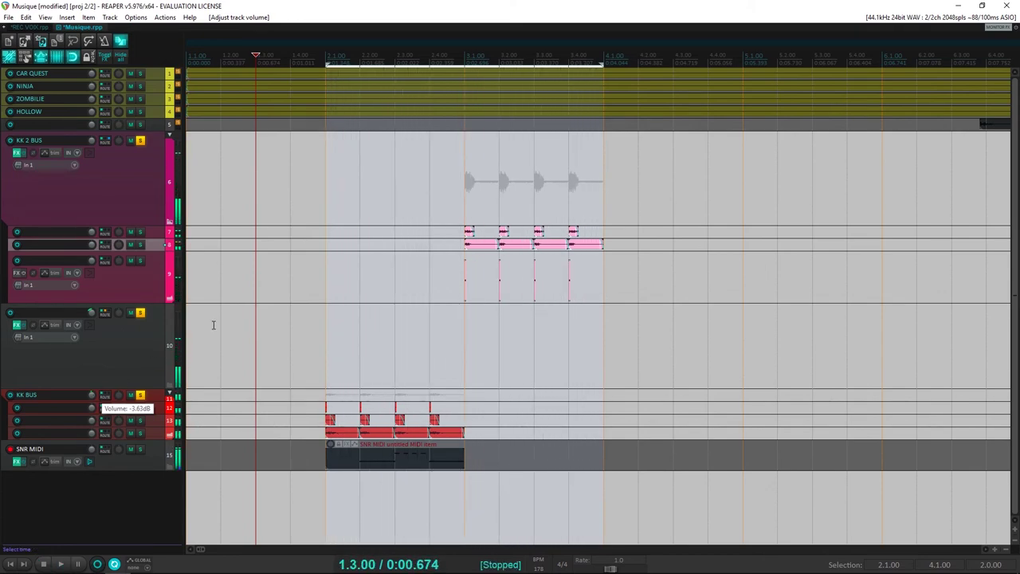
Unsolo KK BUS and track 10, and place the edit cursor at 3.1.00
click(141, 395)
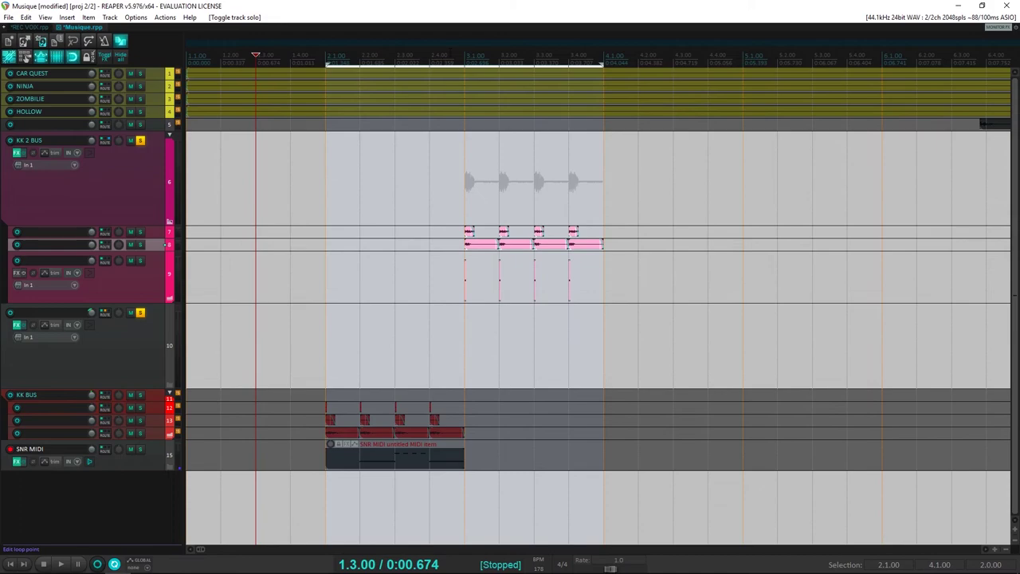
click(451, 55)
click(141, 140)
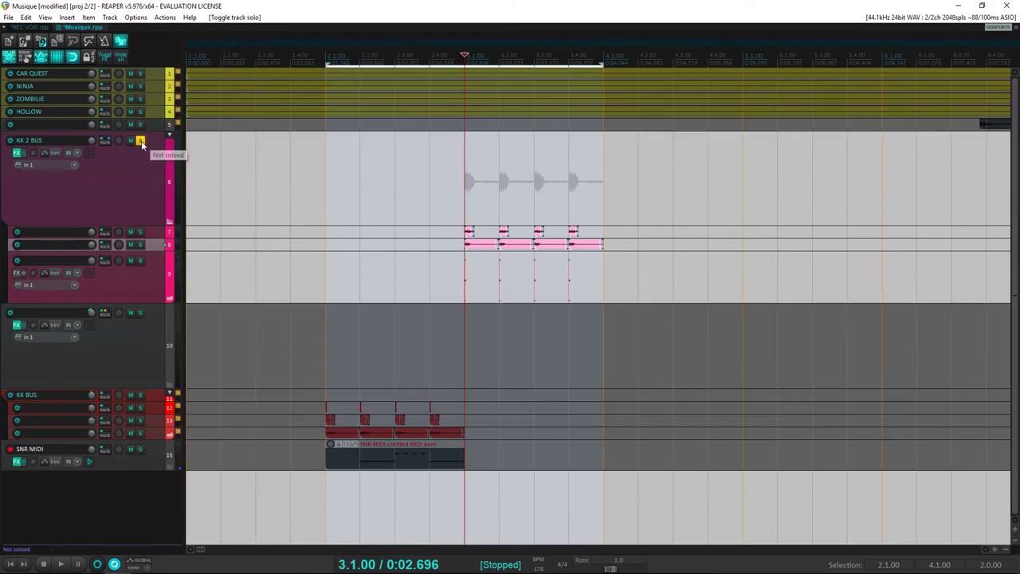
Reopen FabFilter Saturn on KK 2 BUS and move its window clear of the KK 2 items
scroll(504, 214, up, 4)
scroll(508, 216, down, 4)
scroll(611, 203, up, 2)
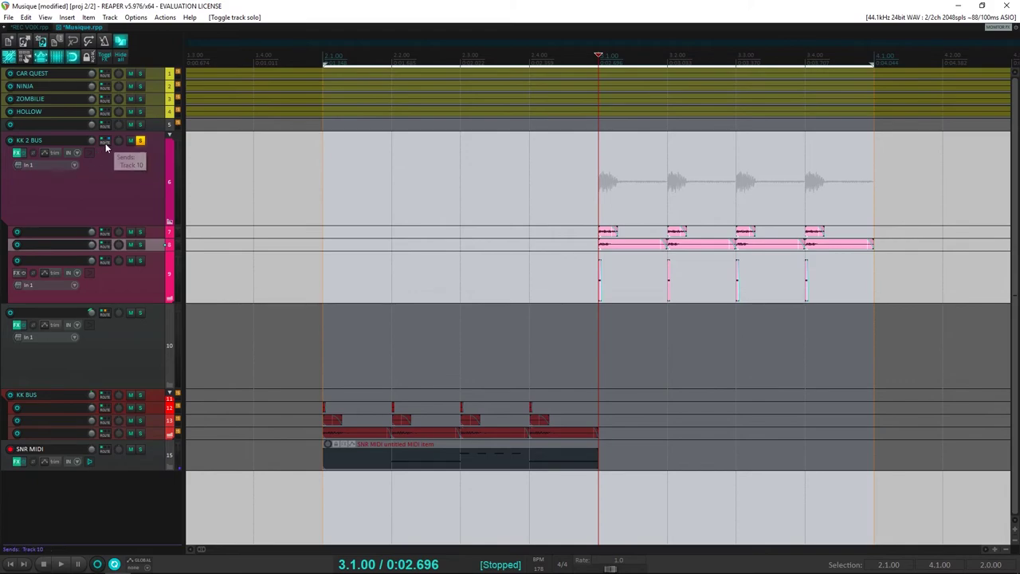
click(15, 153)
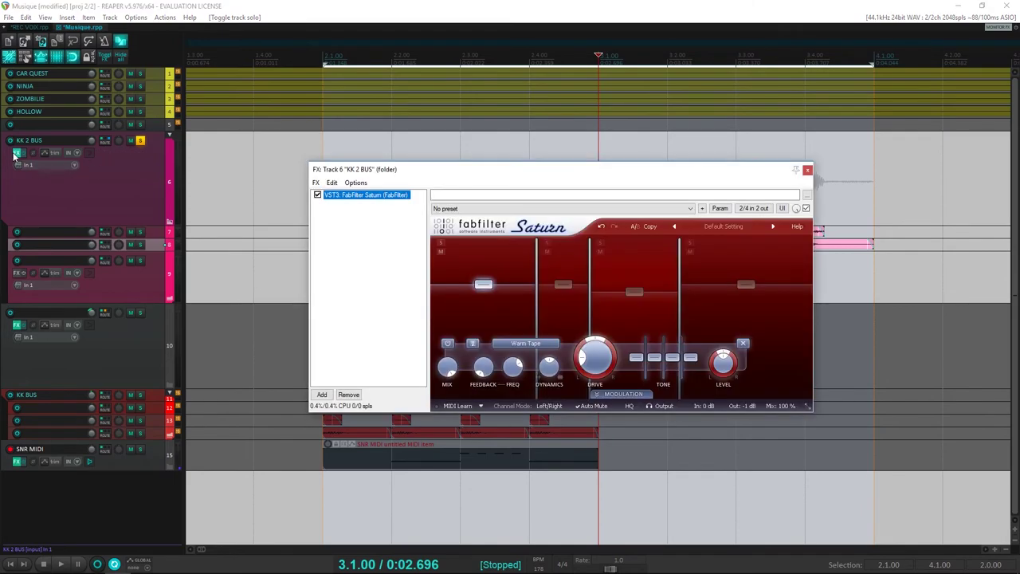
drag(421, 188, 539, 342)
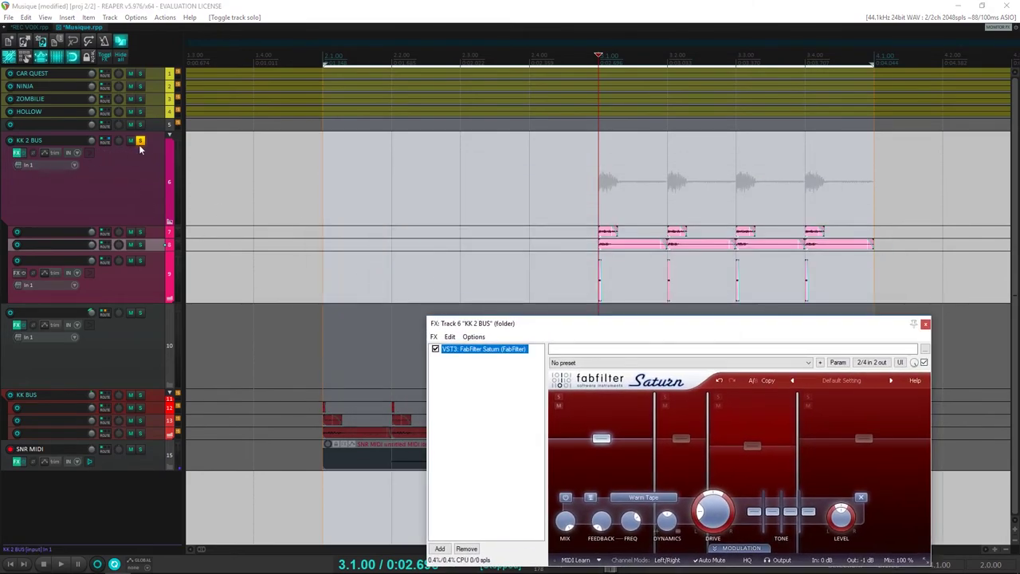
Set the time selection to 3.1.00–4.1.00 around the KK 2 items and save the project
key(space)
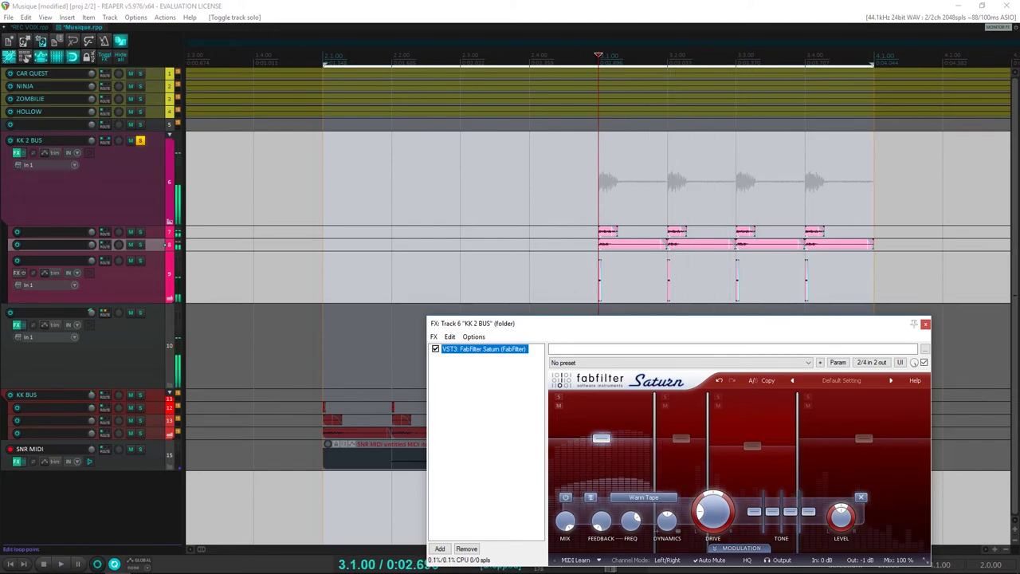
drag(599, 64, 873, 67)
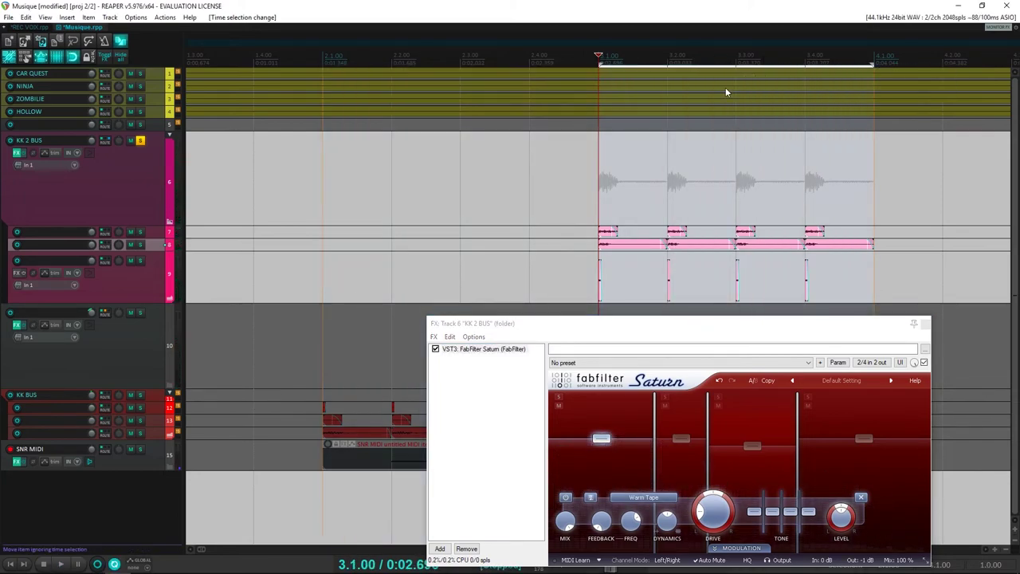
scroll(663, 97, down, 2)
key(ctrl+s)
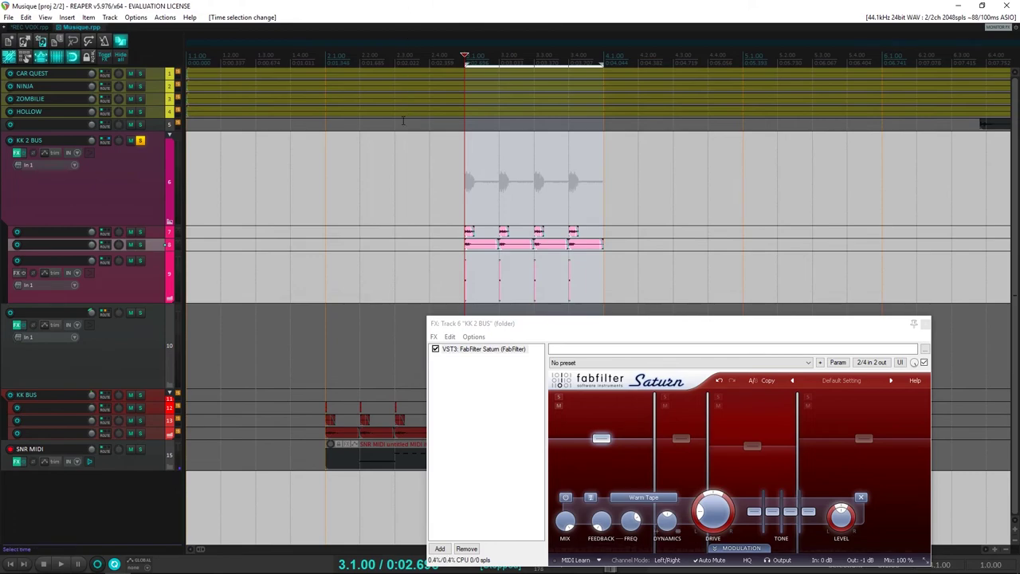
Move the Saturn window clear of the project browser's lower edge and play the selected KK 2 BUS loop
drag(488, 329, 402, 232)
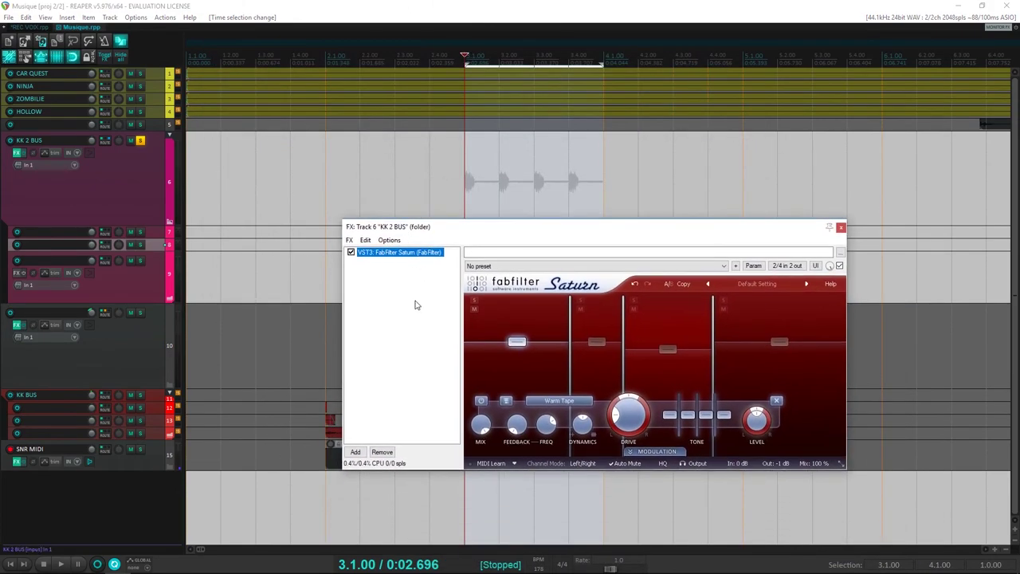
key(space)
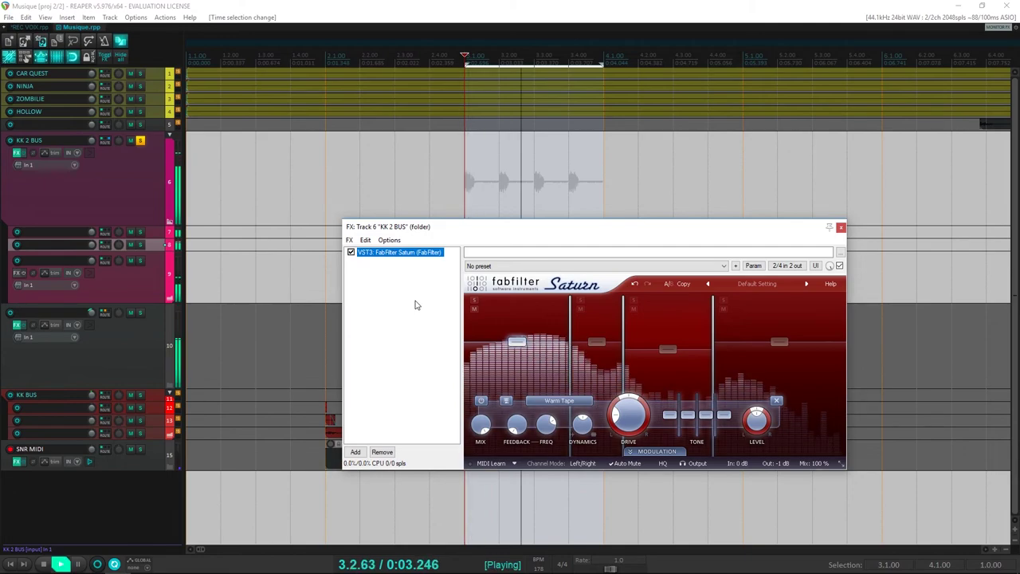
key(space)
Browse the effects available for KK 2 BUS and filter the Waves plug-ins by "c1"
double_click(415, 304)
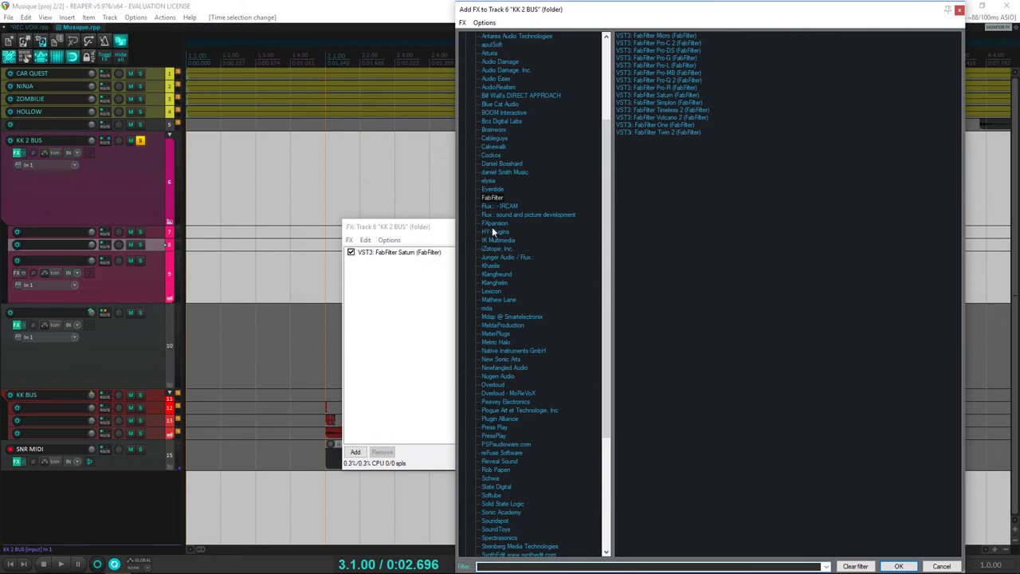
scroll(501, 247, up, 5)
scroll(502, 233, down, 12)
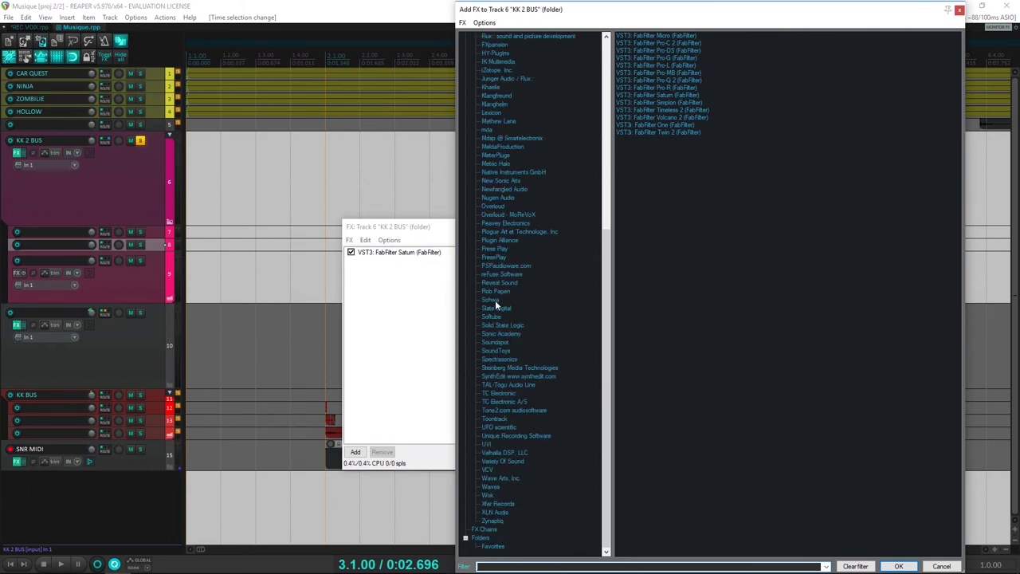
click(509, 480)
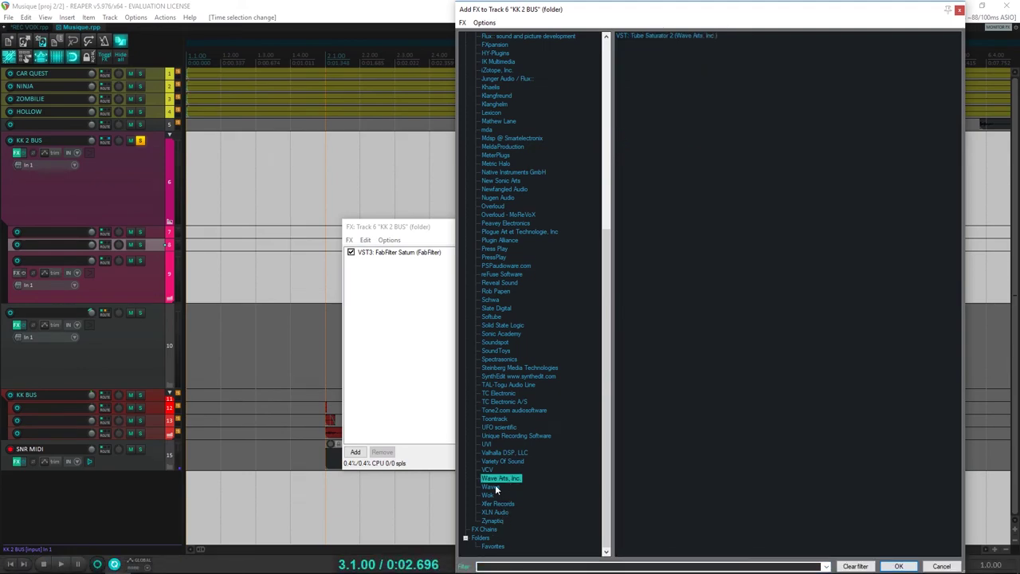
click(493, 487)
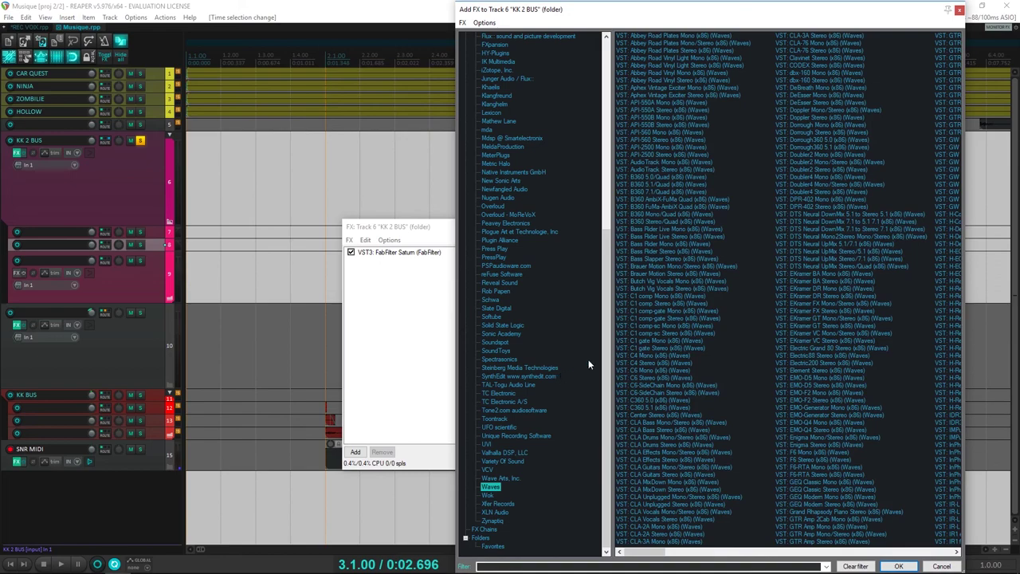
click(560, 567)
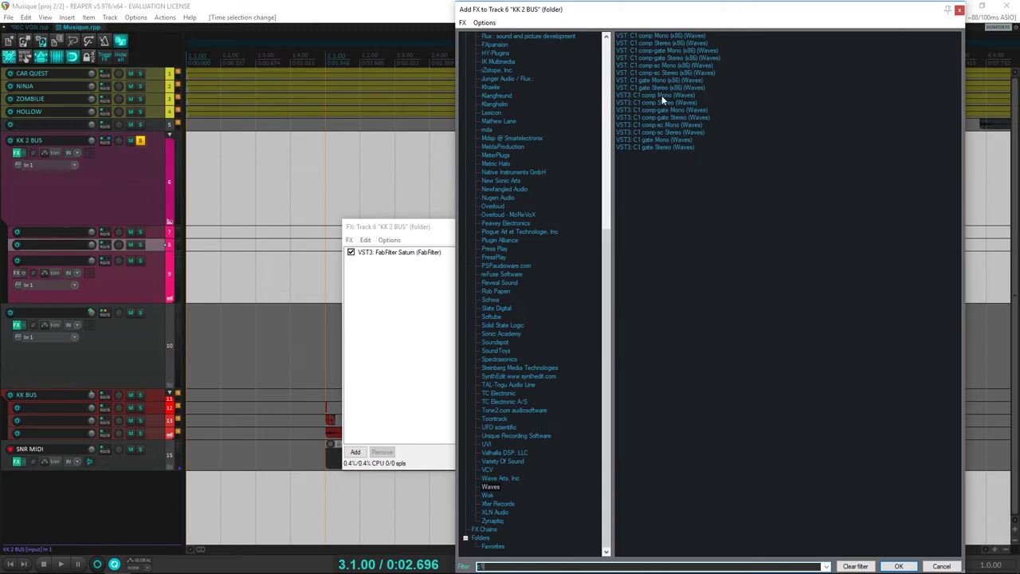
Mute track 10 and play the loop repeatedly to hear KK 2 BUS without its parallel track
drag(430, 227, 333, 330)
key(space)
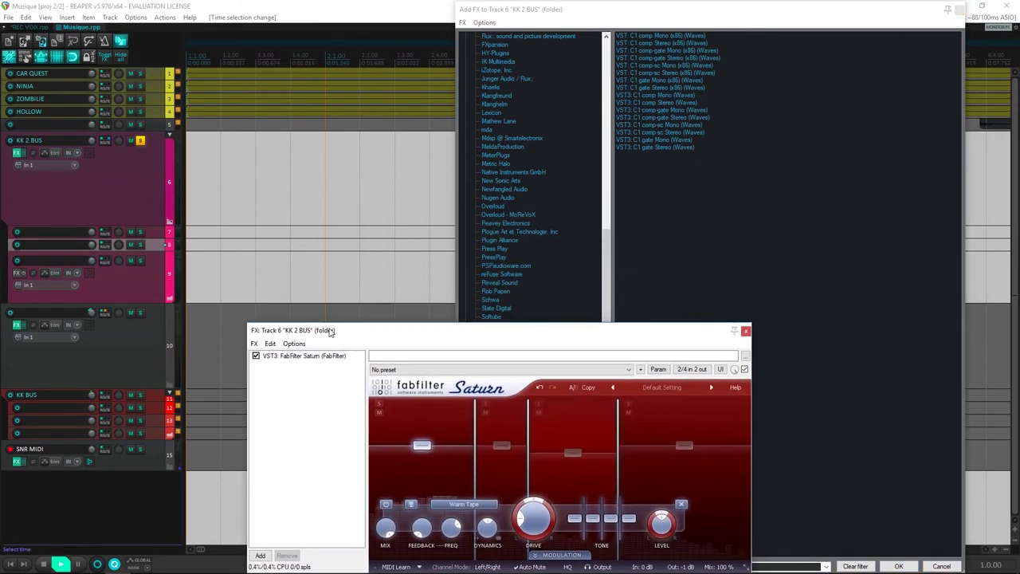
click(130, 312)
key(space)
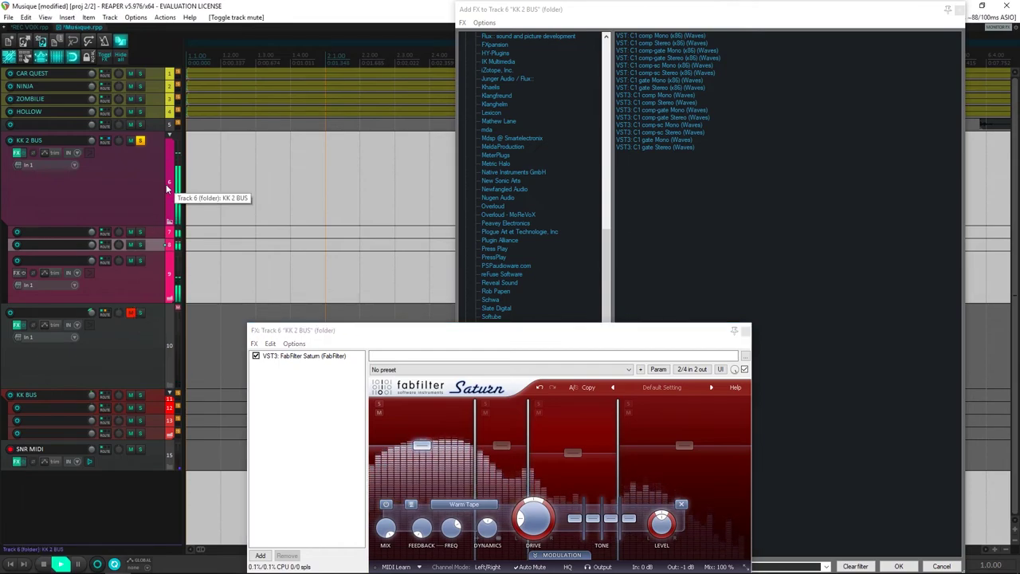
key(space)
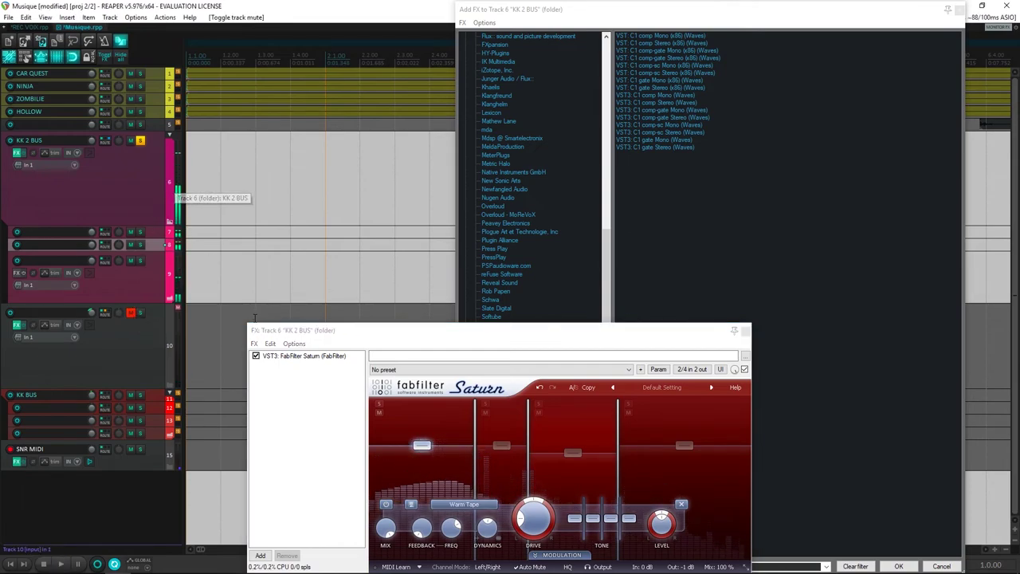
key(space)
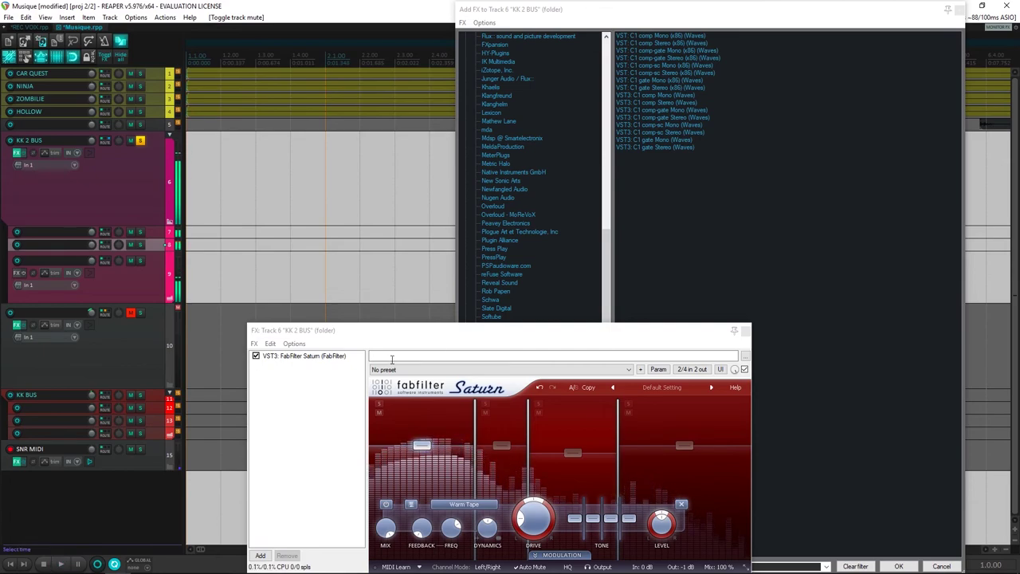
key(space)
key(space)
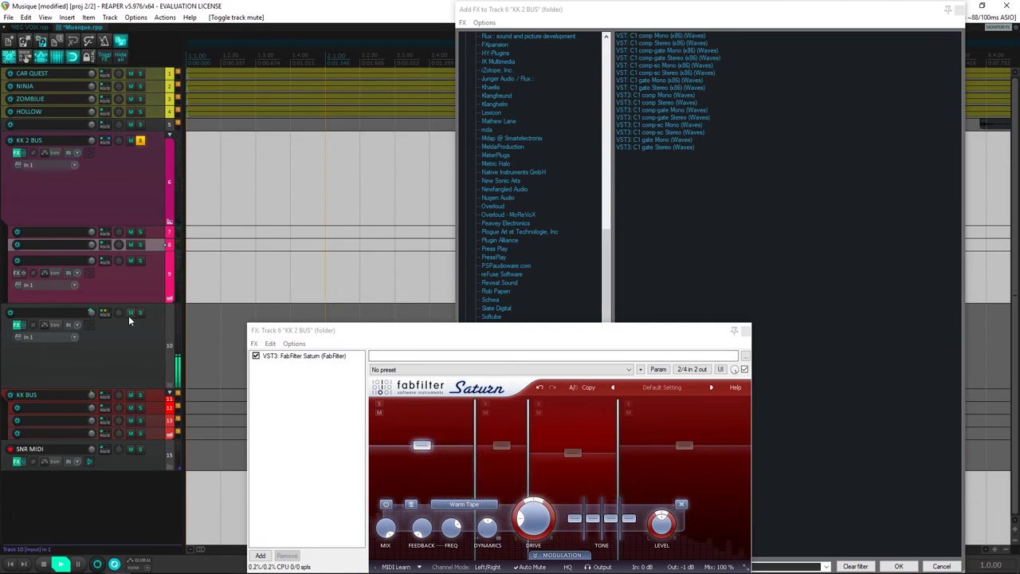
Unmute track 10 and play the loop to hear KK 2 BUS together with its parallel track
click(130, 314)
click(137, 315)
click(138, 316)
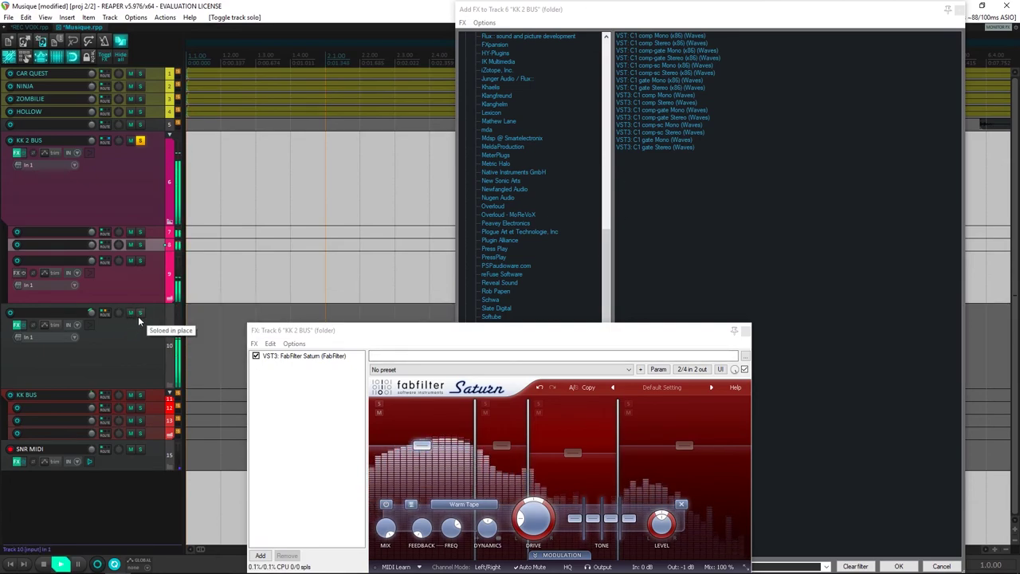
key(space)
Solo track 10 instead of KK 2 BUS to hear it, and switch the solo back to KK 2 BUS
click(139, 140)
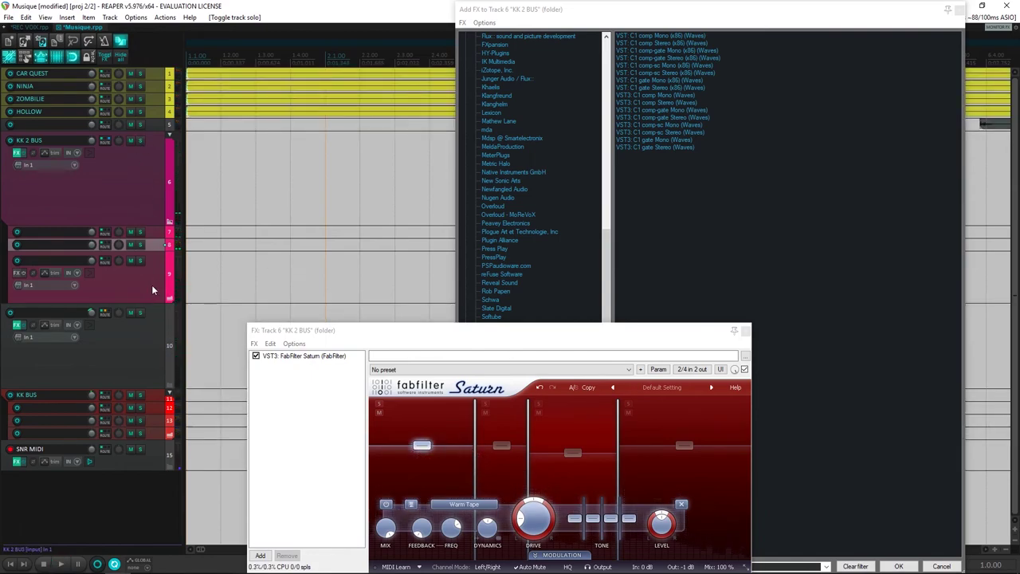
click(129, 314)
click(140, 314)
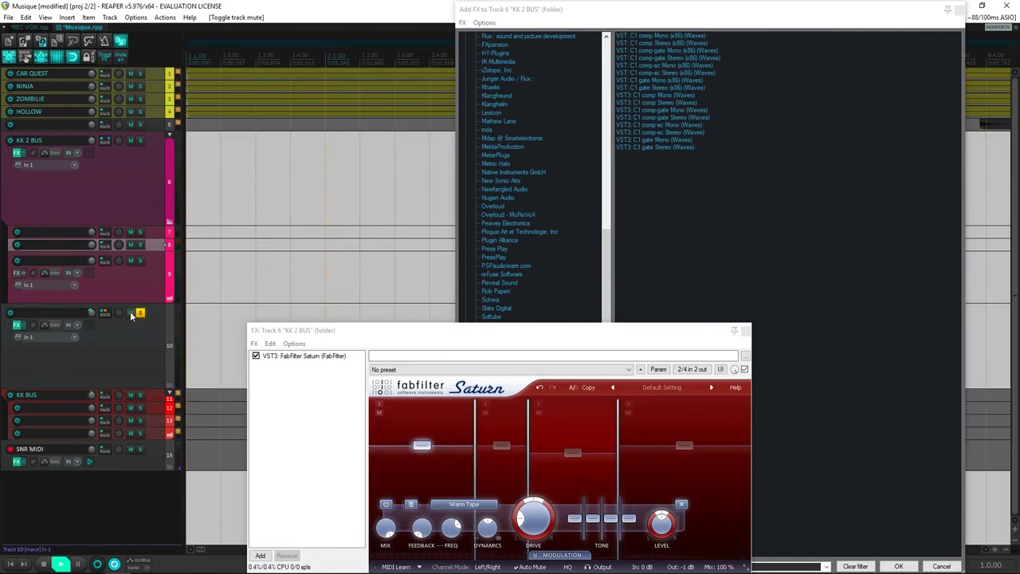
key(space)
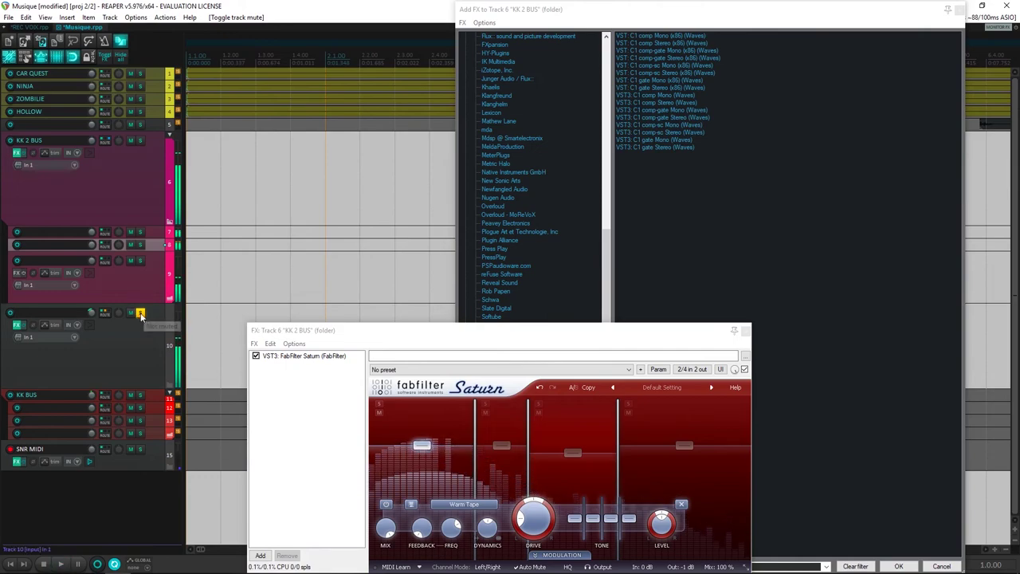
click(139, 313)
click(139, 141)
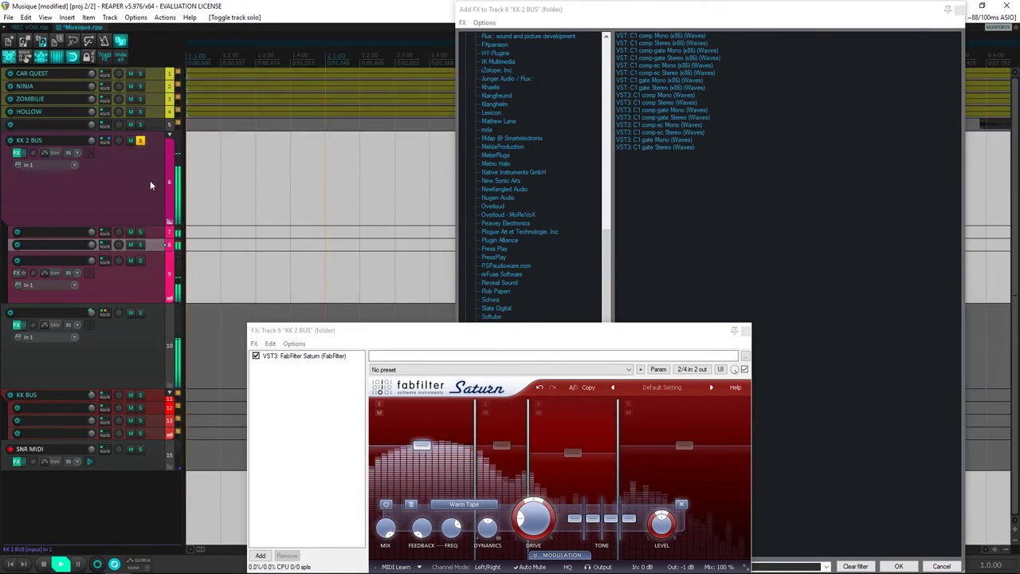
key(space)
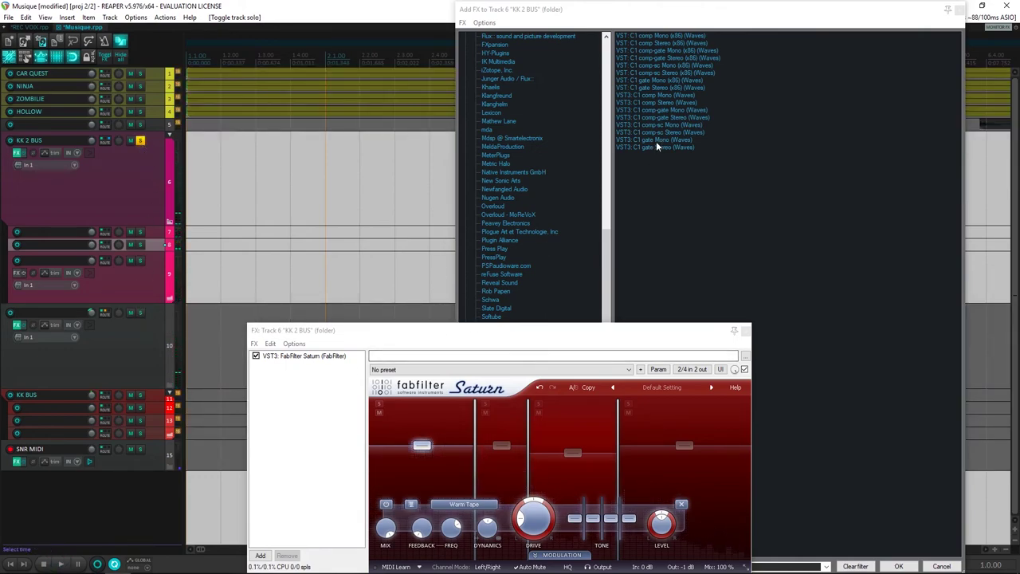
Add the VST3 C1 comp Mono compressor after Saturn on KK 2 BUS and position its window for adjustment
click(659, 118)
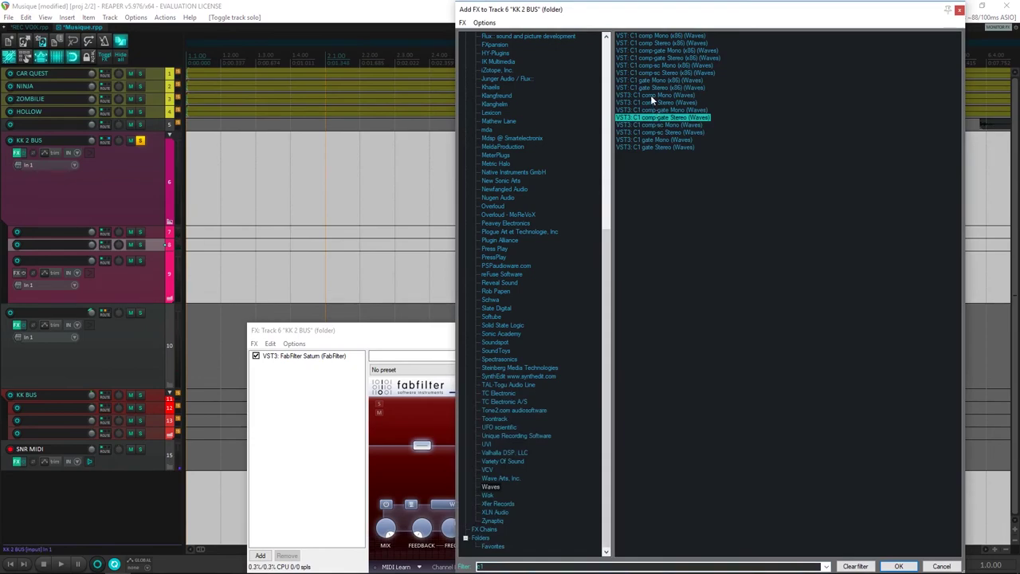
drag(651, 95, 644, 133)
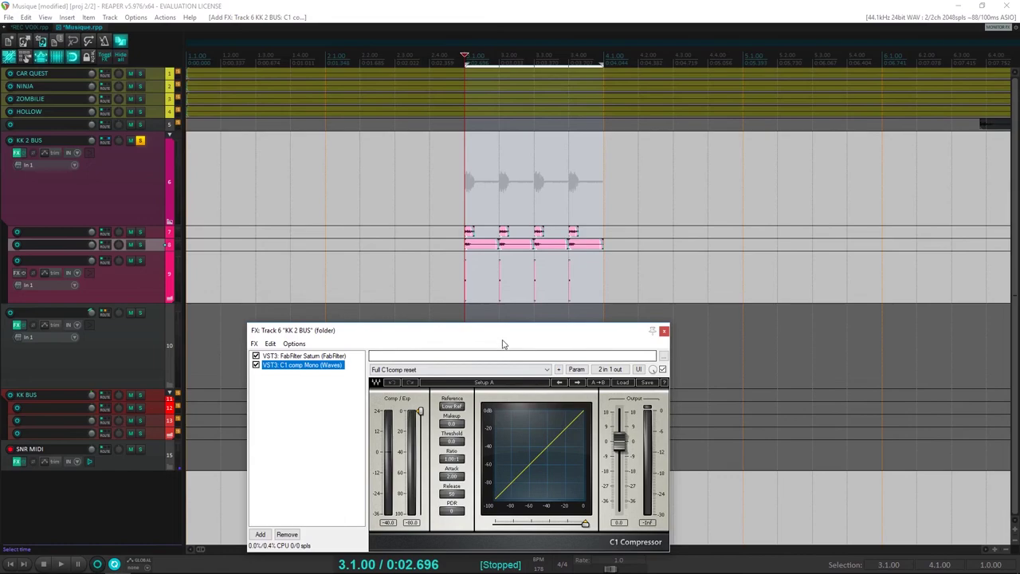
drag(502, 338, 572, 212)
scroll(526, 80, up, 3)
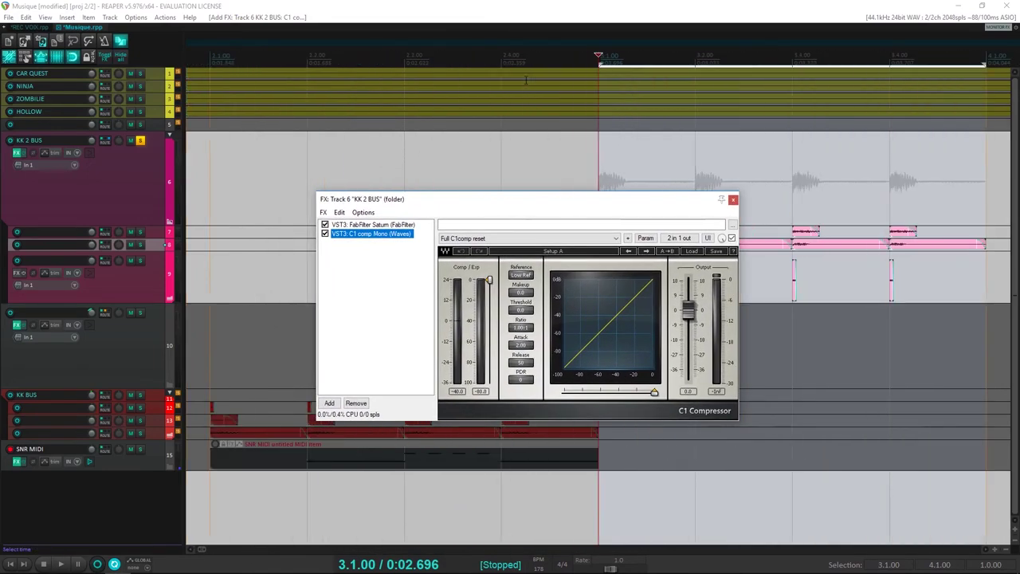
scroll(529, 84, up, 3)
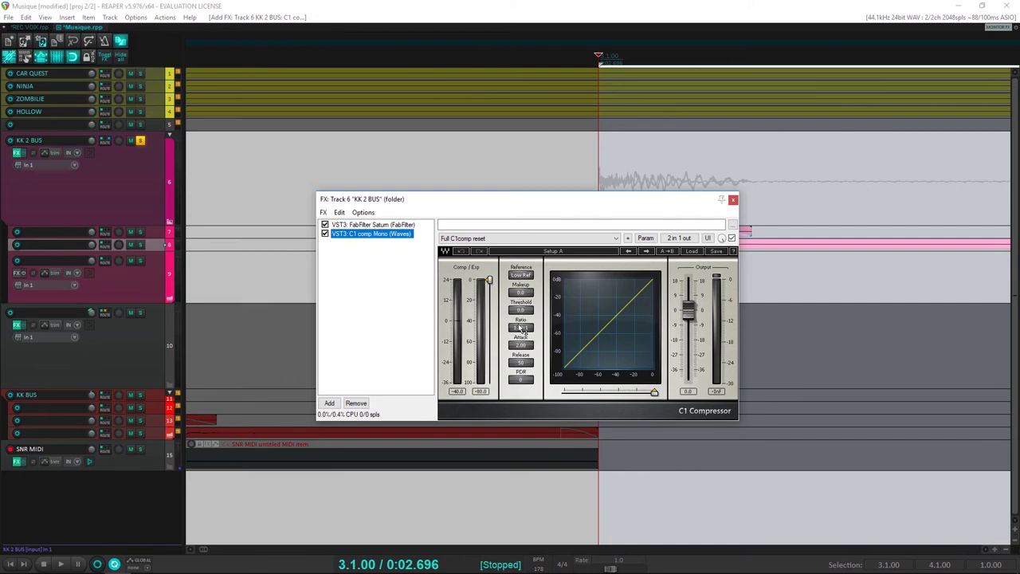
While playing the loop, set the C1 compressor's ratio to about 4.09:1 and threshold to about -17.3, and lengthen its attack
drag(522, 327, 522, 339)
key(space)
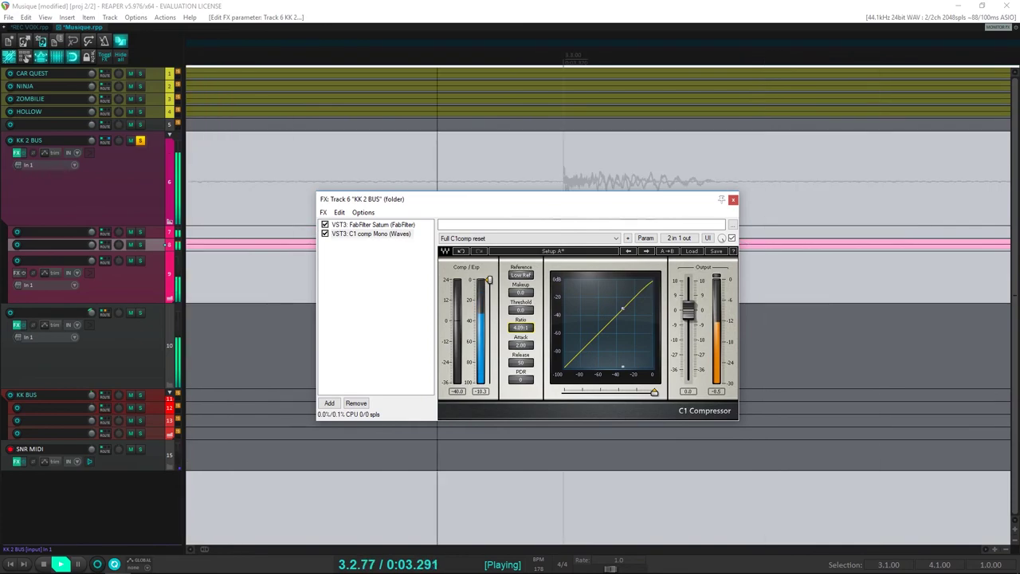
drag(489, 280, 489, 300)
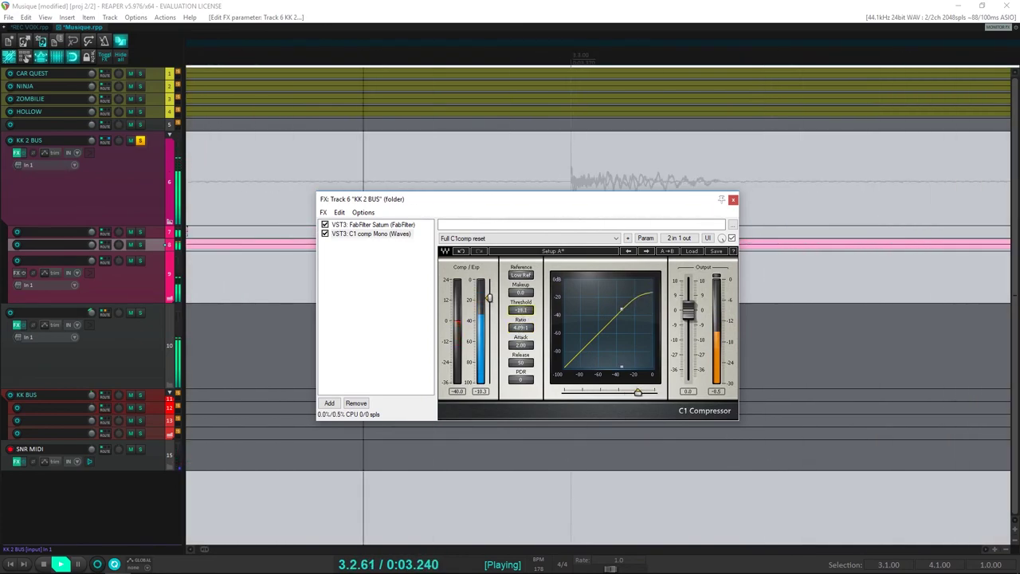
key(space)
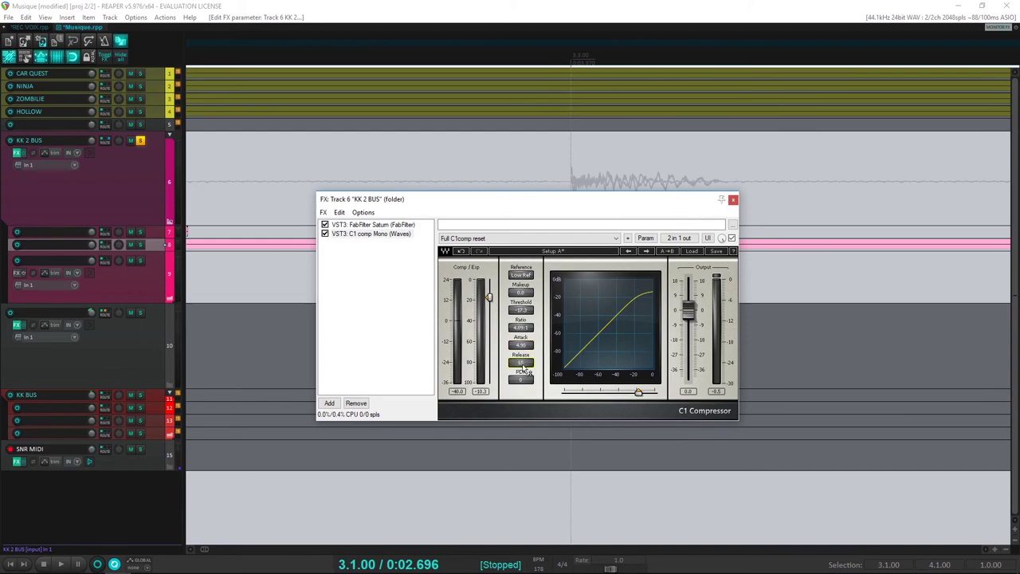
Set the C1 ratio to about 2.09:1, threshold to -9.6 and output to 3.3, and compare the loop with the compressor bypassed
key(space)
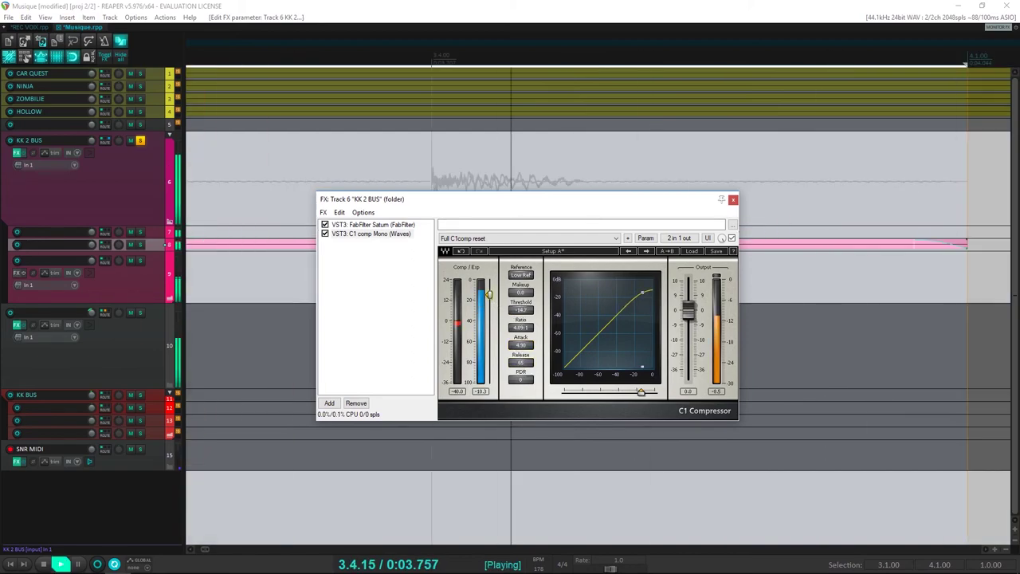
drag(521, 328, 520, 341)
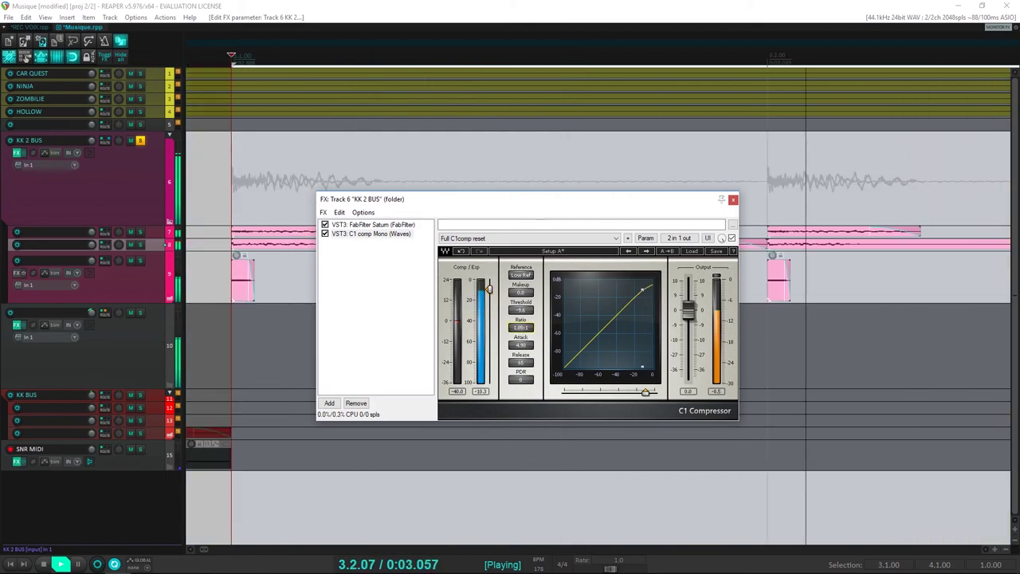
mouse_move(688, 310)
mouse_down()
mouse_move(689, 295)
mouse_move(689, 305)
mouse_up()
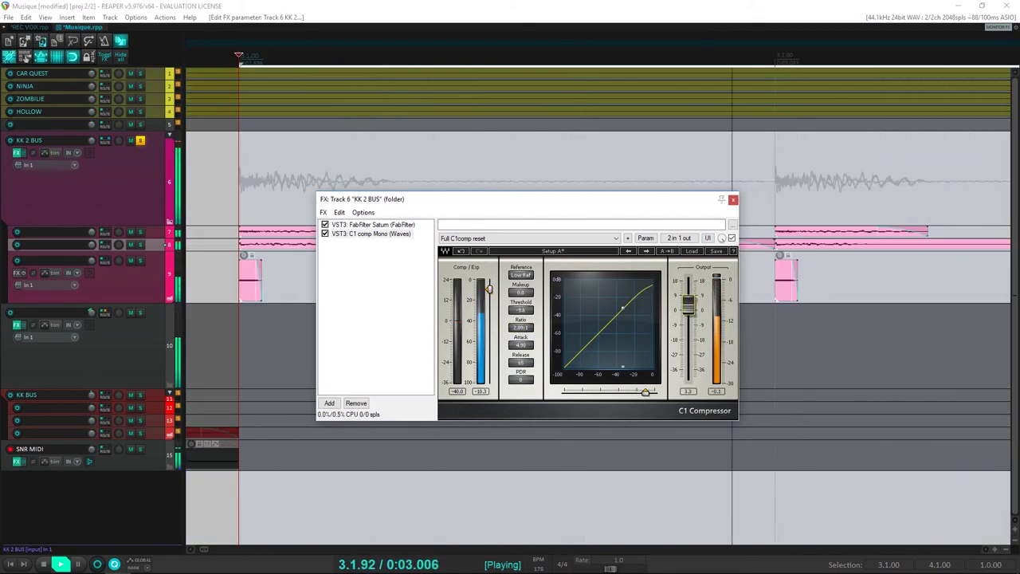
click(732, 237)
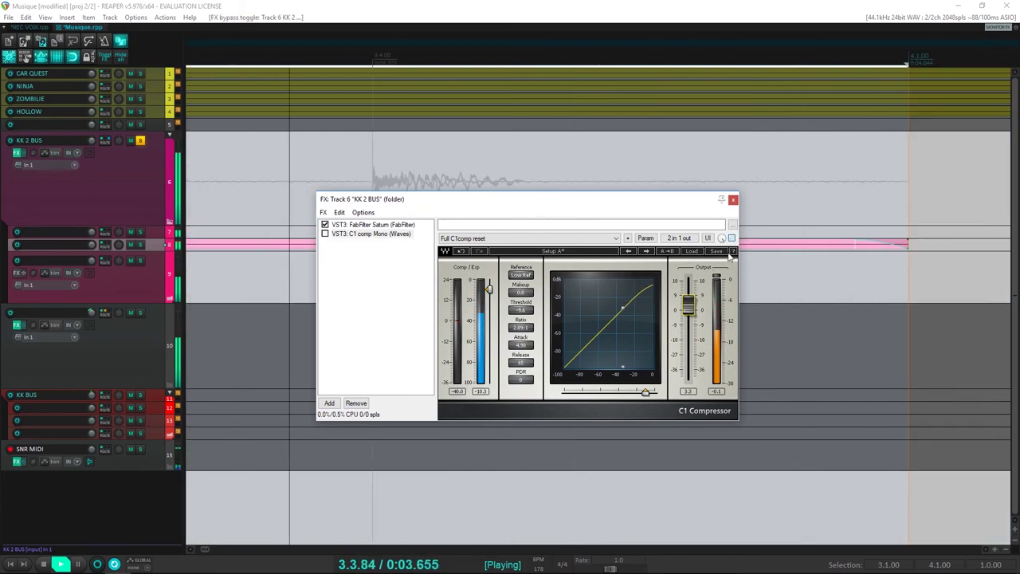
click(732, 238)
Lower the C1 compressor's threshold to about -19.4 and set its output gain to about 5.4 while the loop plays
drag(690, 307, 689, 310)
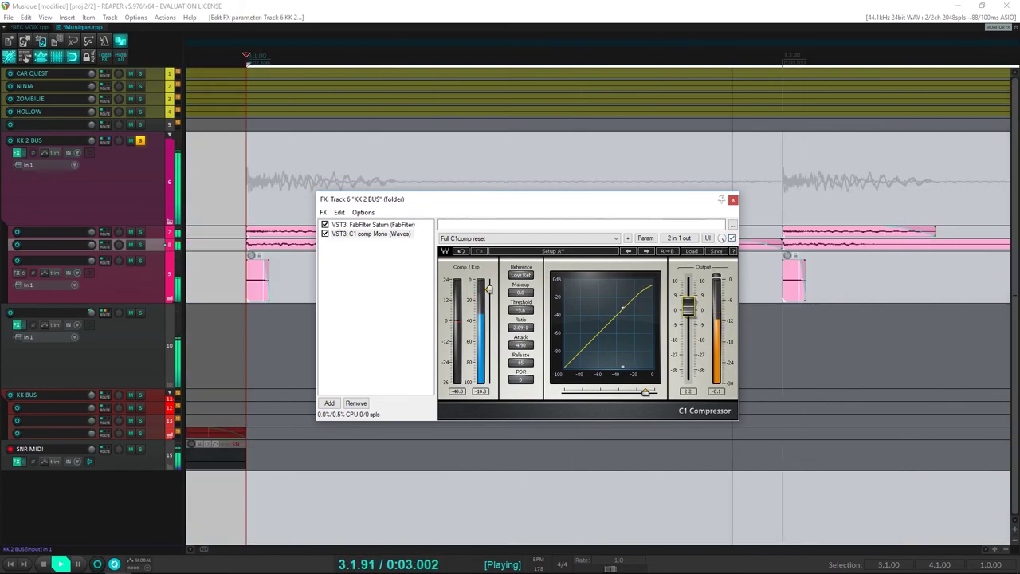
drag(490, 289, 489, 300)
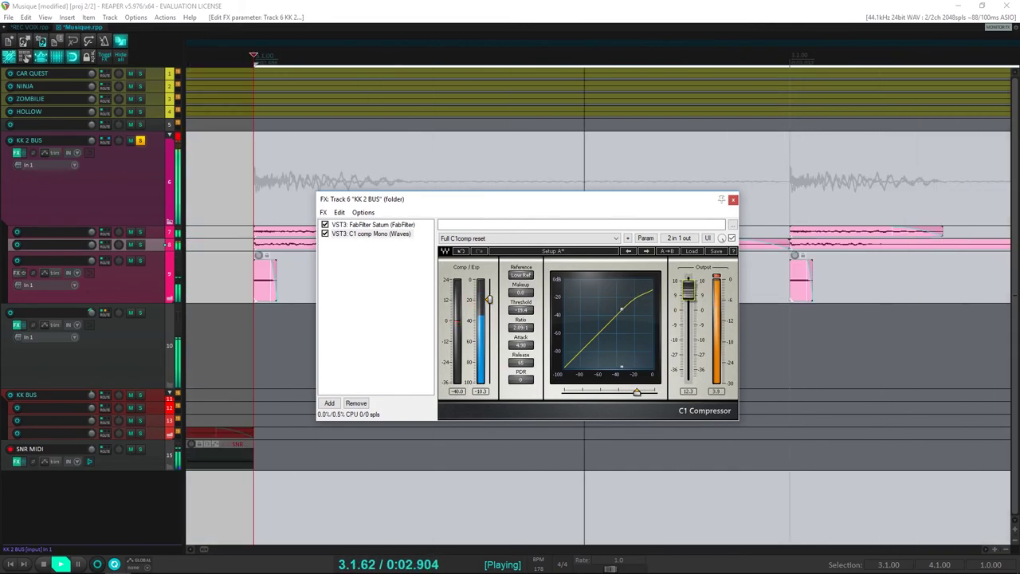
mouse_move(688, 307)
mouse_down()
mouse_move(688, 293)
mouse_move(691, 306)
mouse_up()
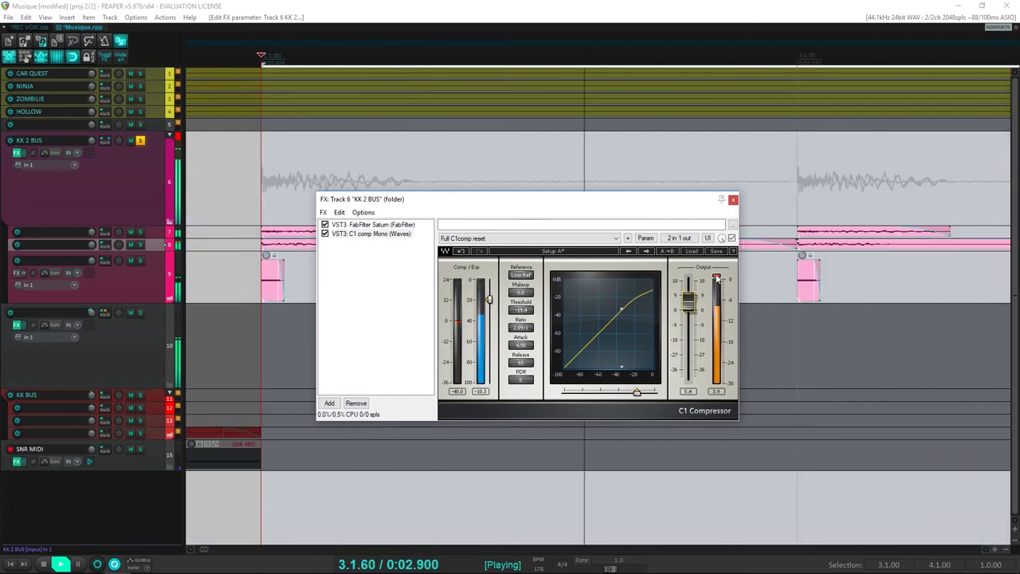
Lower the C1 compressor's output to about 3.2 while comparing the loop with the compressor bypassed and active
click(732, 239)
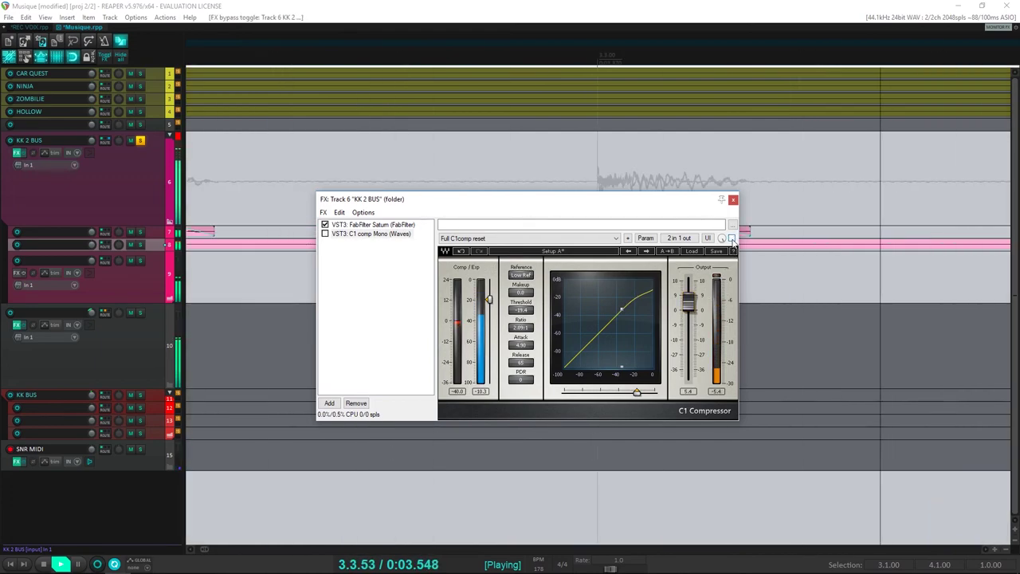
click(732, 239)
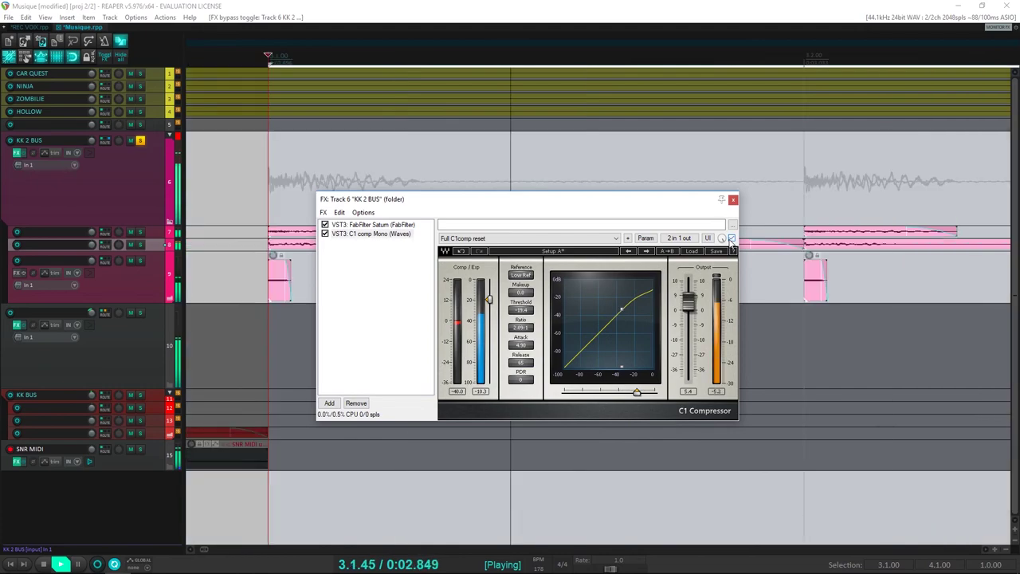
key(space)
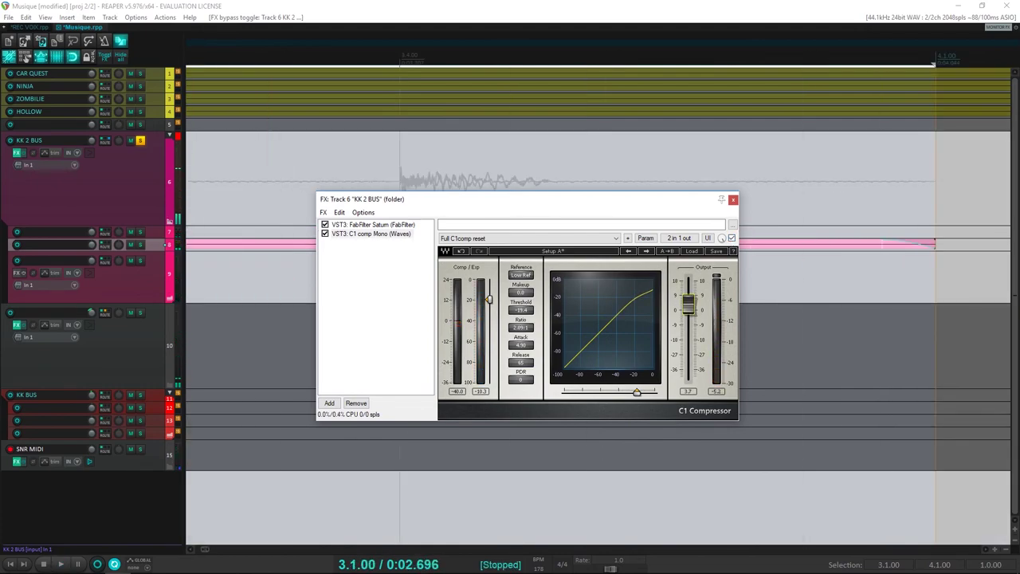
click(732, 239)
key(space)
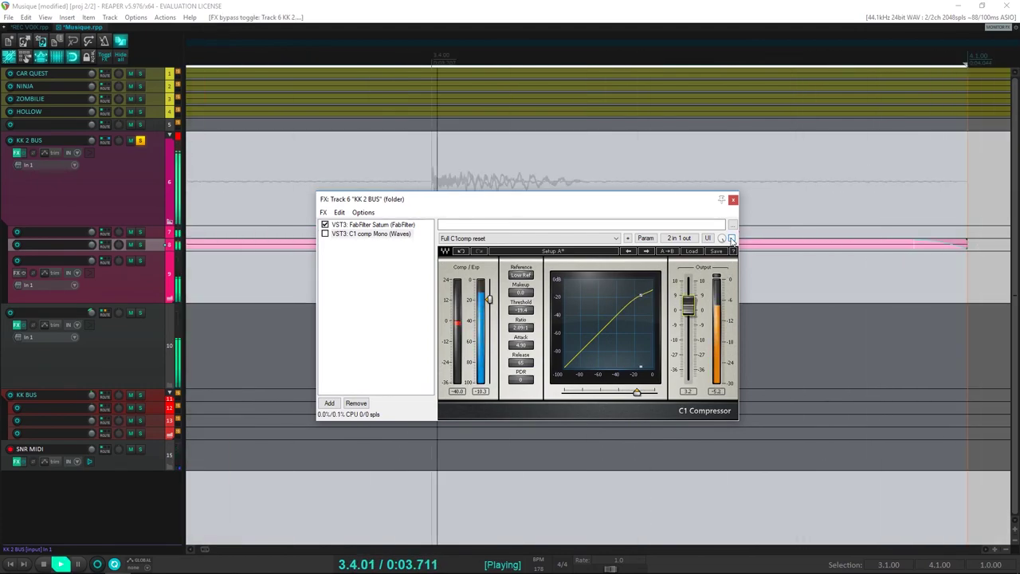
click(732, 238)
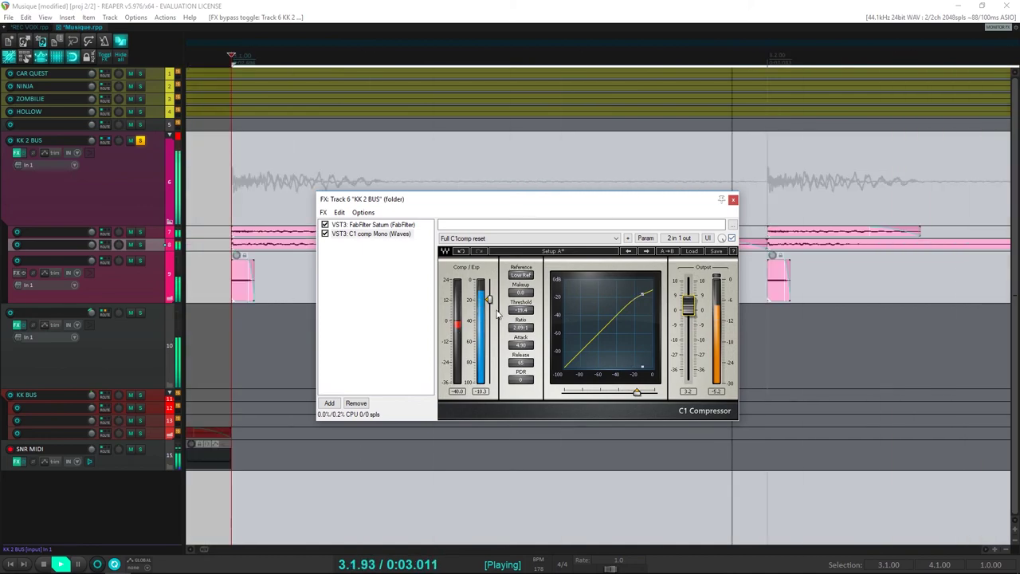
Lower the C1 threshold to about -48, raise its output to 12.8, and compare the loop with the compressor bypassed and active
drag(492, 303, 490, 328)
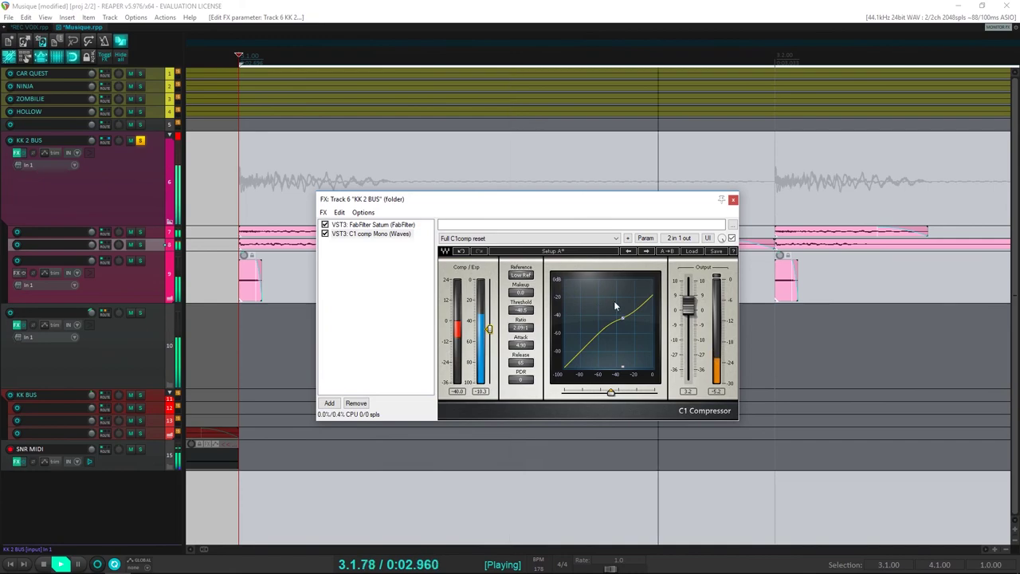
drag(689, 311, 689, 291)
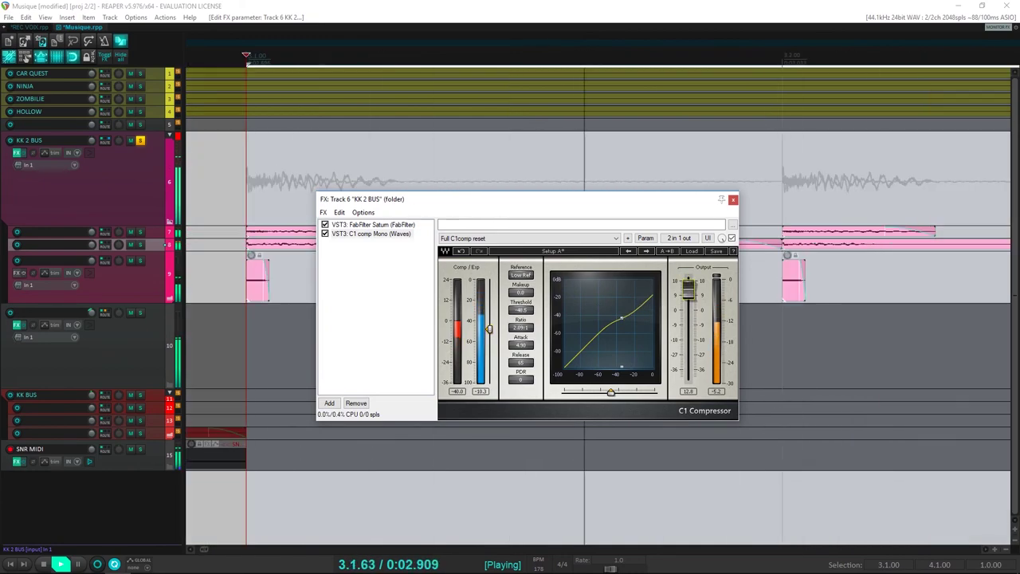
click(732, 238)
click(732, 238)
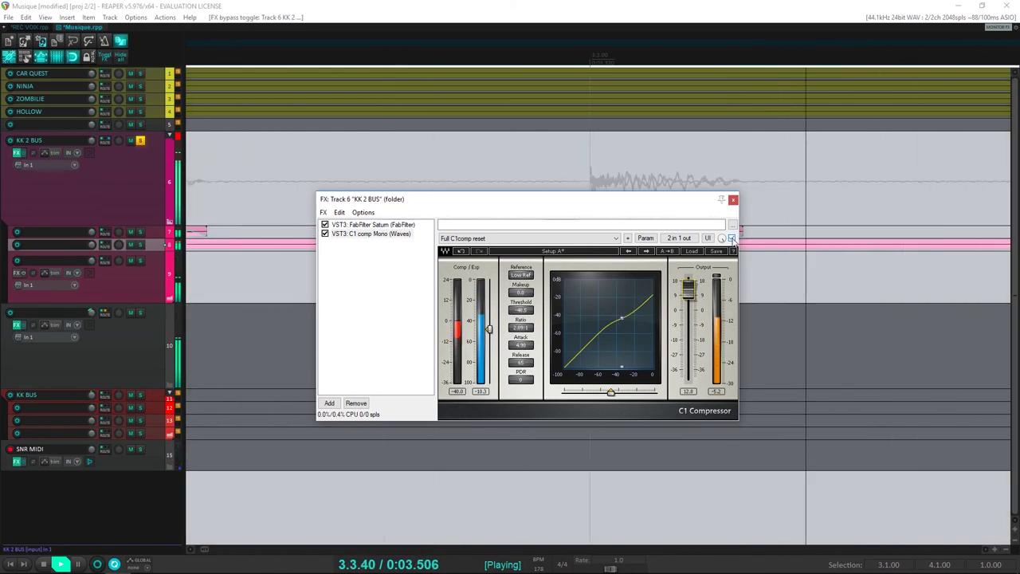
click(732, 237)
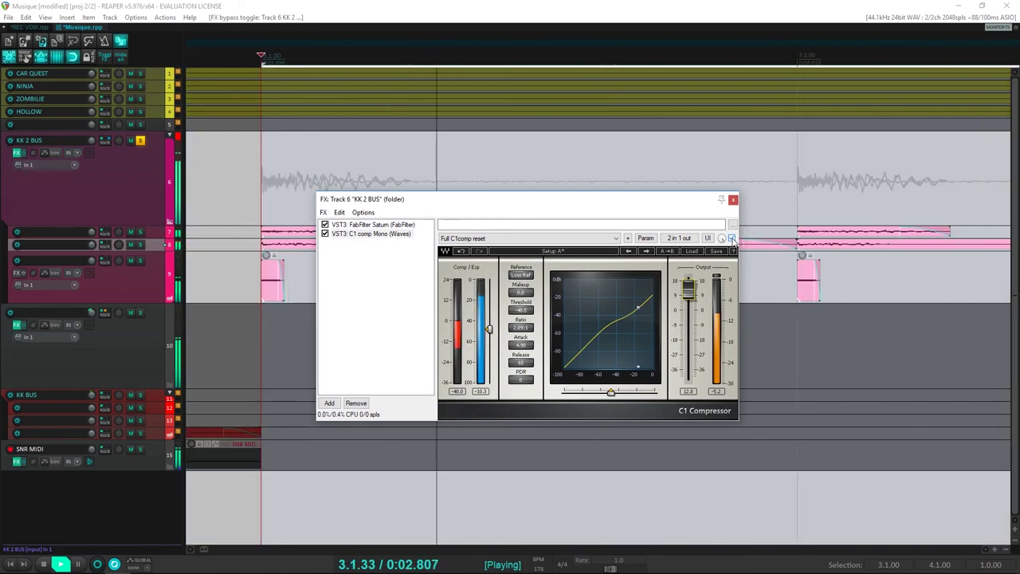
click(732, 237)
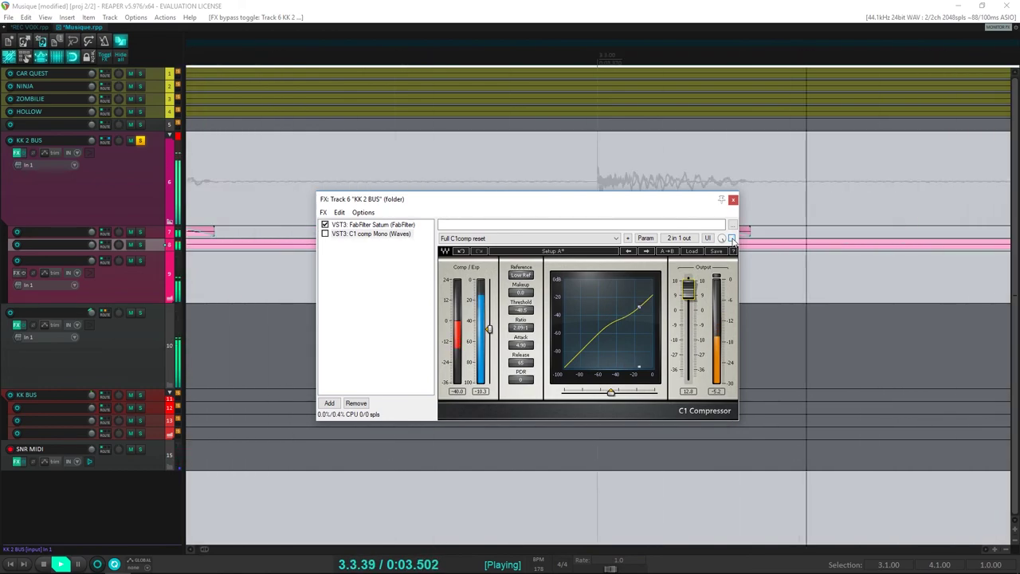
click(732, 237)
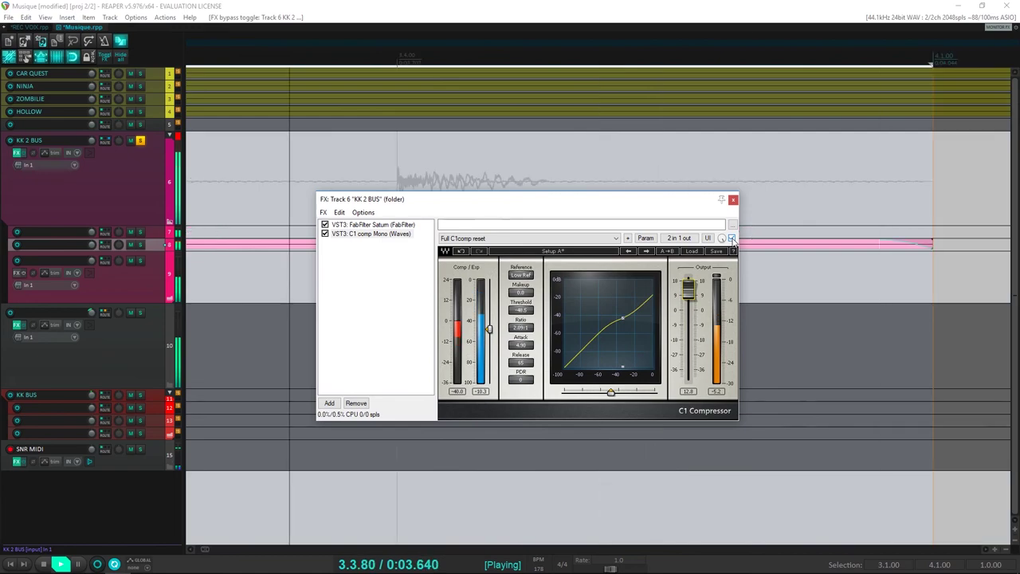
click(732, 237)
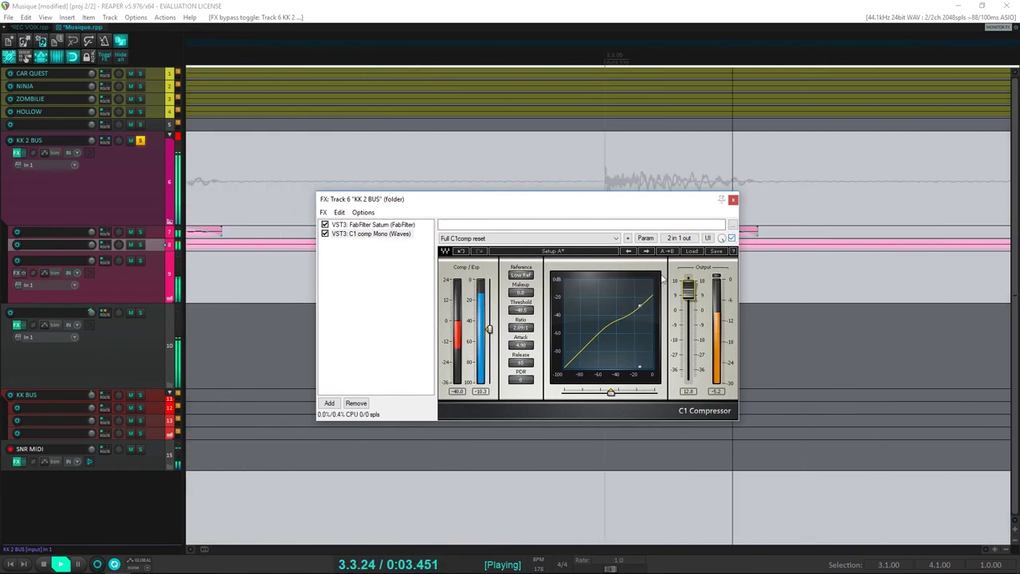
Set the C1 ratio to about 3.05:1, threshold to -43.0 and output to about 12.6, comparing the loop against bypass
key(space)
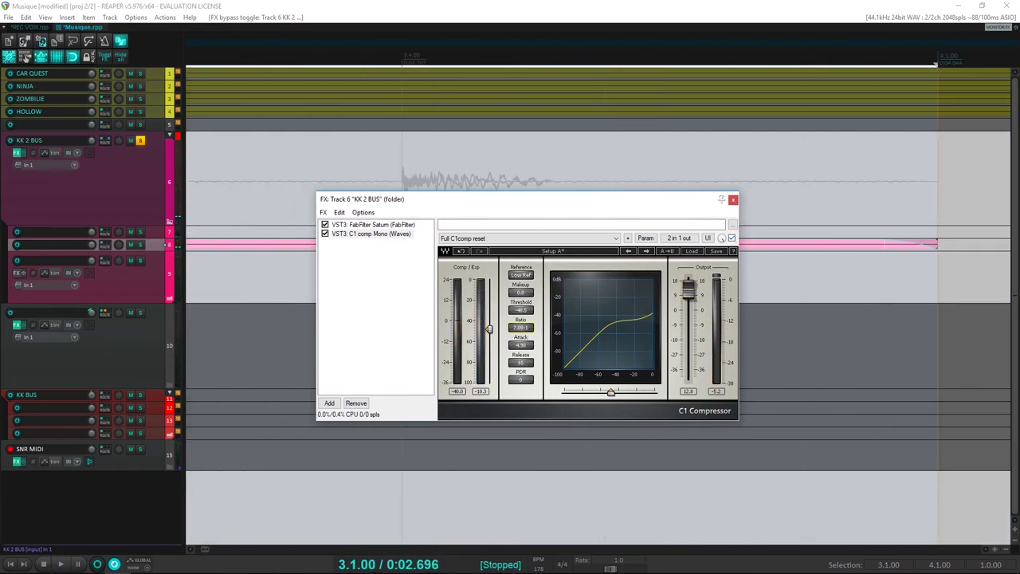
key(space)
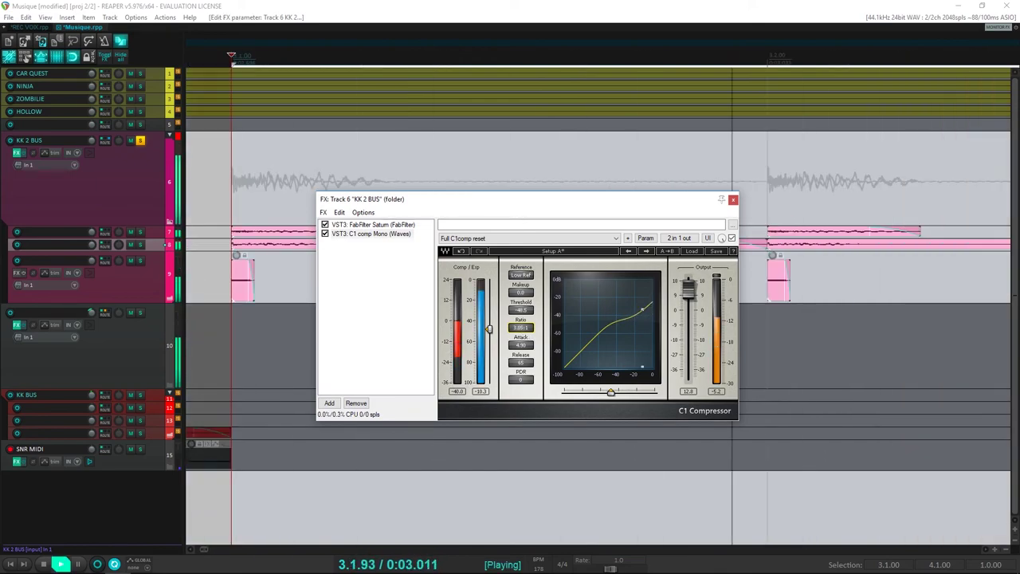
drag(489, 329, 488, 322)
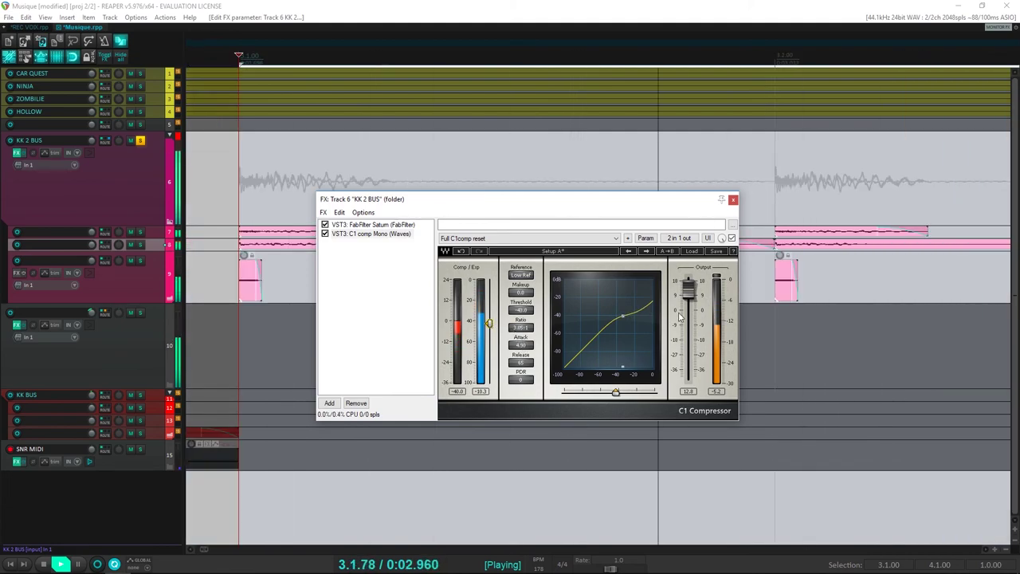
drag(689, 290, 688, 295)
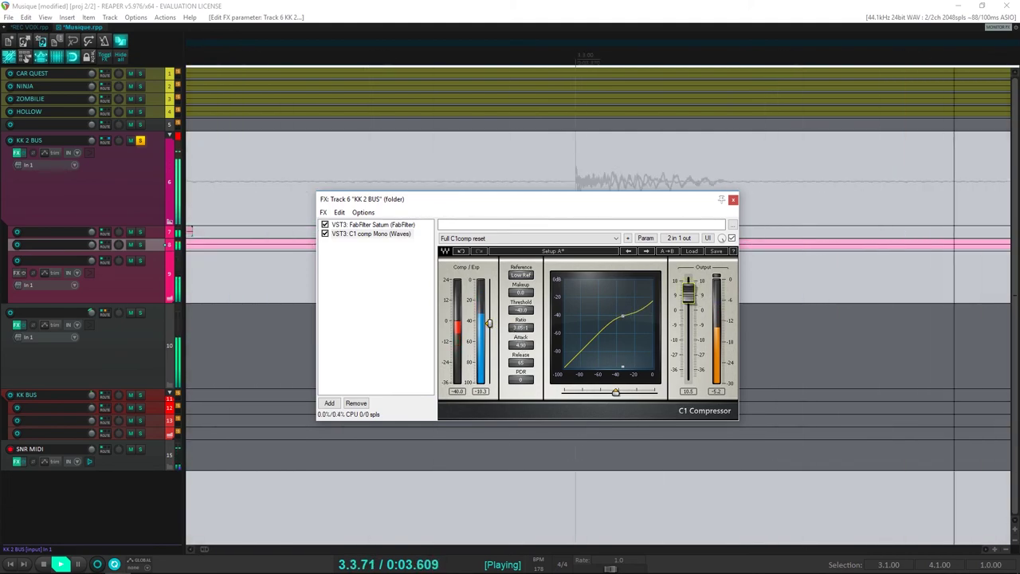
click(731, 238)
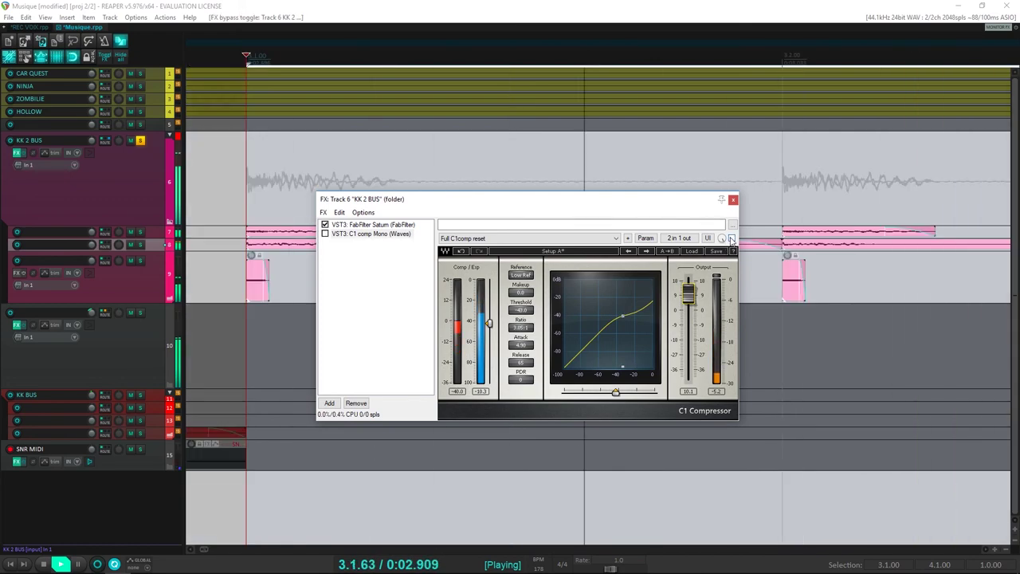
click(732, 238)
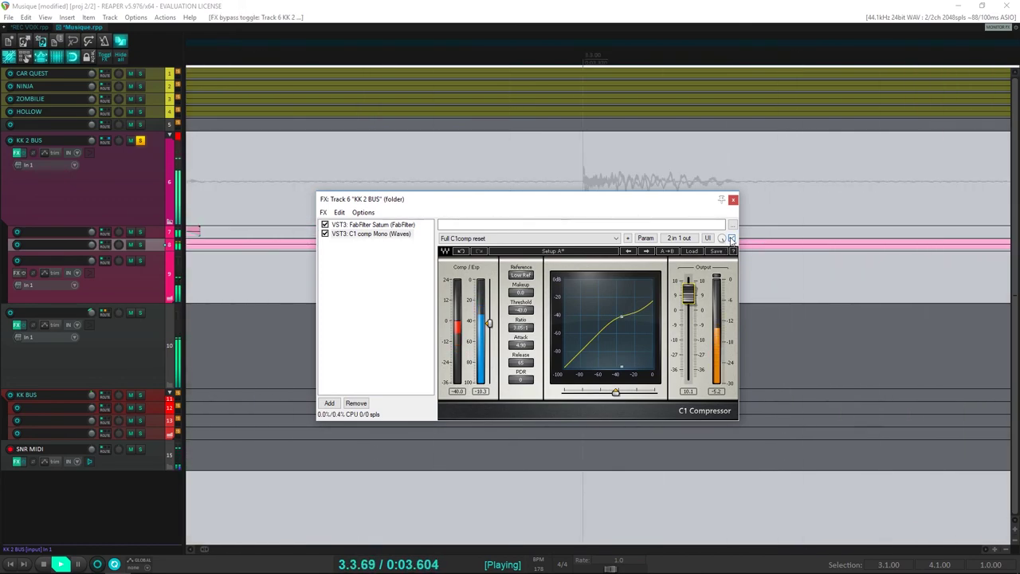
drag(689, 295, 689, 290)
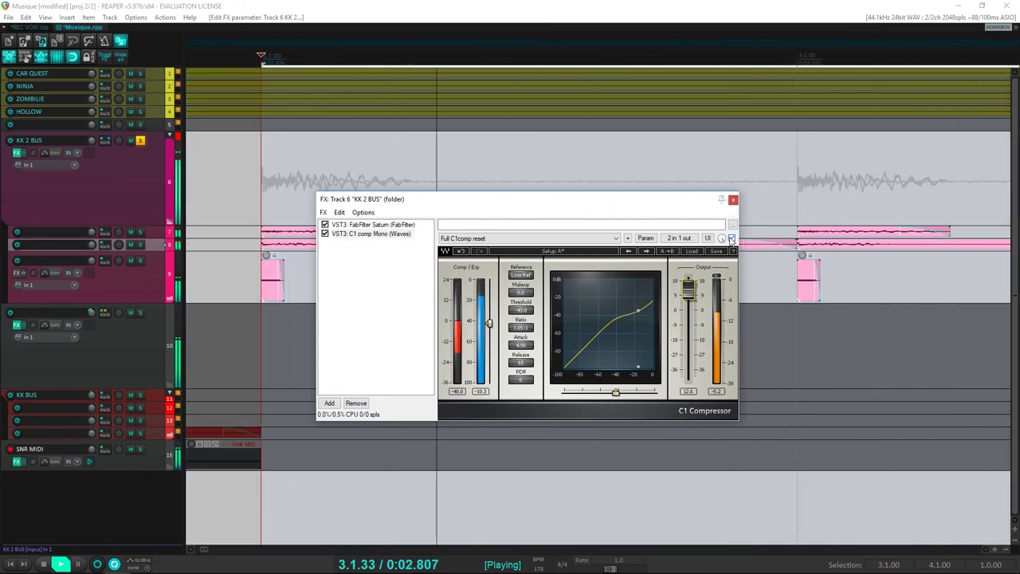
click(732, 237)
click(732, 237)
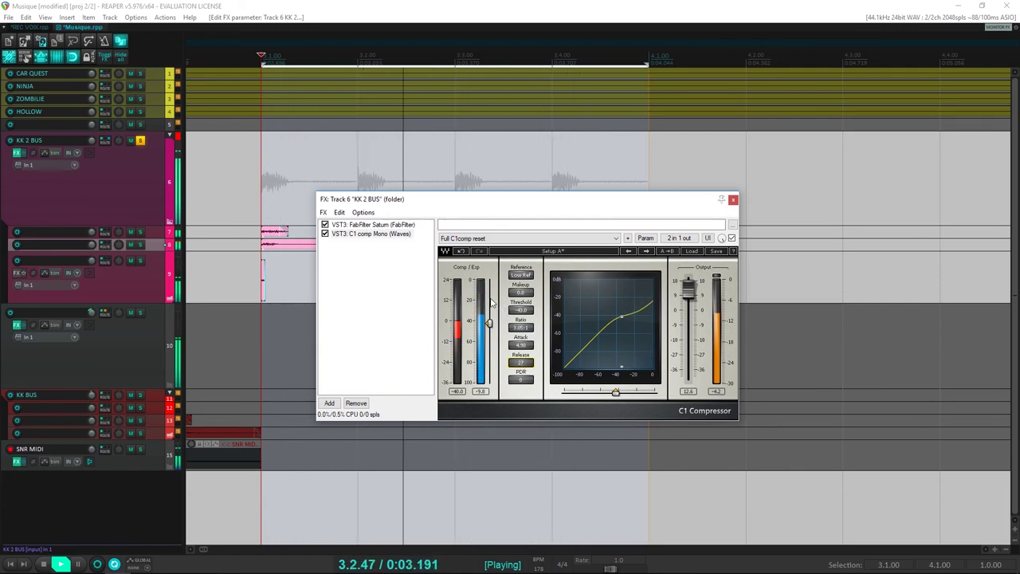
Set the C1 release to 27, check the loop against bypass, and close the KK 2 BUS effects window
click(732, 239)
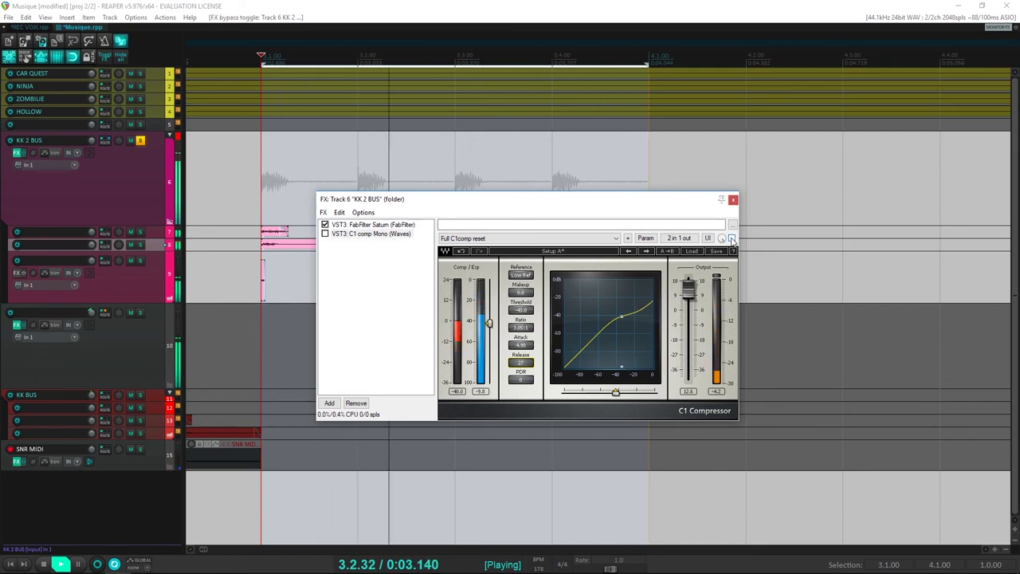
click(732, 239)
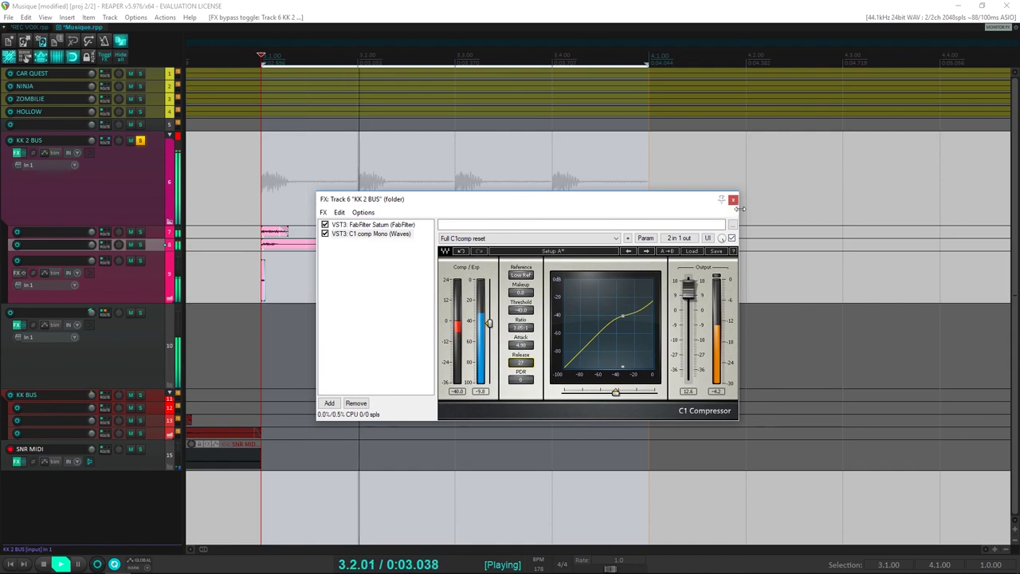
click(734, 199)
key(space)
Extend the loop selection from 2.1.00 to 4.1.00 over both kick patterns, place the edit cursor at 2.1.00, and save the project
scroll(622, 221, down, 4)
ctrl+scroll(501, 228, up, 3)
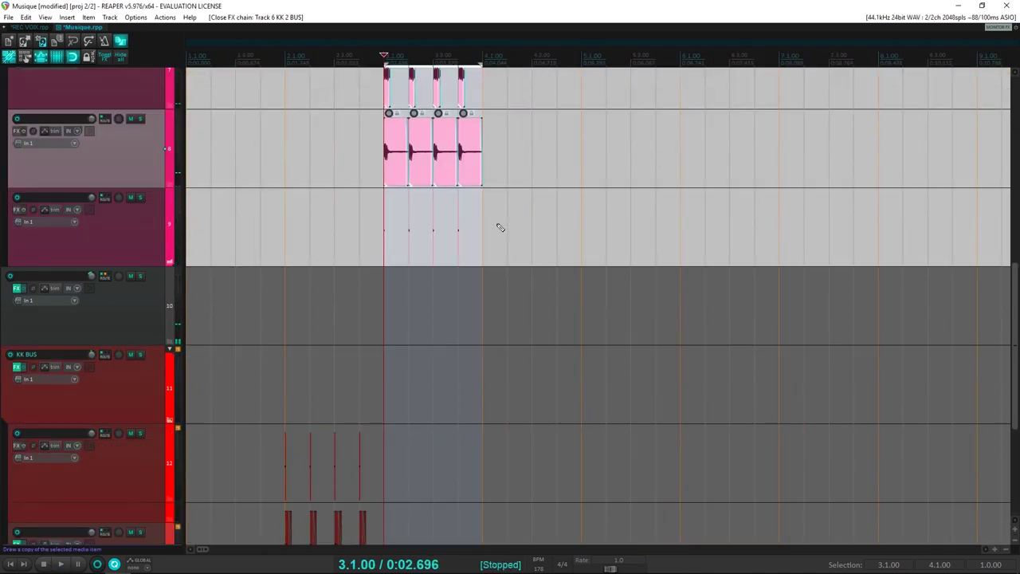
ctrl+scroll(500, 227, down, 3)
scroll(500, 228, down, 2)
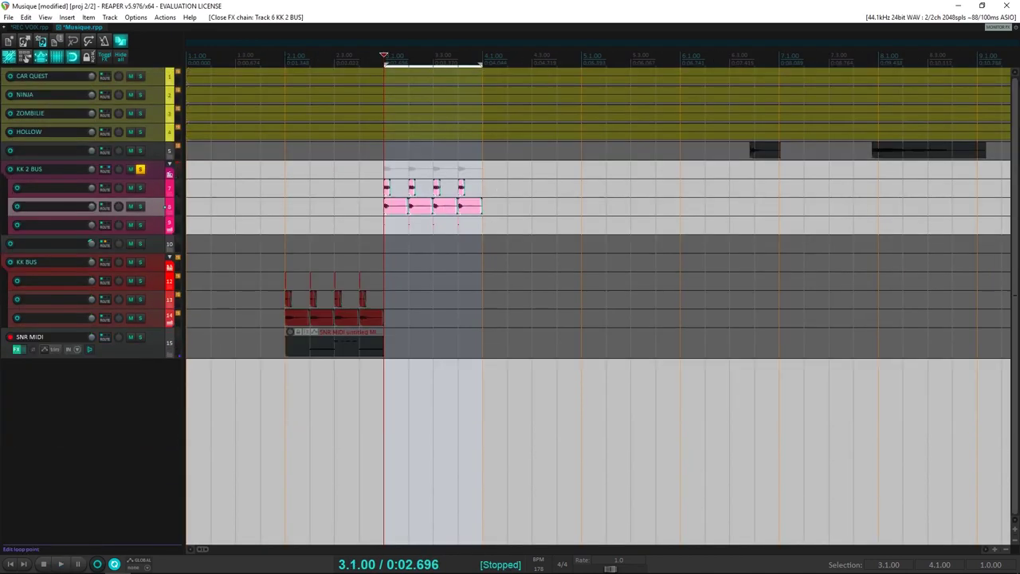
drag(285, 59, 482, 59)
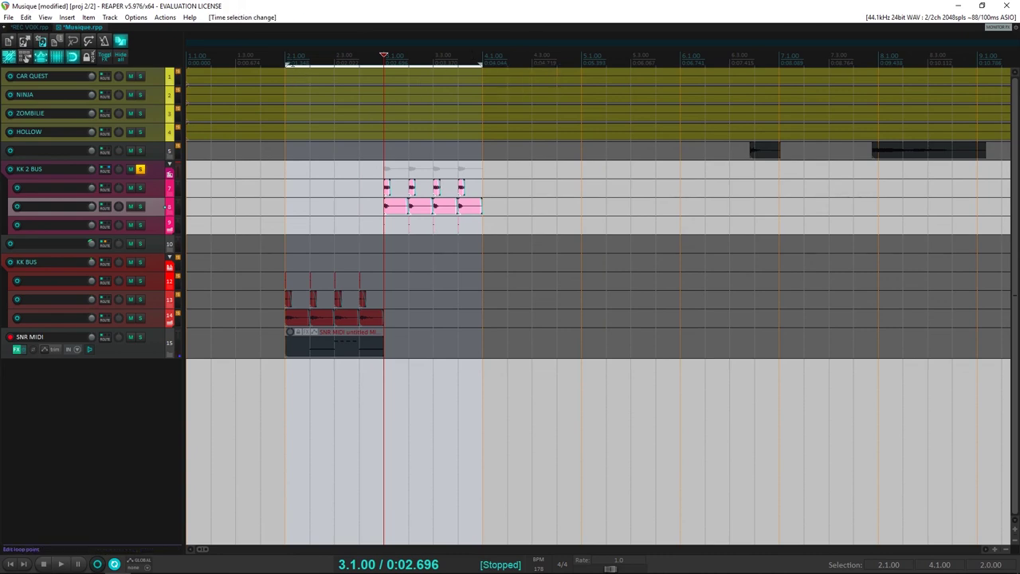
click(285, 53)
key(ctrl+s)
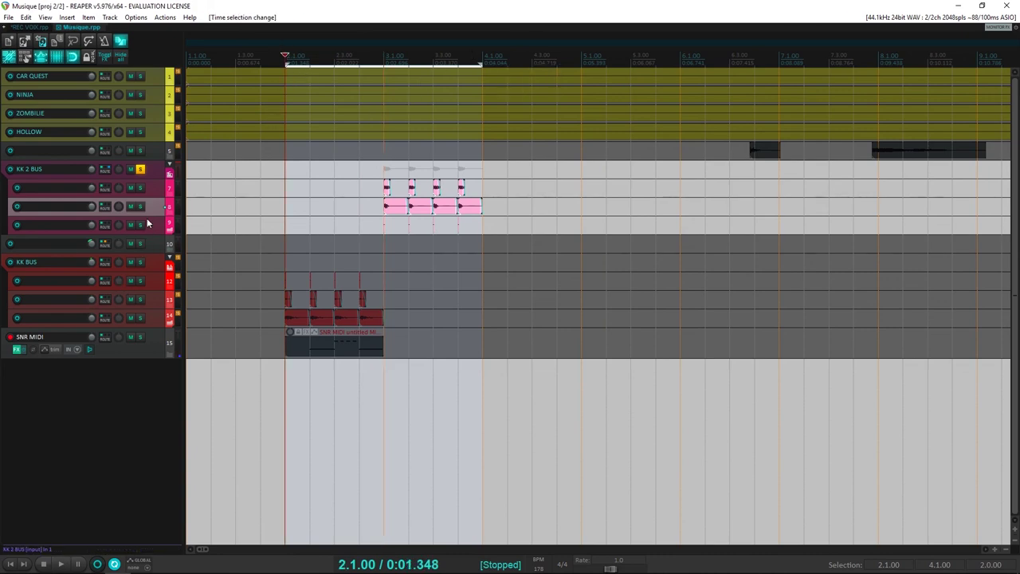
Solo track 10 and KK BUS along with KK 2 BUS and play the two kick patterns in sequence
click(139, 245)
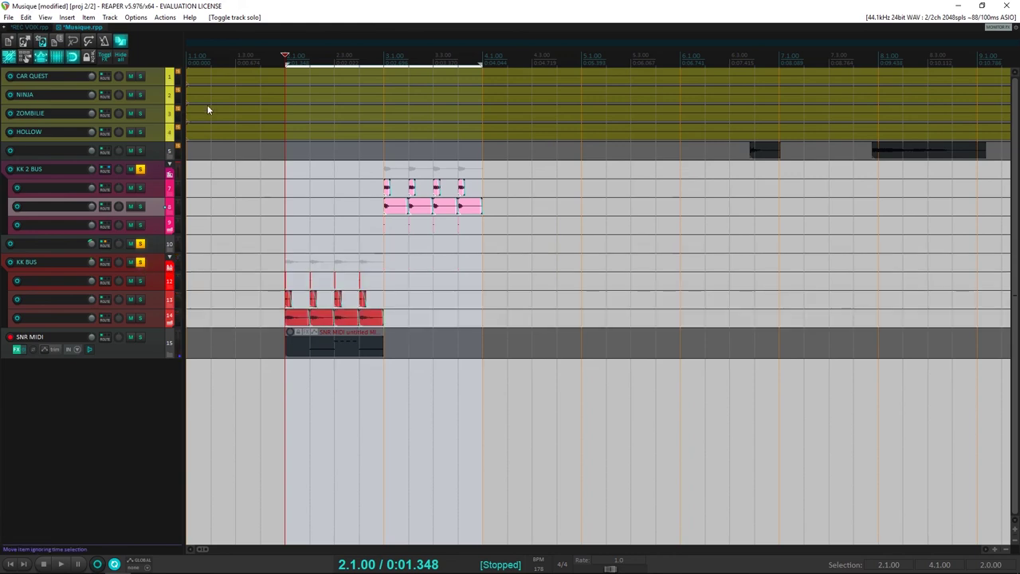
key(space)
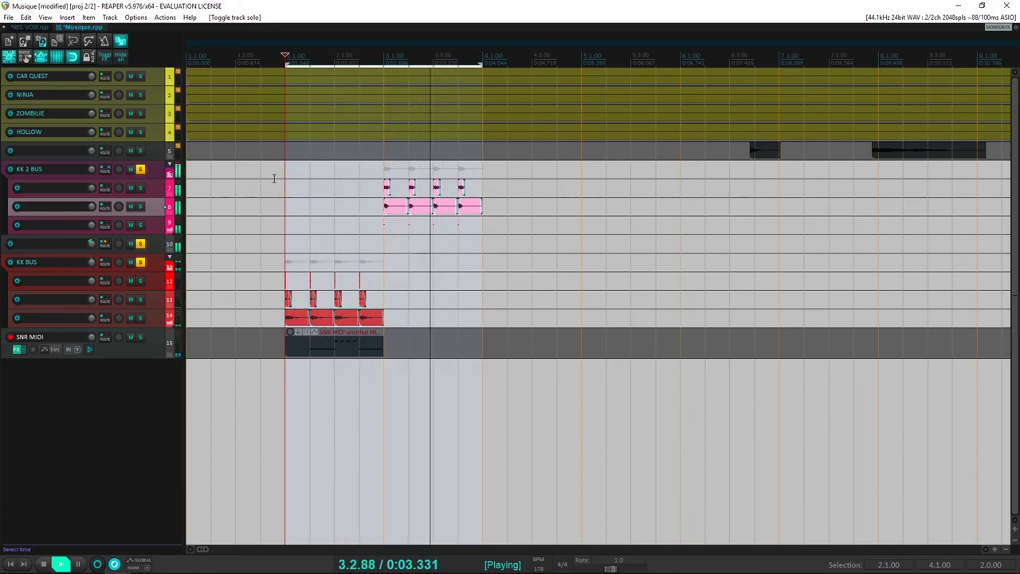
key(space)
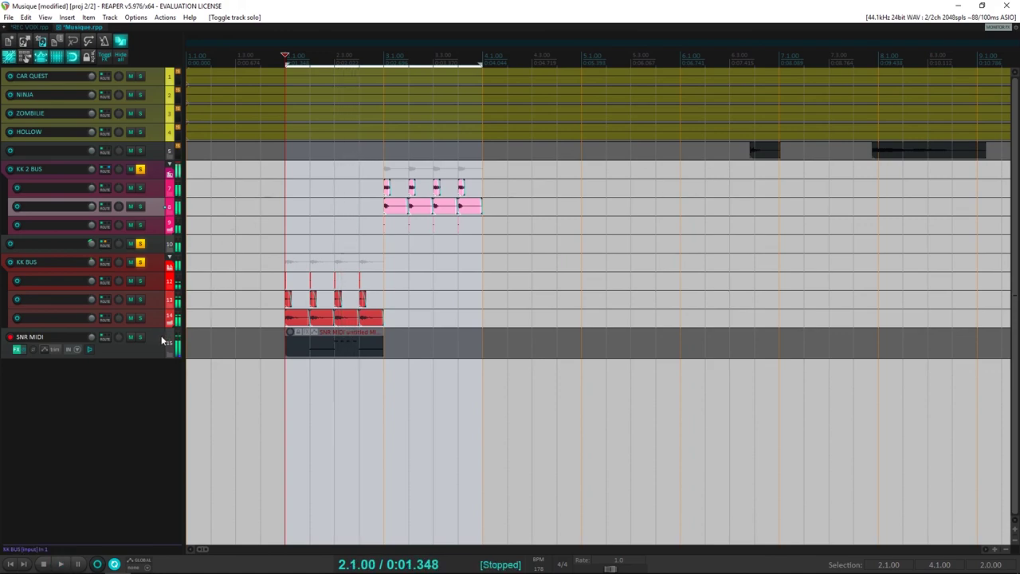
Solo the SNR MIDI track, duplicate its MIDI item to 3.1.00, and play the two-bar loop from 2.1.00
click(319, 346)
key(ctrl+d)
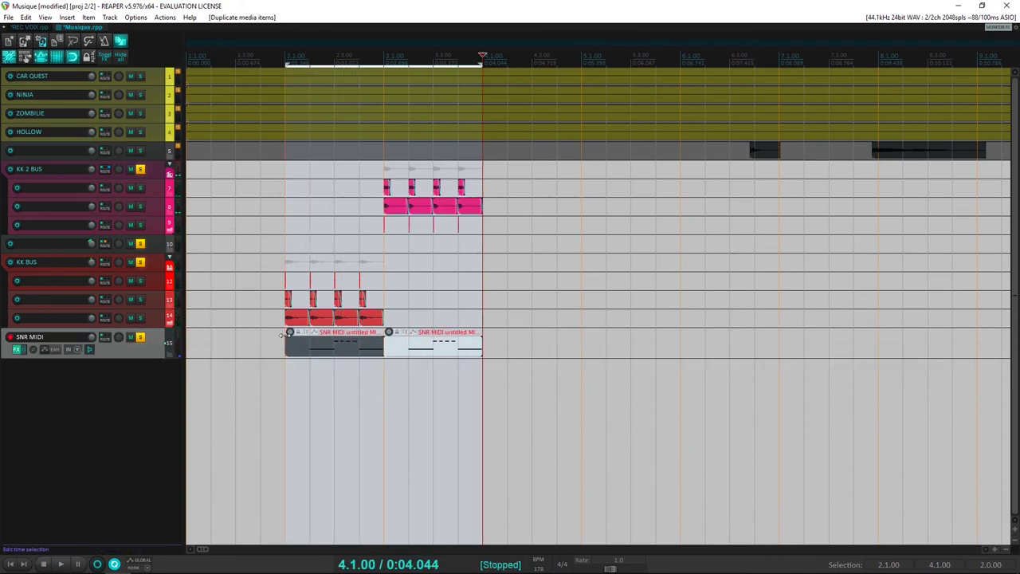
click(275, 331)
key(space)
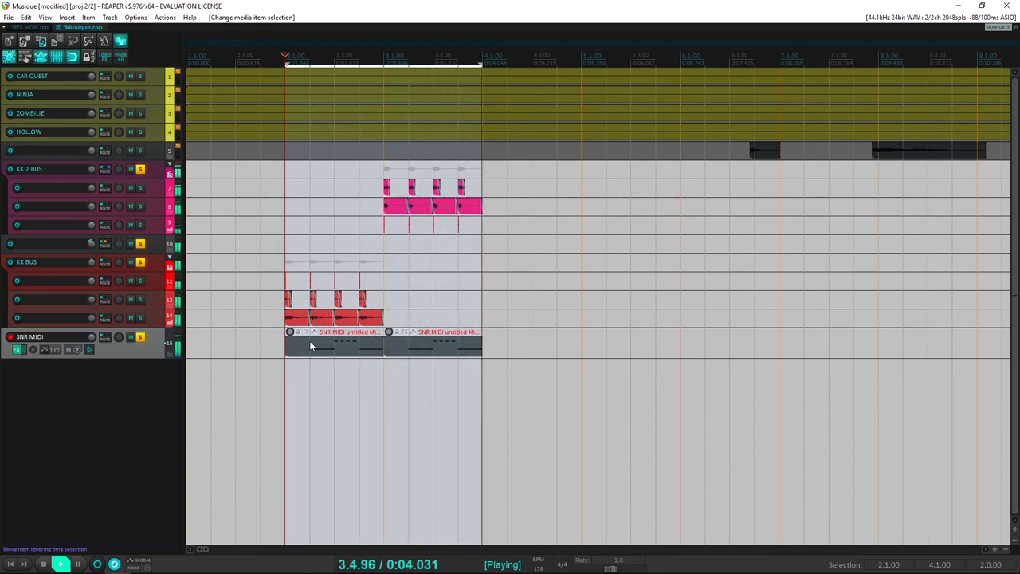
key(space)
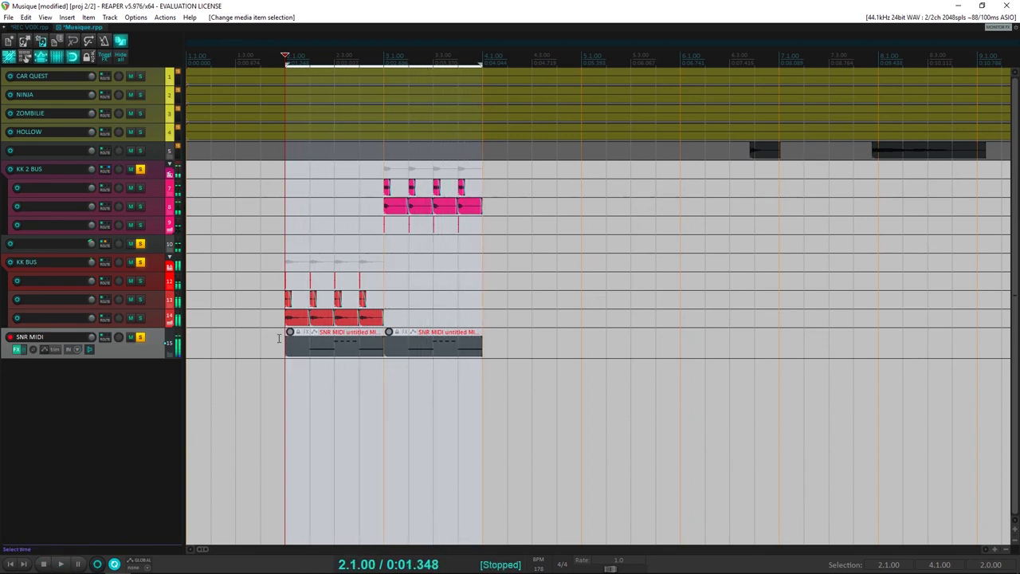
Remove the solo from the SNR MIDI track and save the project
click(141, 338)
scroll(265, 317, down, 5)
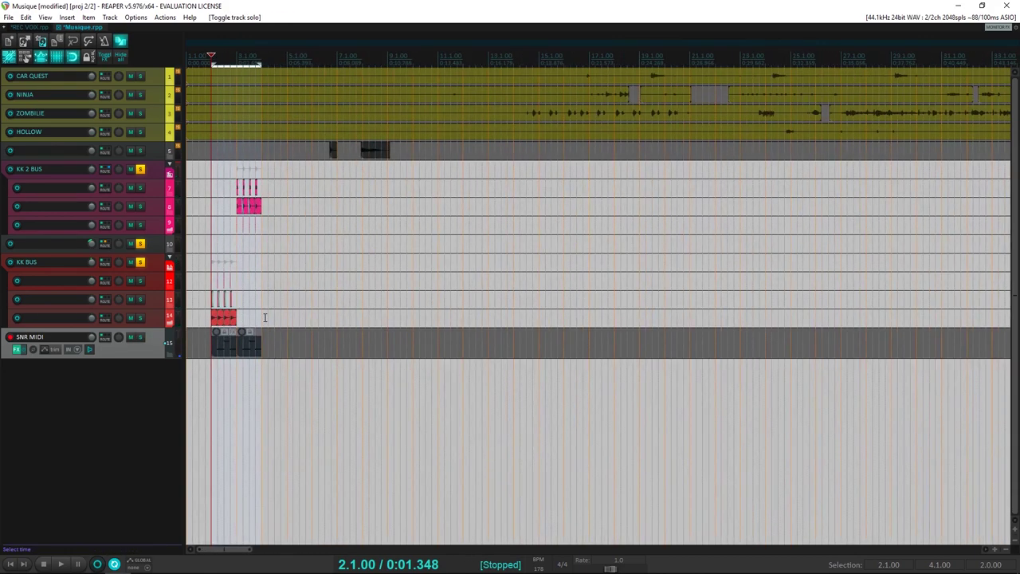
scroll(265, 317, up, 3)
key(ctrl+s)
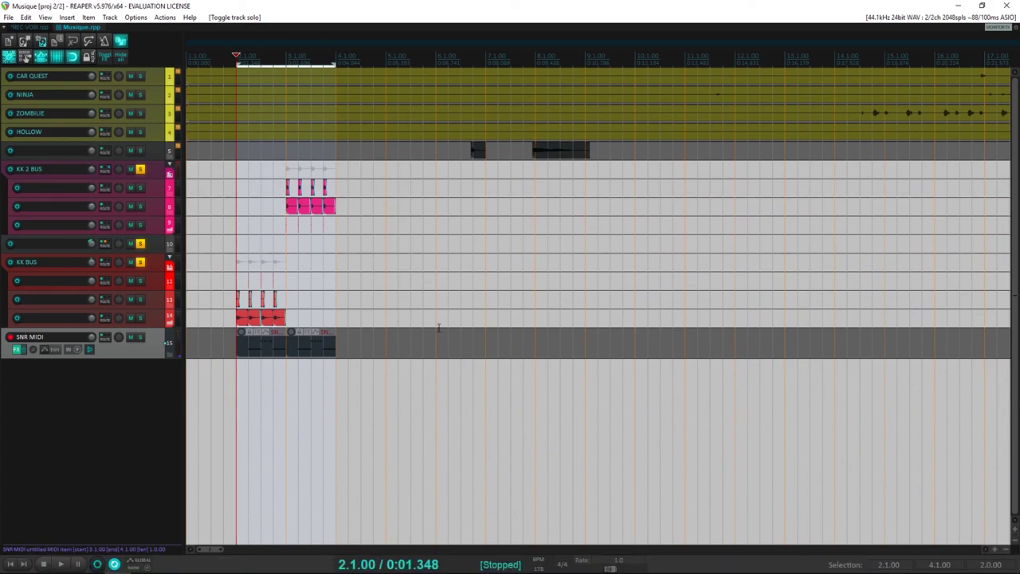
scroll(280, 275, up, 3)
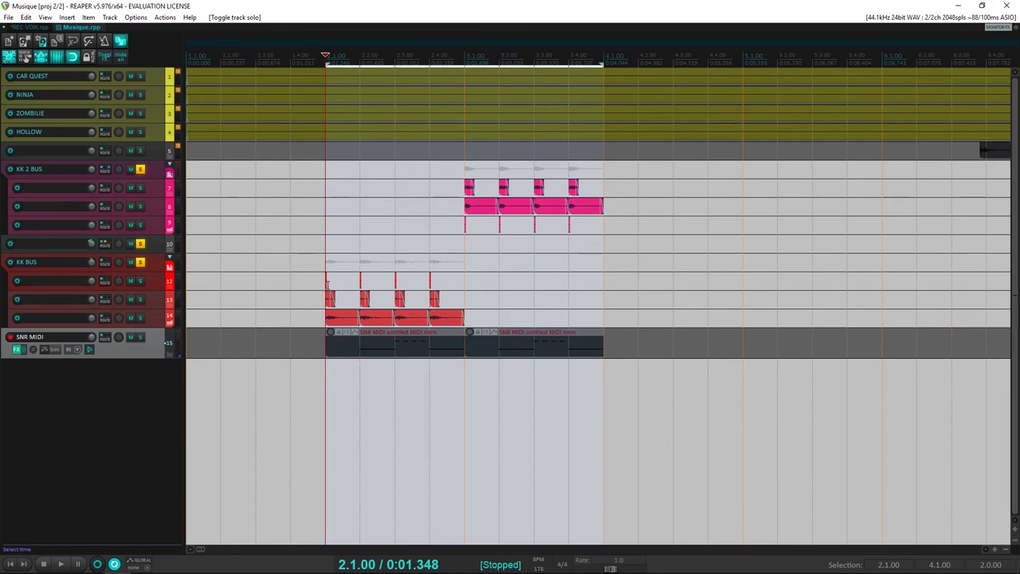
scroll(323, 284, down, 3)
scroll(326, 284, up, 4)
scroll(327, 285, down, 5)
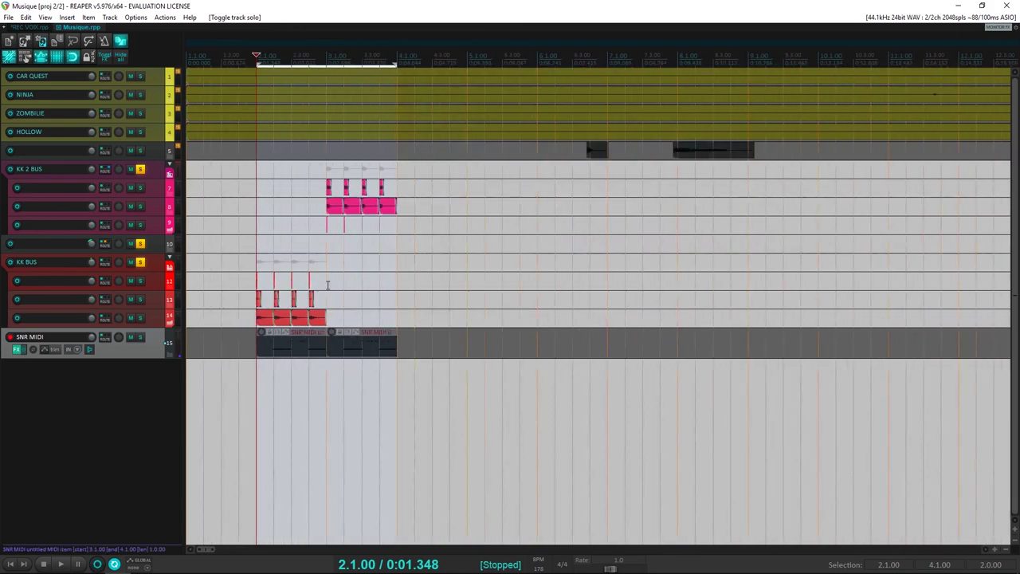